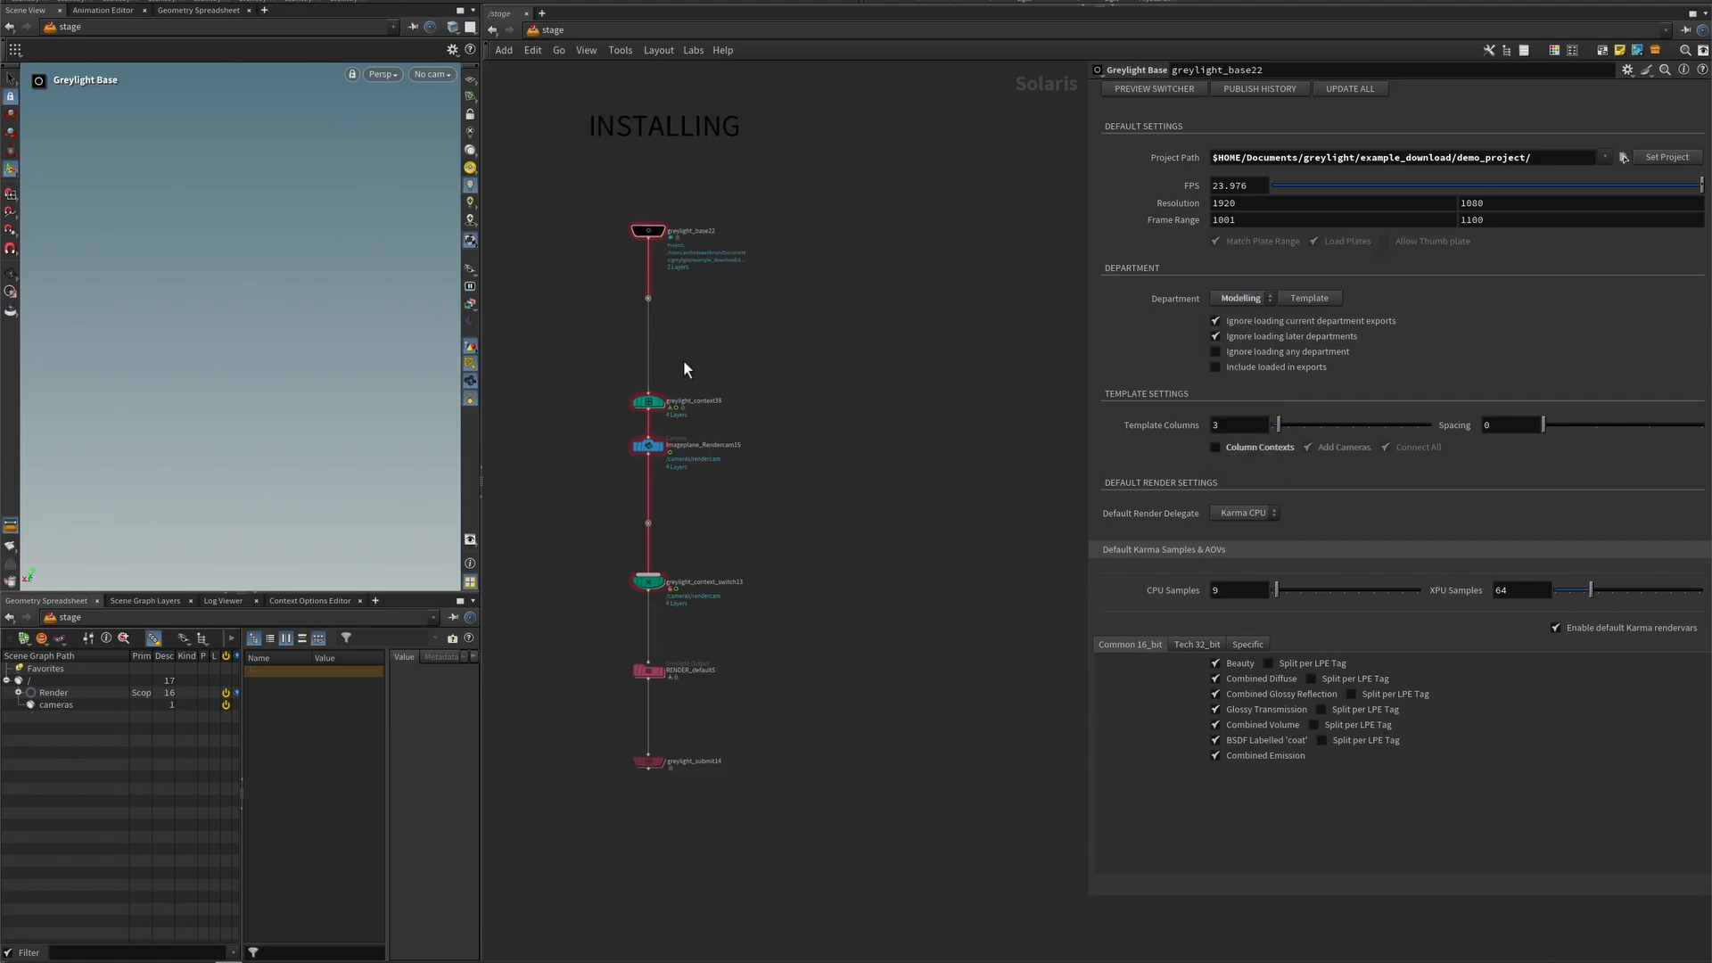
# - Delete the Imageplane_Rendercam camera node from the network
pyautogui.click(651, 446)
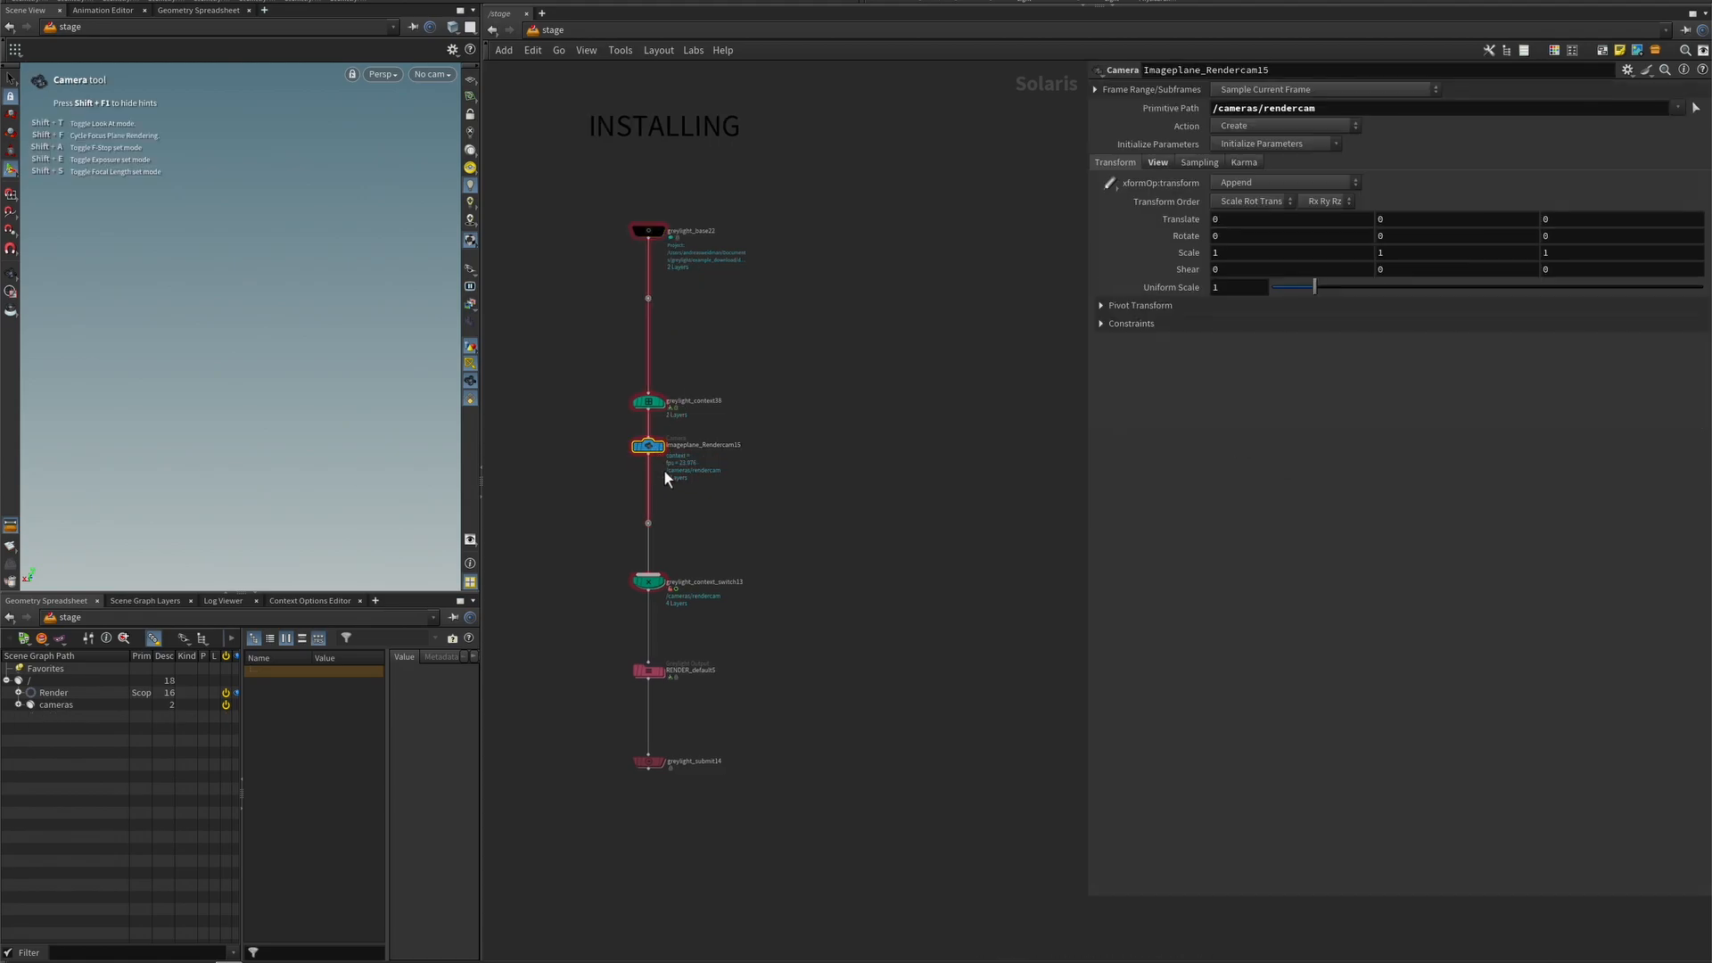
pyautogui.press('Delete')
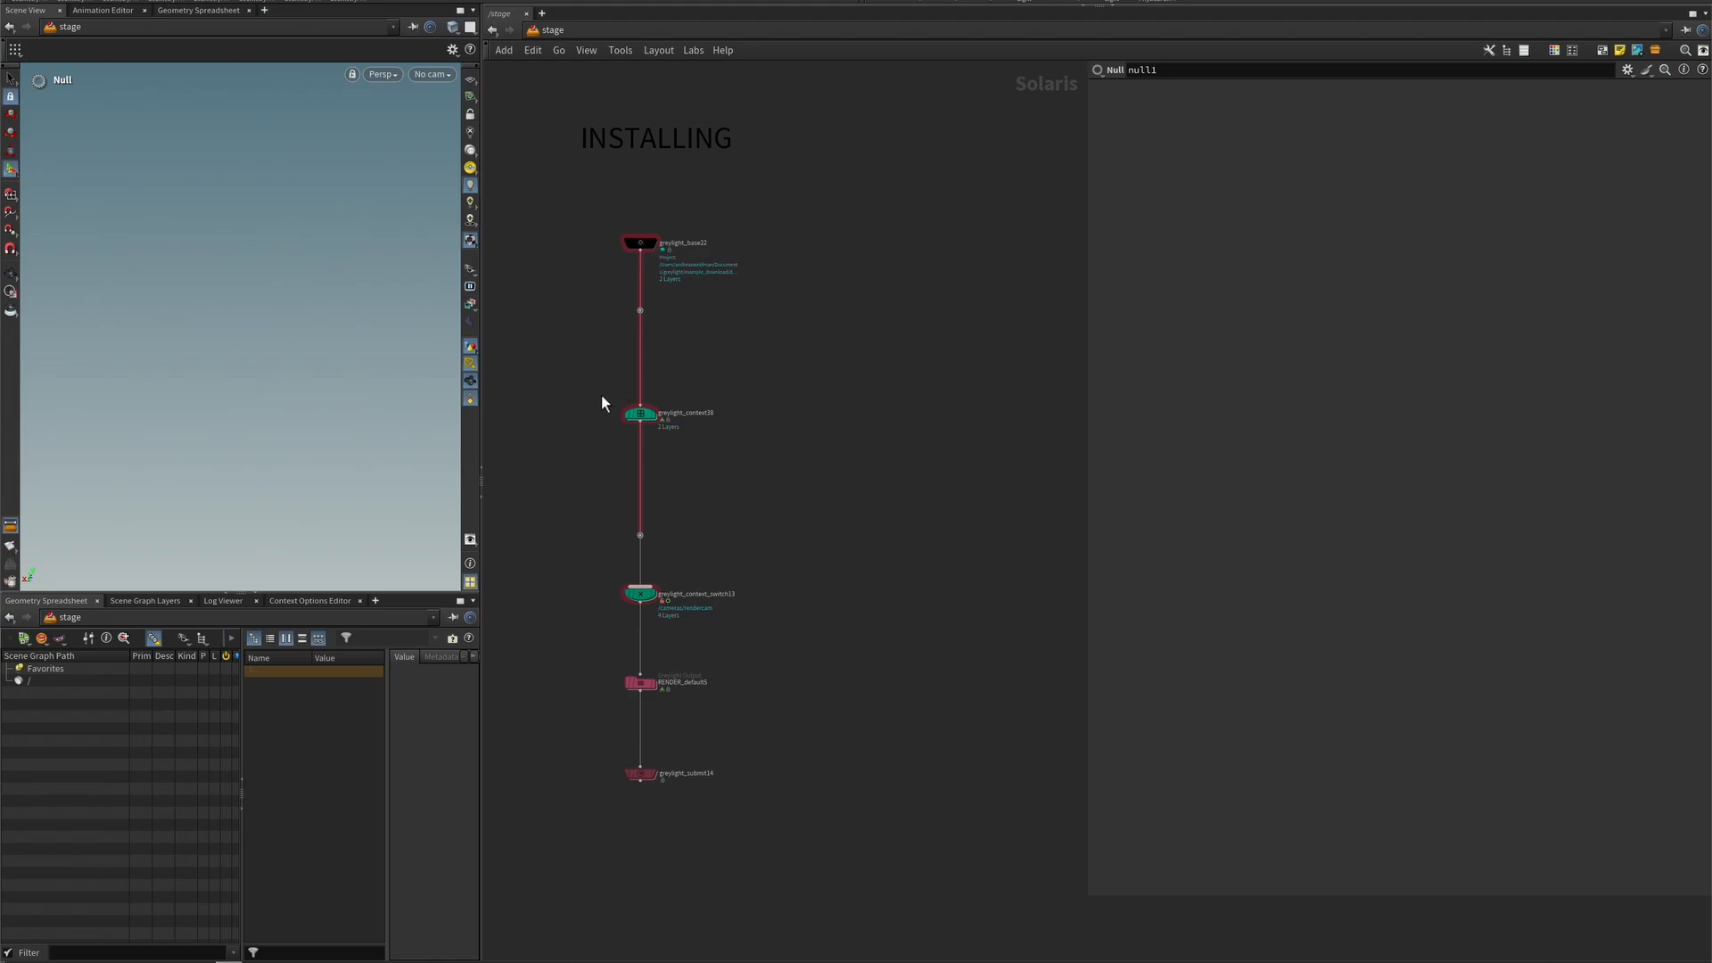
# - Create a new asset named butterfly from the Greylight Context node's context selection, skip its thumbnail, and select it as the context
pyautogui.click(640, 413)
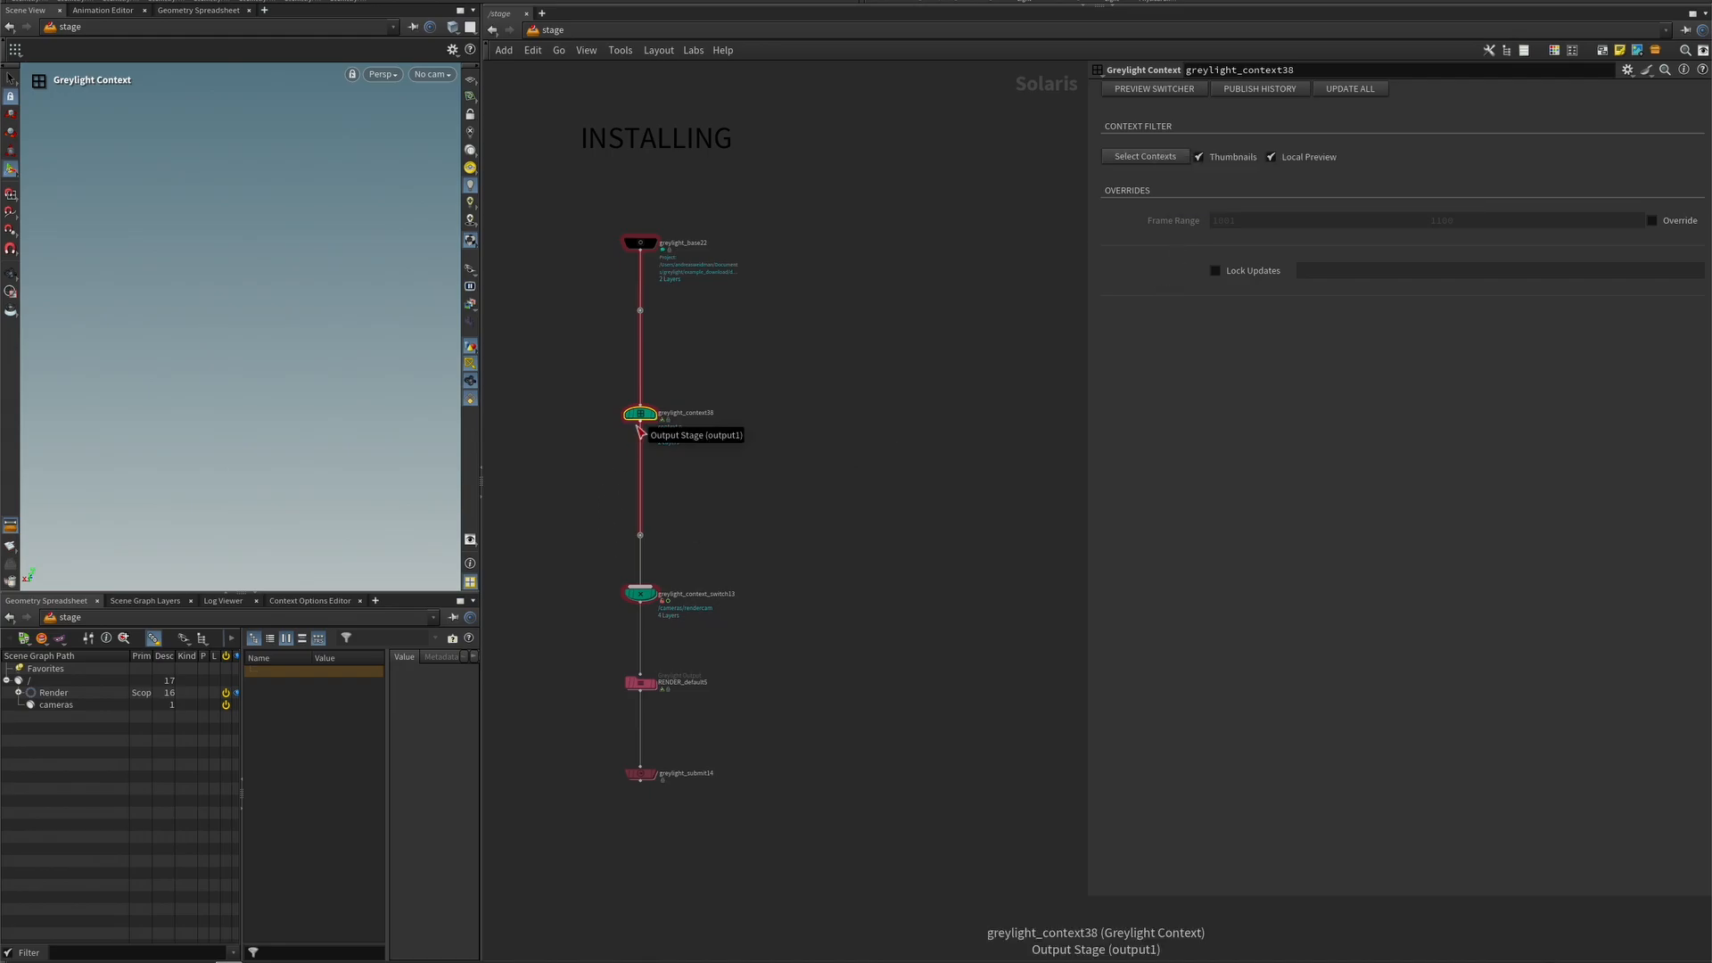
pyautogui.moveTo(595, 394)
pyautogui.mouseDown()
pyautogui.moveTo(655, 444)
pyautogui.moveTo(676, 617)
pyautogui.moveTo(608, 389)
pyautogui.mouseUp()
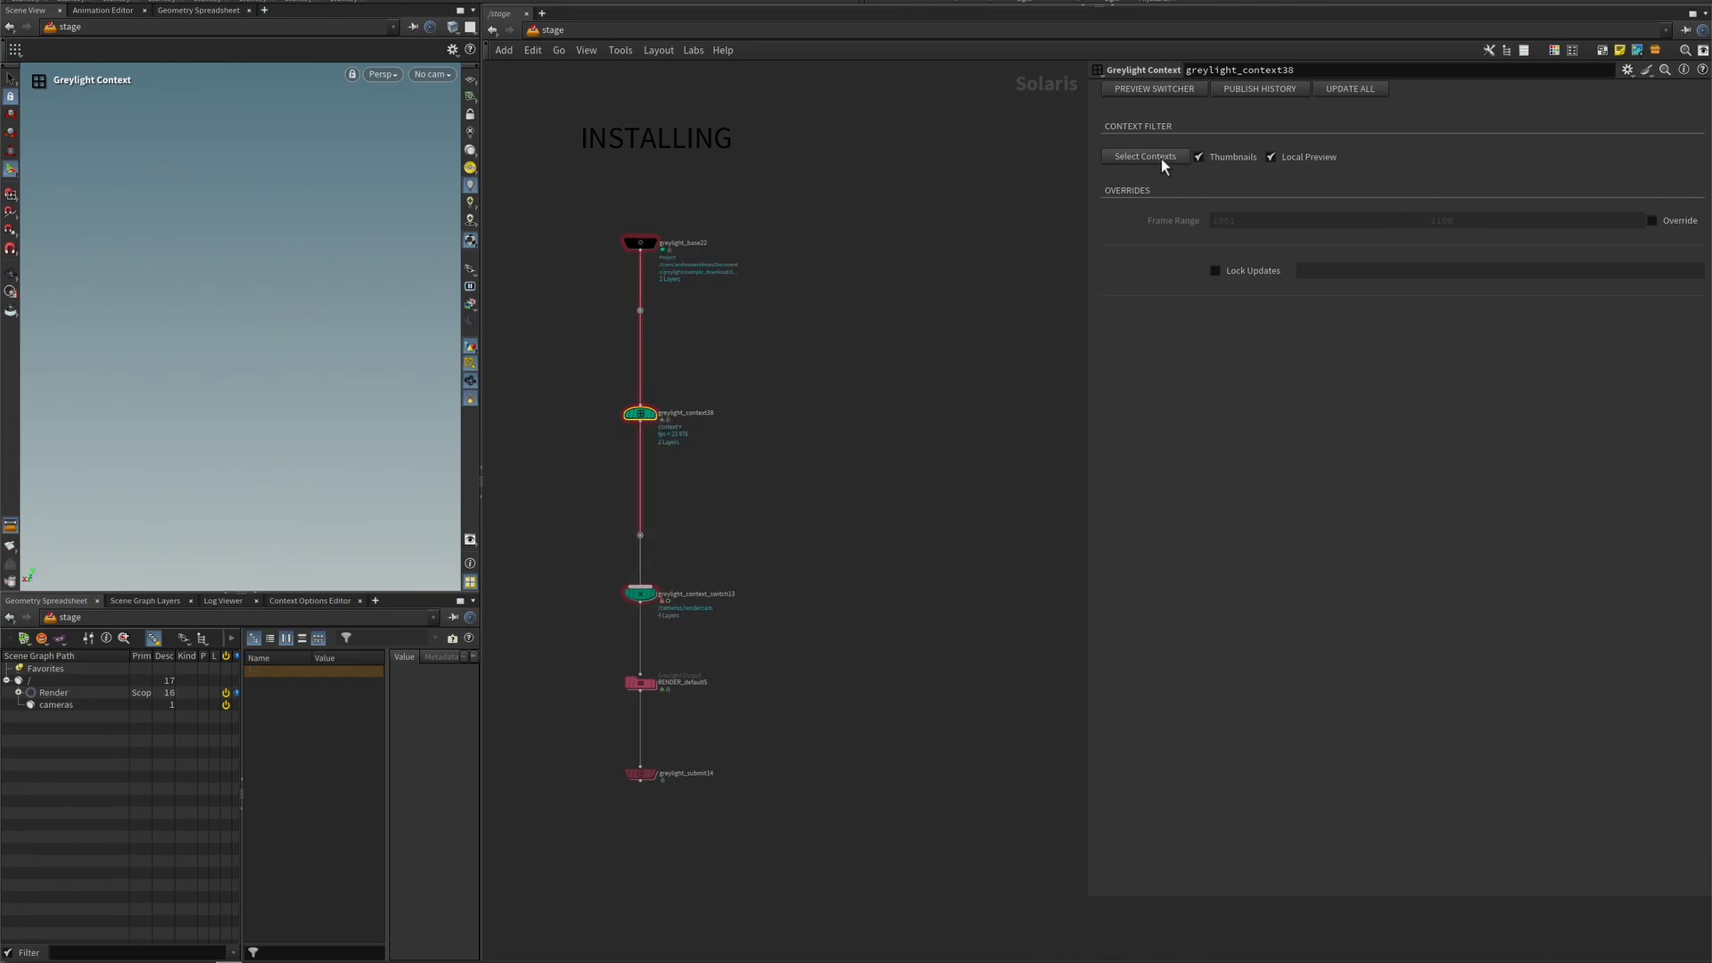
pyautogui.click(1137, 161)
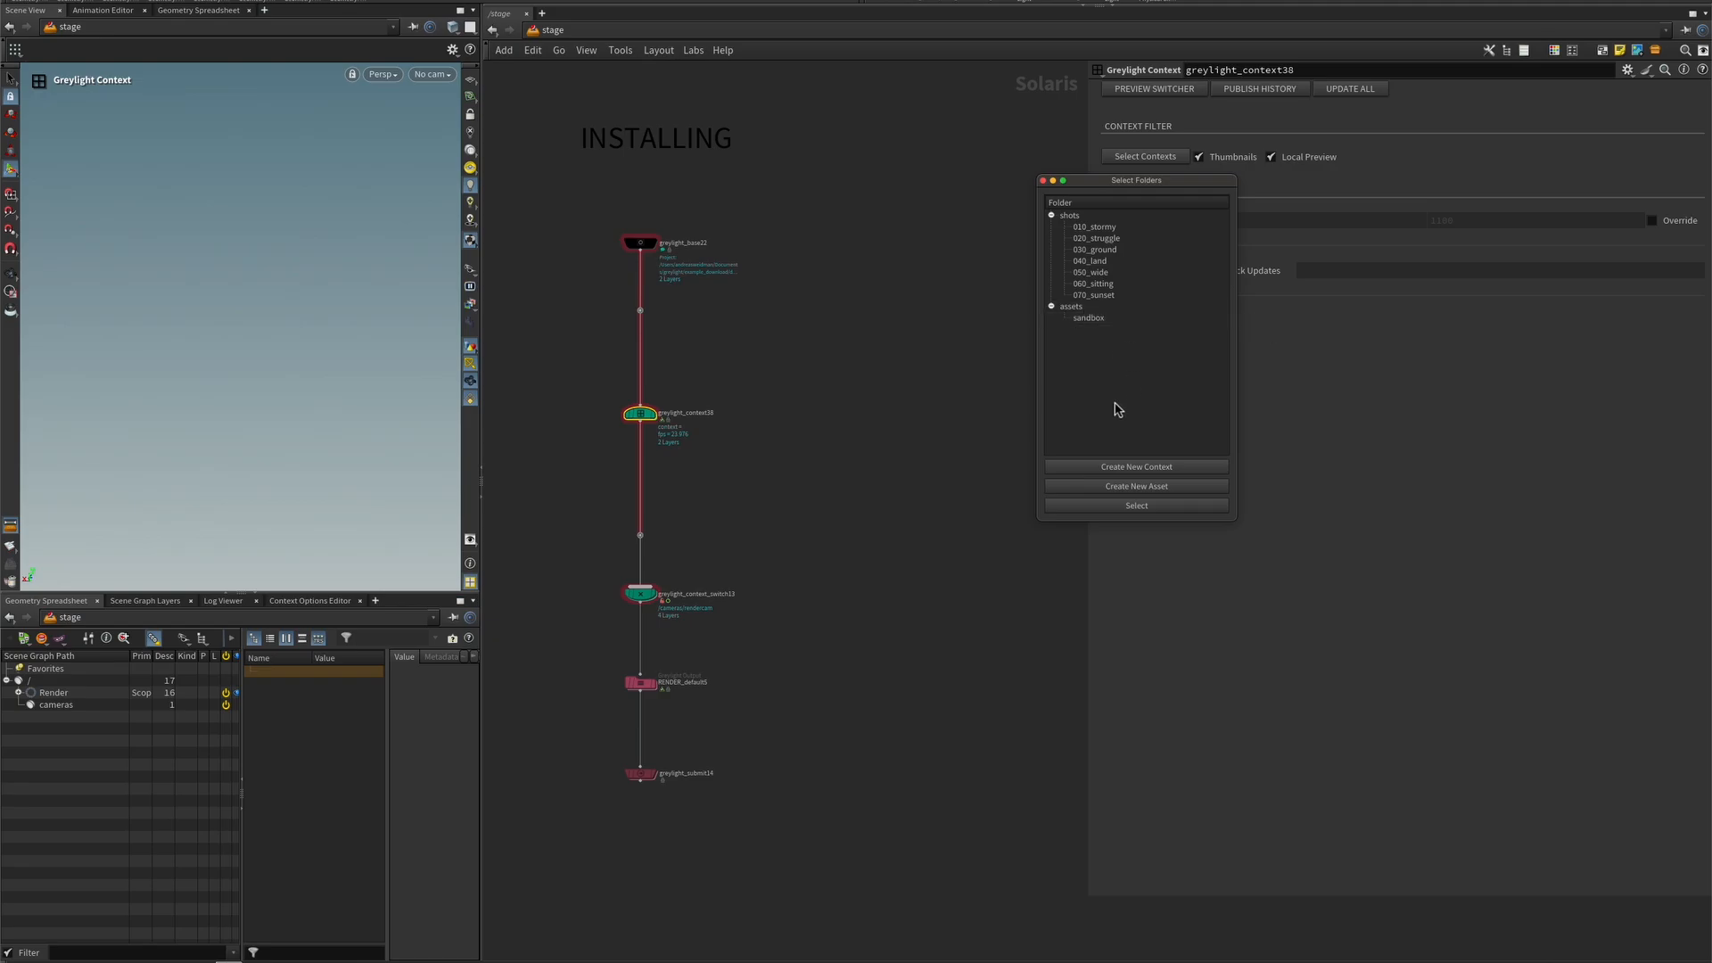
pyautogui.click(1132, 488)
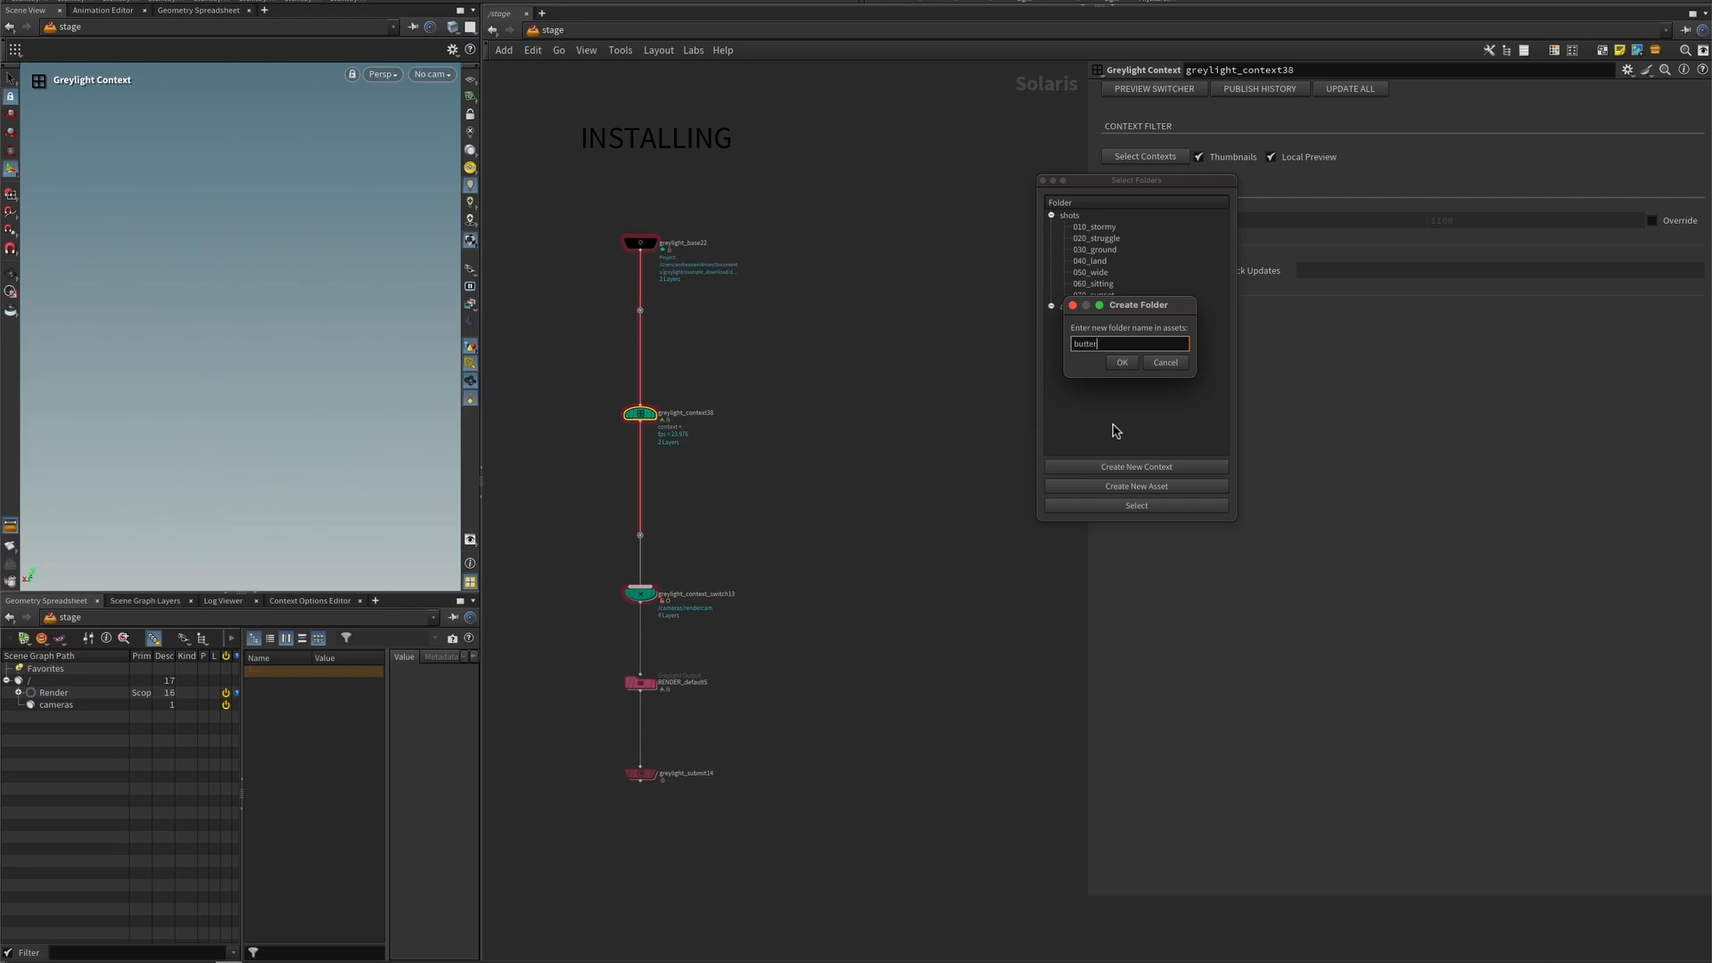
pyautogui.click(1122, 363)
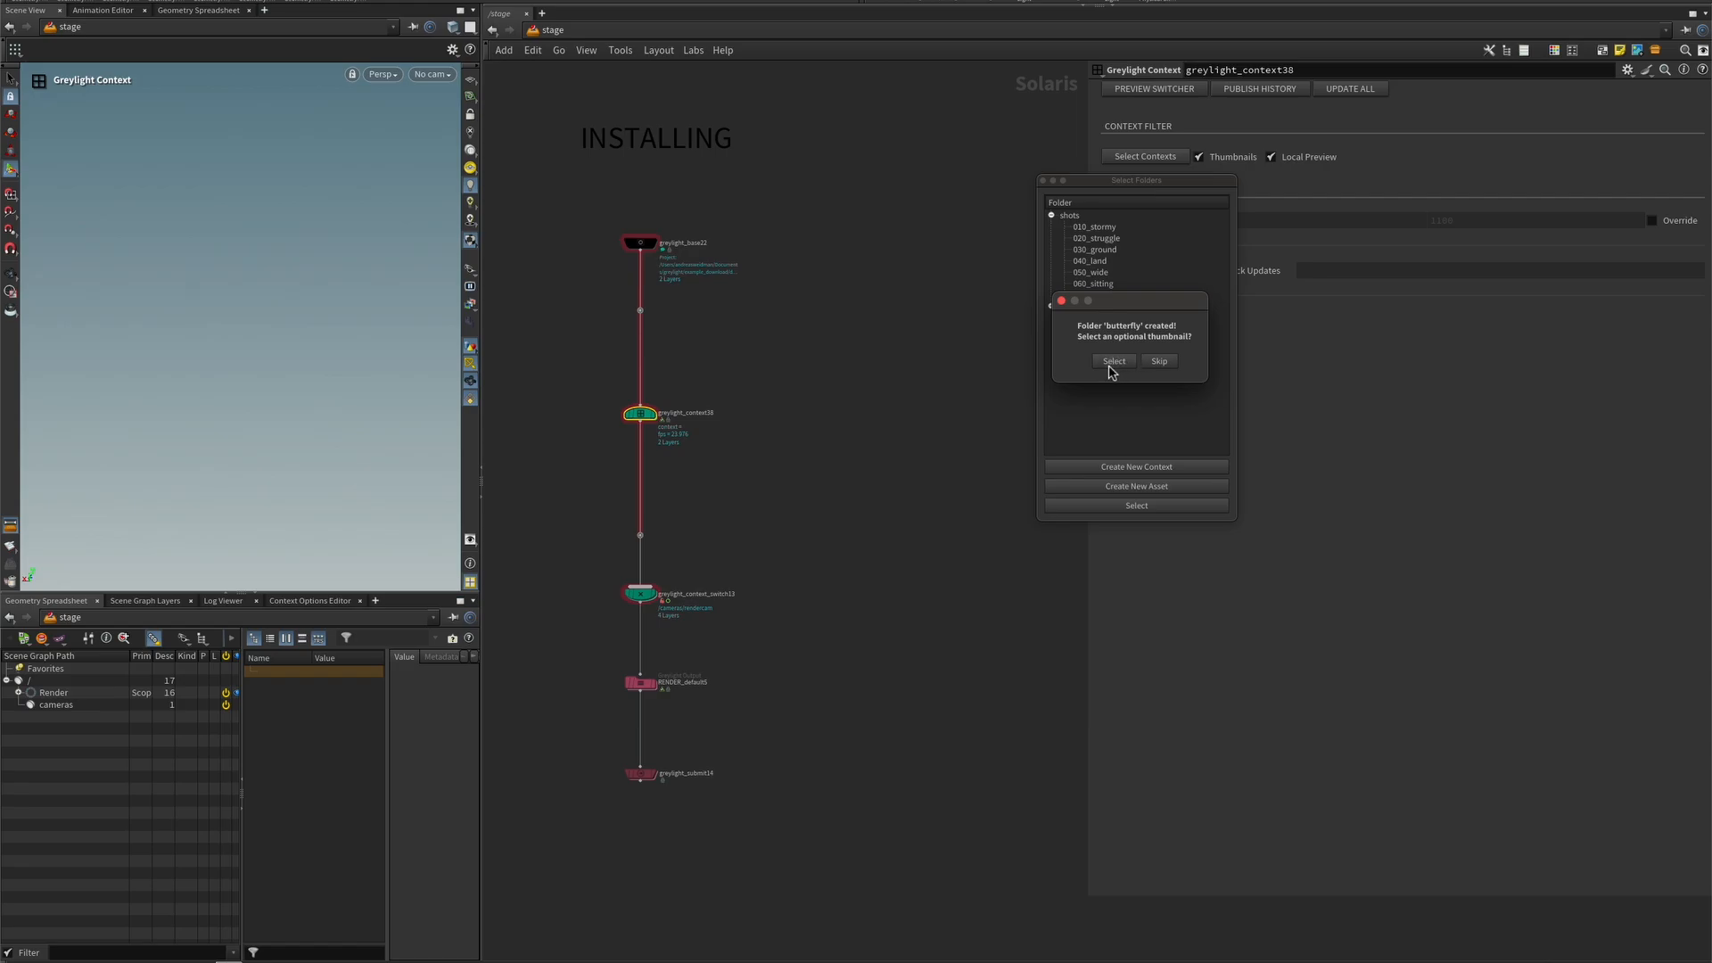
pyautogui.click(1160, 362)
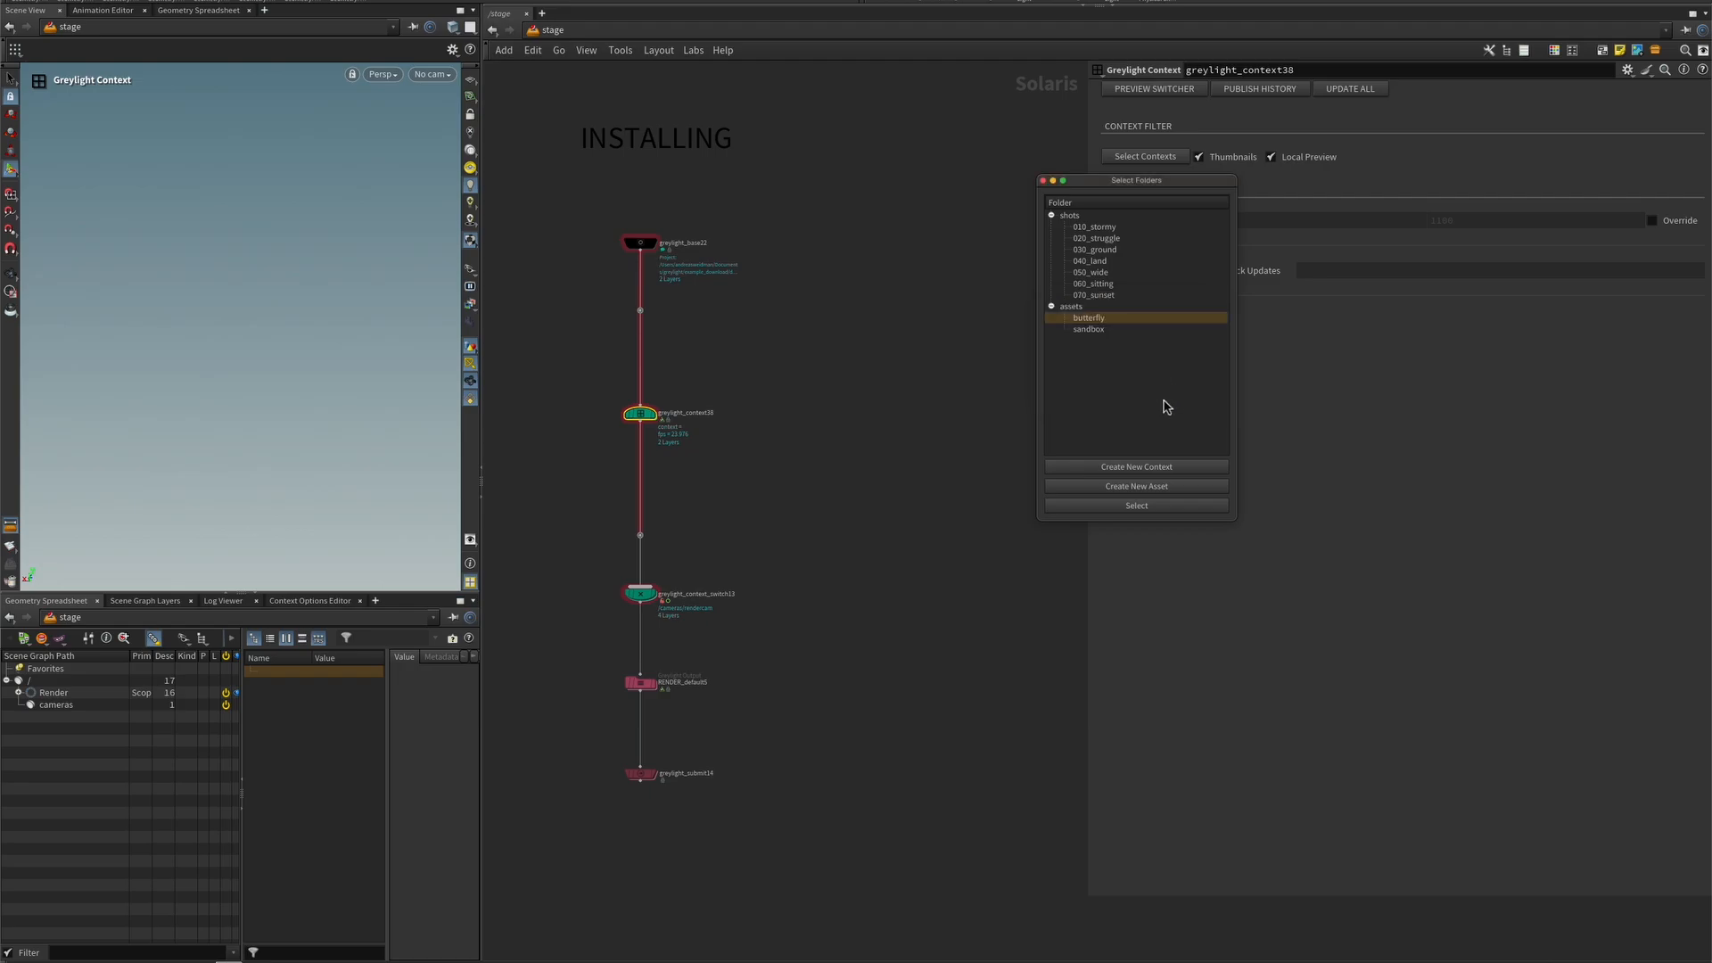
pyautogui.click(1131, 505)
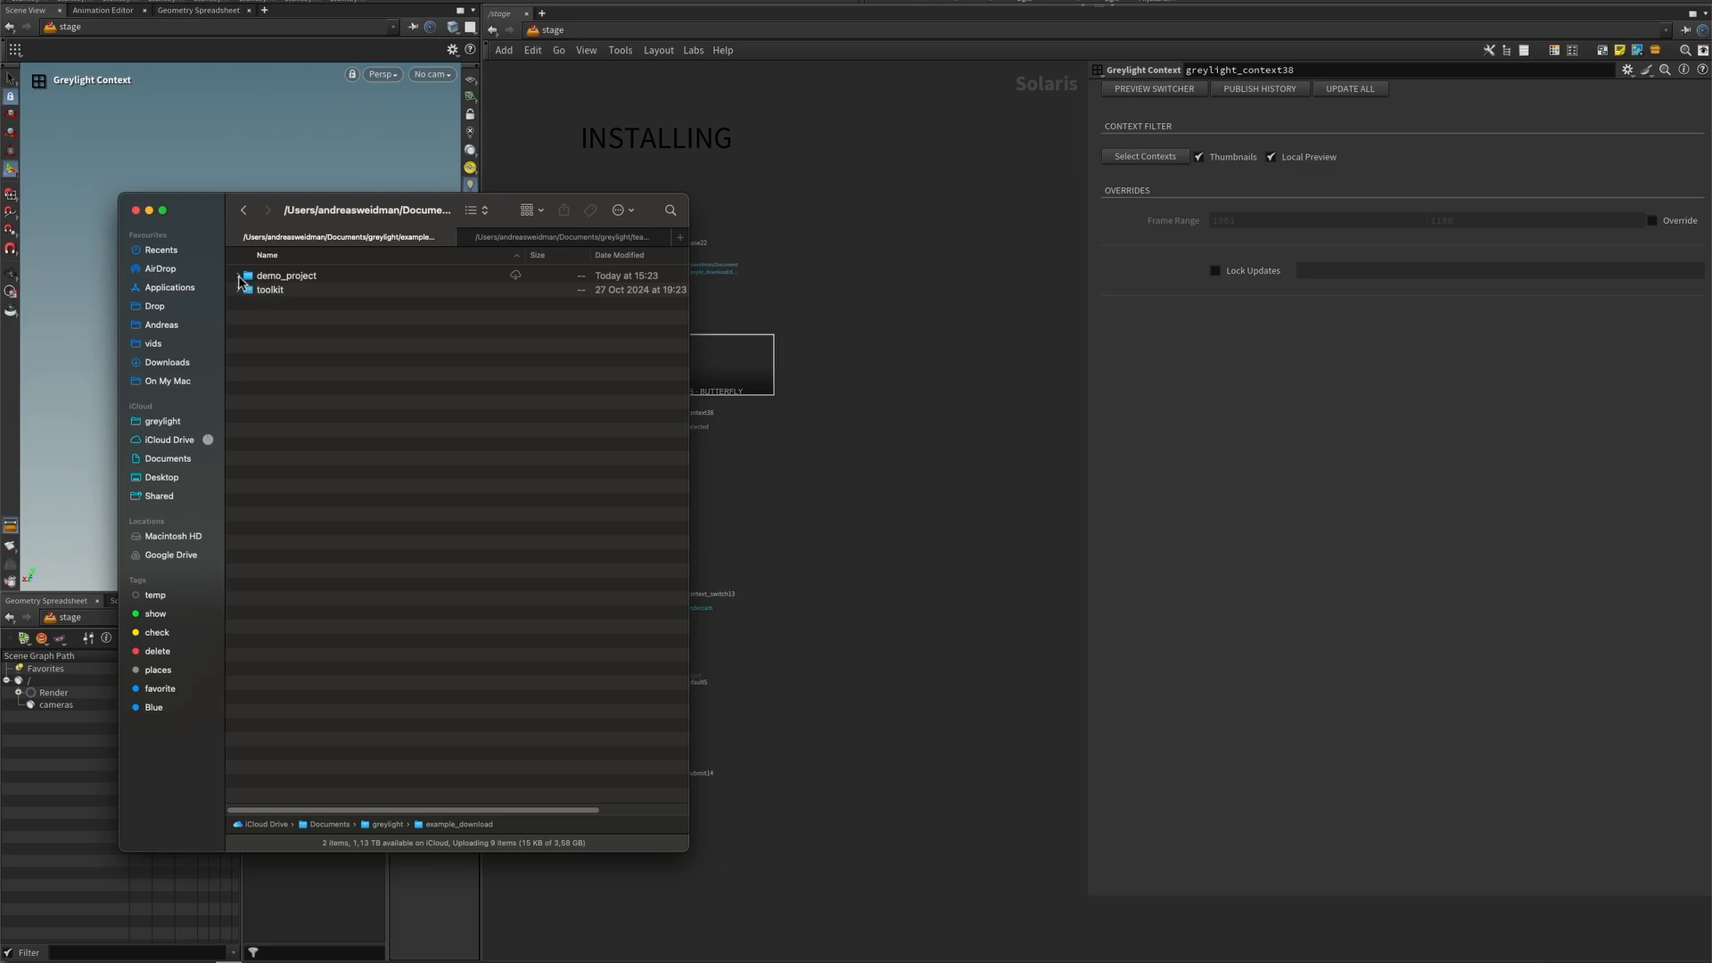
# - Using Finder, add a monarch butterfly image from the web browser to demo_project/assets/butterfly/thumb, and refresh the context node's thumbnails
pyautogui.click(238, 275)
pyautogui.click(248, 318)
pyautogui.click(248, 304)
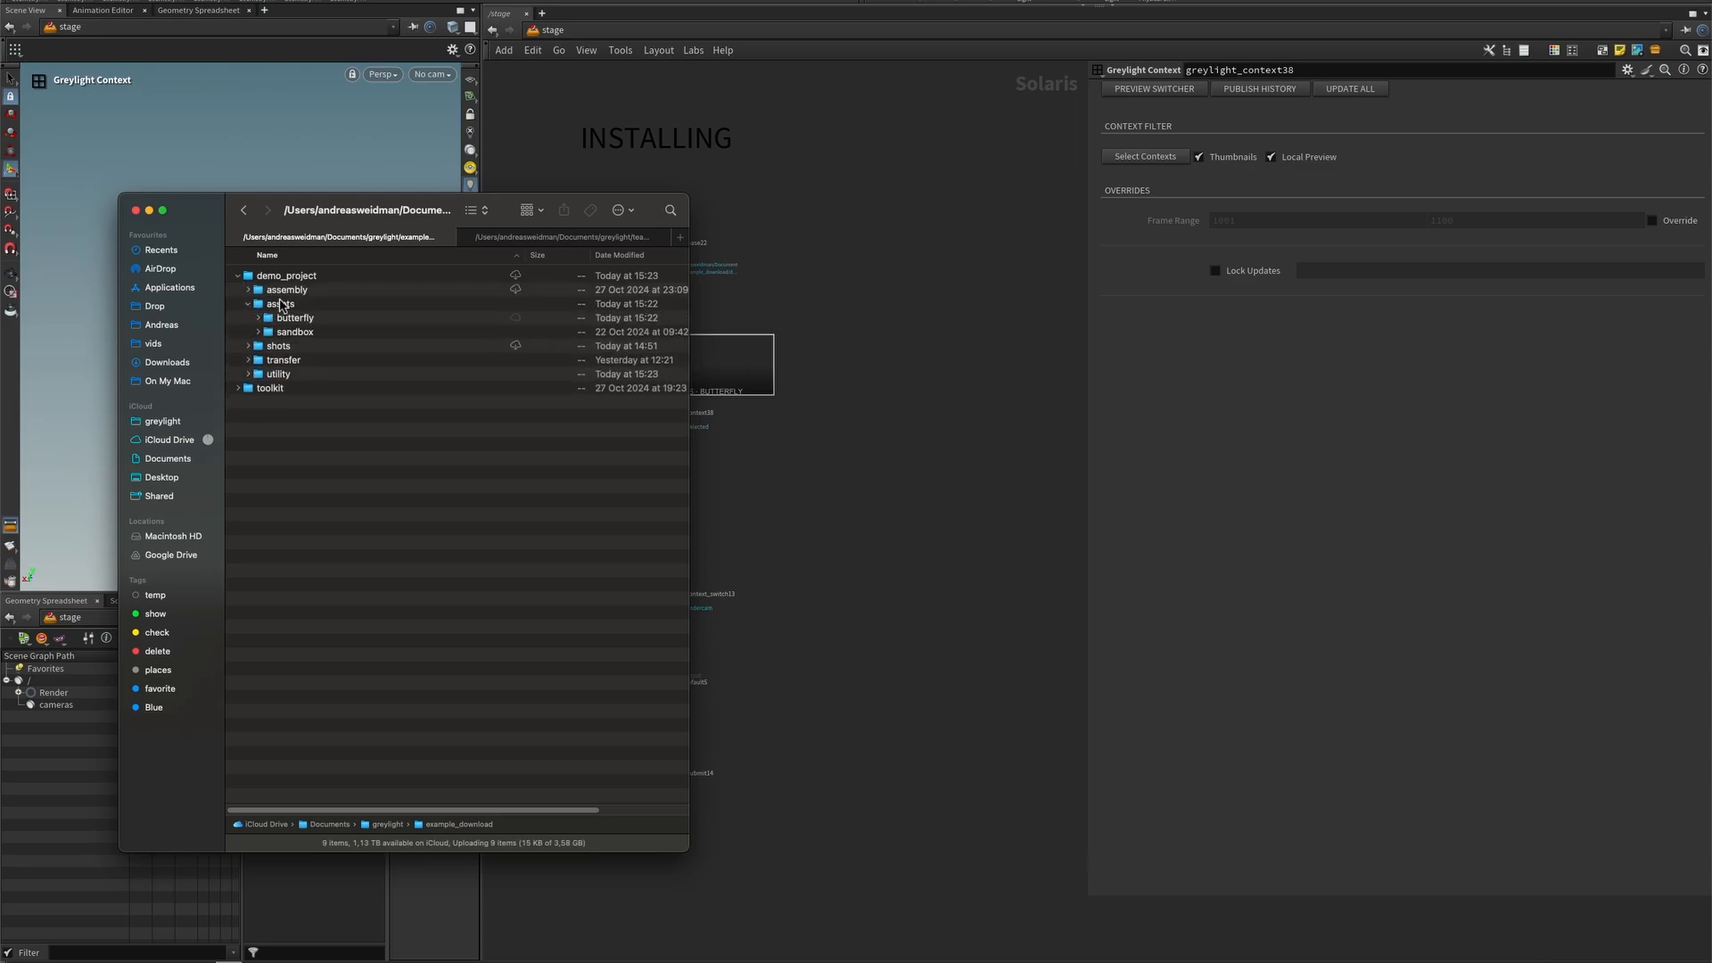
pyautogui.click(260, 318)
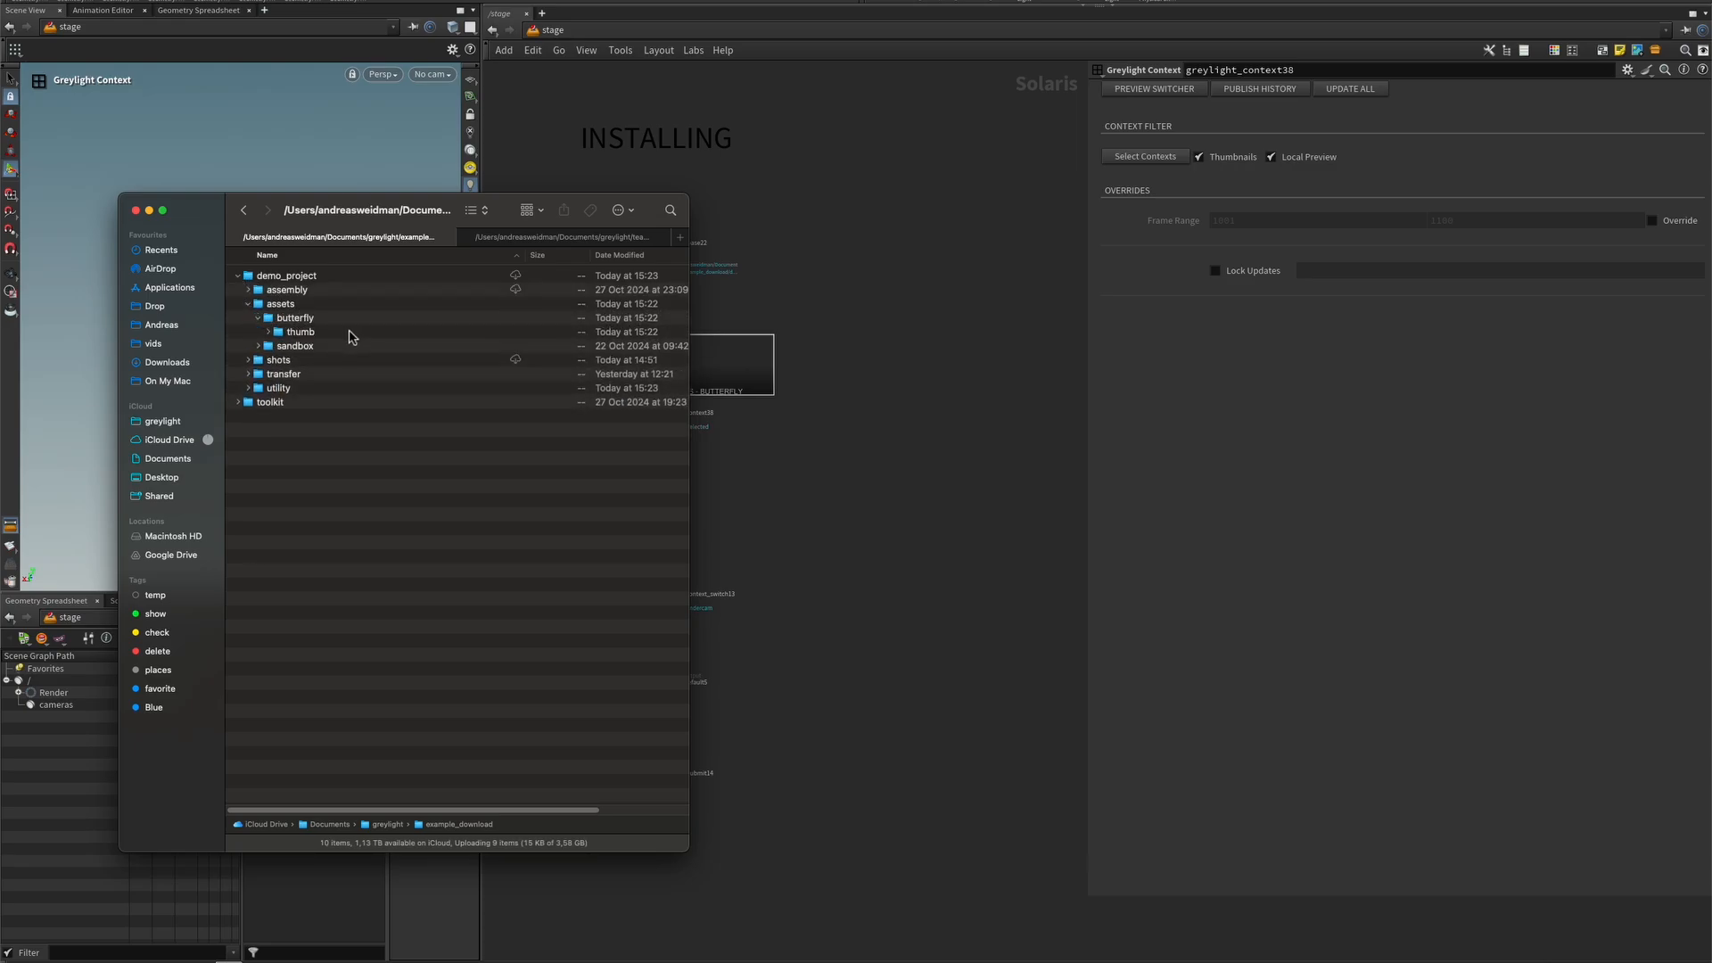
pyautogui.click(300, 333)
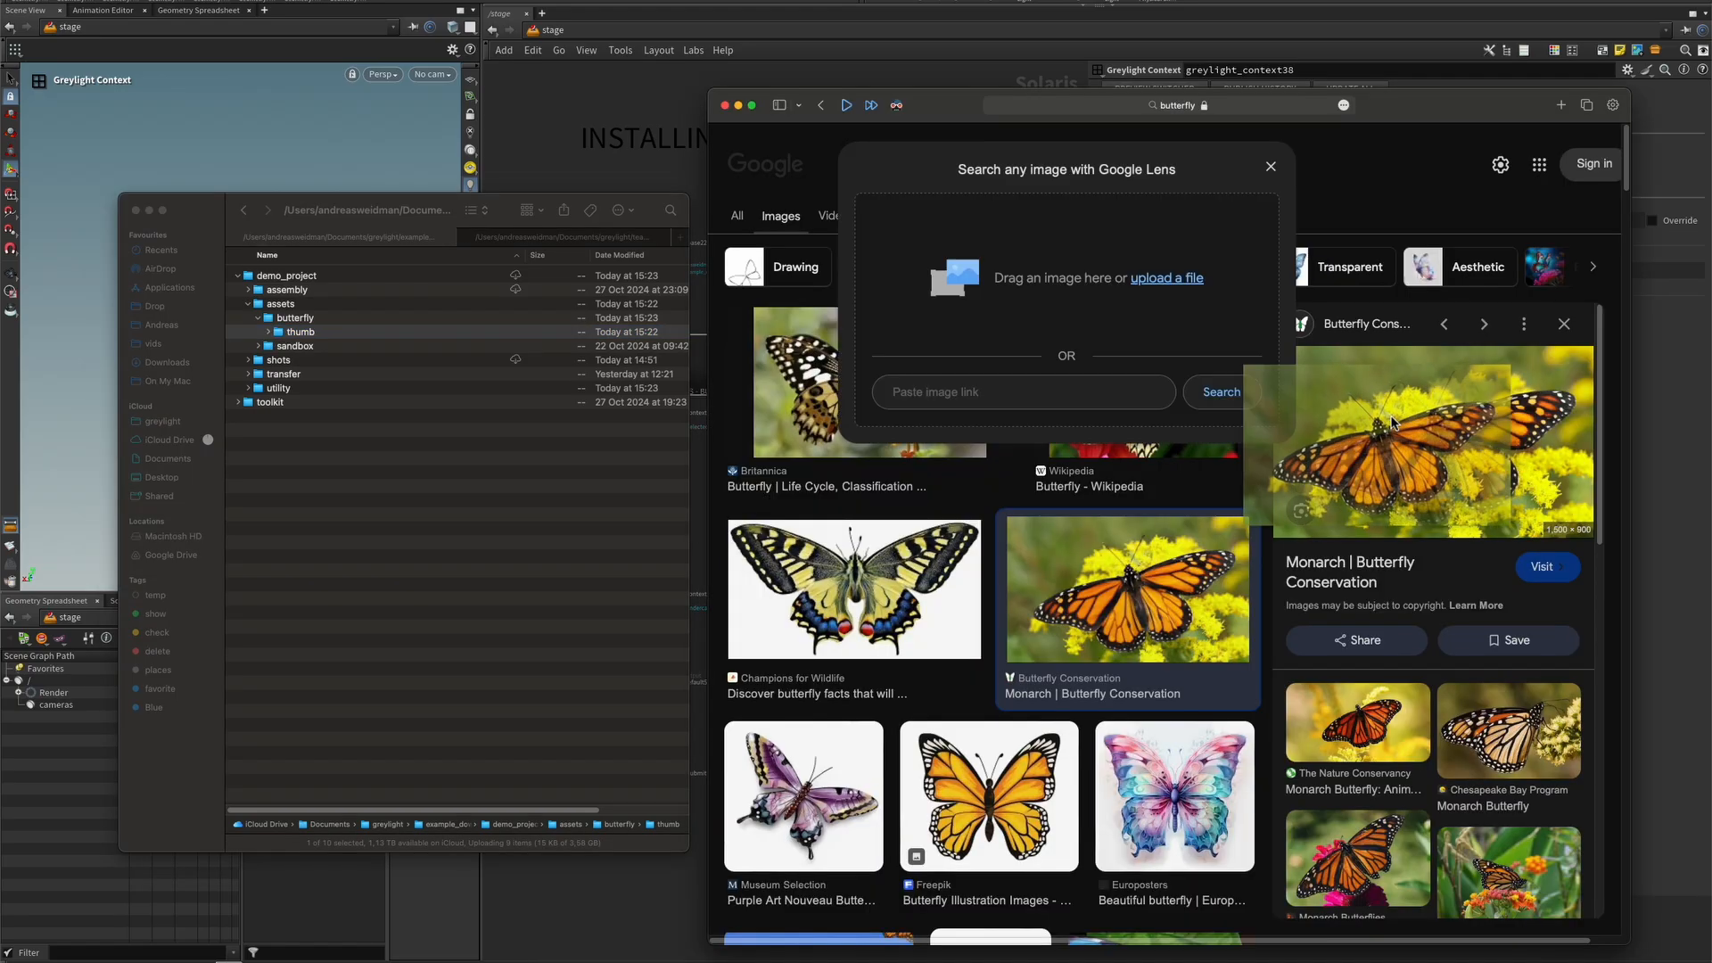
pyautogui.moveTo(713, 446); pyautogui.dragTo(273, 335)
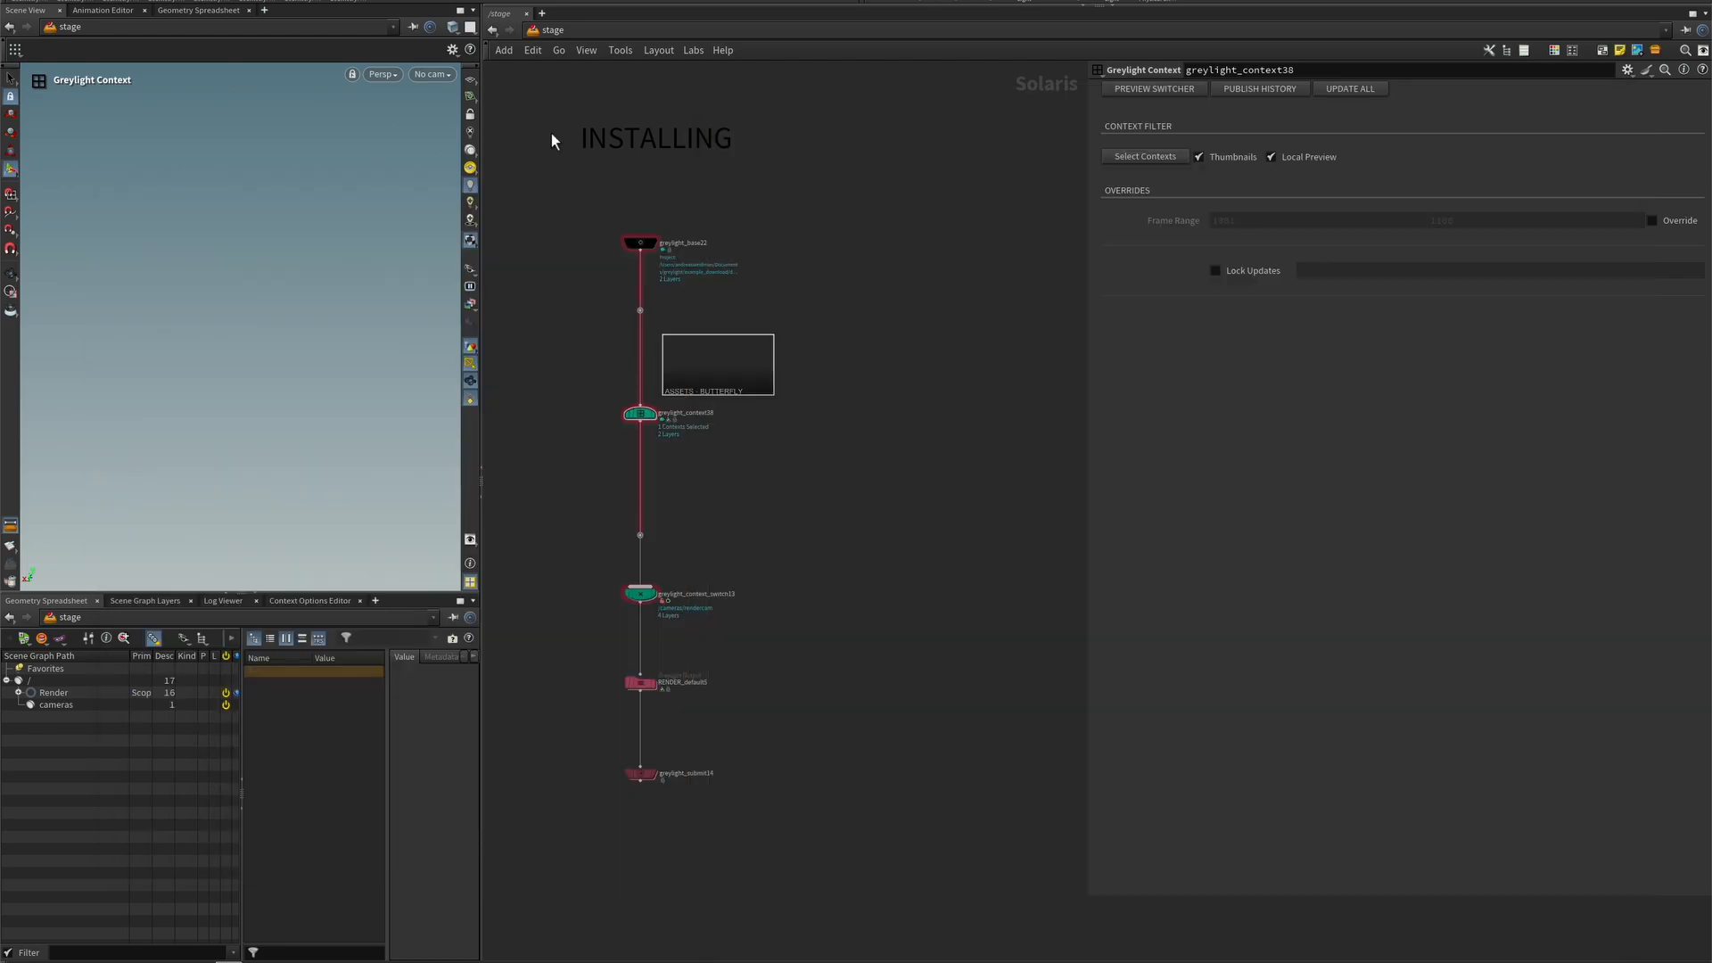
pyautogui.click(1227, 155)
pyautogui.click(1226, 155)
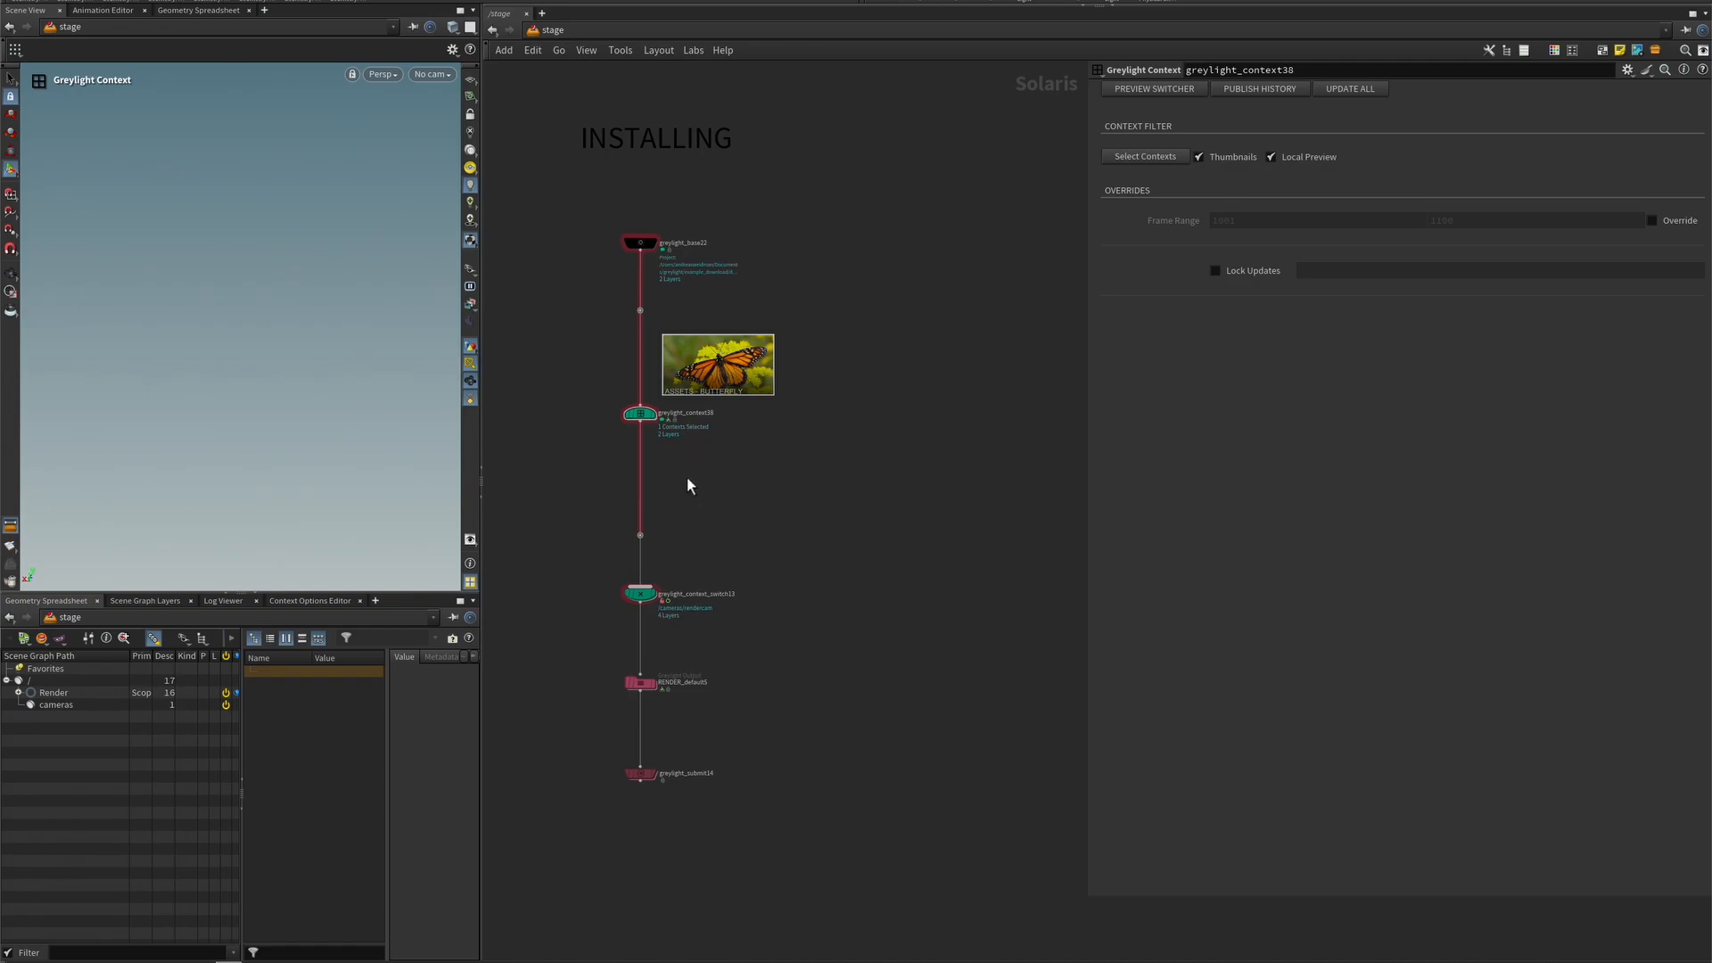
# - Try a SOP Create node below the context node with the import path prefix /butterfly, and delete the node
pyautogui.press('Tab')
pyautogui.write('sop')
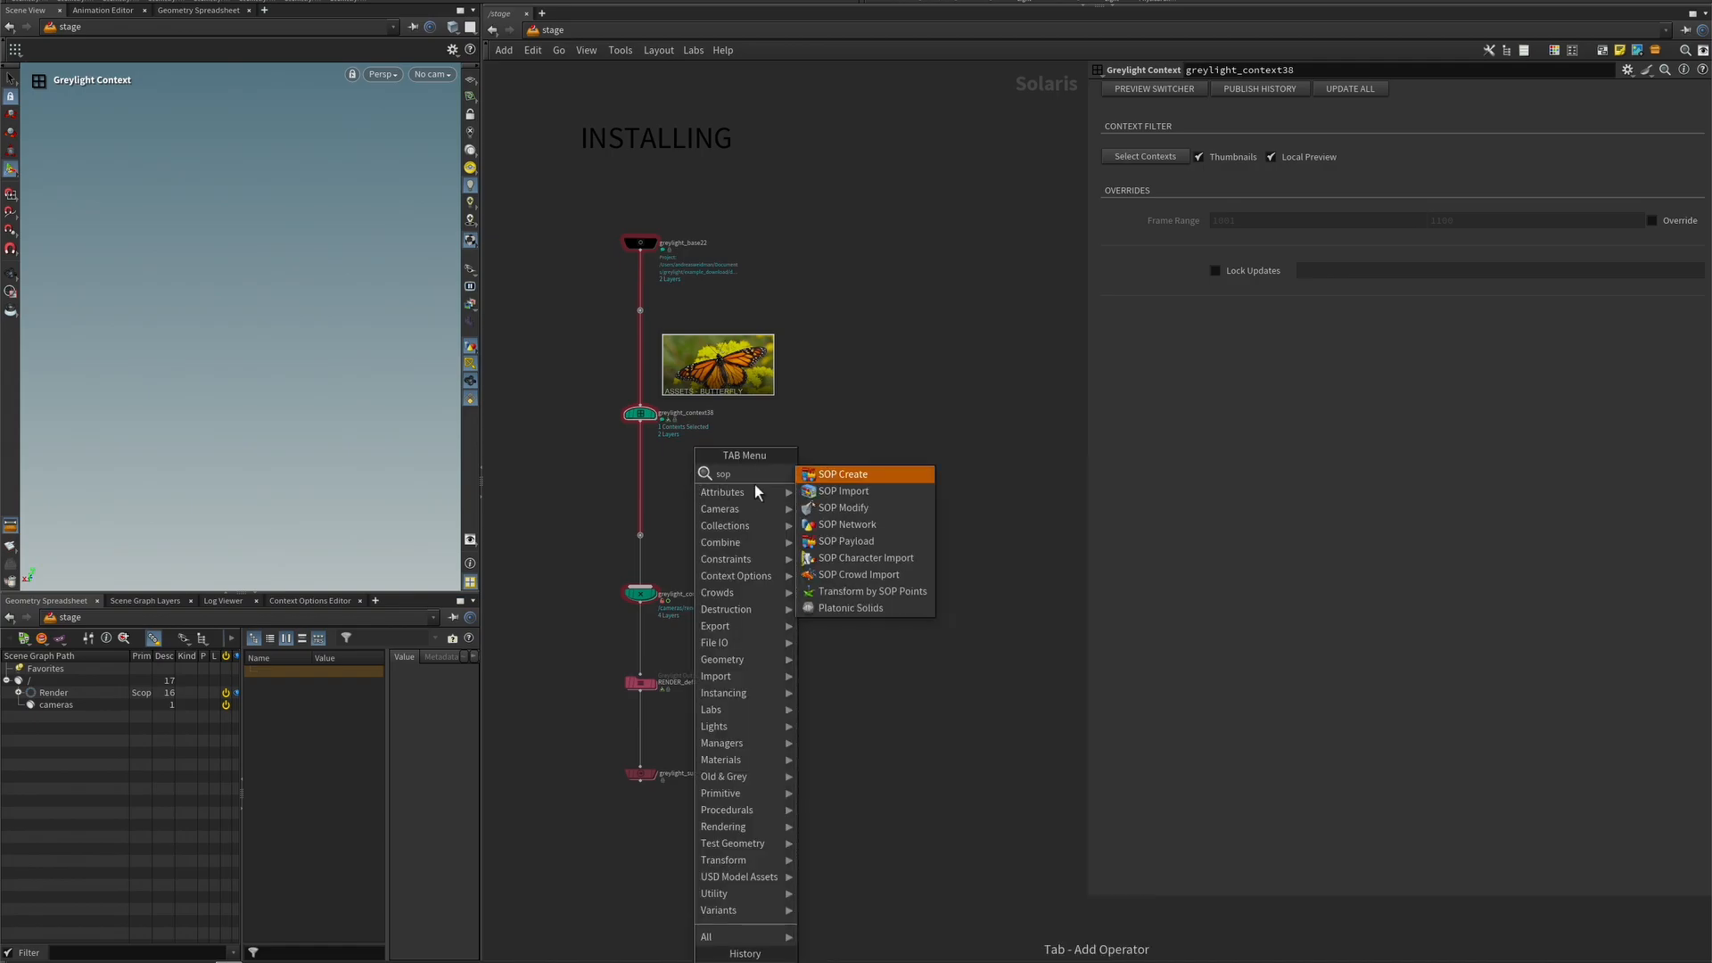
pyautogui.click(847, 475)
pyautogui.click(641, 486)
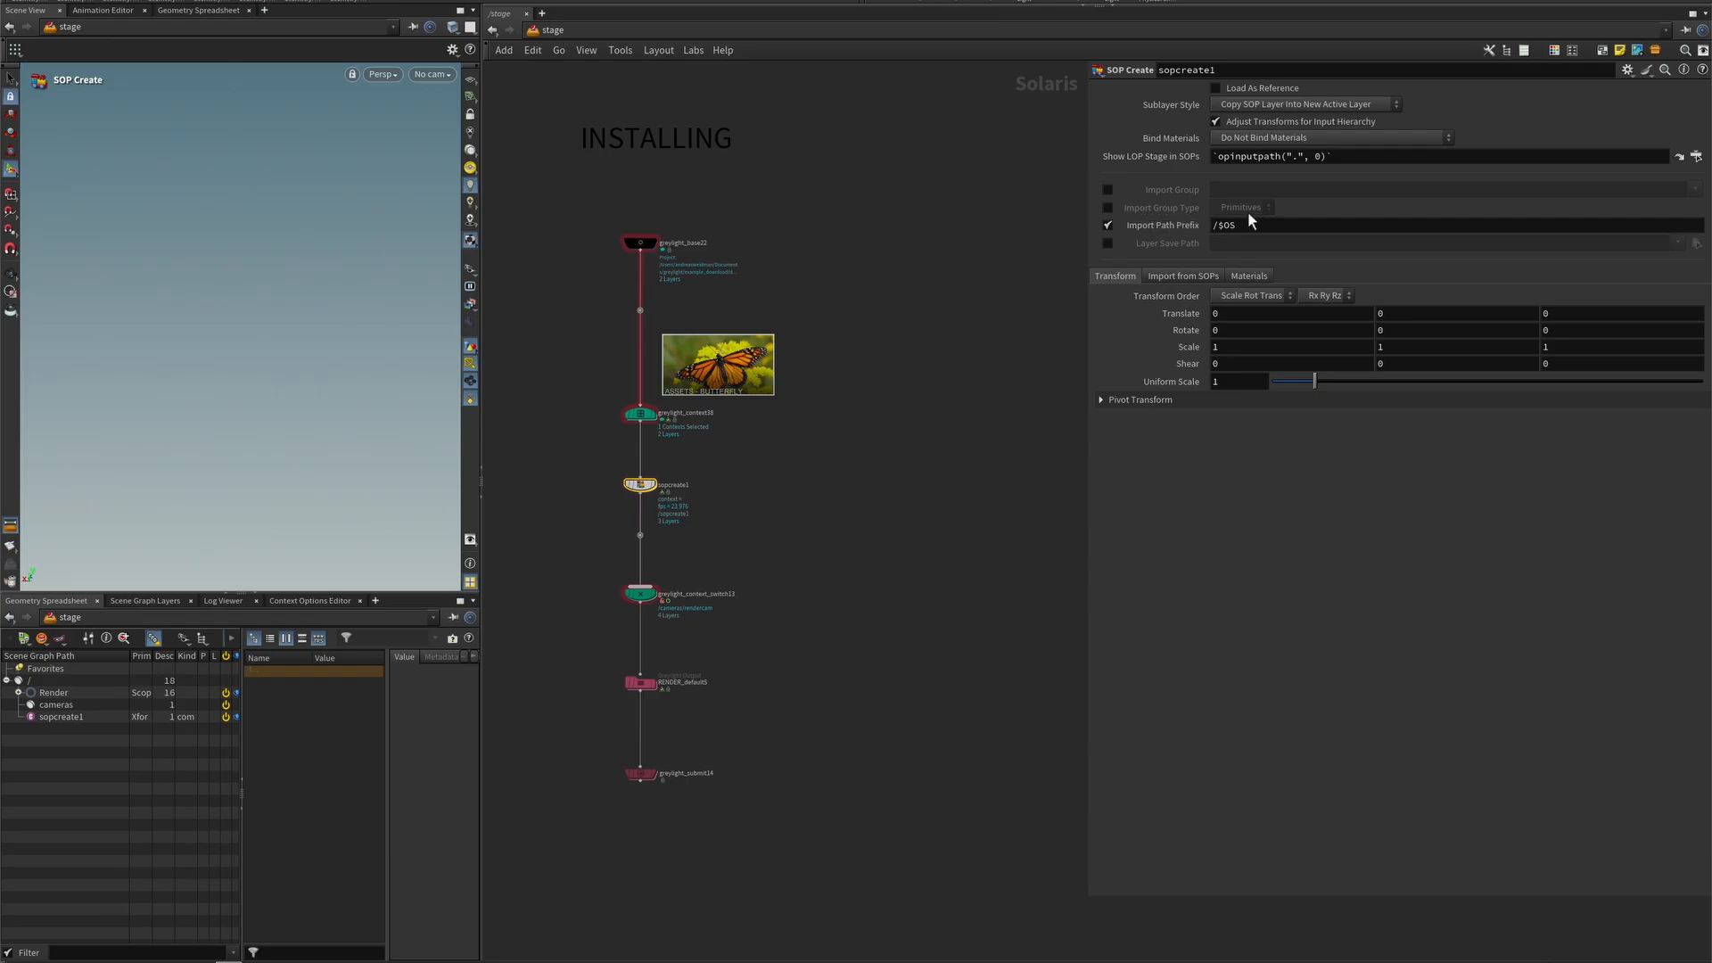
pyautogui.click(1223, 228)
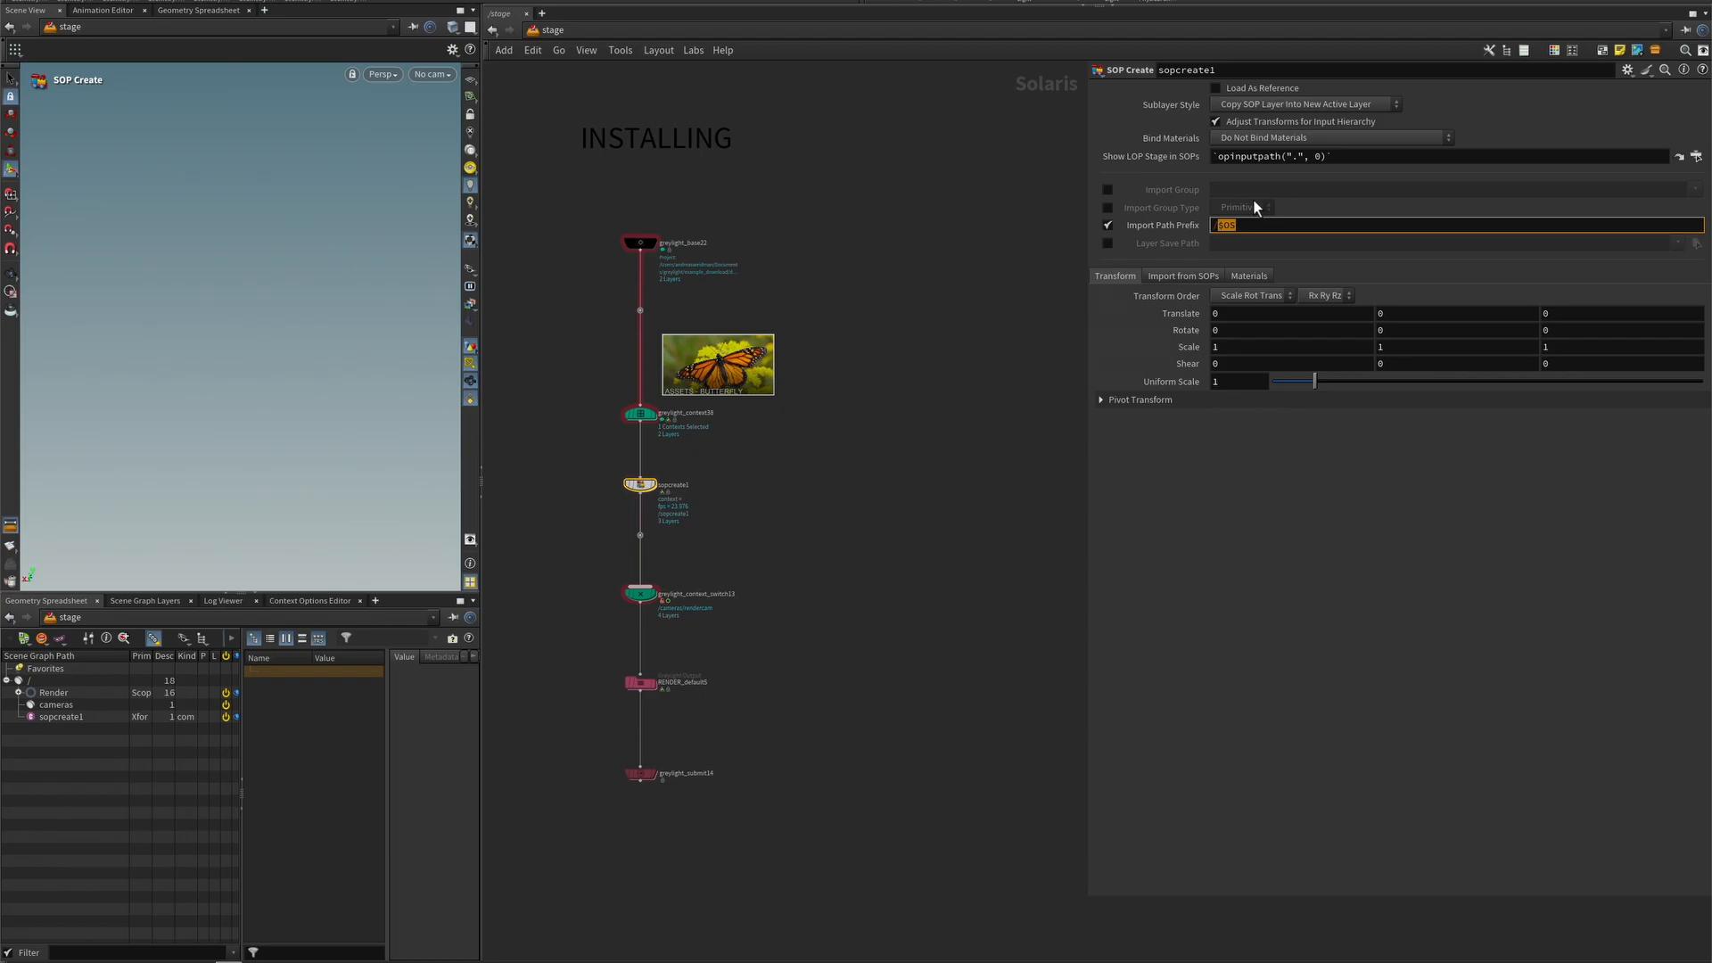
pyautogui.write('ly')
pyautogui.press('Return')
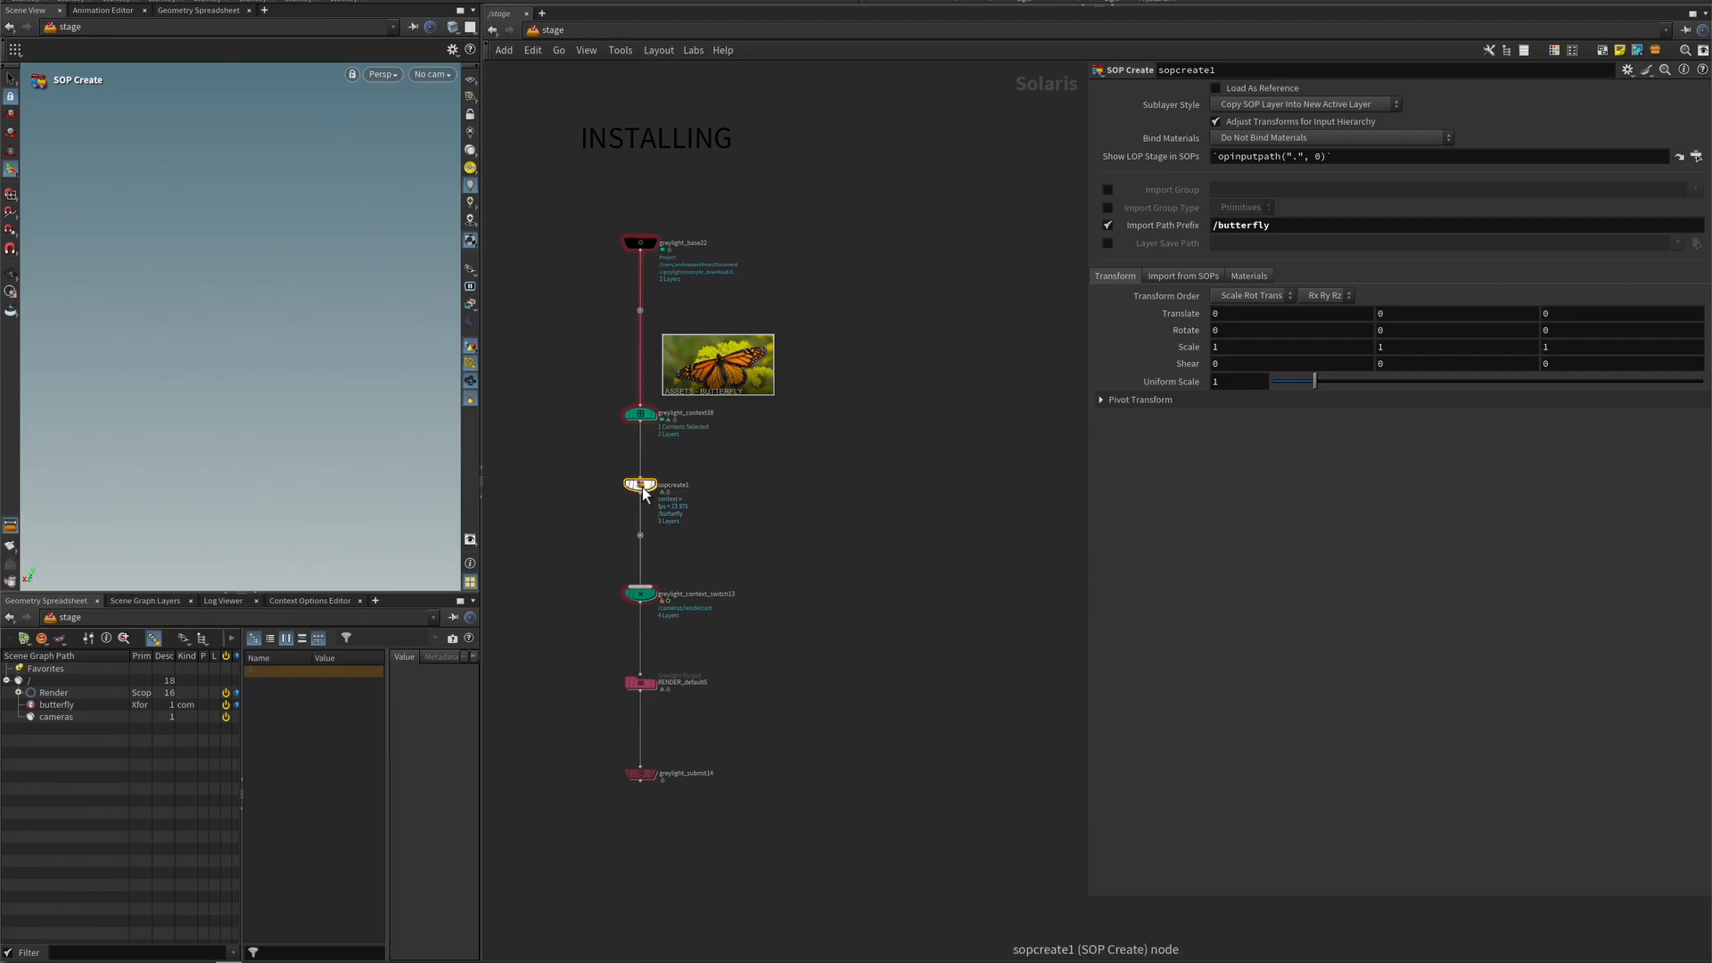
pyautogui.moveTo(641, 486)
pyautogui.press('Delete')
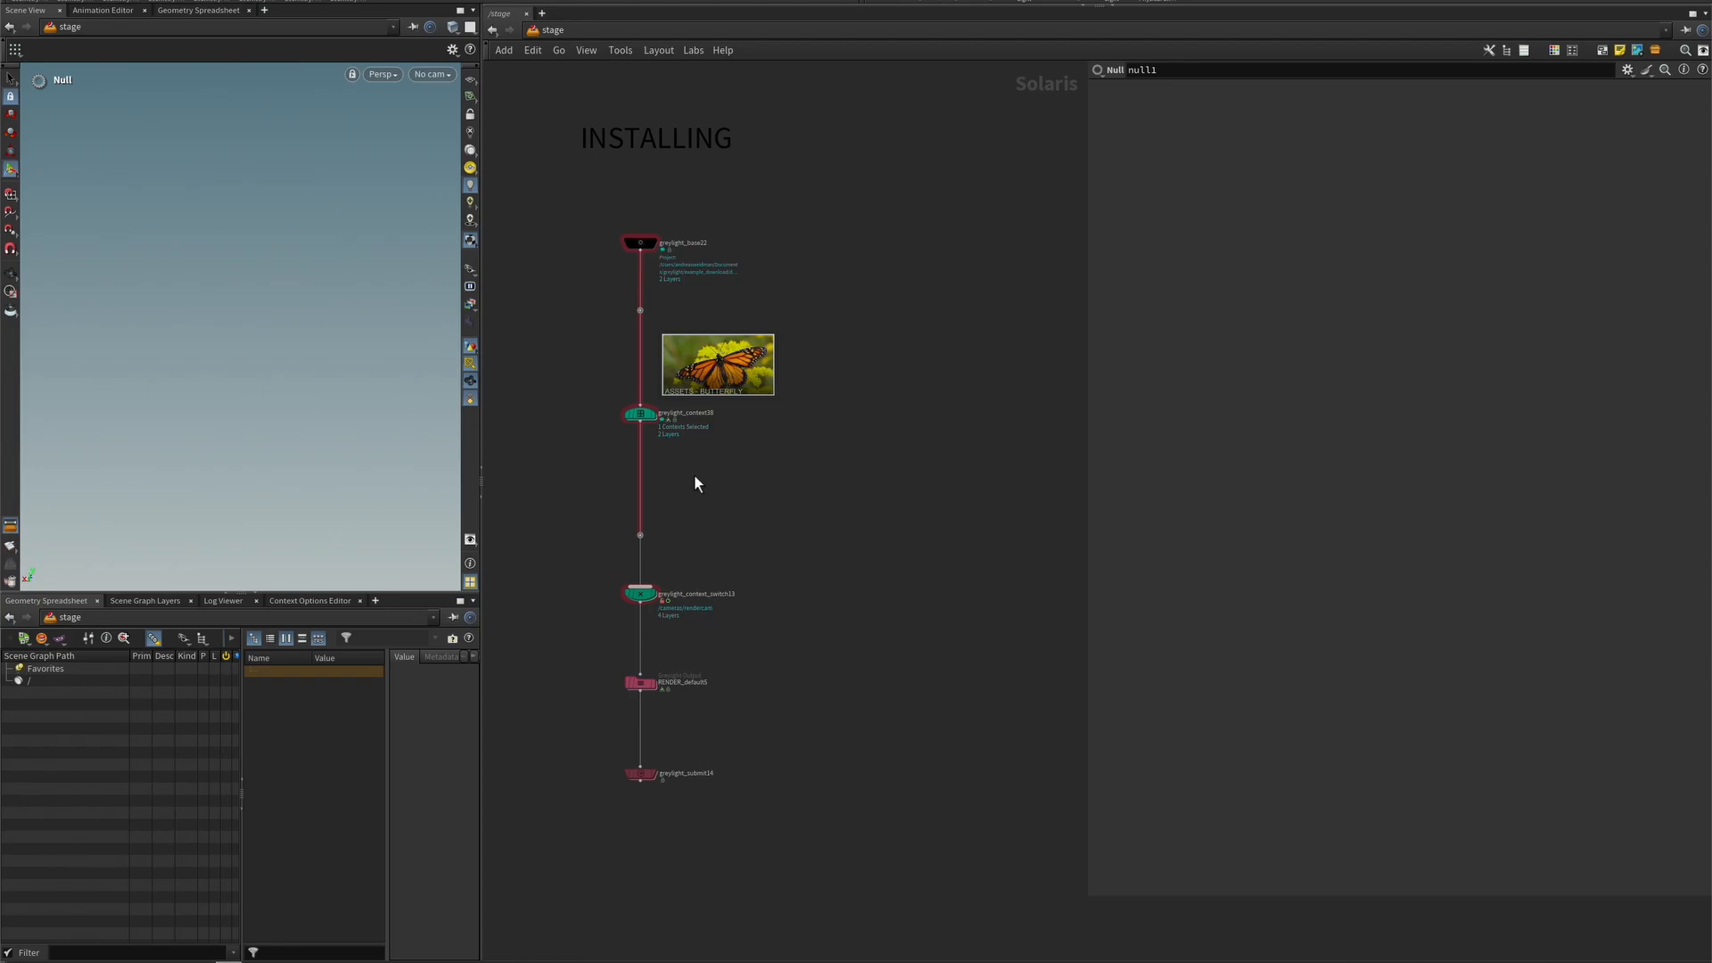
# - Insert a Reference node into the wire directly below the Greylight Context node
pyautogui.press('Tab')
pyautogui.write('ref')
pyautogui.press('Return')
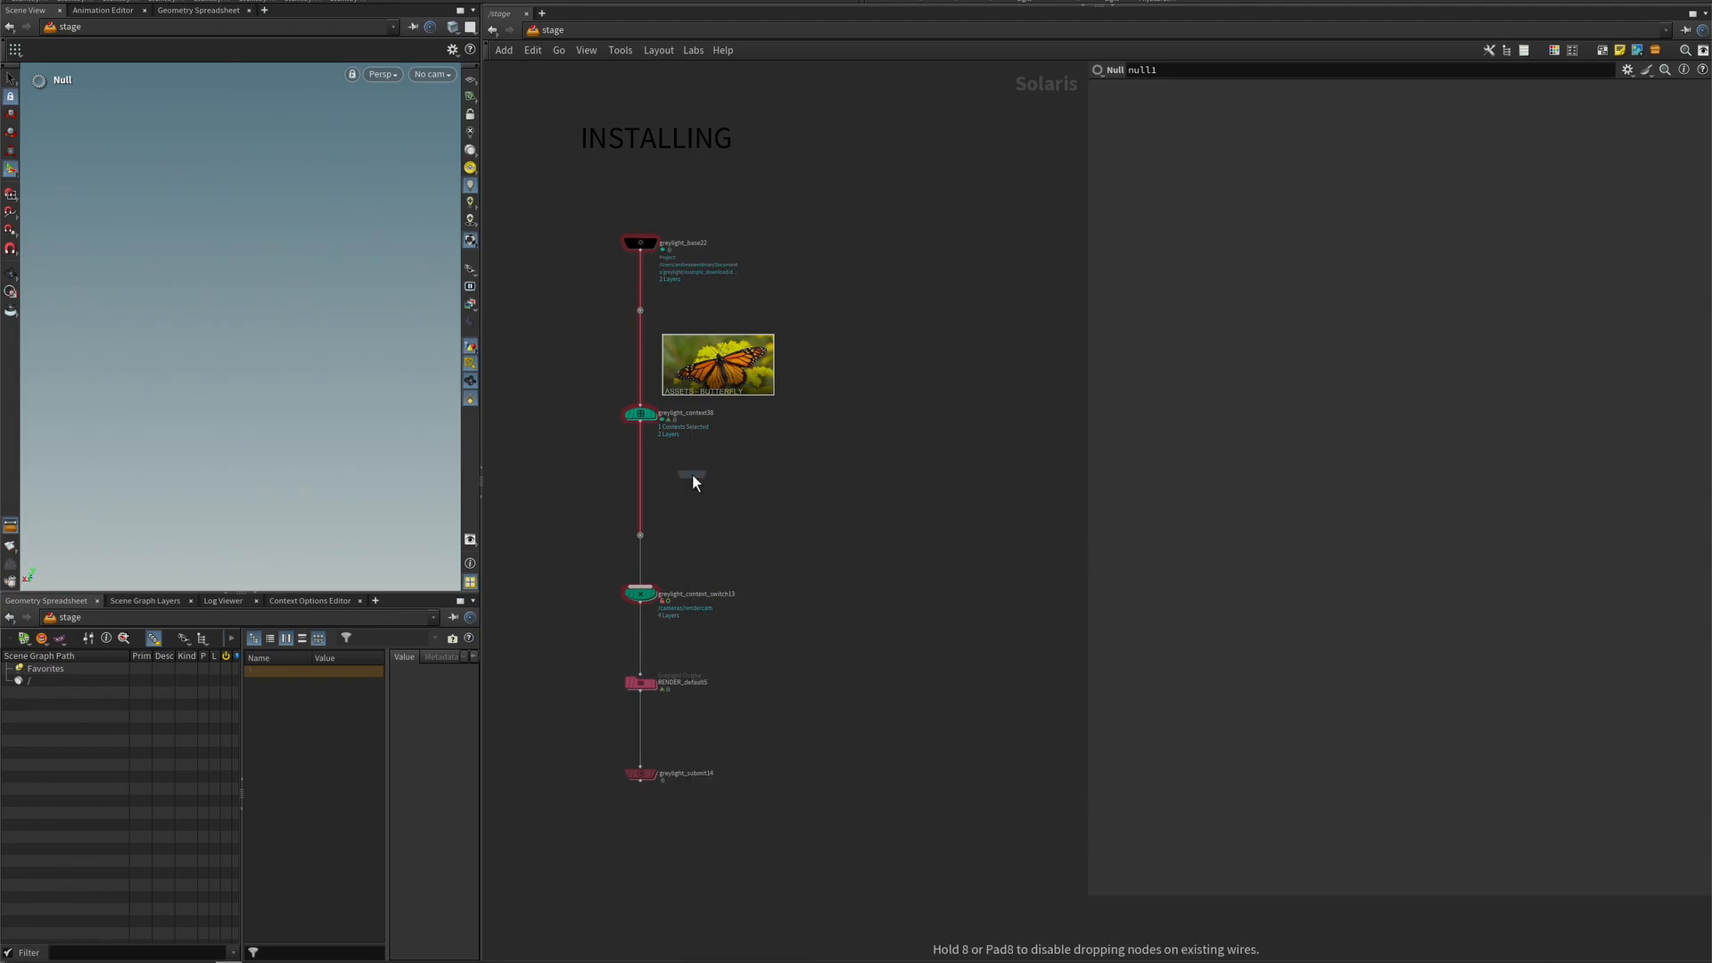
pyautogui.click(642, 482)
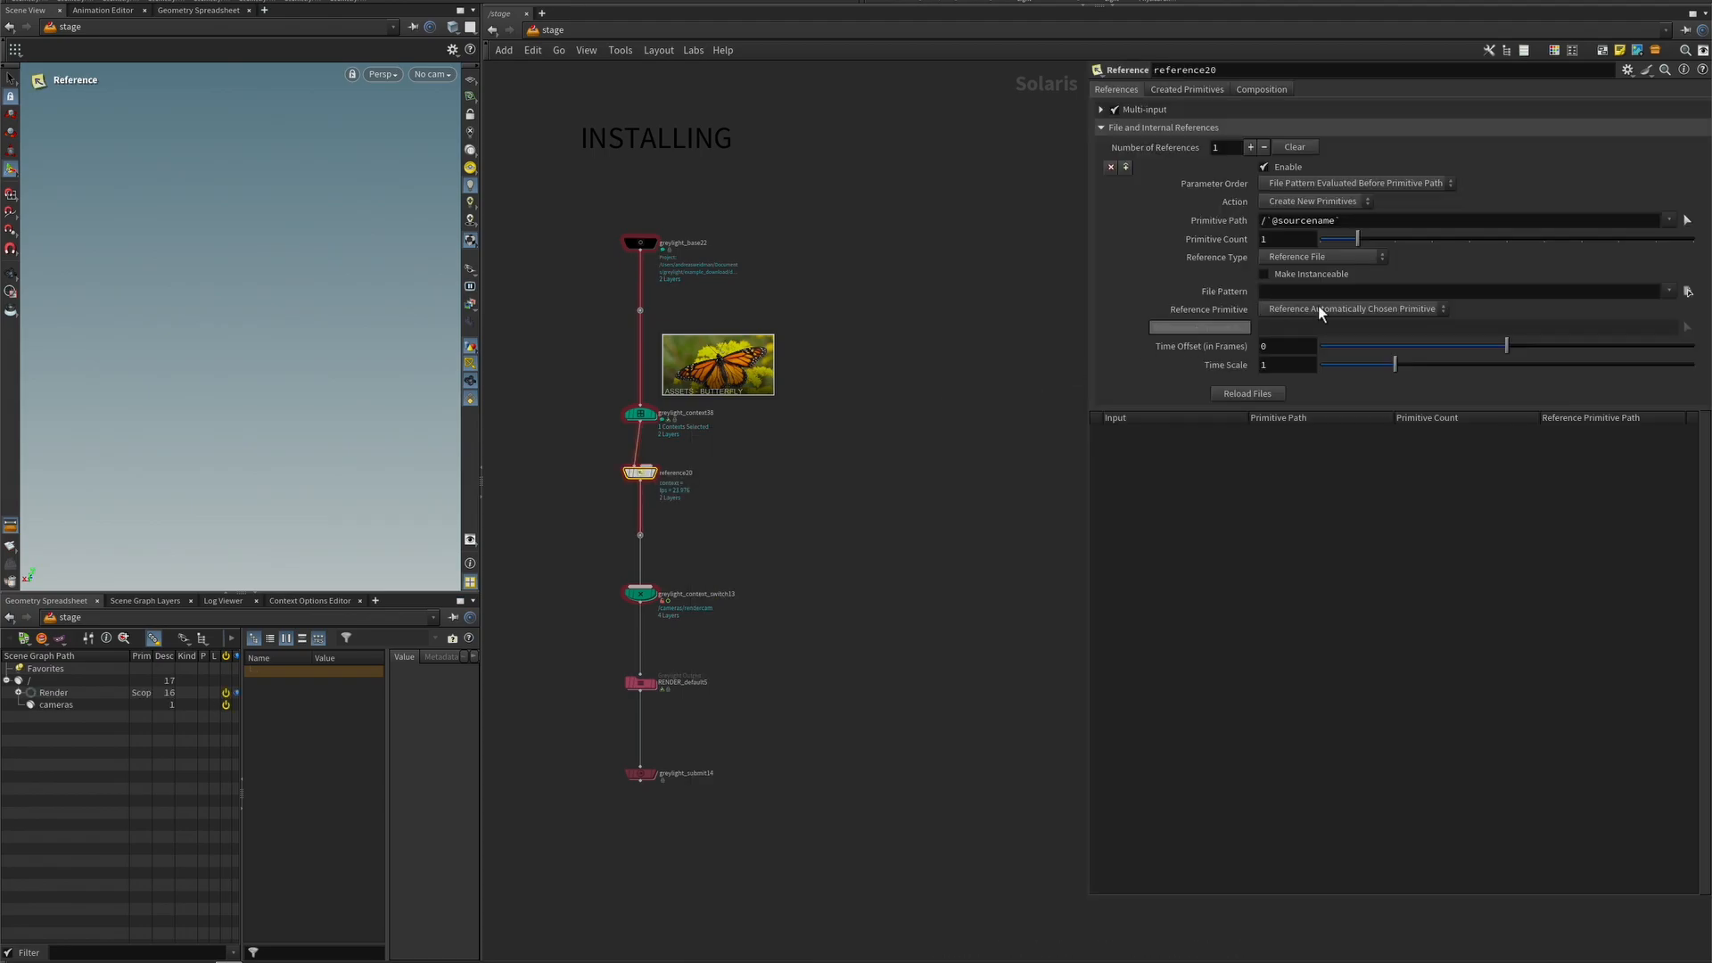
# - Set the Reference node's primitive path to /butterfly
pyautogui.click(1270, 222)
pyautogui.click(1355, 223)
pyautogui.moveTo(1267, 221); pyautogui.dragTo(1369, 230)
pyautogui.write('butterfly')
pyautogui.press('Return')
# - Load butterfly_geo.abc from $JOB/transfer/in/butterfly/ as the reference file, showing all file types in the file browser
pyautogui.click(1688, 291)
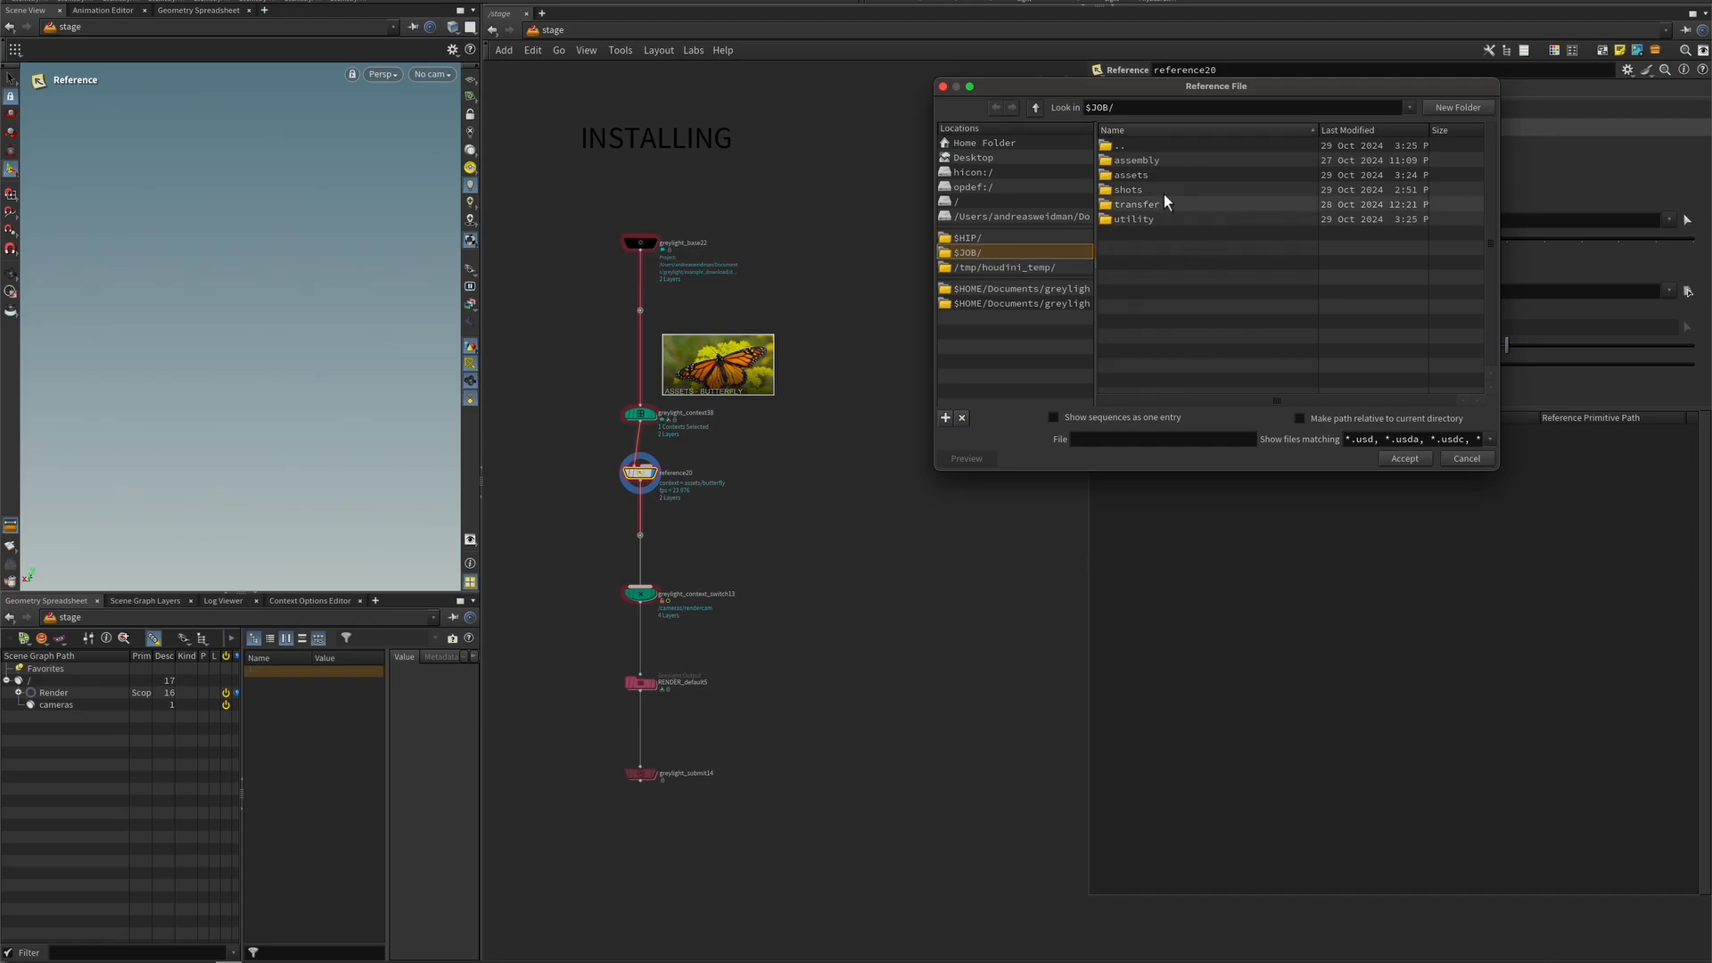
pyautogui.doubleClick(1252, 204)
pyautogui.doubleClick(1137, 159)
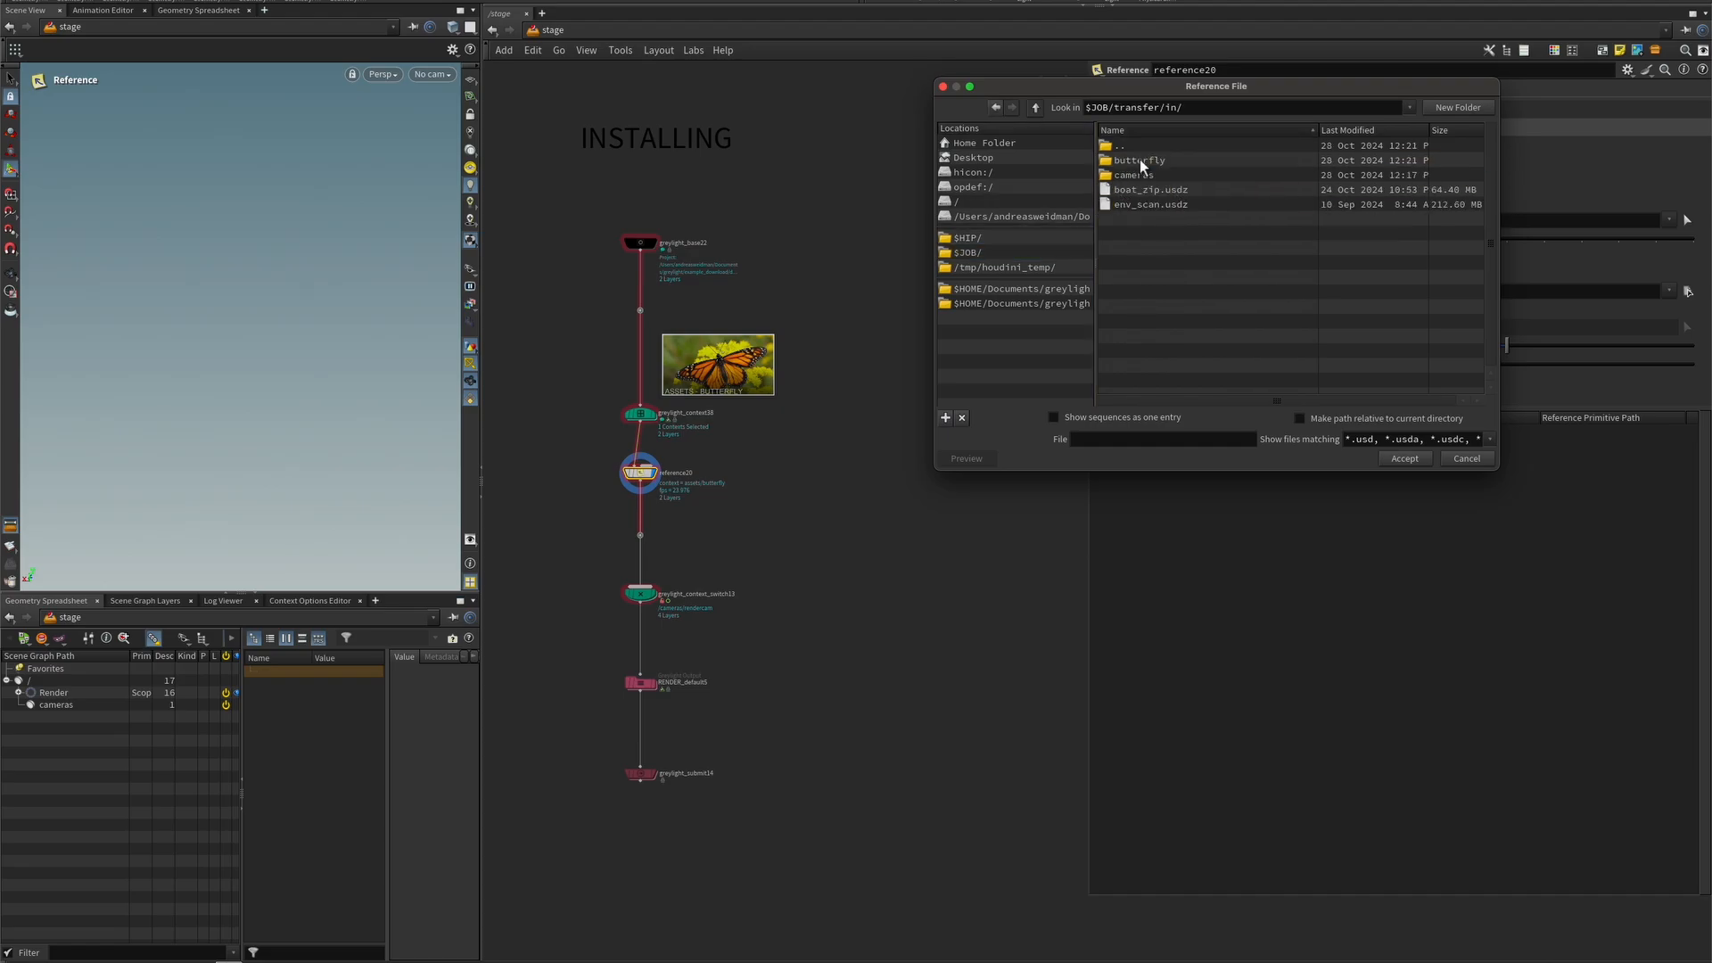
pyautogui.doubleClick(1158, 162)
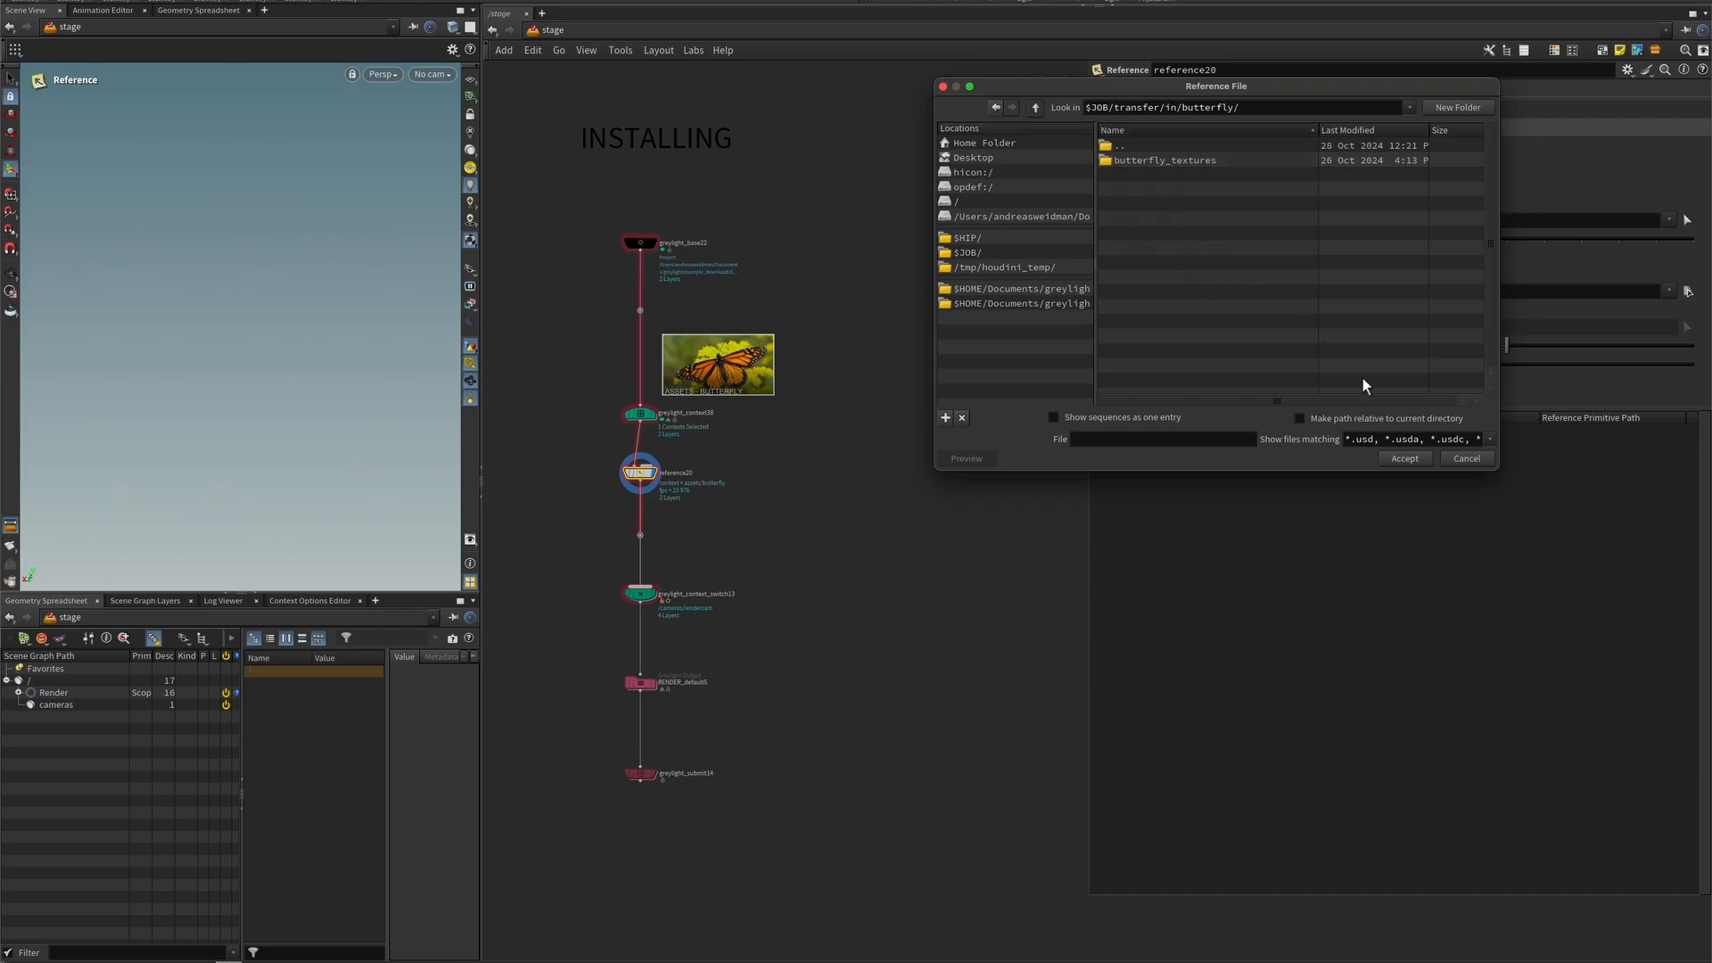
pyautogui.moveTo(1360, 446); pyautogui.dragTo(1456, 441)
pyautogui.click(1456, 441)
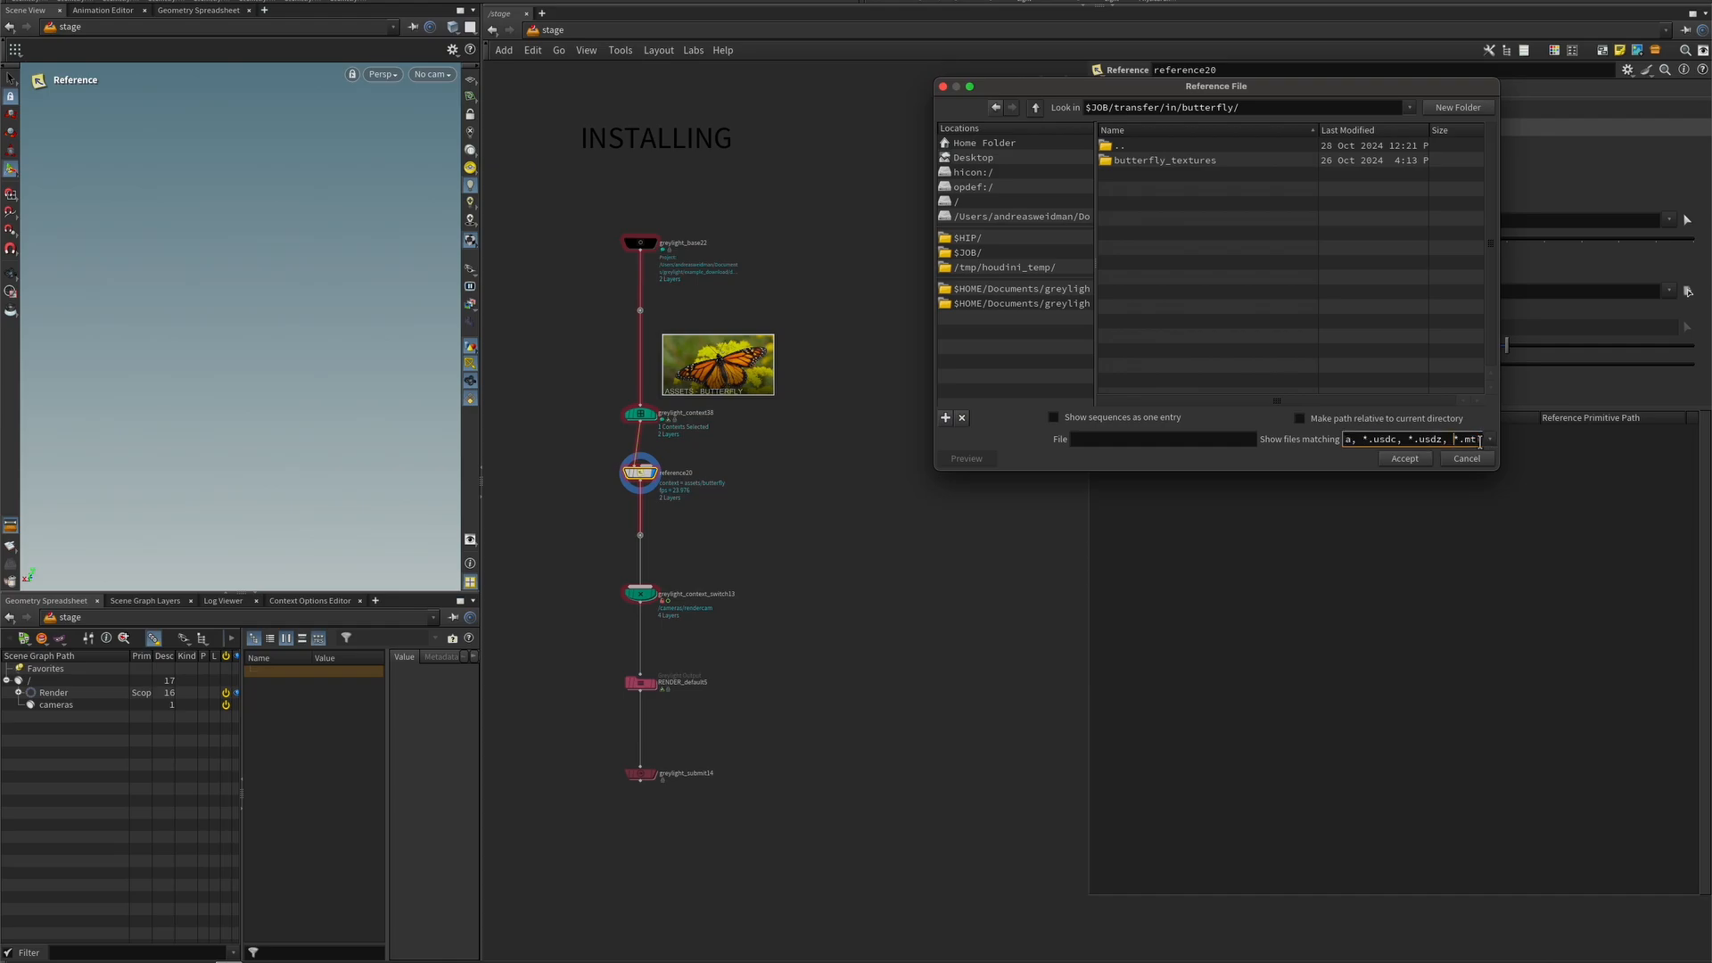
pyautogui.click(1491, 438)
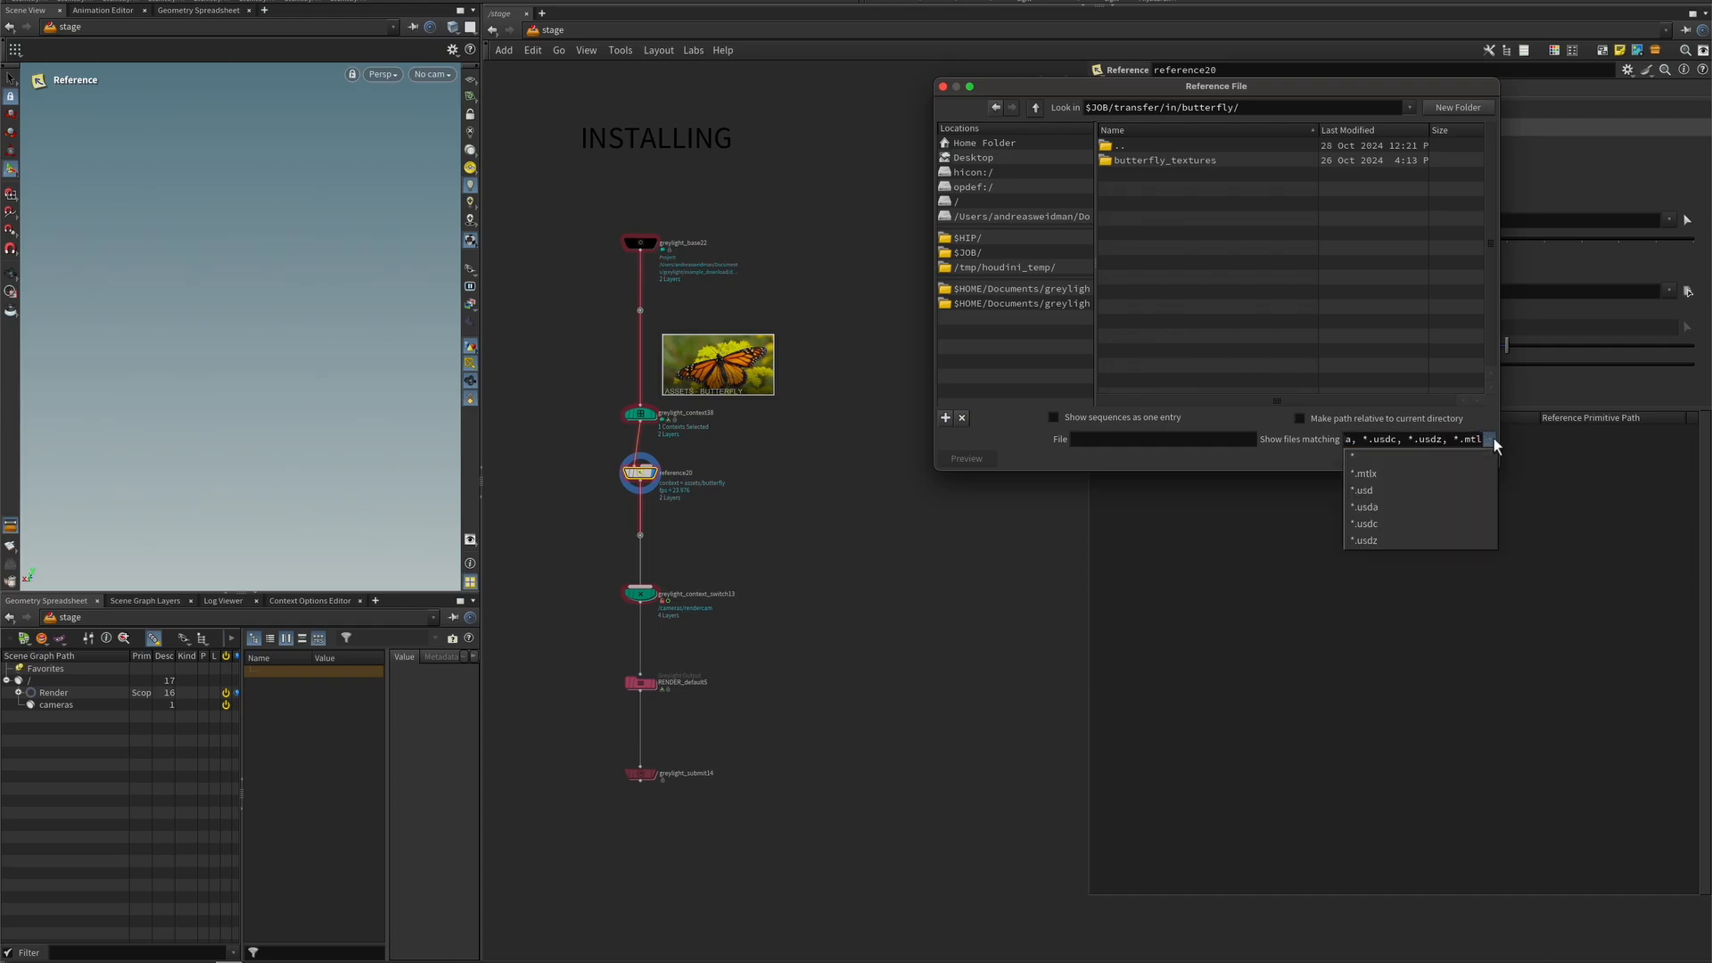
pyautogui.click(1400, 457)
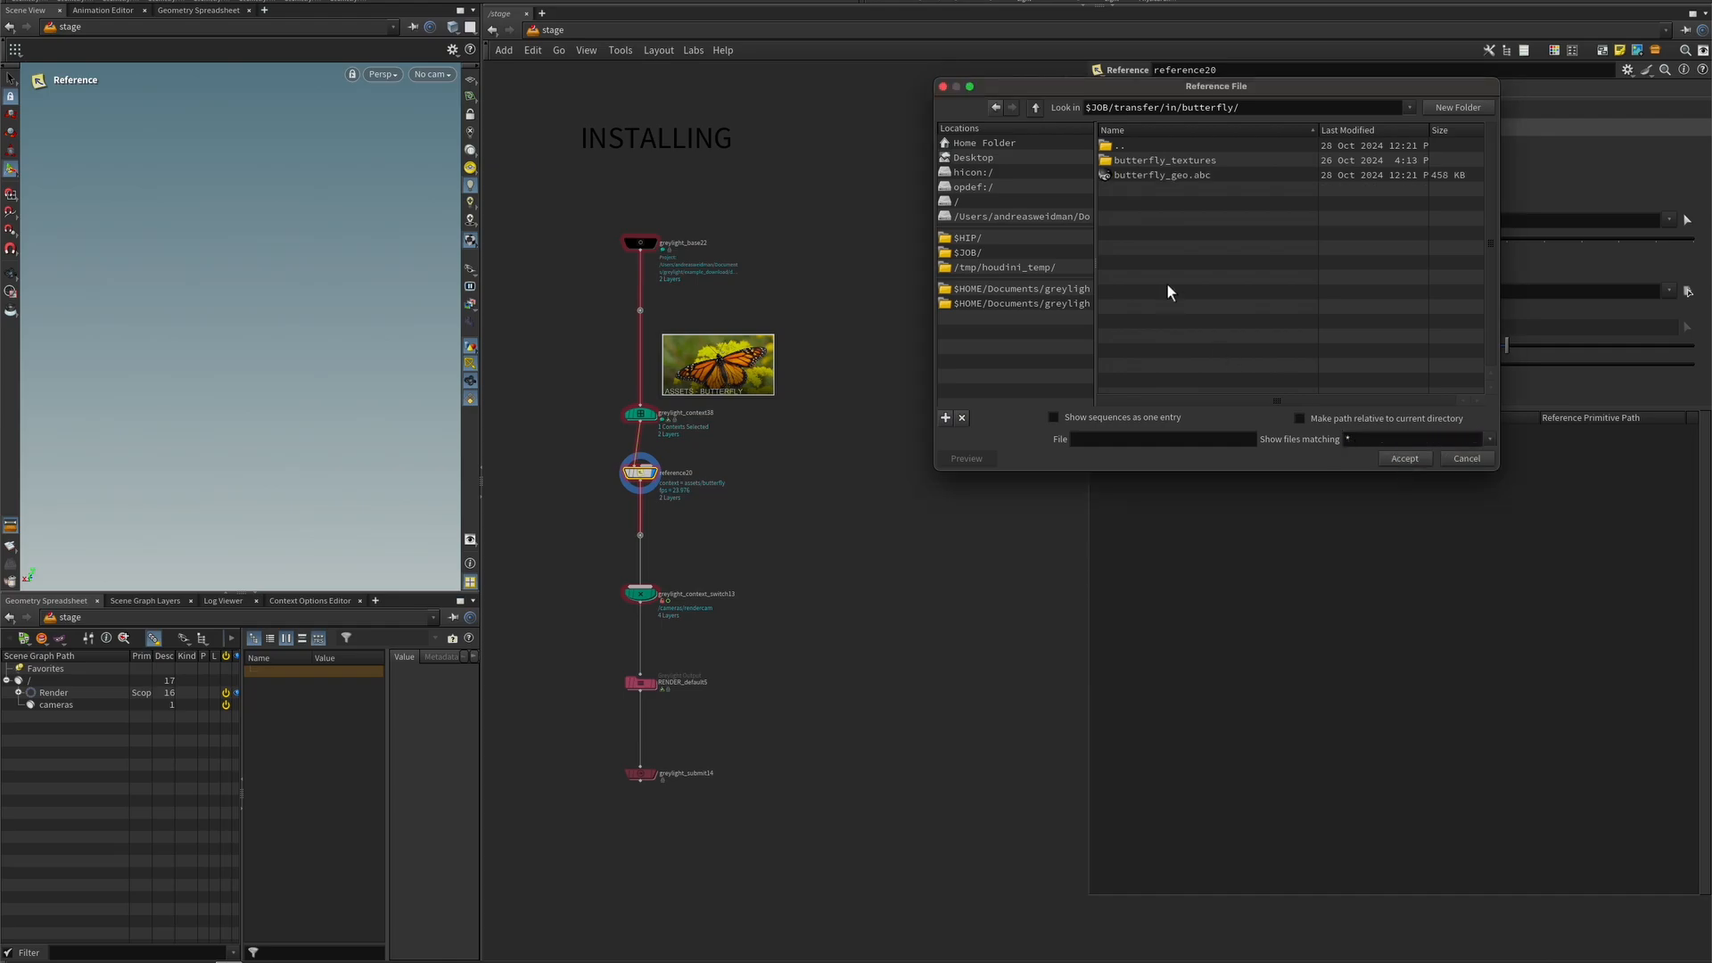
pyautogui.click(1159, 175)
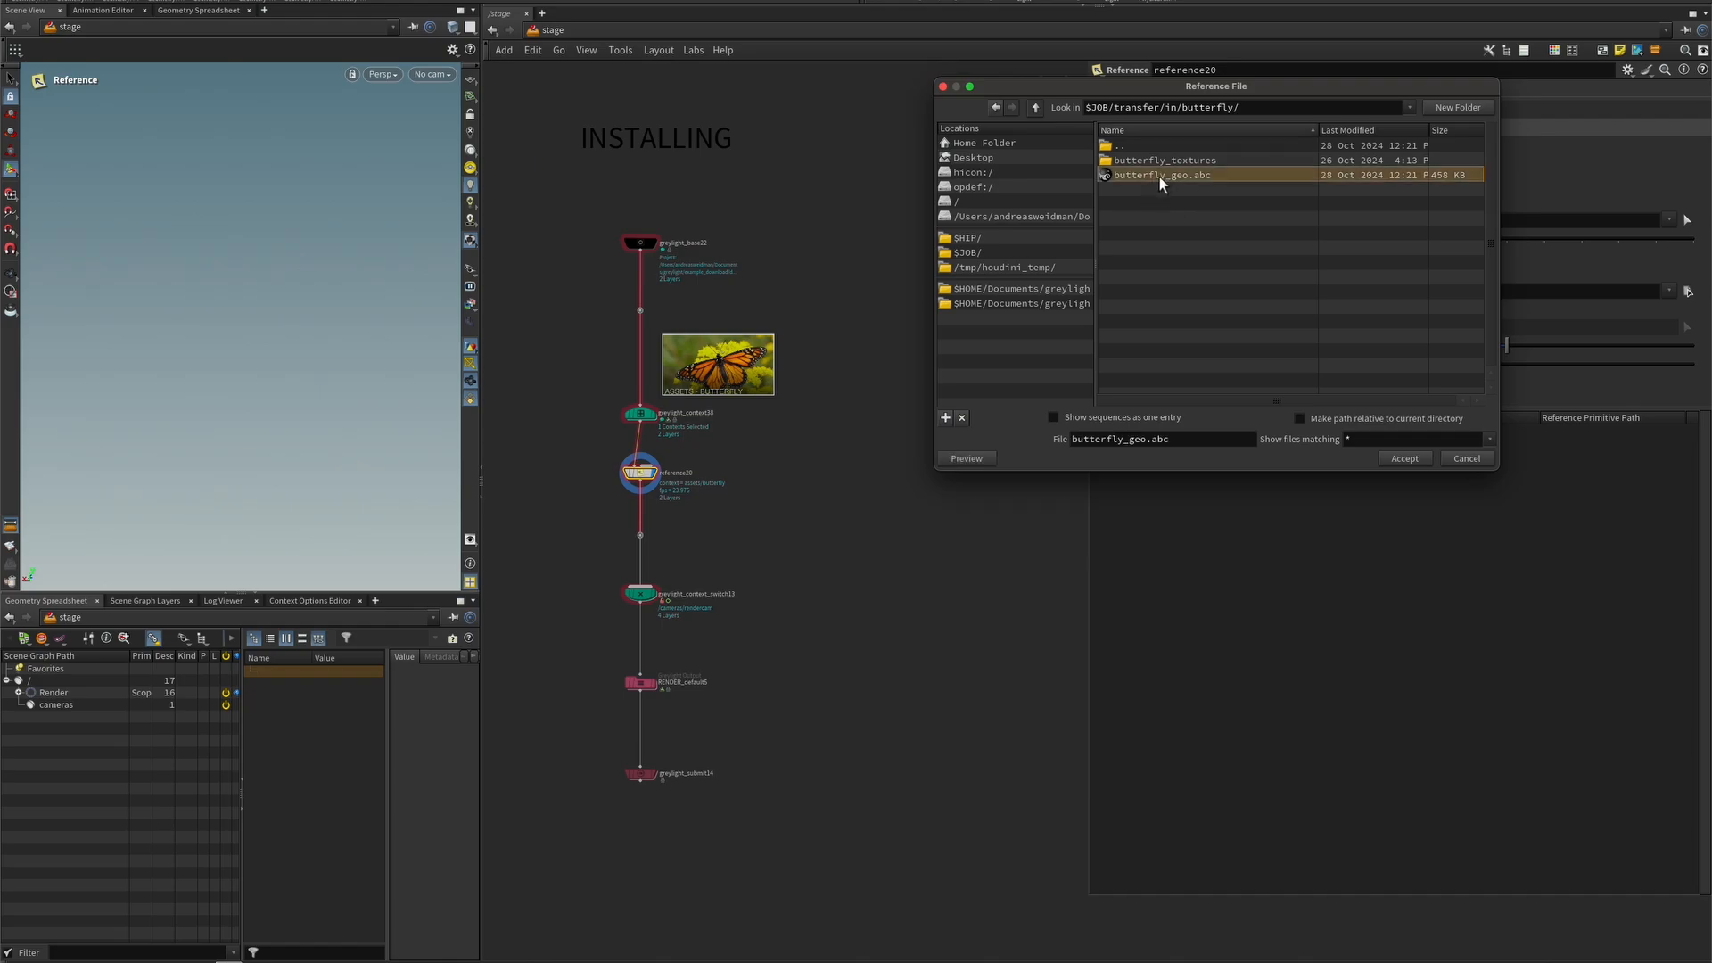
pyautogui.click(1405, 458)
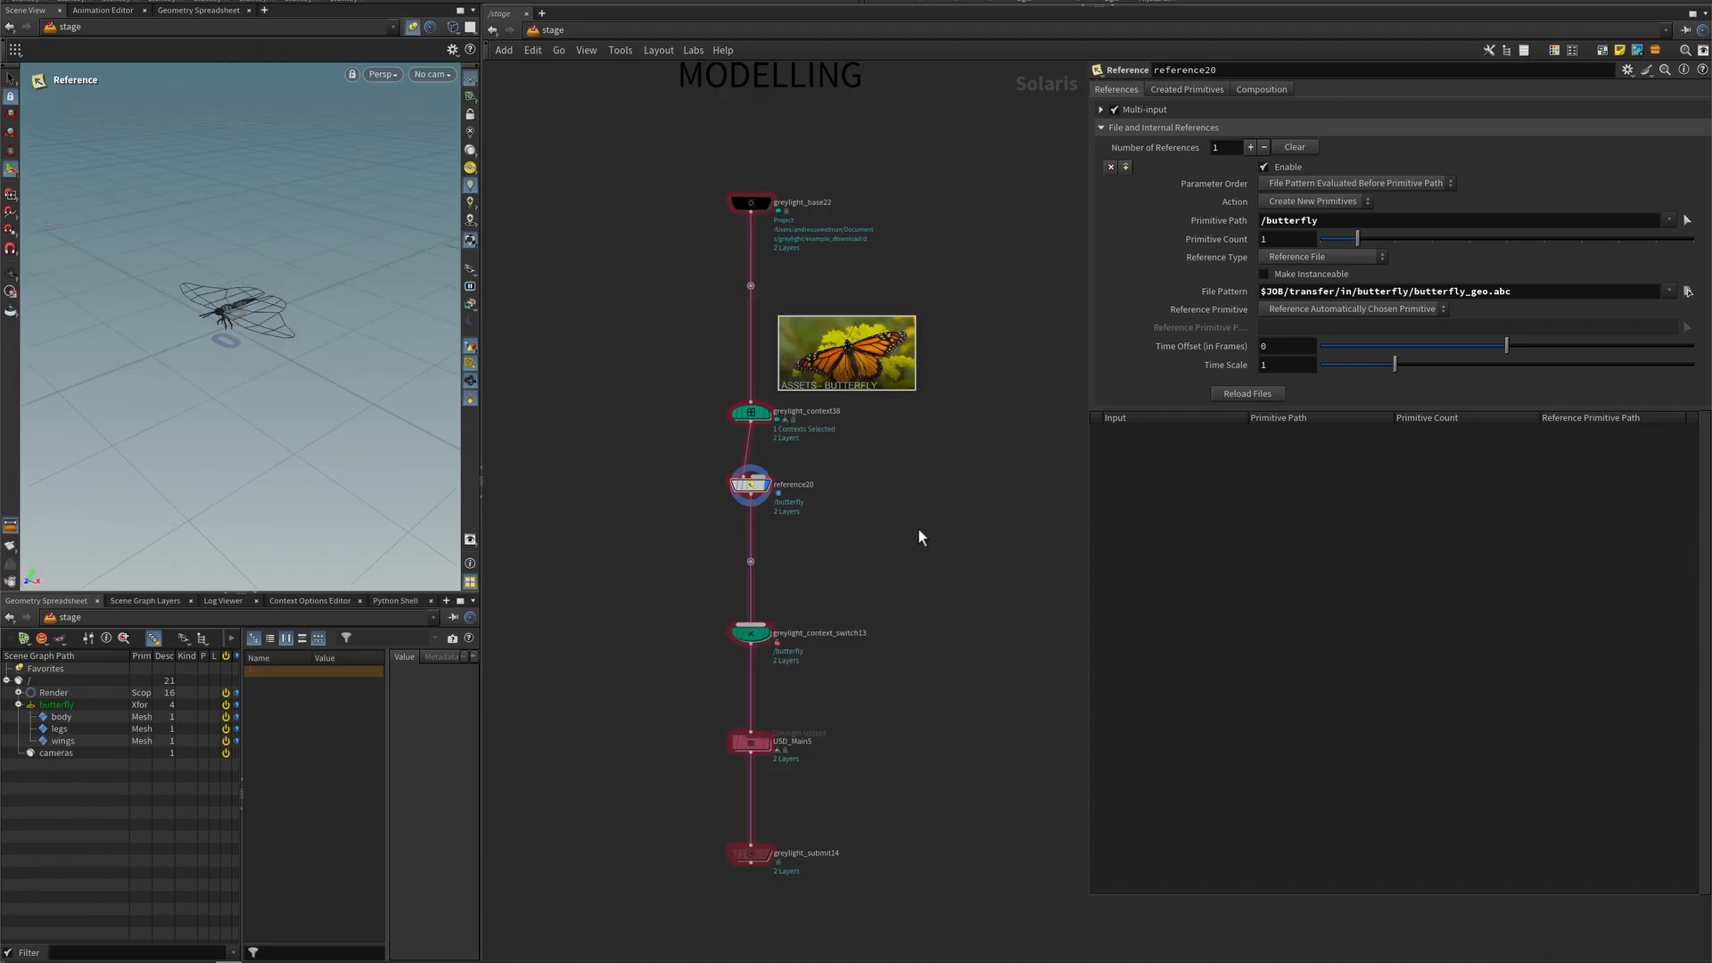
# - Place a Rubber Toy test geometry node unconnected in the empty space beside the network
pyautogui.moveTo(750, 489)
pyautogui.press('Tab')
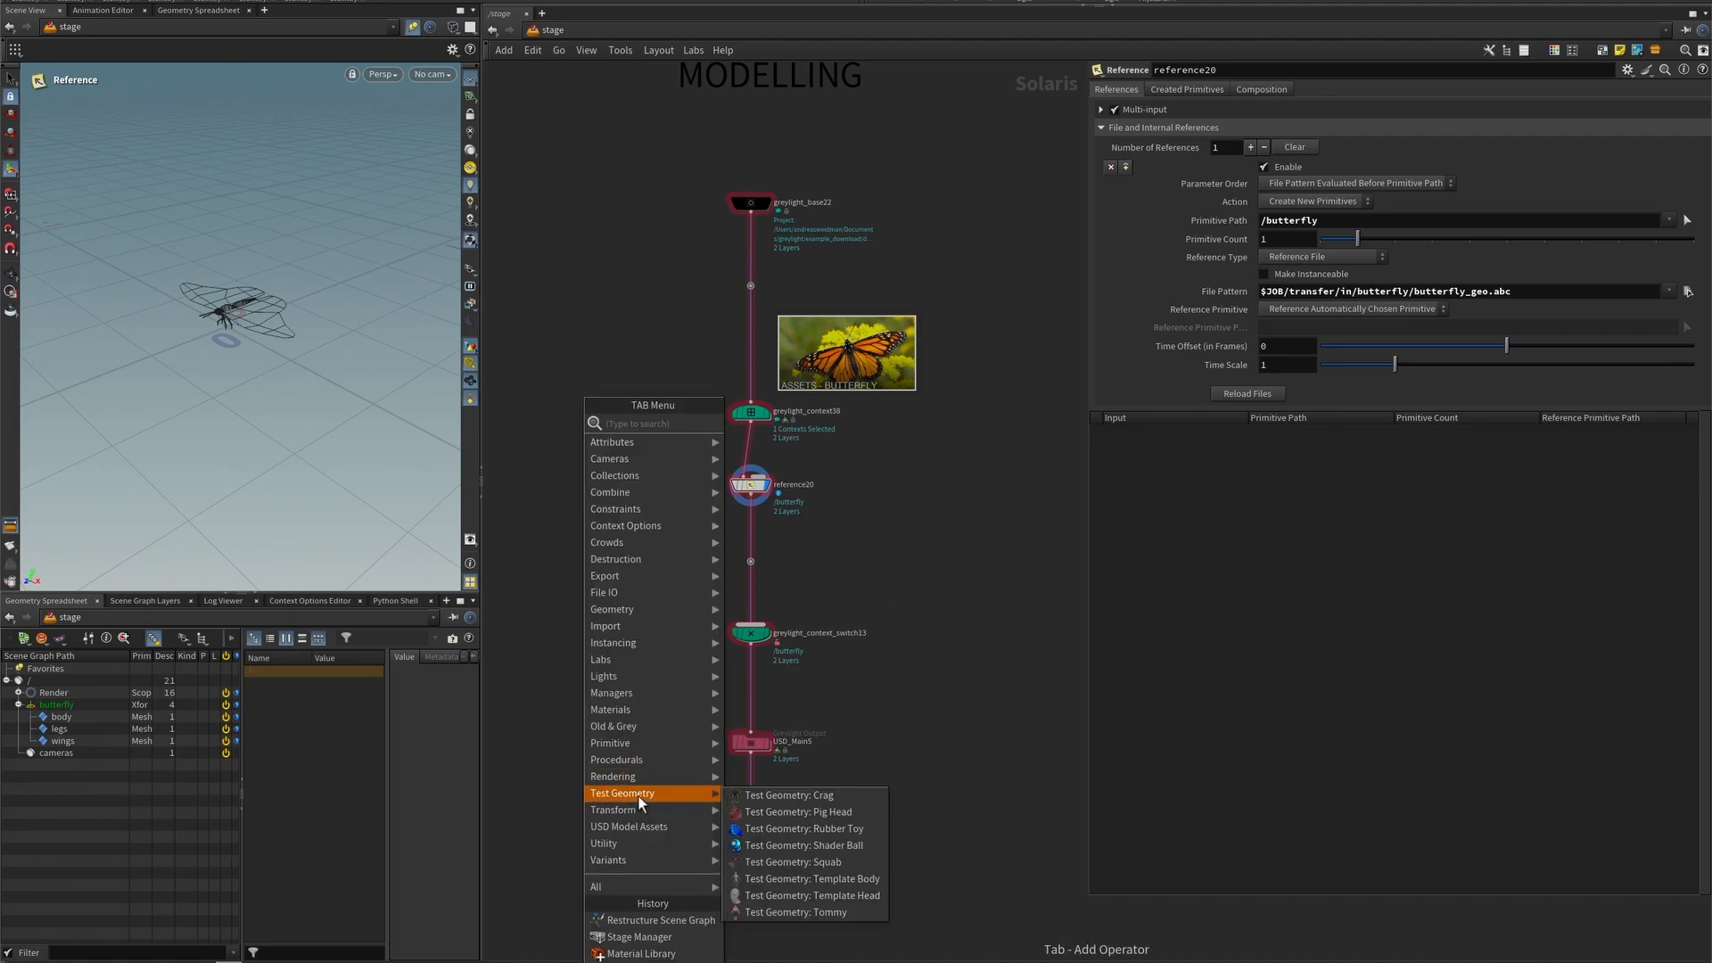
pyautogui.moveTo(716, 796)
pyautogui.click(803, 806)
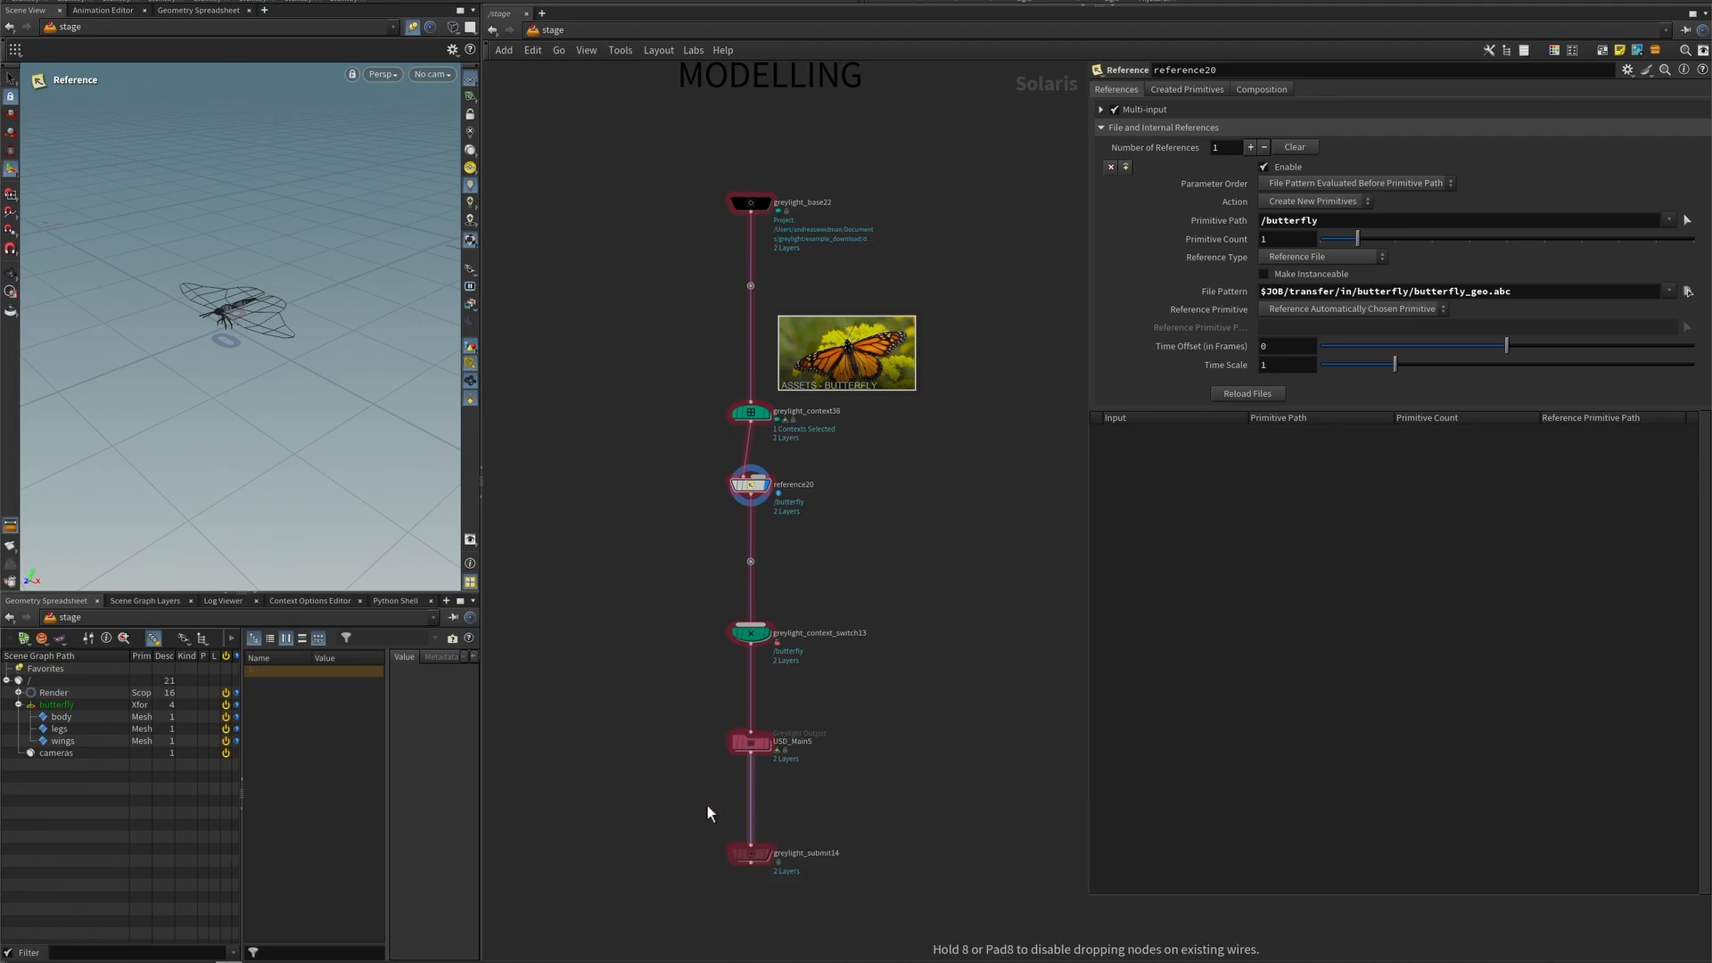
pyautogui.click(585, 687)
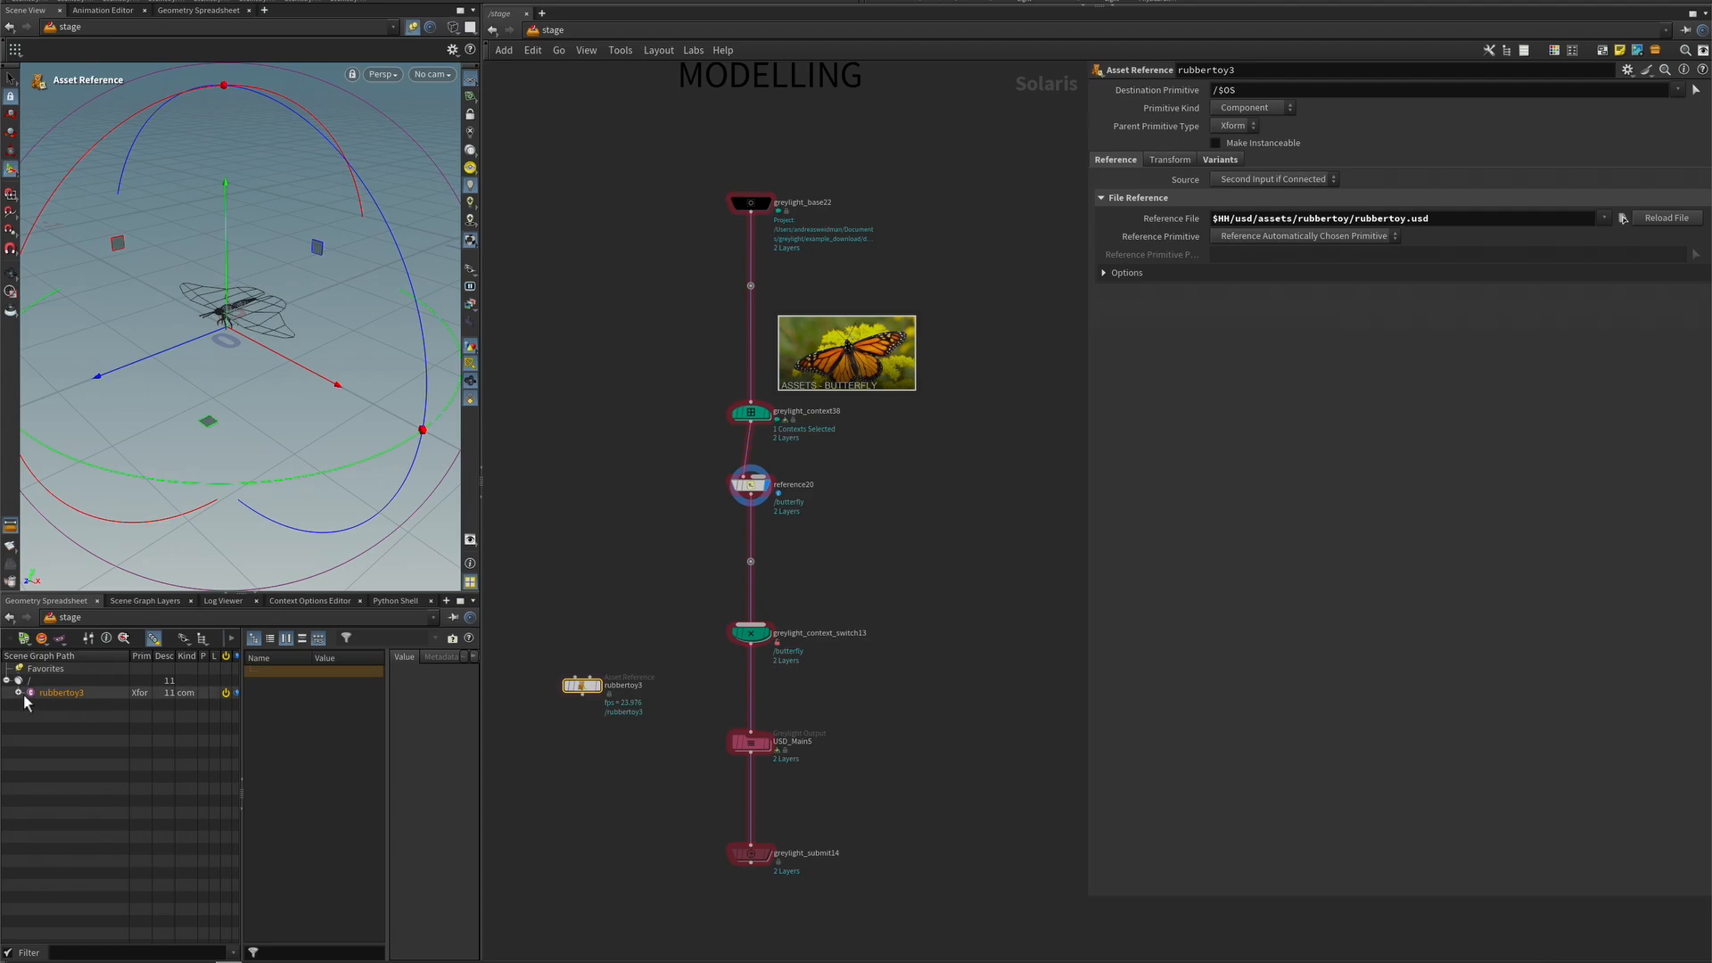
# - Examine the rubber toy's geo and mtl hierarchy in the scene graph, and delete its node
pyautogui.click(30, 704)
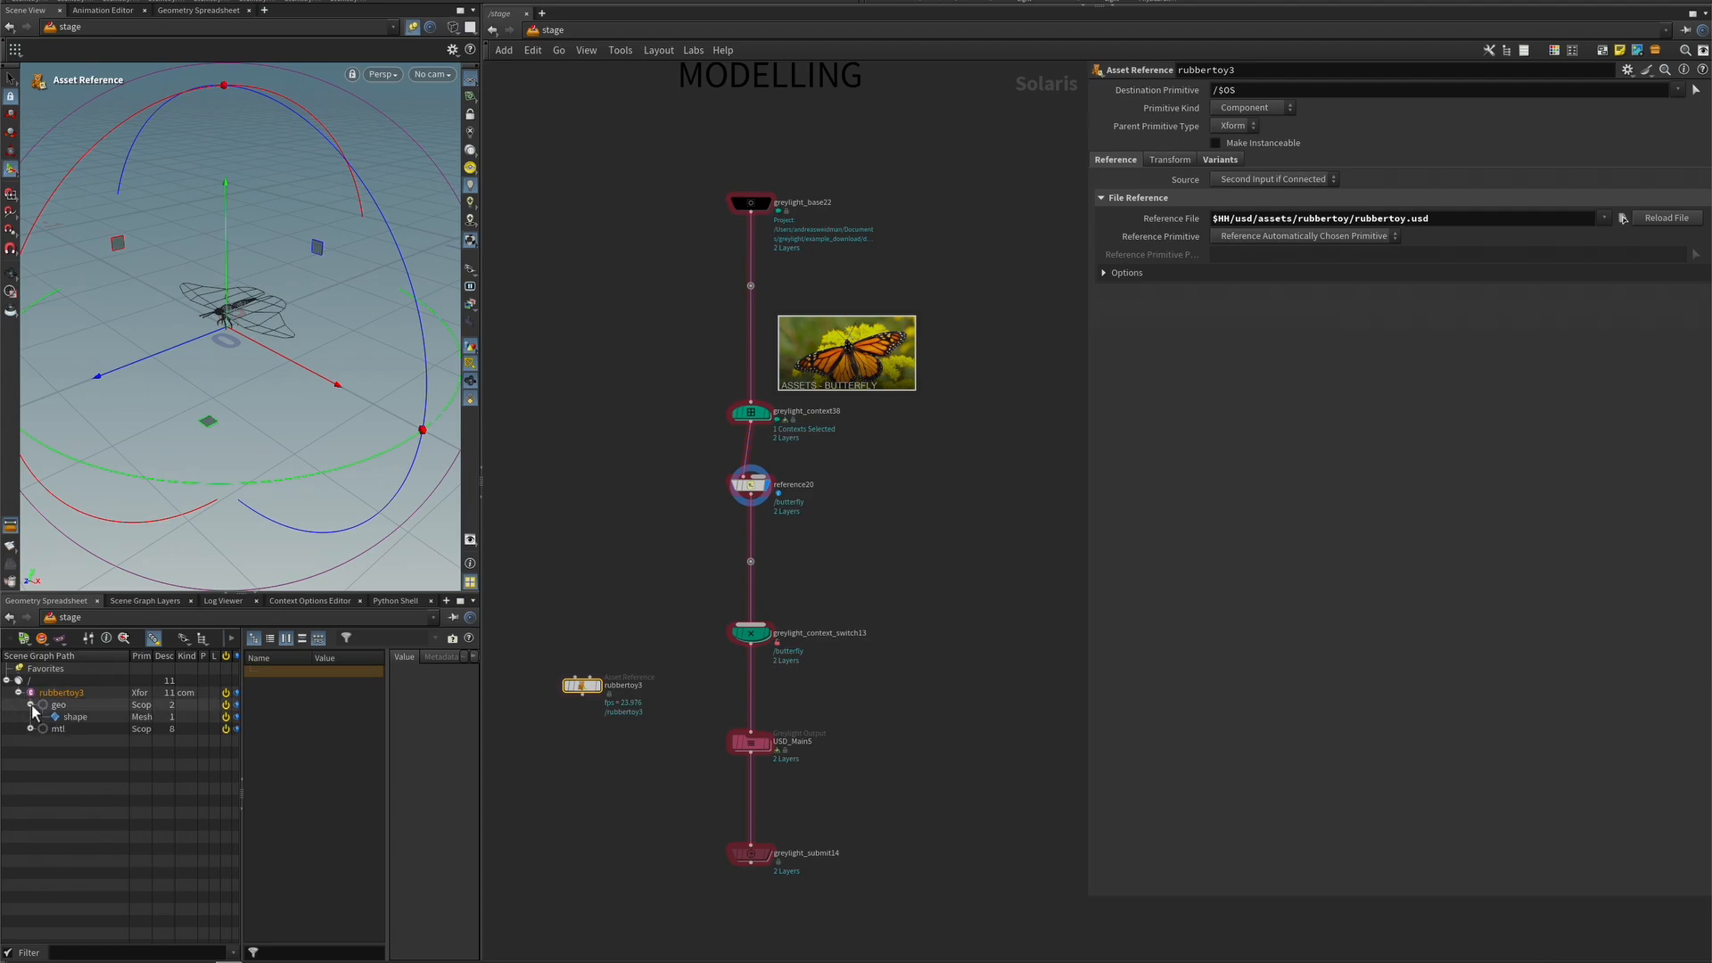
pyautogui.click(30, 729)
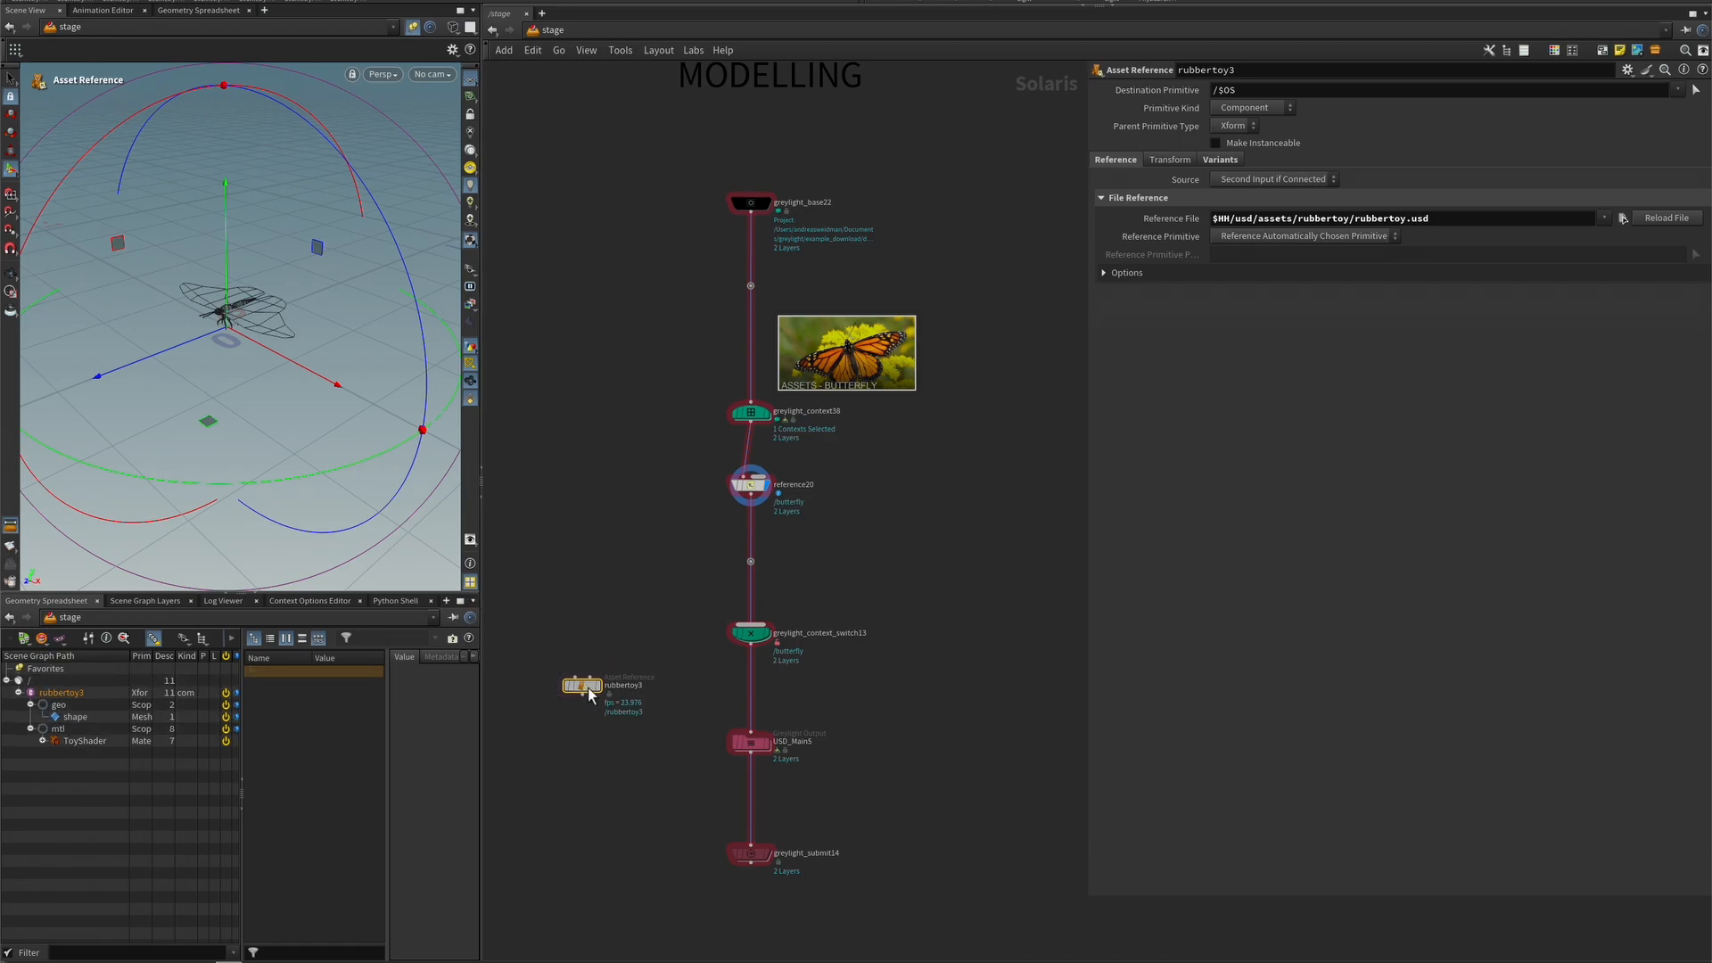
pyautogui.press('Delete')
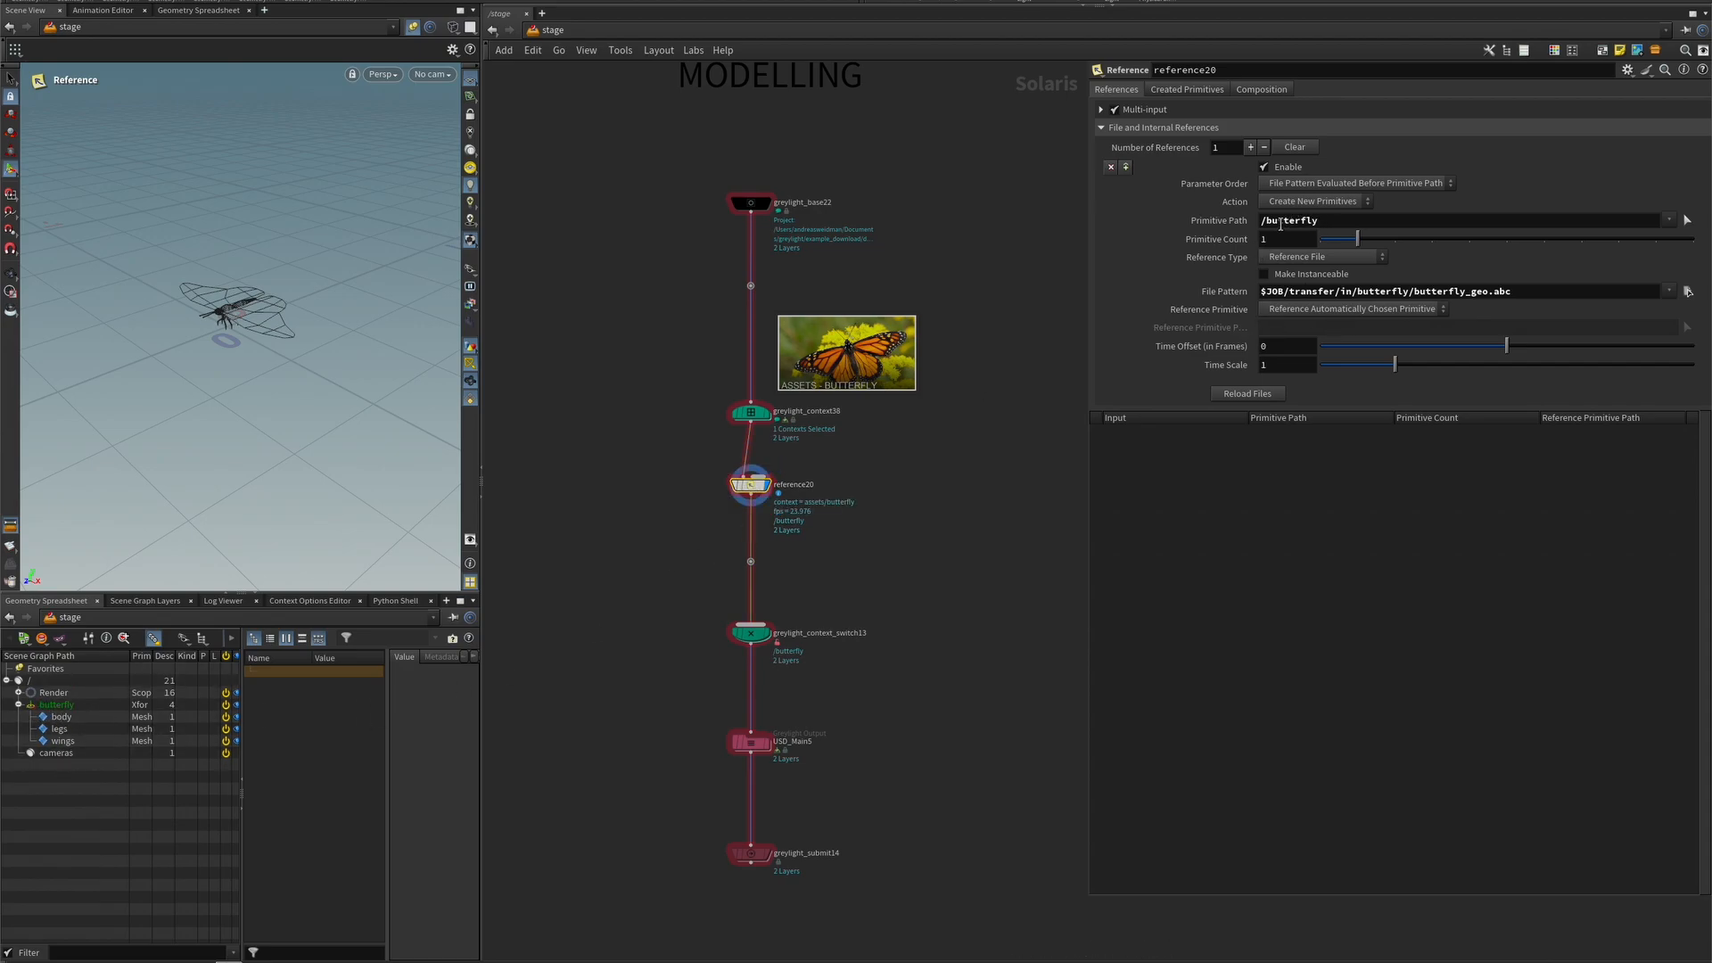
# - Set the Reference node's primitive path to /butterfly/geo and expand the geo primitive in the scene graph
pyautogui.click(1338, 221)
pyautogui.write('/geo')
pyautogui.press('Return')
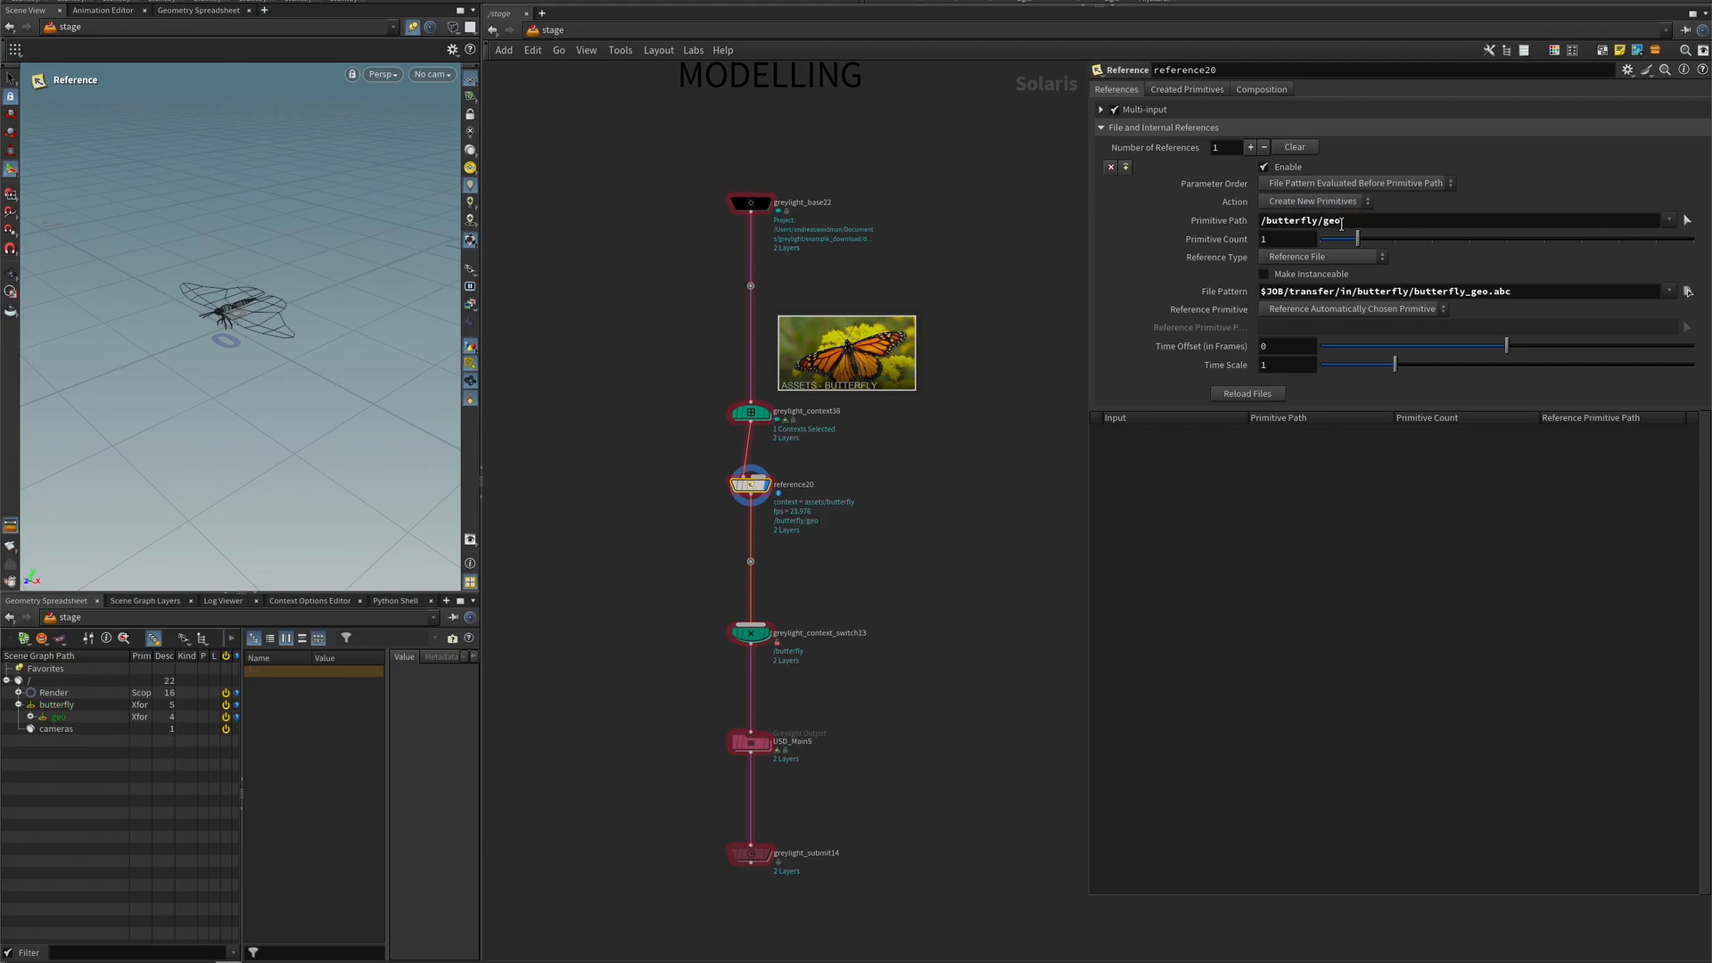
pyautogui.click(30, 716)
pyautogui.click(30, 716)
# - Set the USD_Main output node to USD Export and limit it to the current frame
pyautogui.click(754, 745)
pyautogui.click(1253, 211)
pyautogui.click(1255, 252)
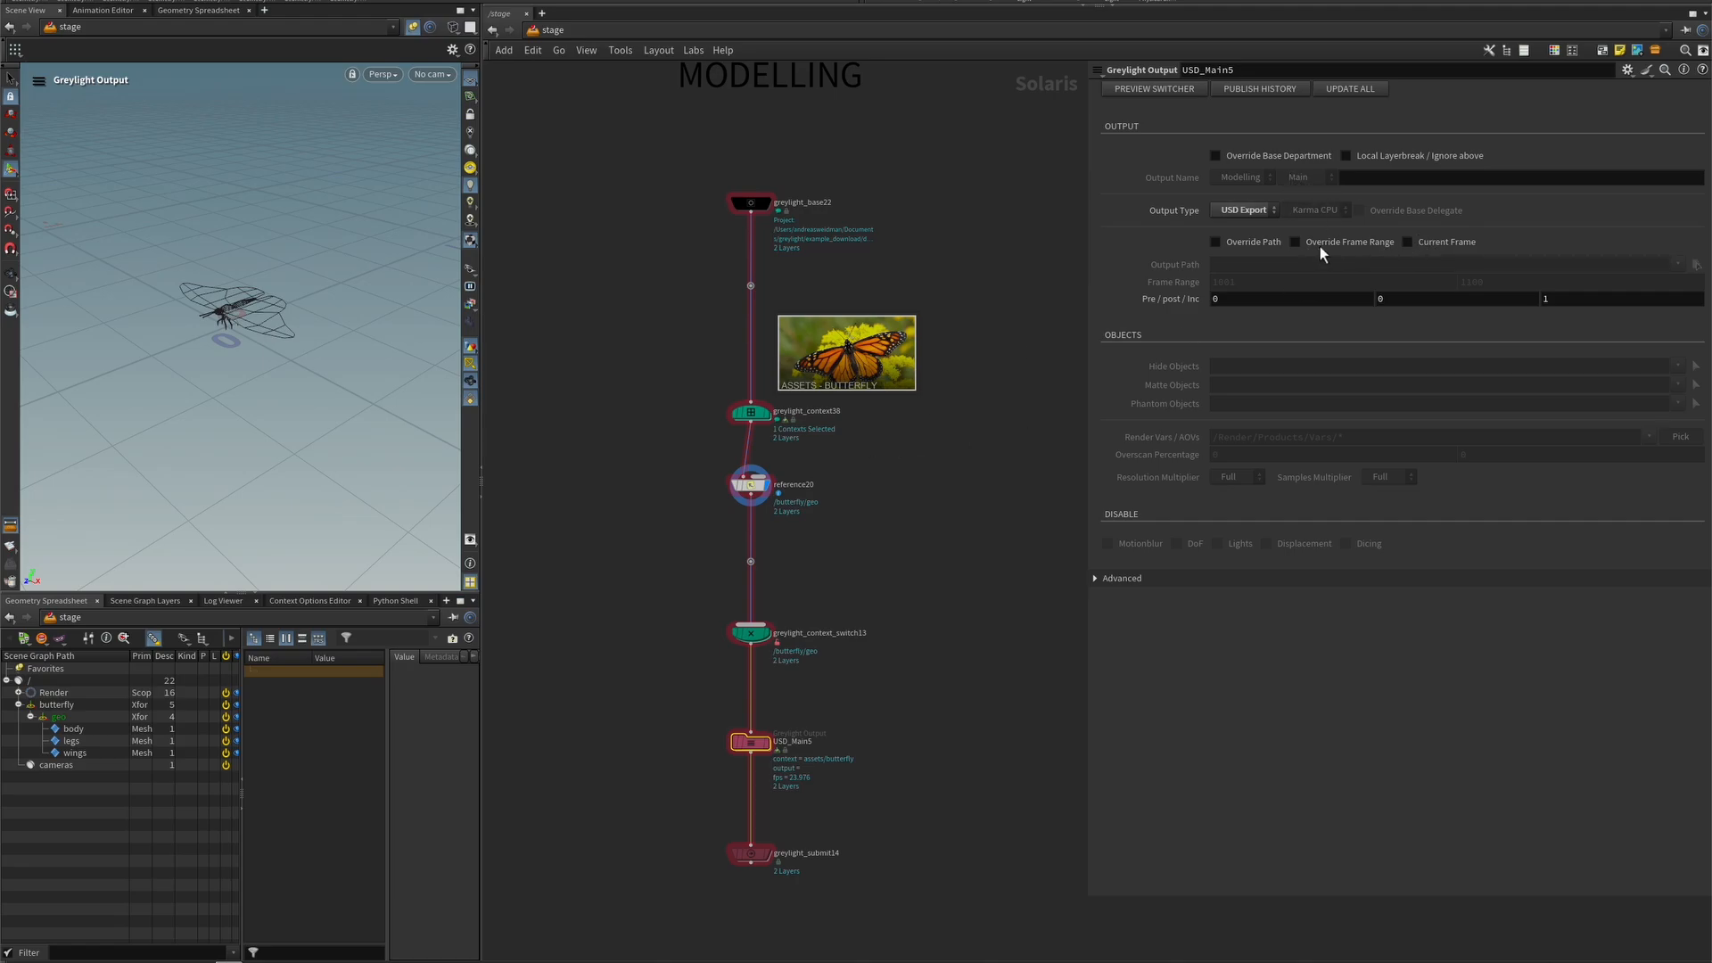
pyautogui.click(1446, 243)
# - Describe the Greylight Submit node's selection group as "my export"
pyautogui.click(755, 854)
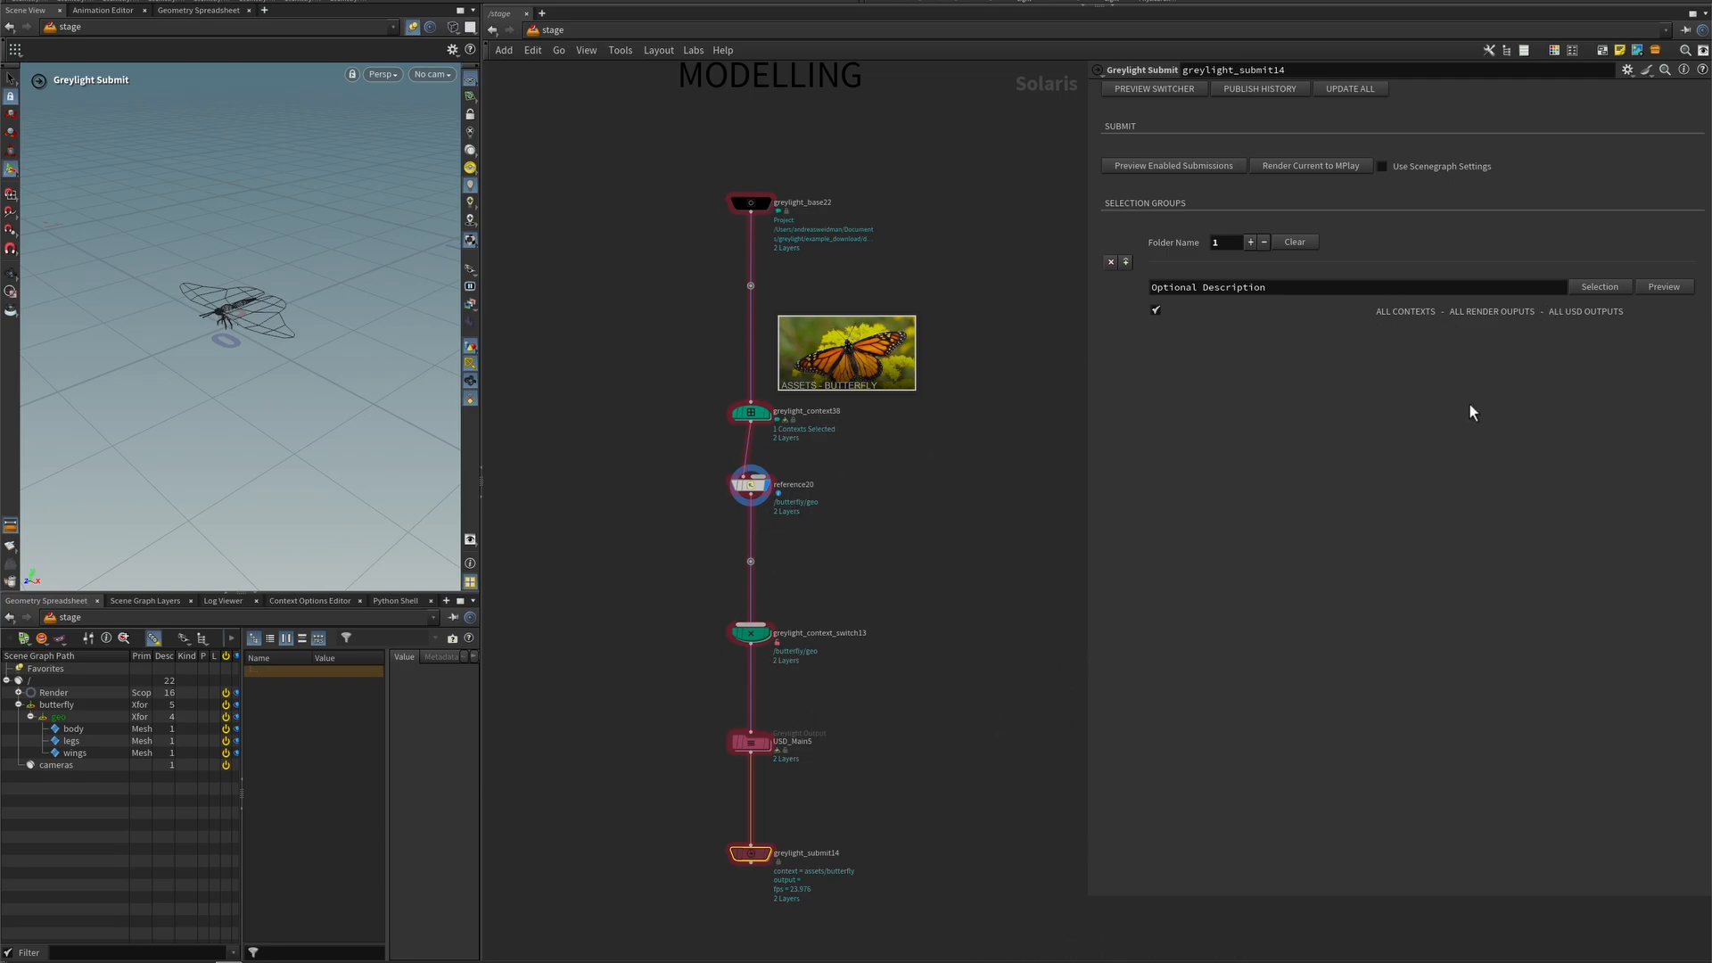
pyautogui.click(1412, 290)
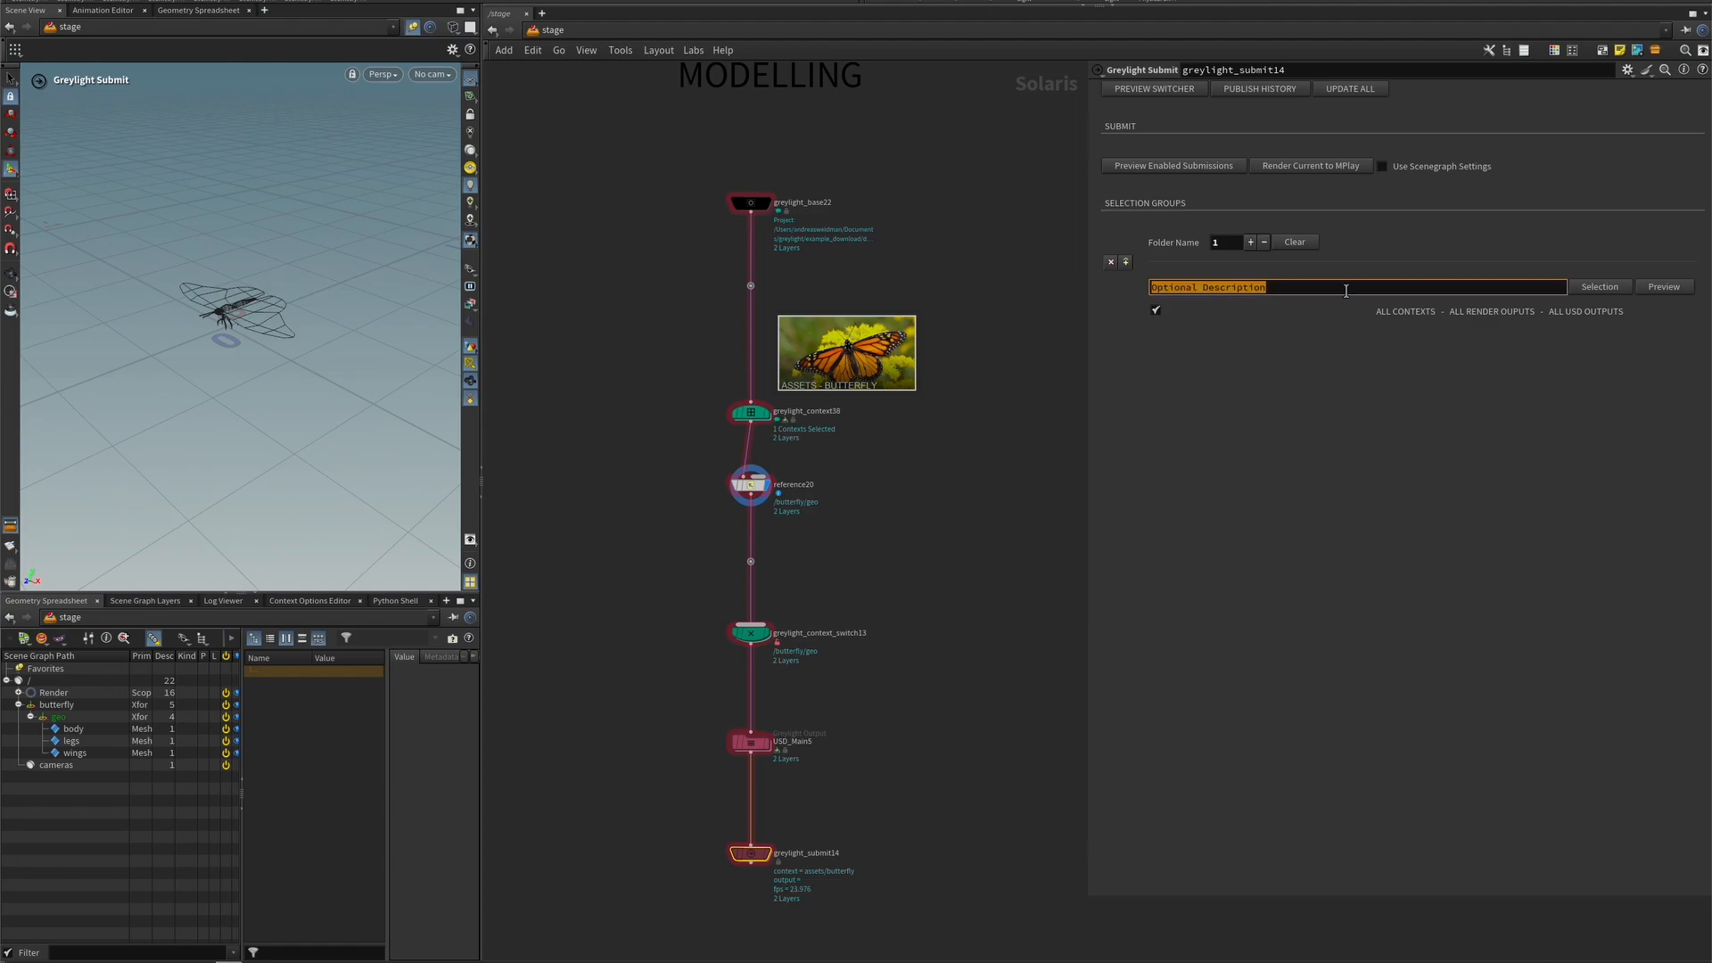
pyautogui.write('my export')
pyautogui.press('Return')
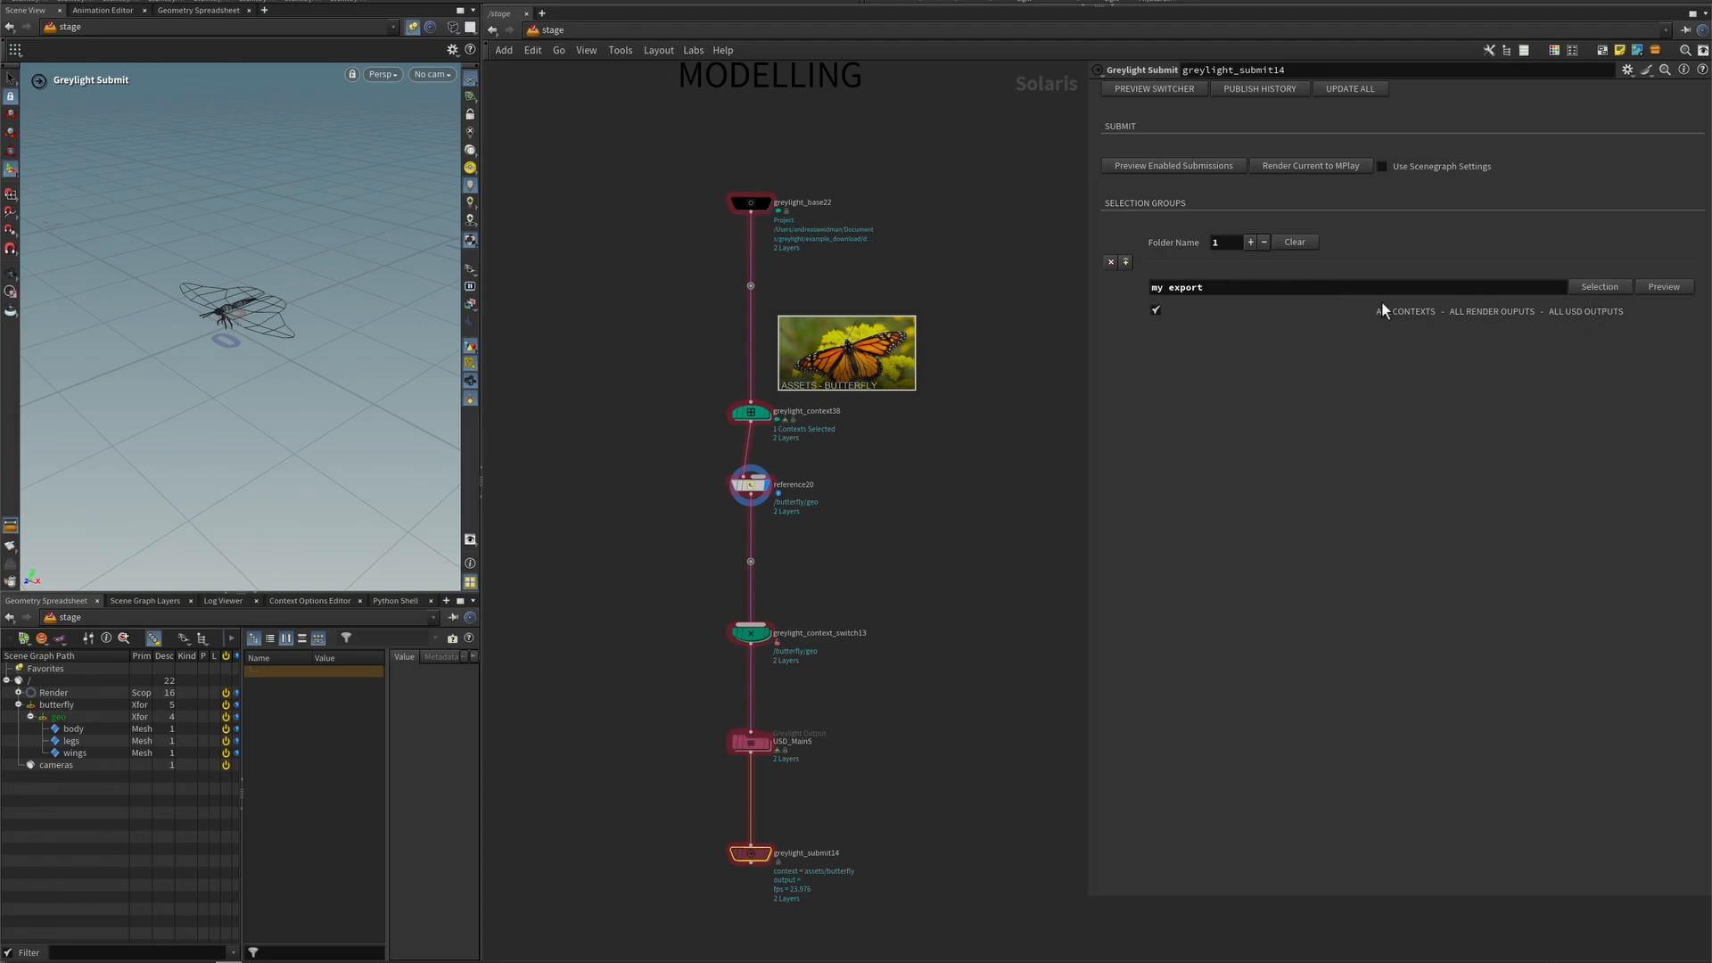
# - Try restricting the "my export" selection to the assets/butterfly context and the USD_Main output
pyautogui.click(1628, 289)
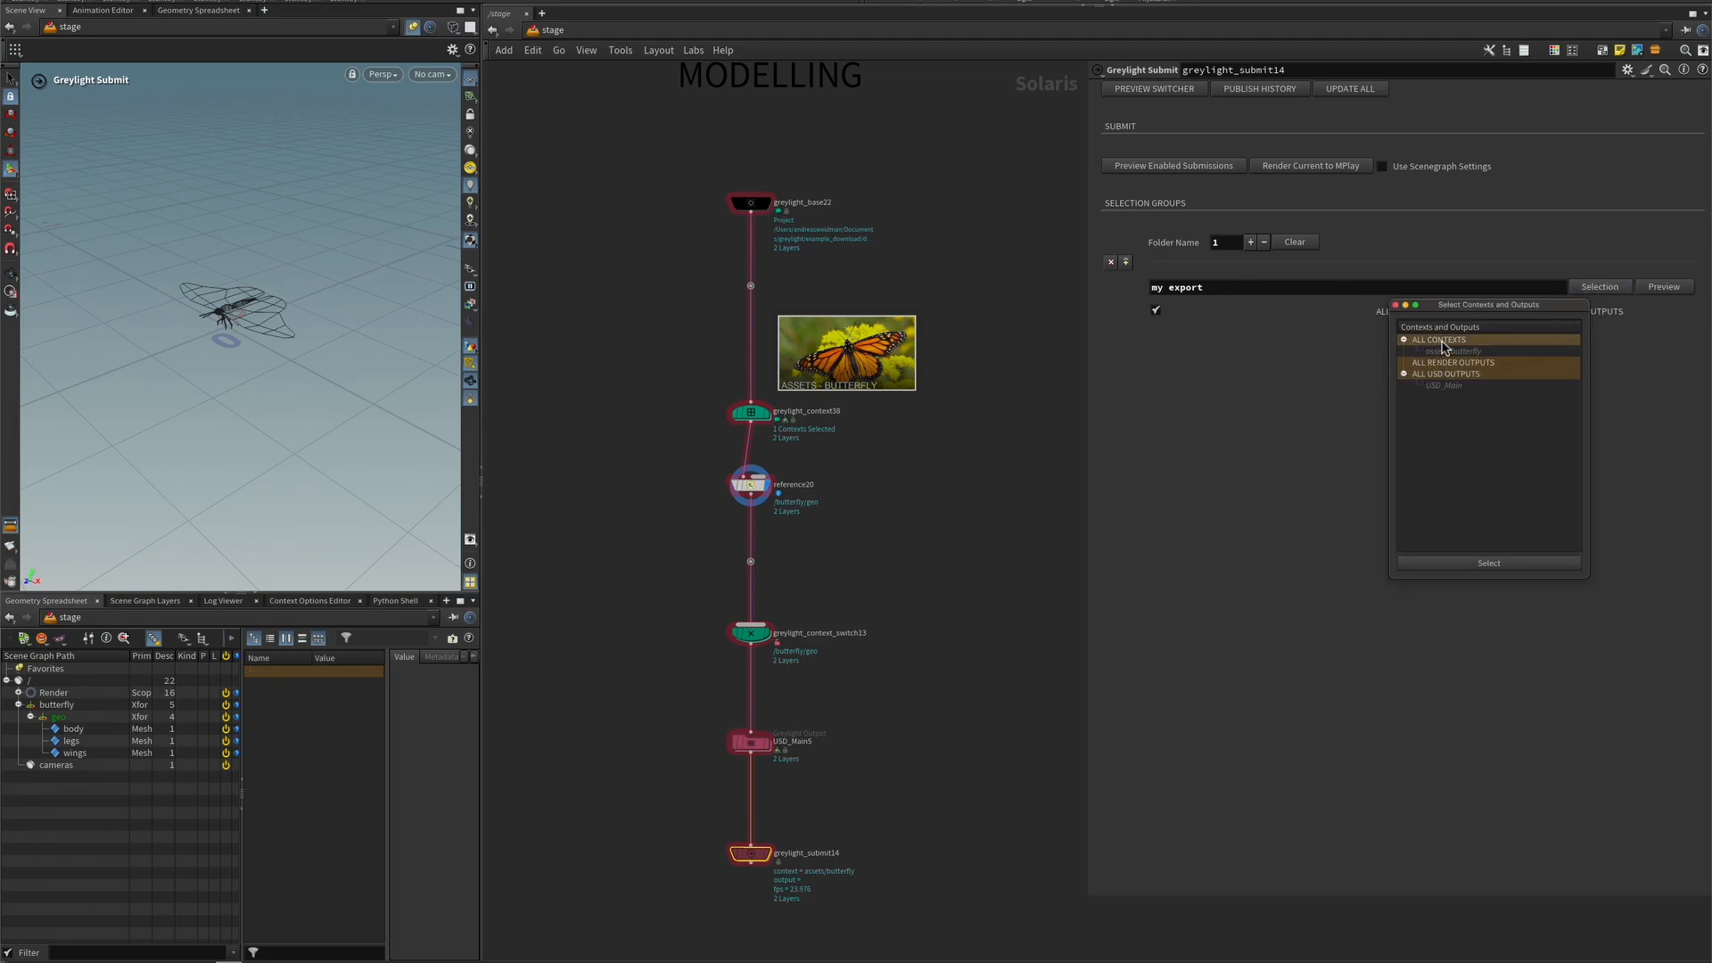
pyautogui.keyDown('super'); pyautogui.click(1499, 351); pyautogui.keyUp('super')
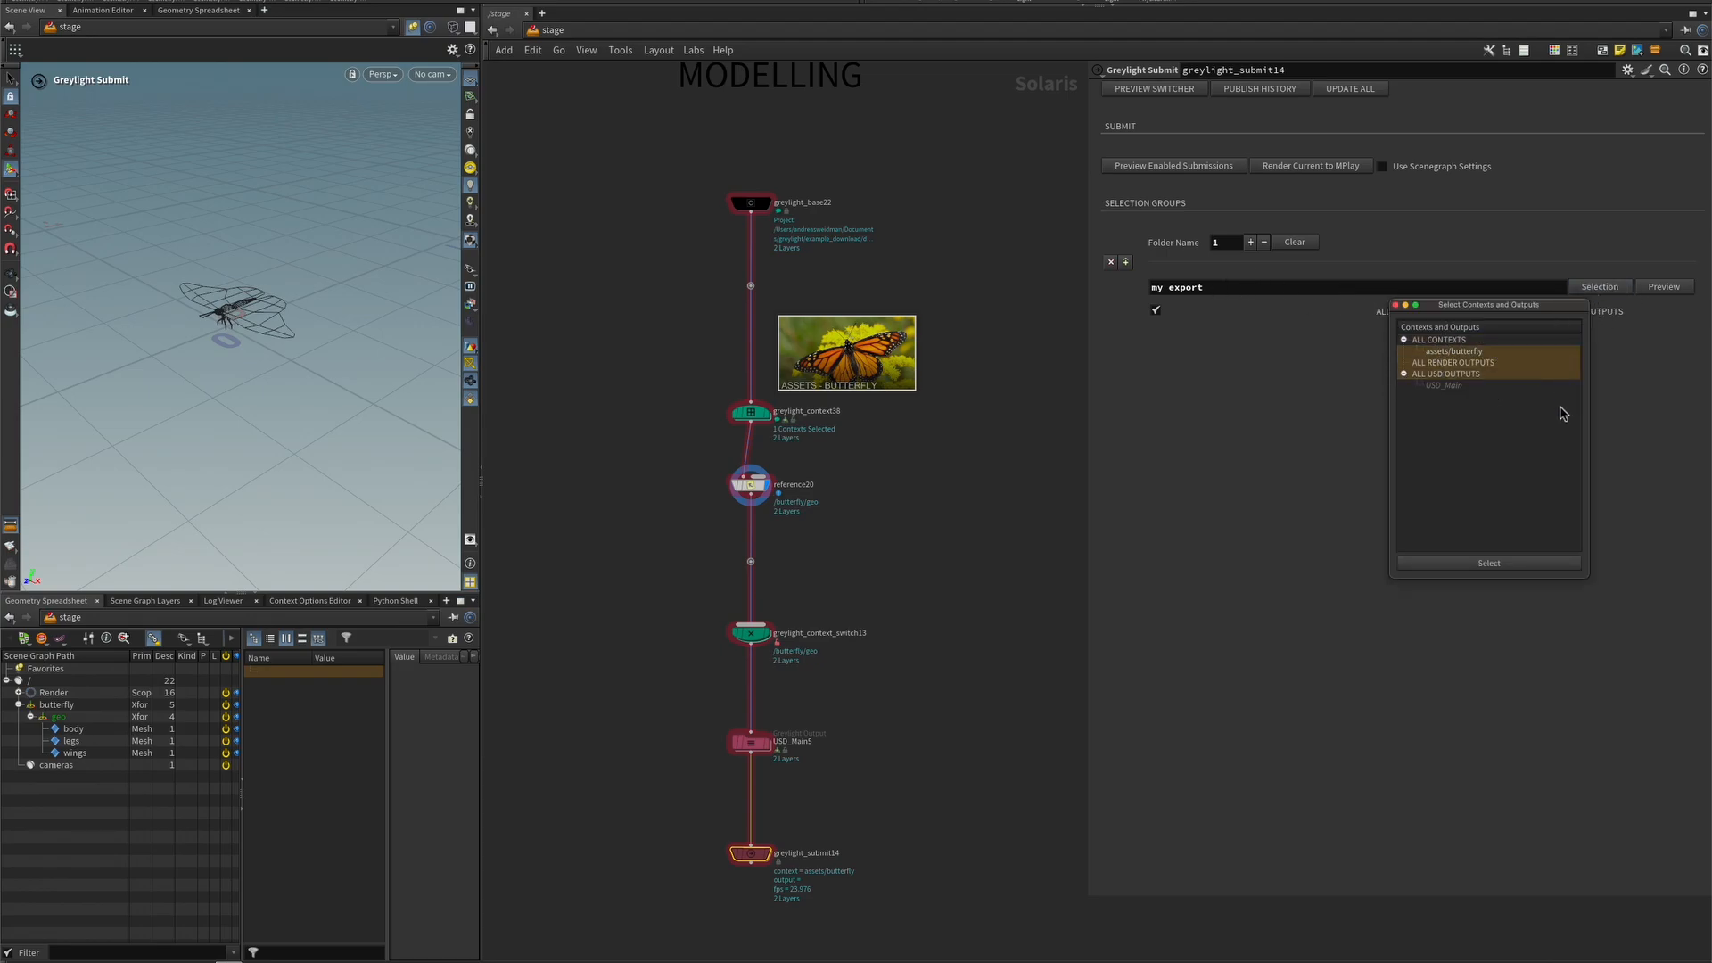
pyautogui.keyDown('super'); pyautogui.click(1462, 363); pyautogui.keyUp('super')
pyautogui.keyDown('super'); pyautogui.click(1465, 376); pyautogui.keyUp('super')
pyautogui.keyDown('super'); pyautogui.click(1465, 385); pyautogui.keyUp('super')
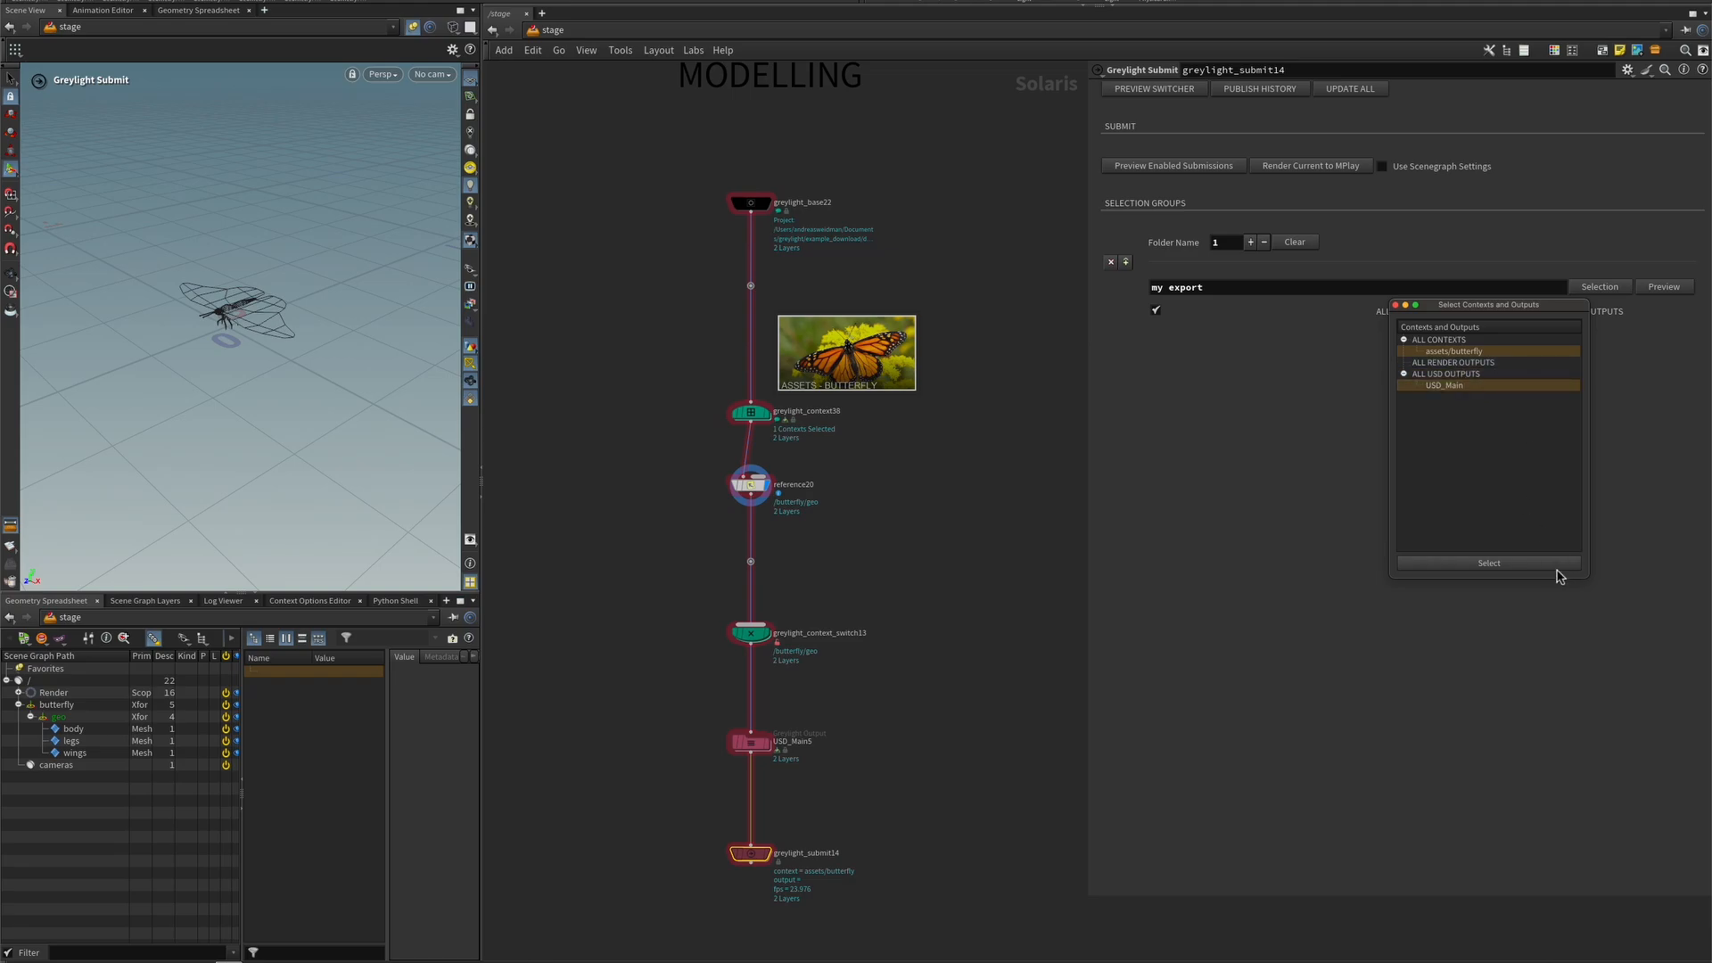
# - Apply all contexts, all render outputs and all USD outputs as the "my export" group's selection
pyautogui.keyDown('super'); pyautogui.click(1455, 375); pyautogui.keyUp('super')
pyautogui.keyDown('super'); pyautogui.click(1453, 363); pyautogui.keyUp('super')
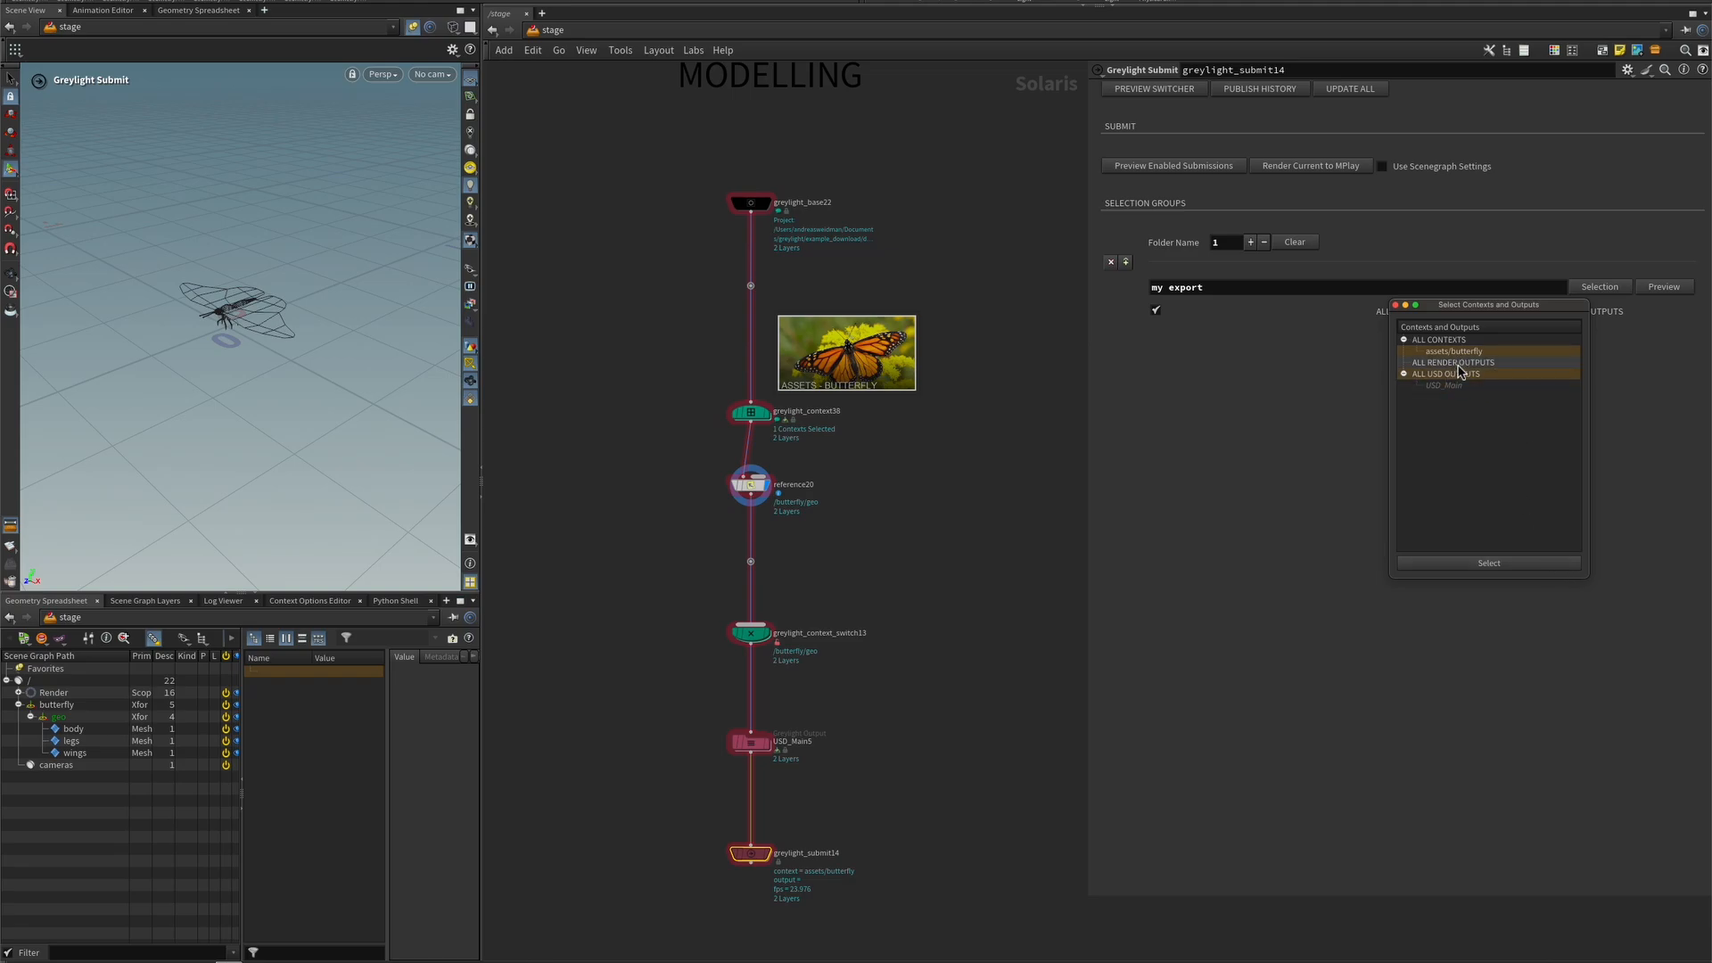
pyautogui.keyDown('super'); pyautogui.click(1453, 344); pyautogui.keyUp('super')
pyautogui.click(1489, 562)
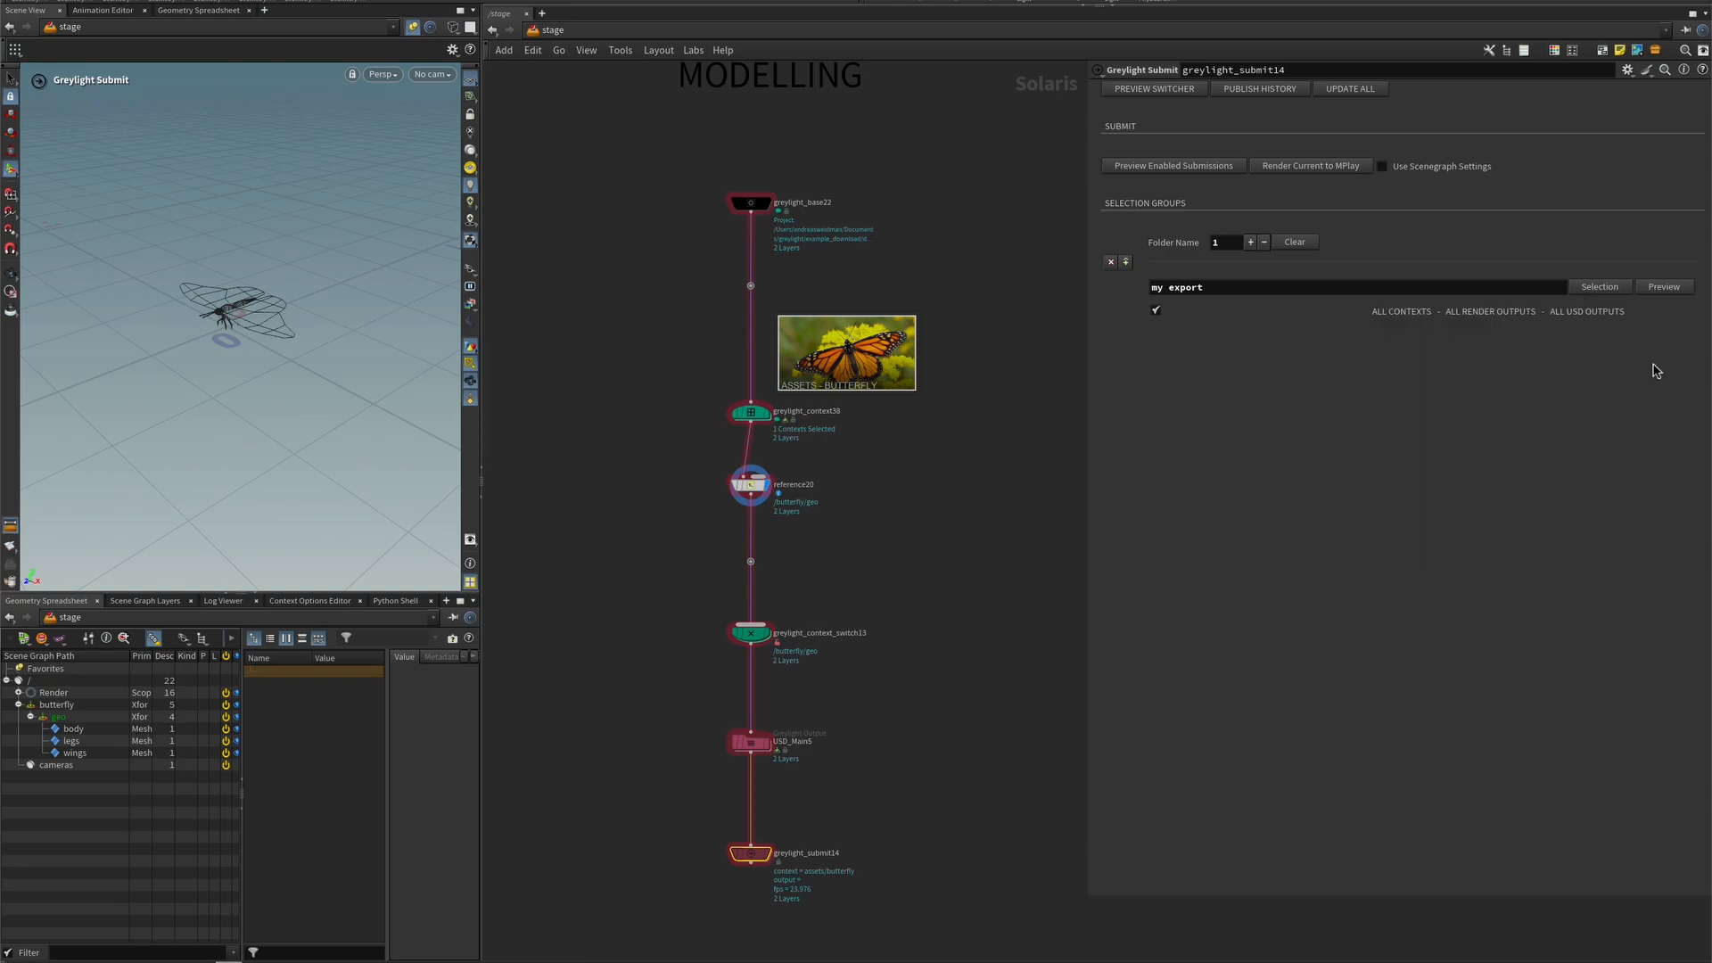
# - Submit the "my export" group's USD_Main output from its preview and check it in the USD publish history
pyautogui.click(1663, 287)
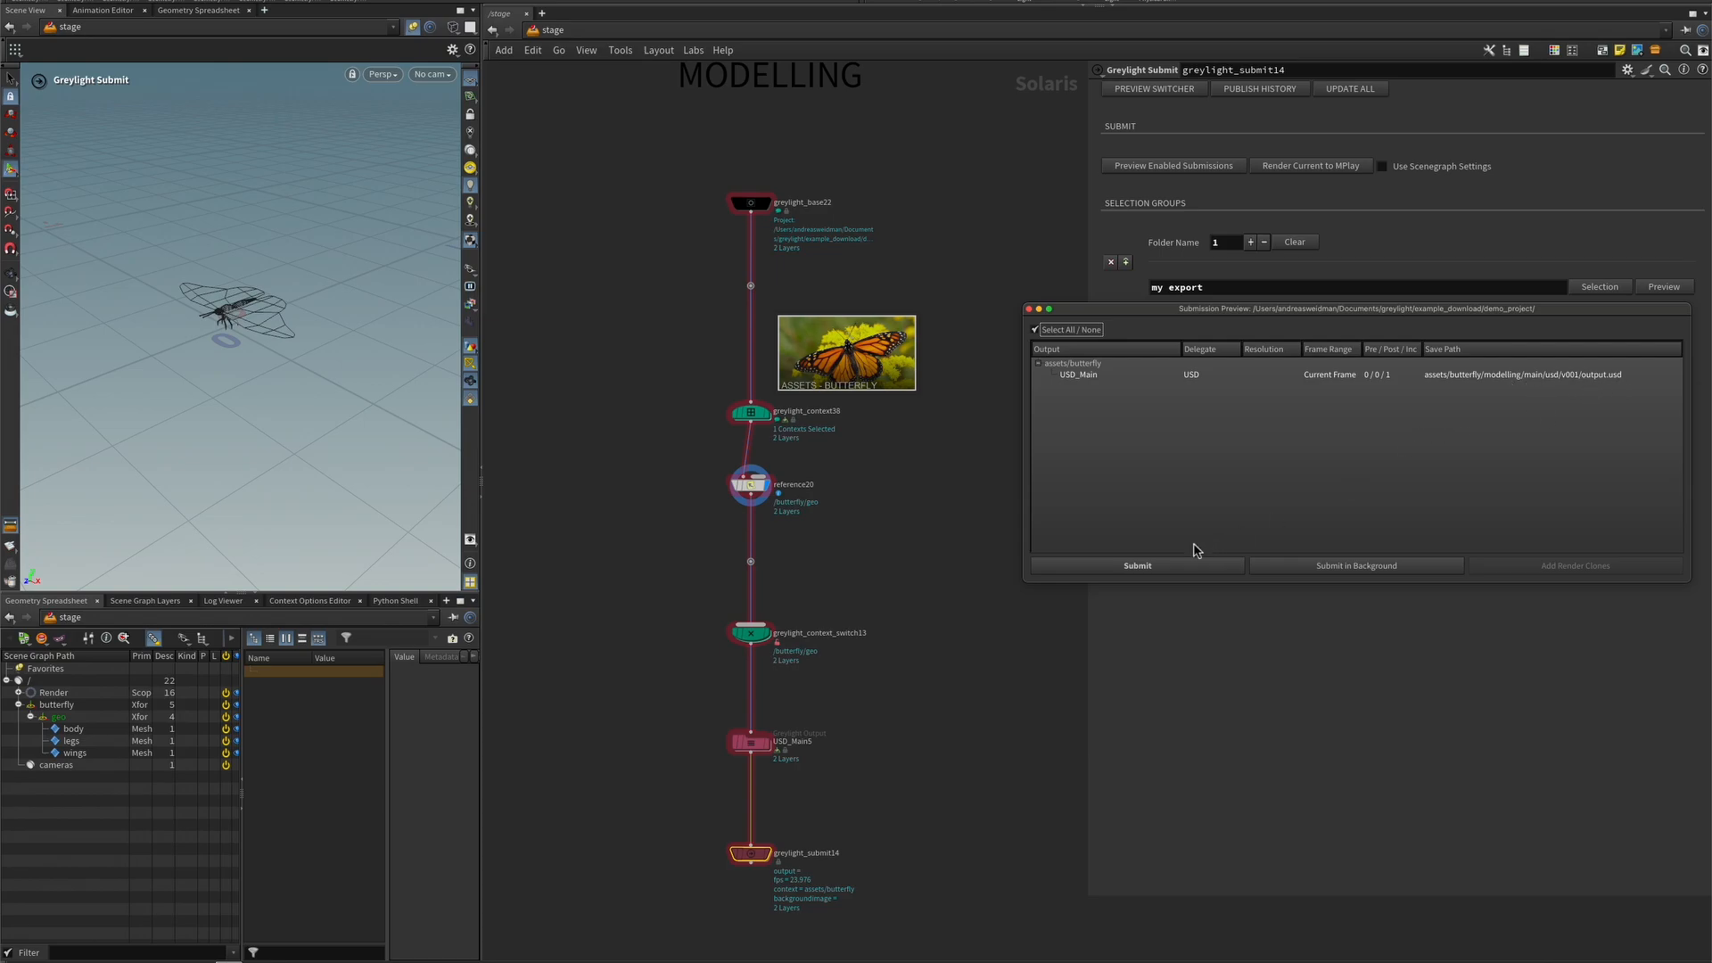
pyautogui.click(1150, 568)
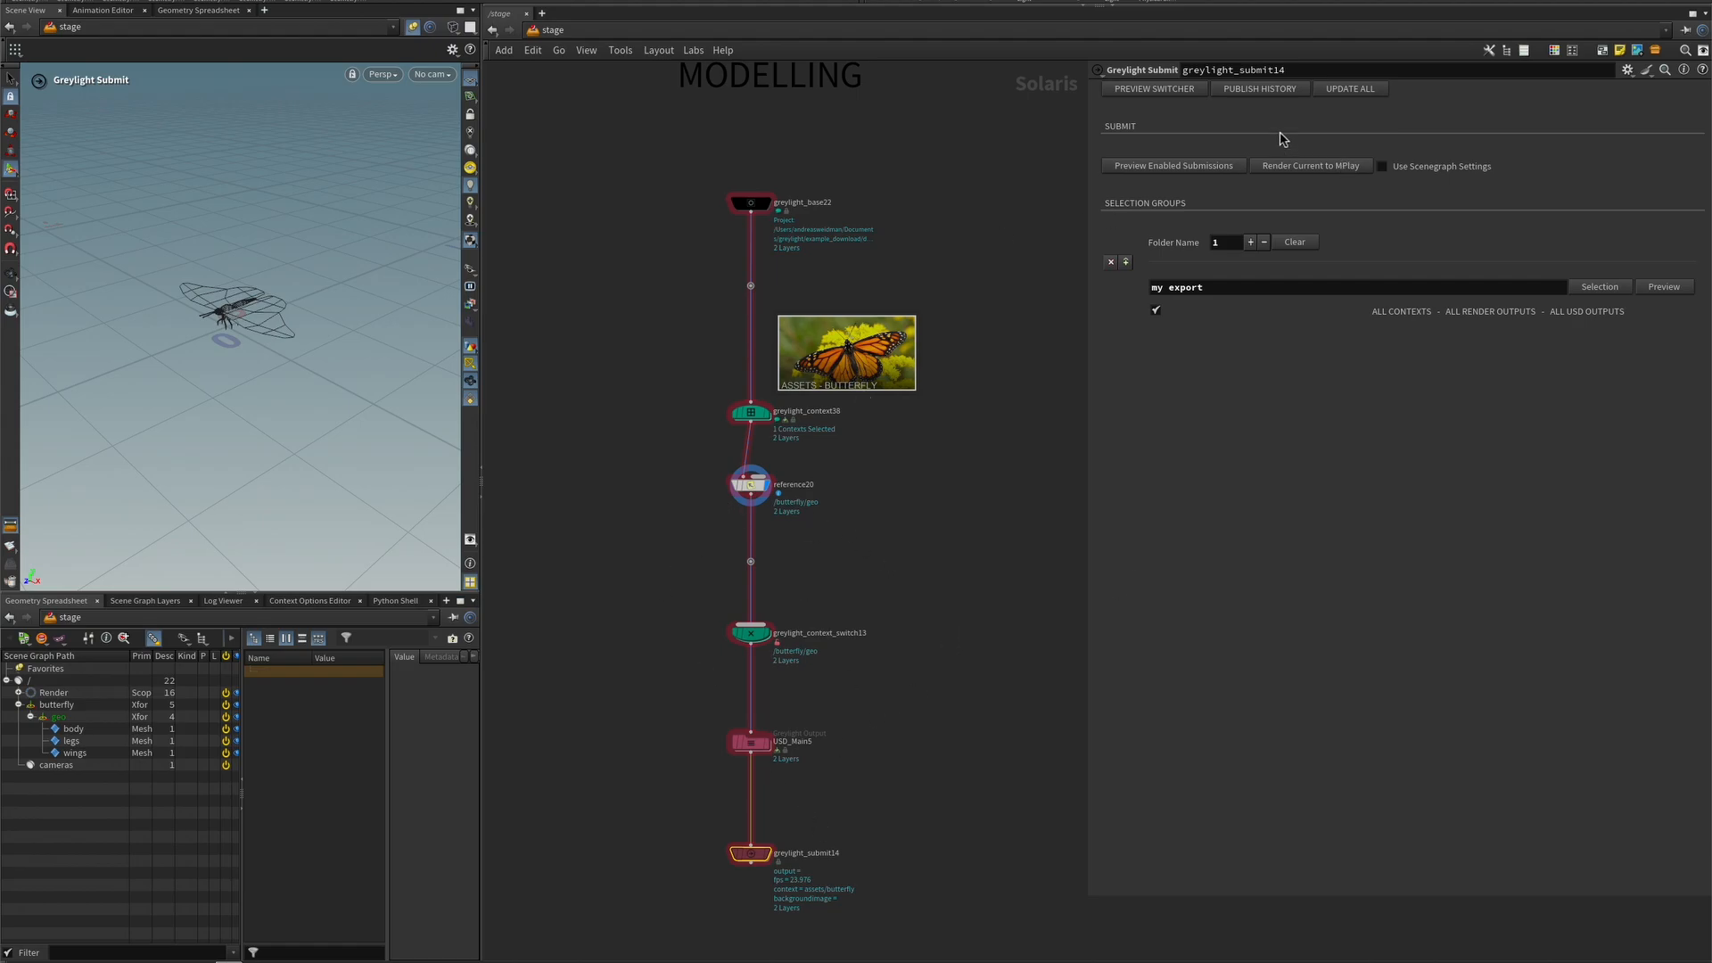
pyautogui.click(1259, 90)
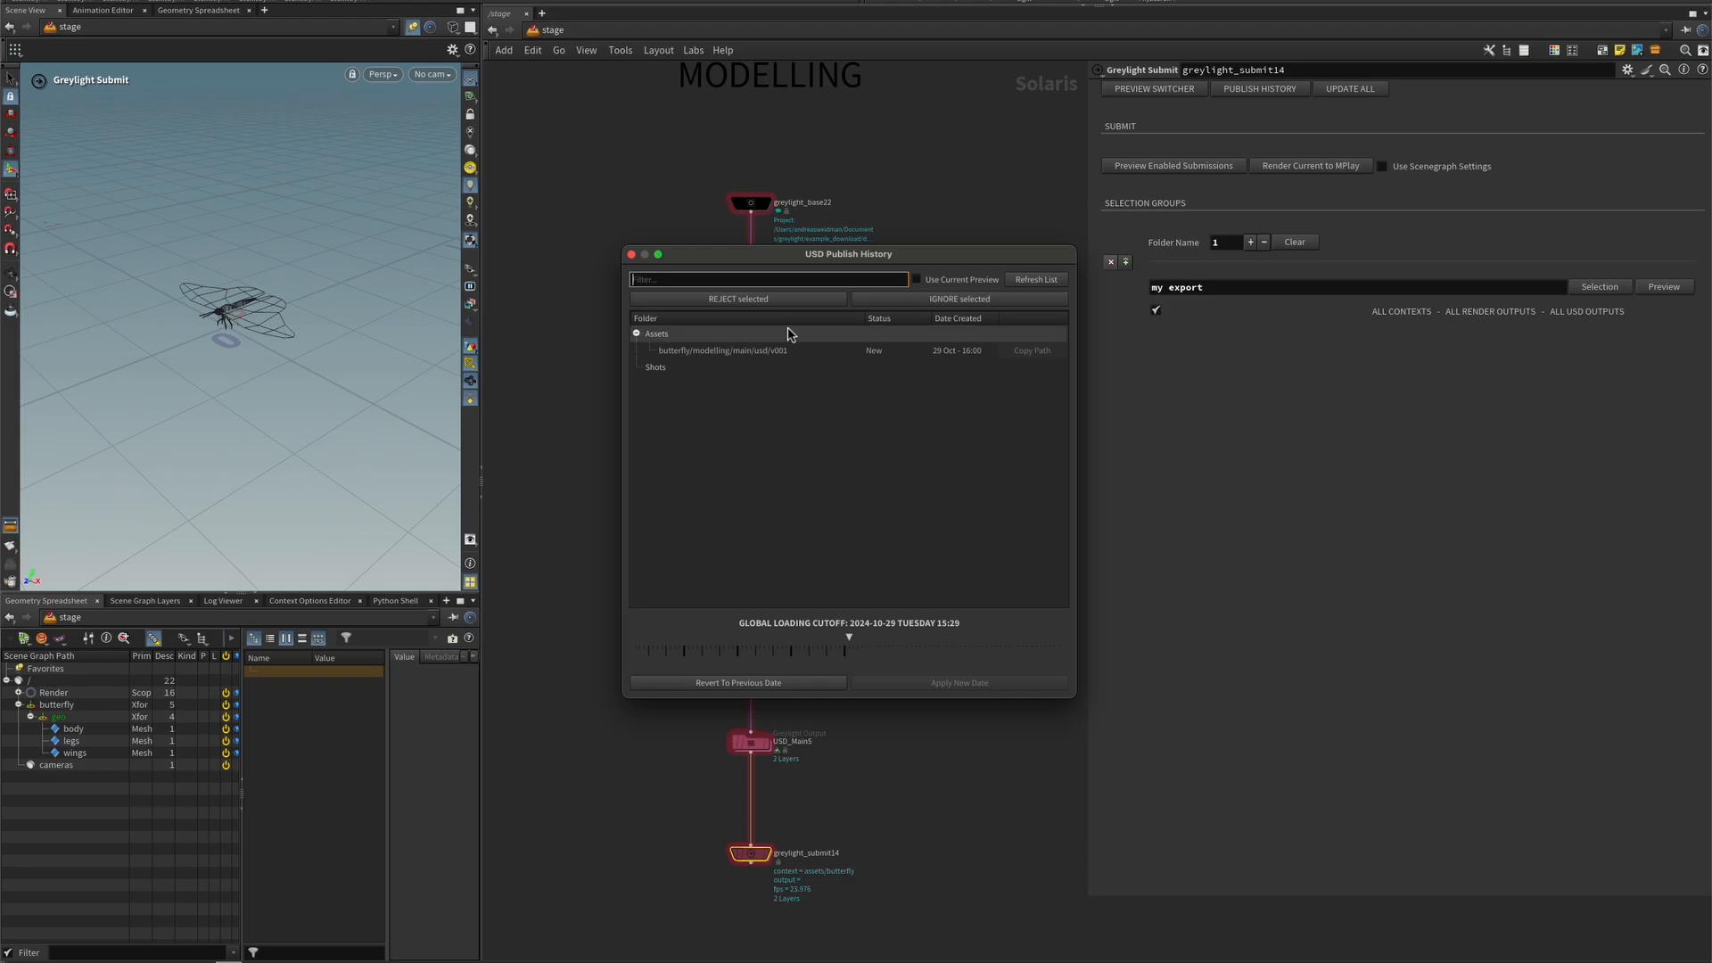
pyautogui.click(632, 255)
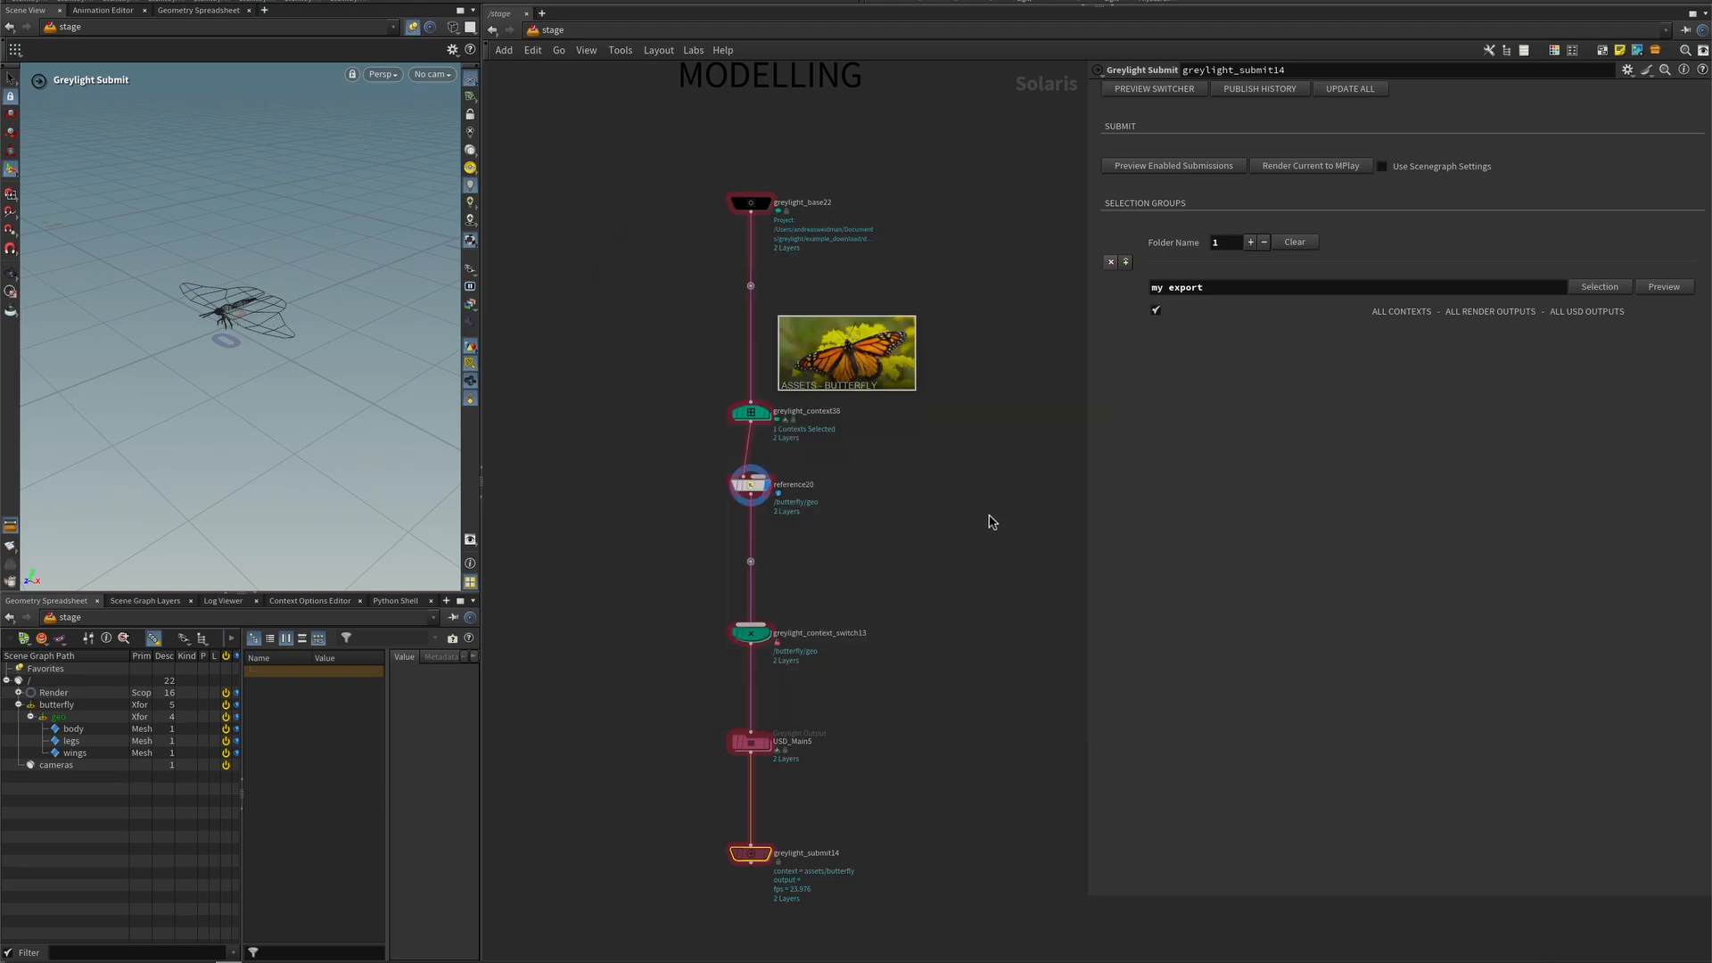
pyautogui.click(961, 492)
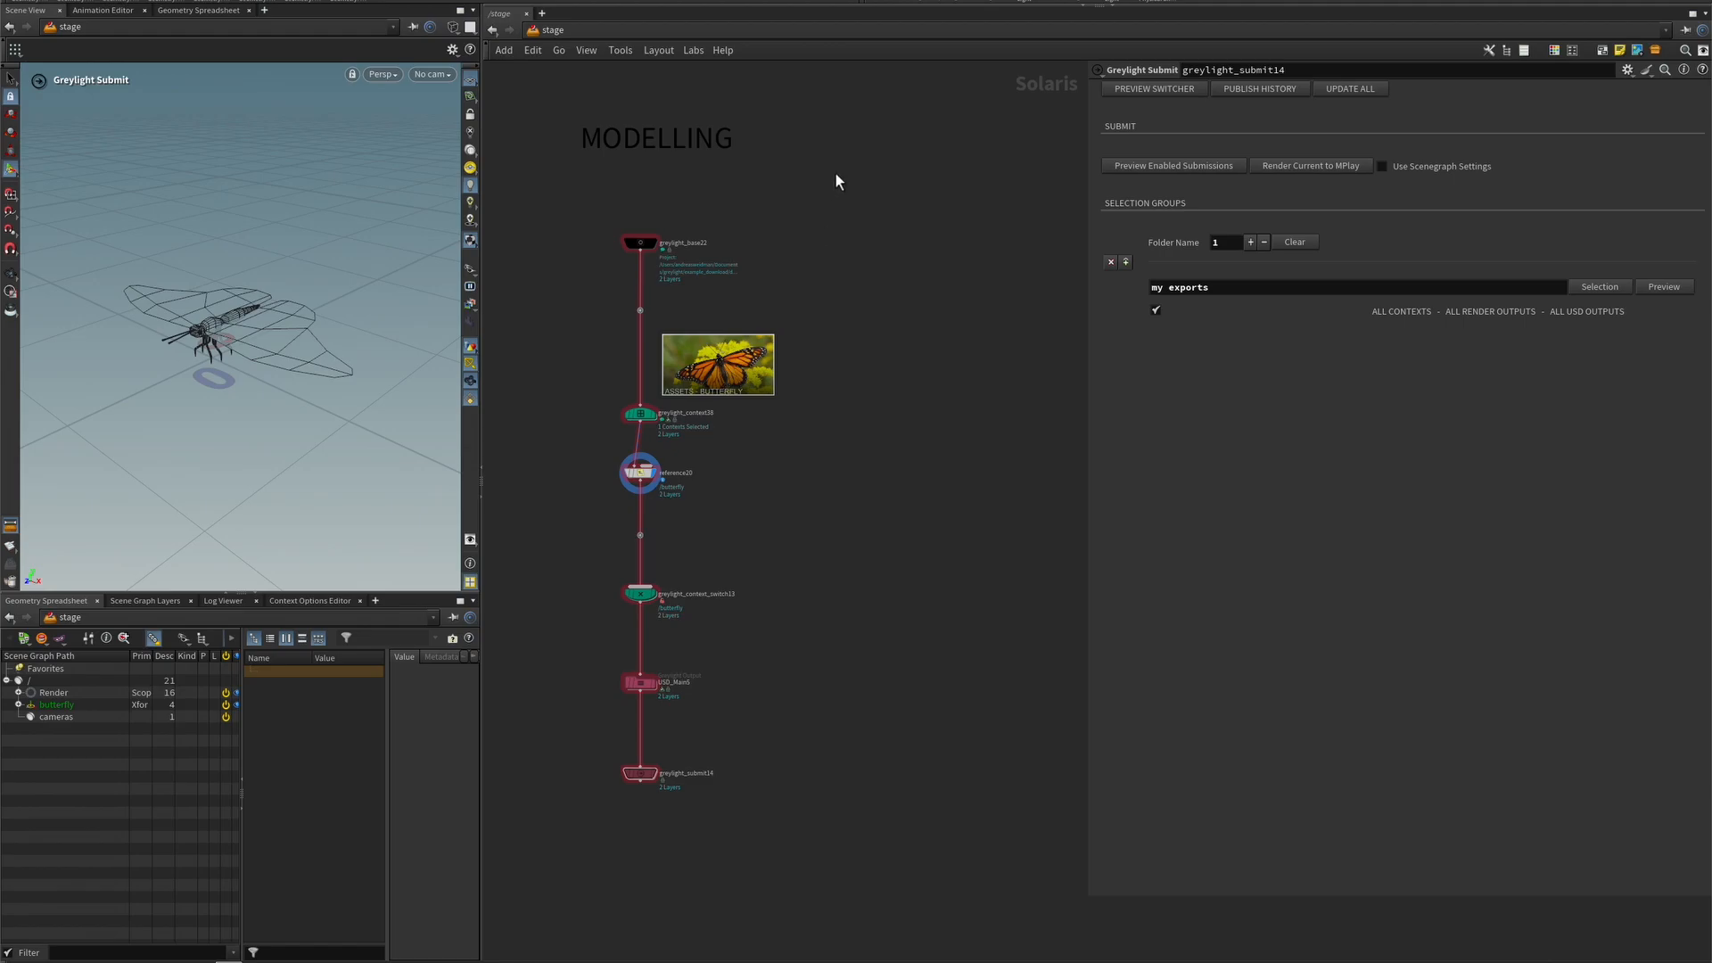
# - Duplicate the MODELLING heading note into the empty space beside the network and retitle the copy LOOKDEV
pyautogui.moveTo(924, 267); pyautogui.dragTo(907, 285, button='middle')
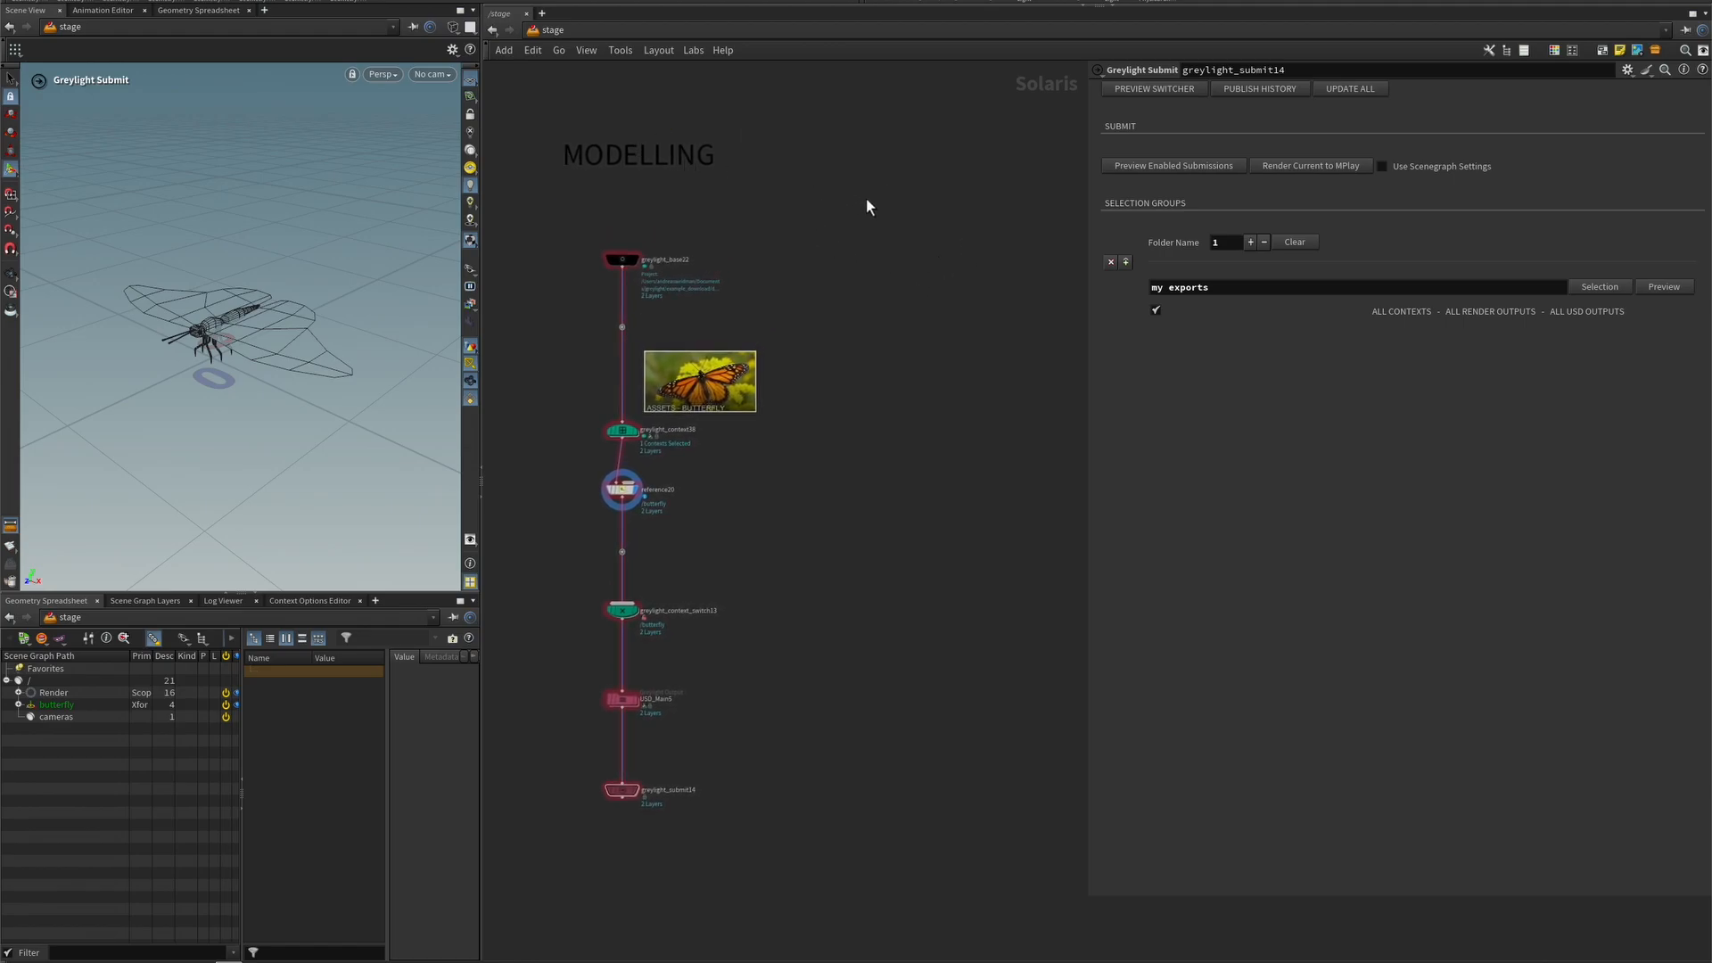
pyautogui.click(680, 167)
pyautogui.hotkey('ctrl', 'c')
pyautogui.hotkey('ctrl', 'v')
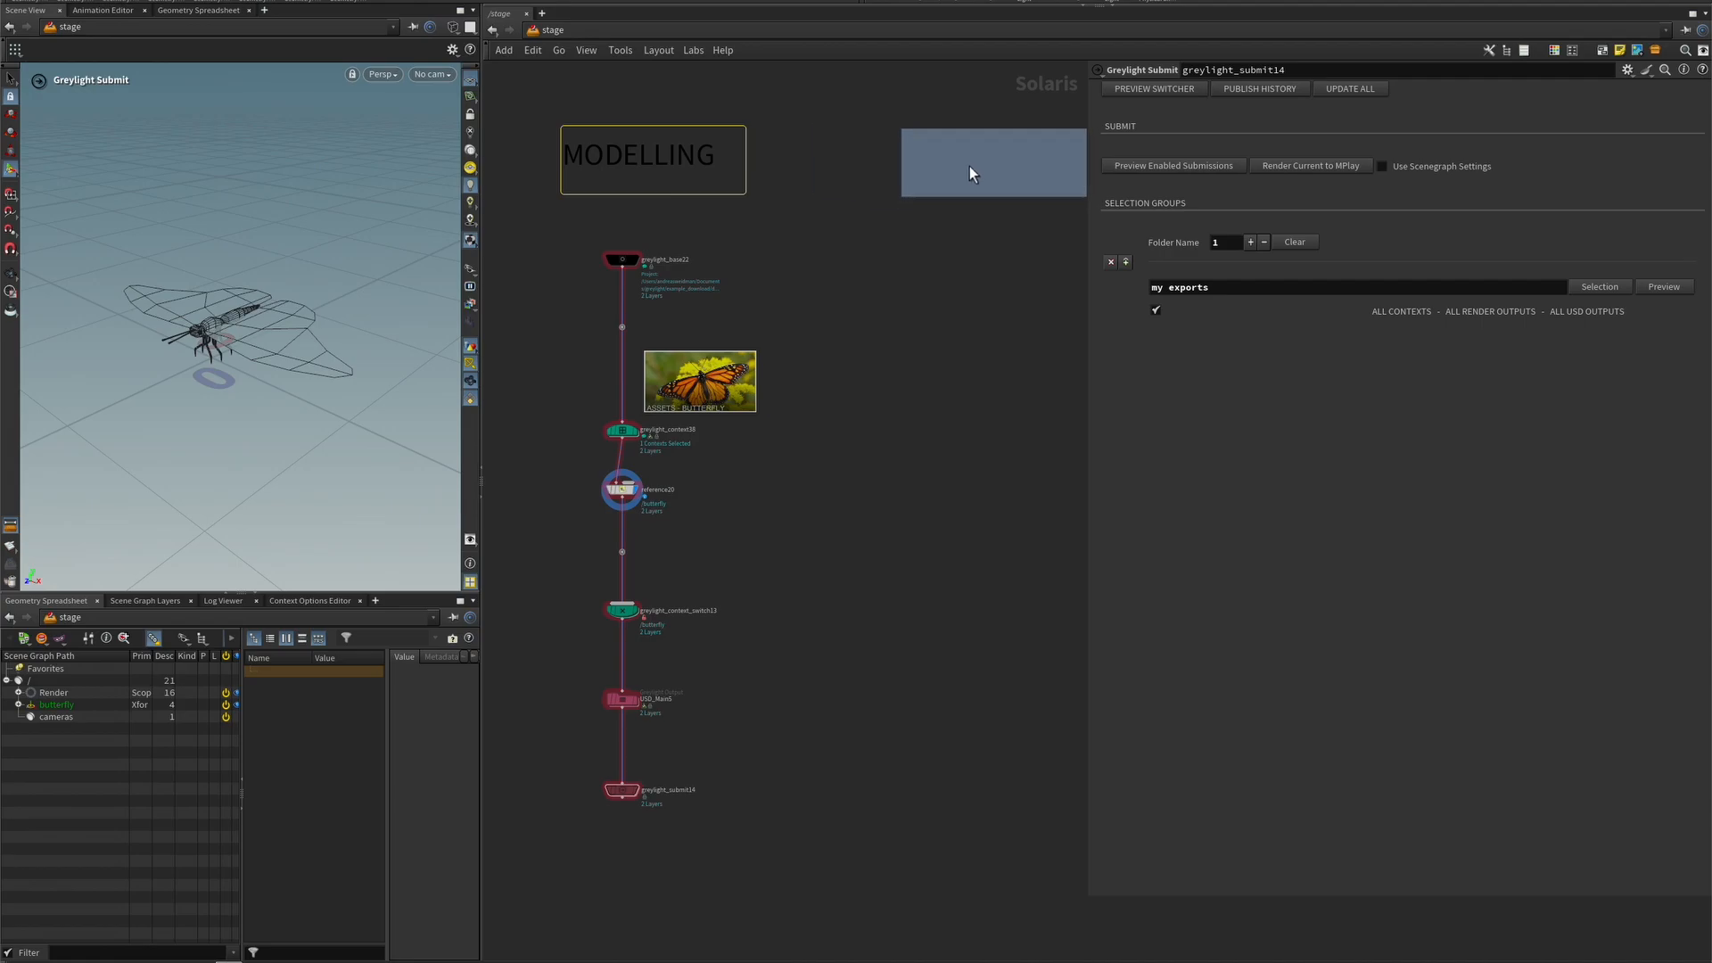
pyautogui.click(988, 161)
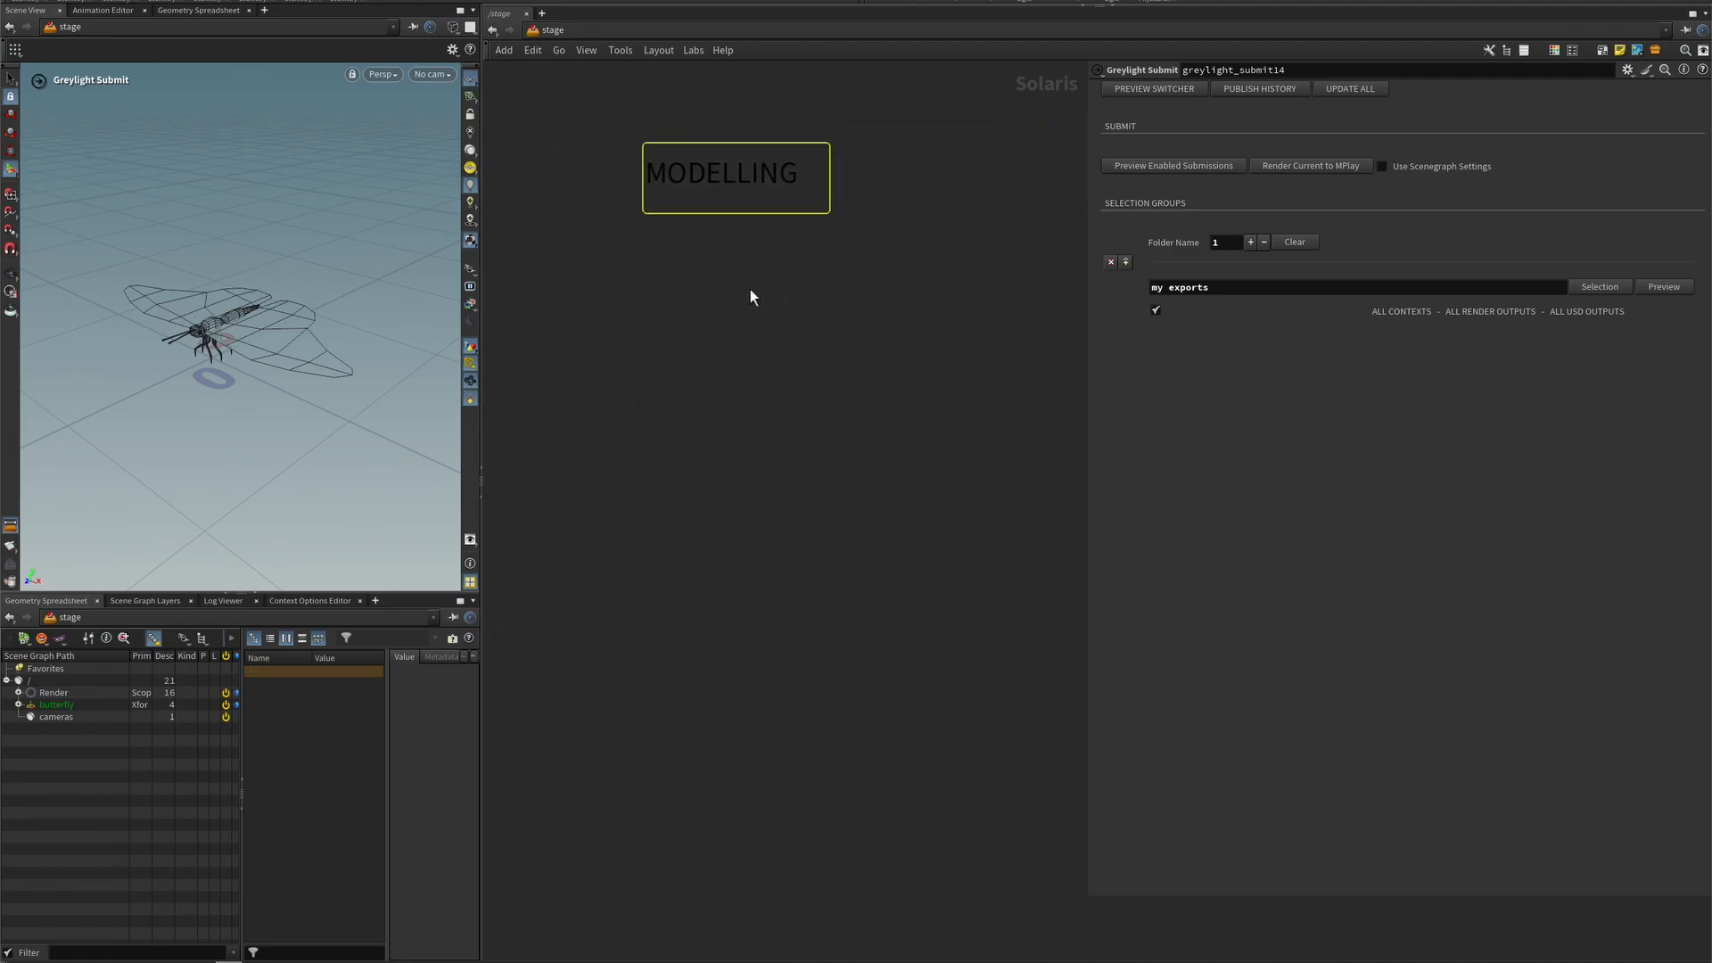
pyautogui.moveTo(727, 166); pyautogui.dragTo(722, 161)
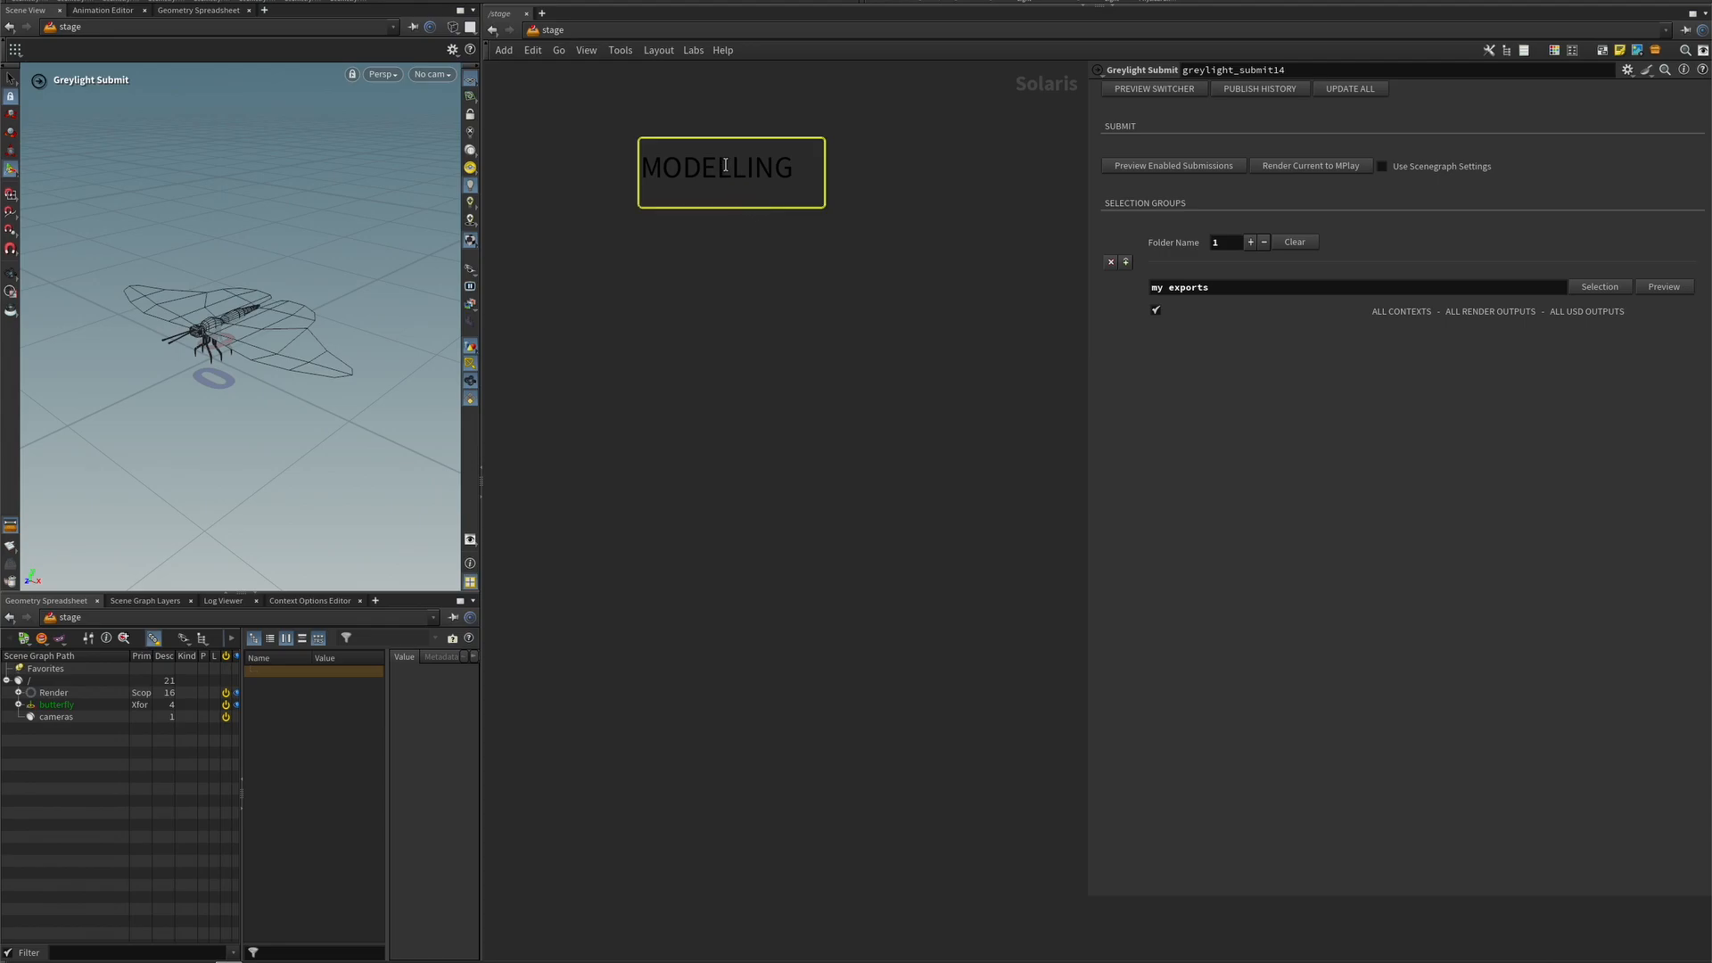
pyautogui.doubleClick(725, 165)
pyautogui.write('LOOKDEV')
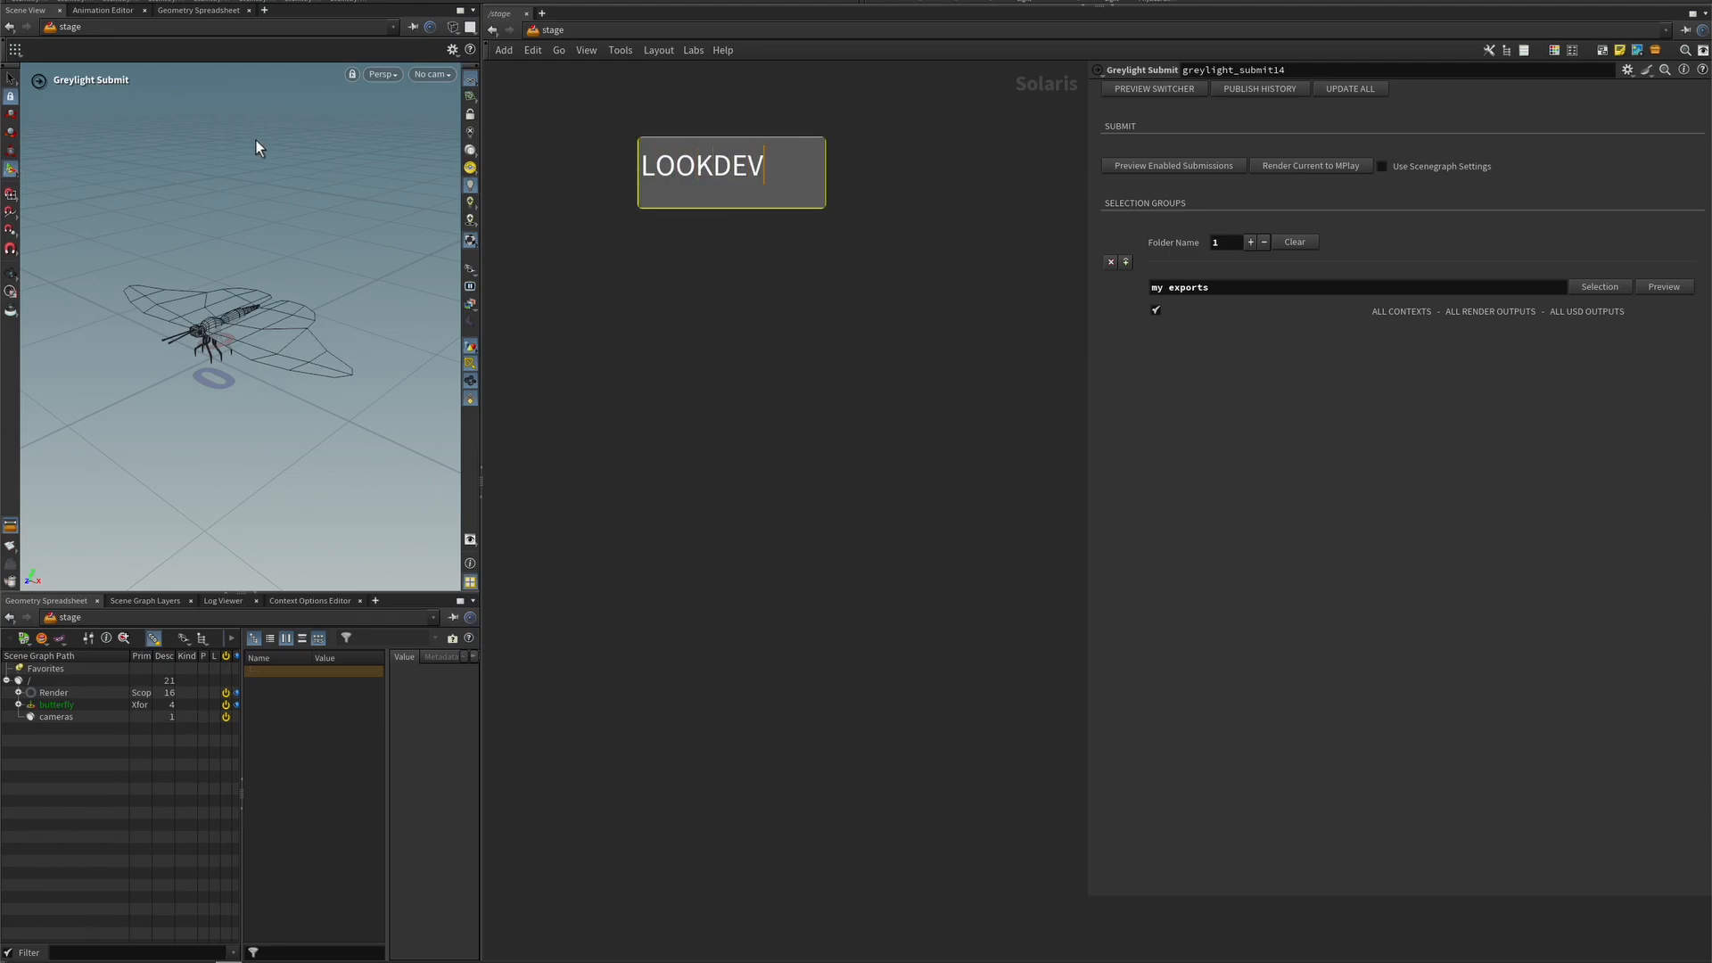
pyautogui.click(752, 346)
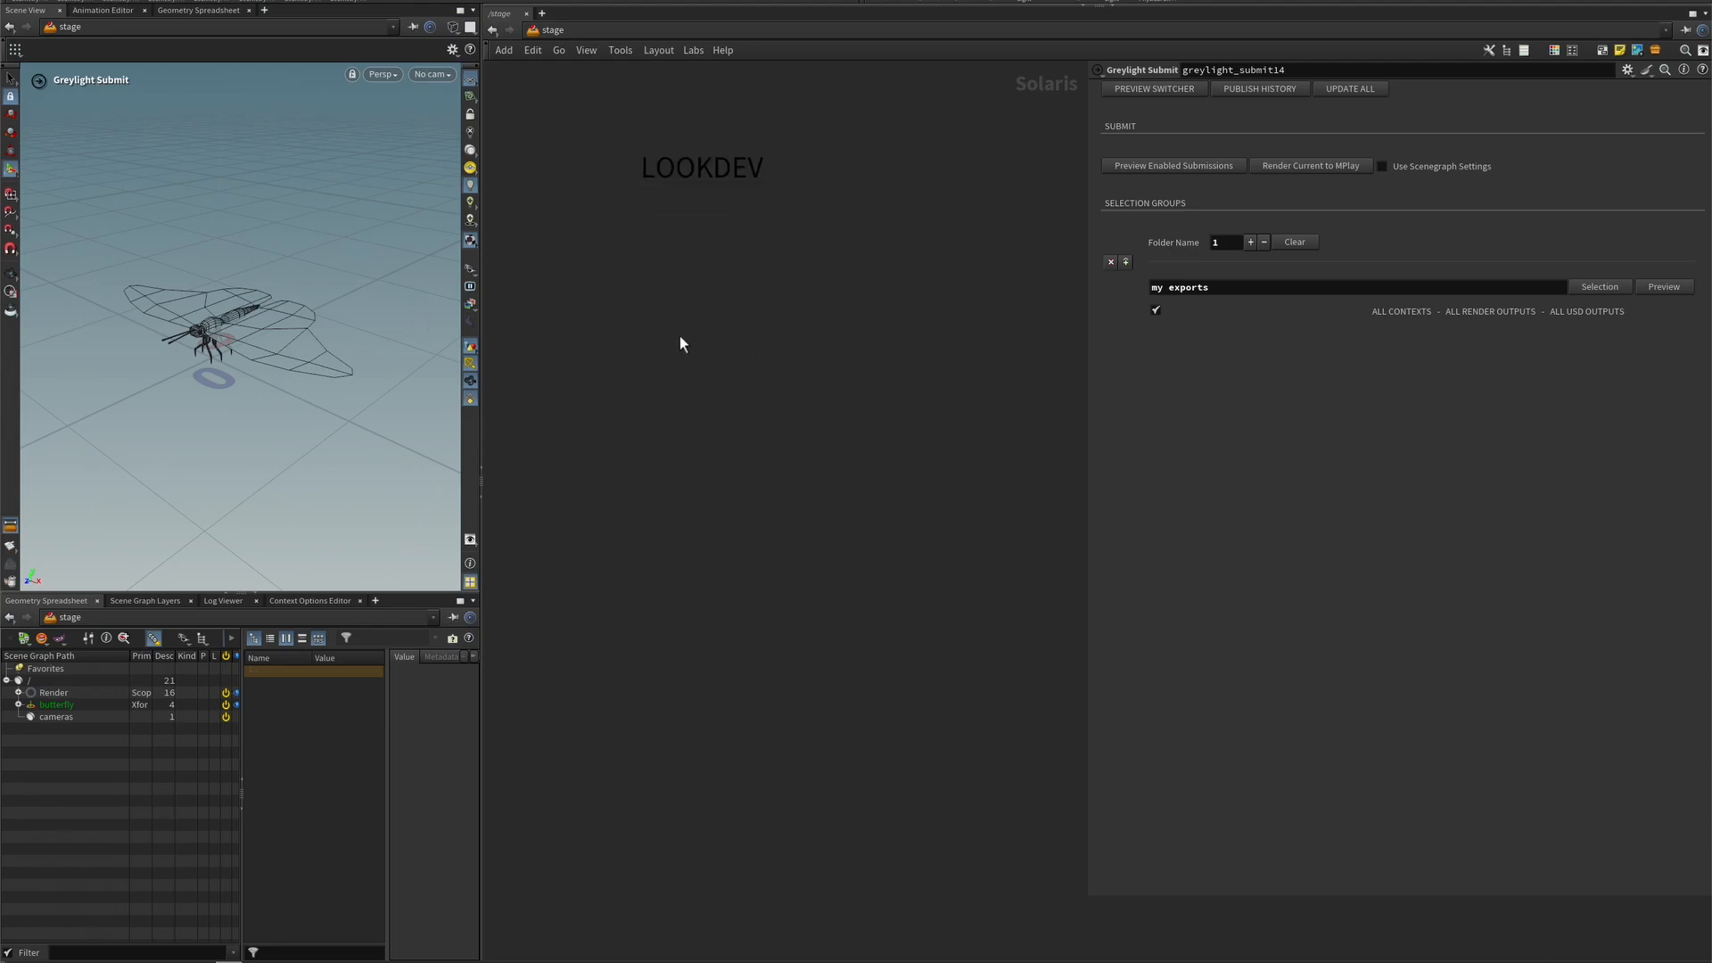
# - Place a Greylight Base node below the LOOKDEV heading
pyautogui.press('Tab')
pyautogui.write('base')
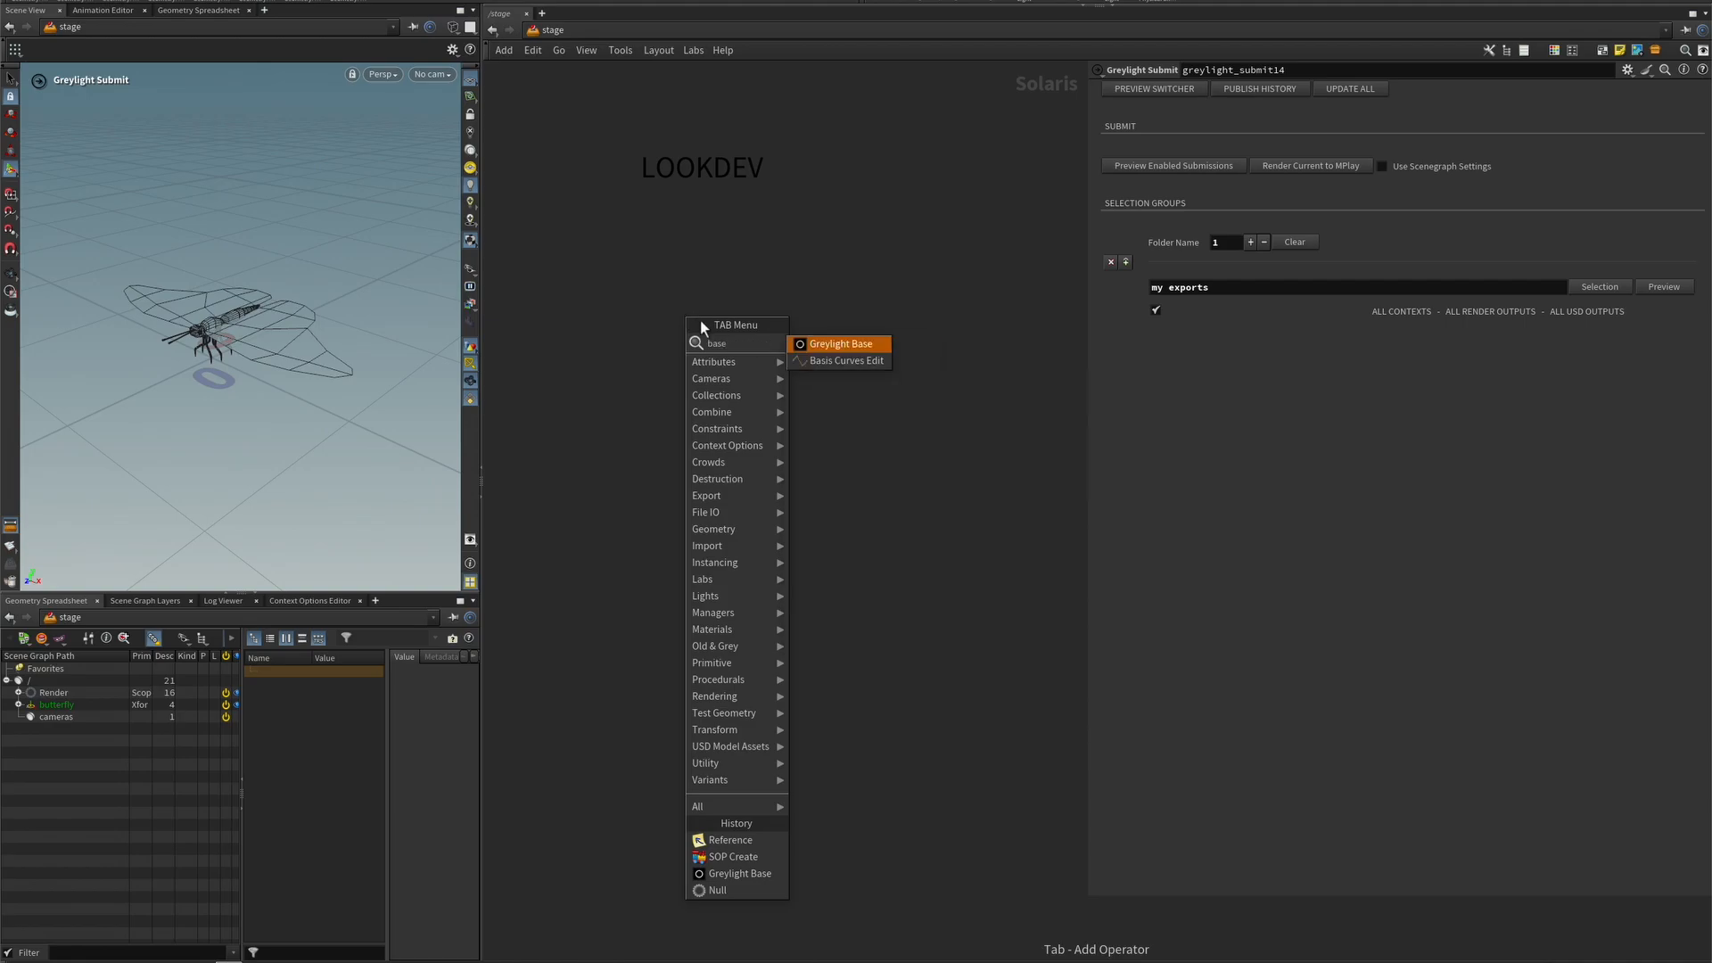
pyautogui.click(822, 346)
pyautogui.click(677, 233)
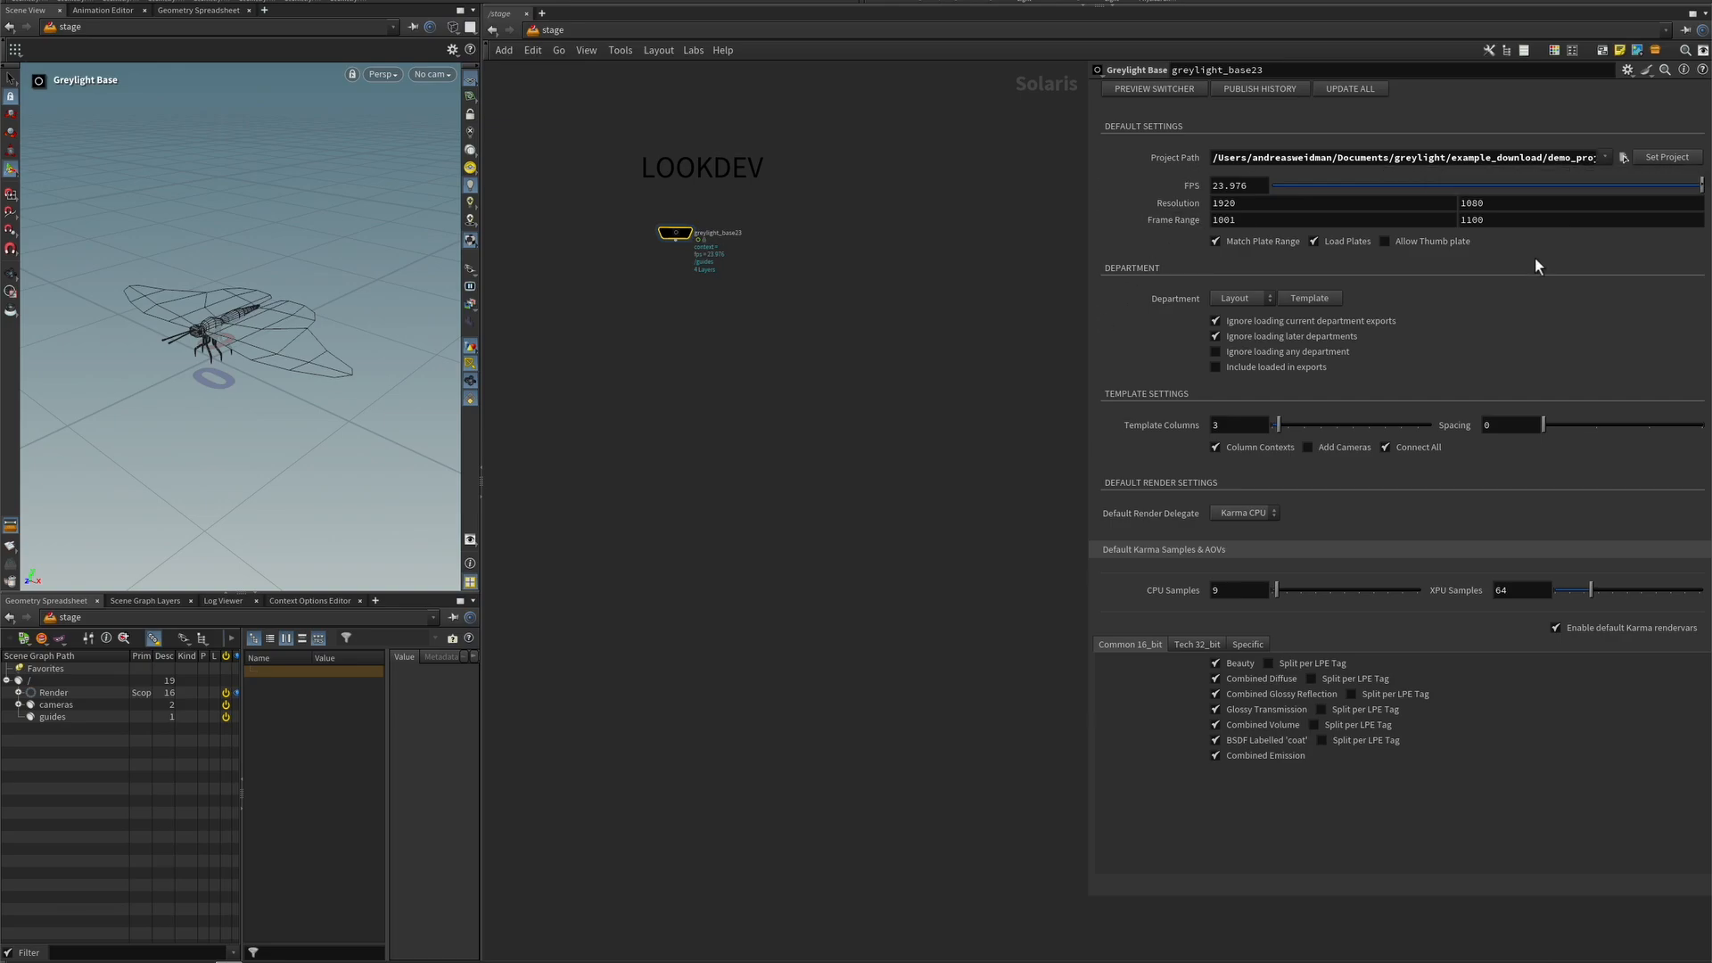
# - Generate a Lookdev department template from the new base node with 1 template column and Add Cameras enabled
pyautogui.click(1237, 298)
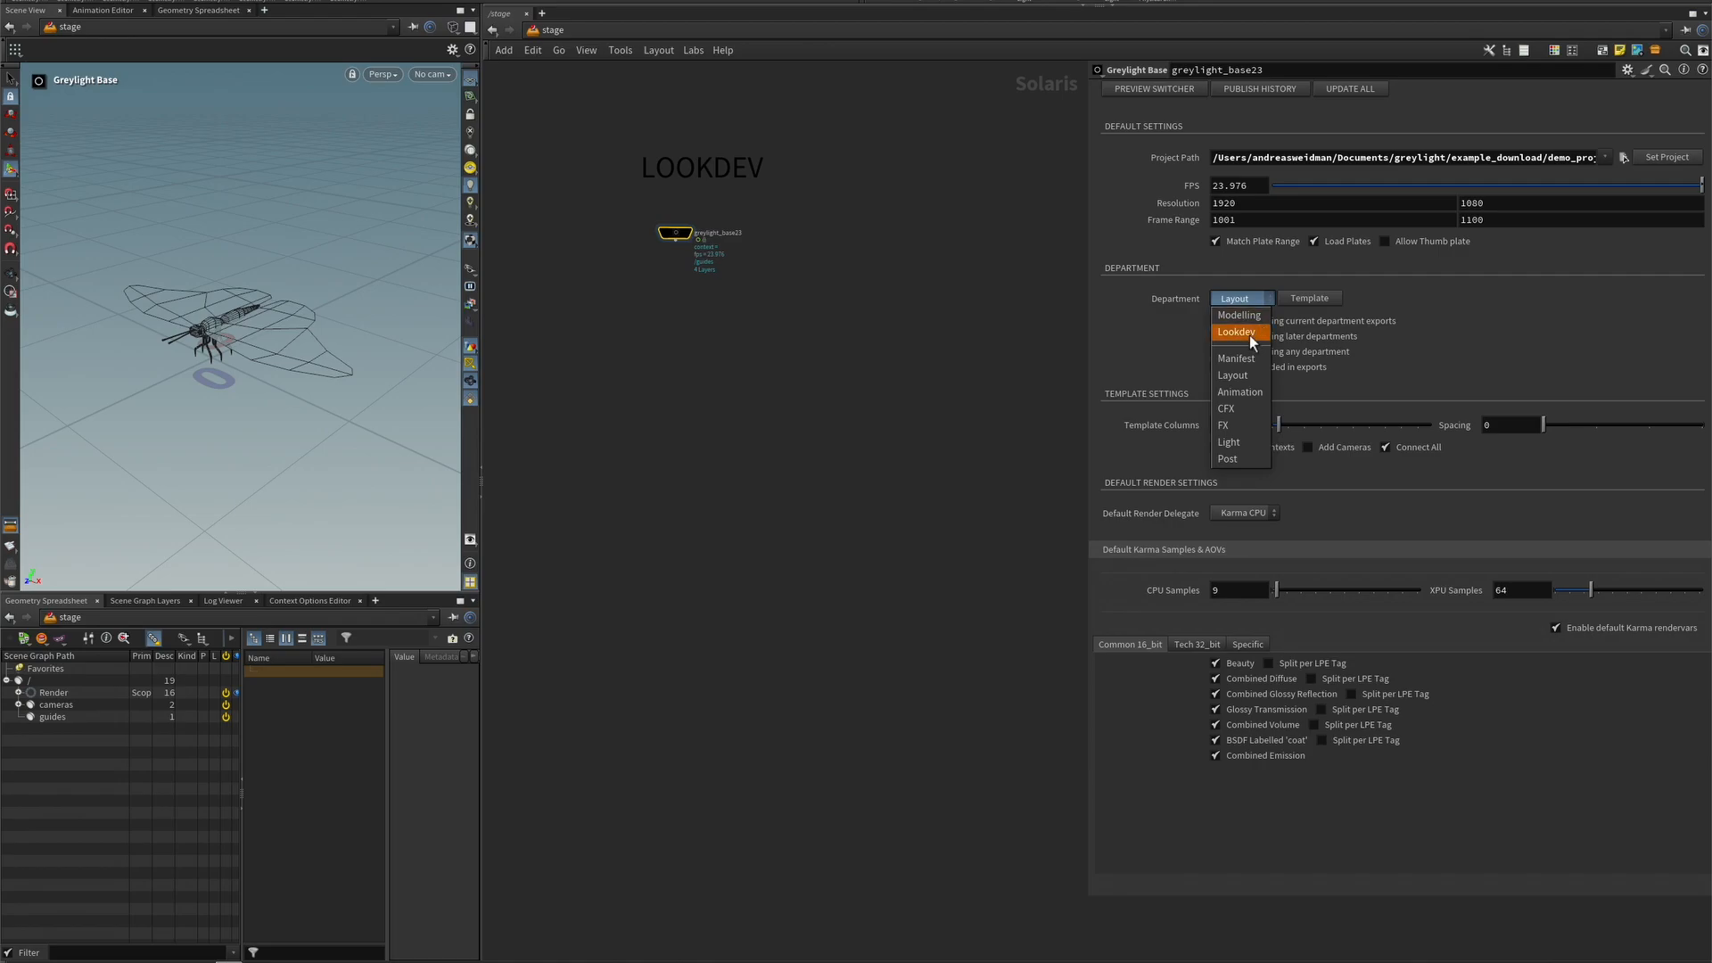
pyautogui.click(1239, 334)
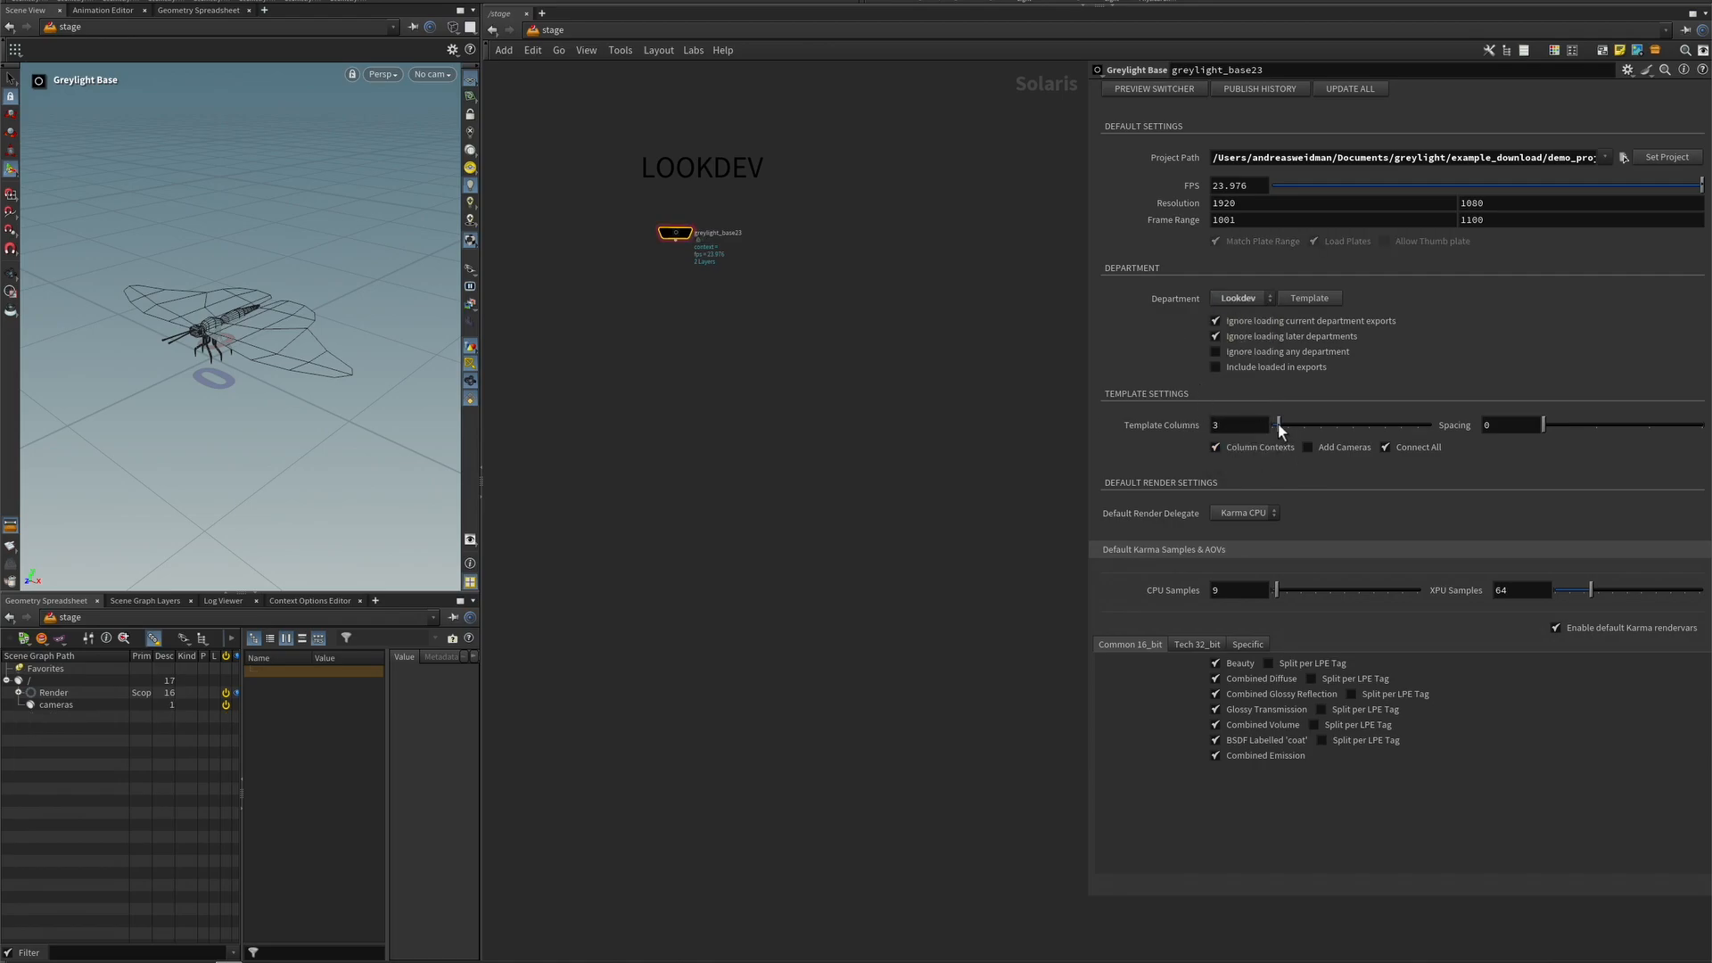
pyautogui.moveTo(1277, 426); pyautogui.dragTo(1270, 426)
pyautogui.click(1325, 298)
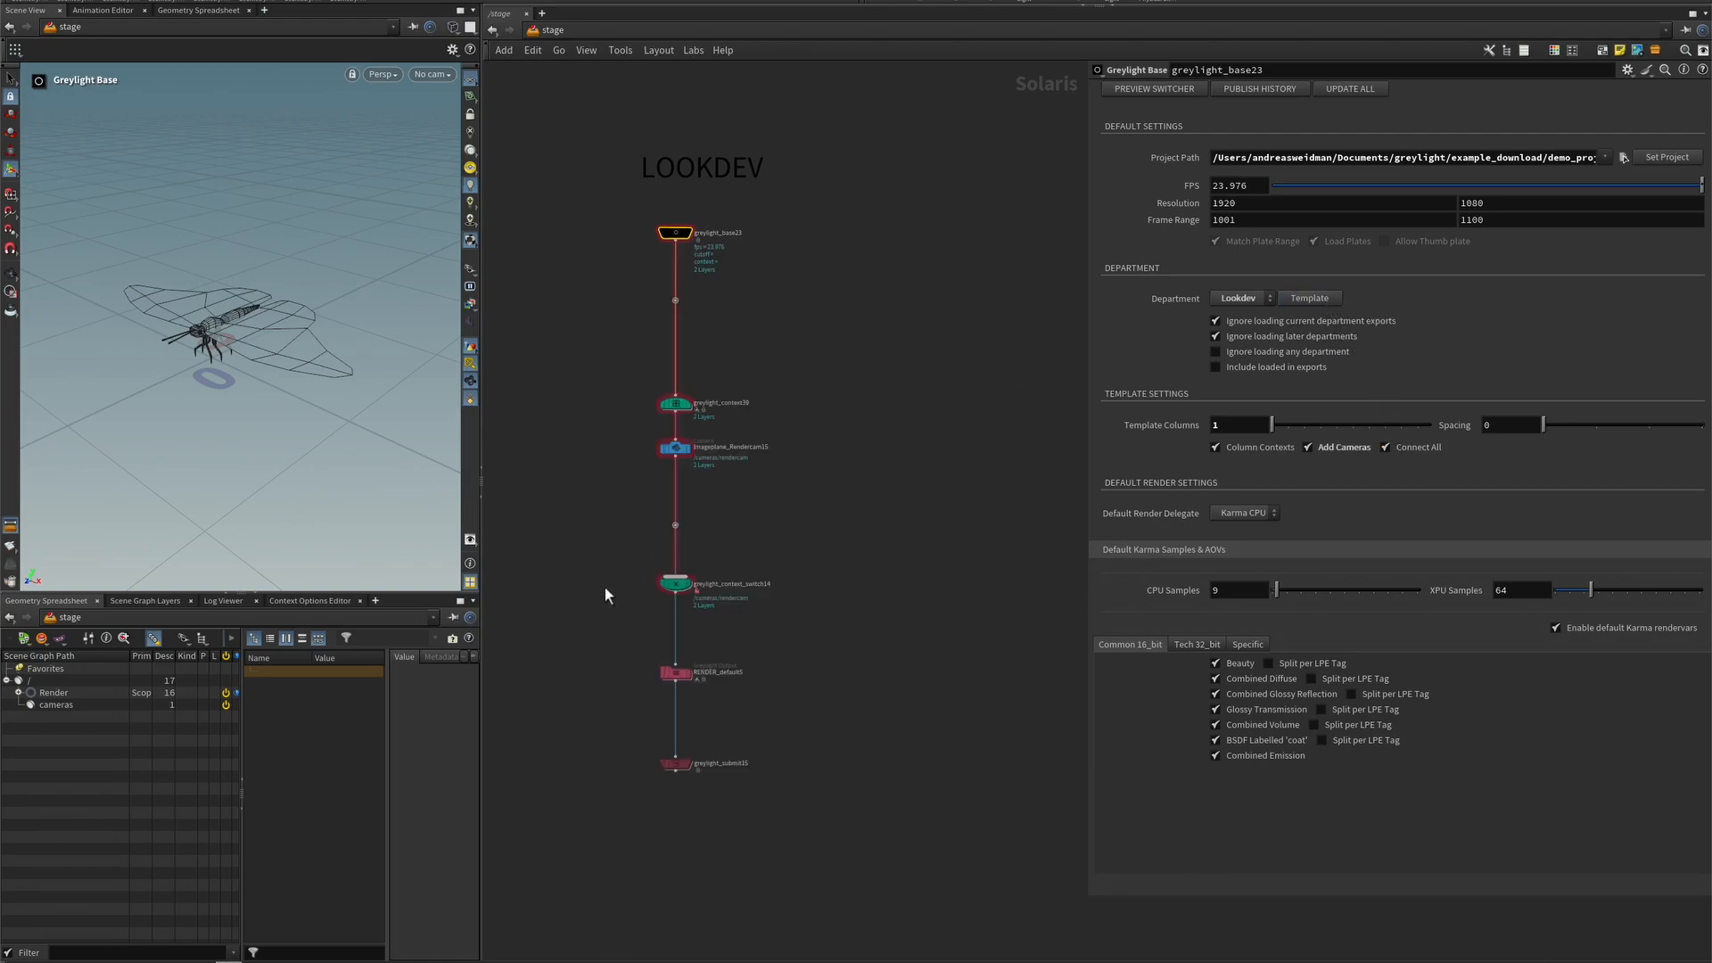
# - Select the butterfly asset as the context of the lookdev chain's Greylight Context node
pyautogui.click(678, 403)
pyautogui.click(1155, 159)
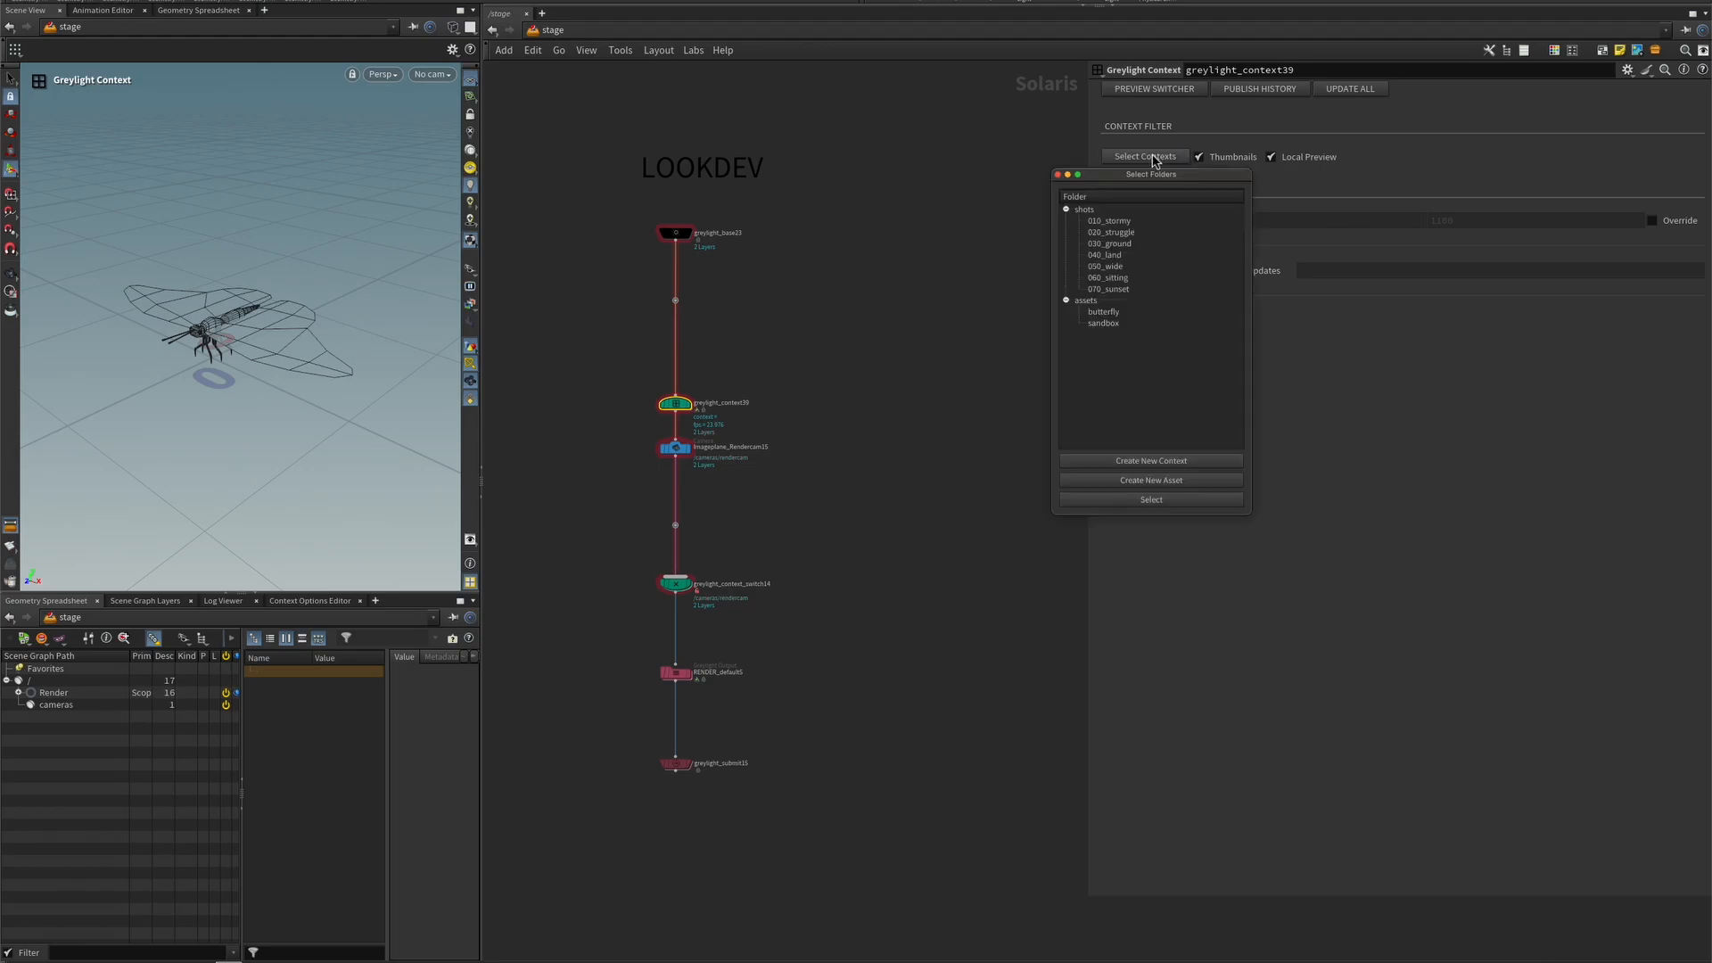
pyautogui.click(1122, 312)
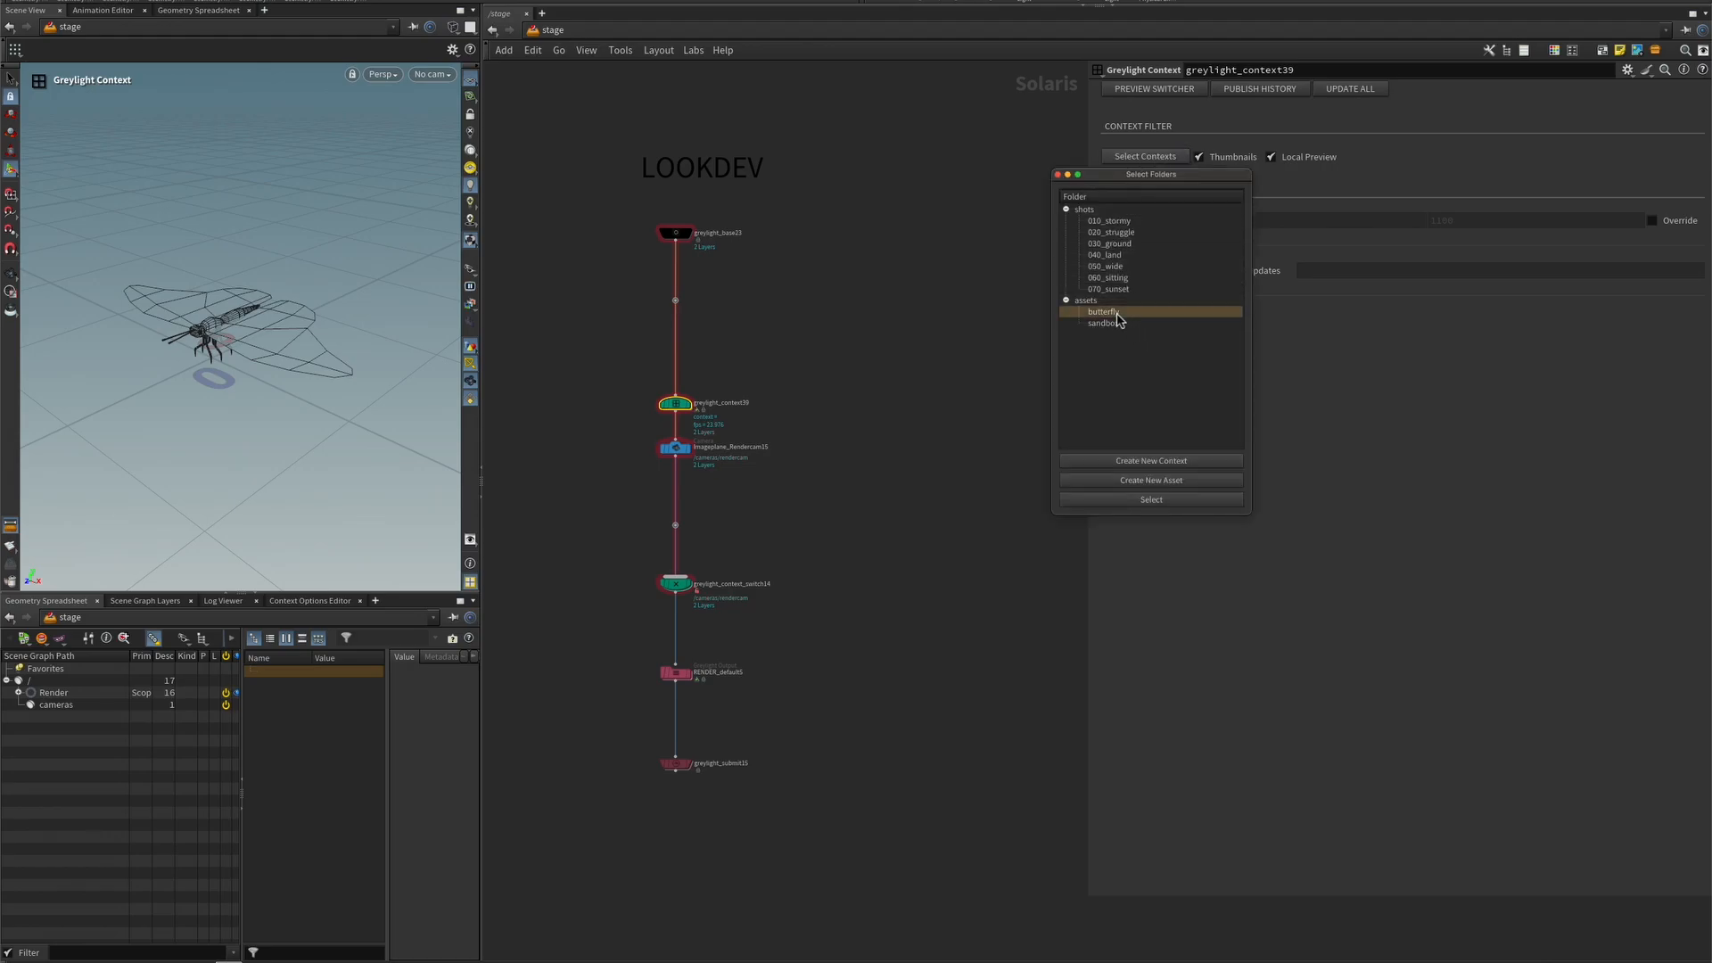
pyautogui.click(1152, 500)
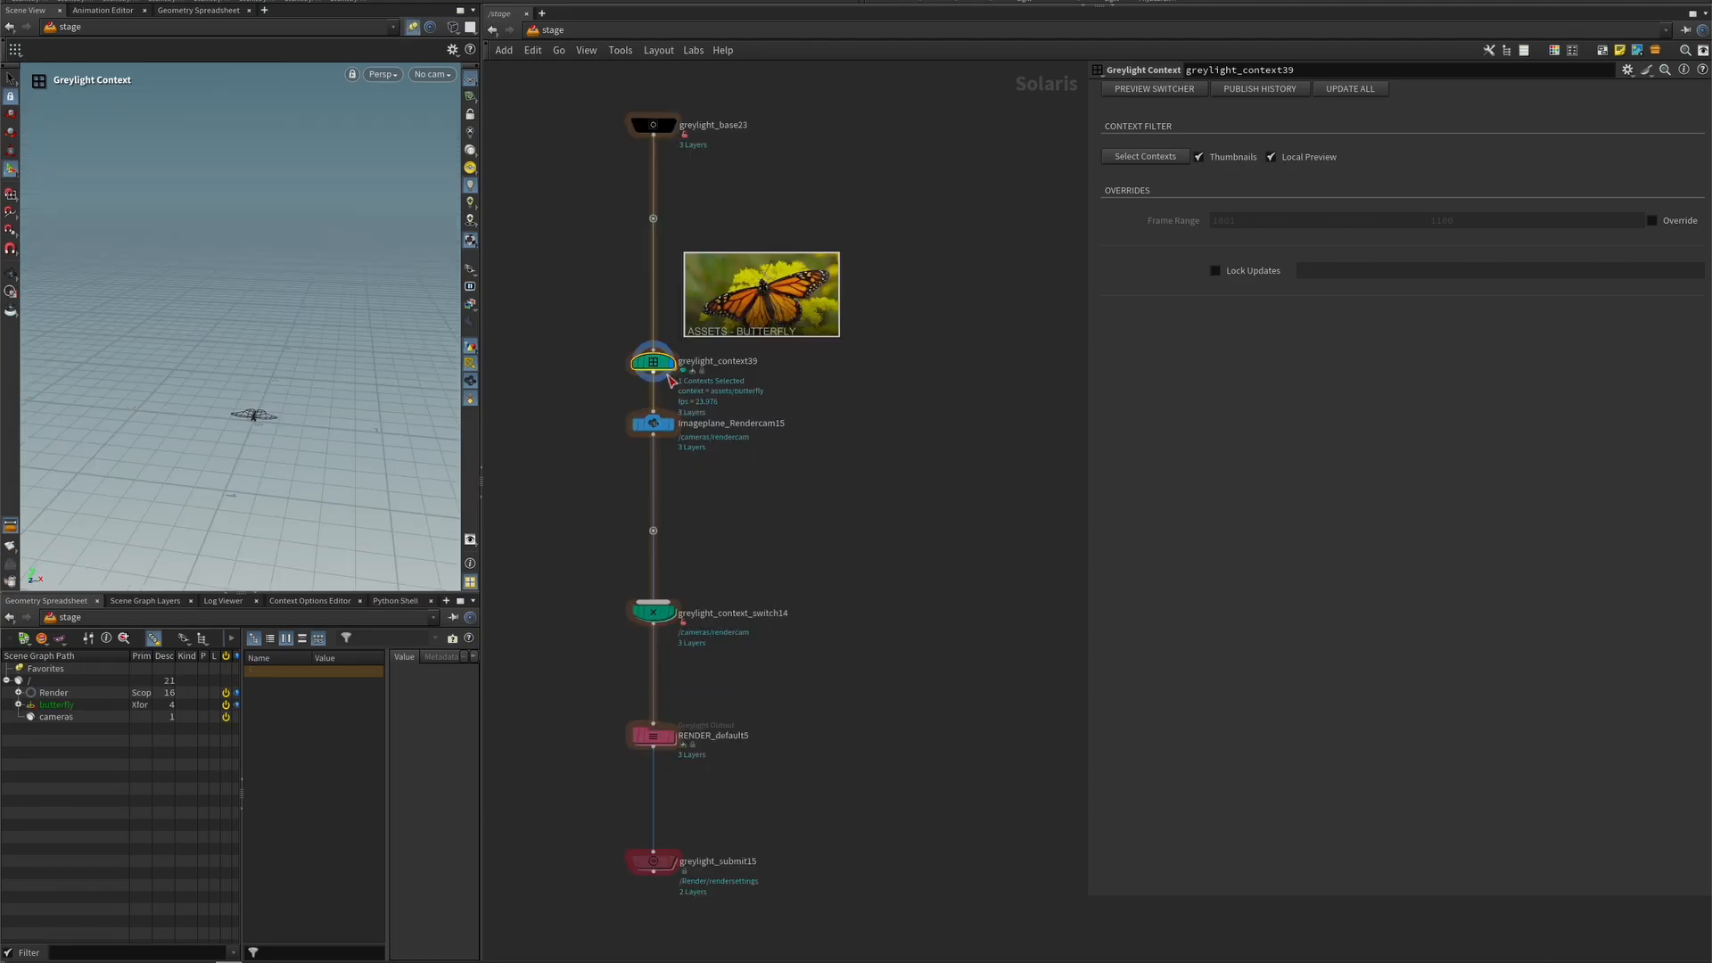
# - Insert a Dome Light node between the Greylight Context node and the Imageplane_Rendercam node
pyautogui.moveTo(672, 370)
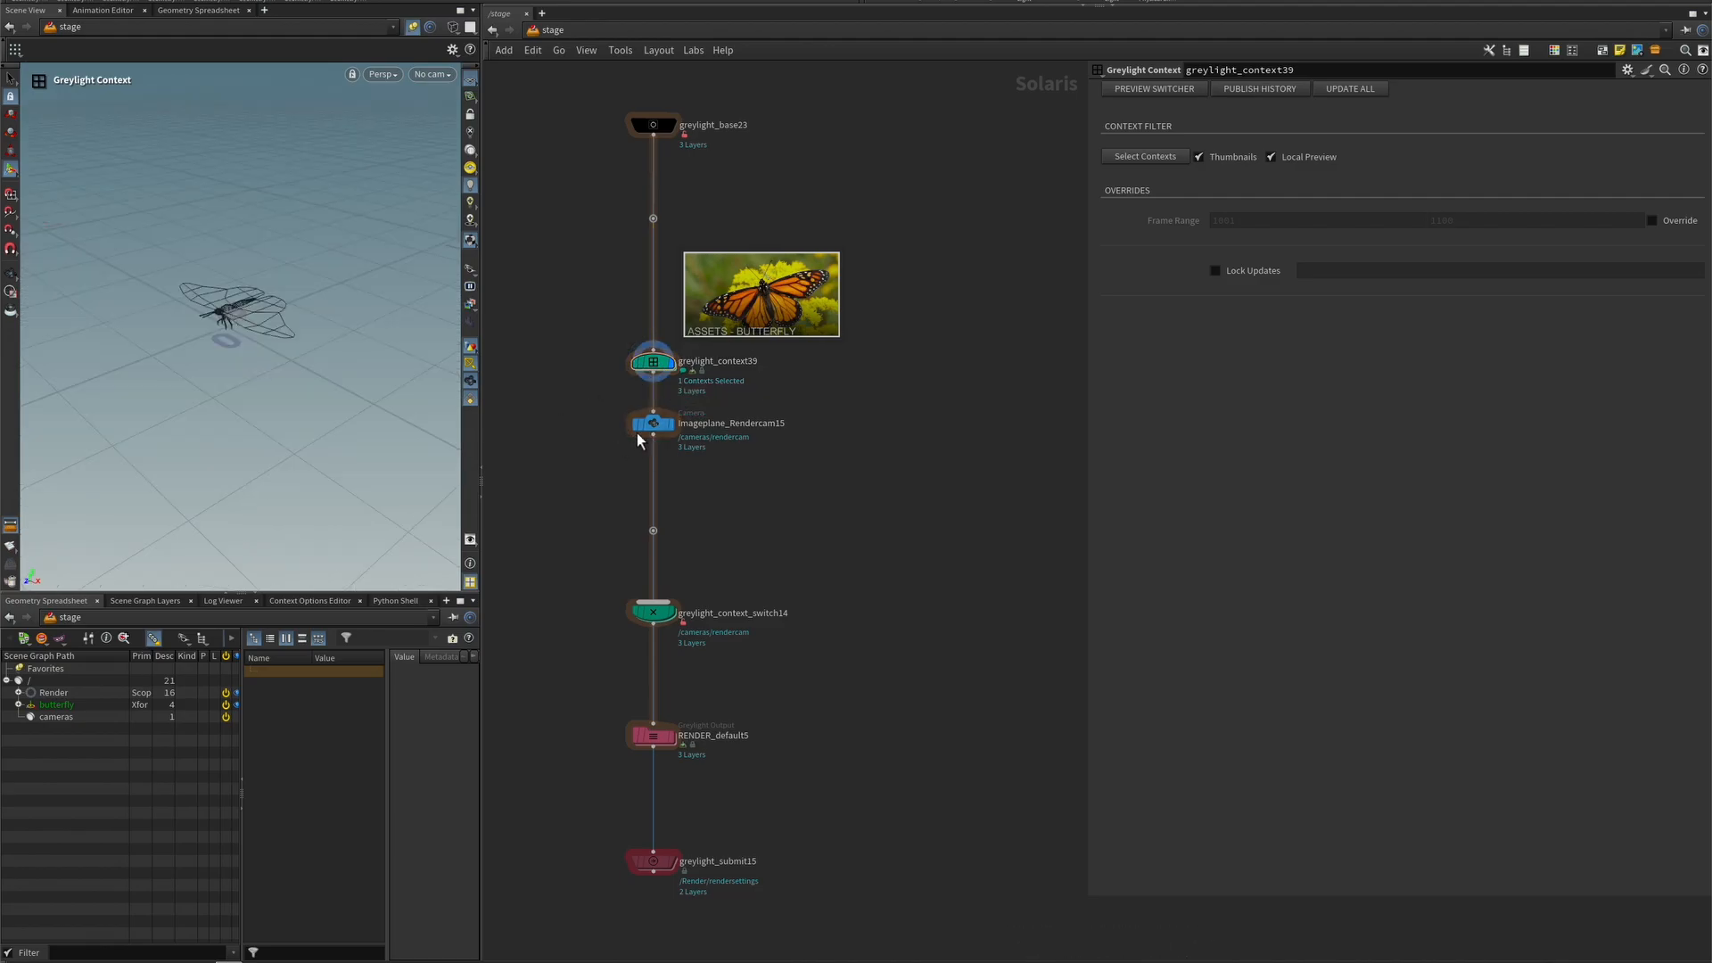
pyautogui.moveTo(654, 425); pyautogui.dragTo(655, 443)
pyautogui.press('Tab')
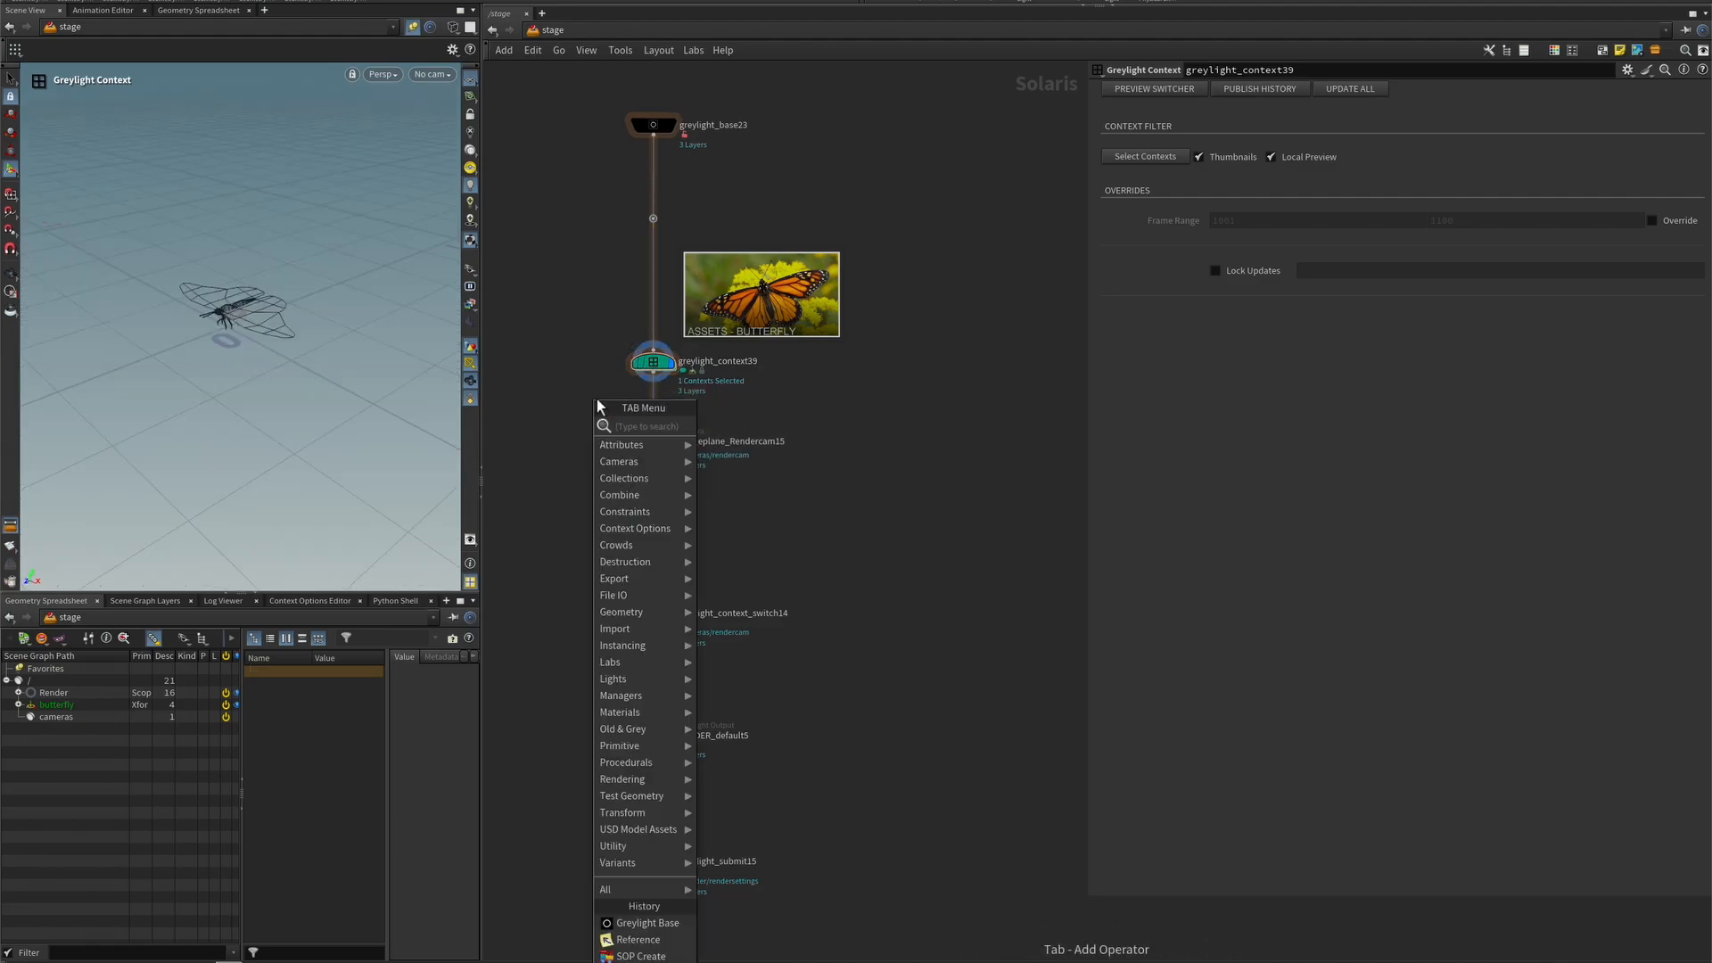
pyautogui.click(713, 423)
pyautogui.click(660, 423)
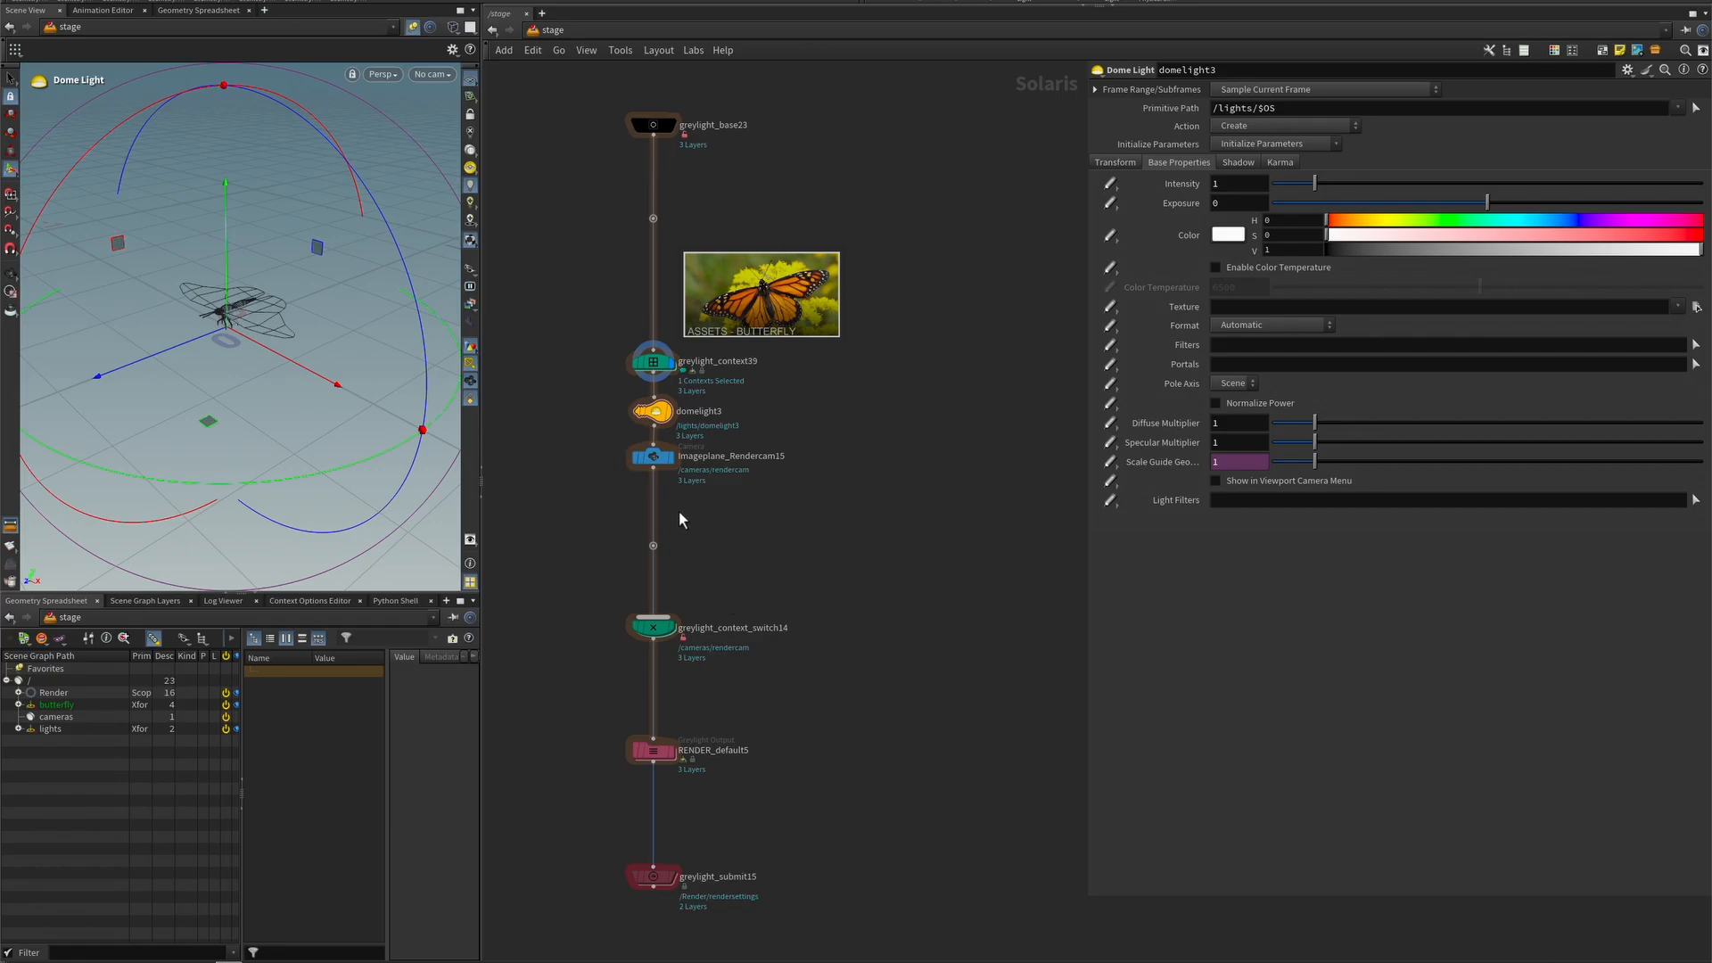
# - Insert a Material Library node between the Imageplane_Rendercam node and the context switch, and remove the pinned wire dot below it
pyautogui.press('Tab')
pyautogui.write('mate')
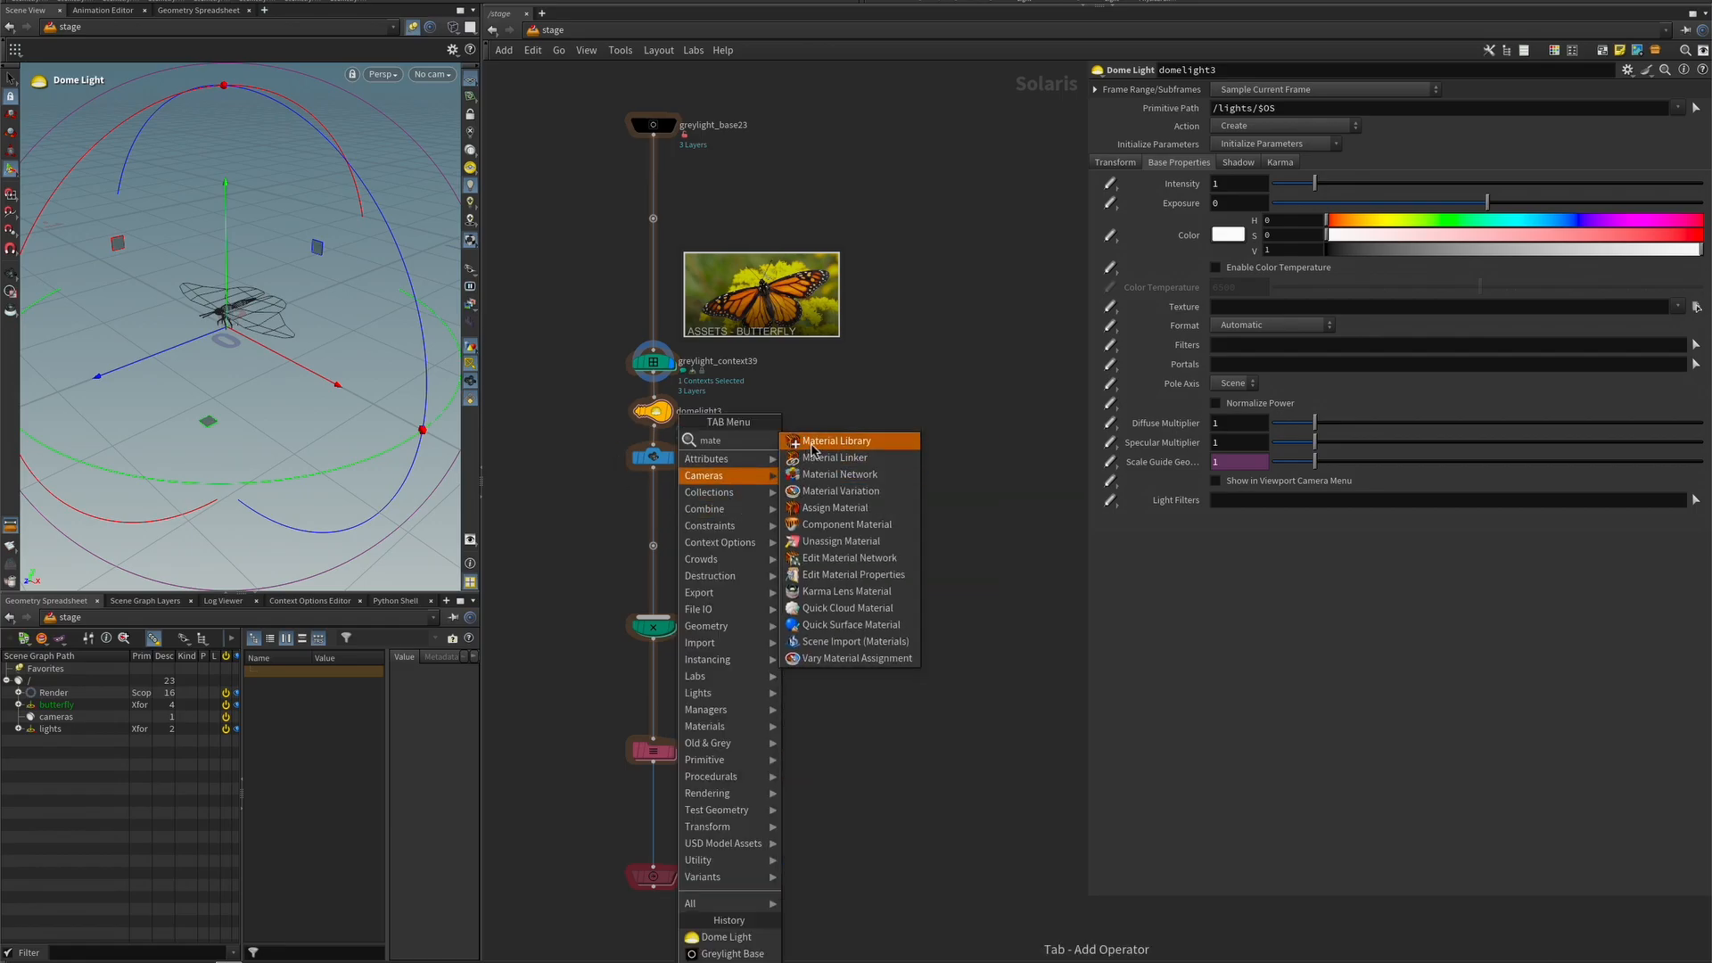
pyautogui.press('Return')
pyautogui.click(681, 531)
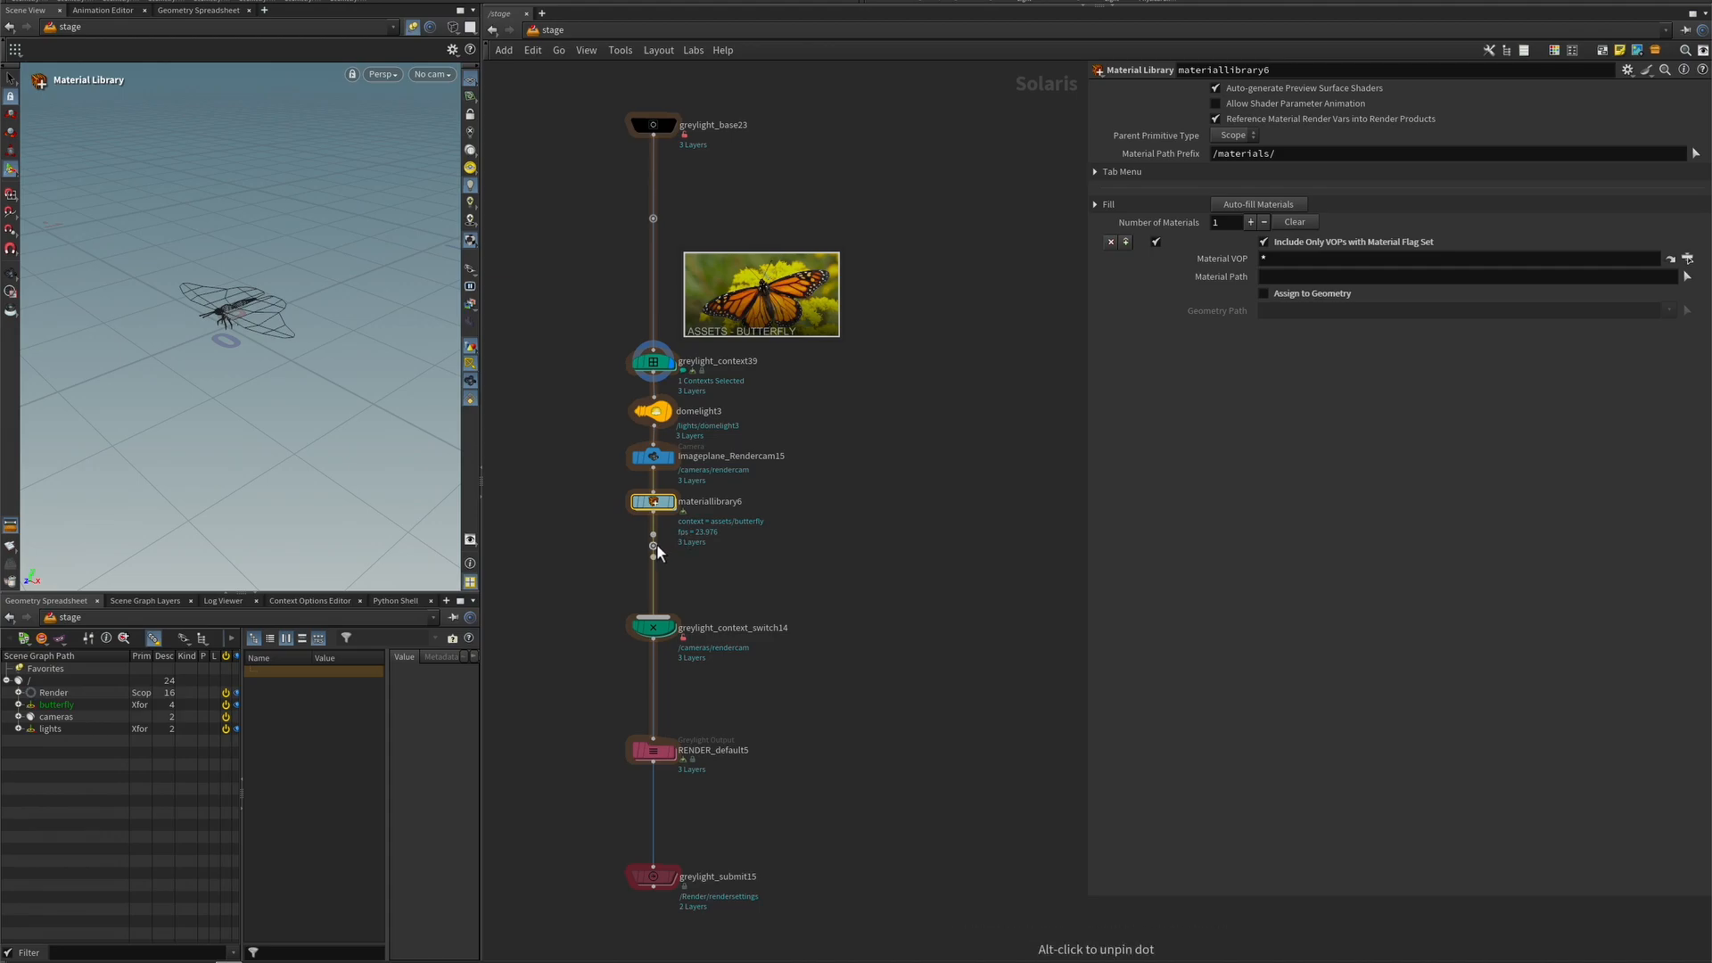
pyautogui.moveTo(669, 540); pyautogui.dragTo(667, 541)
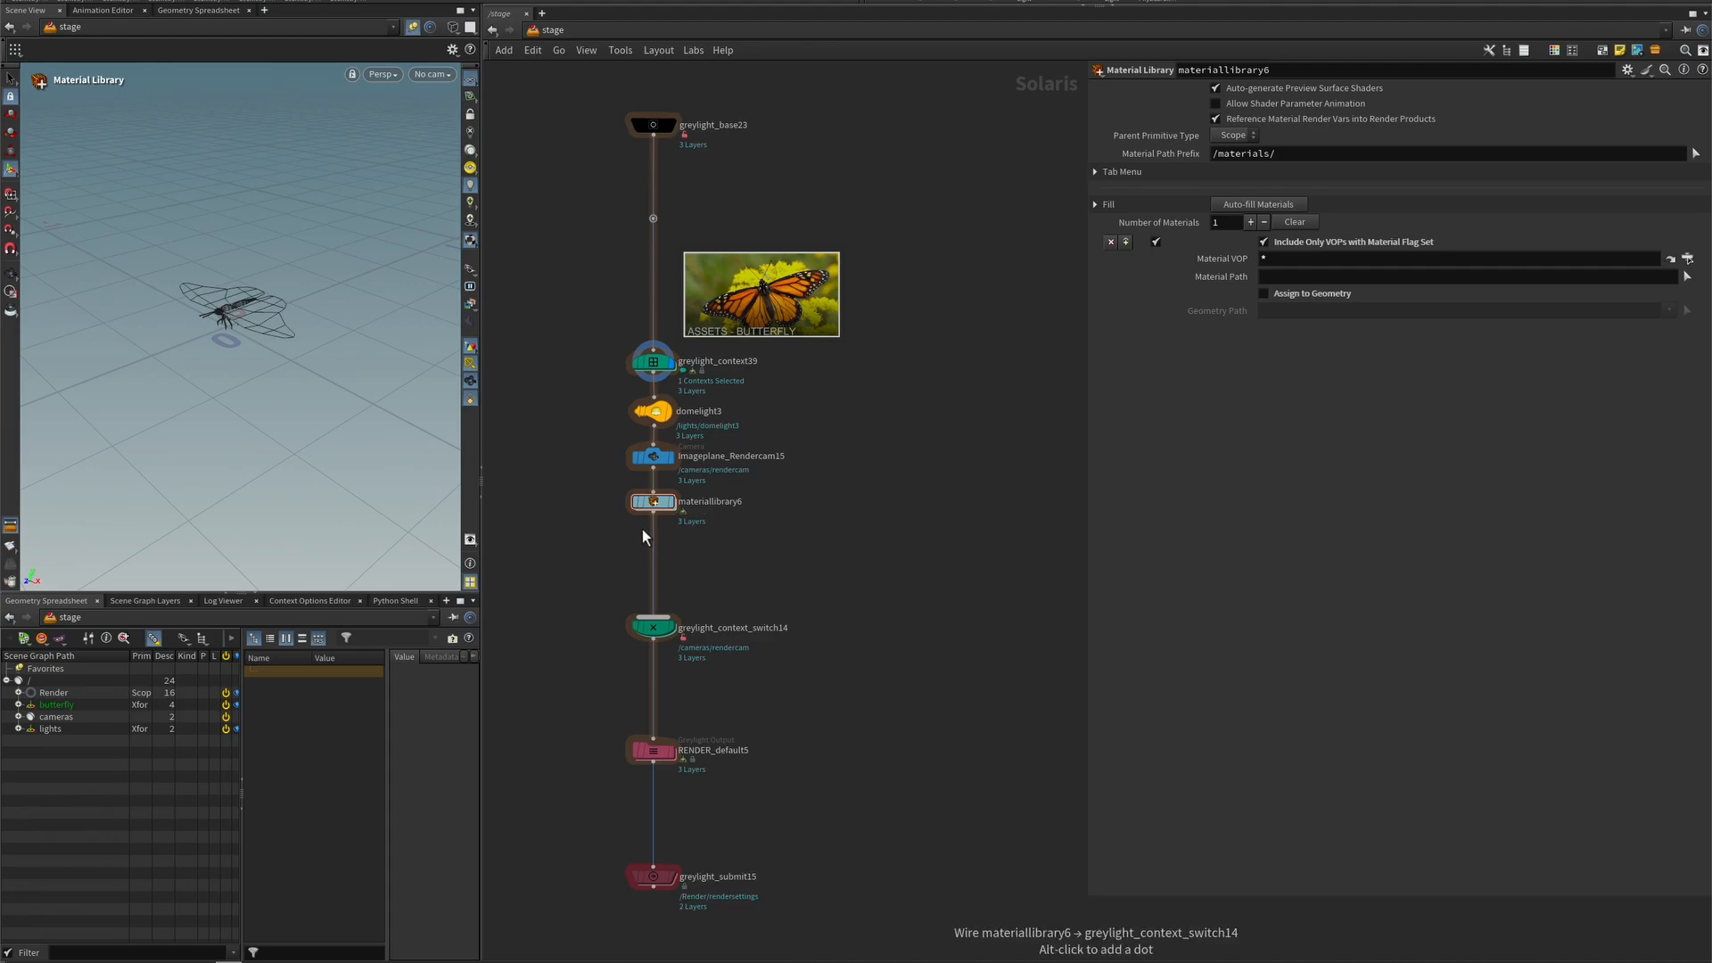
# - Inside the new Material Library, create a Karma Material Builder and rename it body
pyautogui.doubleClick(657, 503)
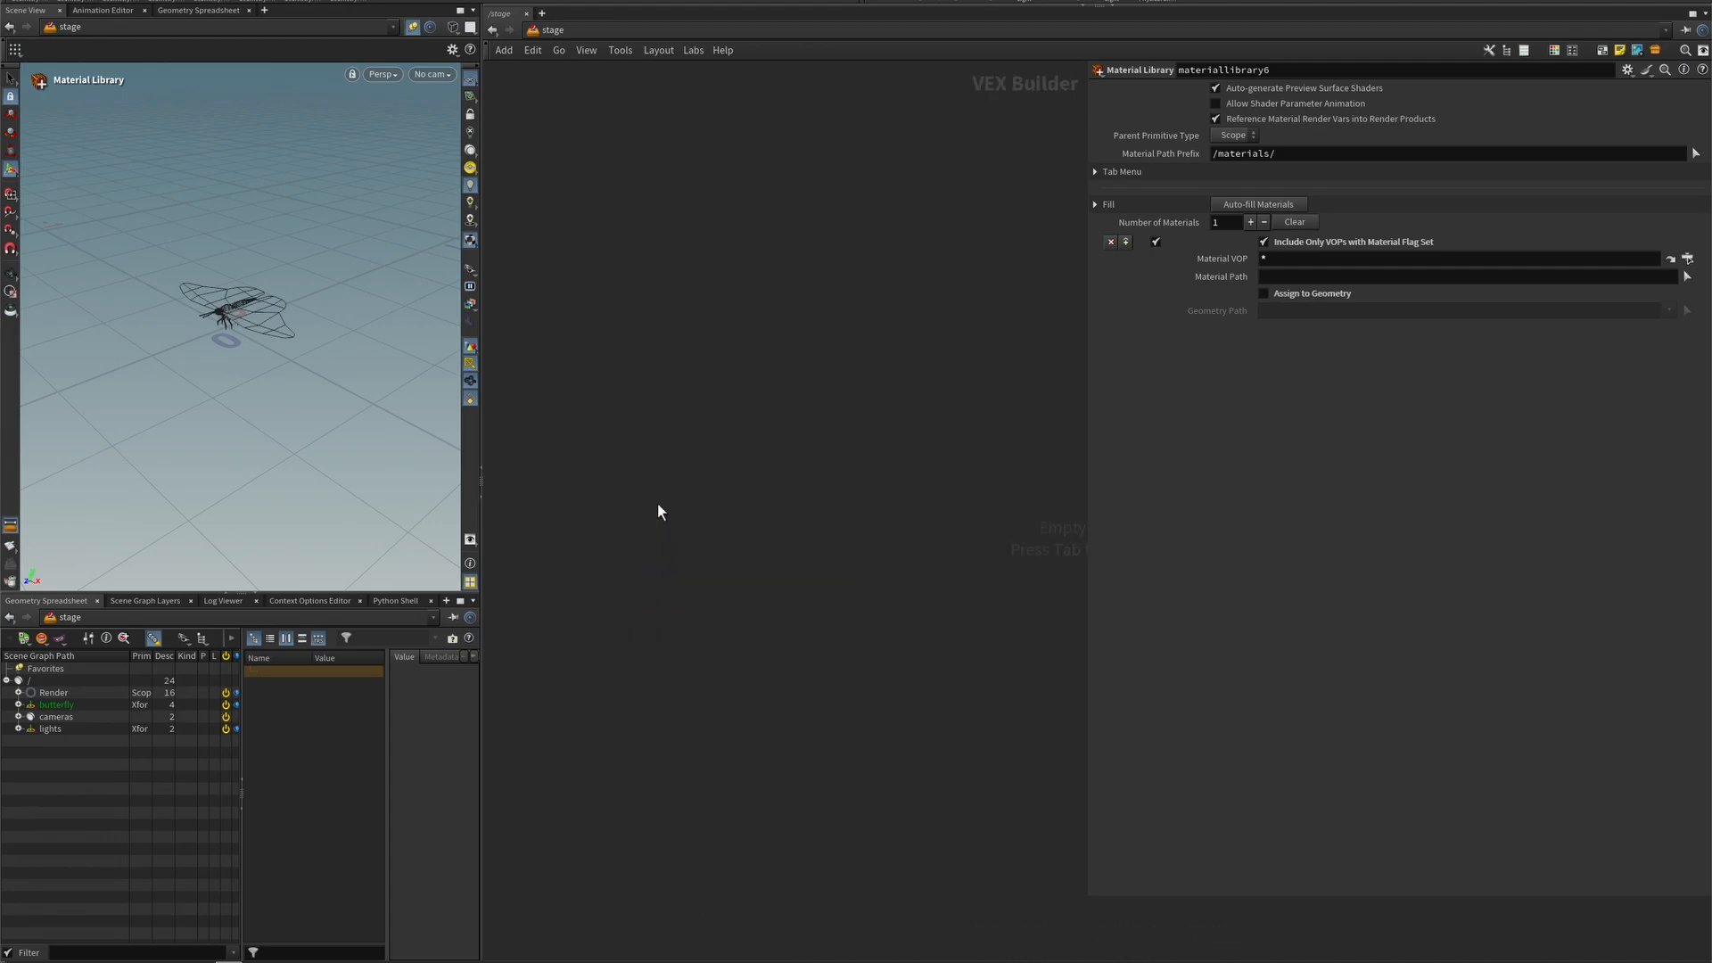
pyautogui.press('Tab')
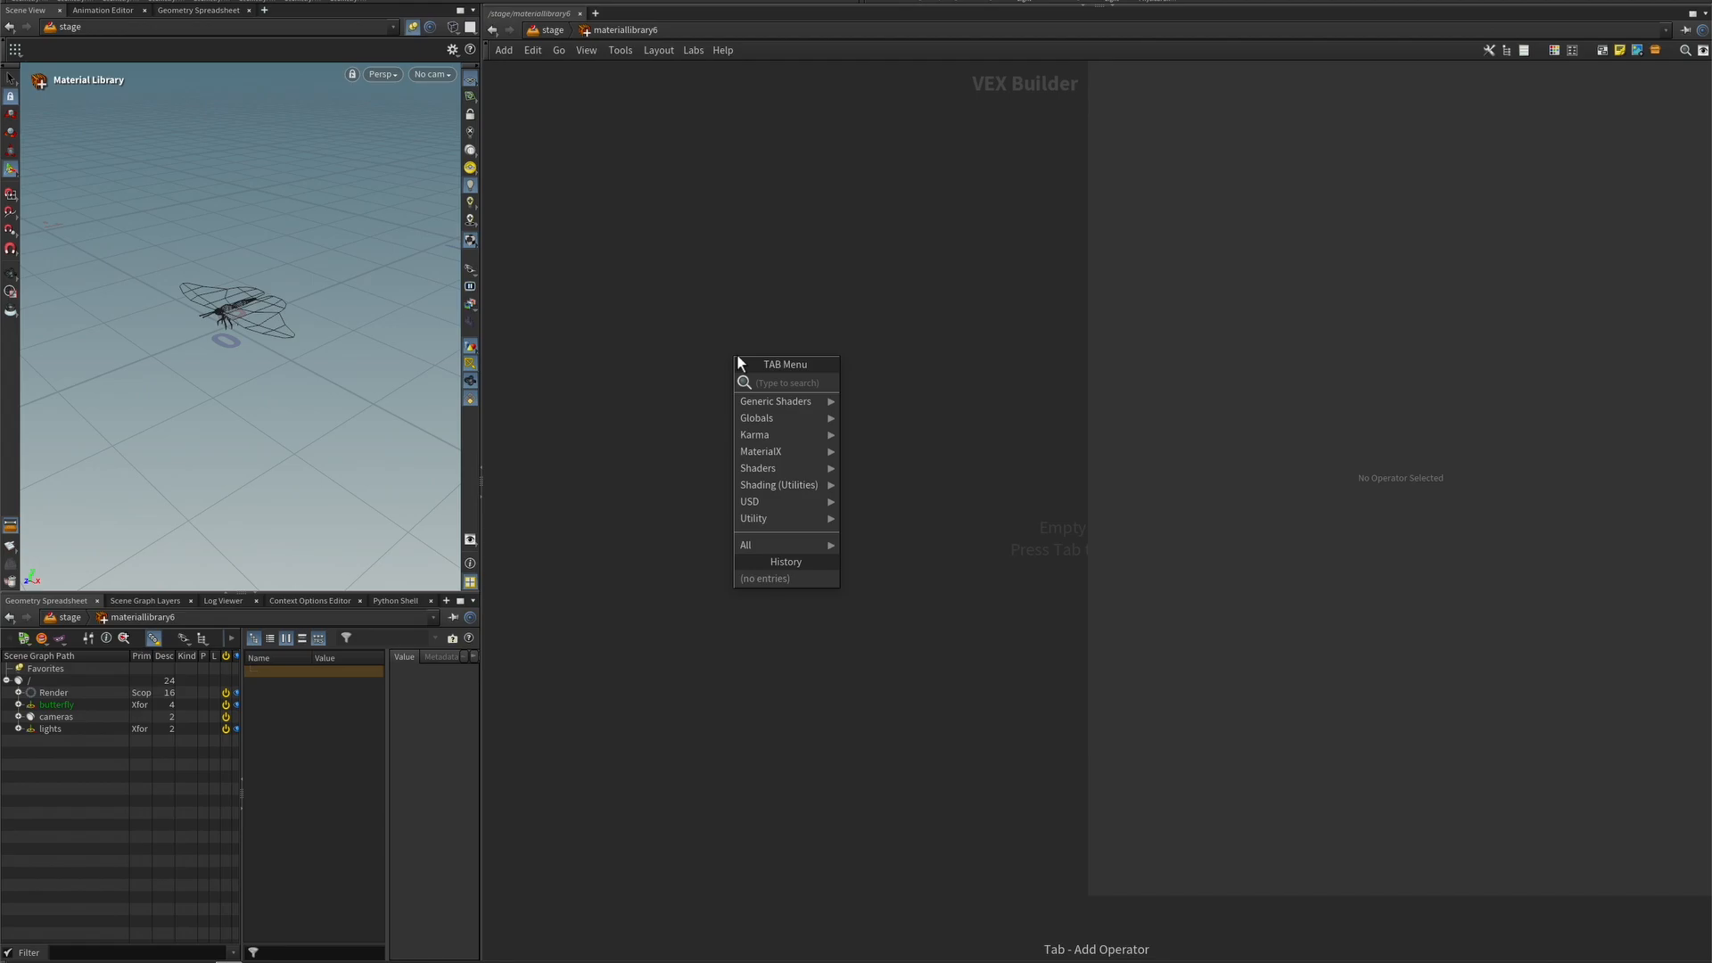
pyautogui.write('ka')
pyautogui.click(900, 399)
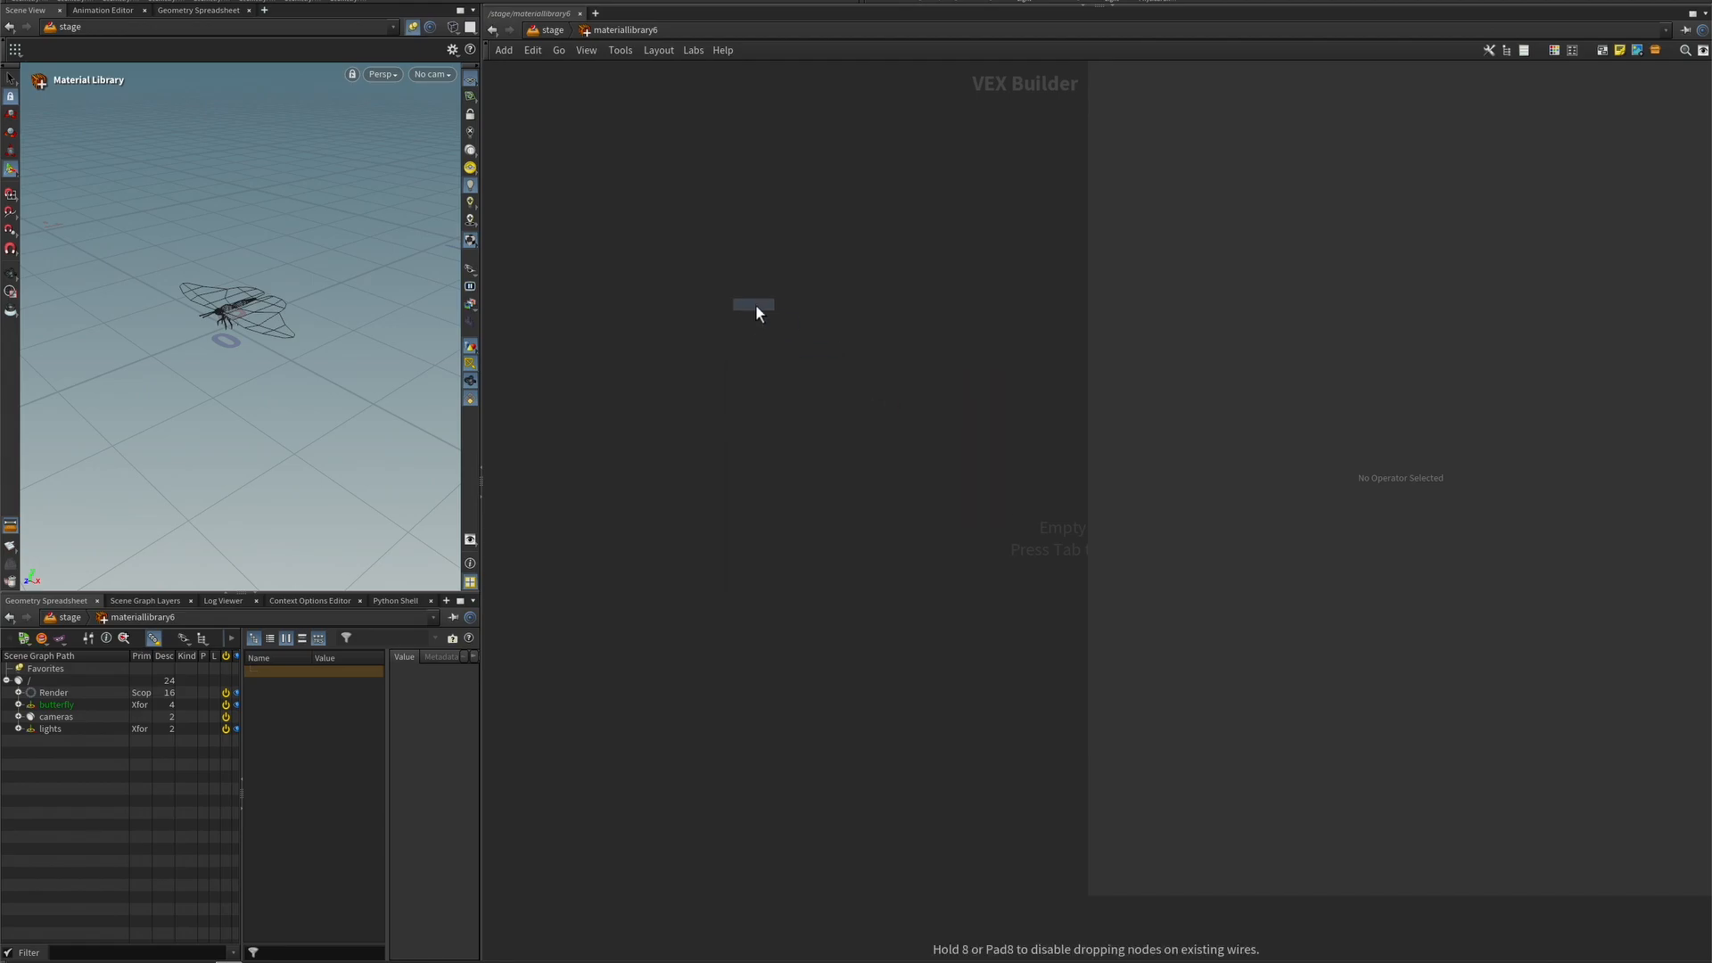
pyautogui.click(756, 308)
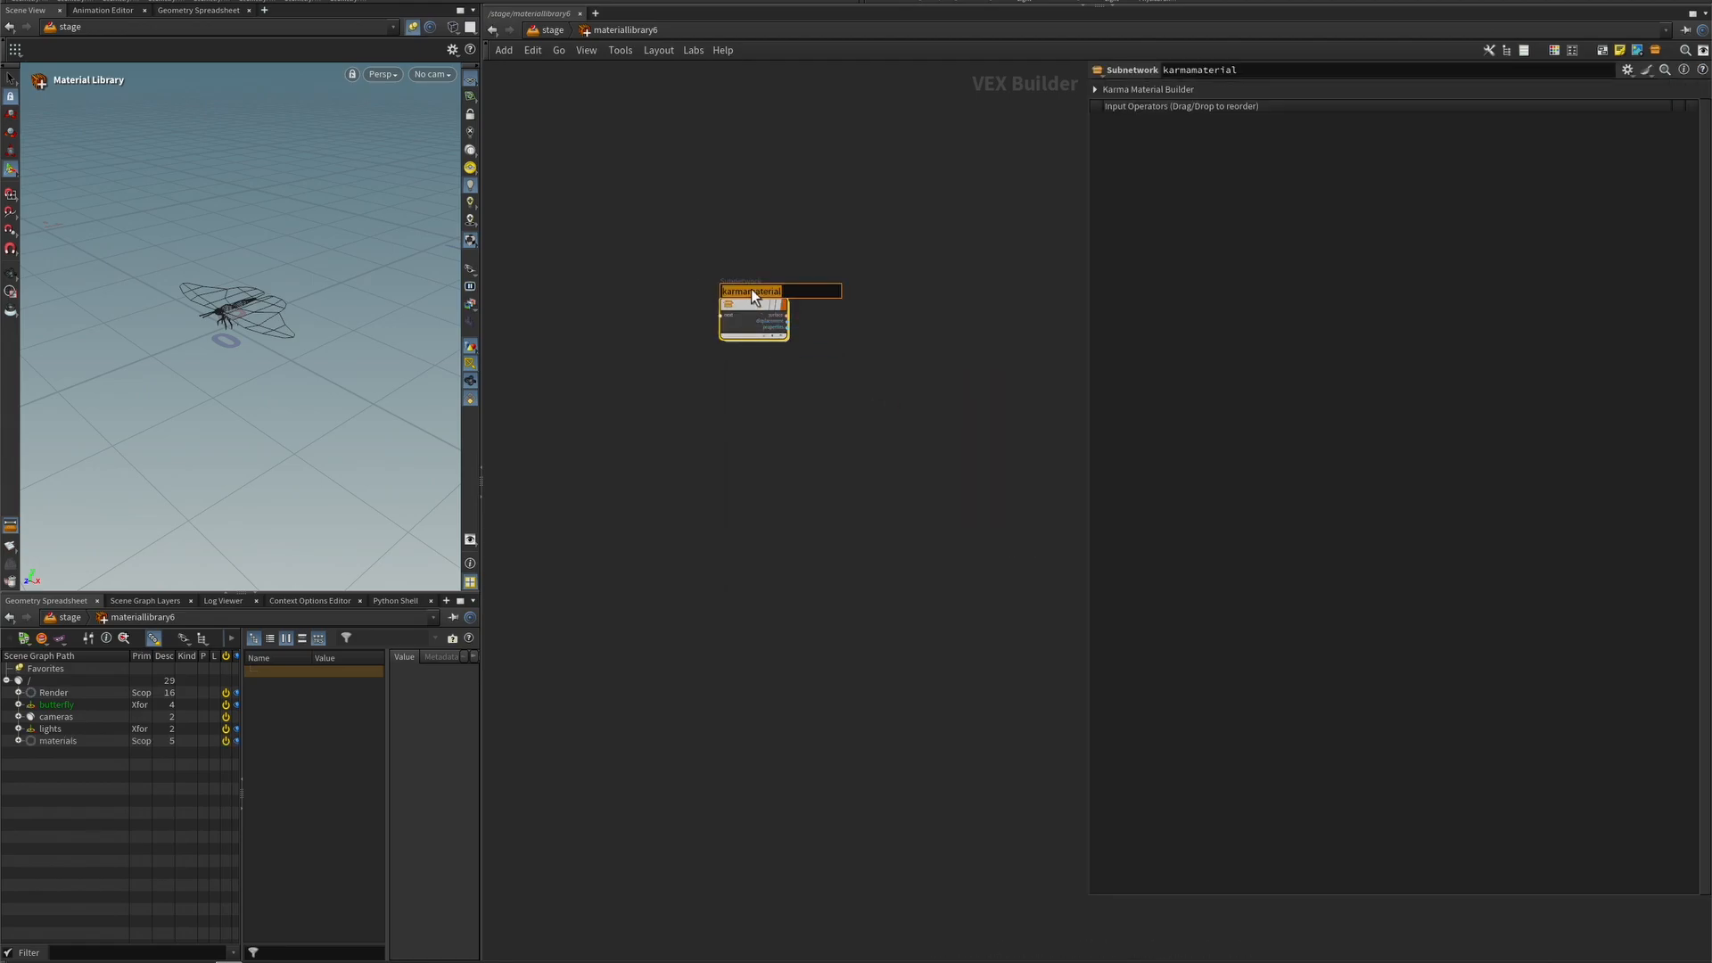
pyautogui.write('y')
pyautogui.press('Return')
# - Open the body material's network and add a MtlX Image node below the subnet inputs
pyautogui.doubleClick(756, 317)
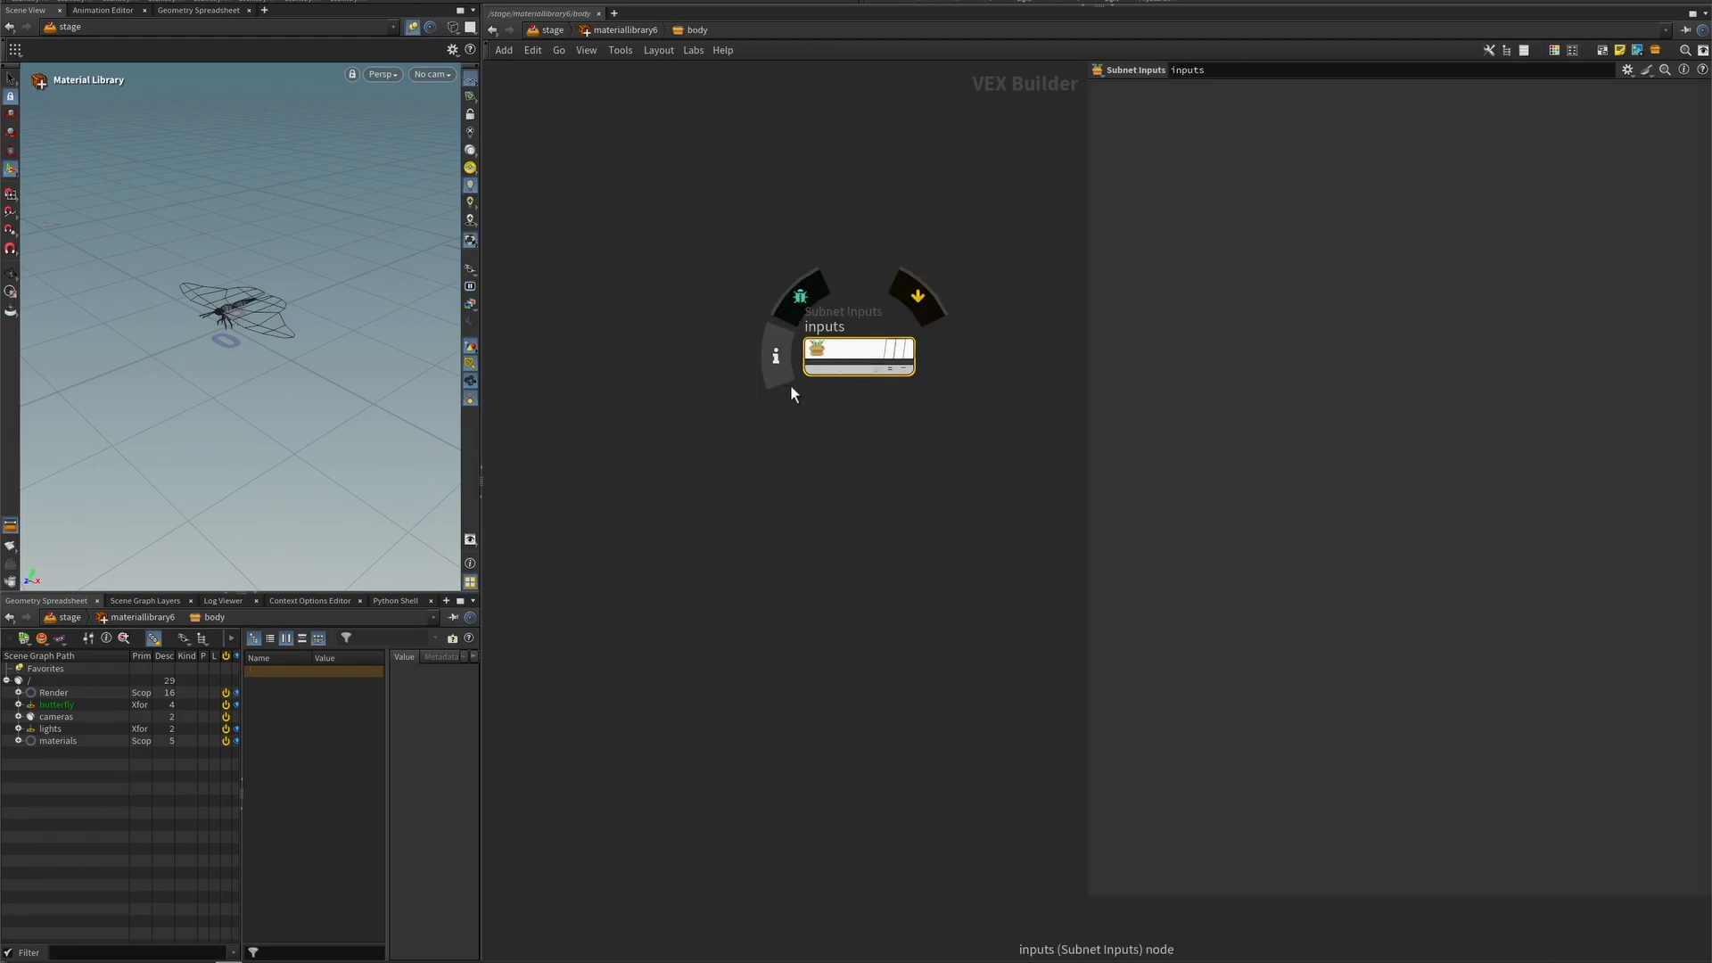
pyautogui.moveTo(739, 485); pyautogui.dragTo(741, 464, button='middle')
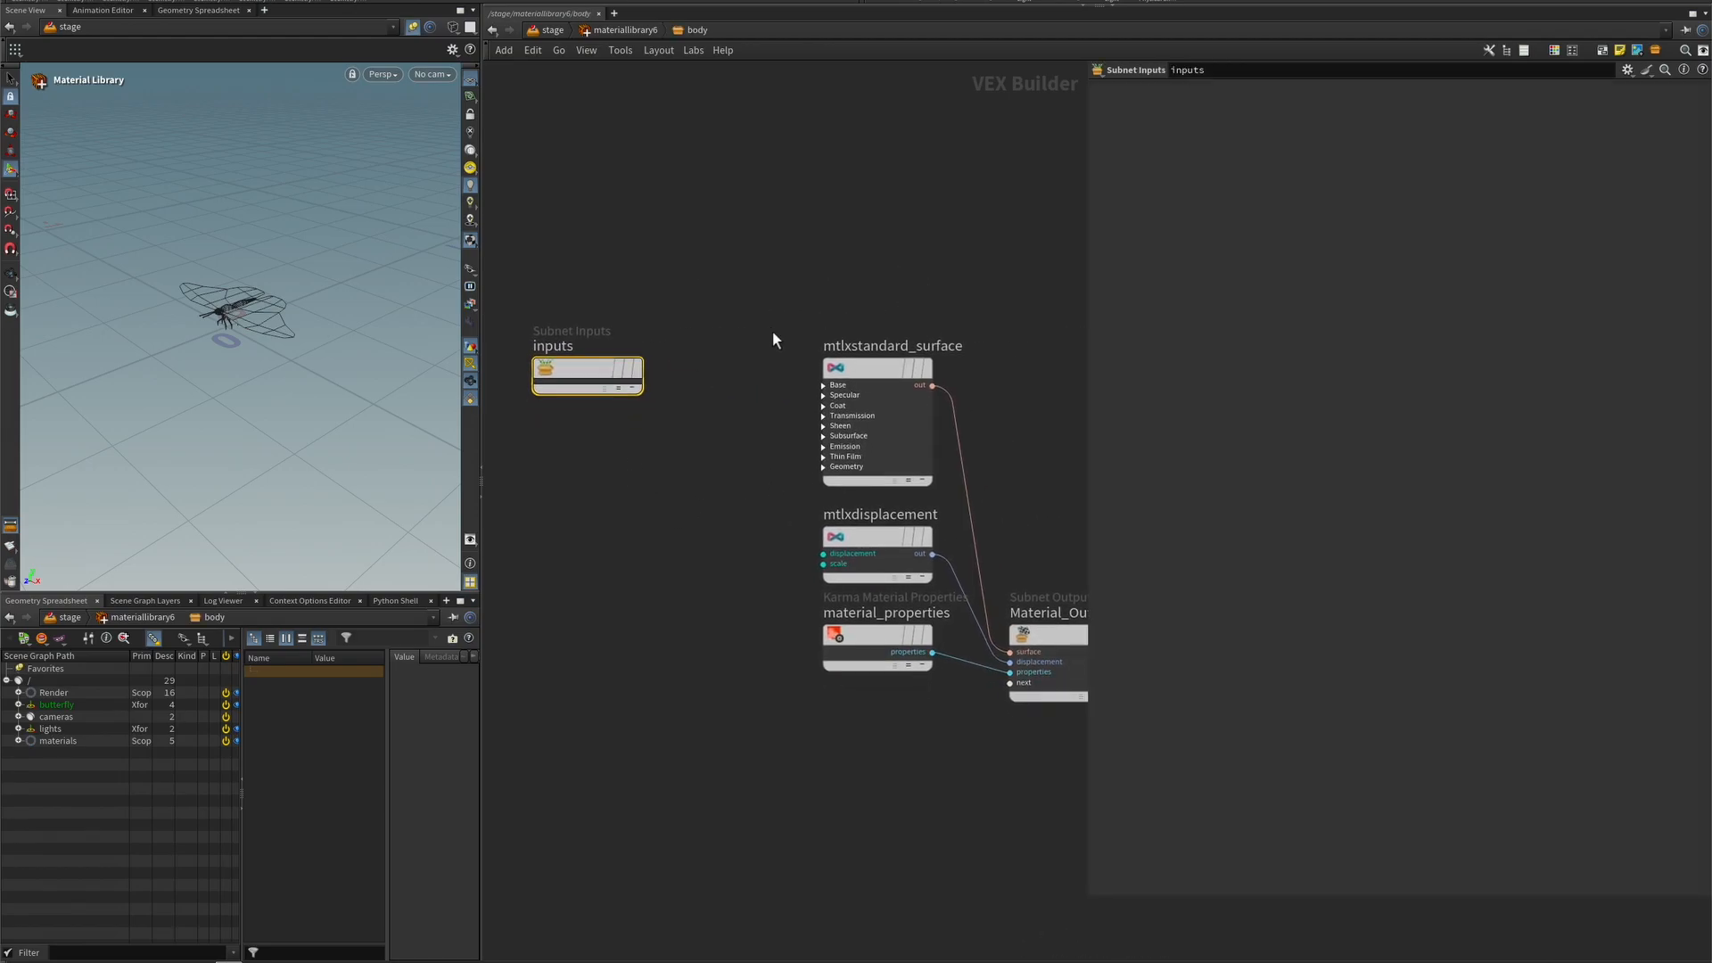
pyautogui.click(595, 445)
pyautogui.press('Tab')
pyautogui.write('im')
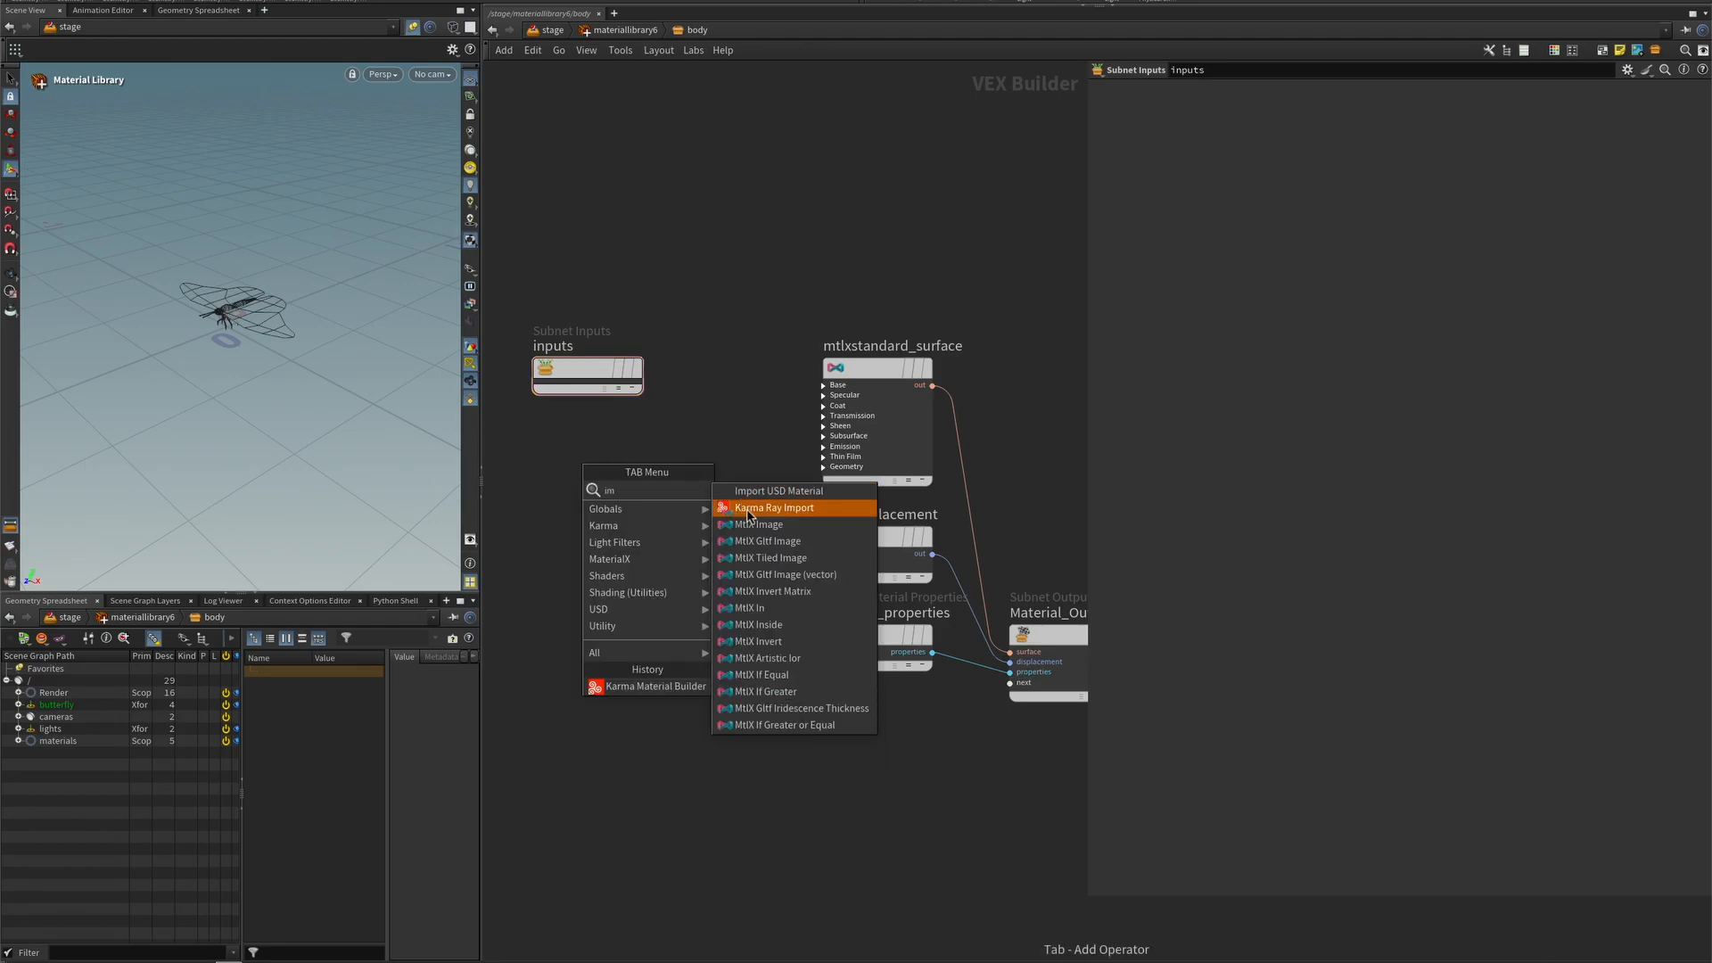
pyautogui.click(768, 526)
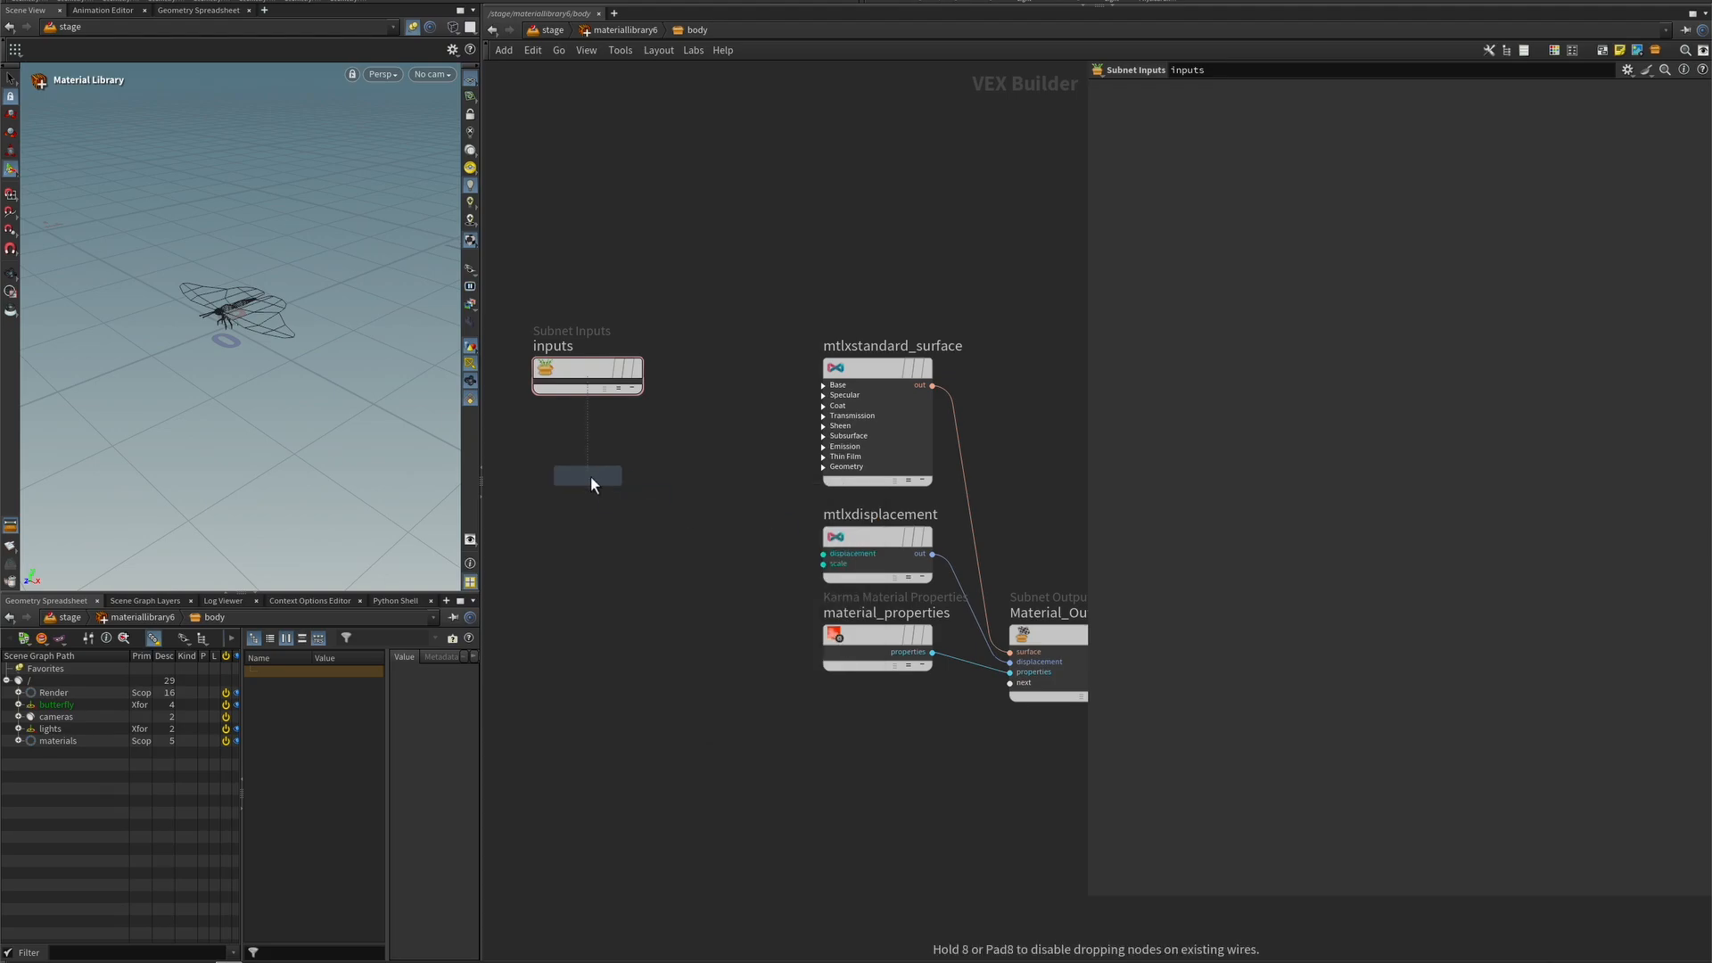
pyautogui.click(580, 473)
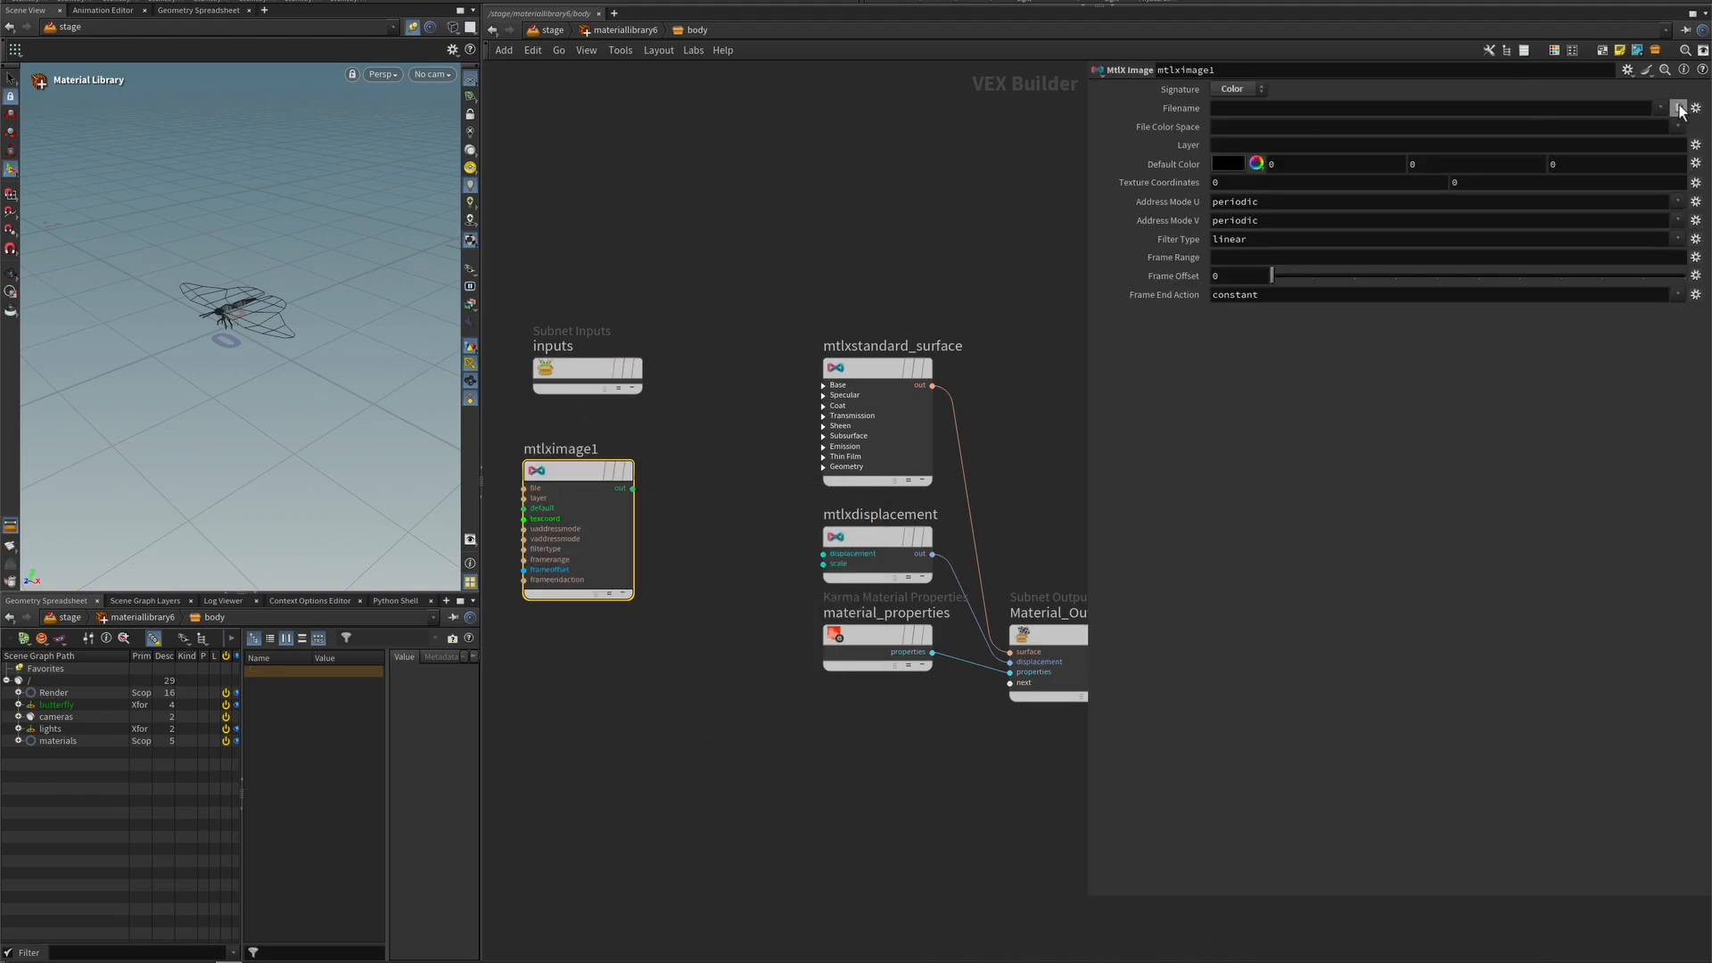
# - Load body_color.jpg from $JOB/transfer/in/butterfly/butterfly_textures into the image node and wire it into the Base group of the standard surface
pyautogui.click(1677, 108)
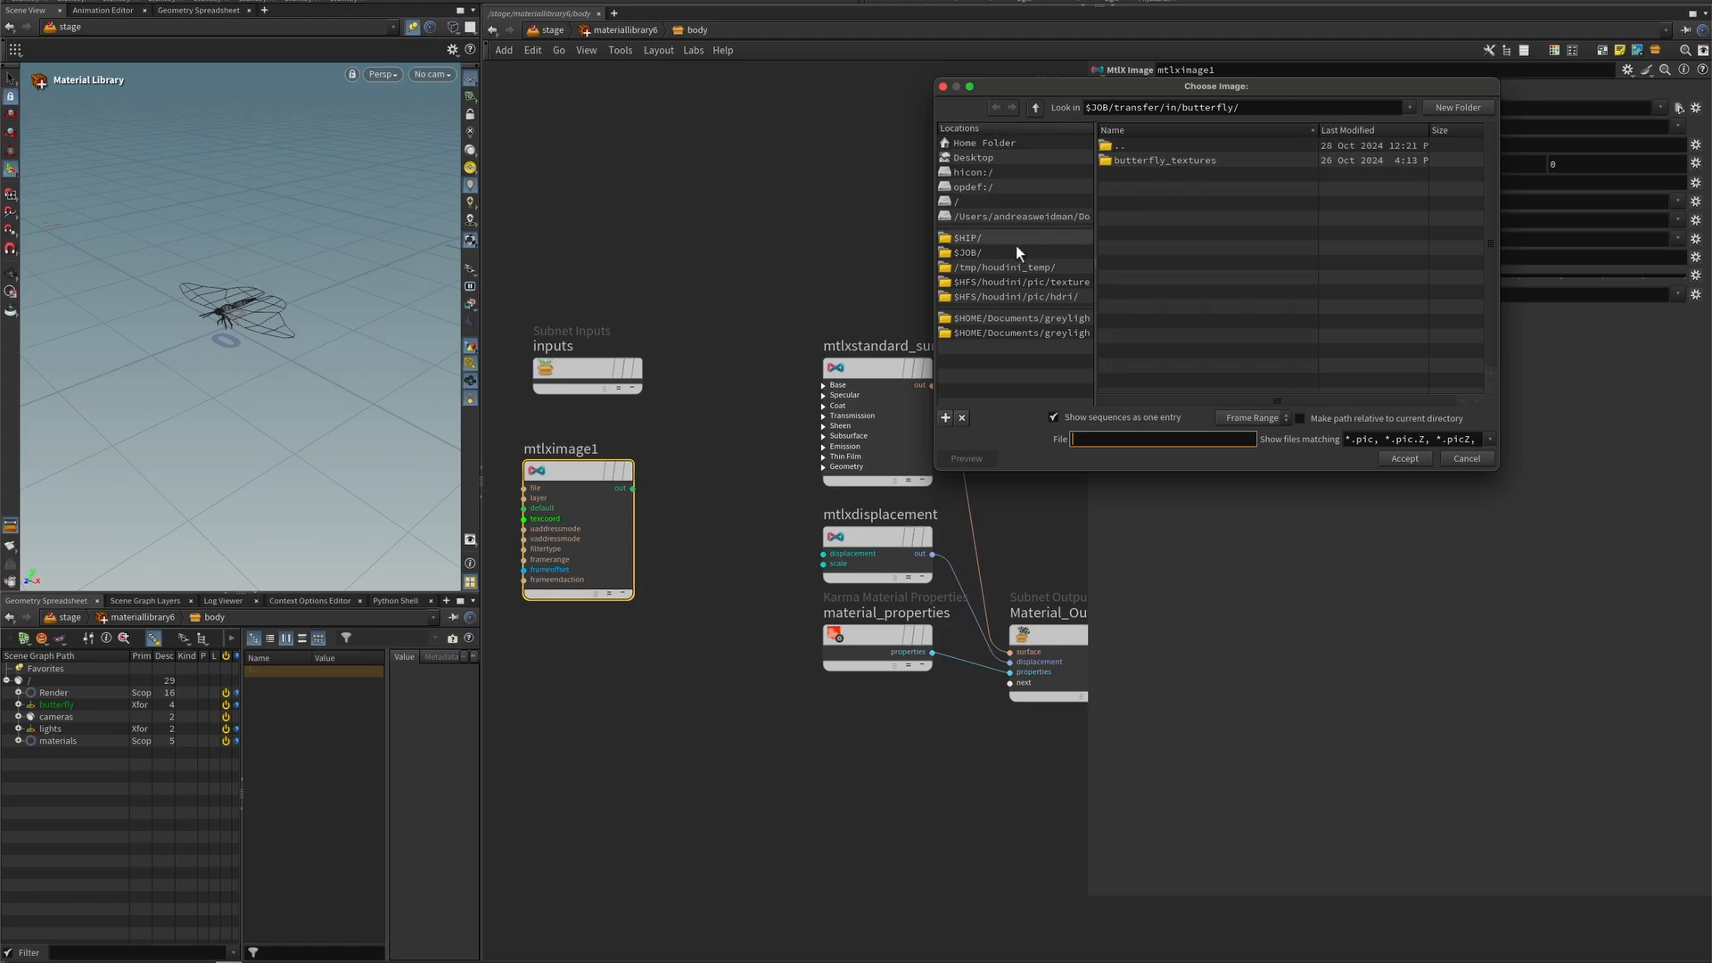
pyautogui.click(975, 253)
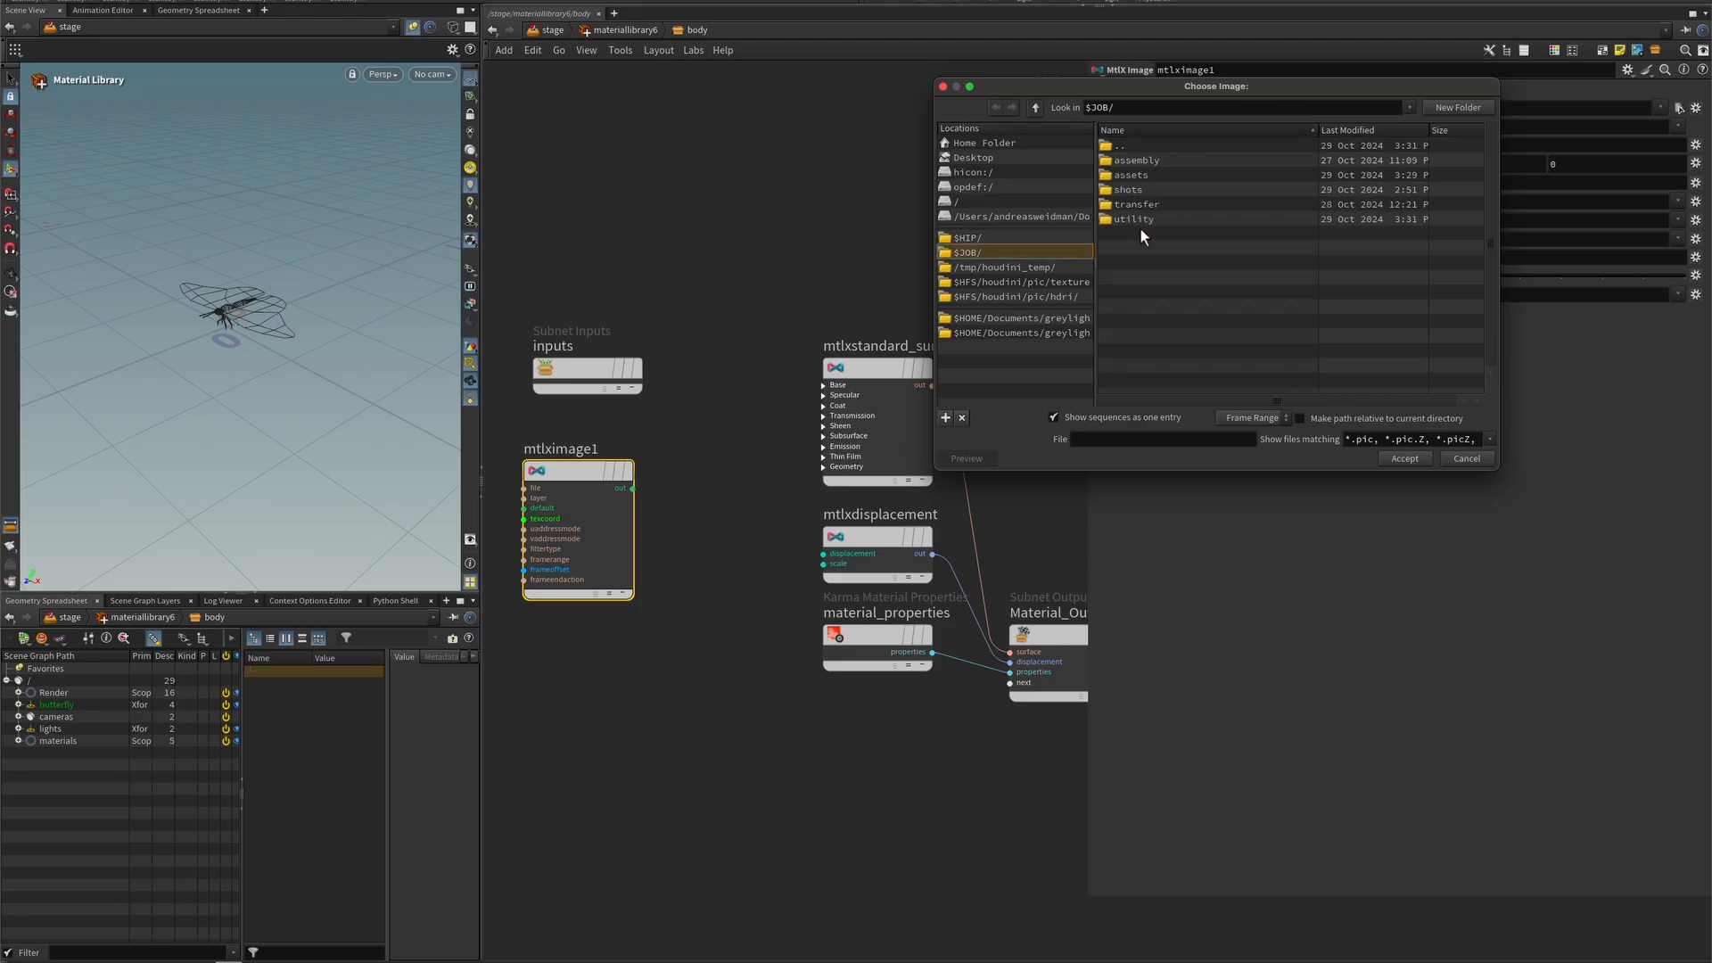
pyautogui.click(1167, 207)
pyautogui.click(1143, 159)
pyautogui.click(1172, 163)
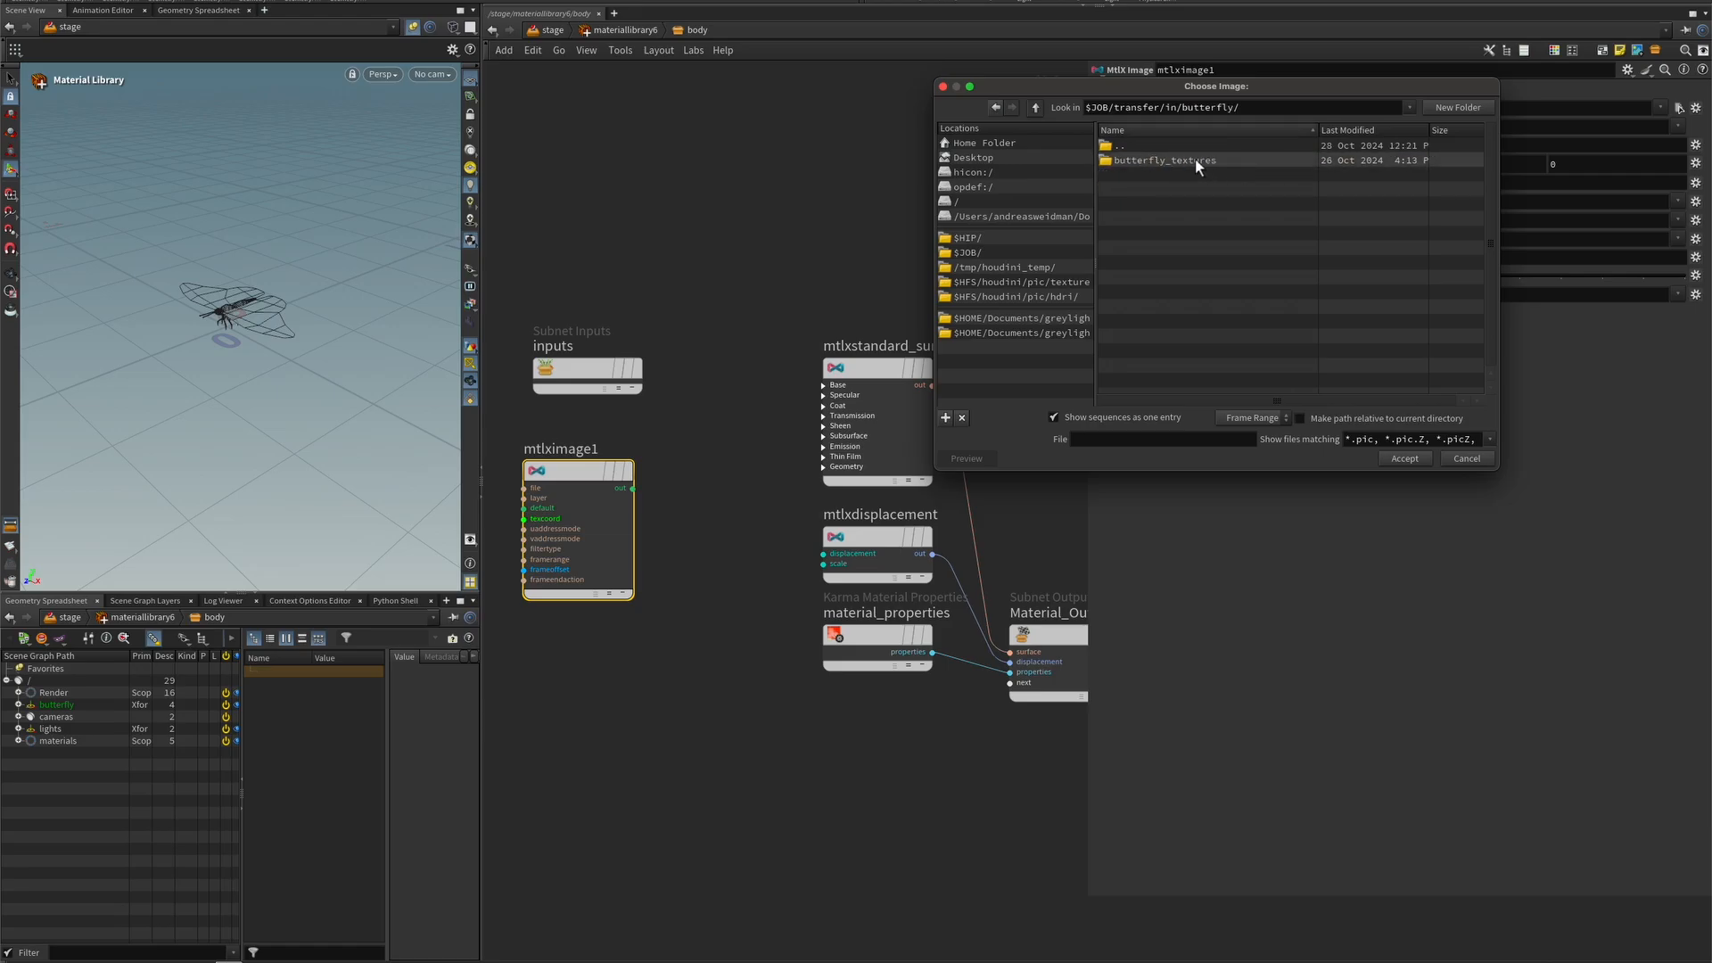
pyautogui.click(1195, 159)
pyautogui.click(1157, 161)
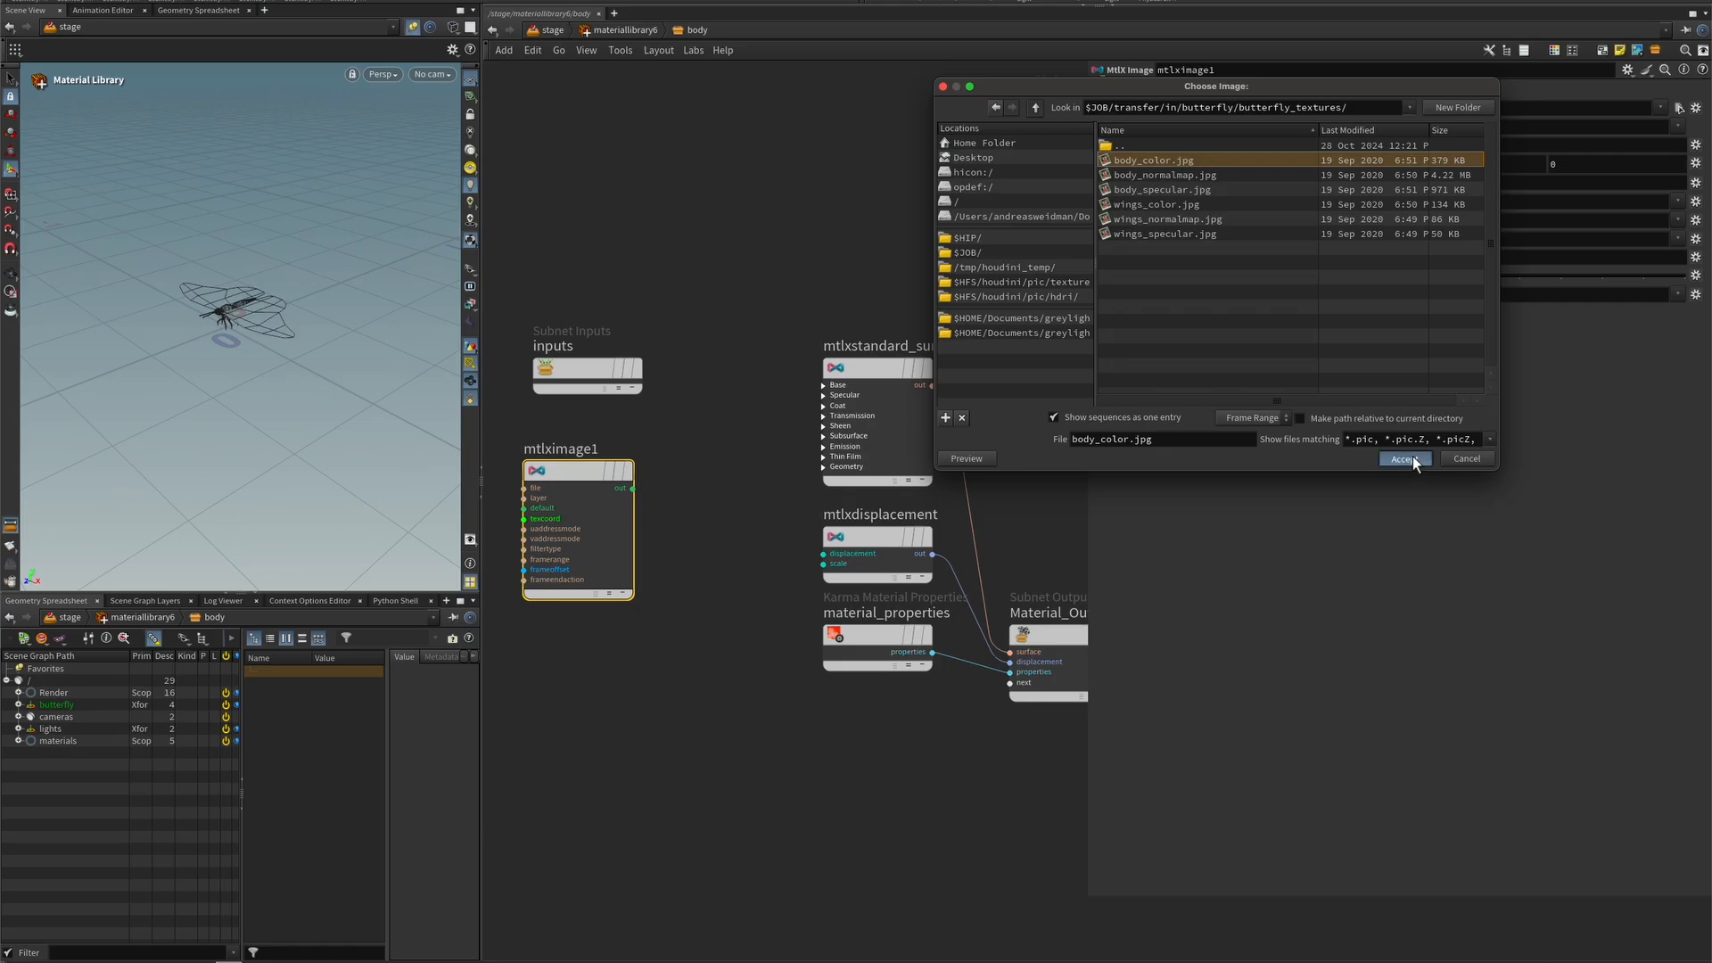
pyautogui.click(1406, 458)
pyautogui.click(634, 489)
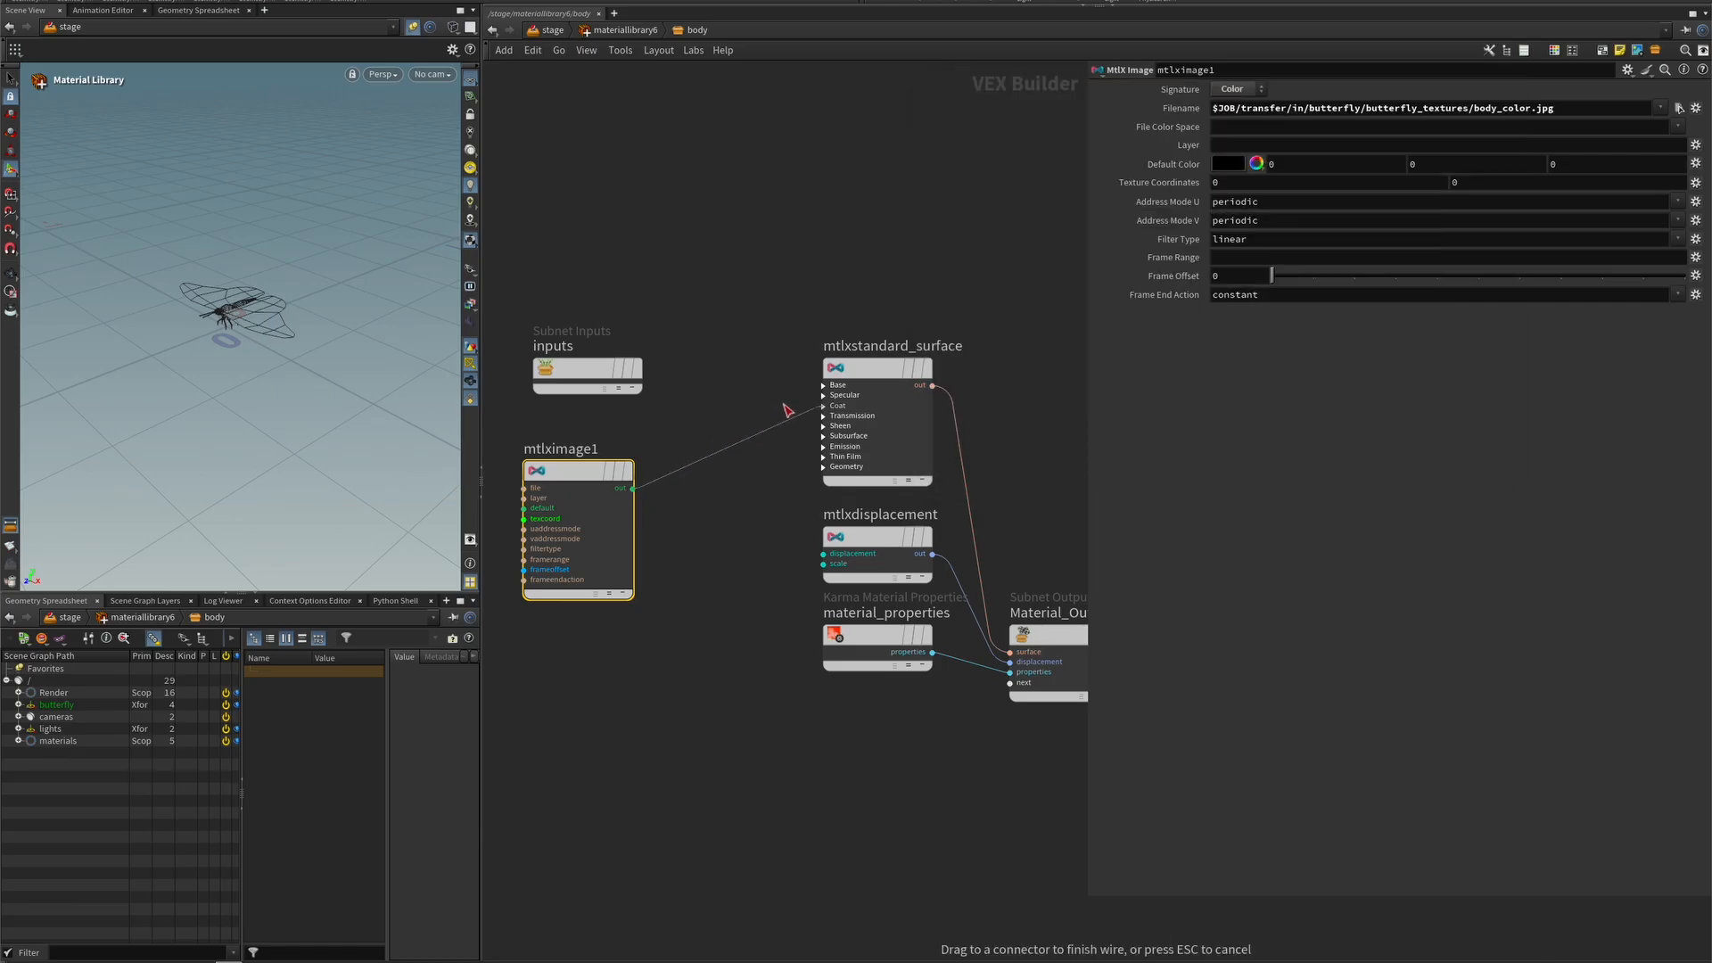
pyautogui.click(859, 418)
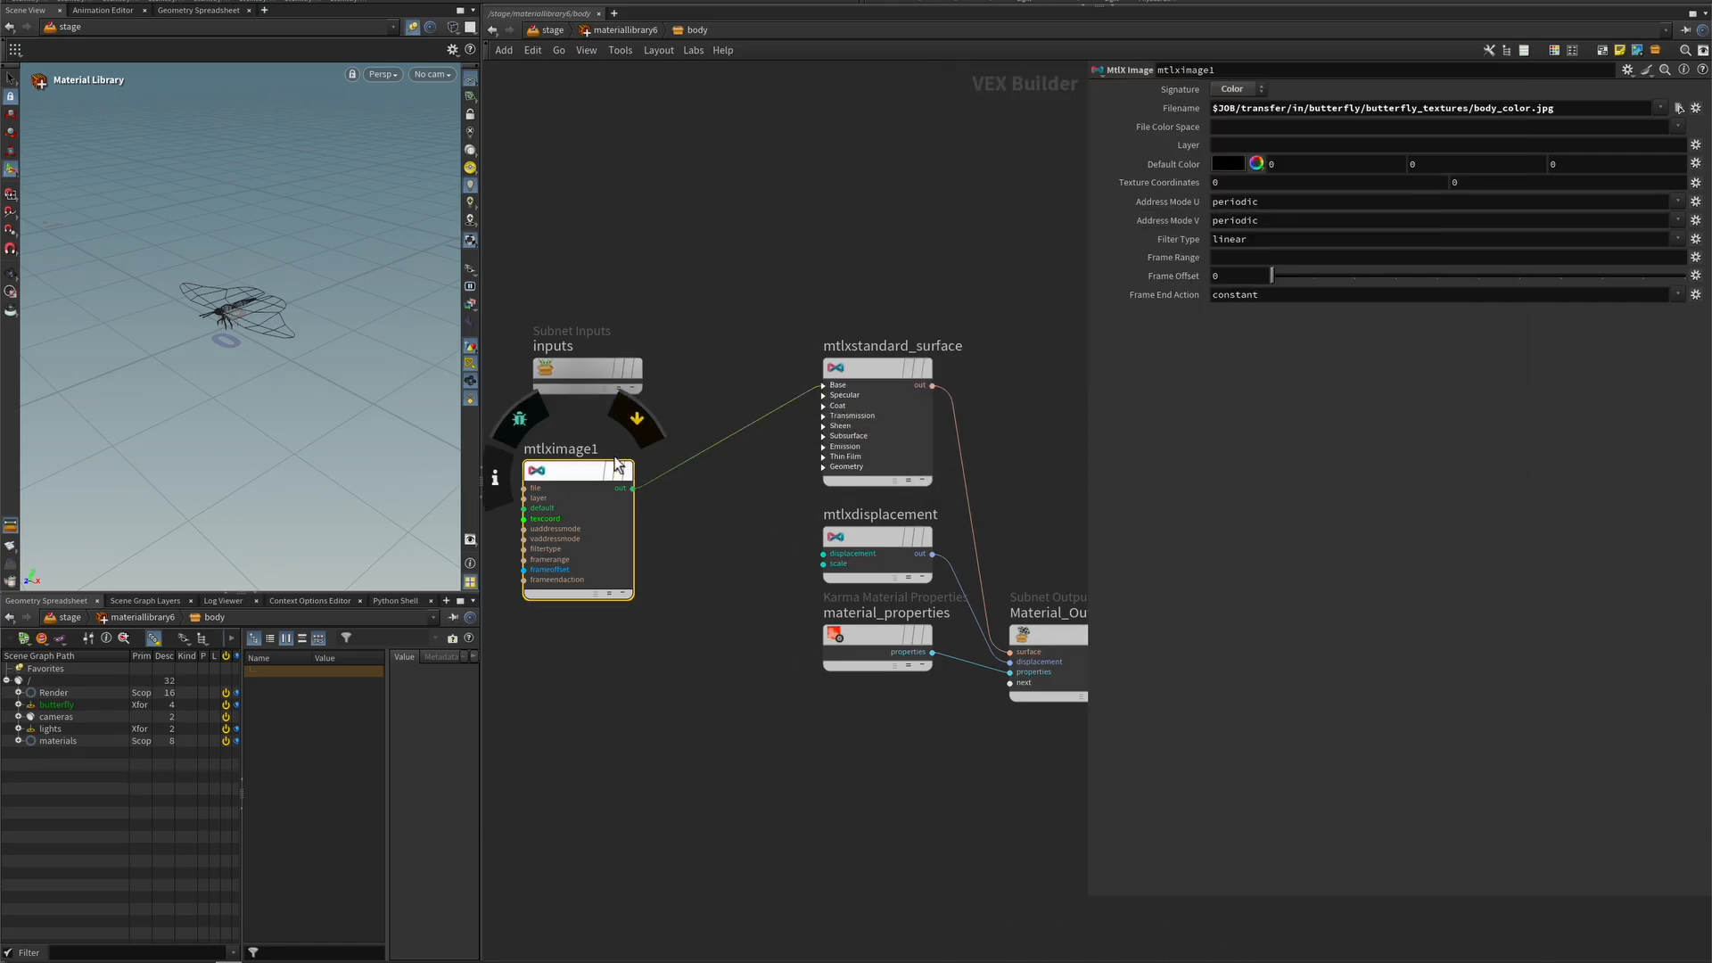
# - Duplicate the image node for body_specular.jpg and wire the copy into the Specular group of the standard surface
pyautogui.click(586, 667)
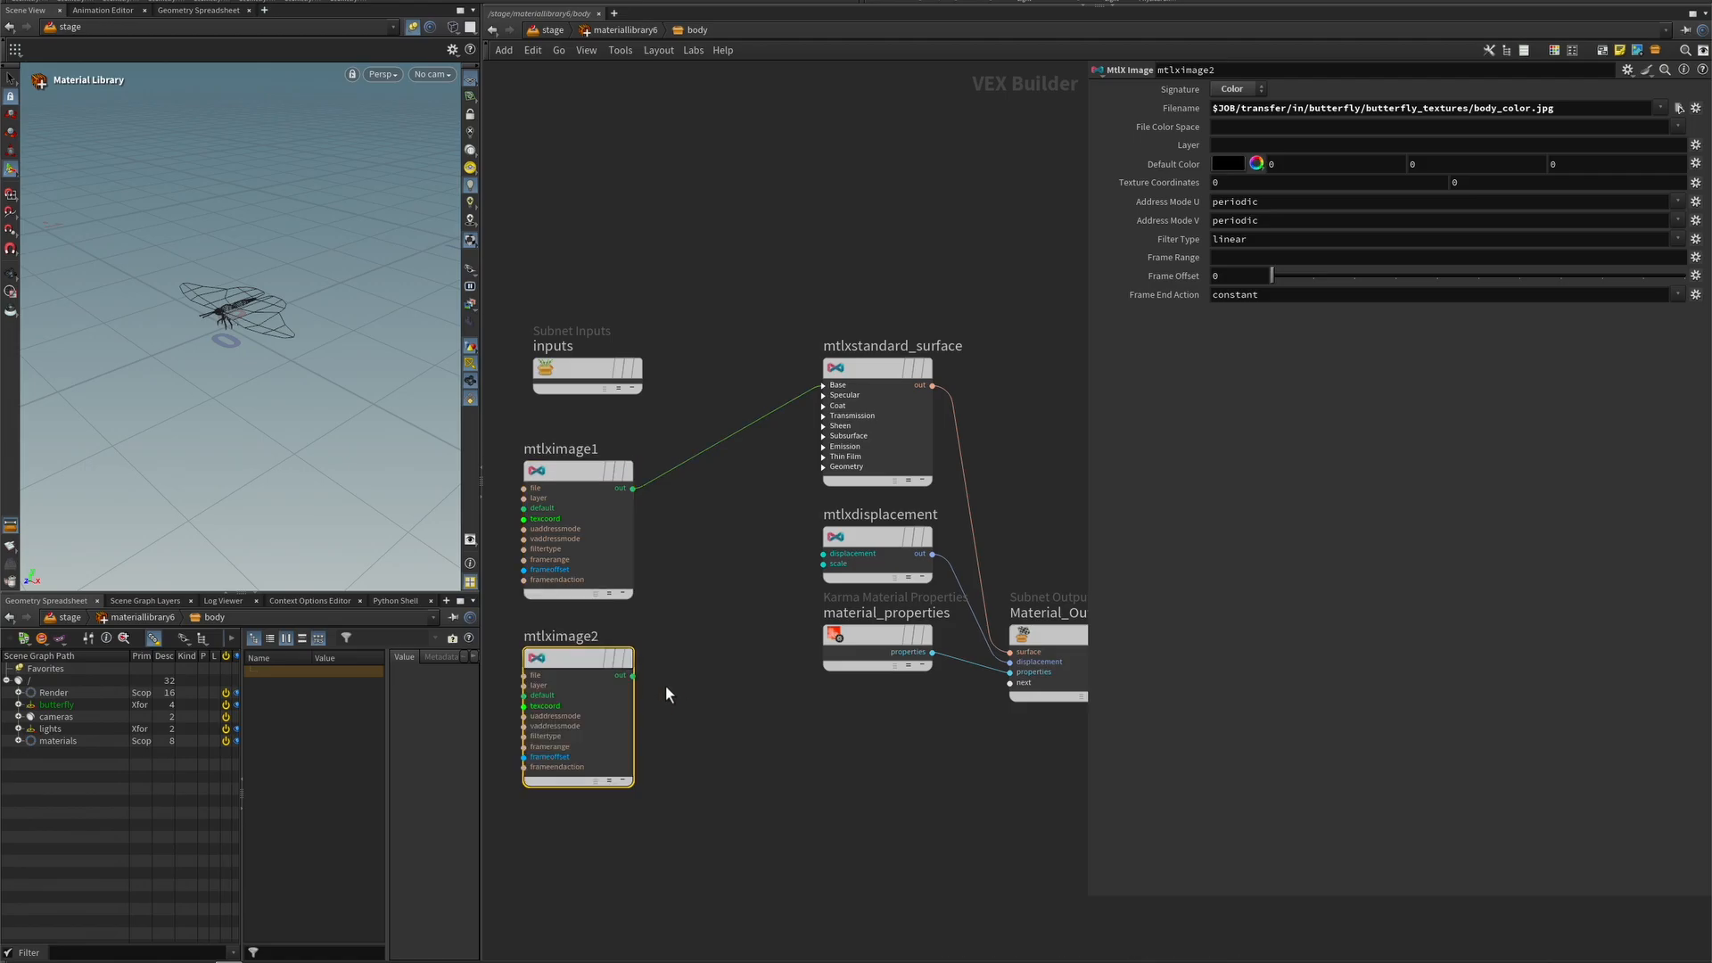
pyautogui.click(1678, 108)
pyautogui.click(1165, 189)
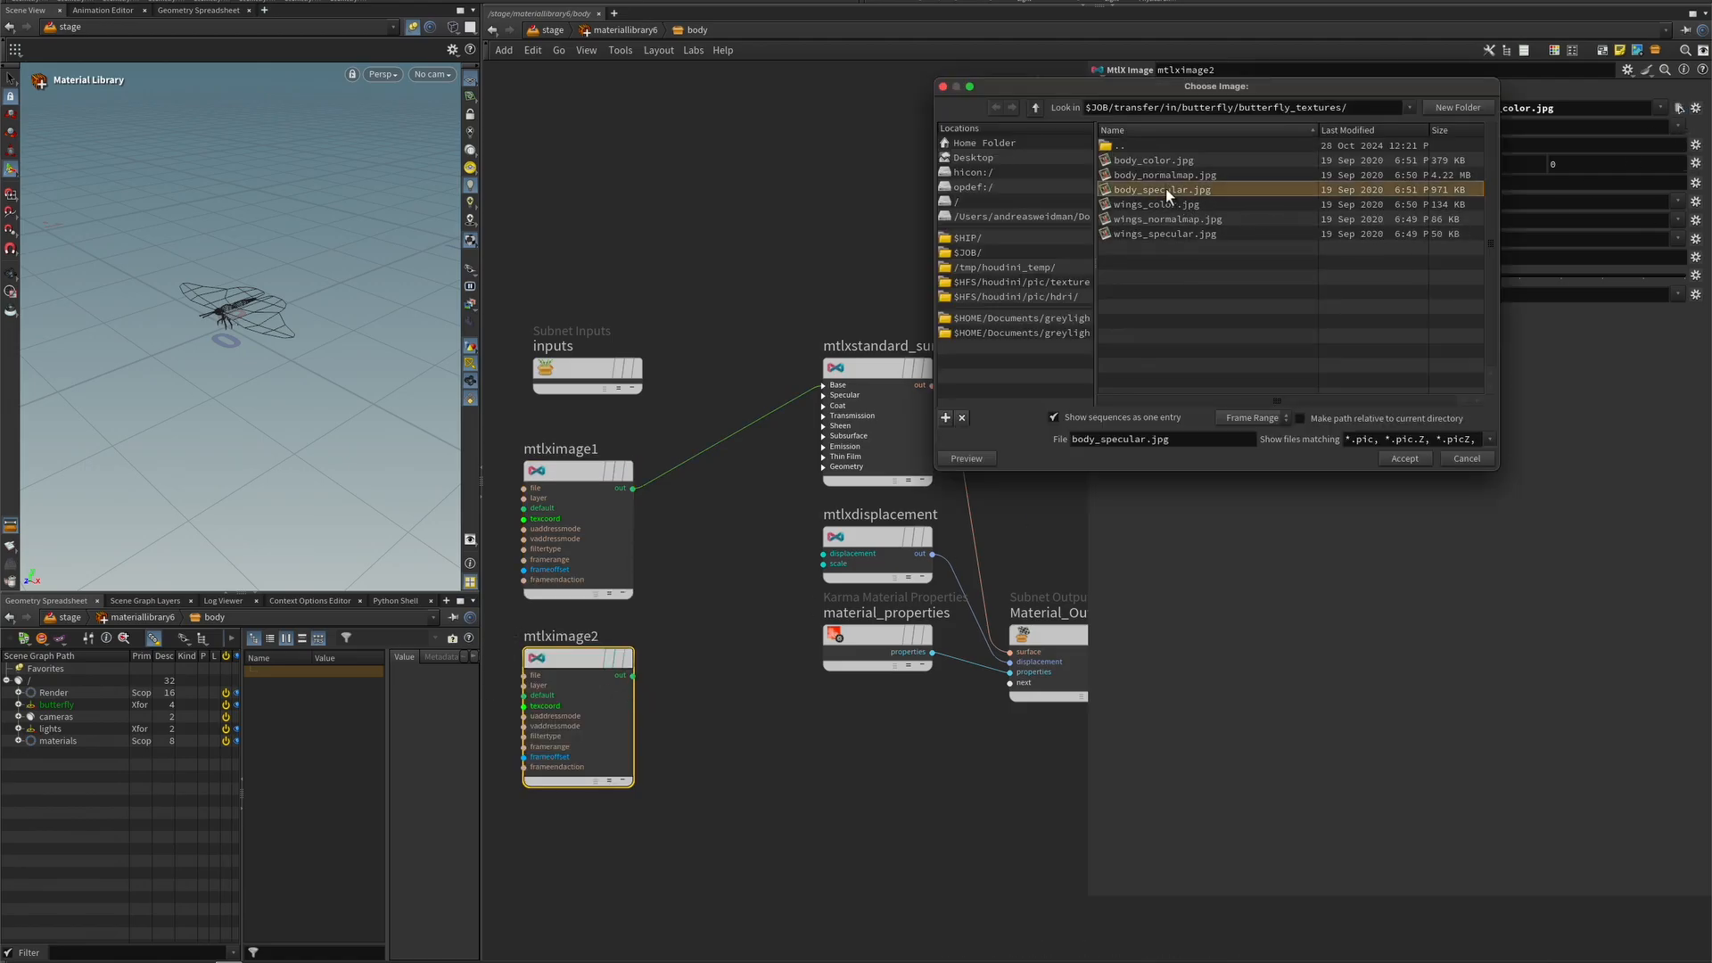
pyautogui.click(1395, 456)
pyautogui.moveTo(634, 675); pyautogui.dragTo(806, 394)
pyautogui.click(860, 420)
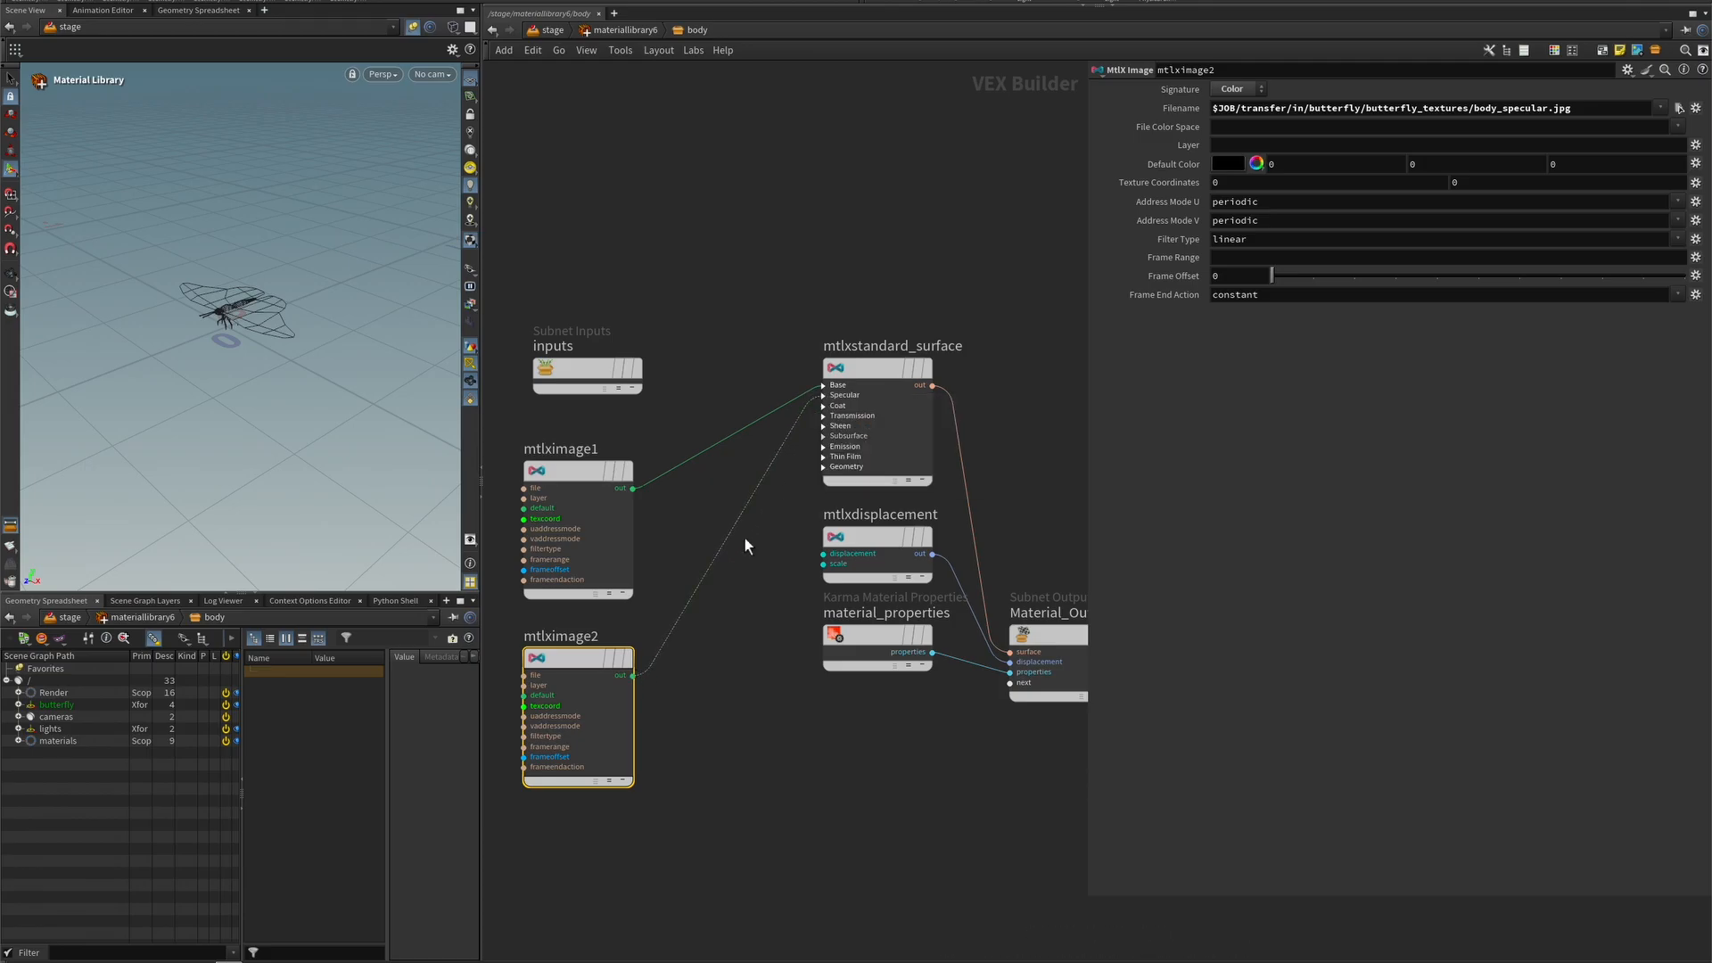
# - Add a third image node for body_normalmap.jpg, wired into the standard surface's Geometry group and aligned below the other two images
pyautogui.keyDown('alt'); pyautogui.moveTo(585, 660); pyautogui.dragTo(854, 537); pyautogui.keyUp('alt')
pyautogui.click(853, 538)
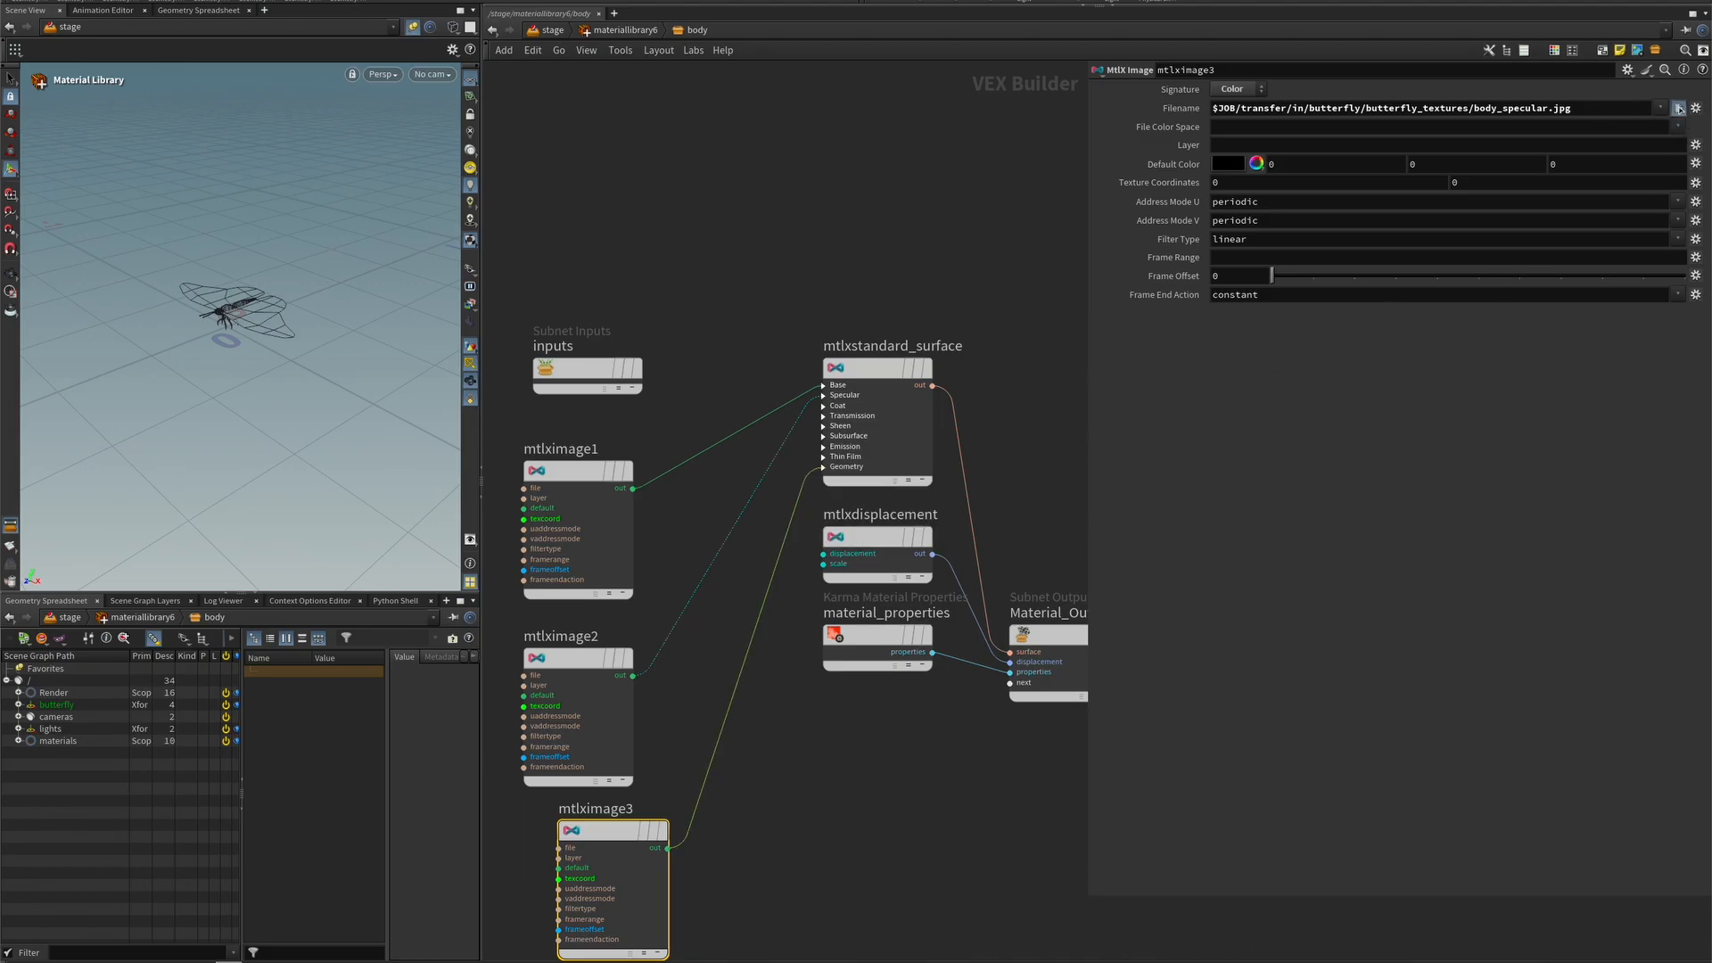
pyautogui.click(1679, 108)
pyautogui.click(1185, 176)
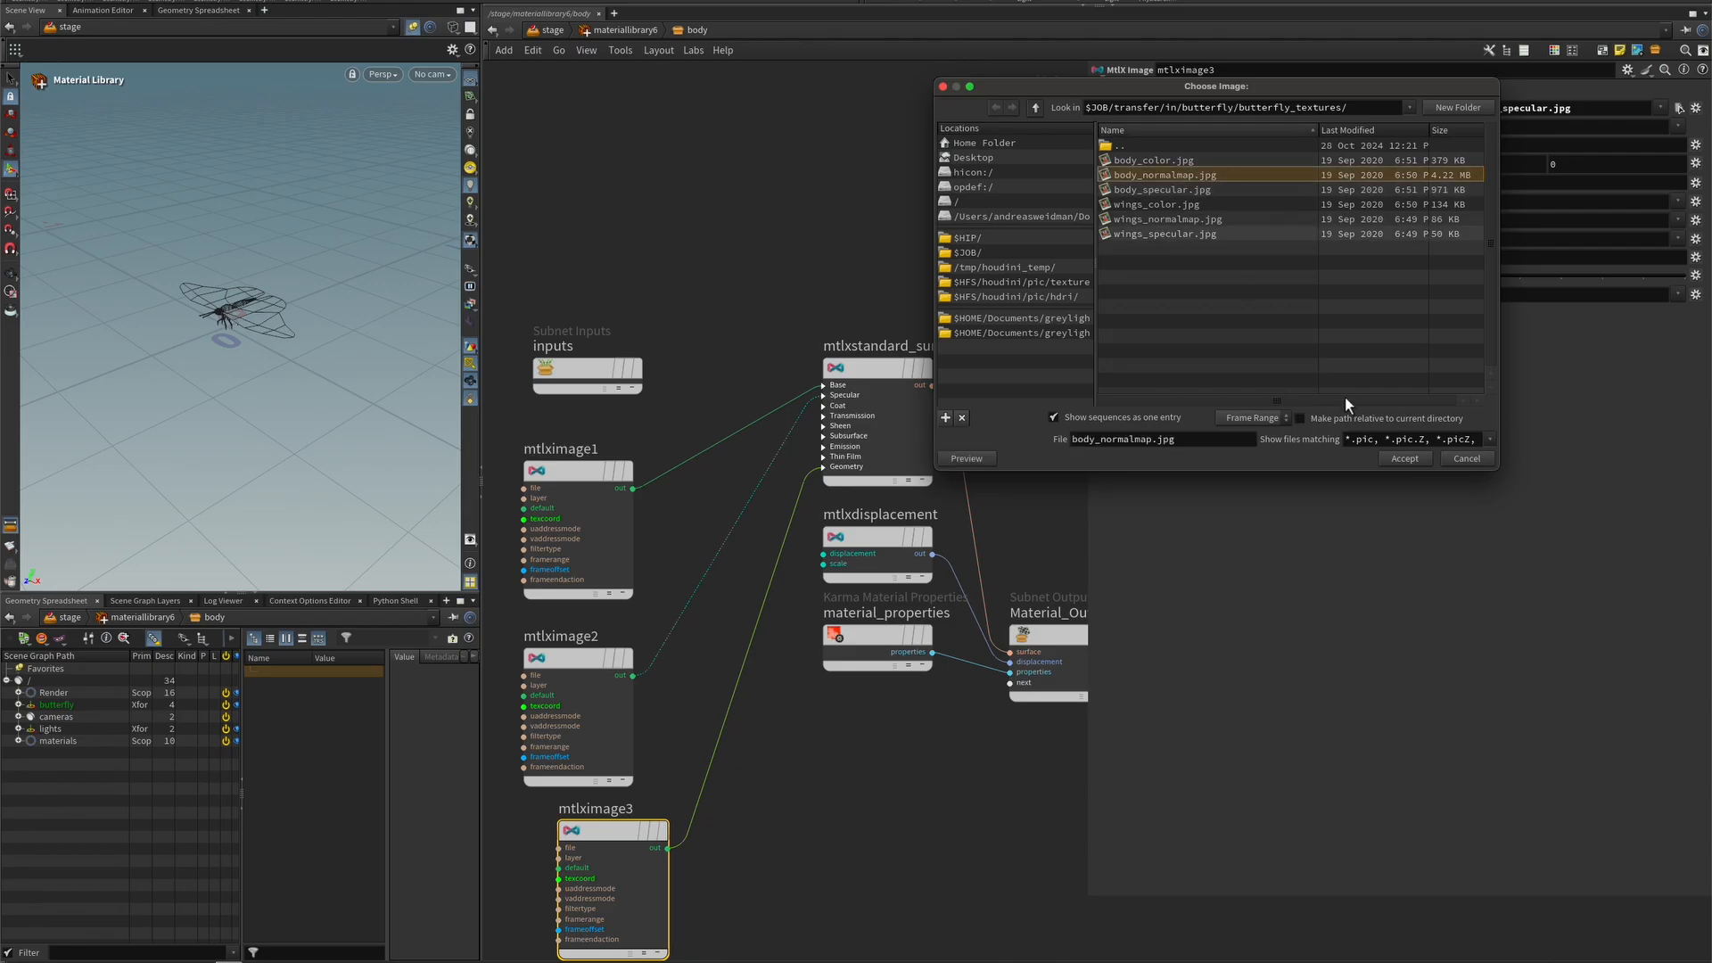
pyautogui.click(1404, 458)
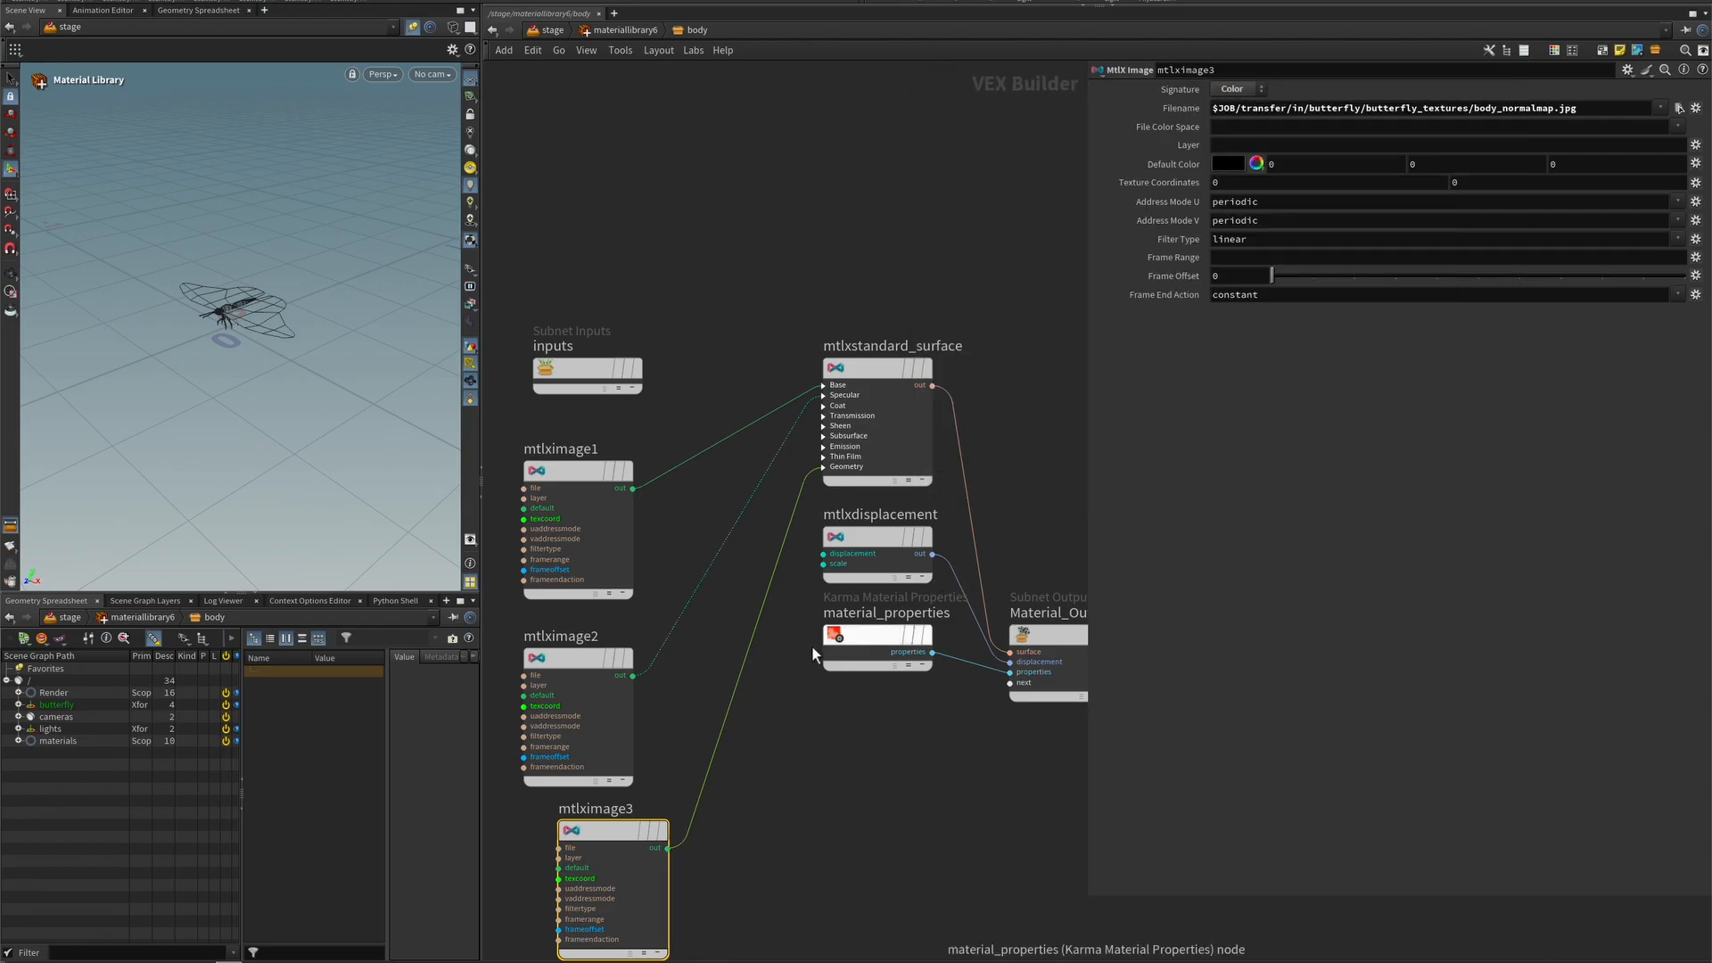
pyautogui.moveTo(611, 833); pyautogui.dragTo(578, 829)
# - Insert a MtlX Normalmap node between the normal map image and the standard surface's Geometry group, placing it beside the image
pyautogui.click(771, 792)
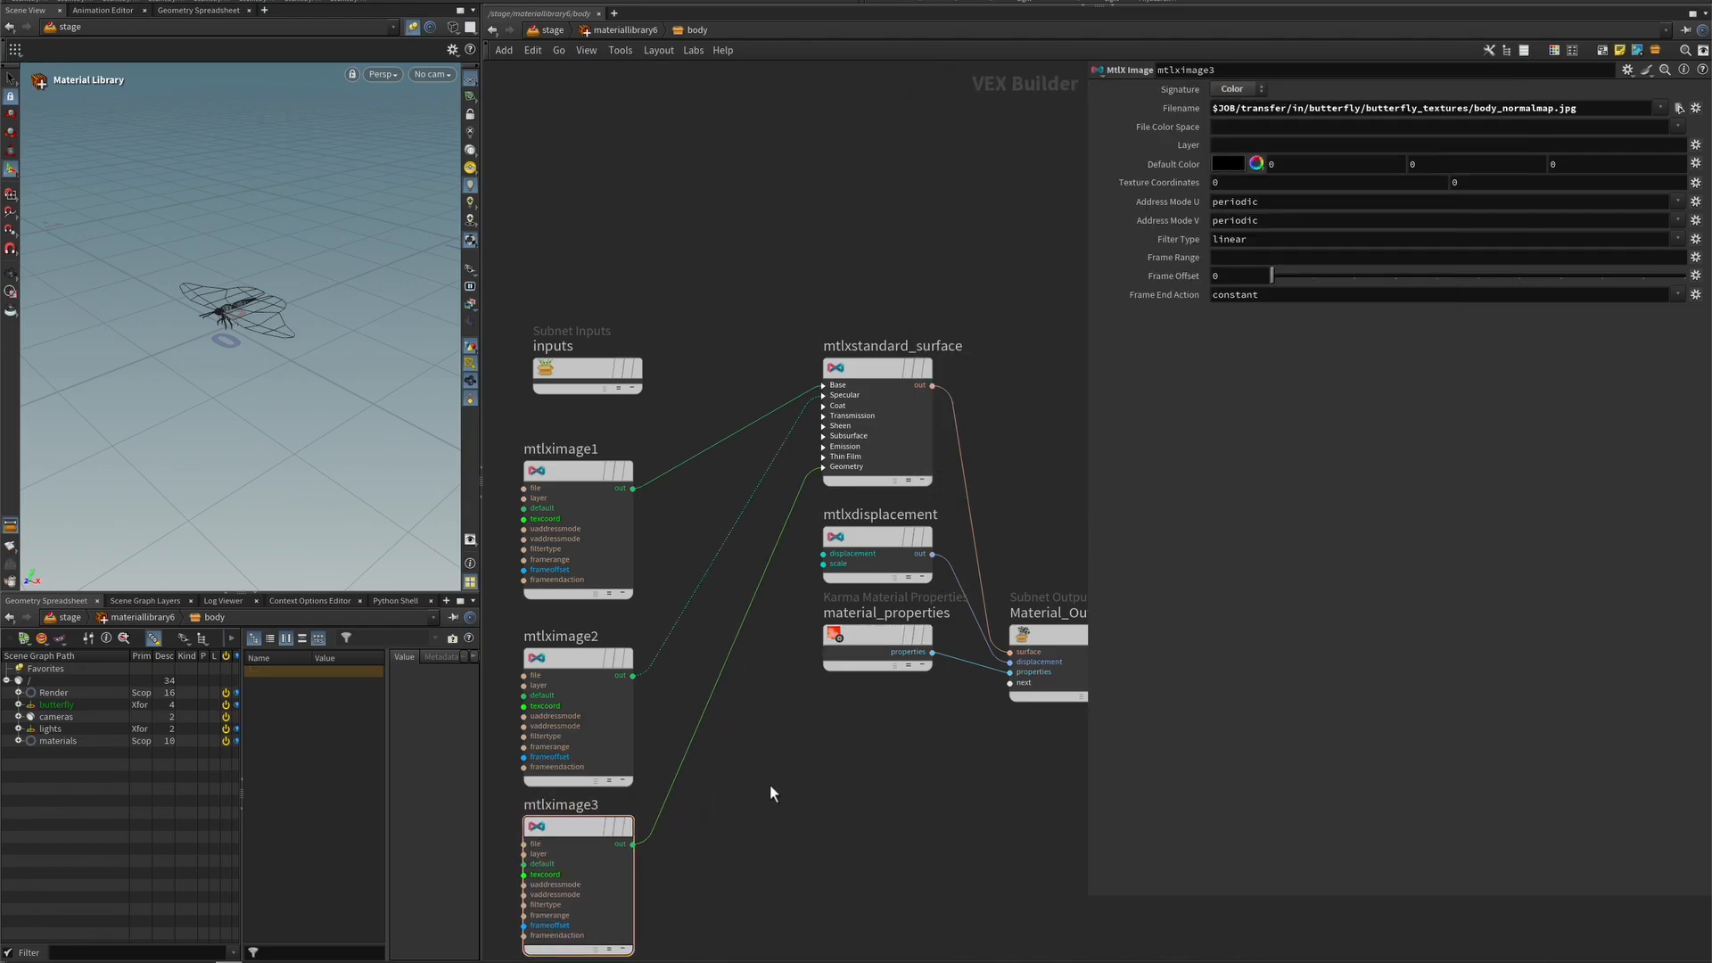
pyautogui.press('Tab')
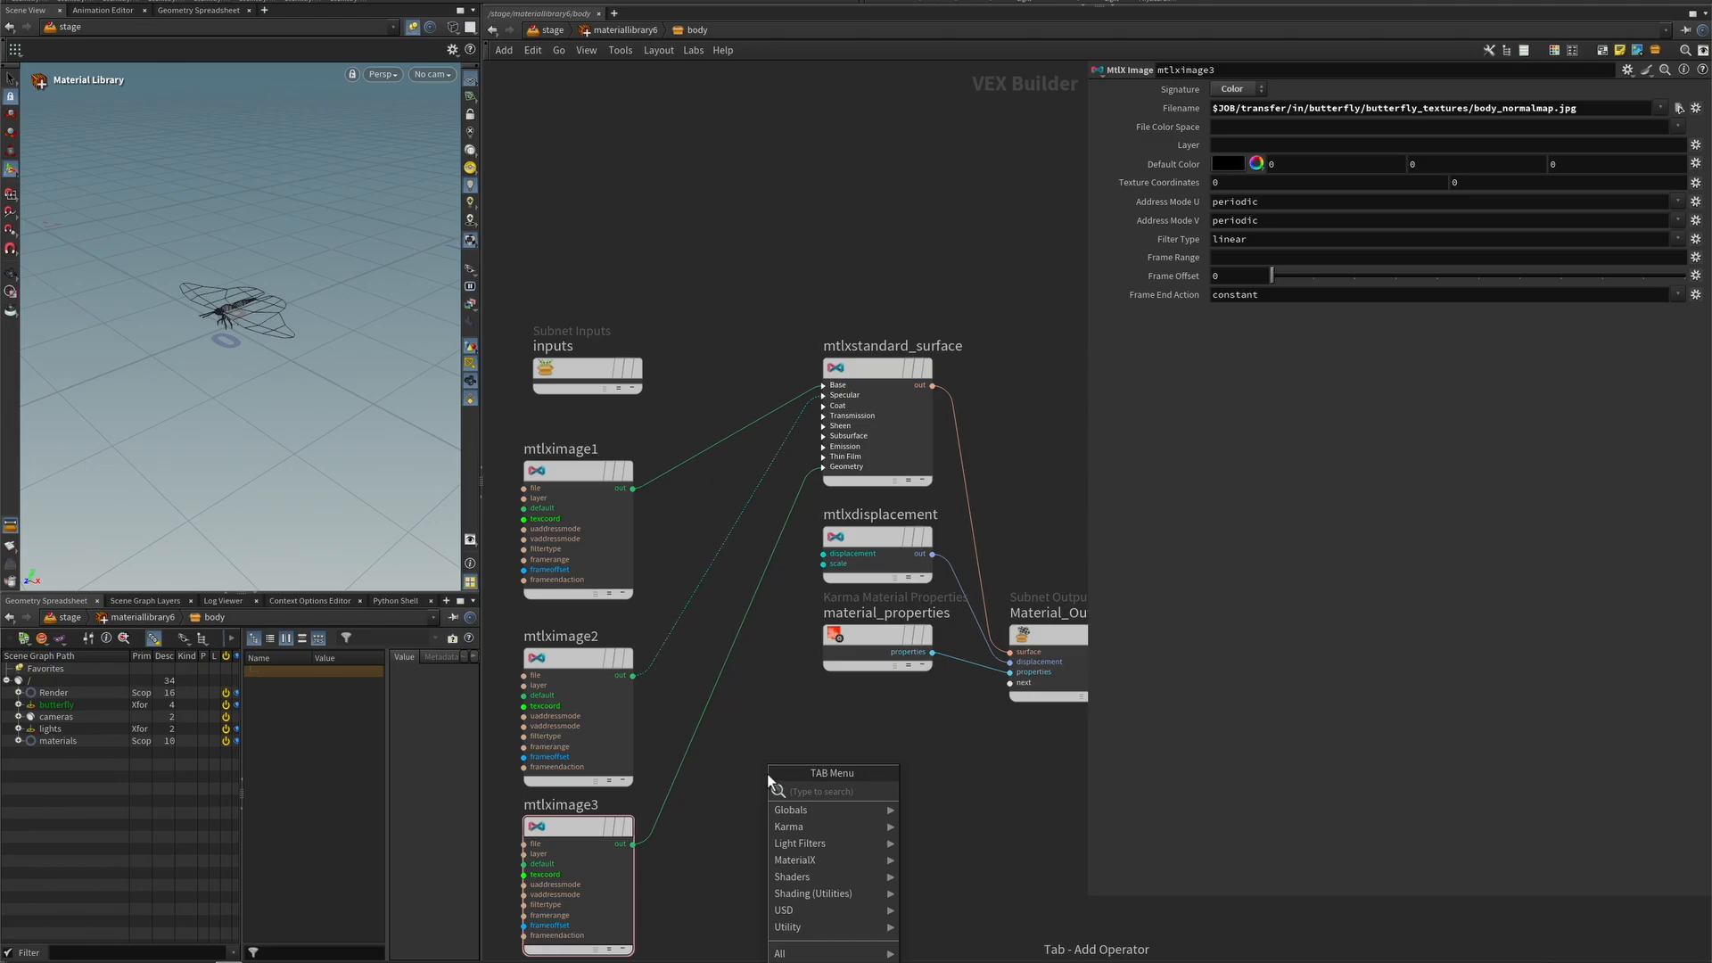
pyautogui.write('m')
pyautogui.press('BackSpace')
pyautogui.write('norm')
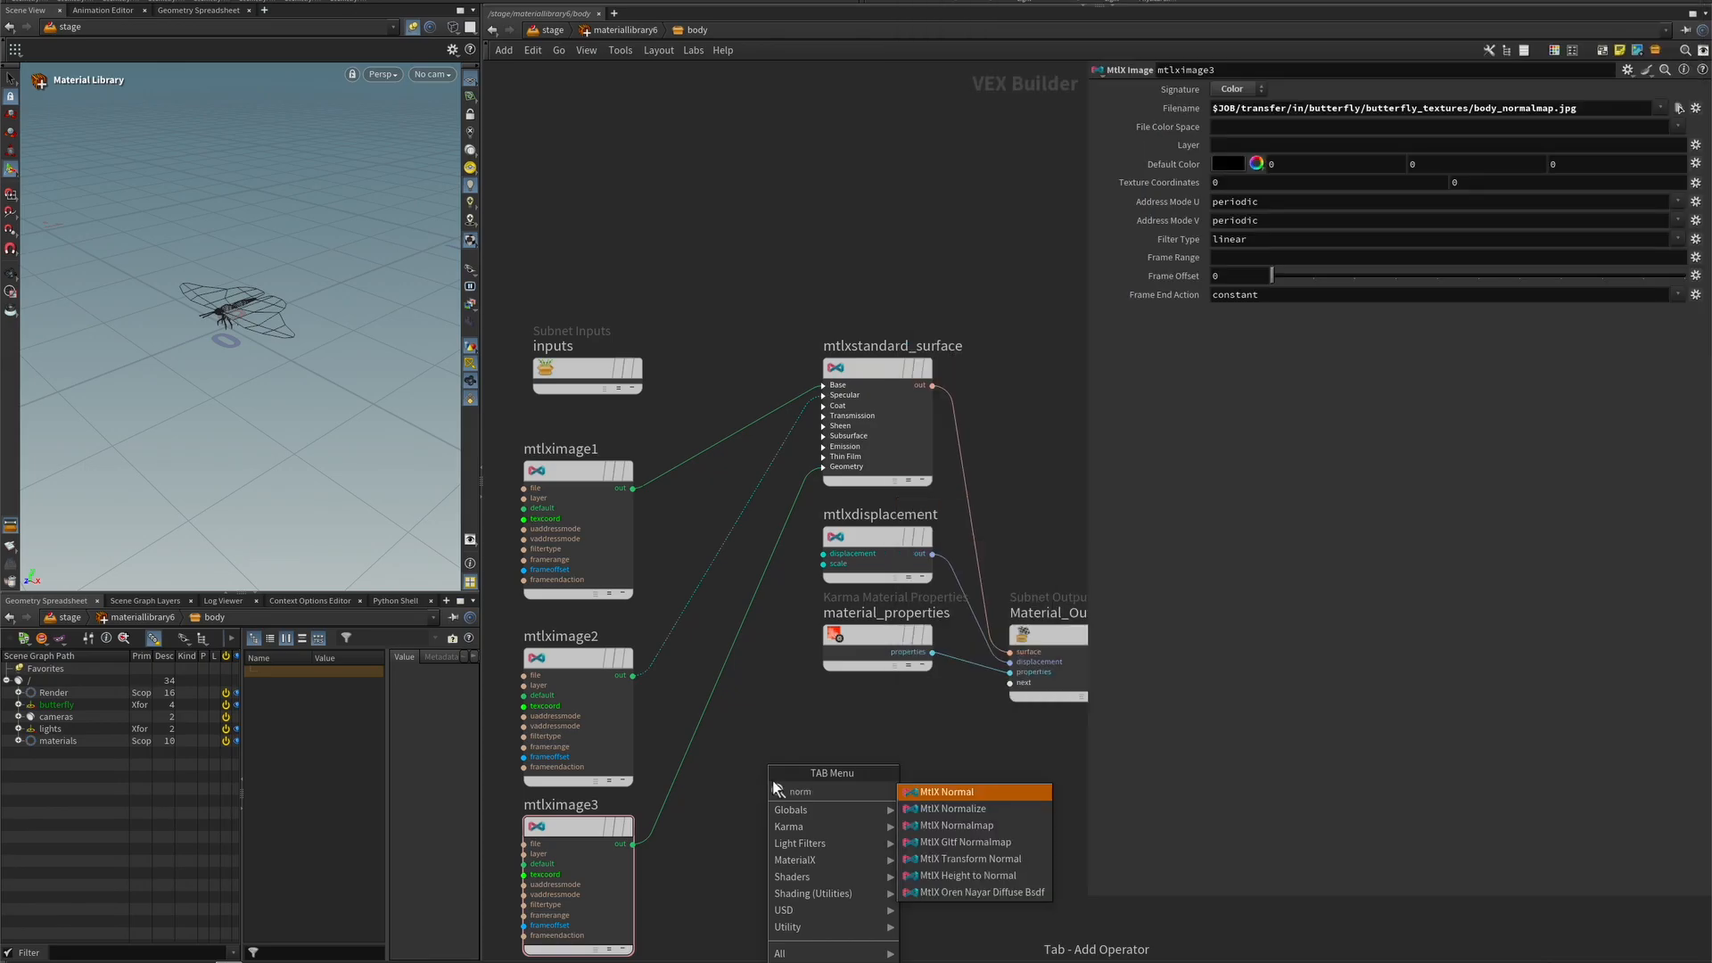
pyautogui.press('Down')
pyautogui.press('Down')
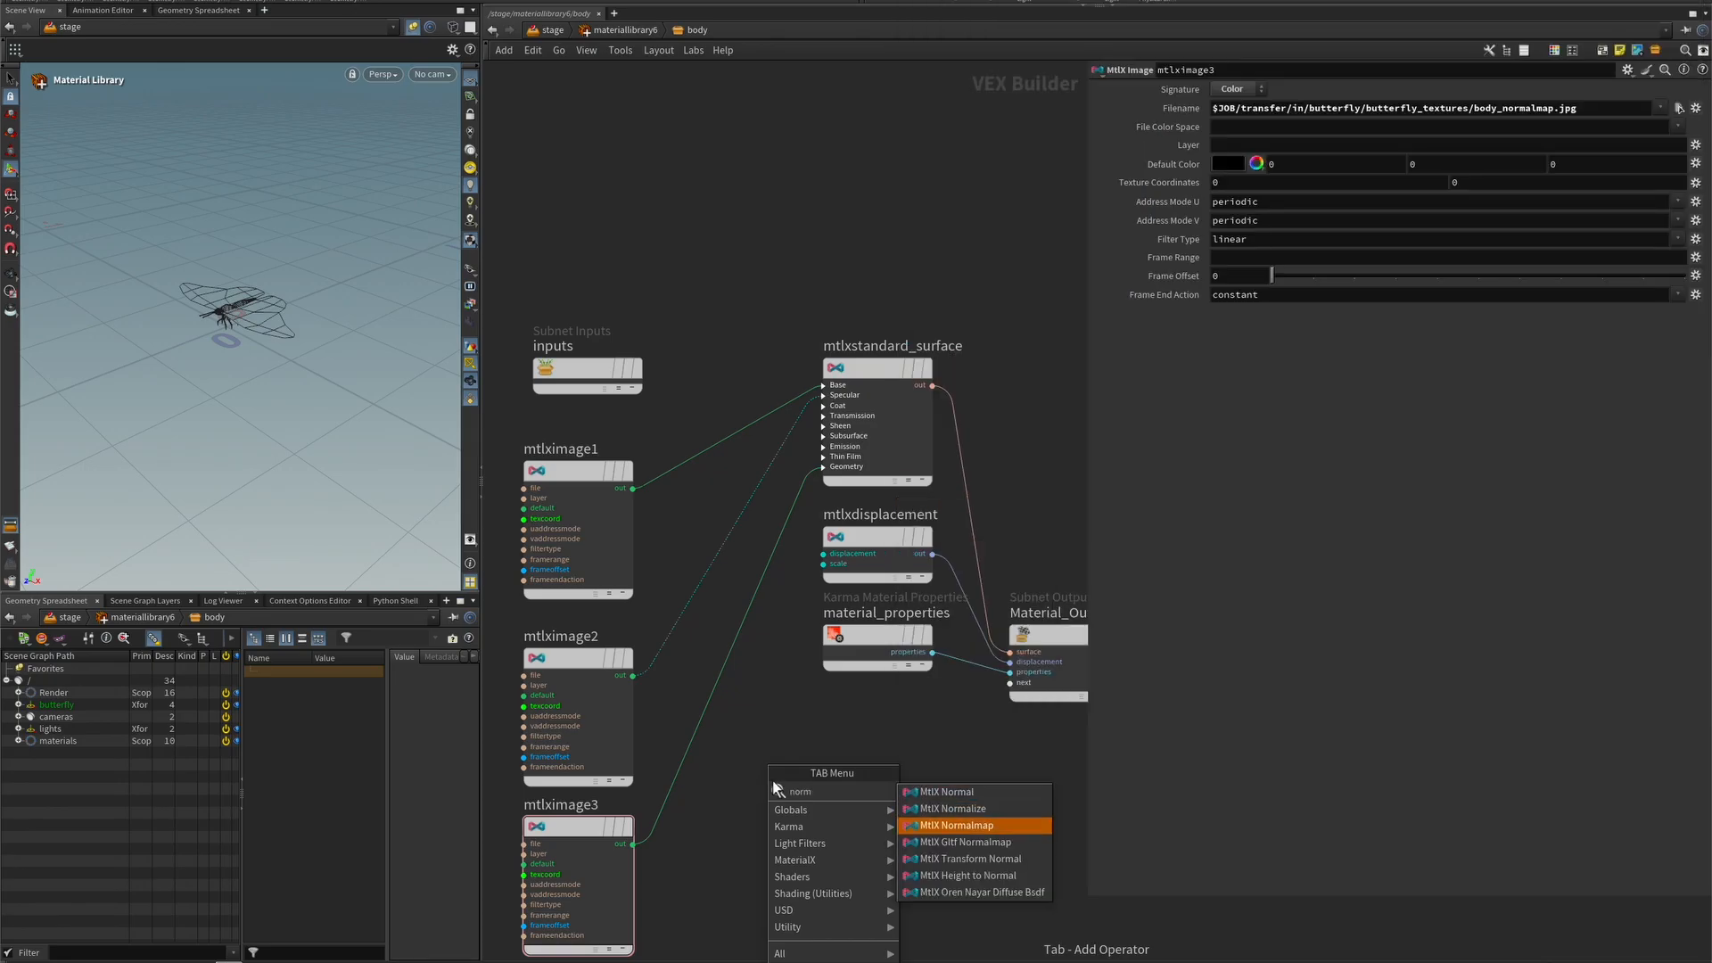
pyautogui.press('Return')
pyautogui.click(722, 673)
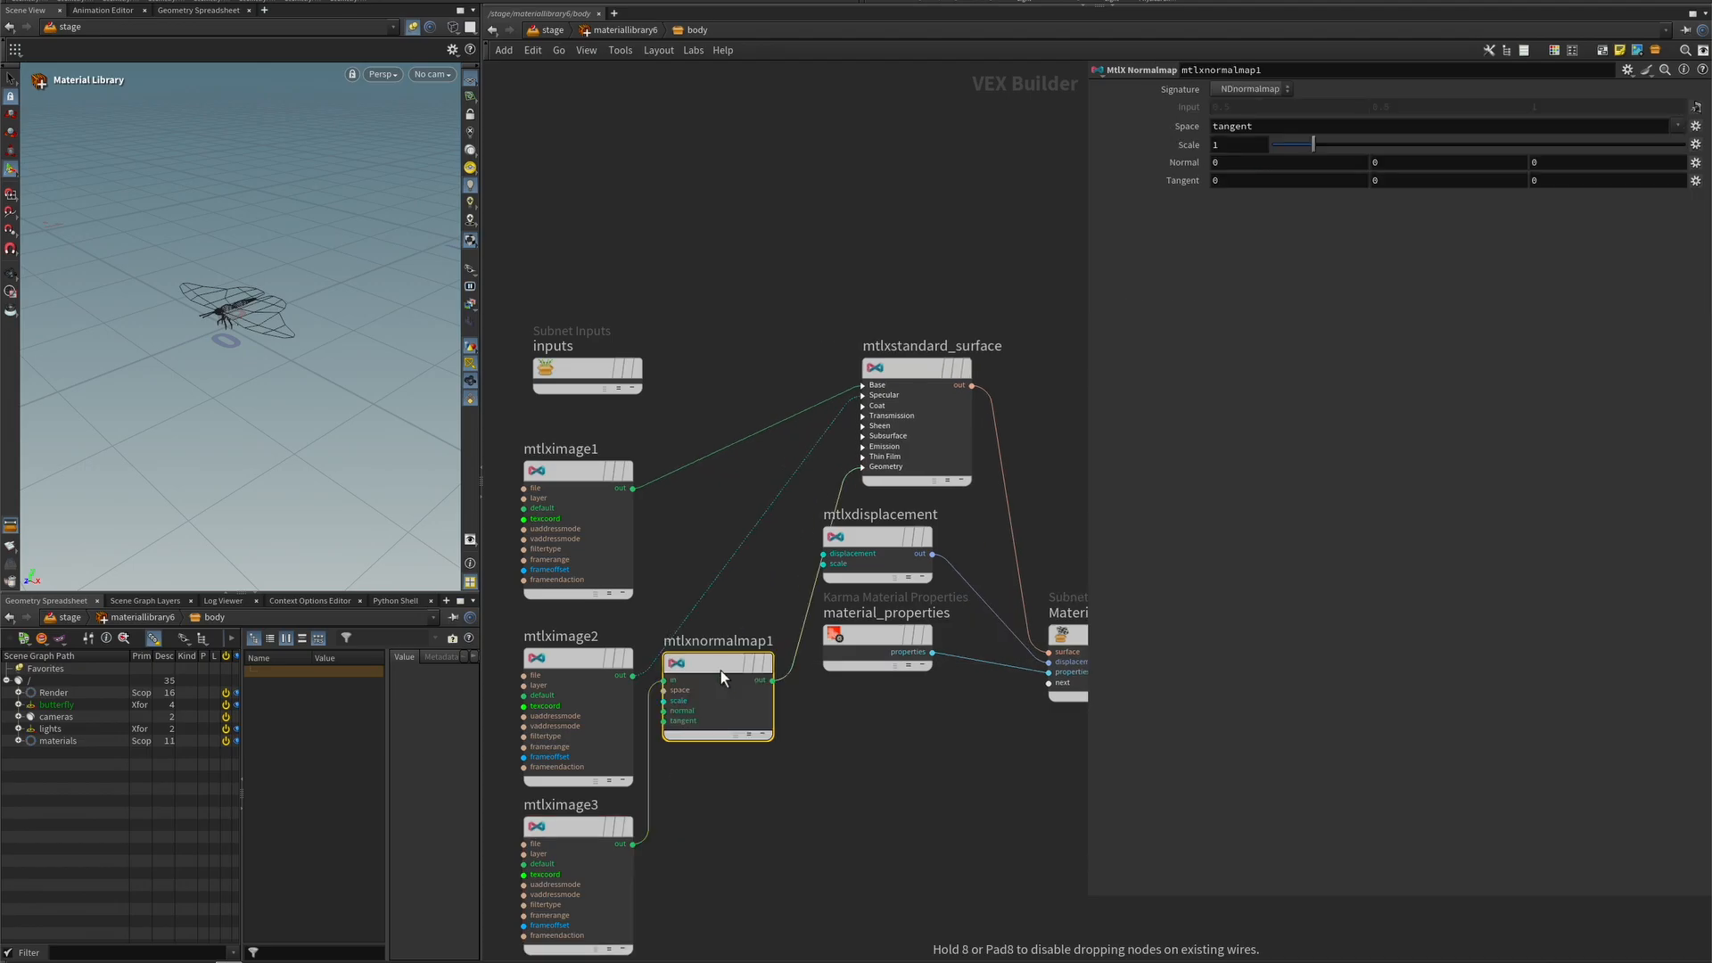
pyautogui.moveTo(722, 665); pyautogui.dragTo(692, 781)
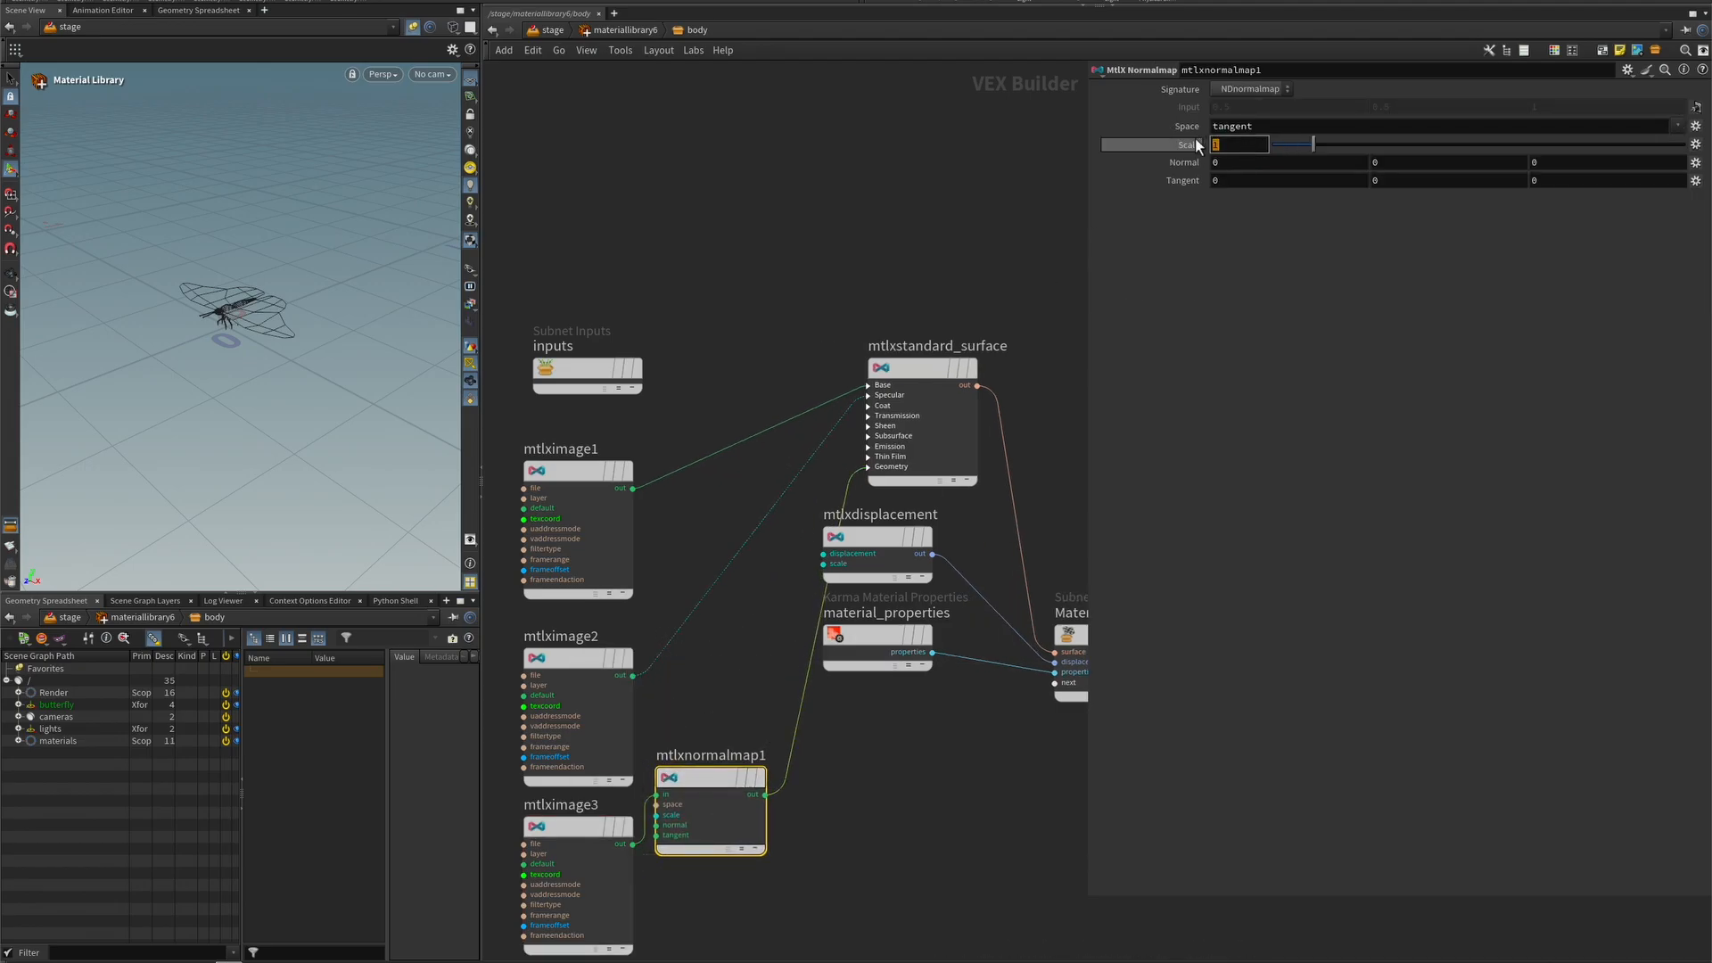
# - Set the normal map node's Scale to .05 and move the node slightly down beside the third image
pyautogui.press('BackSpace')
pyautogui.write('.05')
pyautogui.press('Return')
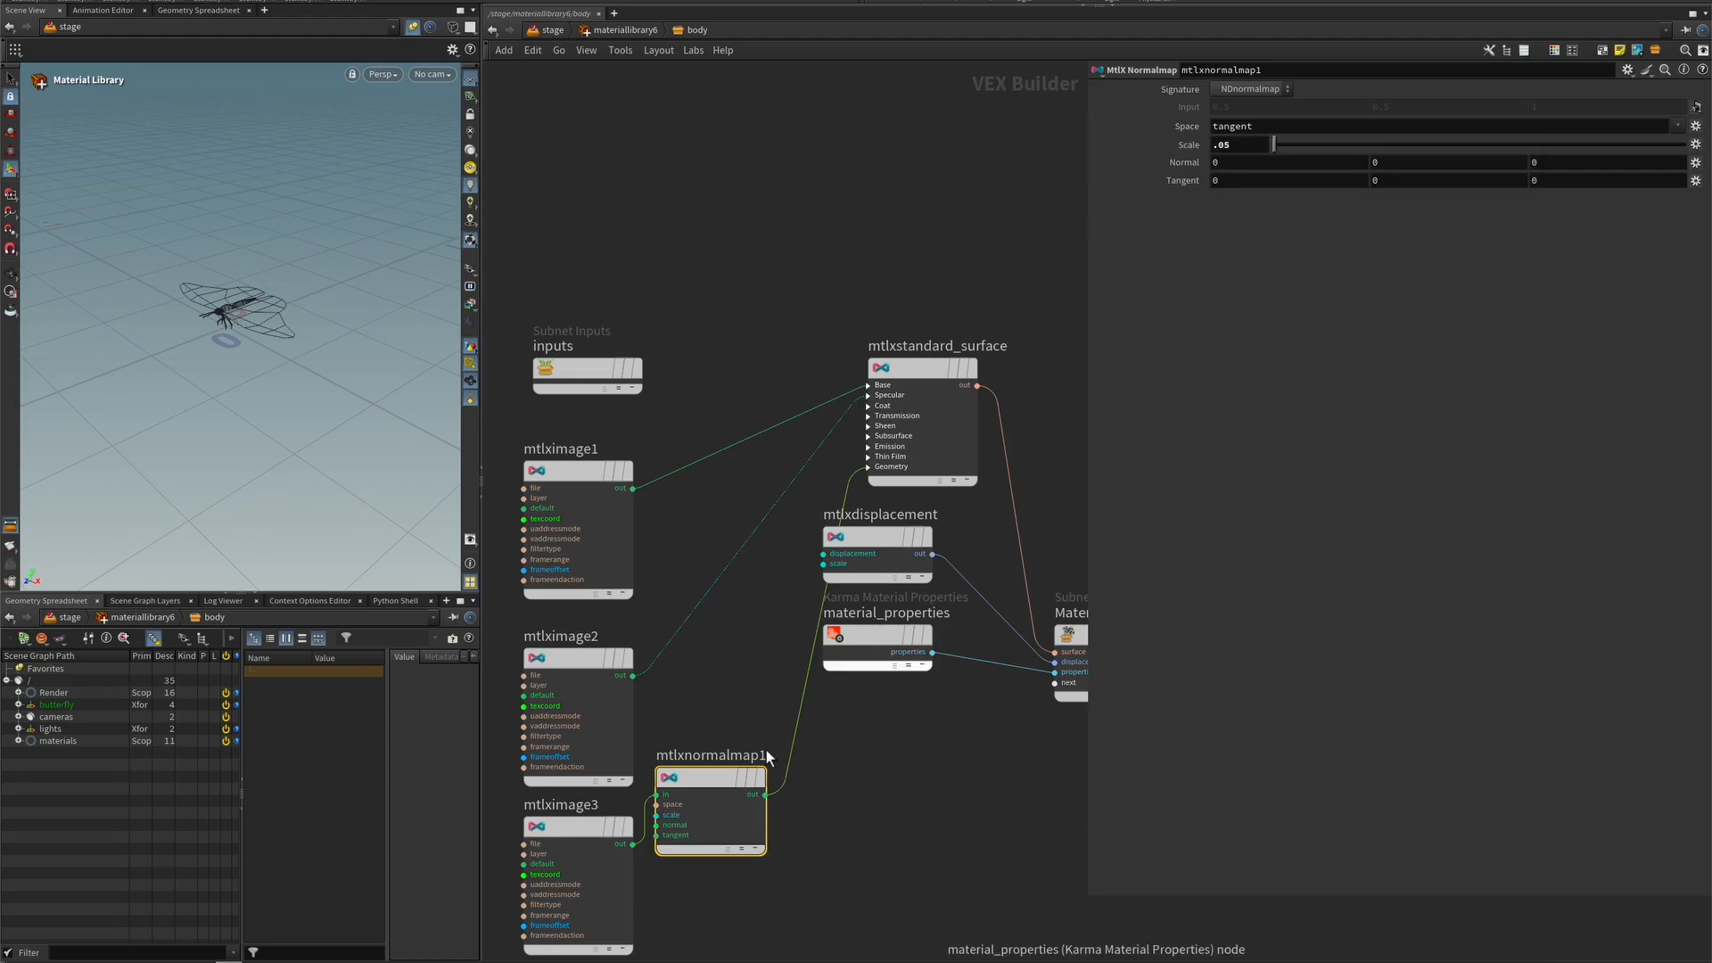
pyautogui.moveTo(710, 779); pyautogui.dragTo(717, 798)
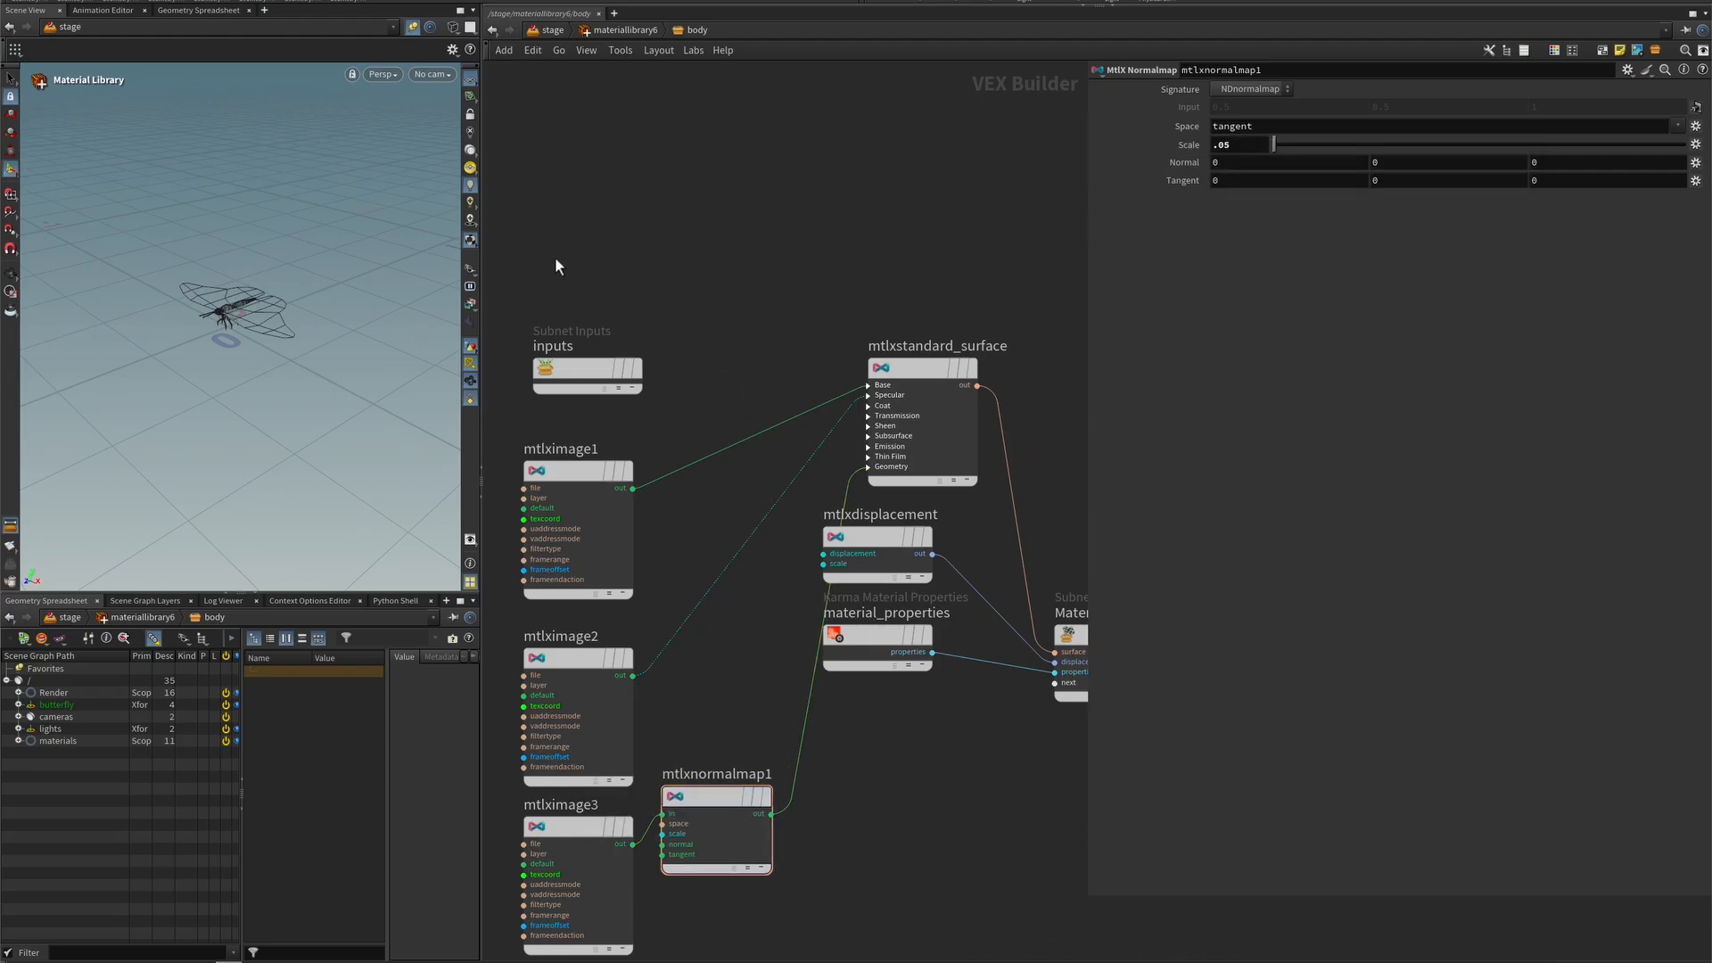
# - Return to the material library level, duplicate the body material and rename the copy wings
pyautogui.click(628, 30)
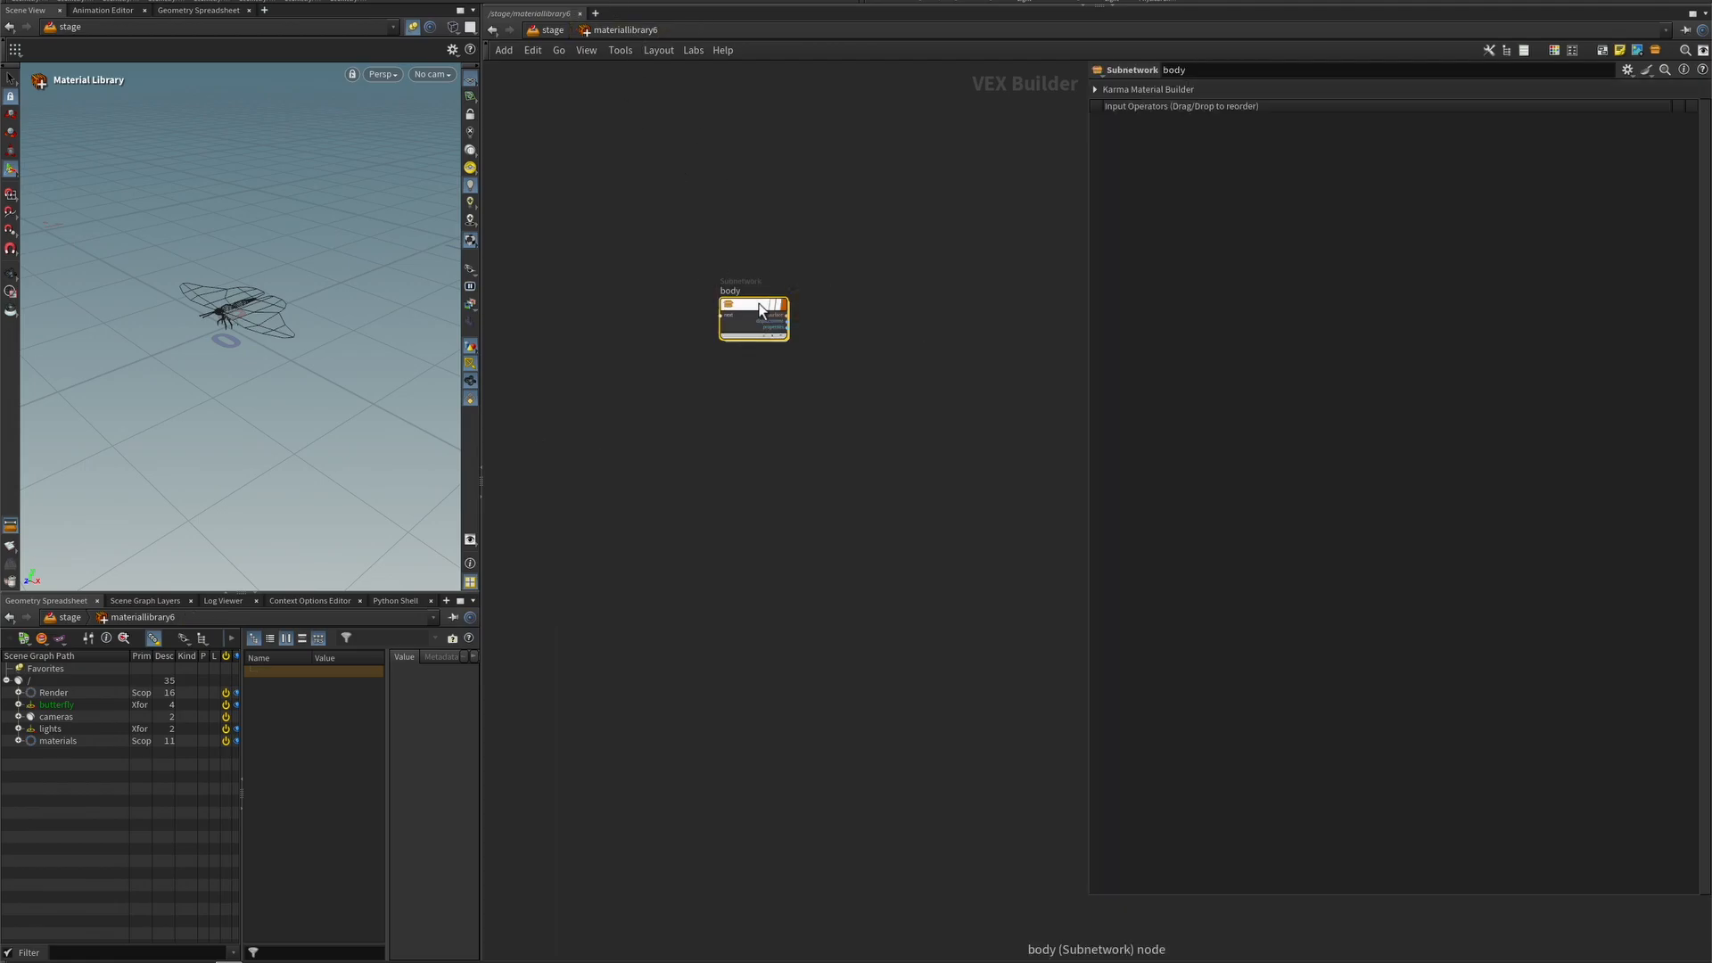
pyautogui.keyDown('alt'); pyautogui.moveTo(757, 301); pyautogui.dragTo(751, 420); pyautogui.keyUp('alt')
pyautogui.click(742, 401)
pyautogui.write('wings')
pyautogui.press('Return')
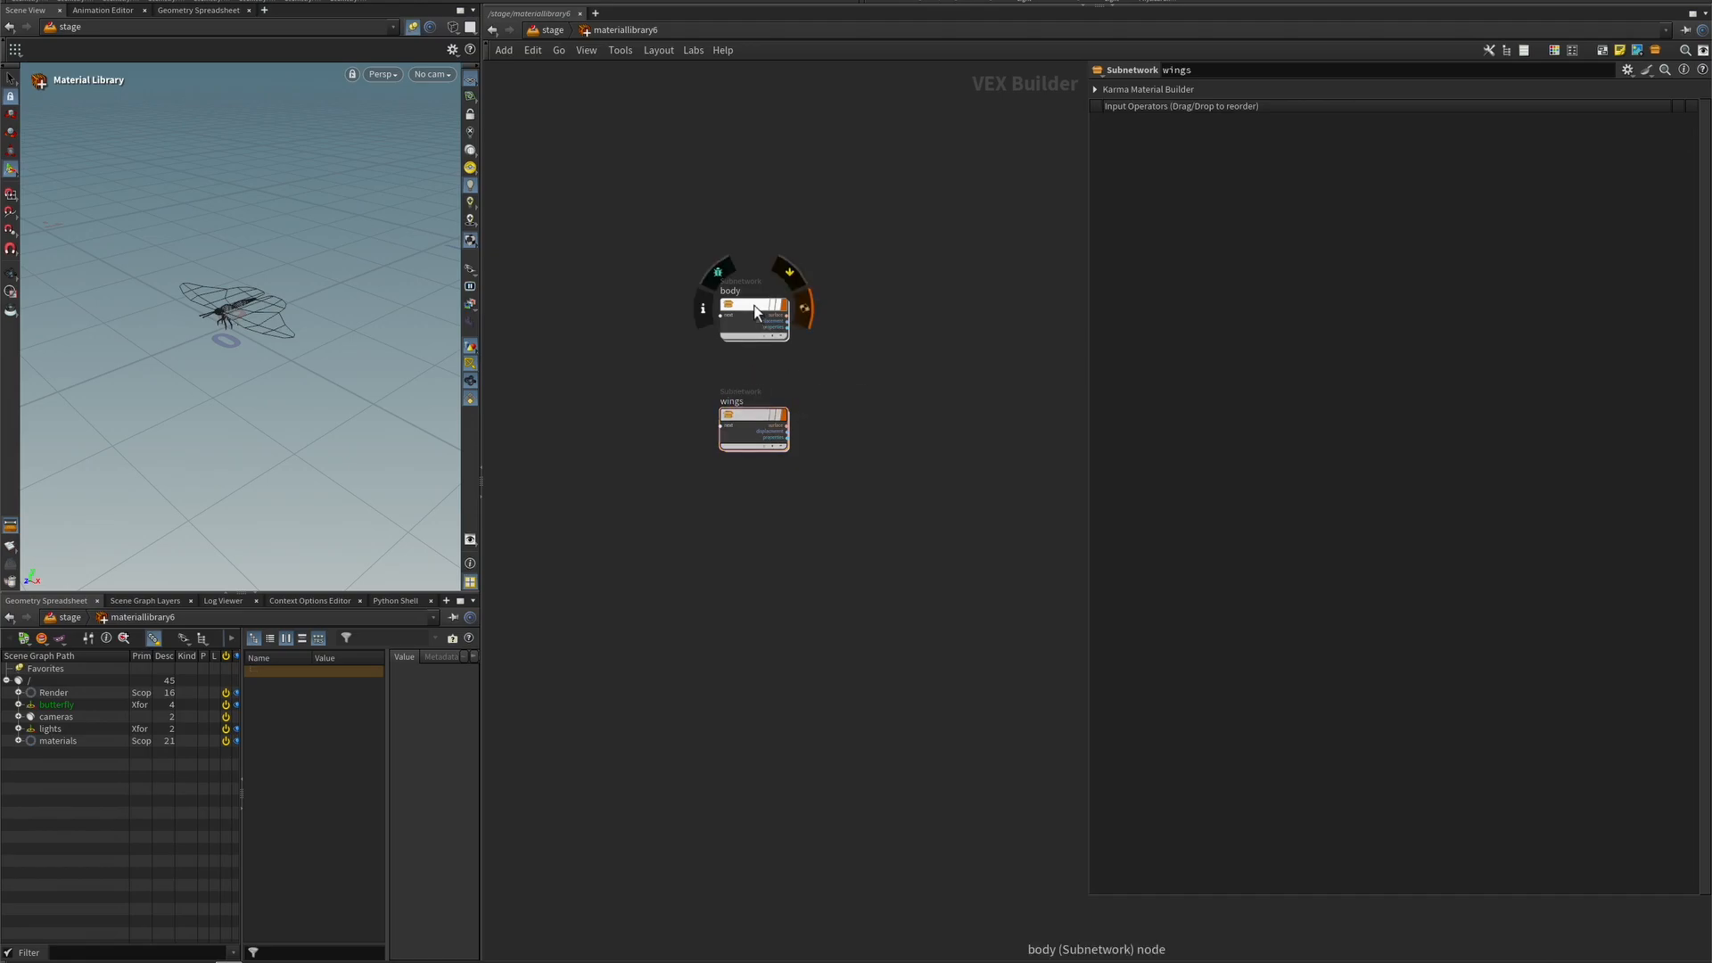
# - Inside the wings material, replace the first image node's texture with wings_color.jpg
pyautogui.doubleClick(757, 415)
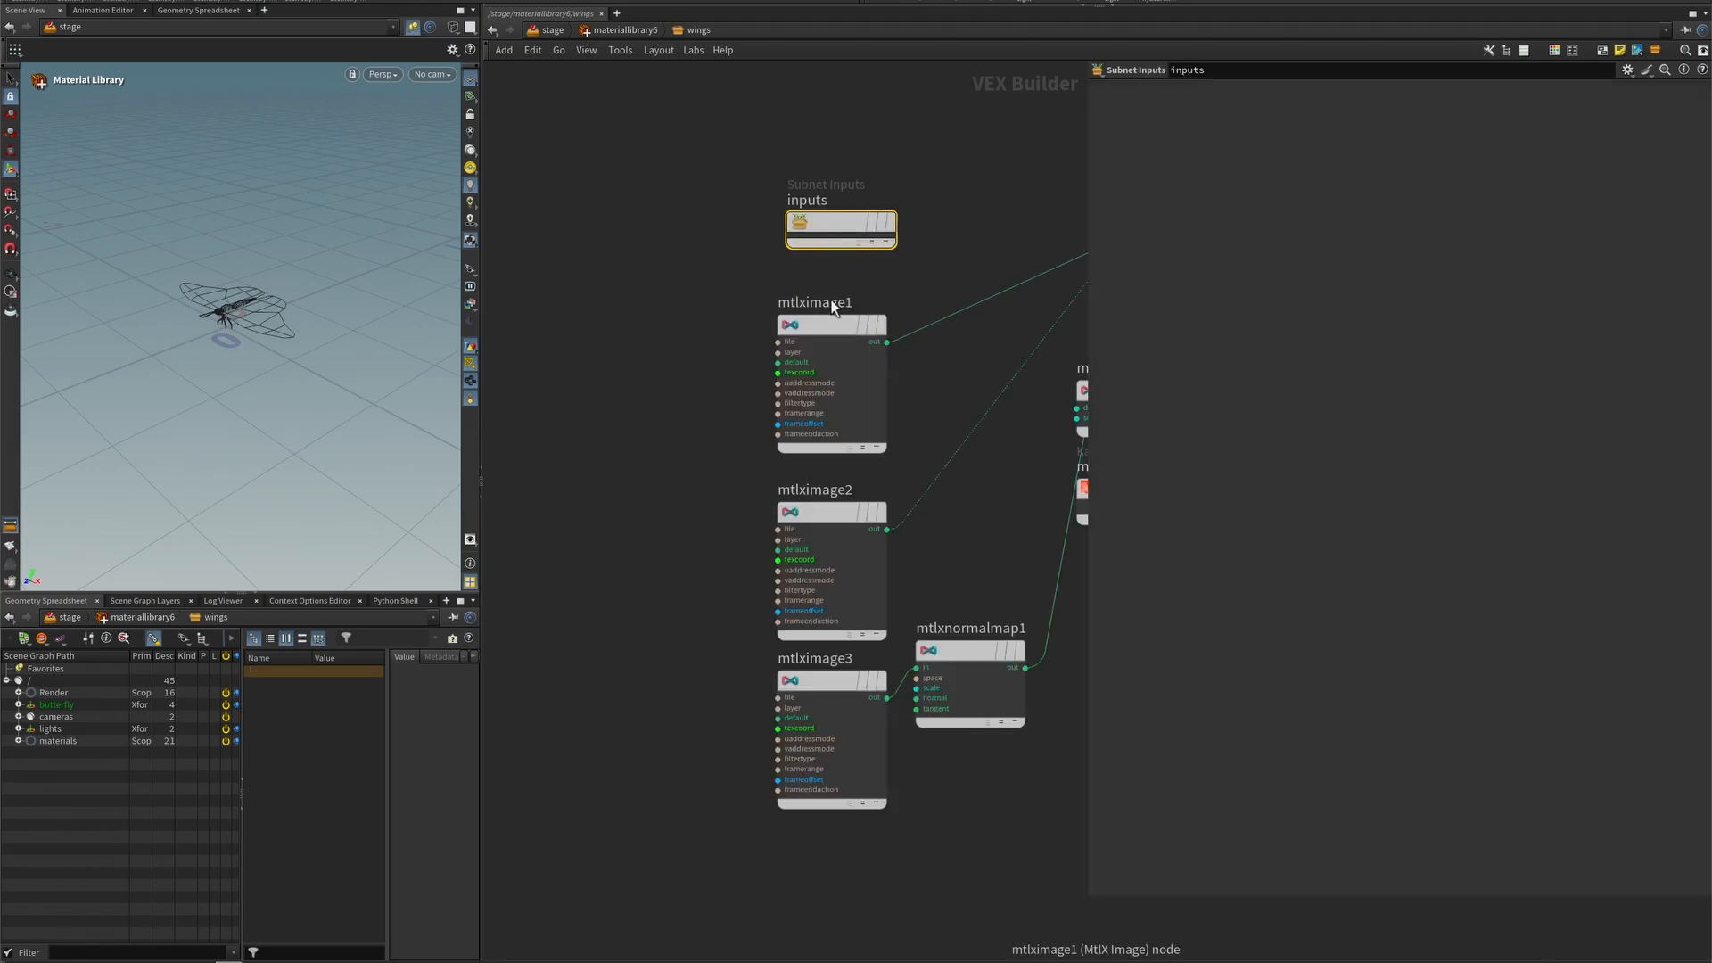
pyautogui.click(610, 319)
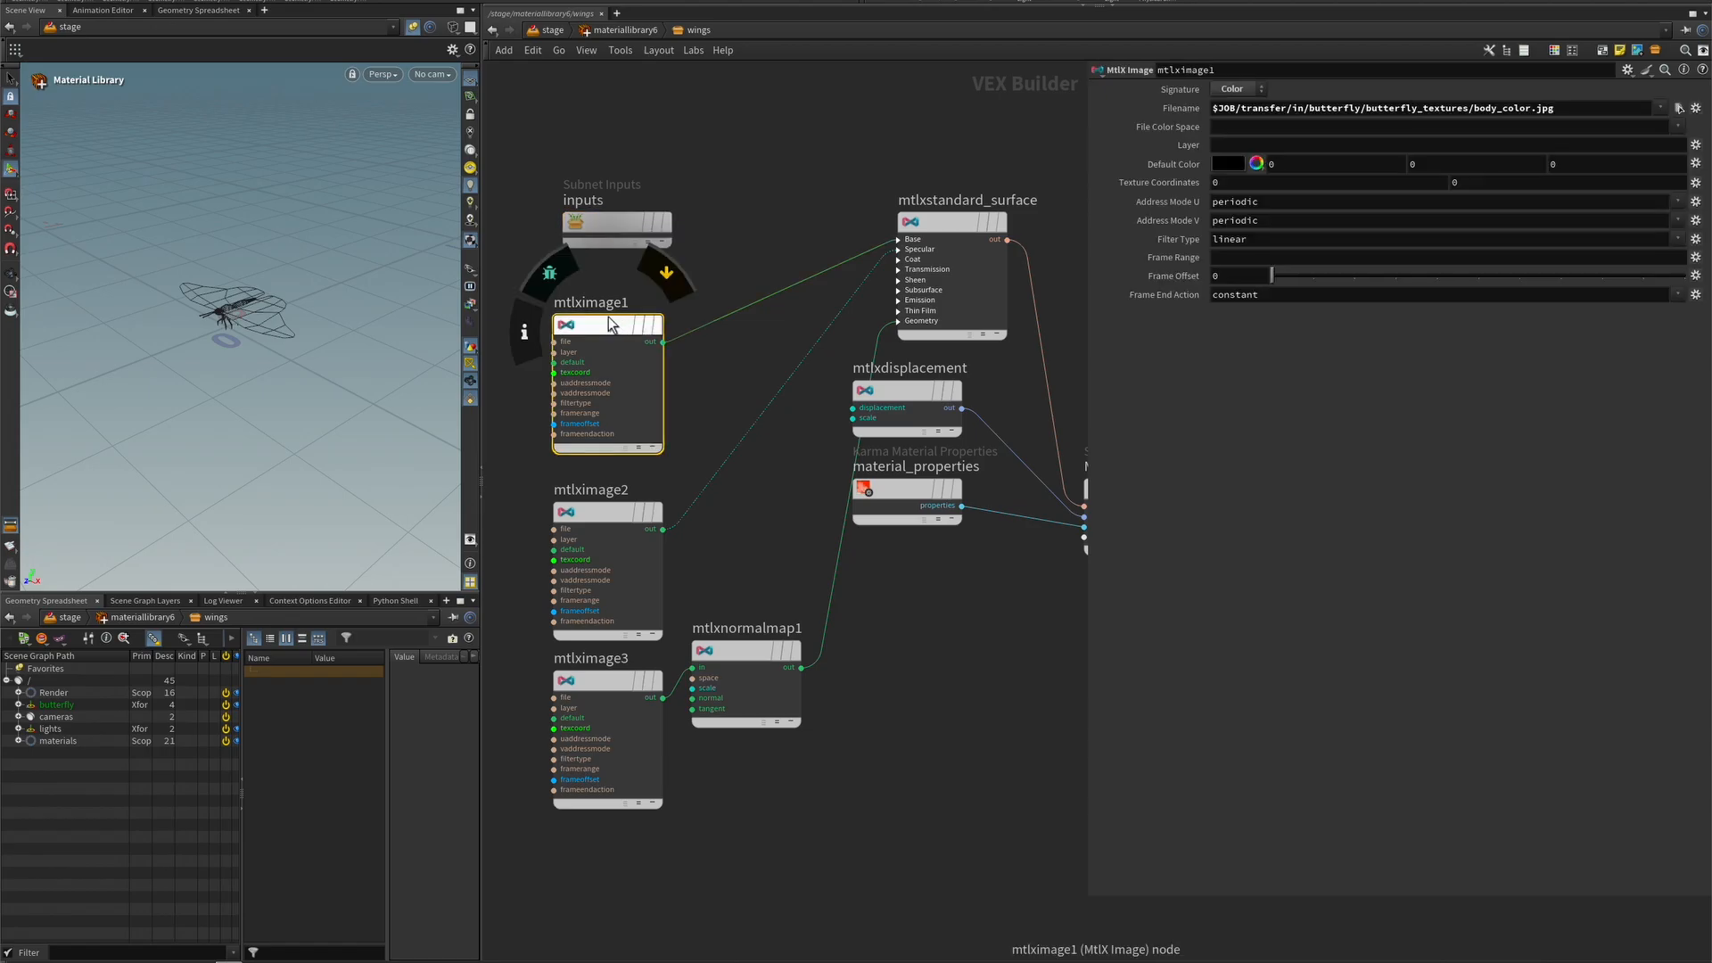
pyautogui.click(1678, 108)
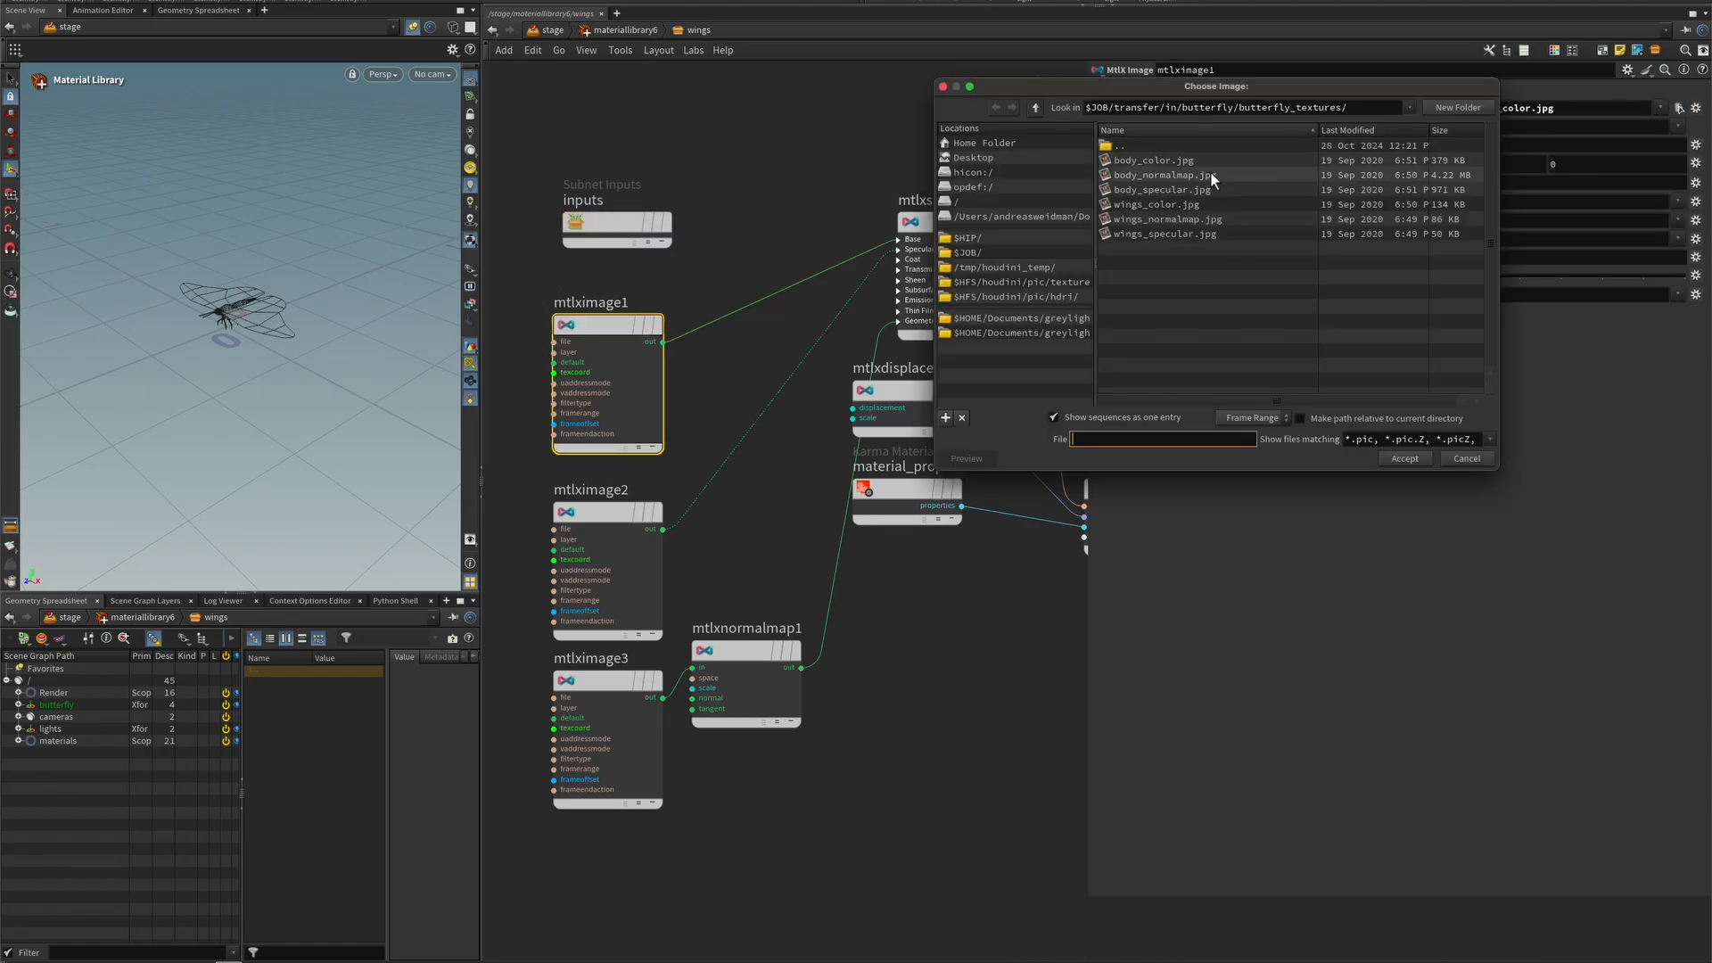
pyautogui.click(1169, 209)
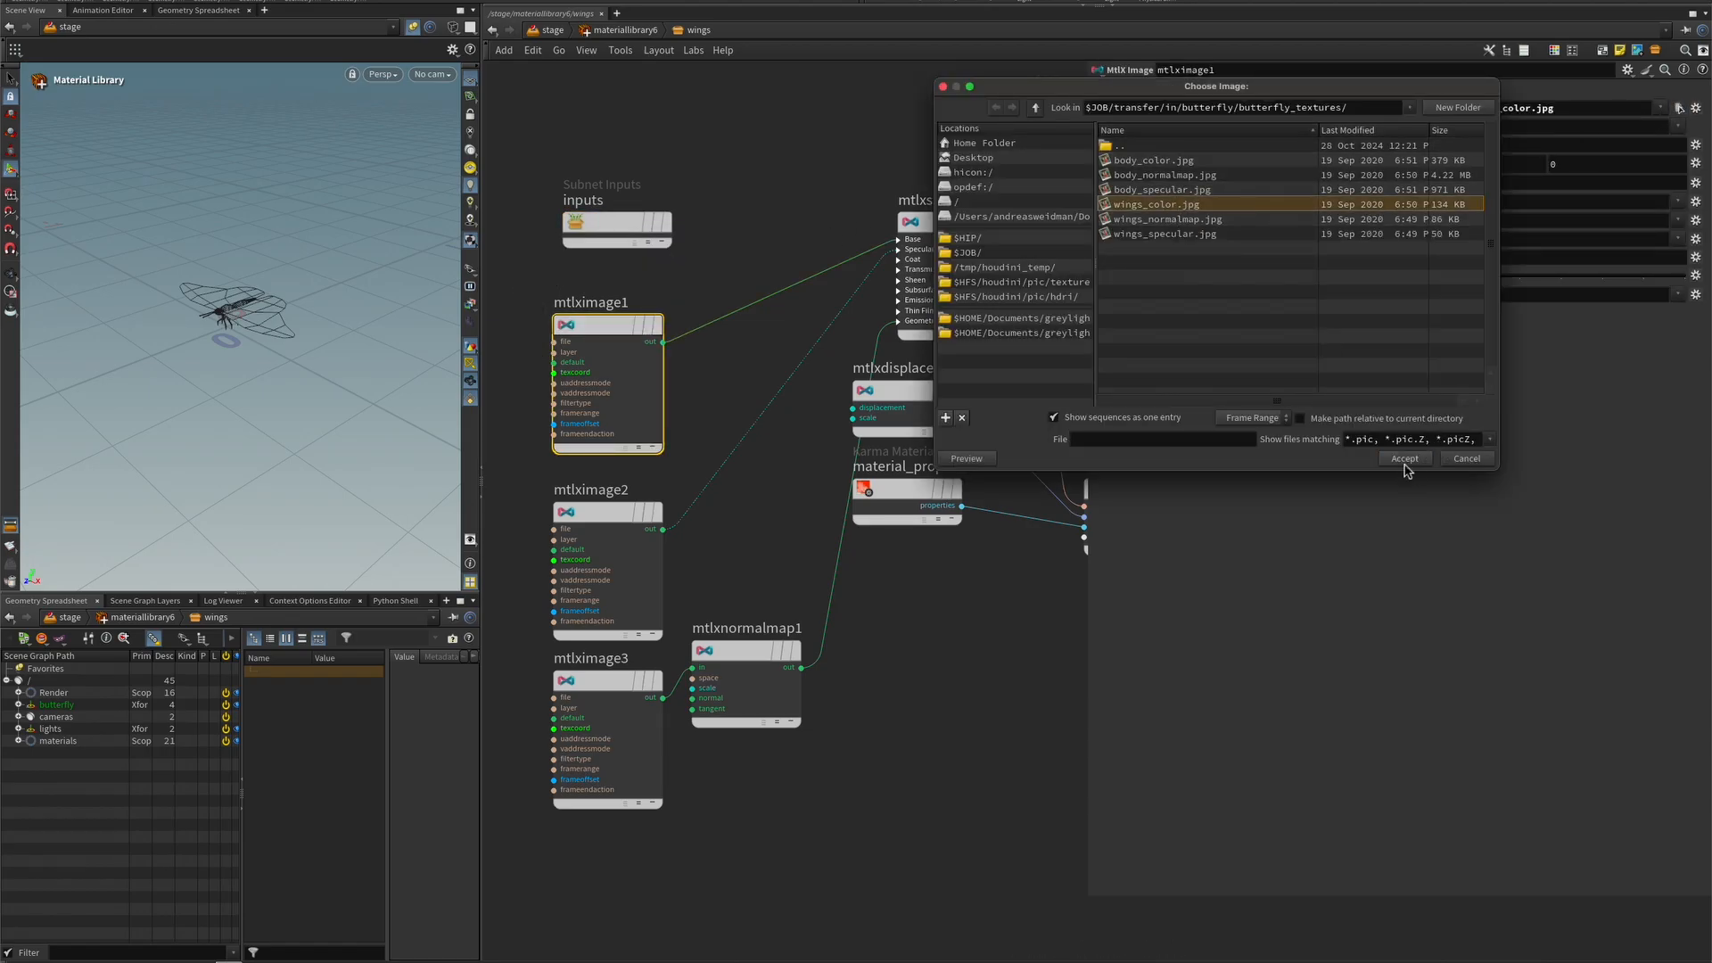
pyautogui.click(1404, 458)
# - Replace the second image node's texture with wings_specular.jpg
pyautogui.click(607, 515)
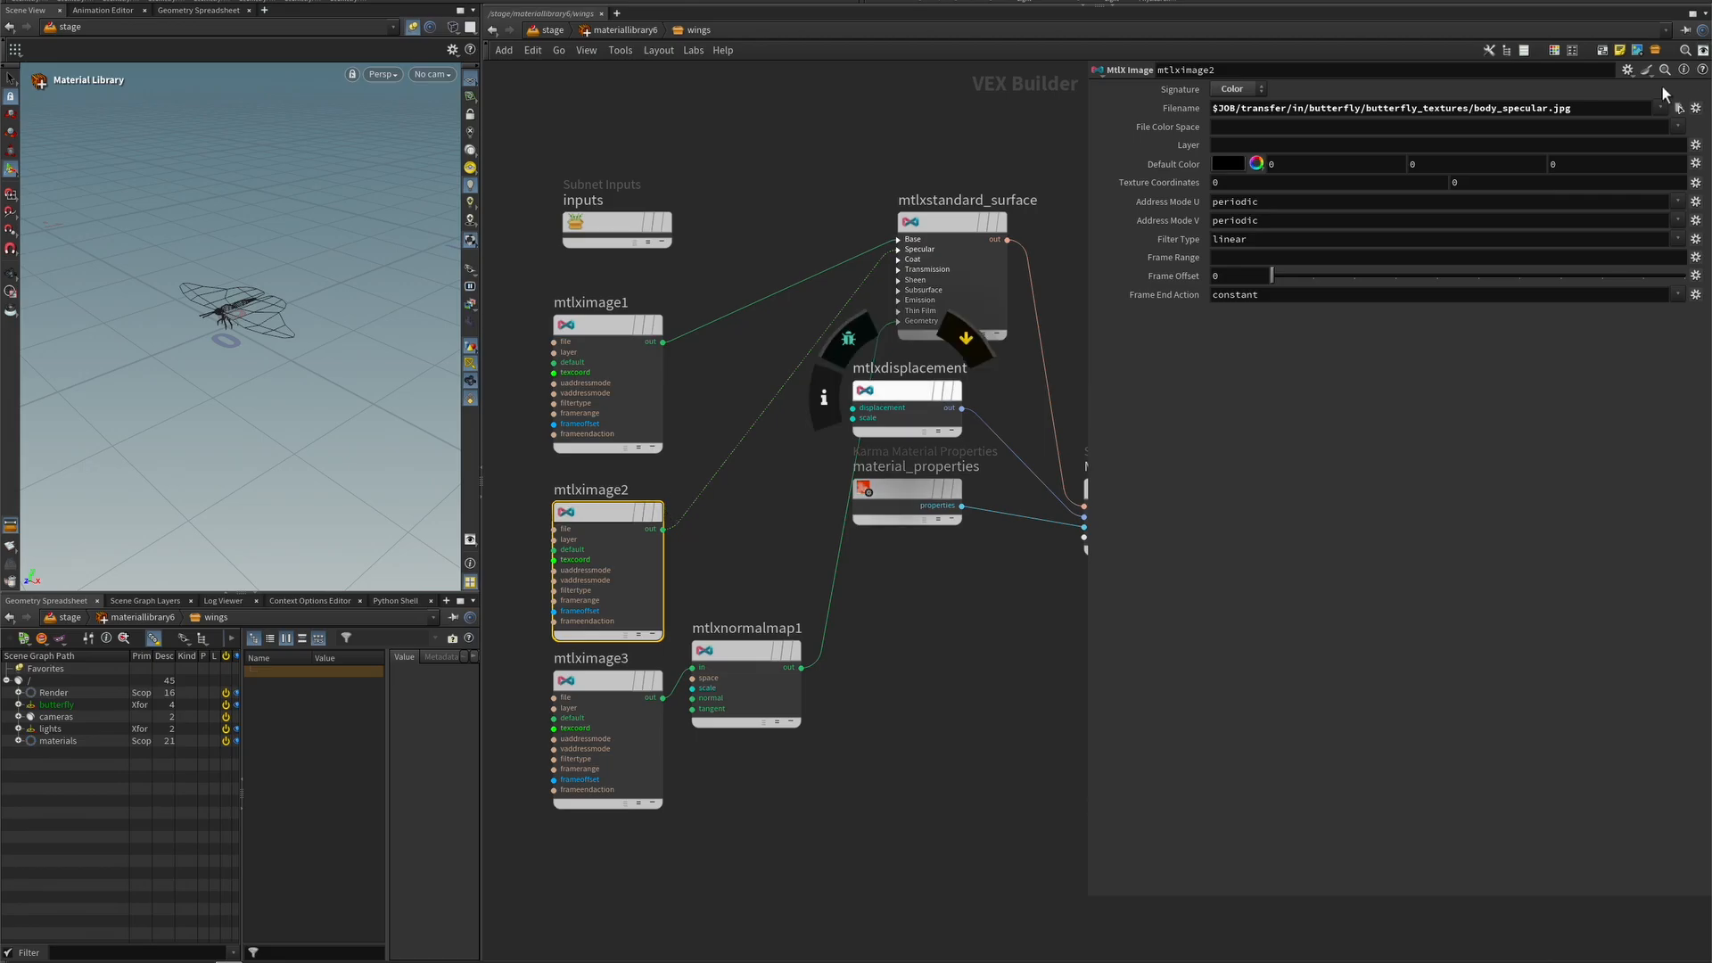
pyautogui.click(1677, 109)
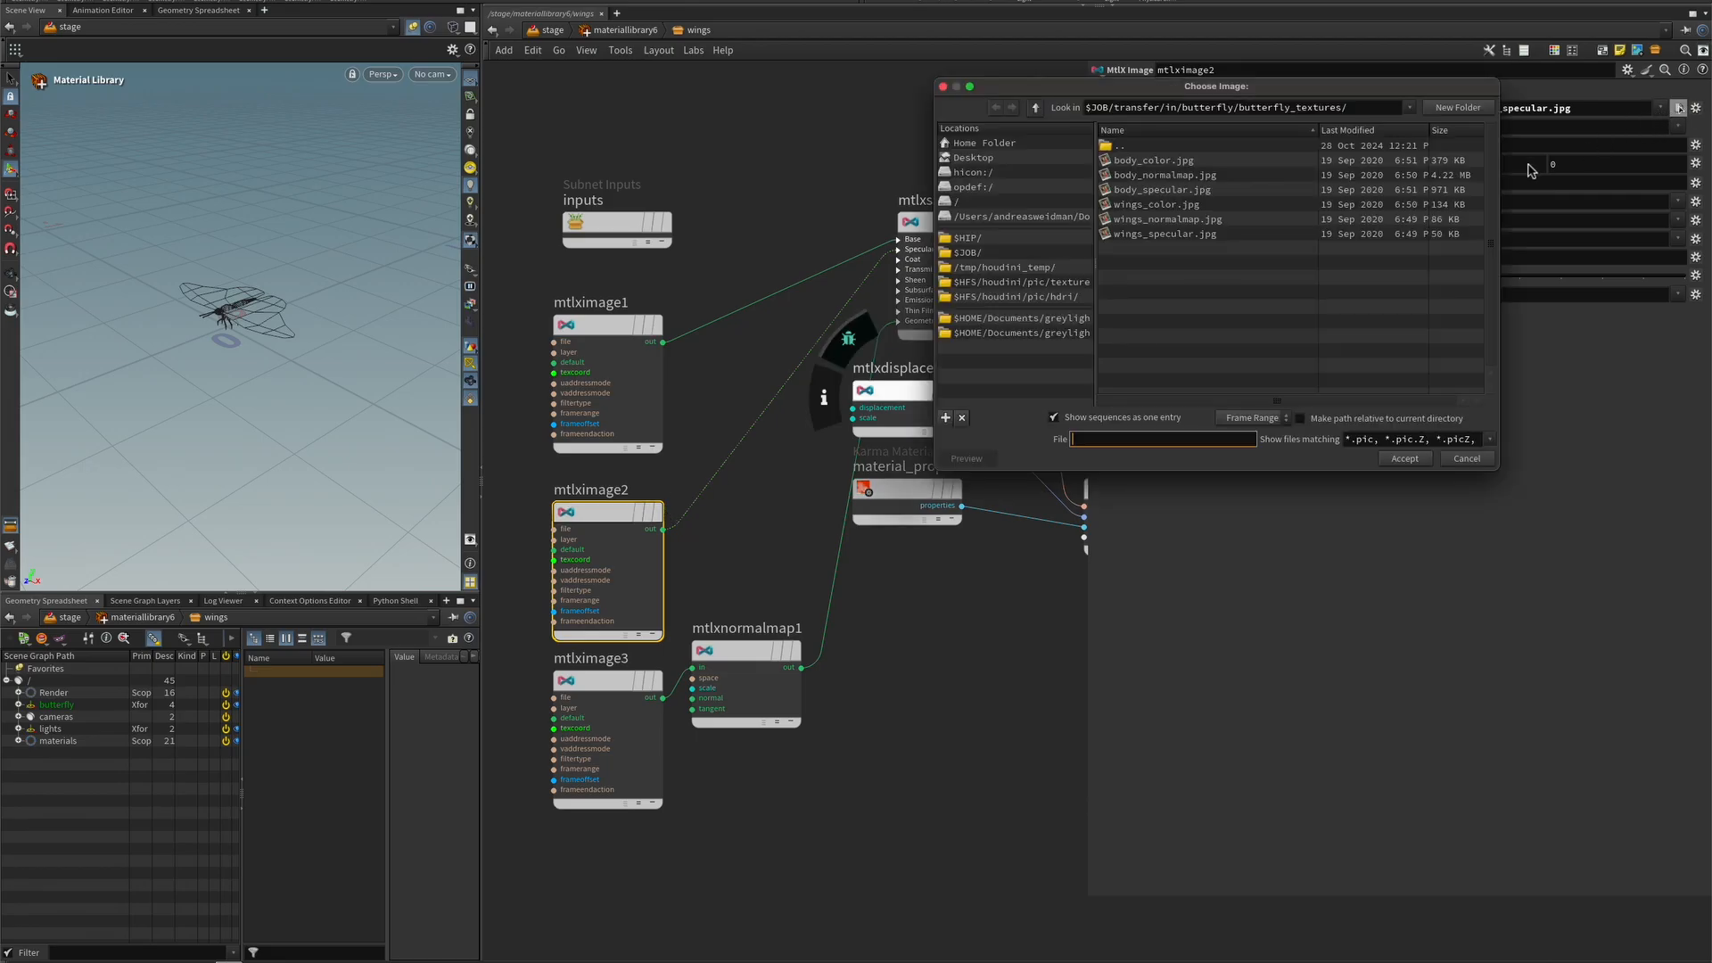
pyautogui.click(1217, 234)
pyautogui.click(1404, 458)
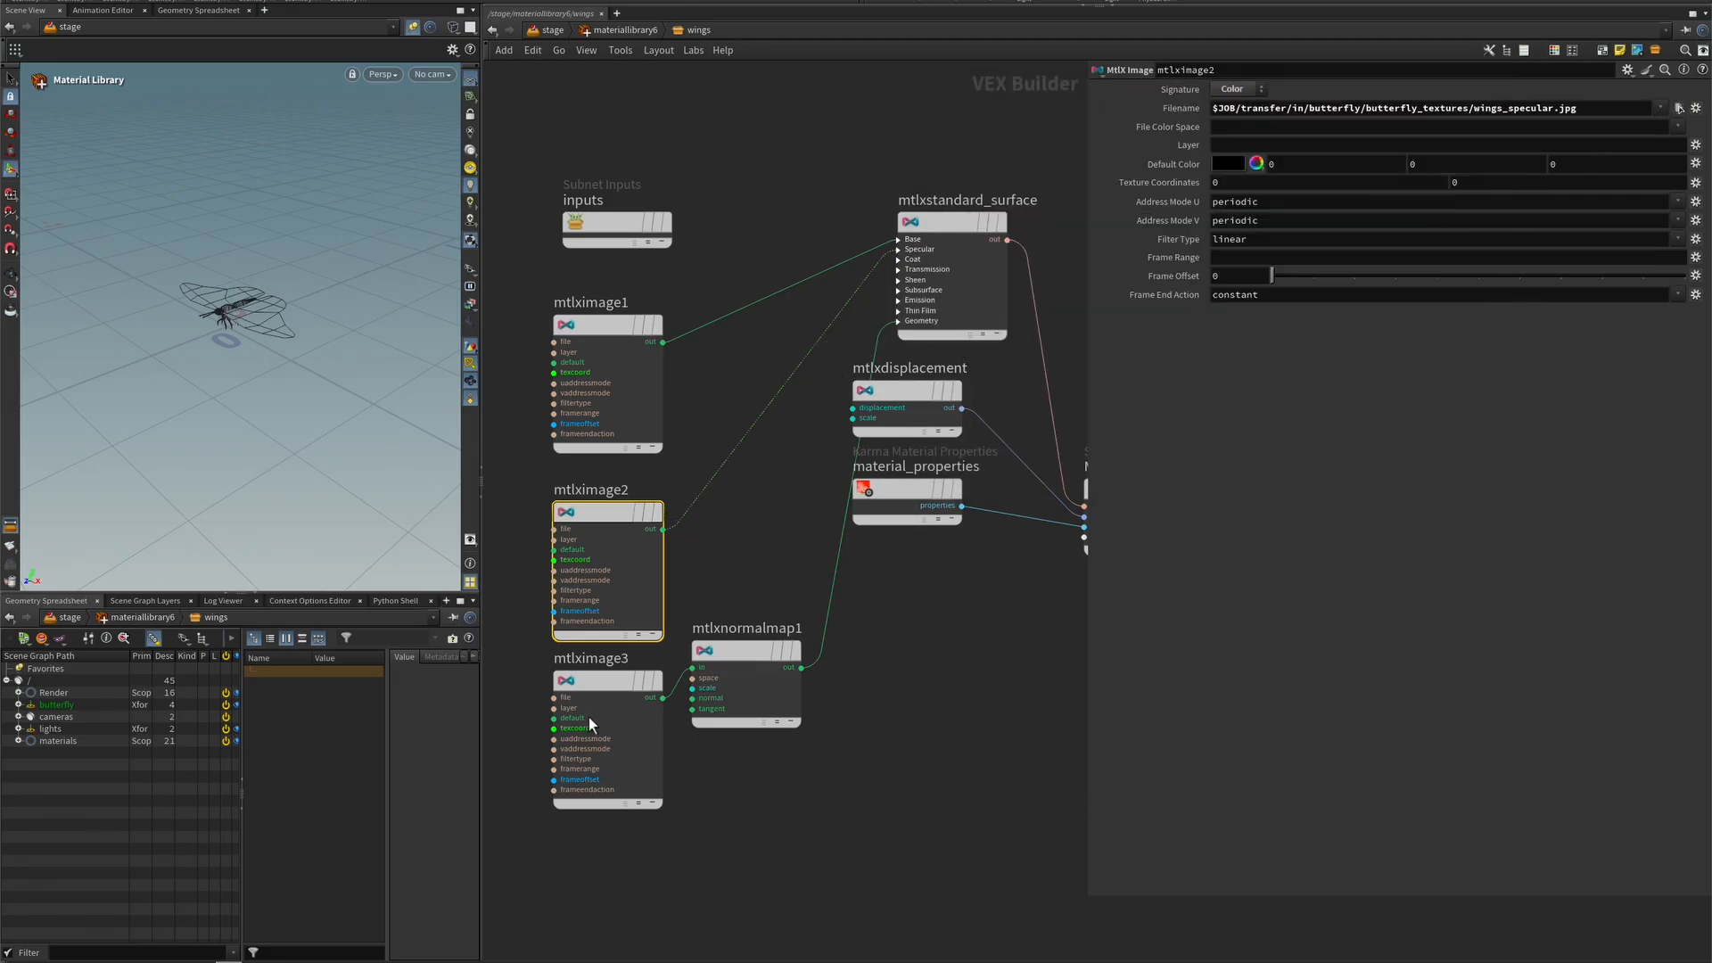
# - Replace the third image node's texture with wings_normalmap.jpg
pyautogui.click(607, 682)
pyautogui.click(1677, 109)
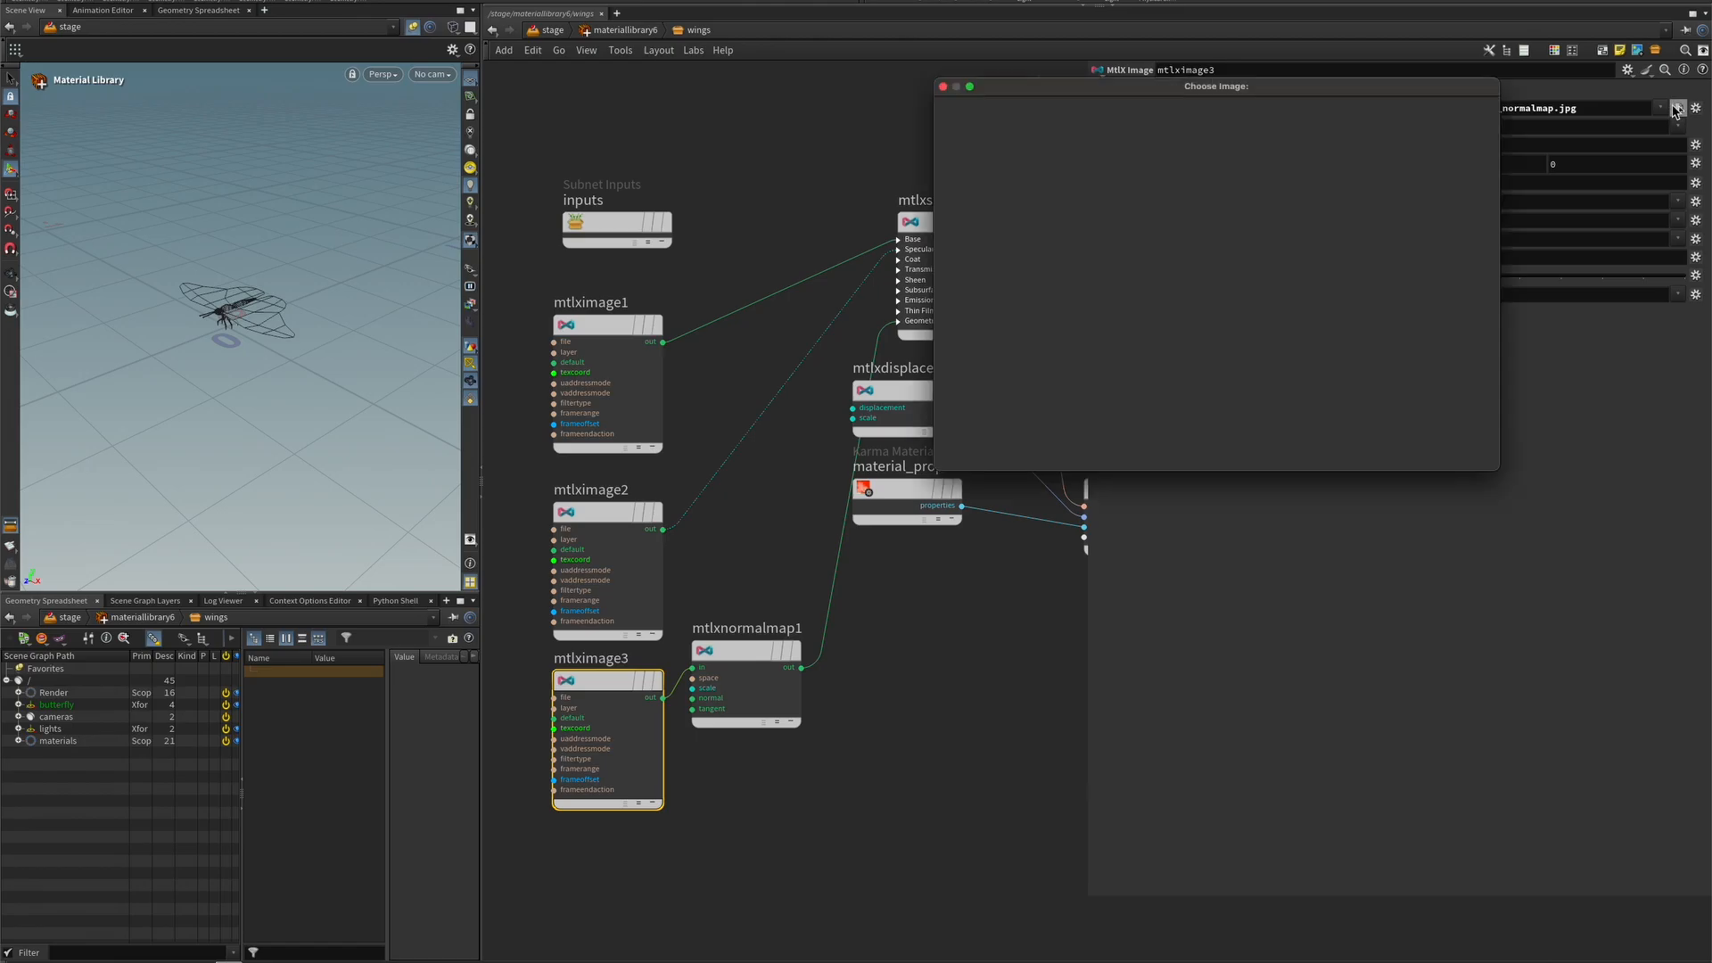
pyautogui.click(1164, 222)
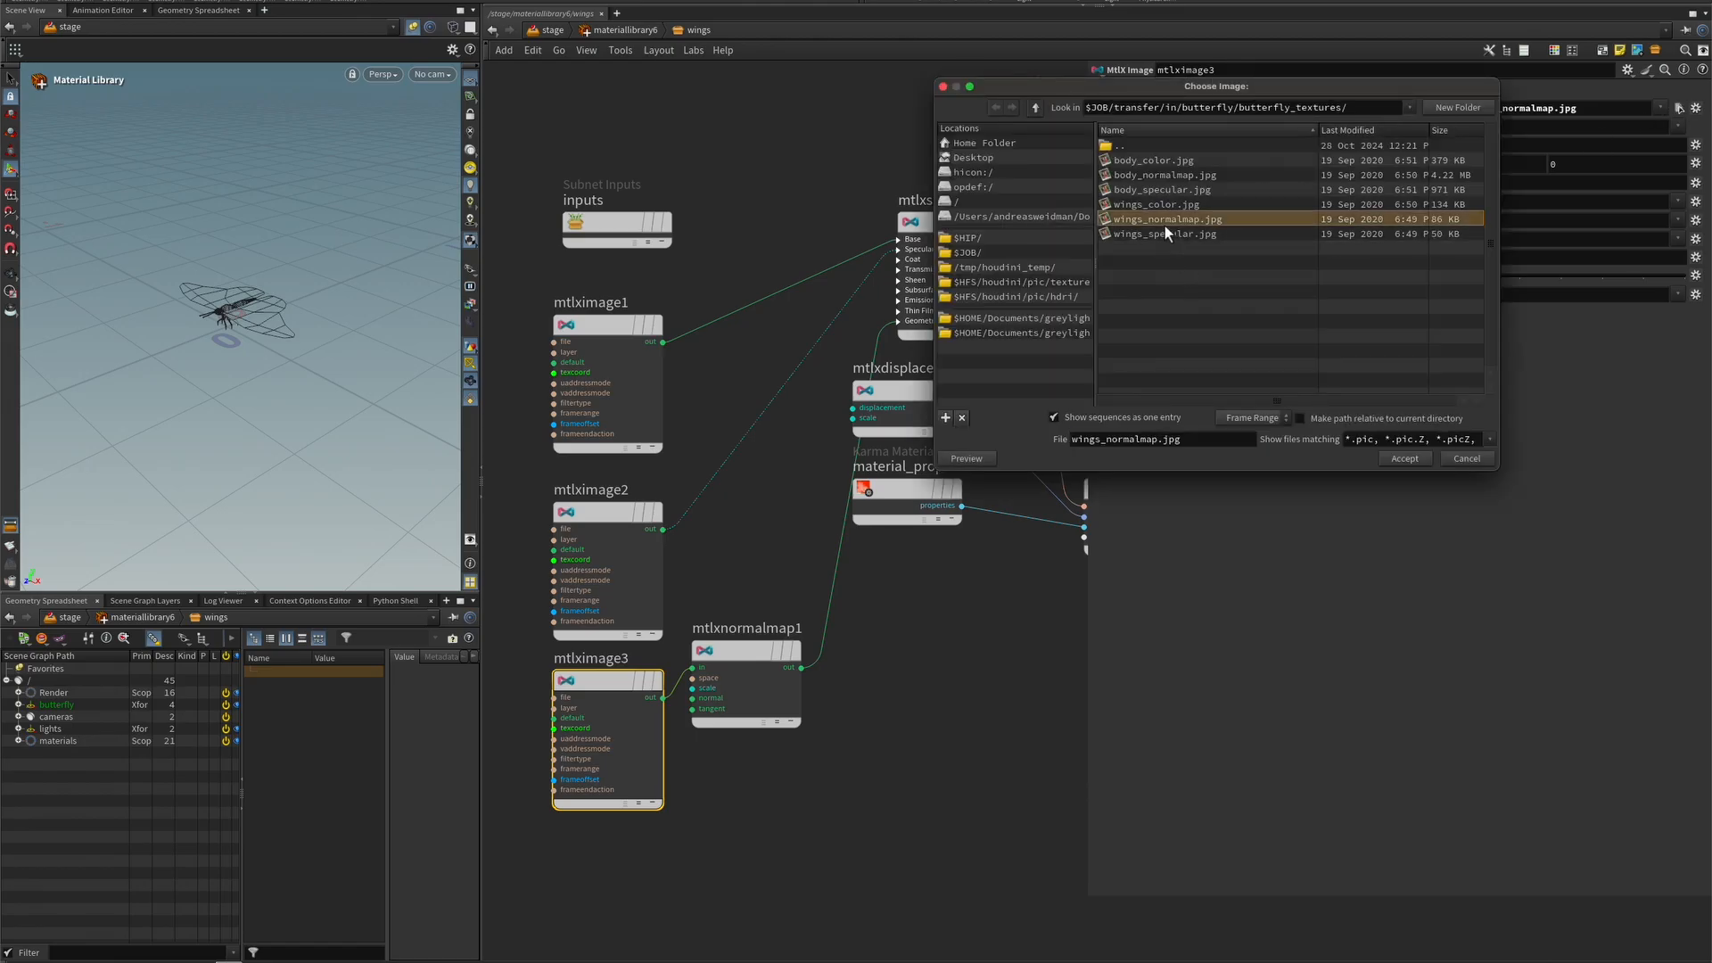
pyautogui.click(1405, 458)
pyautogui.click(841, 145)
# - Wire the wings color image into the standard surface's Subsurface Color, setting Subsurface to 0.25 and its Scale to 0.18
pyautogui.click(941, 223)
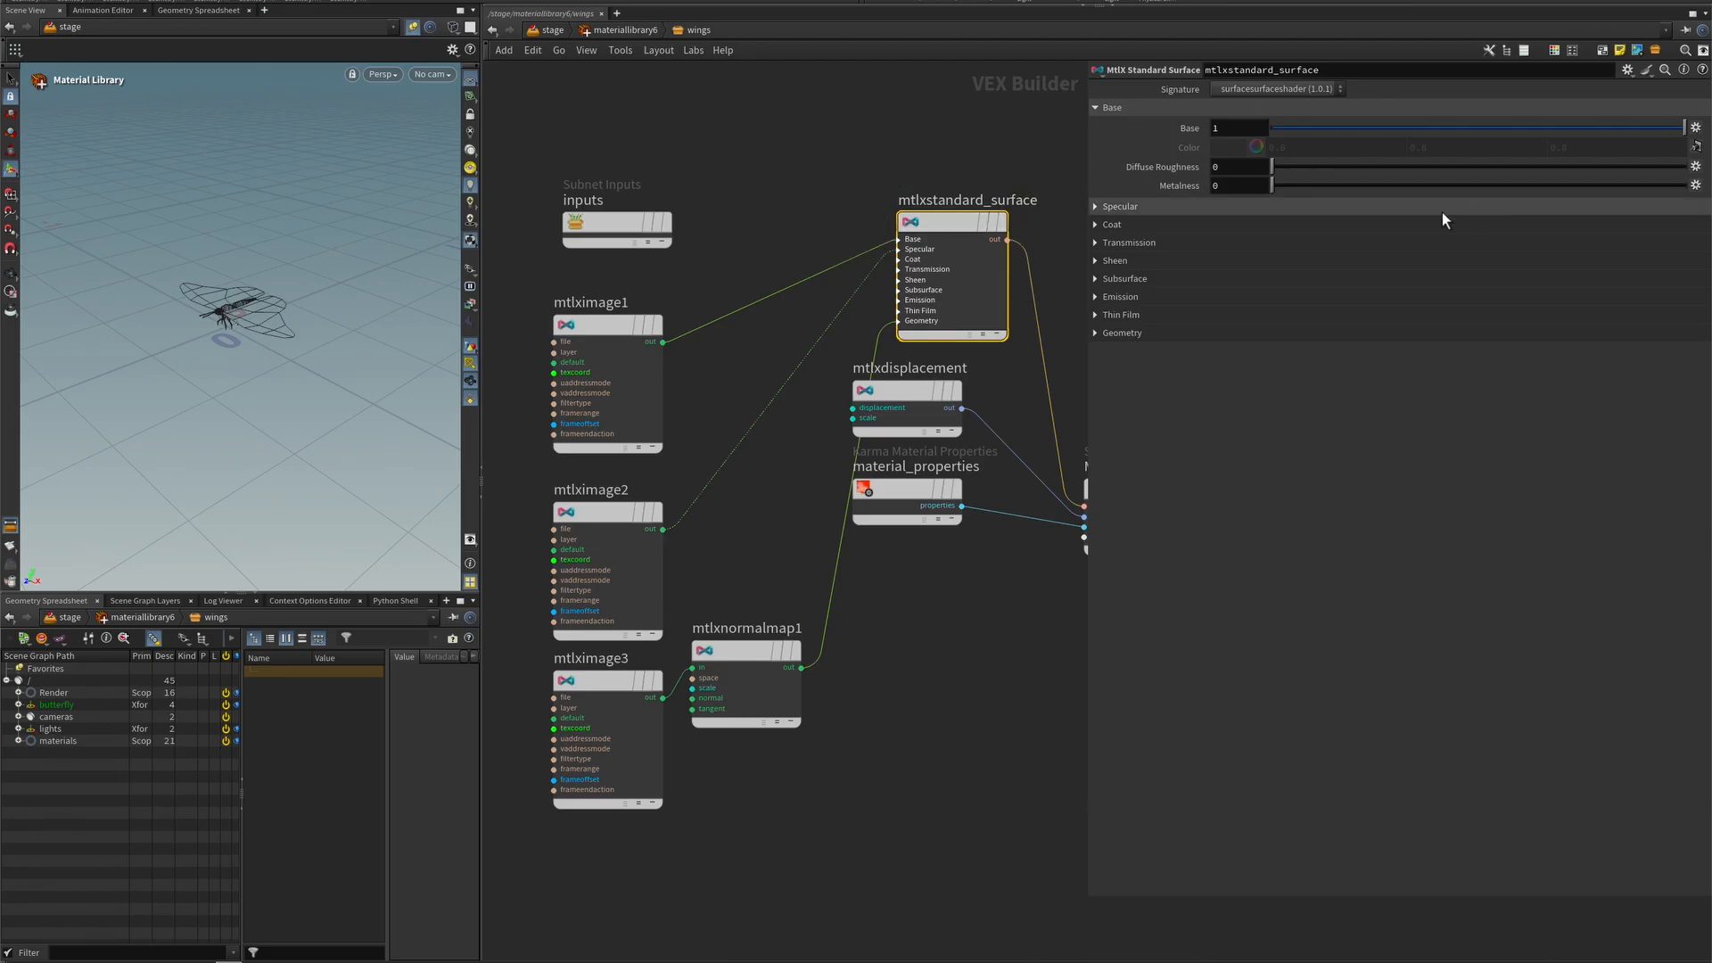
pyautogui.click(1103, 278)
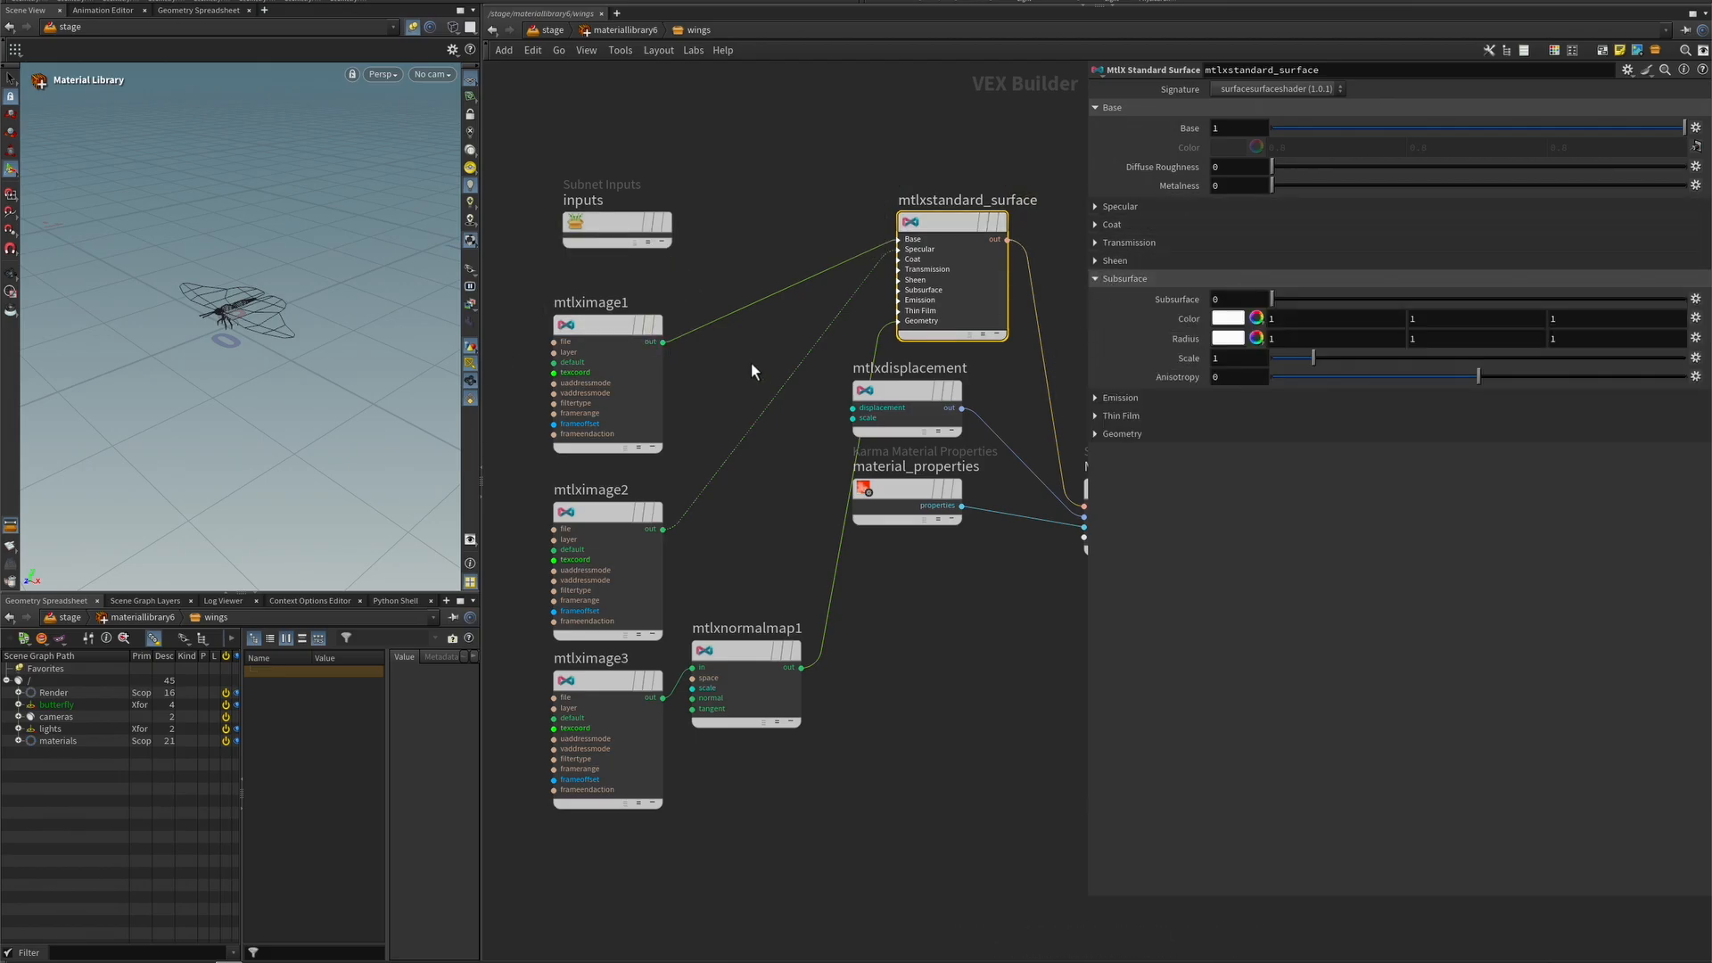
pyautogui.click(663, 342)
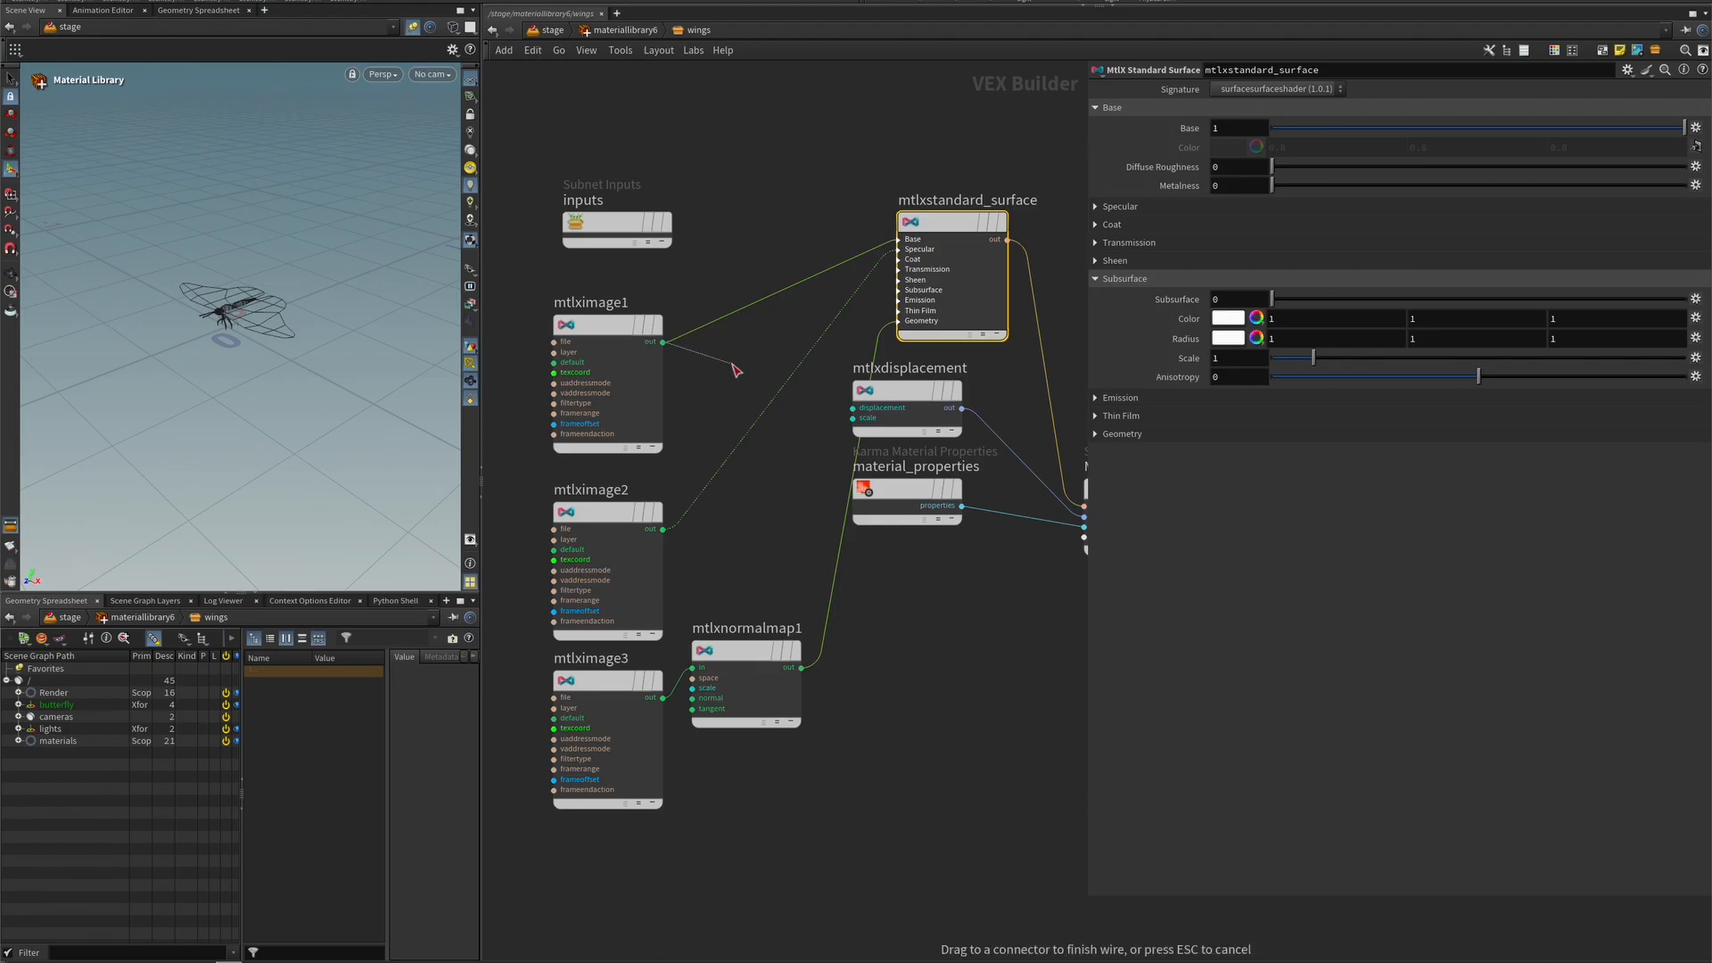
pyautogui.click(879, 295)
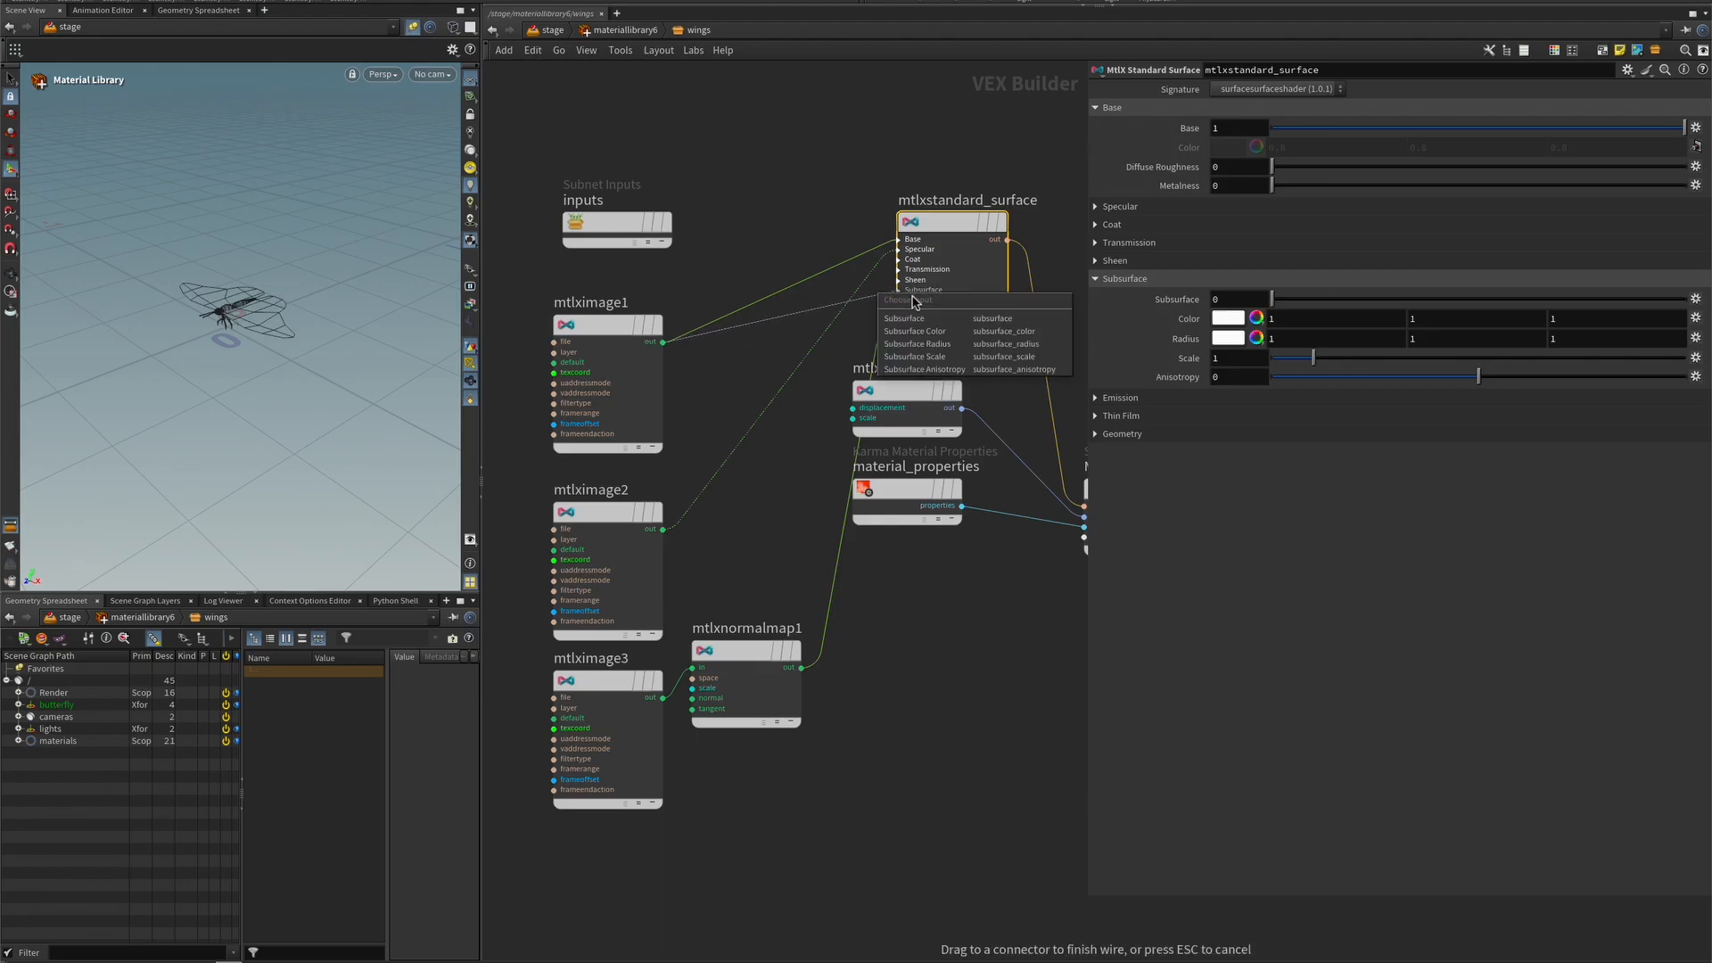
pyautogui.click(947, 332)
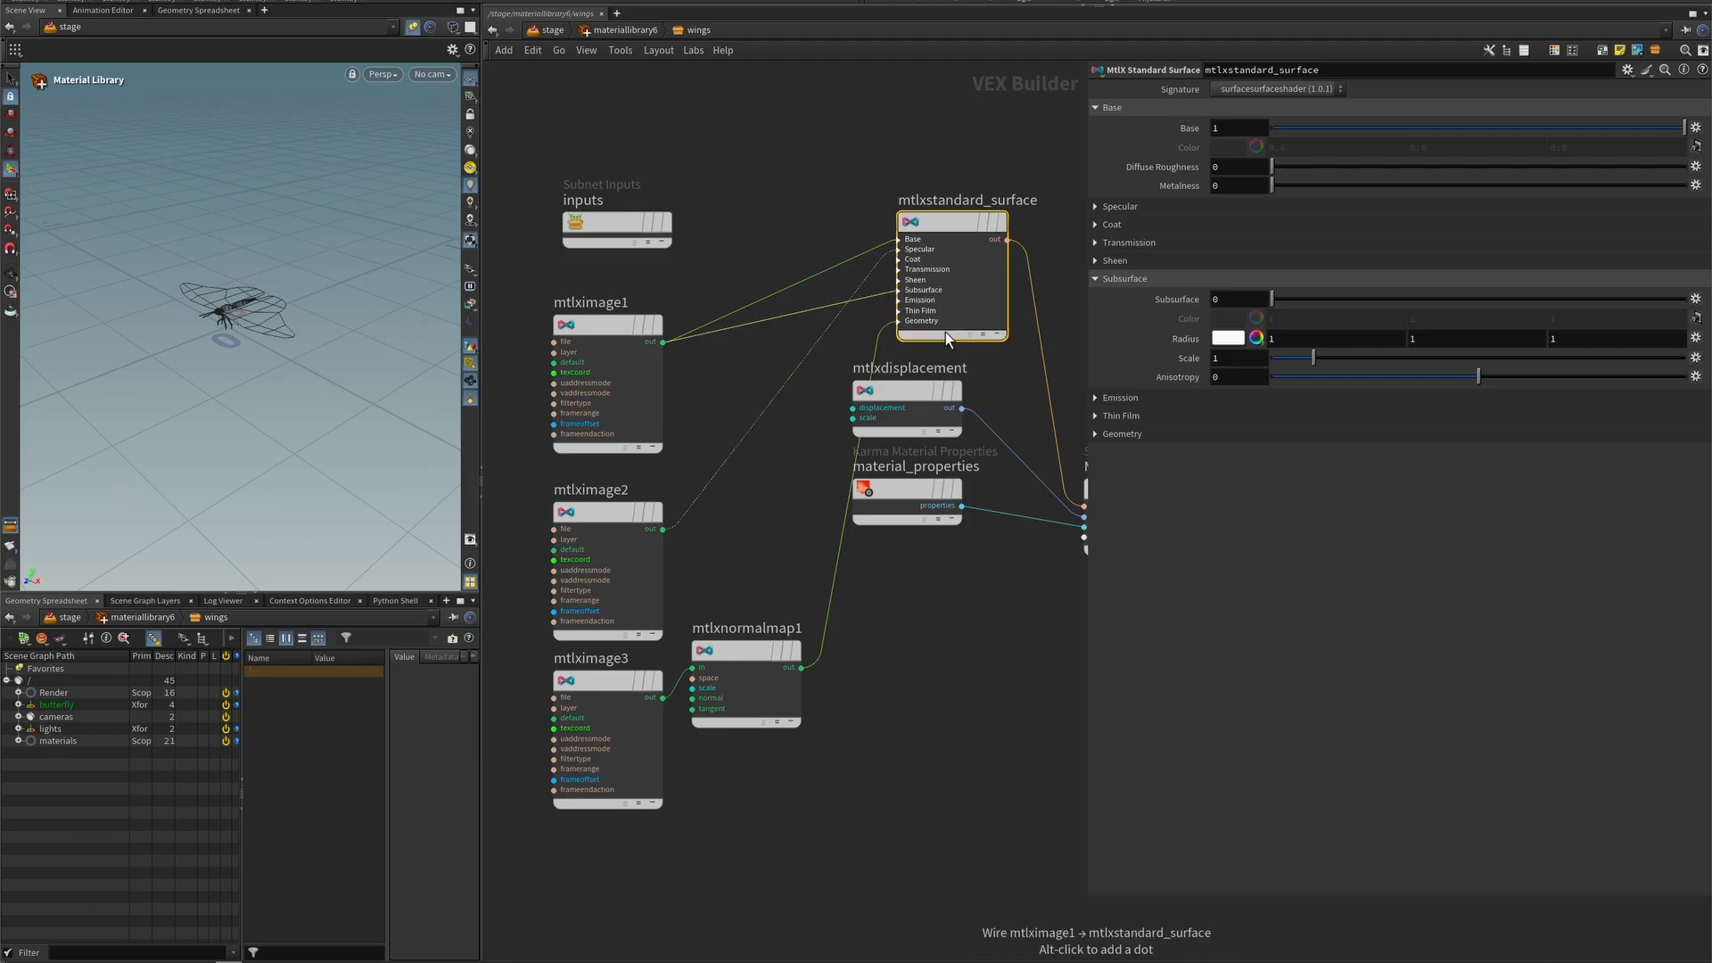
pyautogui.moveTo(1496, 313); pyautogui.dragTo(1282, 366)
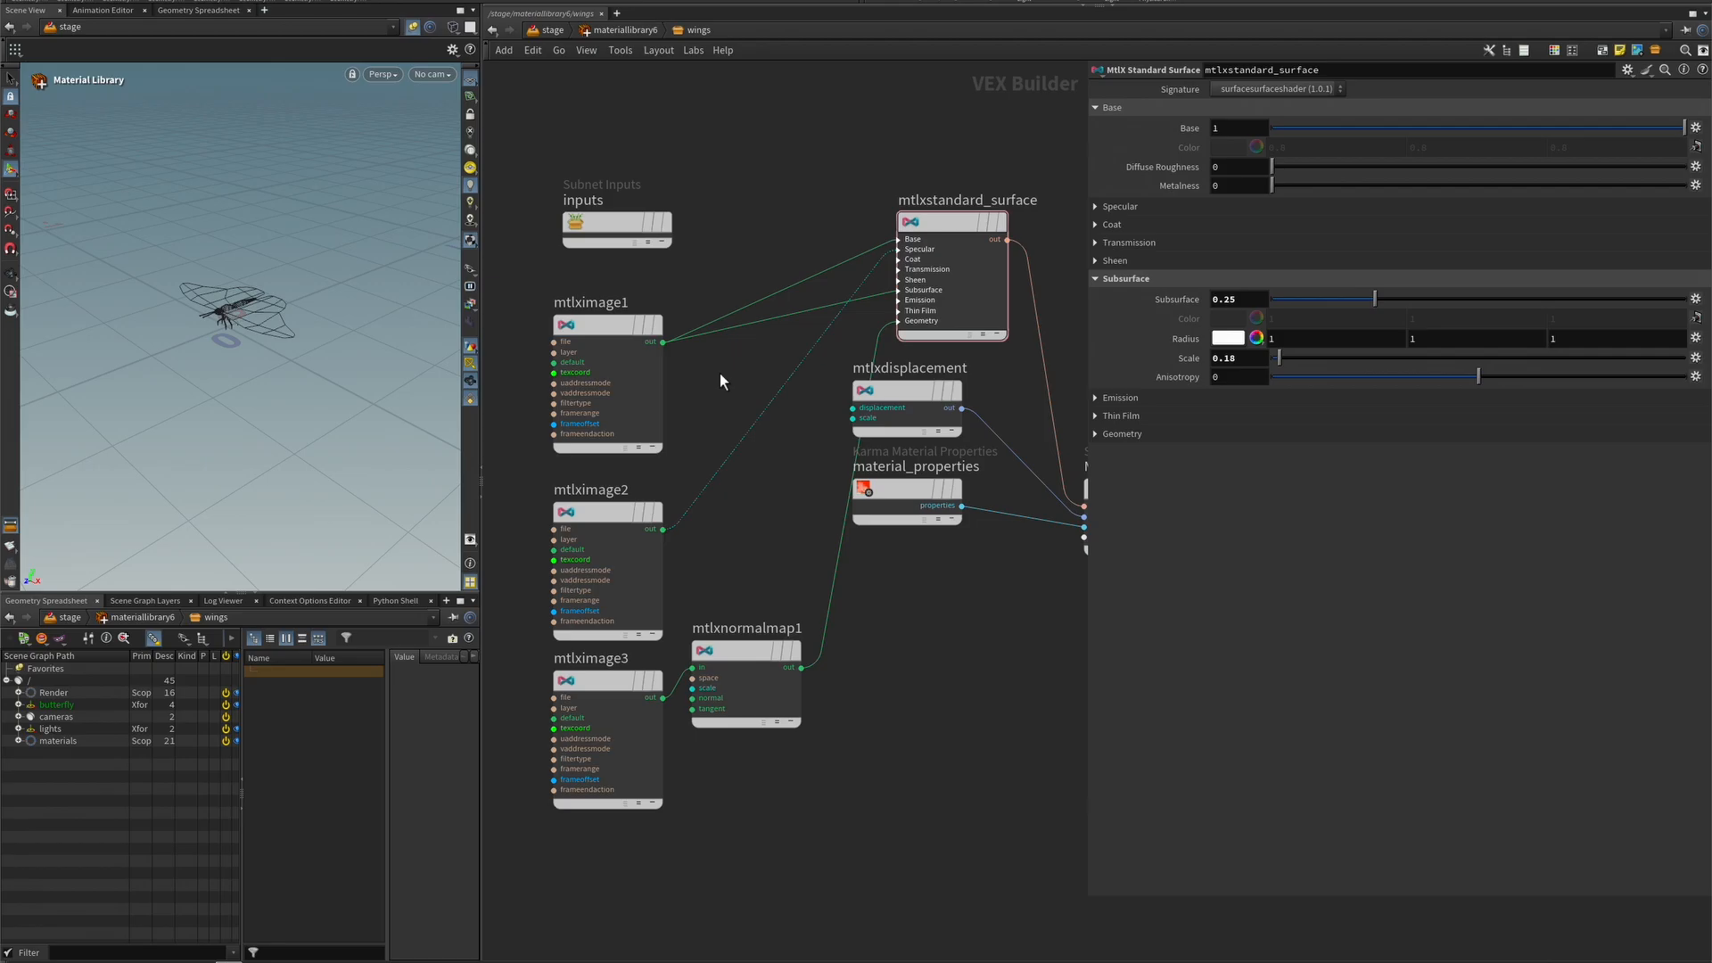
# - Insert a MtlX Color Correct node on the wire between the wings color image and the standard surface's Subsurface input
pyautogui.press('Tab')
pyautogui.write('colo')
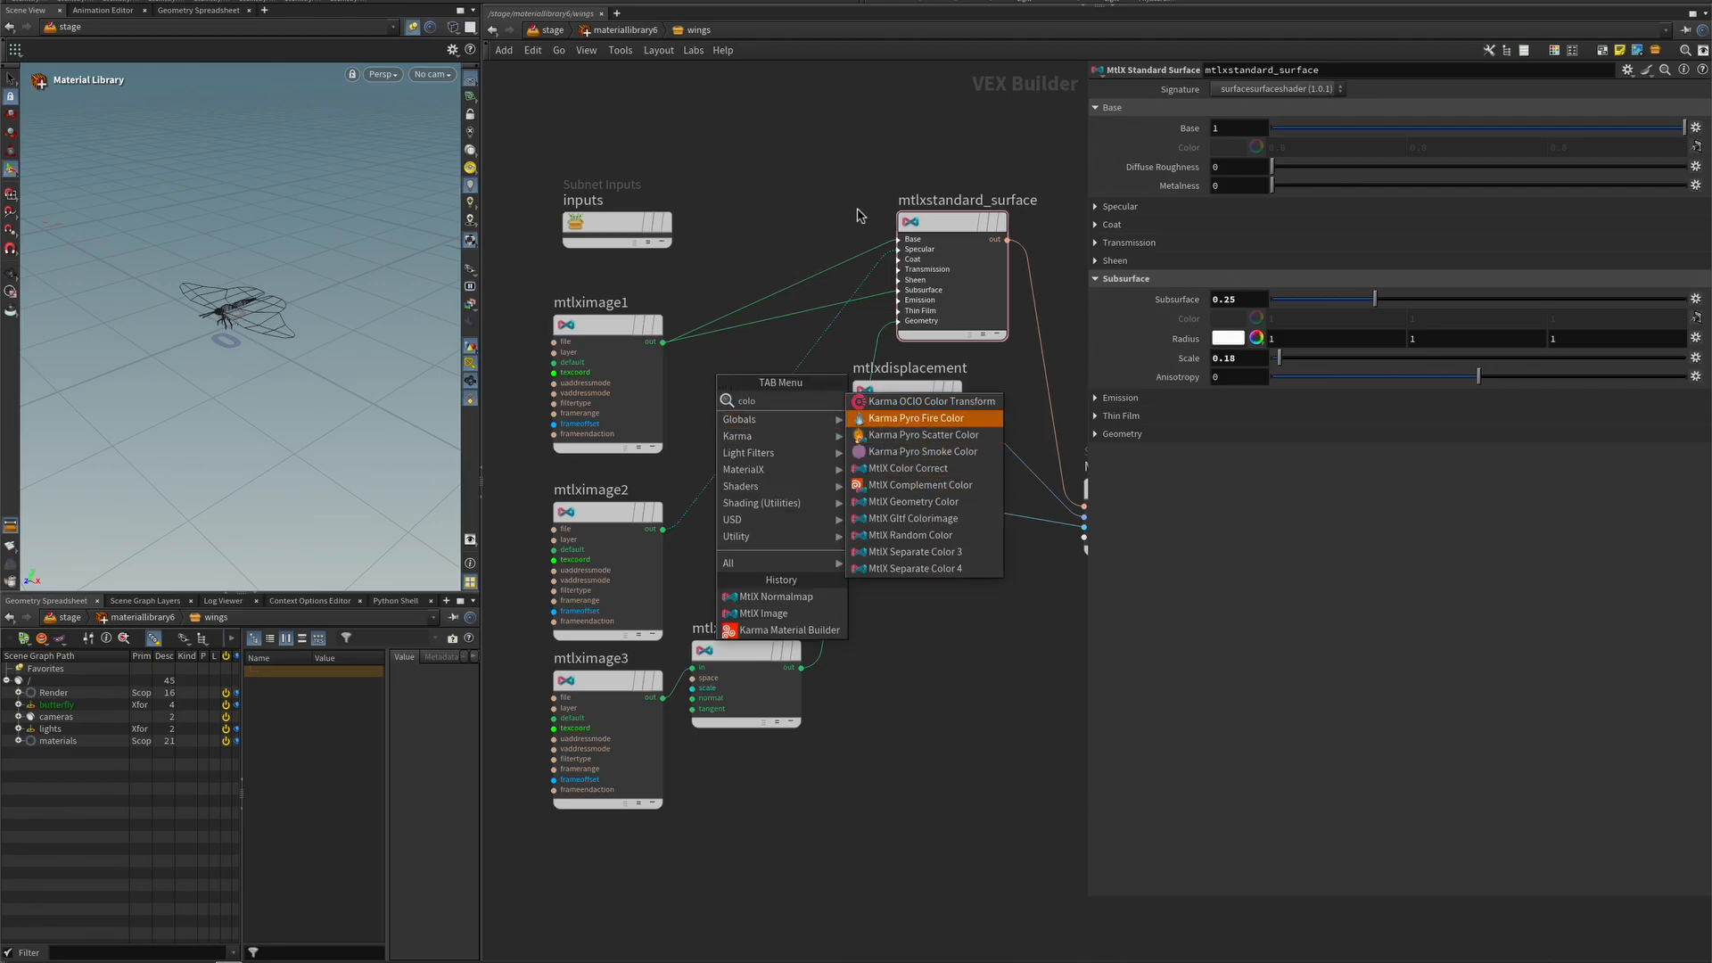
pyautogui.press('Escape')
pyautogui.press('Tab')
pyautogui.write('color')
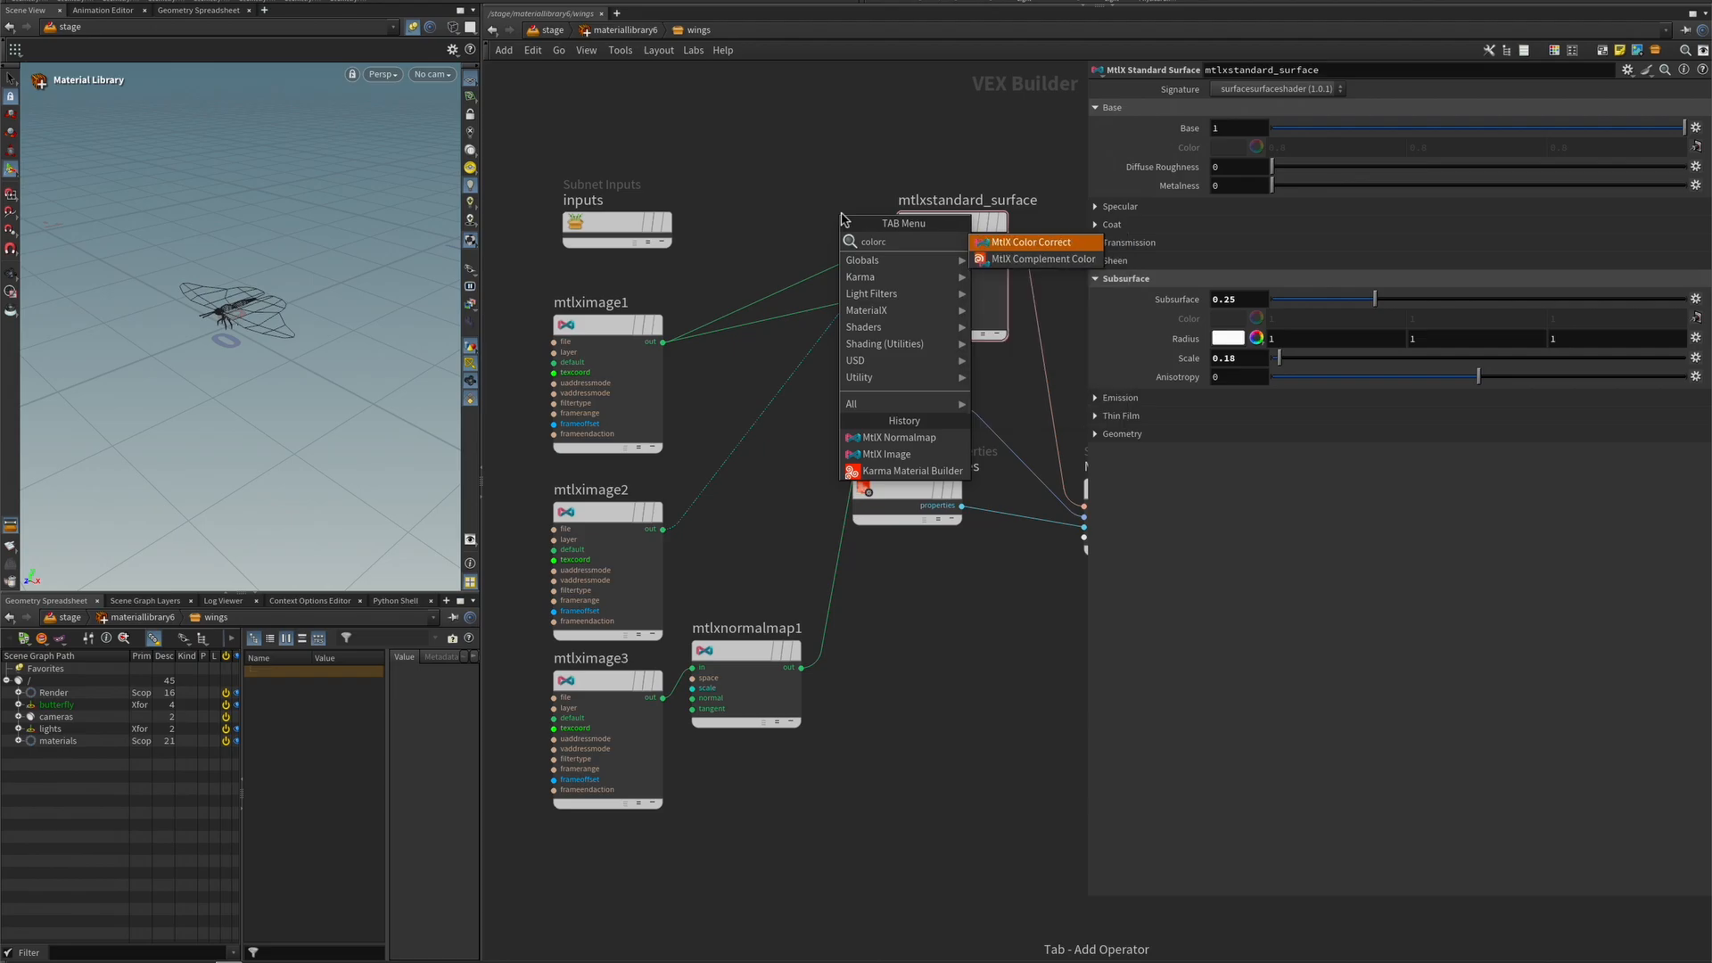
pyautogui.press('Return')
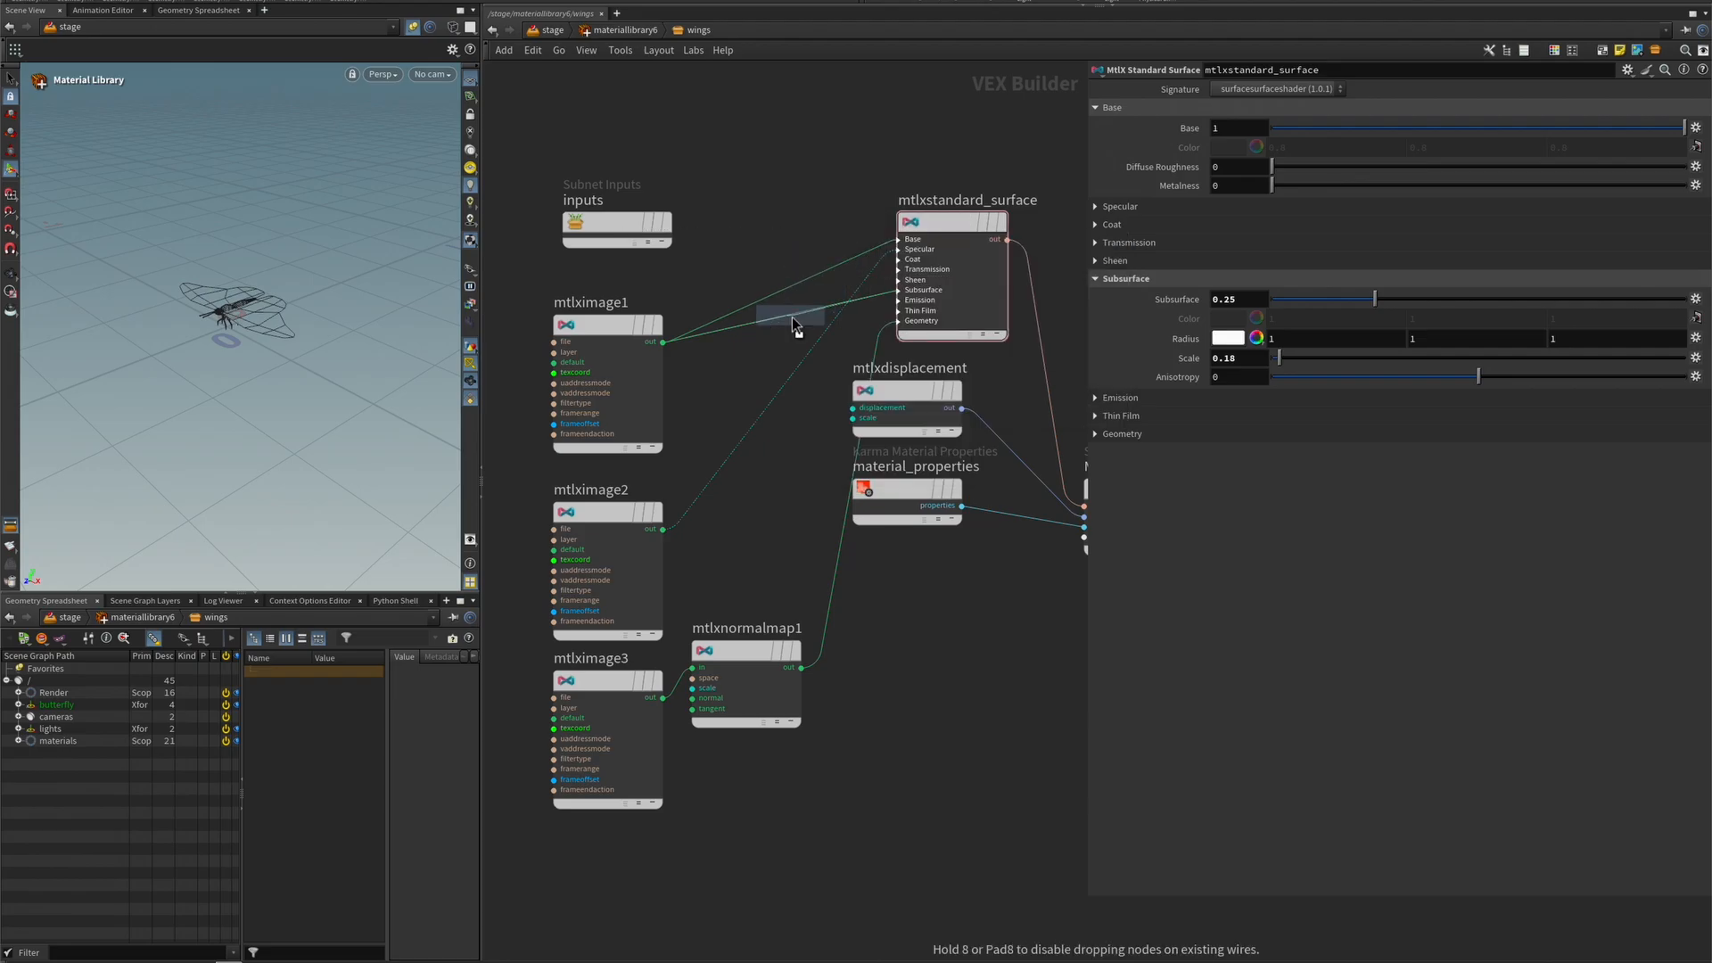
pyautogui.click(792, 317)
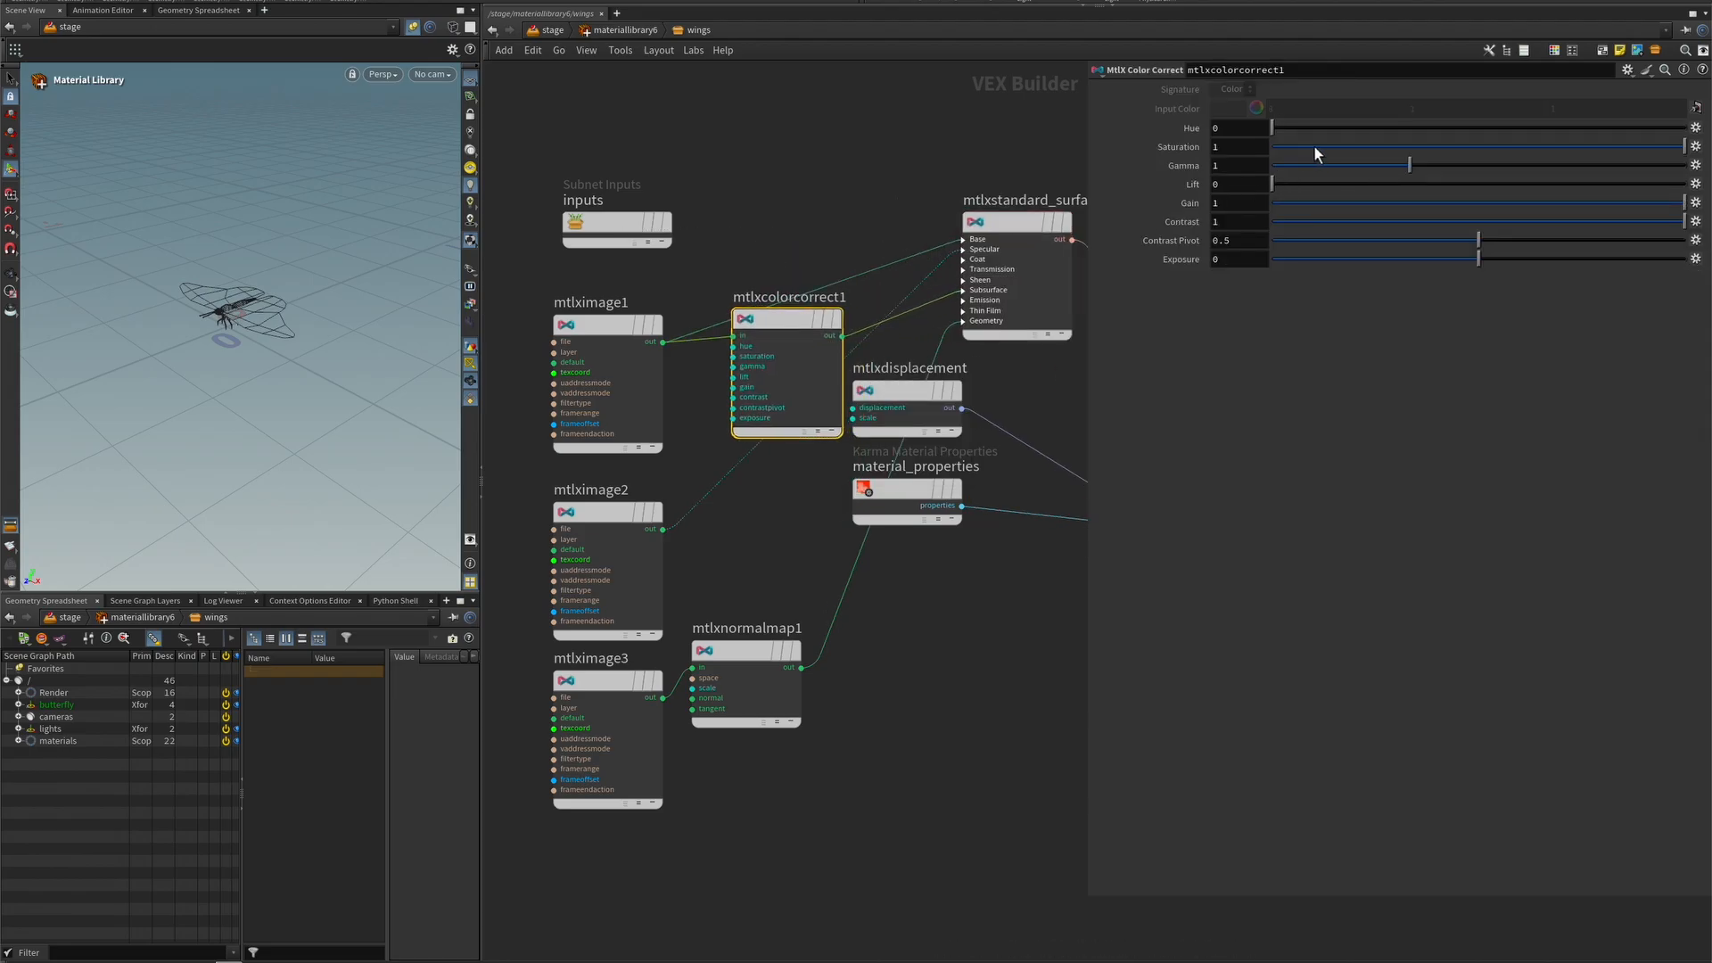
# - Set the color correct node's Saturation to .2 and expand the standard surface's Specular settings
pyautogui.click(1238, 154)
pyautogui.write('.2')
pyautogui.press('Return')
pyautogui.click(1016, 221)
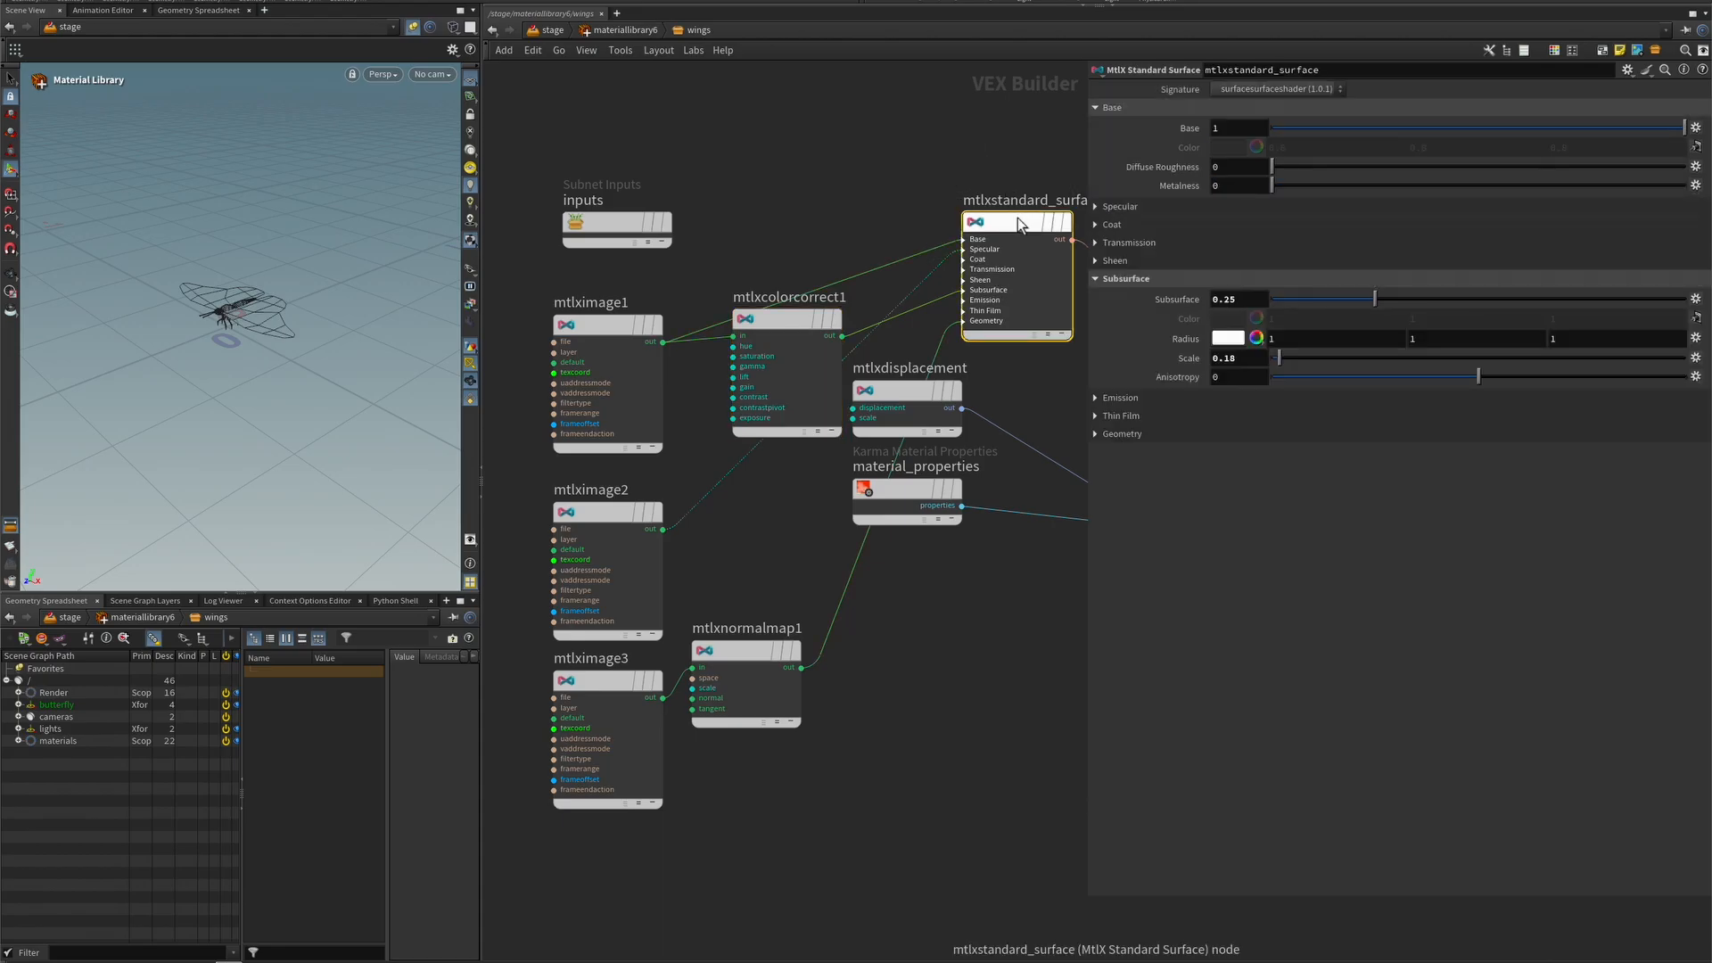
pyautogui.click(1154, 208)
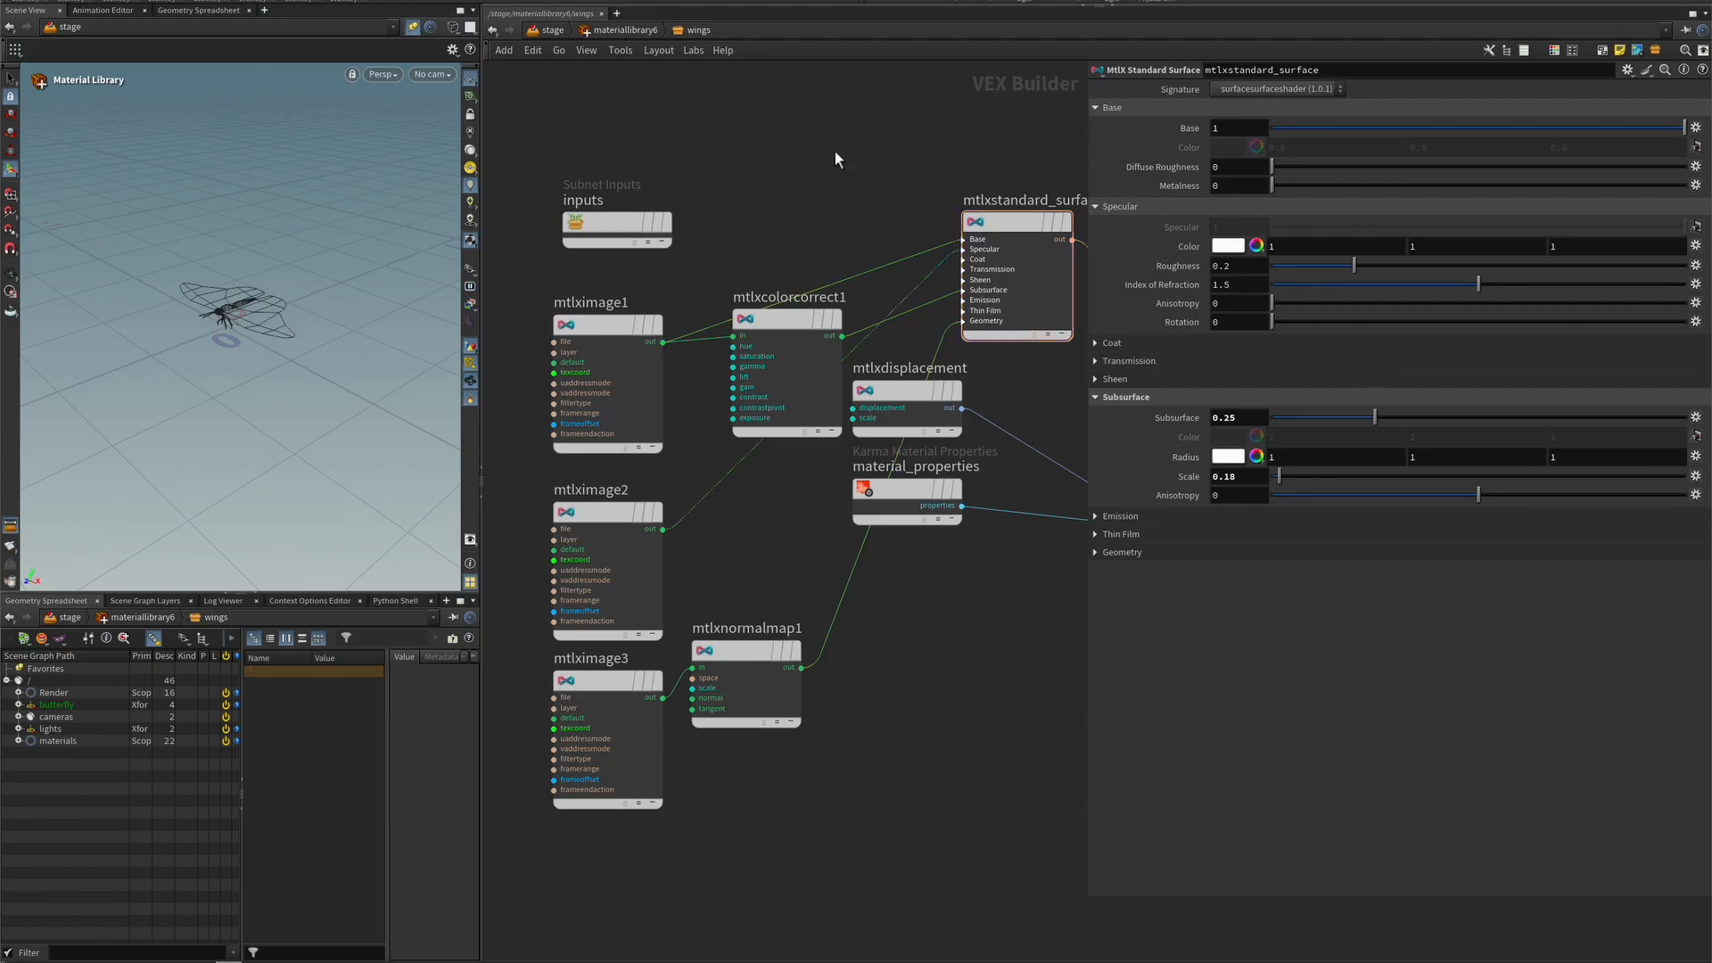
# - Return to the stage level and examine the materials and butterfly geometry hierarchies in the scene graph
pyautogui.click(553, 31)
pyautogui.moveTo(737, 533)
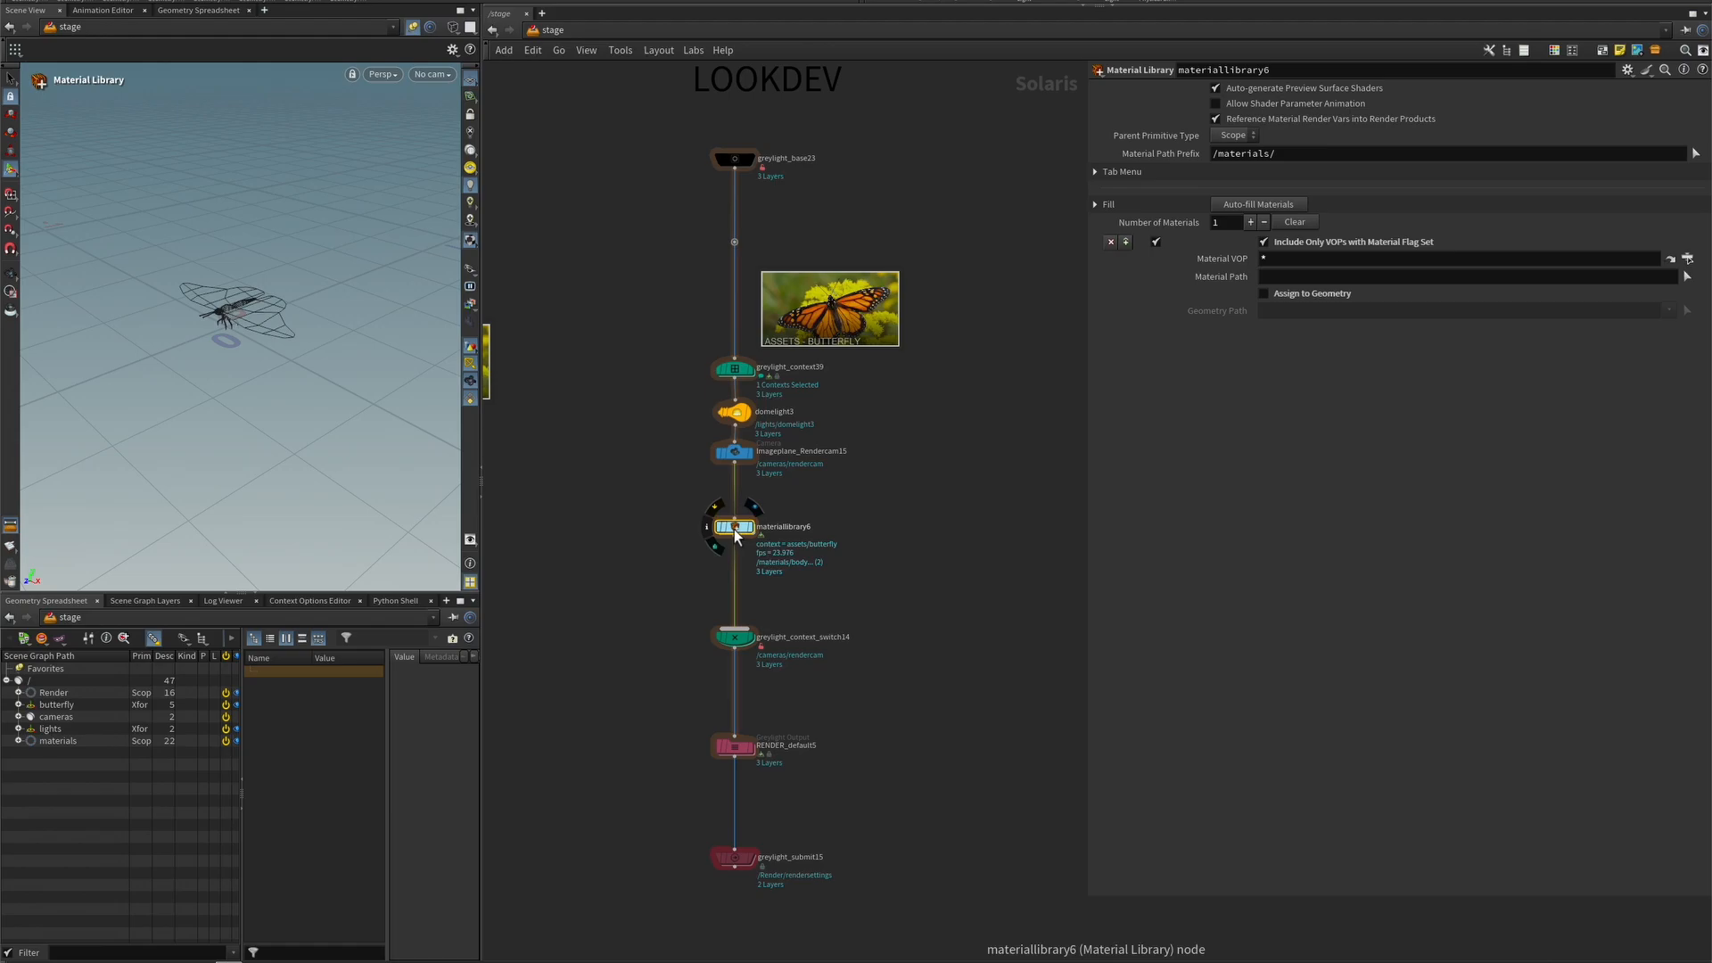
pyautogui.click(18, 741)
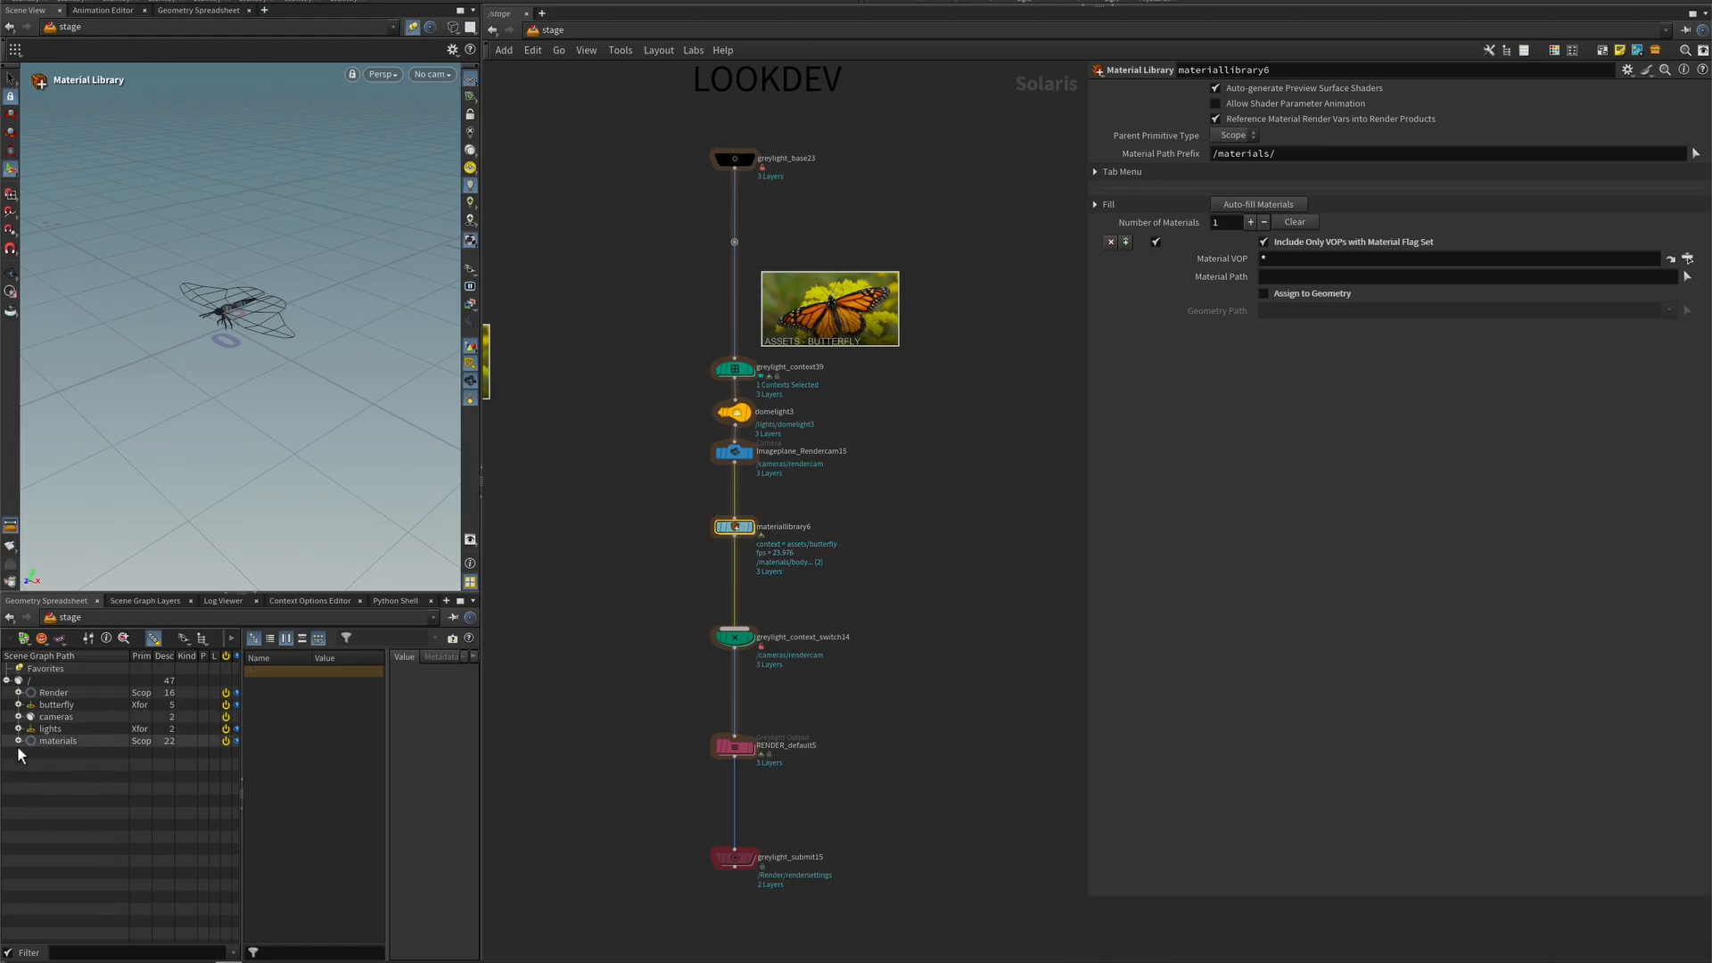
pyautogui.click(80, 742)
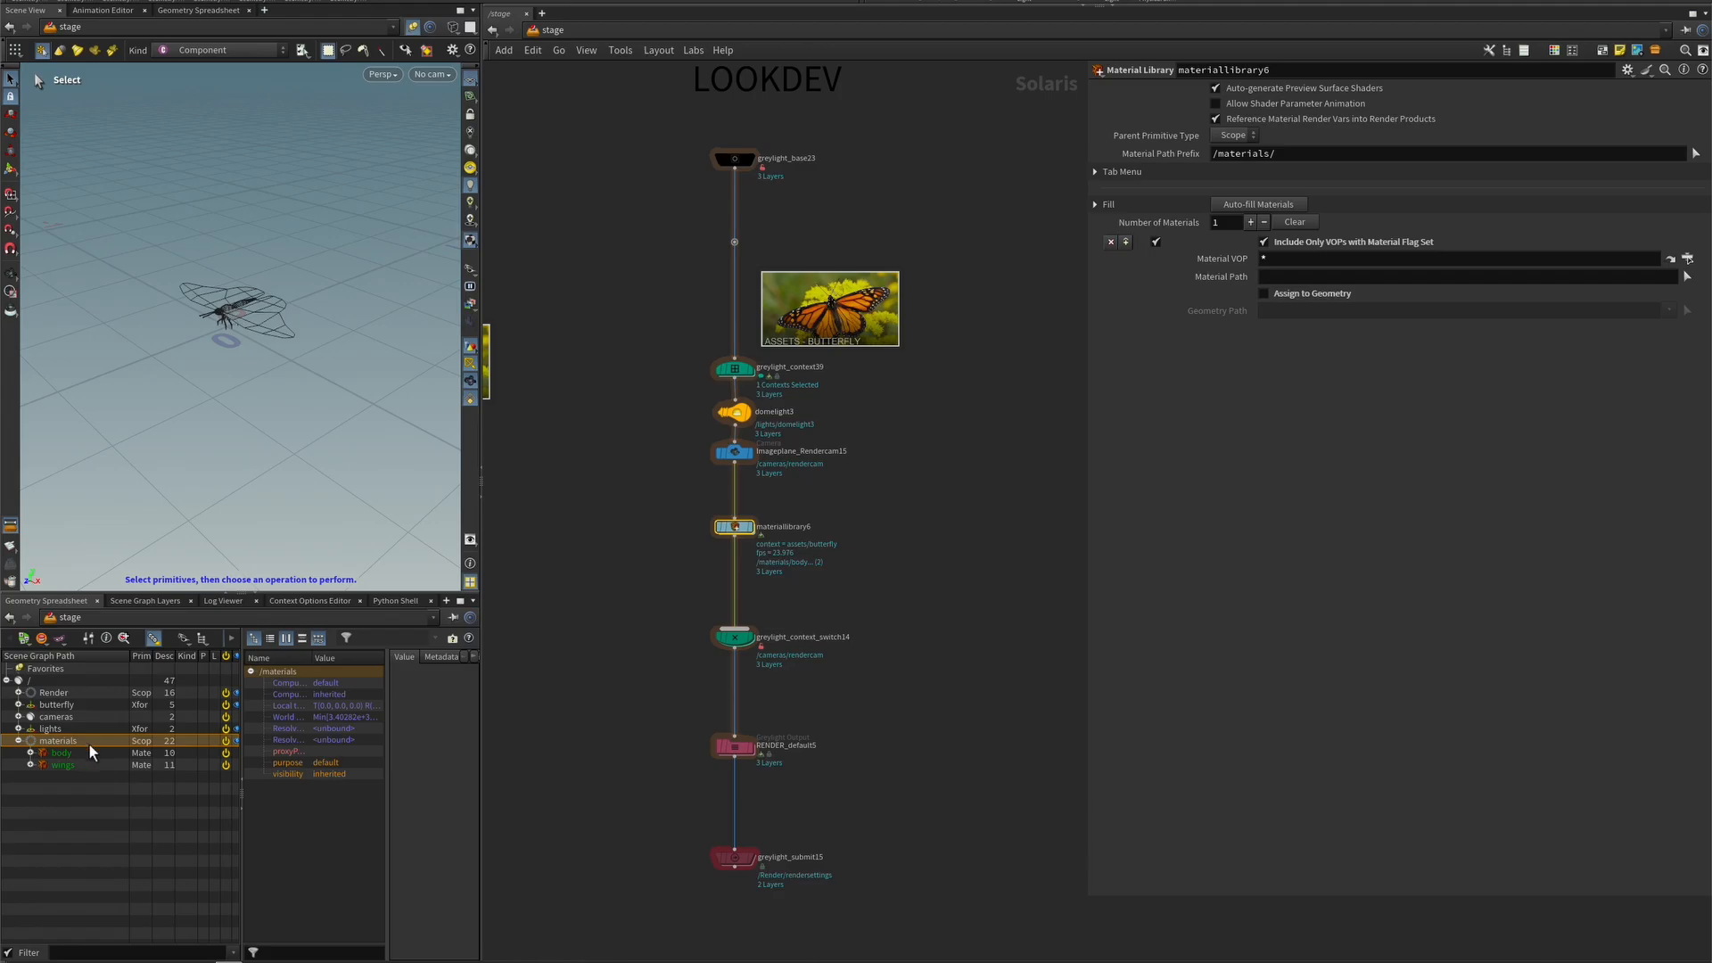
pyautogui.click(18, 705)
pyautogui.click(30, 716)
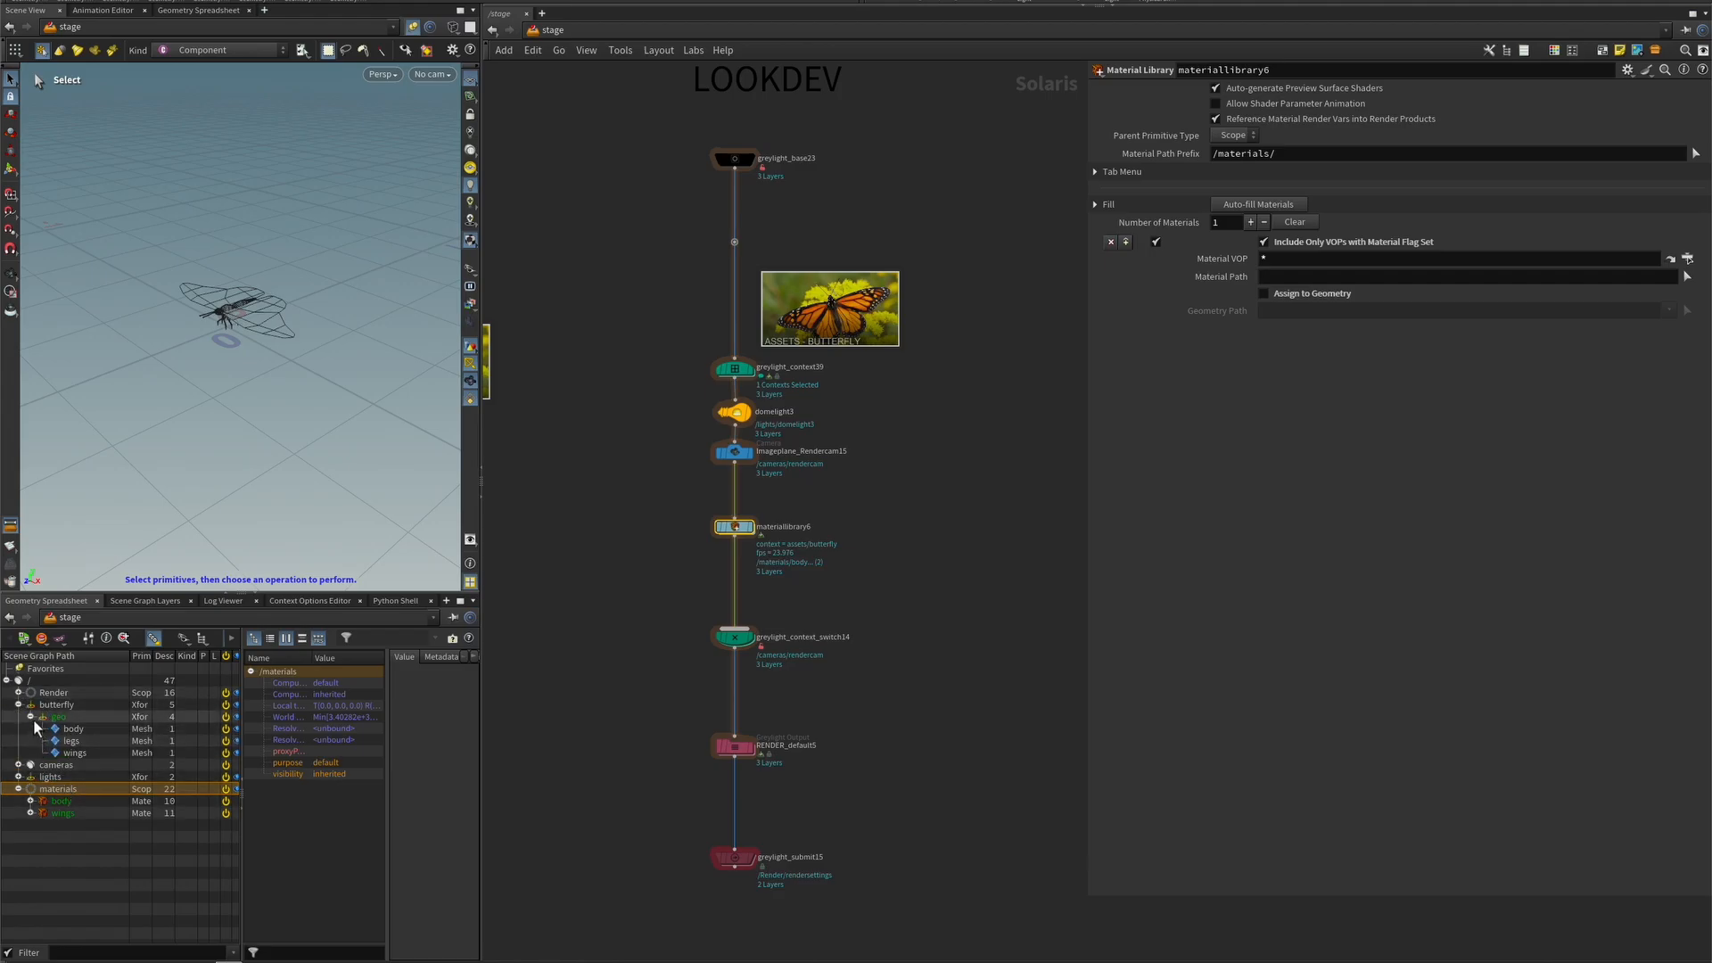
pyautogui.click(30, 716)
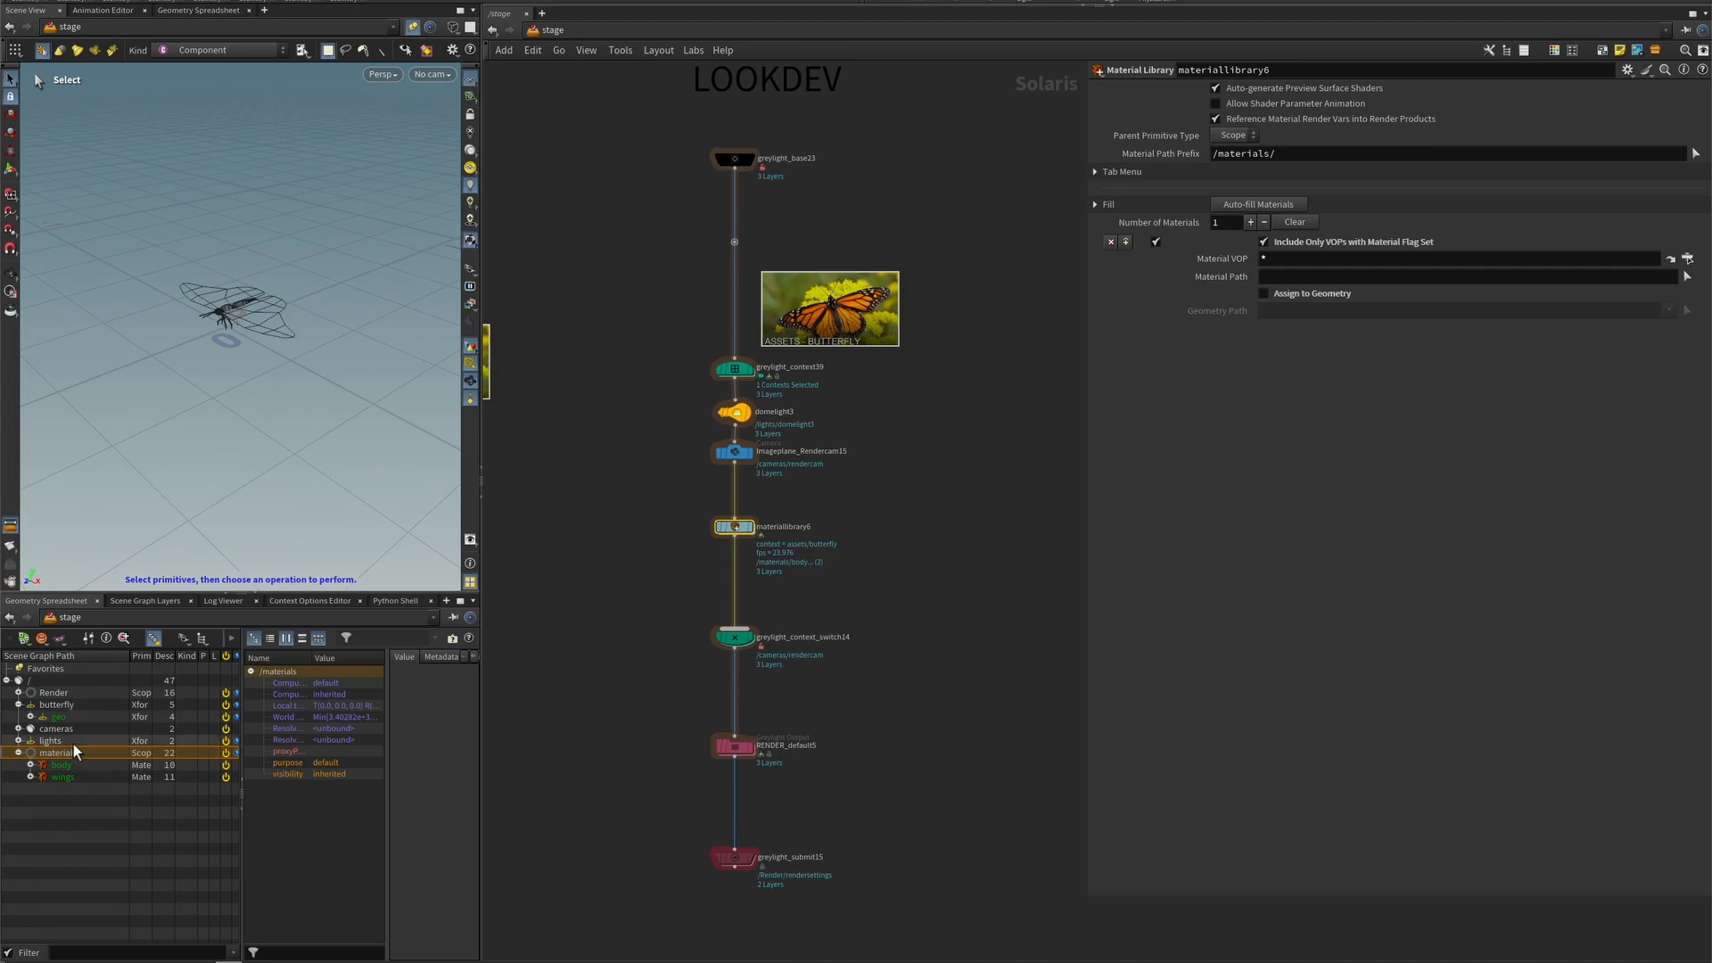
# - Set the material library's Material Path Prefix to /butterfly/materials/
pyautogui.click(1215, 155)
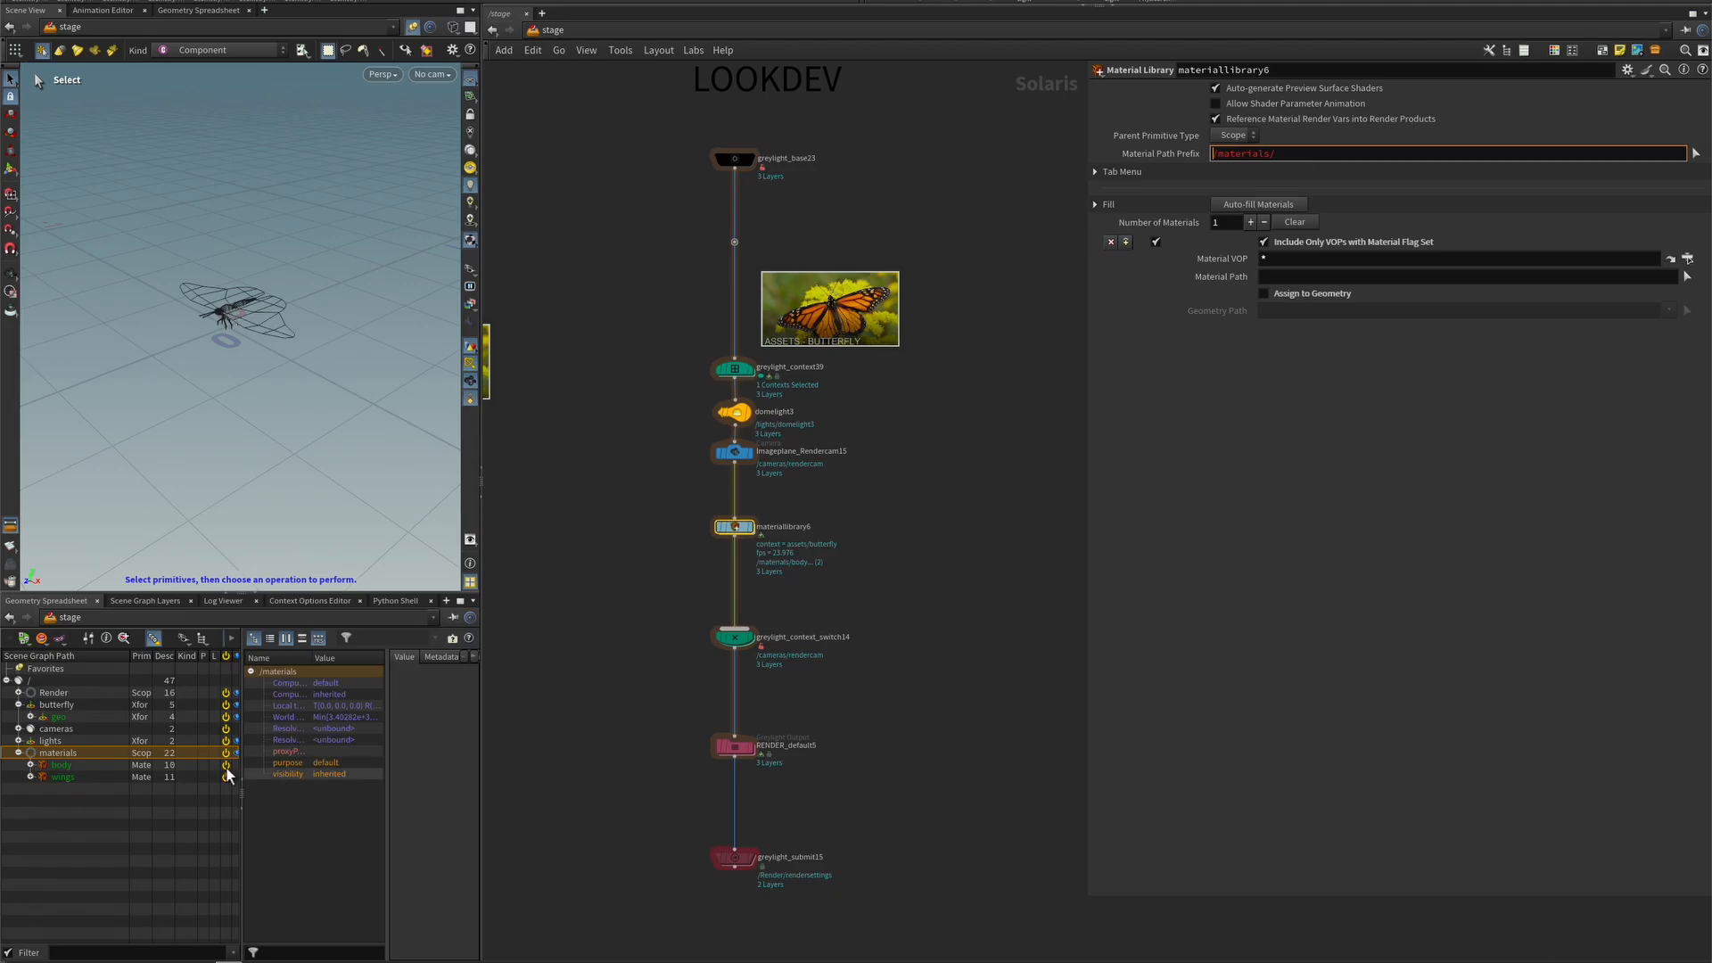
pyautogui.moveTo(56, 704); pyautogui.dragTo(1217, 157)
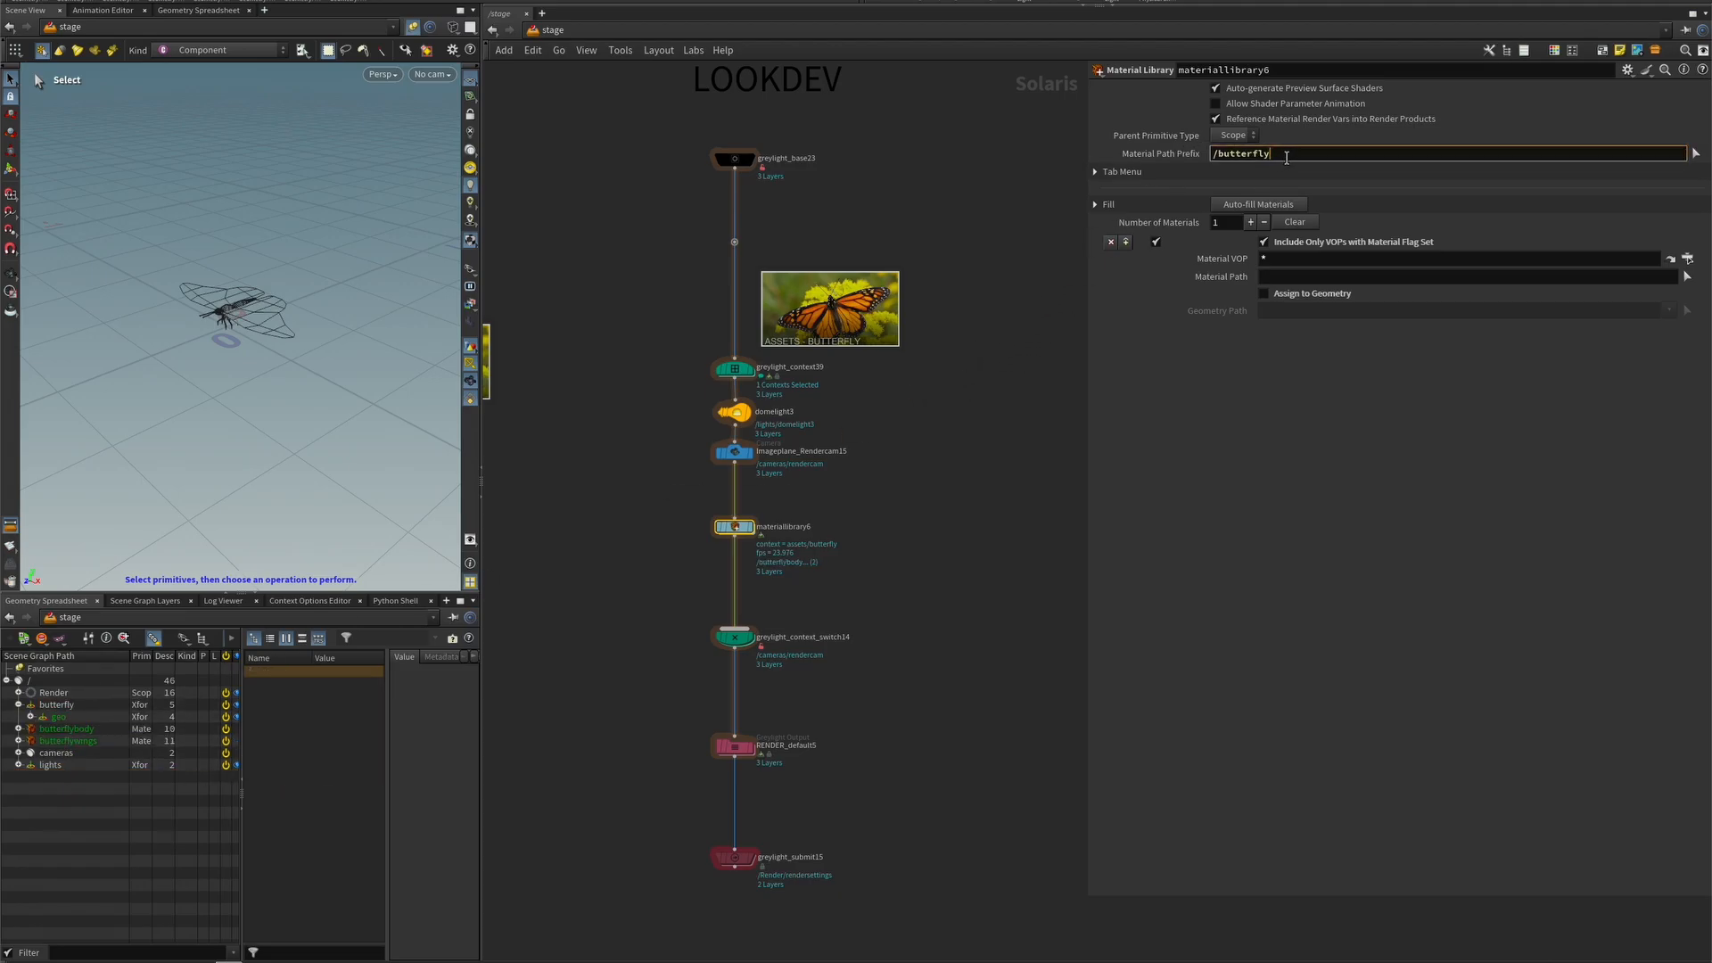
pyautogui.write('/')
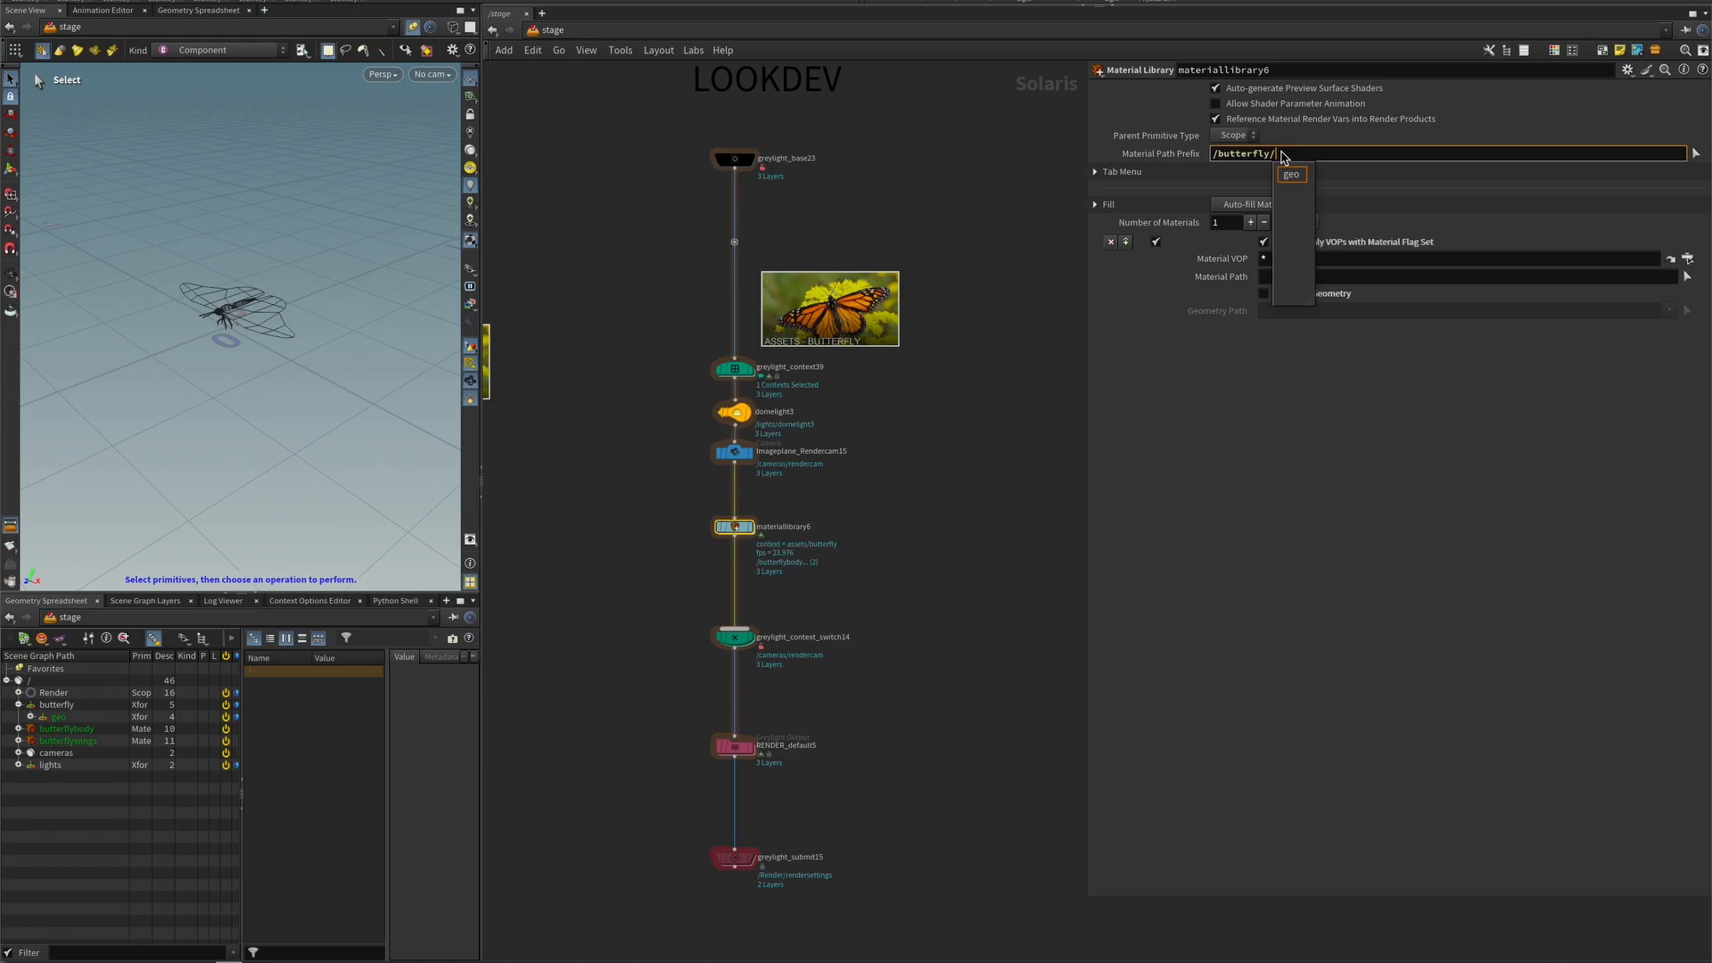
pyautogui.write('materials')
pyautogui.press('Return')
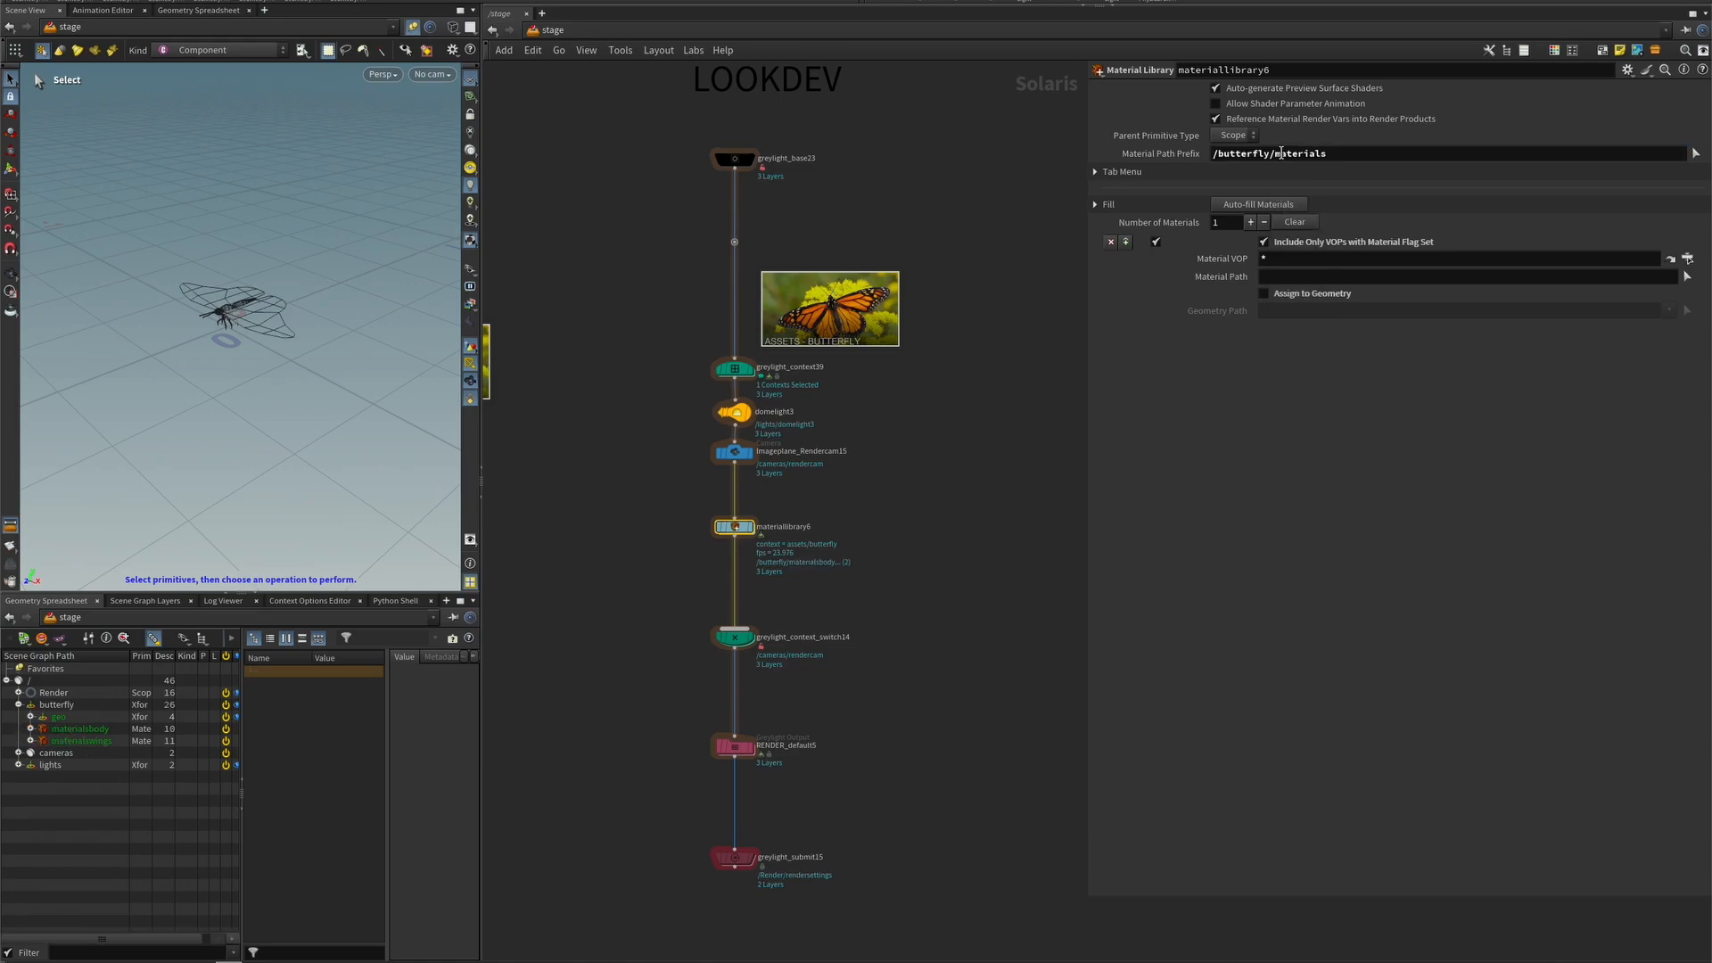
pyautogui.click(1398, 150)
pyautogui.write('/')
pyautogui.press('Return')
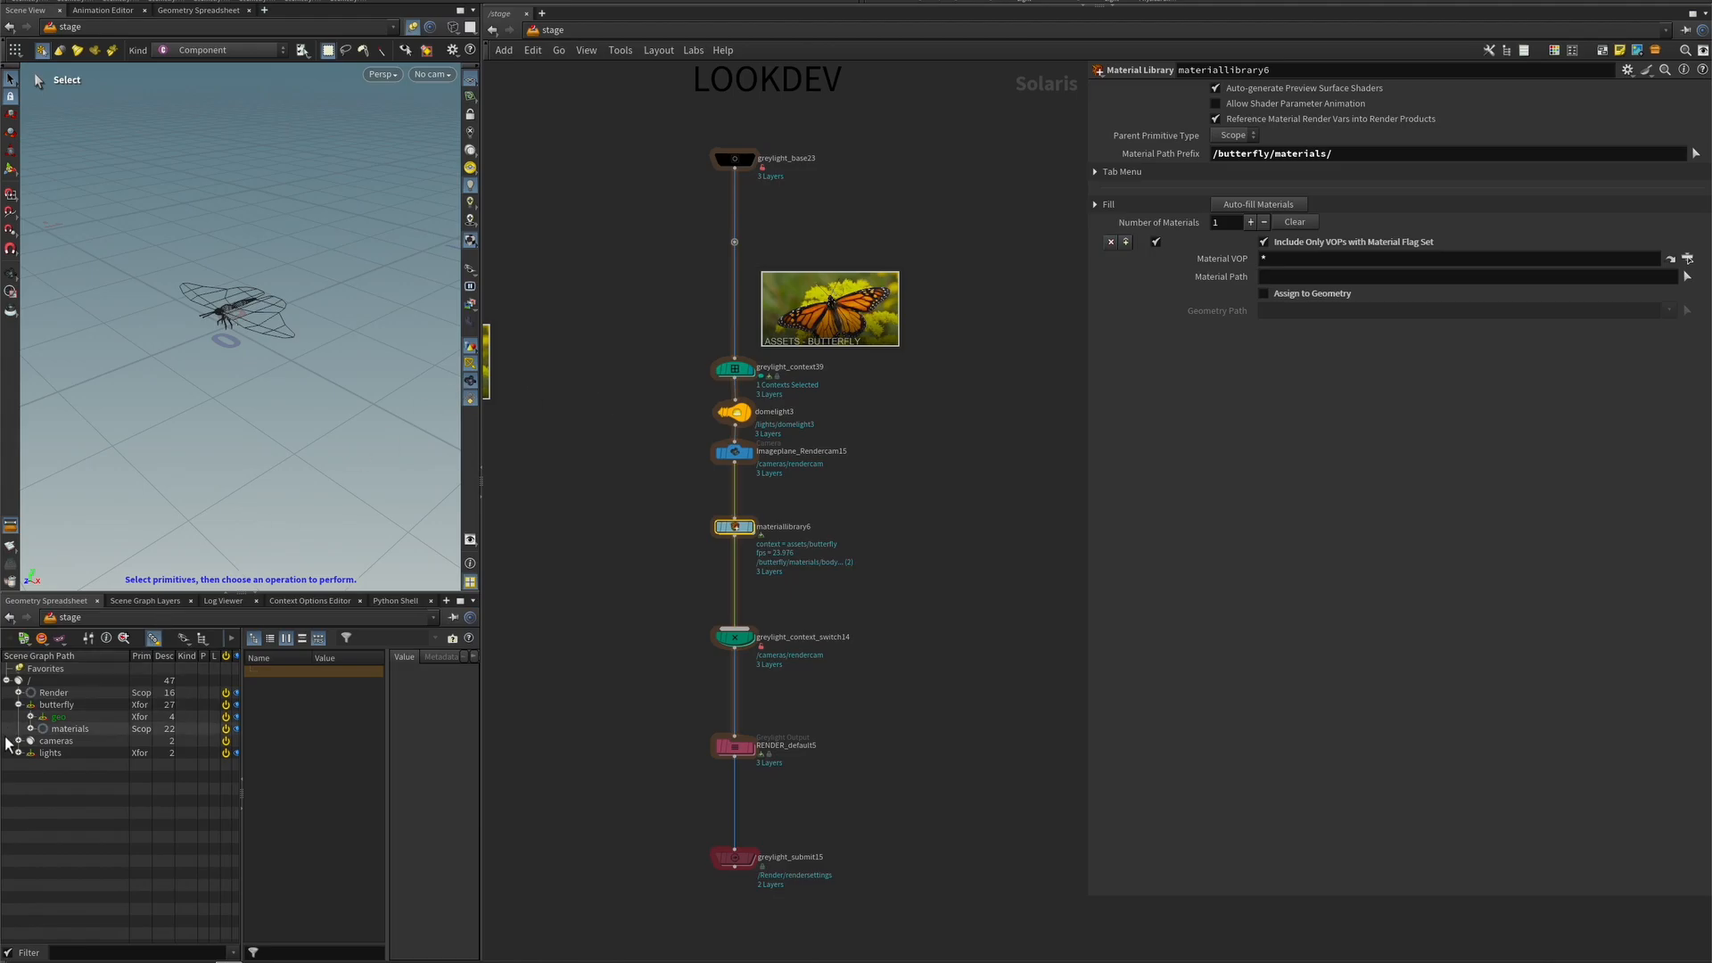
# - Examine the geo and materials branches under butterfly in the scene graph, then collapse both
pyautogui.click(30, 728)
pyautogui.click(31, 716)
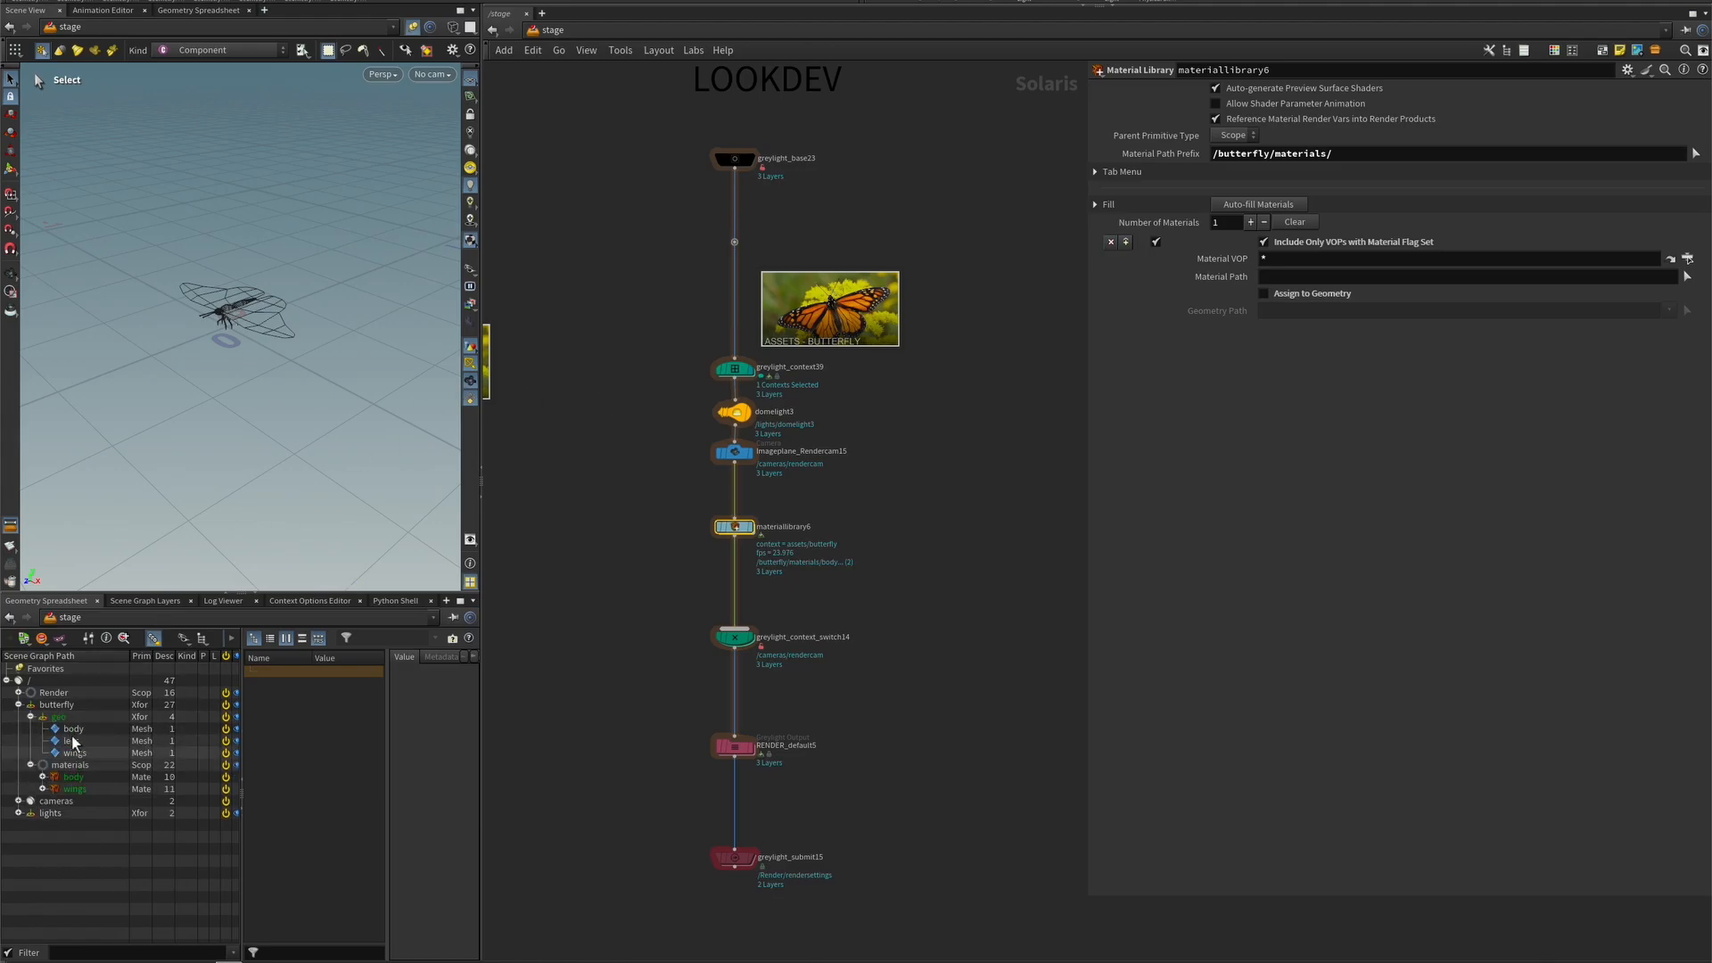
pyautogui.click(30, 717)
pyautogui.click(30, 728)
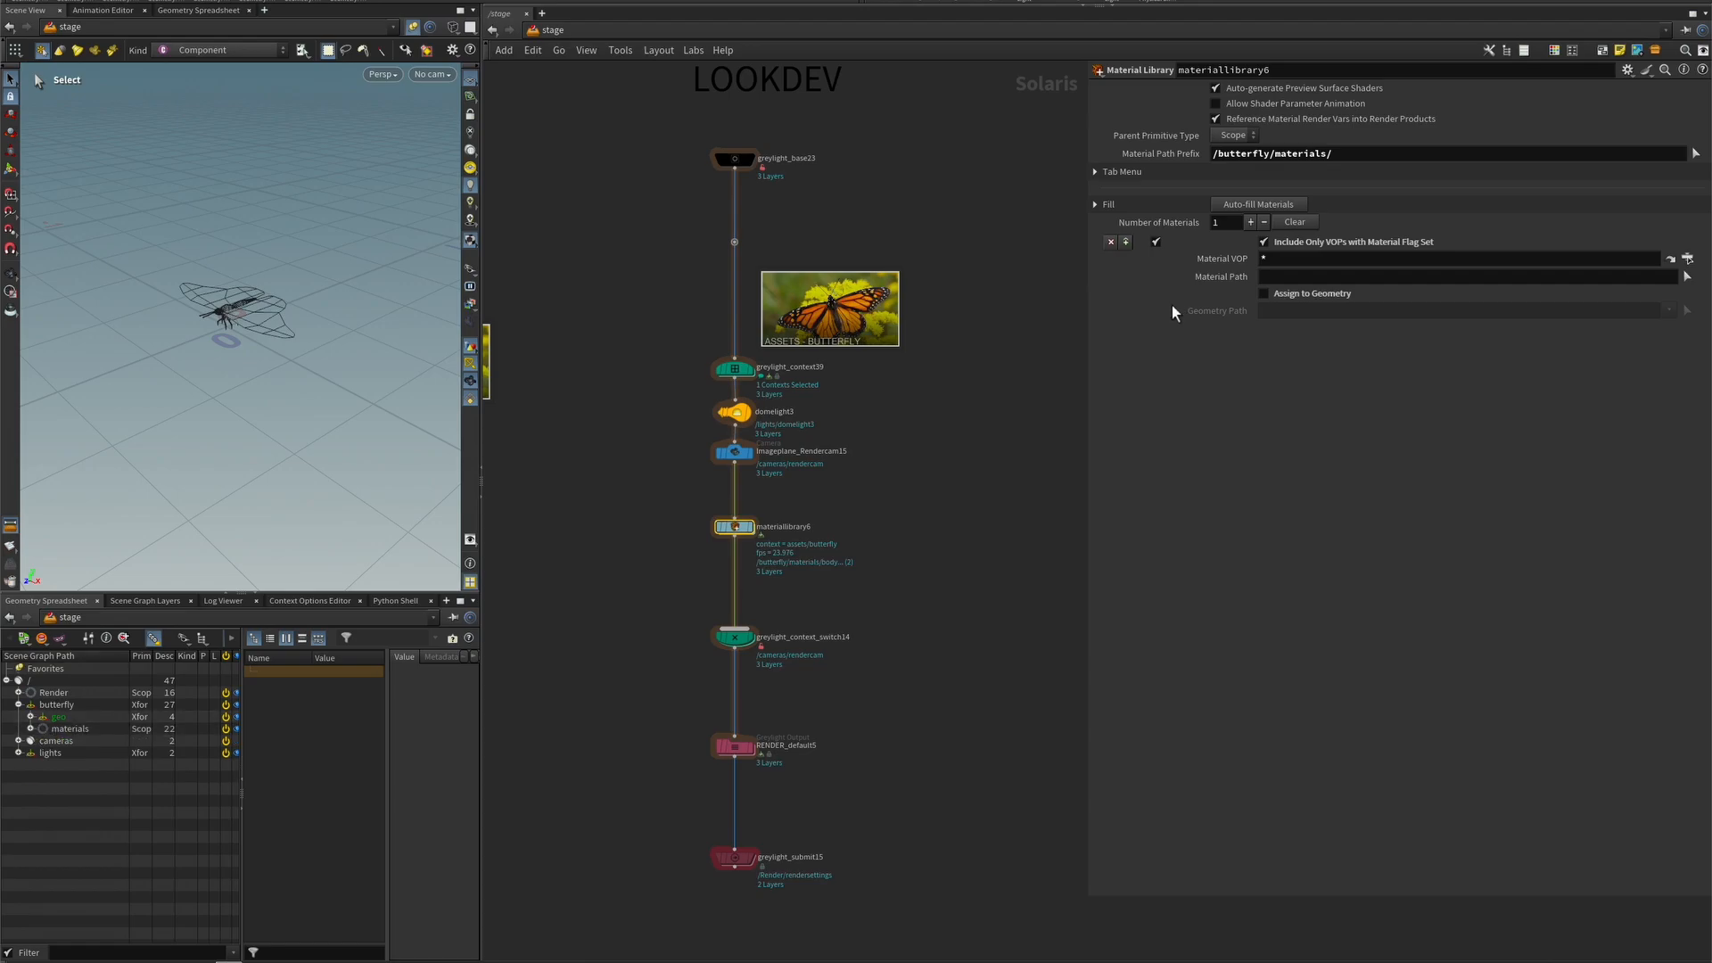
# - Try auto-filling the material library's entries, then remove the body and wings entries
pyautogui.click(1299, 294)
pyautogui.click(1276, 300)
pyautogui.click(1280, 205)
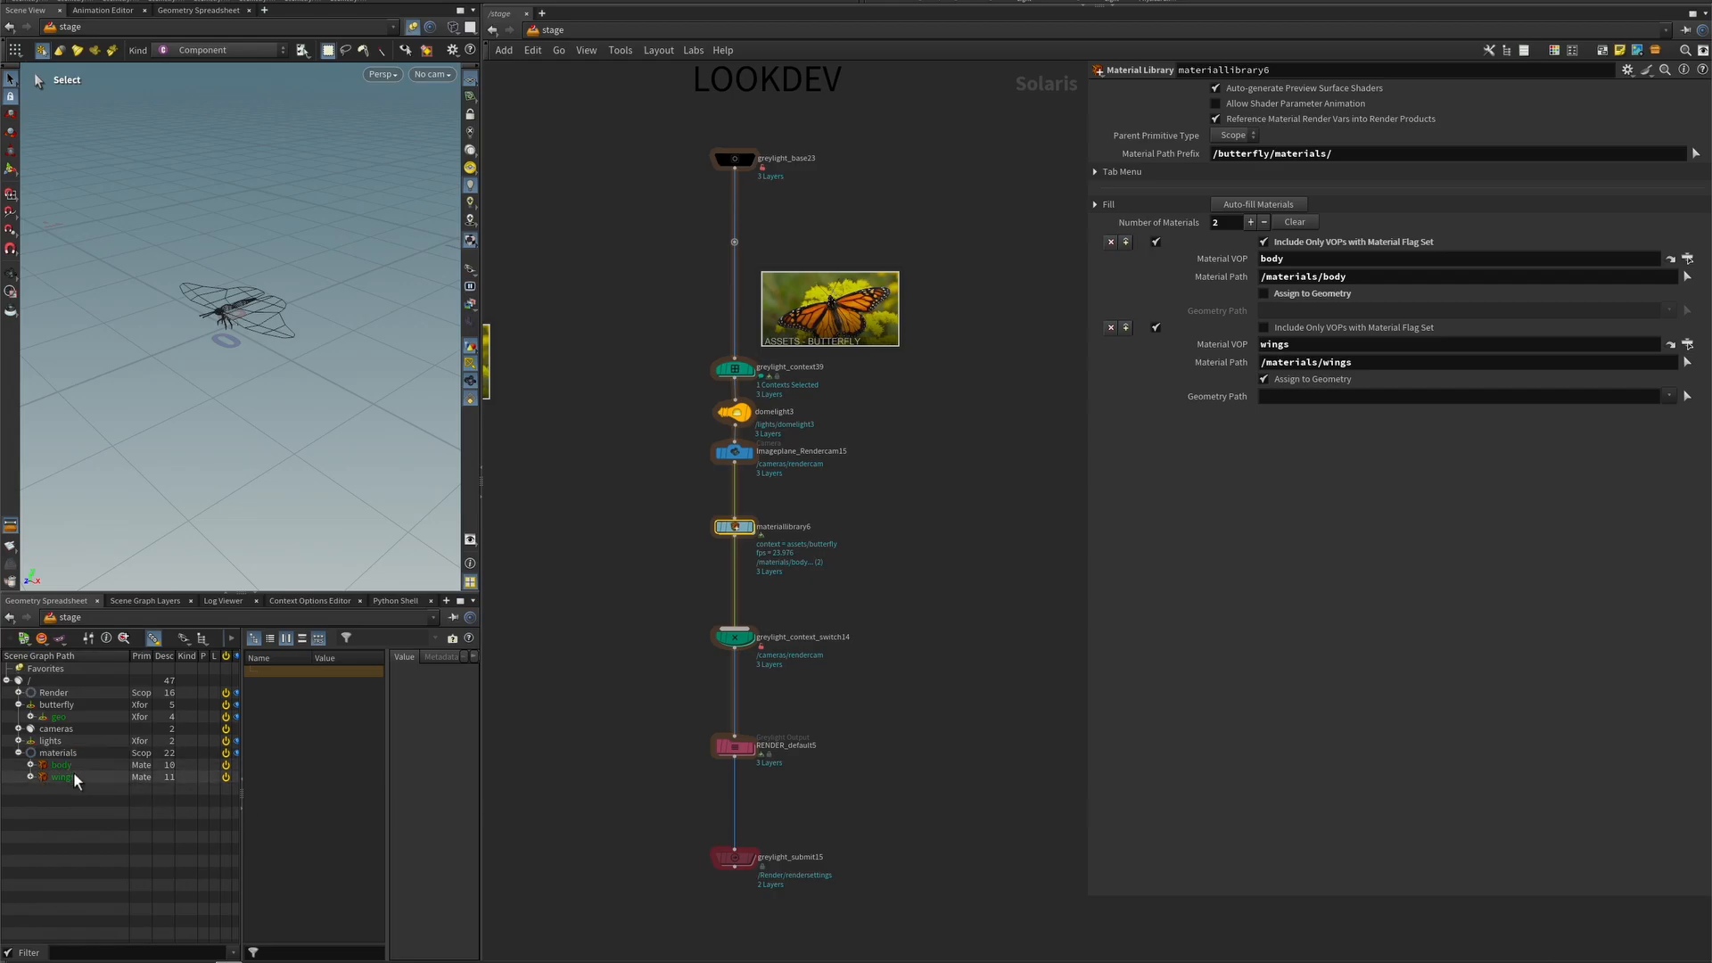
pyautogui.click(1330, 278)
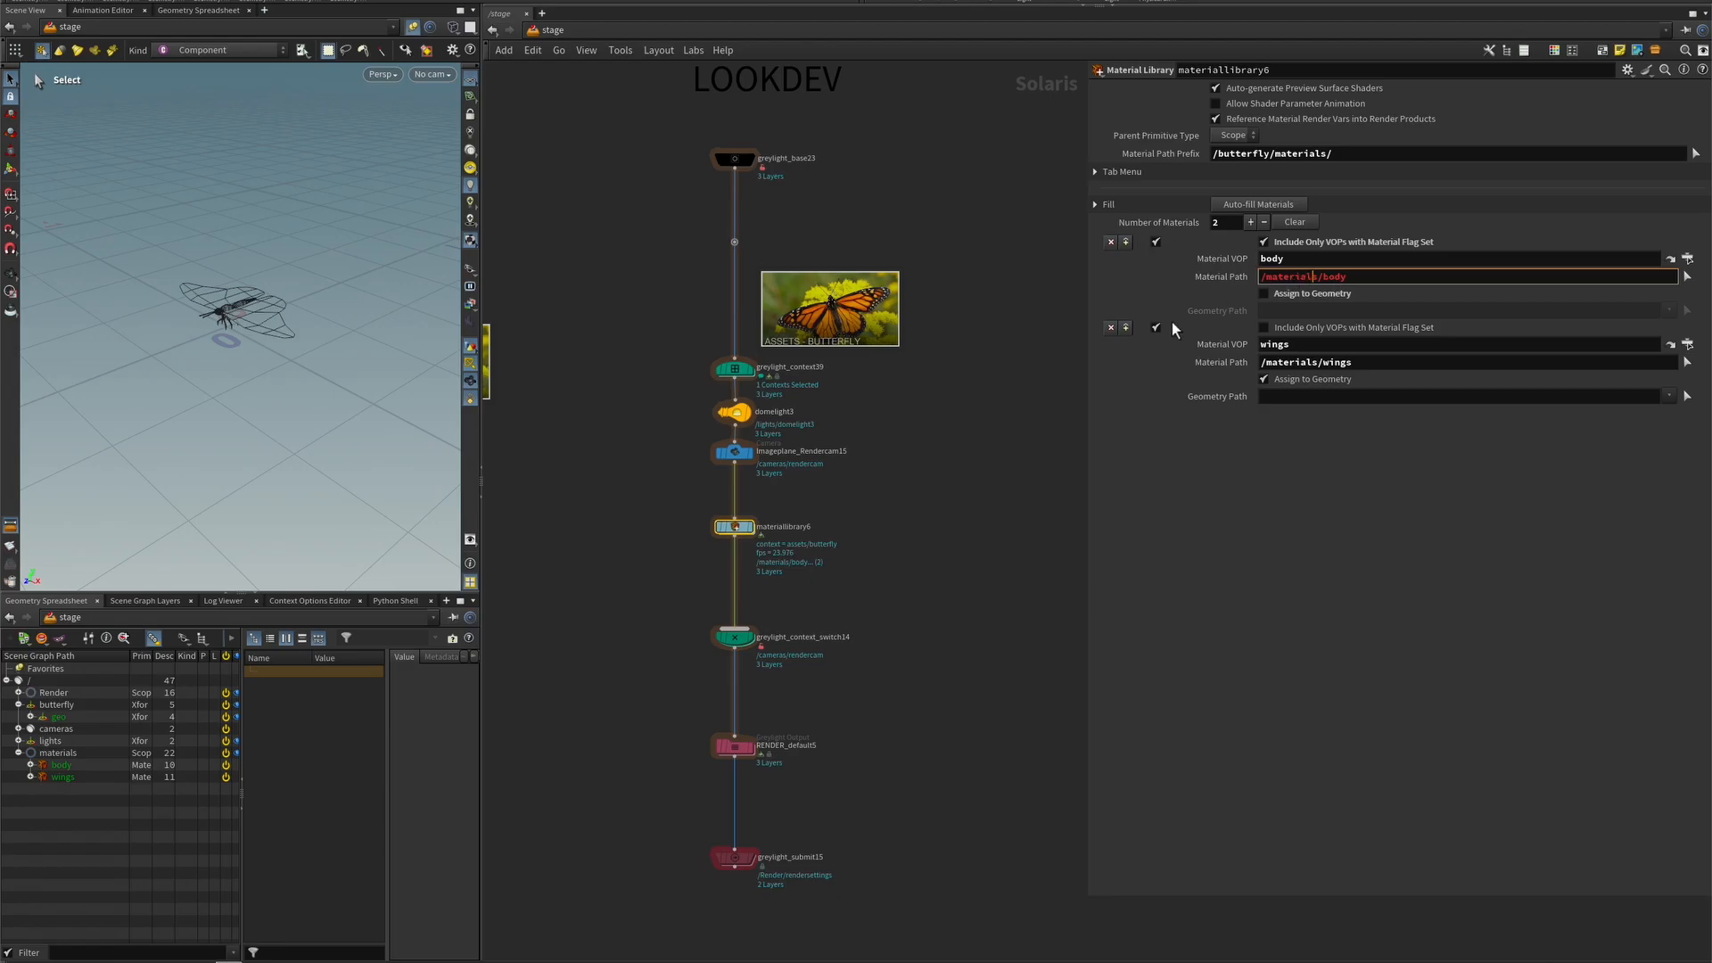
pyautogui.click(1111, 327)
pyautogui.click(1110, 242)
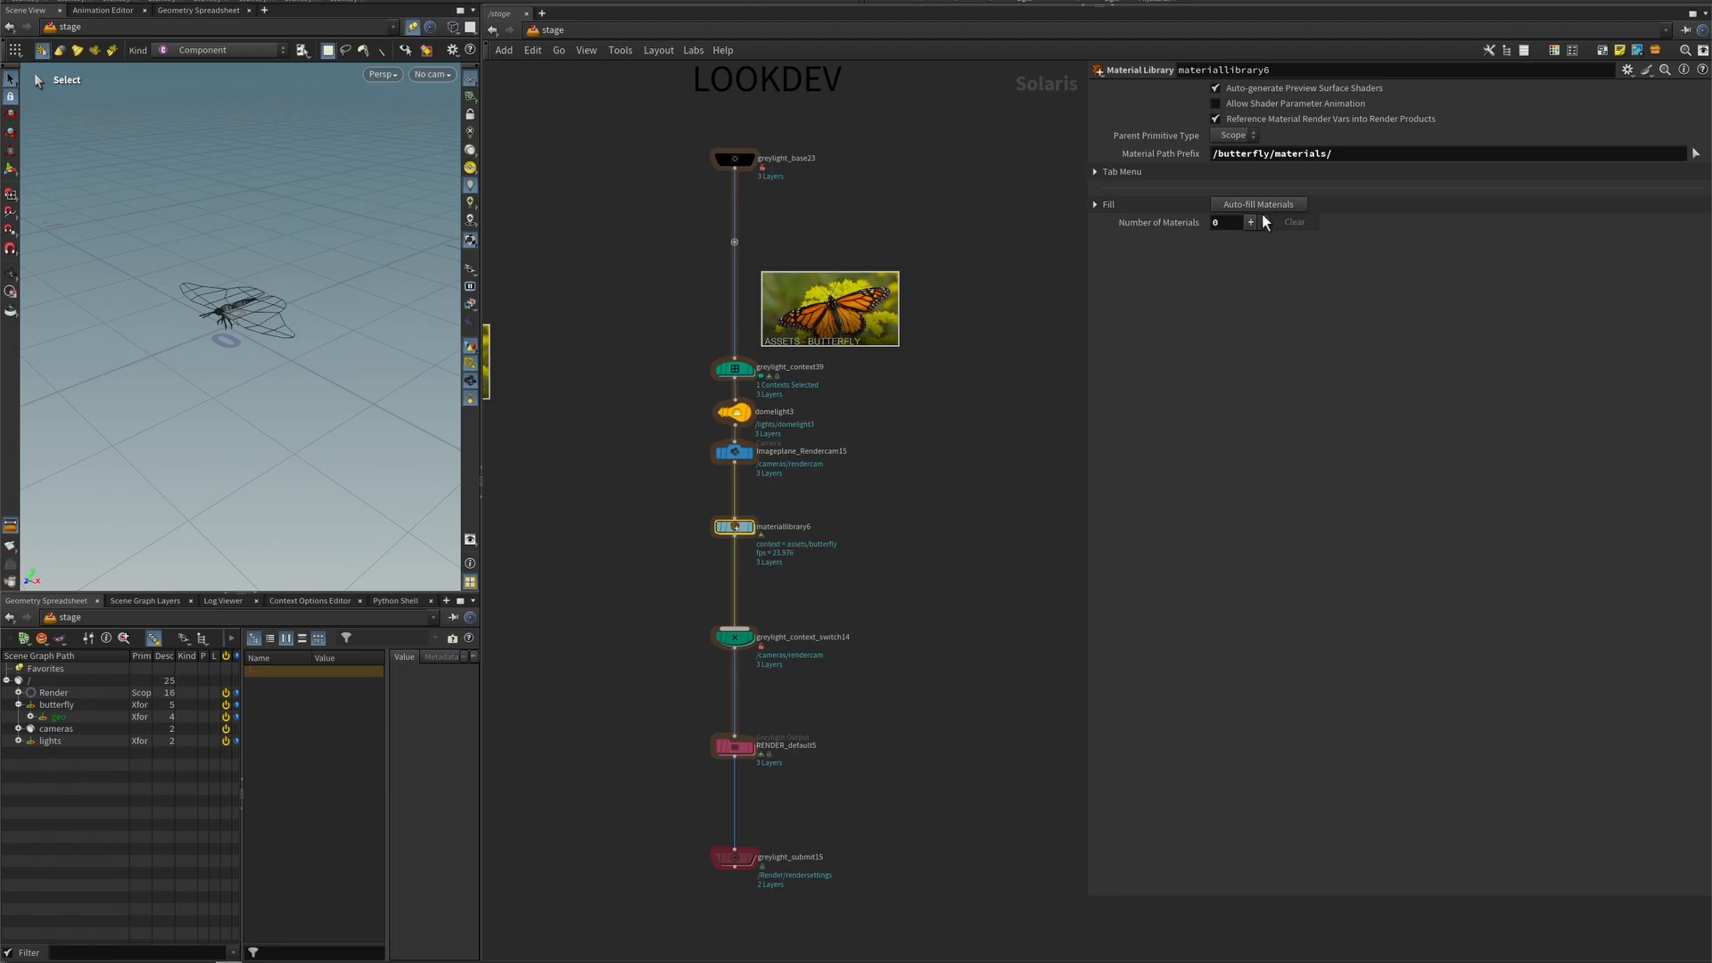
# - Add one material entry to the library with Material VOP * and geometry assignment turned off
pyautogui.click(1249, 222)
pyautogui.click(1338, 258)
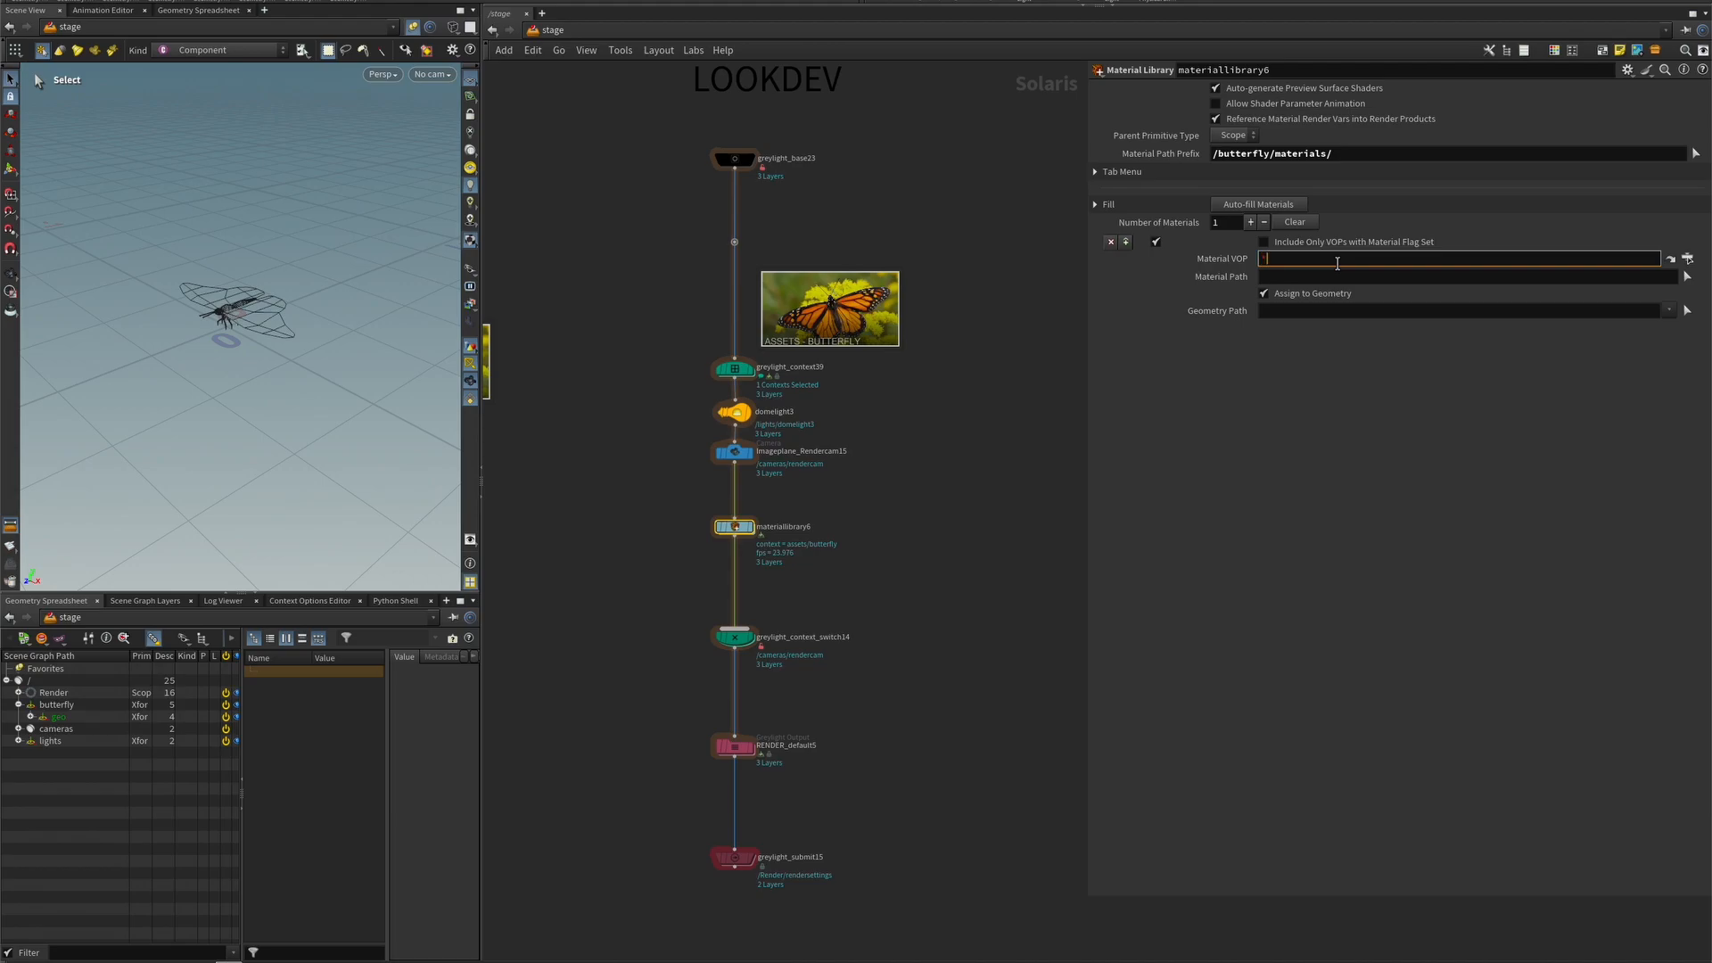
pyautogui.write('*')
pyautogui.press('Return')
pyautogui.click(1271, 293)
# - Insert an Assign Material node directly after the material library, display its result, and show the butterfly shaded in the viewport
pyautogui.moveTo(735, 531); pyautogui.dragTo(735, 513)
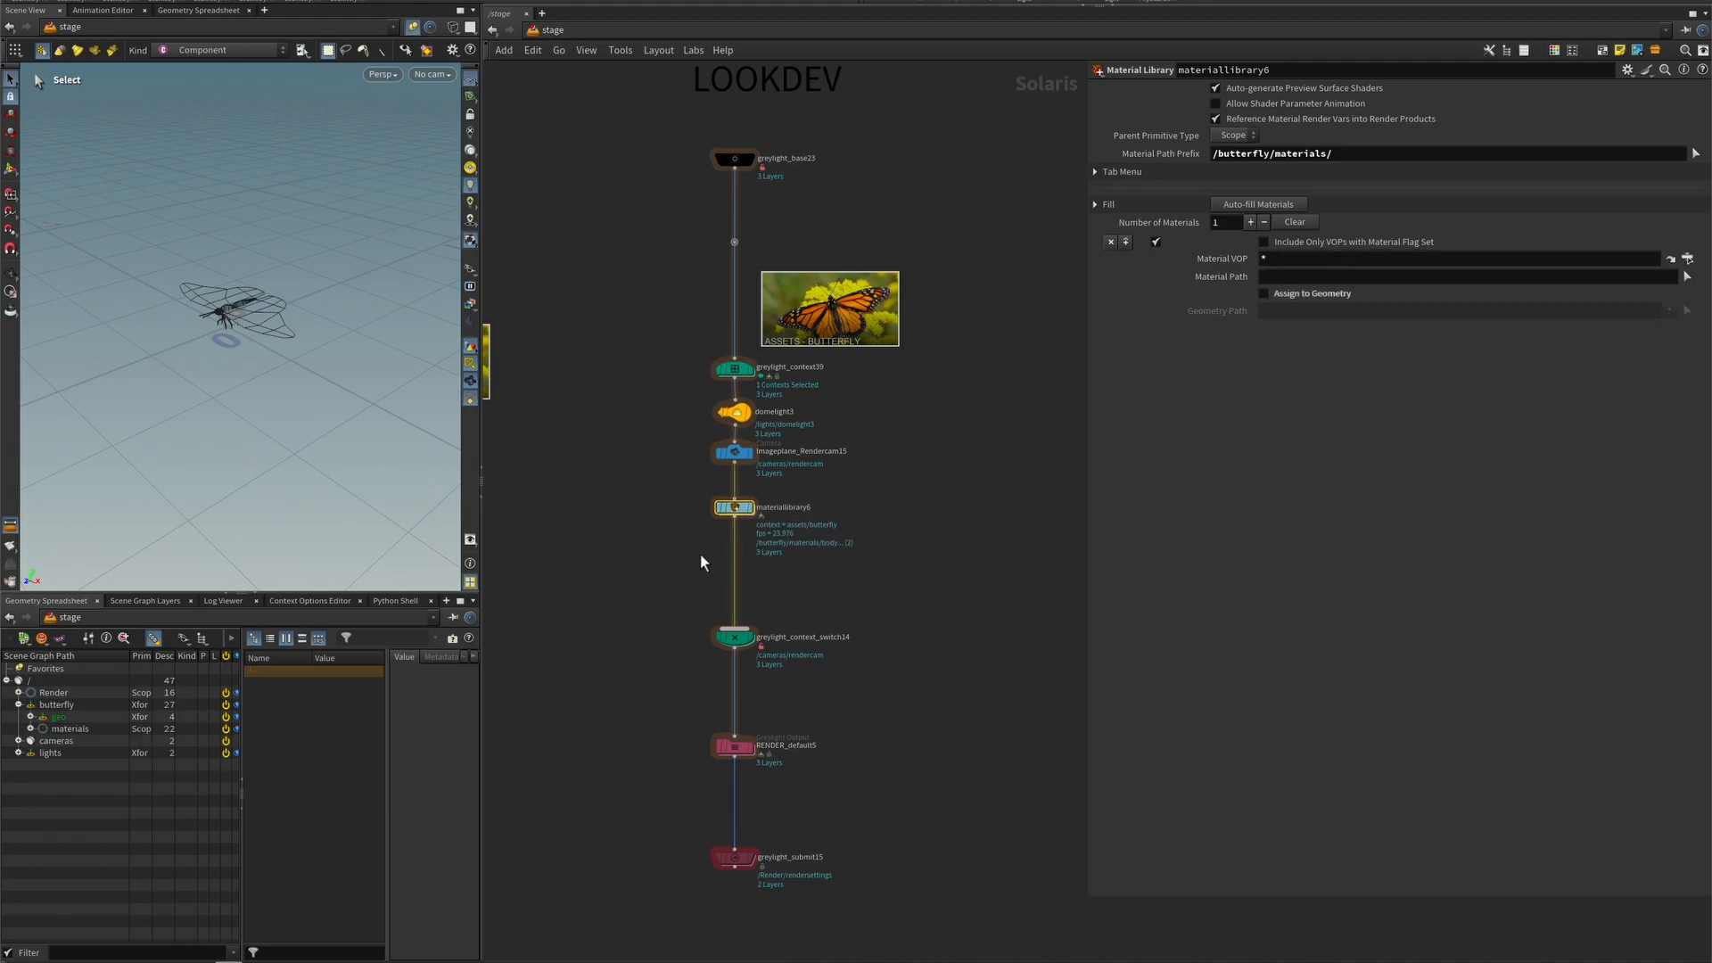
pyautogui.press('Tab')
pyautogui.write('ass')
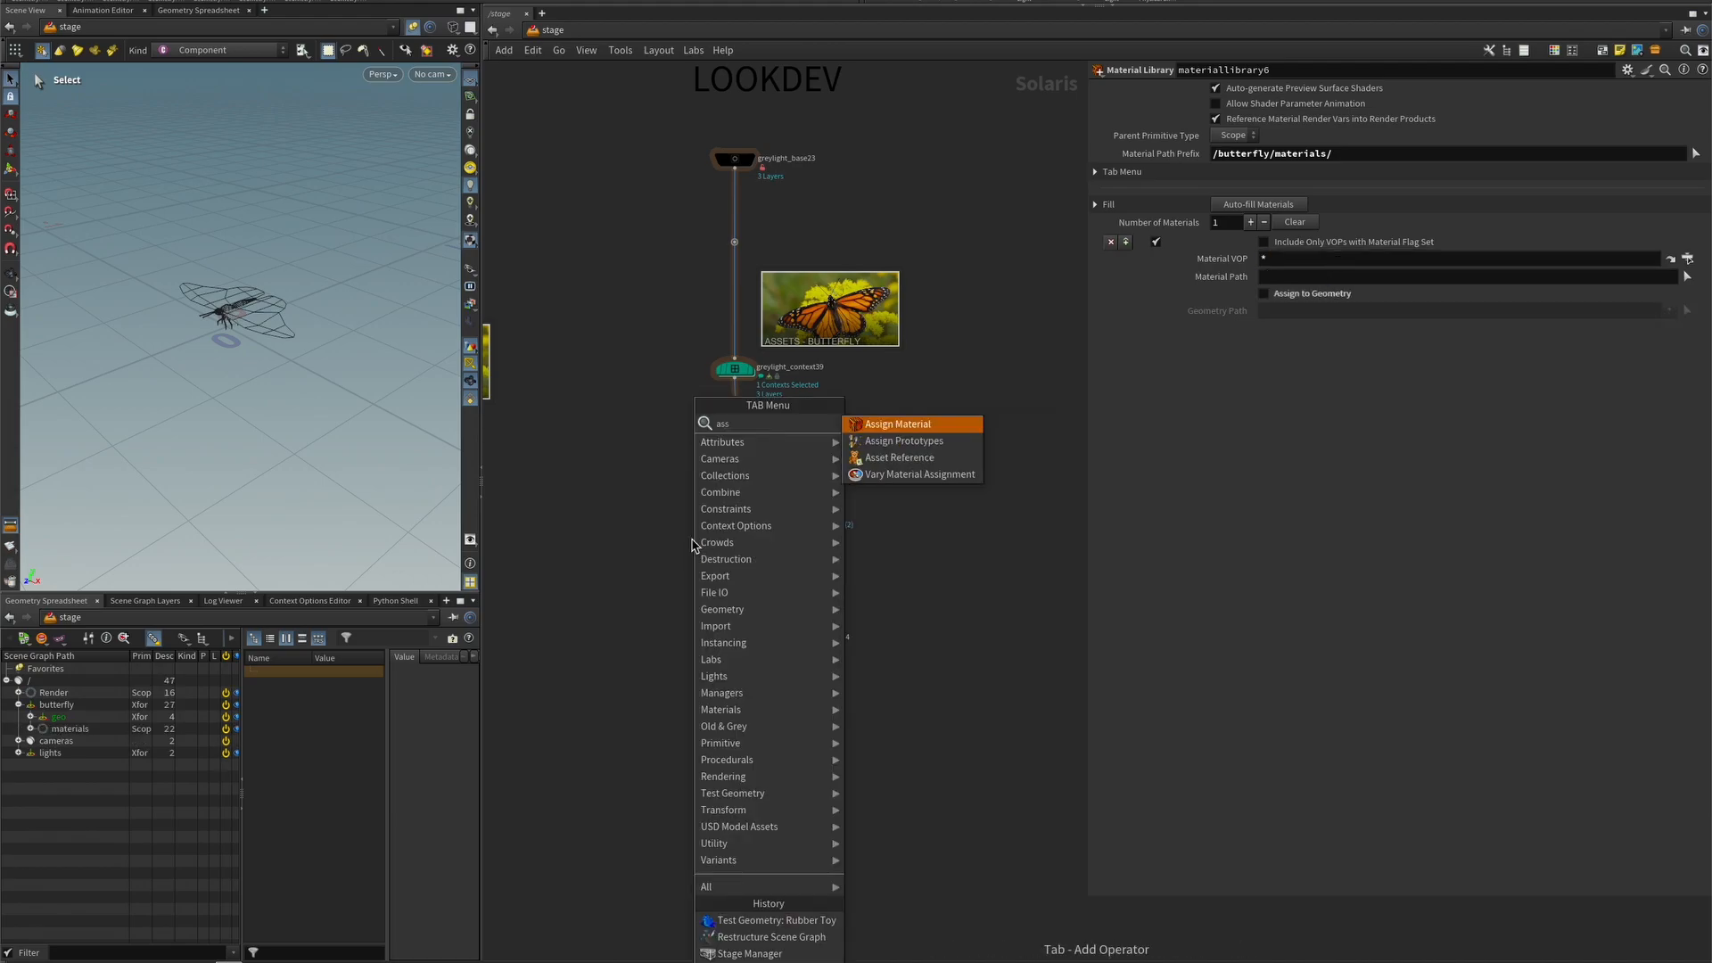
pyautogui.click(884, 426)
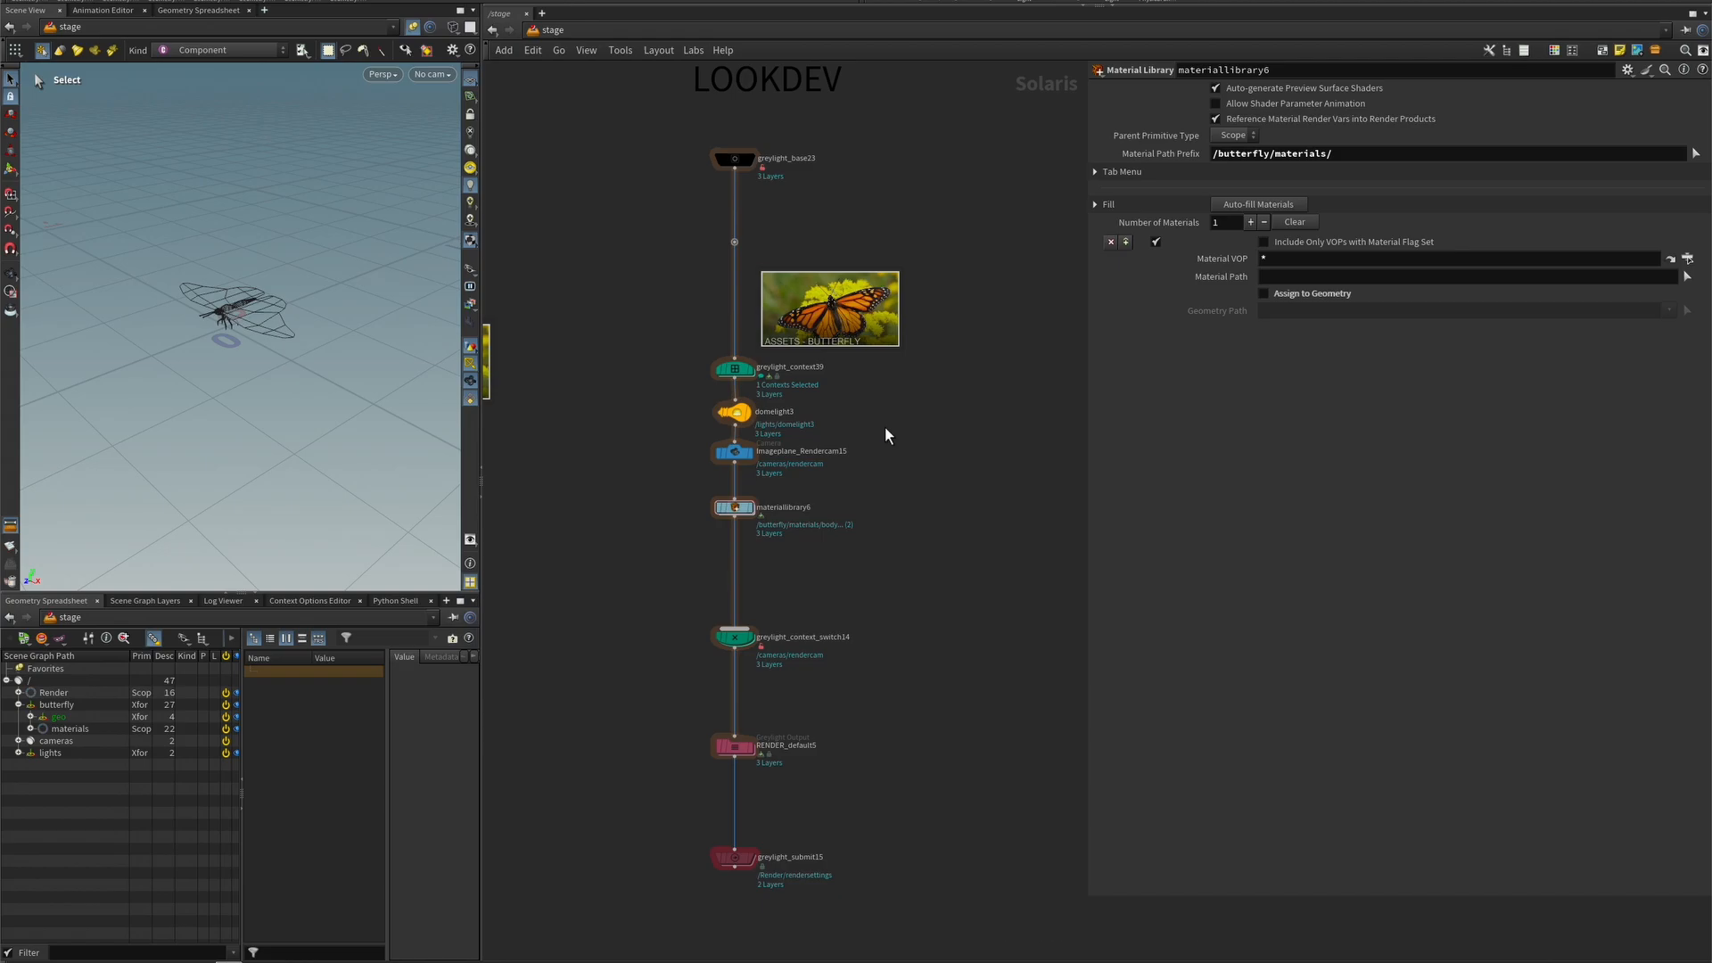
pyautogui.click(736, 548)
pyautogui.click(752, 548)
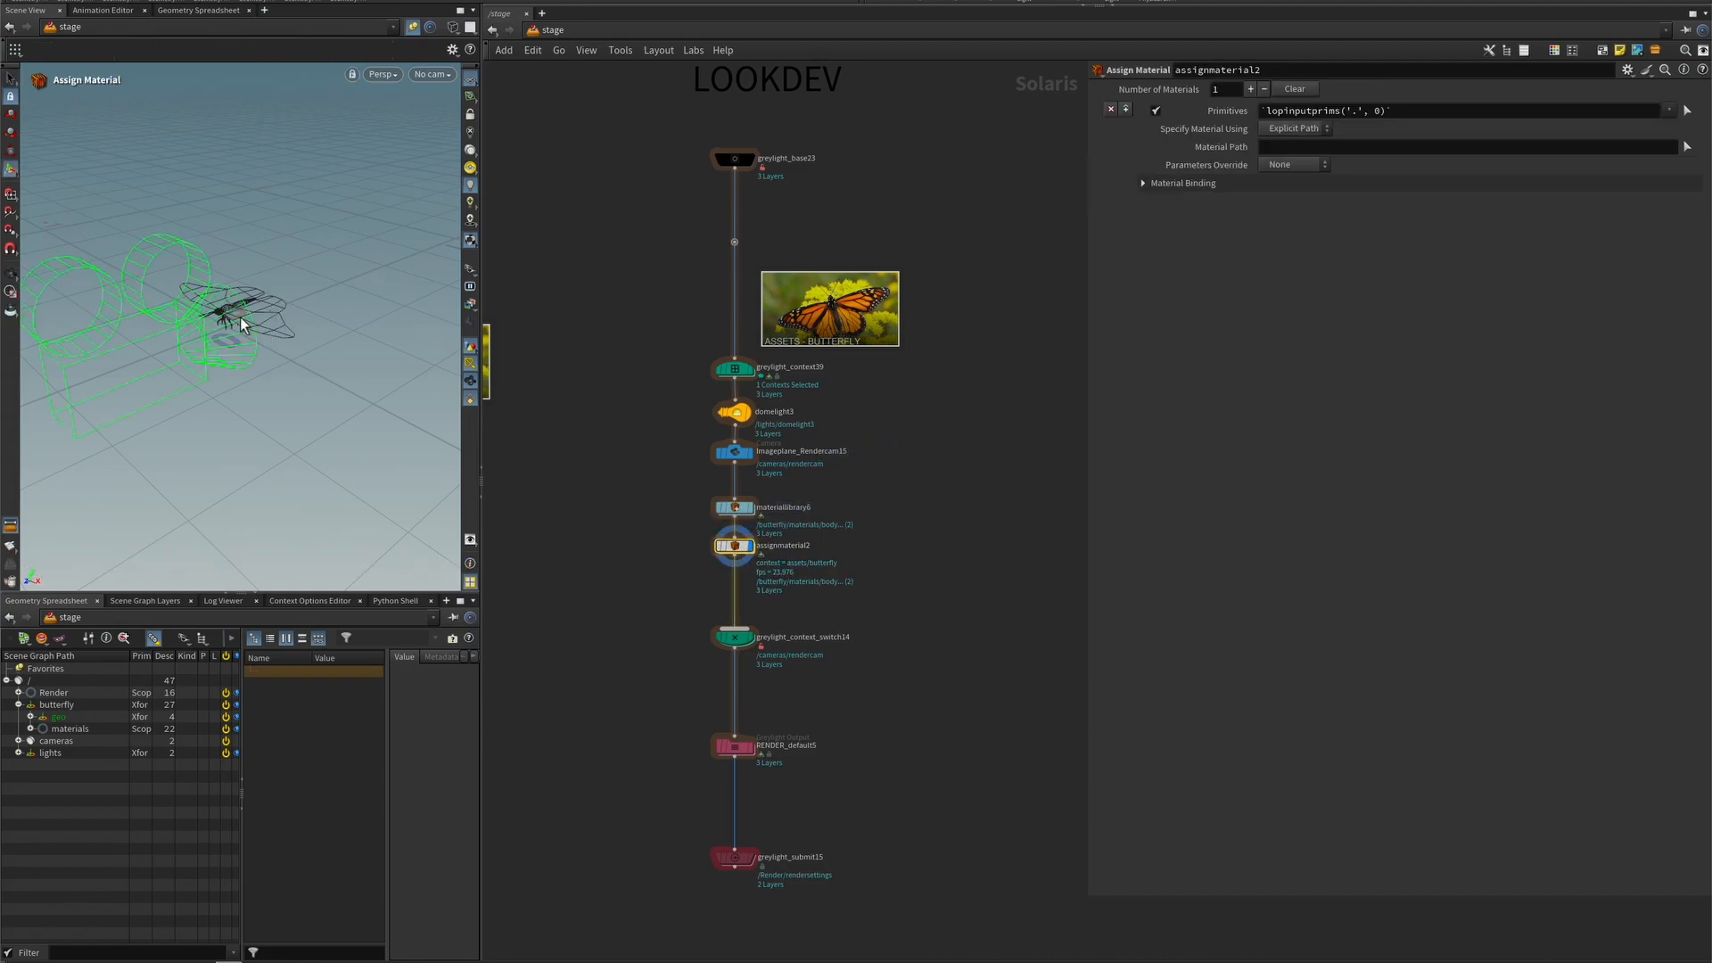
pyautogui.click(471, 382)
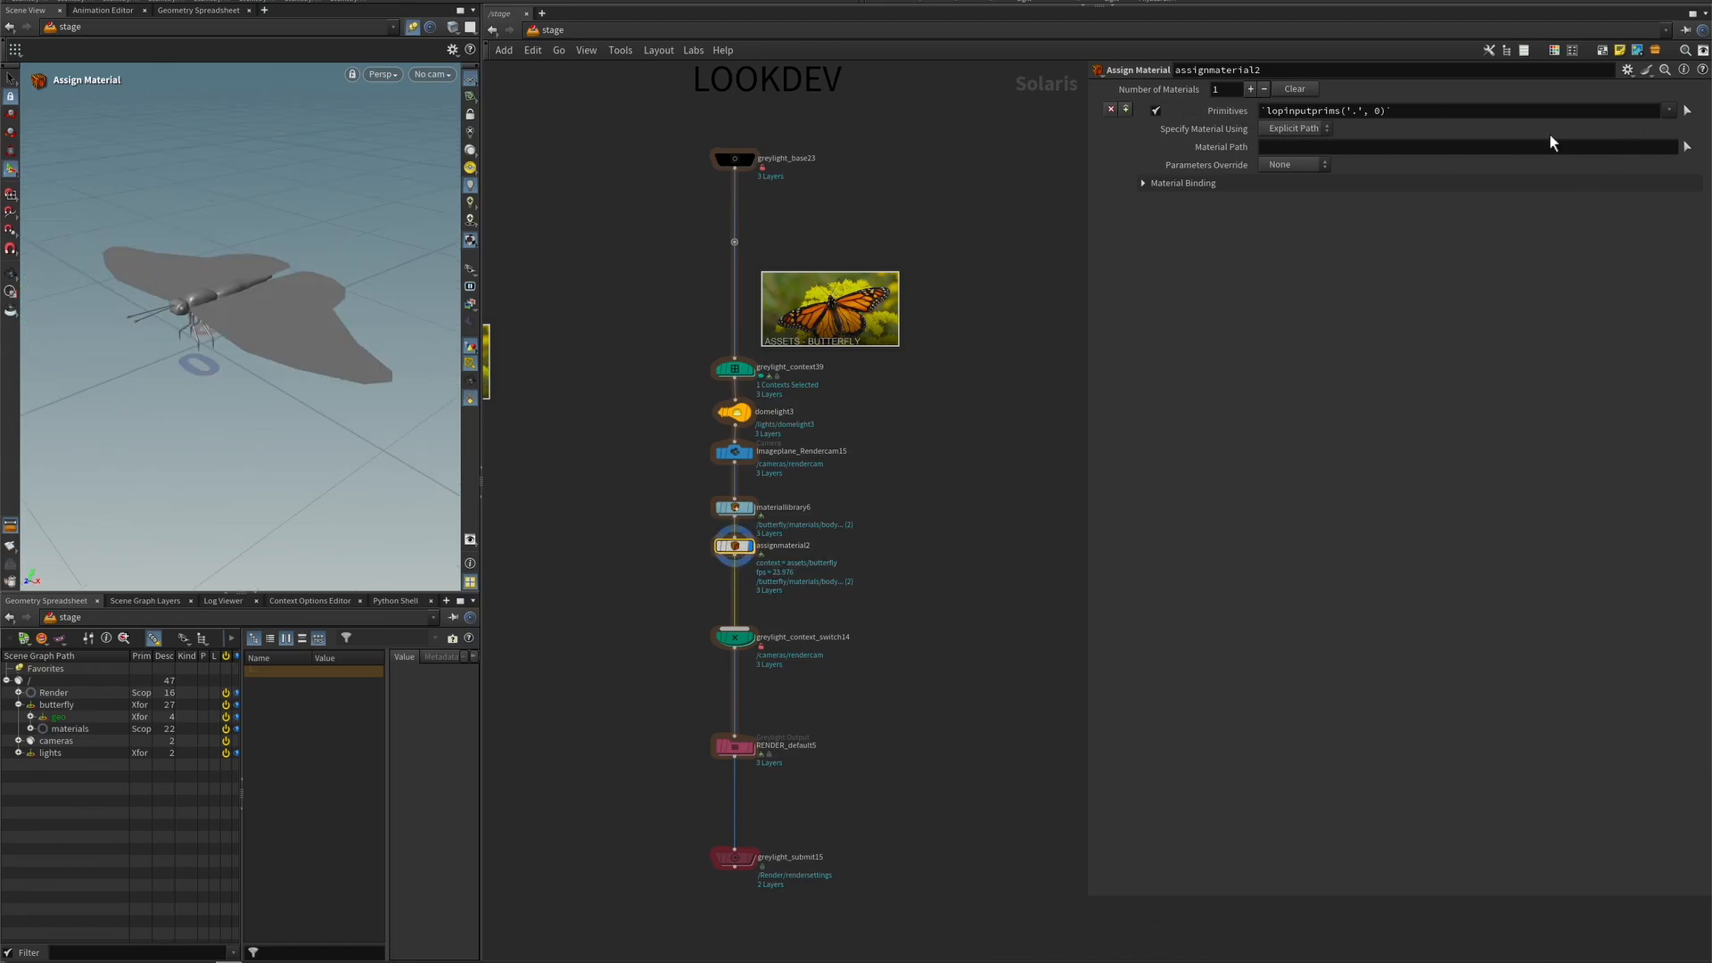
# - Assign the body material under /butterfly/materials to the primitive /butterfly/geo/legs in the Assign Material node
pyautogui.keyDown('ctrl'); pyautogui.click(1688, 111); pyautogui.keyUp('ctrl')
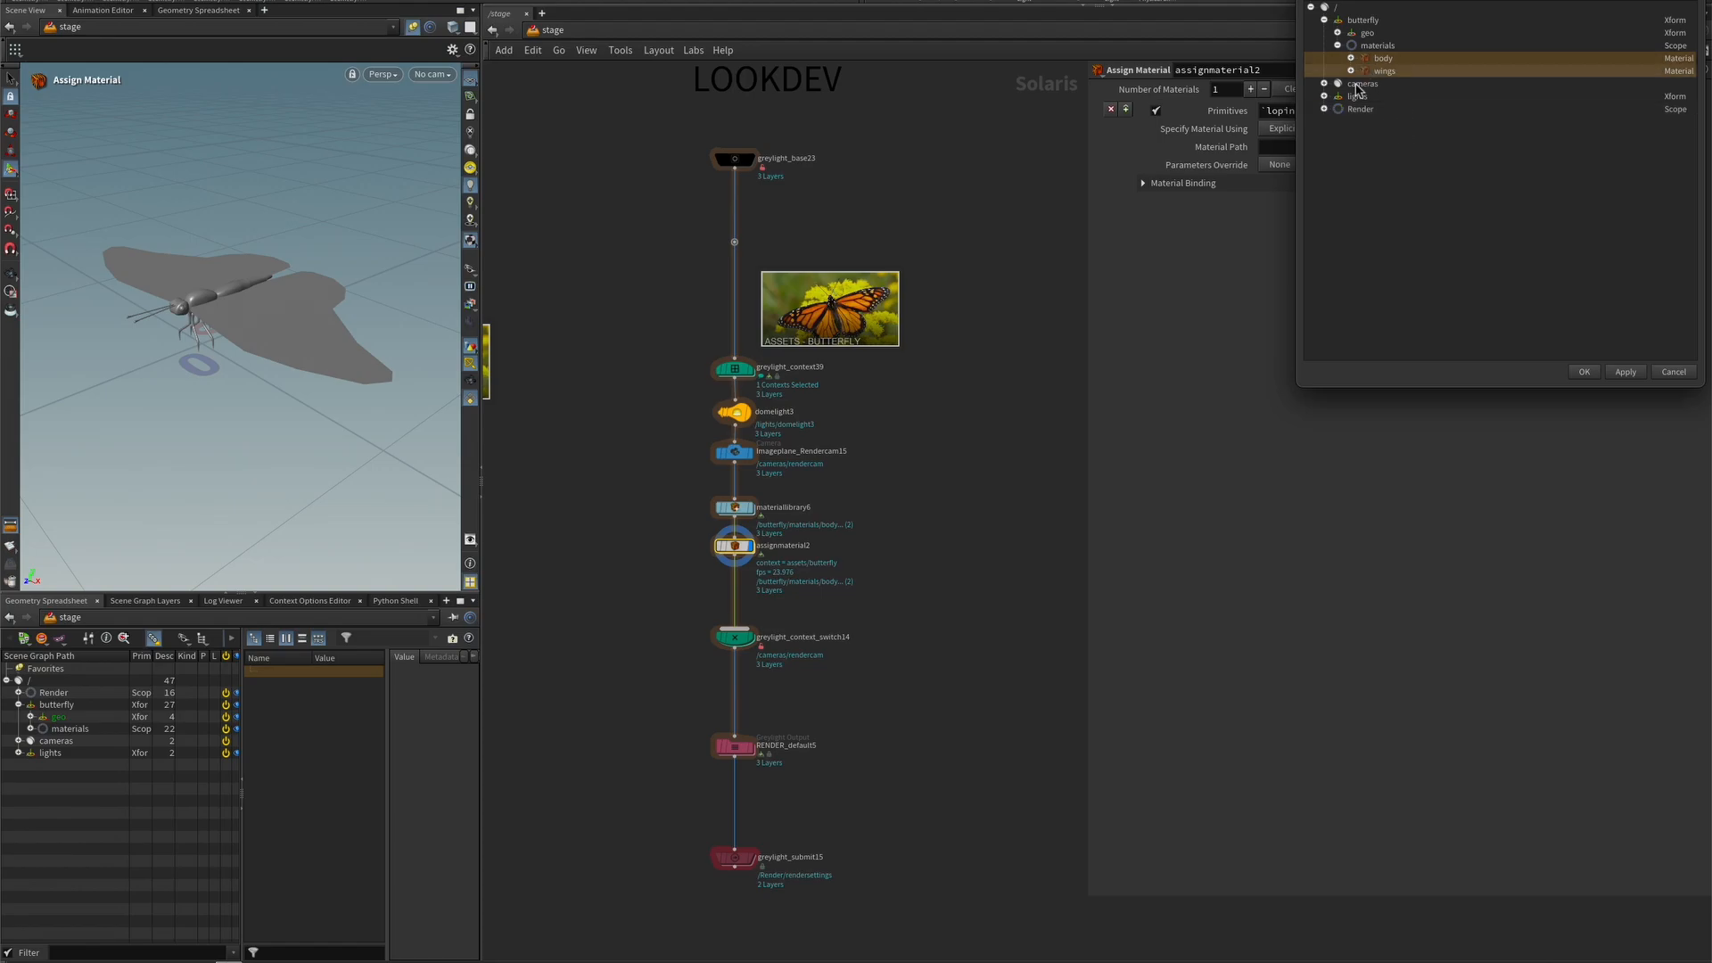
pyautogui.click(1338, 33)
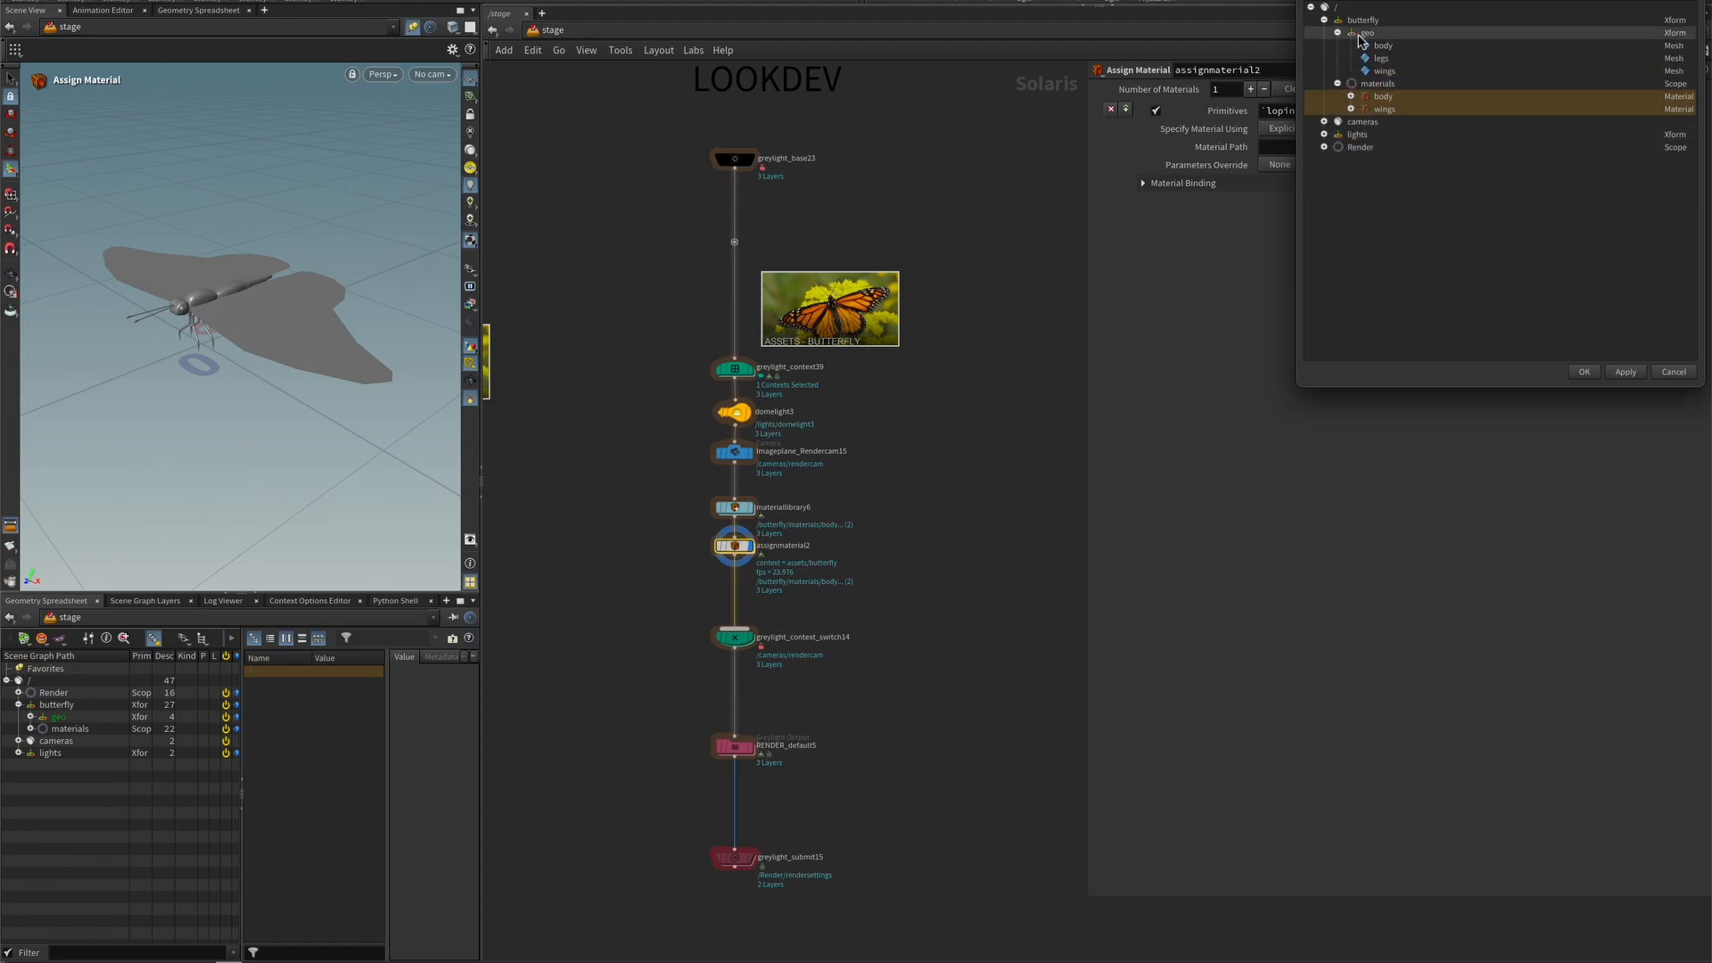
pyautogui.click(1404, 59)
pyautogui.click(1585, 372)
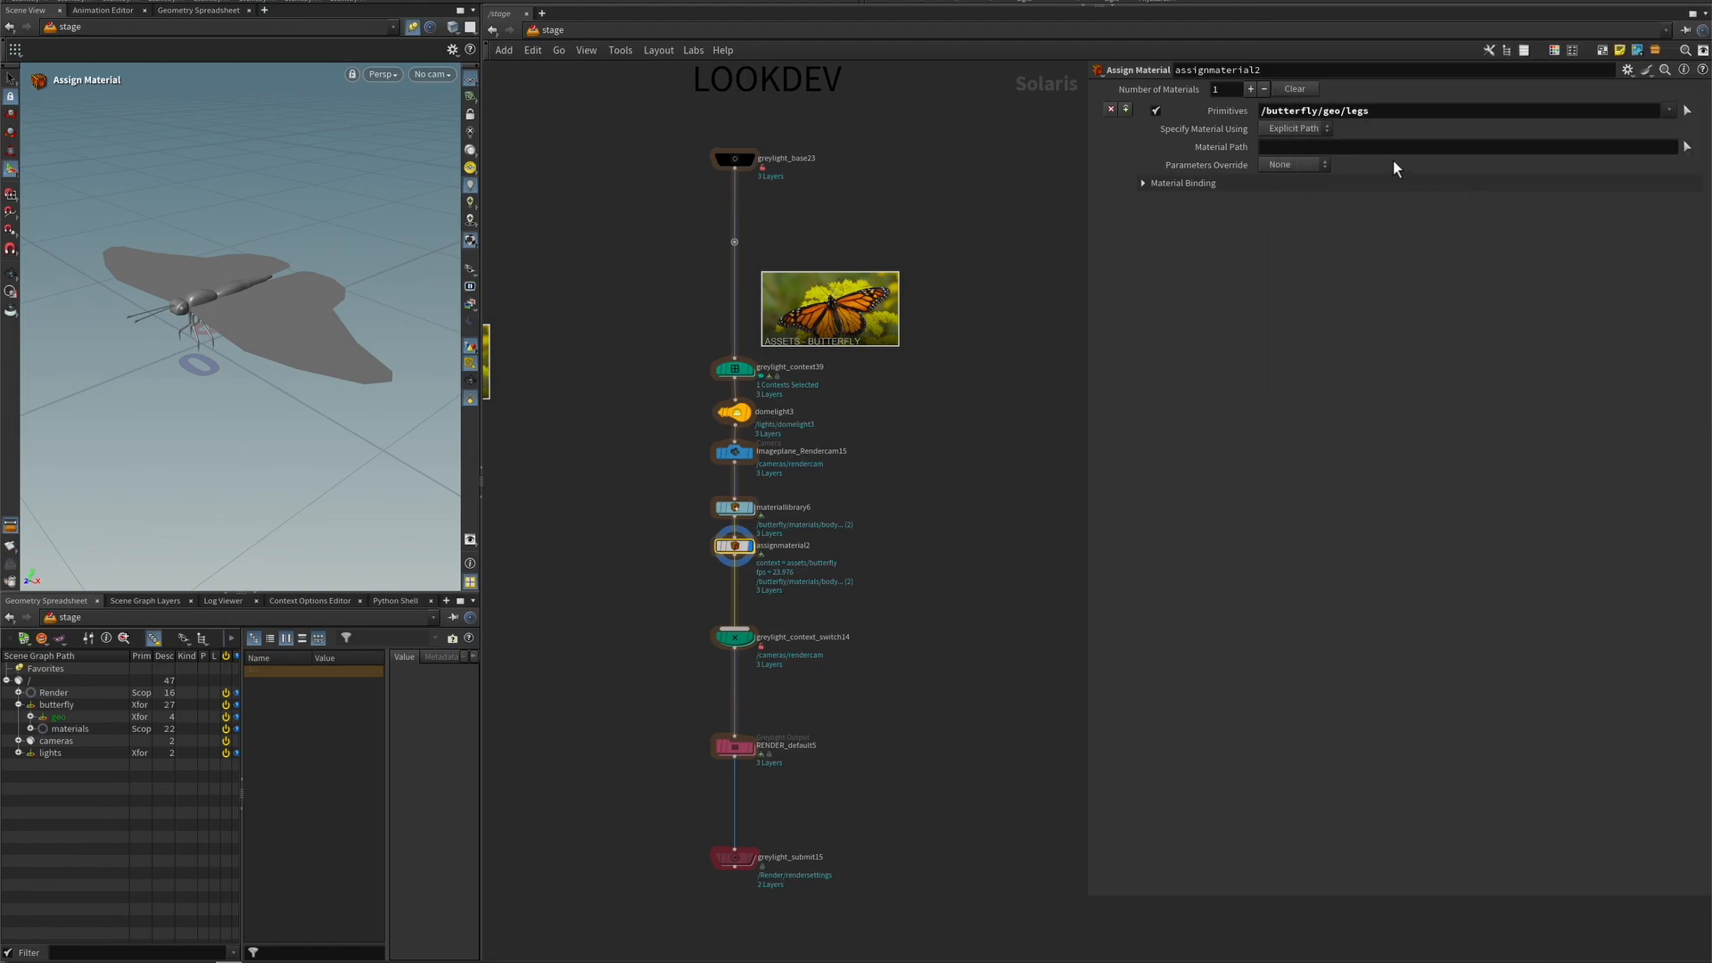
pyautogui.click(1686, 146)
pyautogui.click(1324, 20)
pyautogui.click(1337, 46)
pyautogui.click(1383, 58)
pyautogui.click(1585, 372)
# - From inside the material library, assign the body material to the body mesh and the wings material to the wings mesh, then return to stage
pyautogui.doubleClick(736, 508)
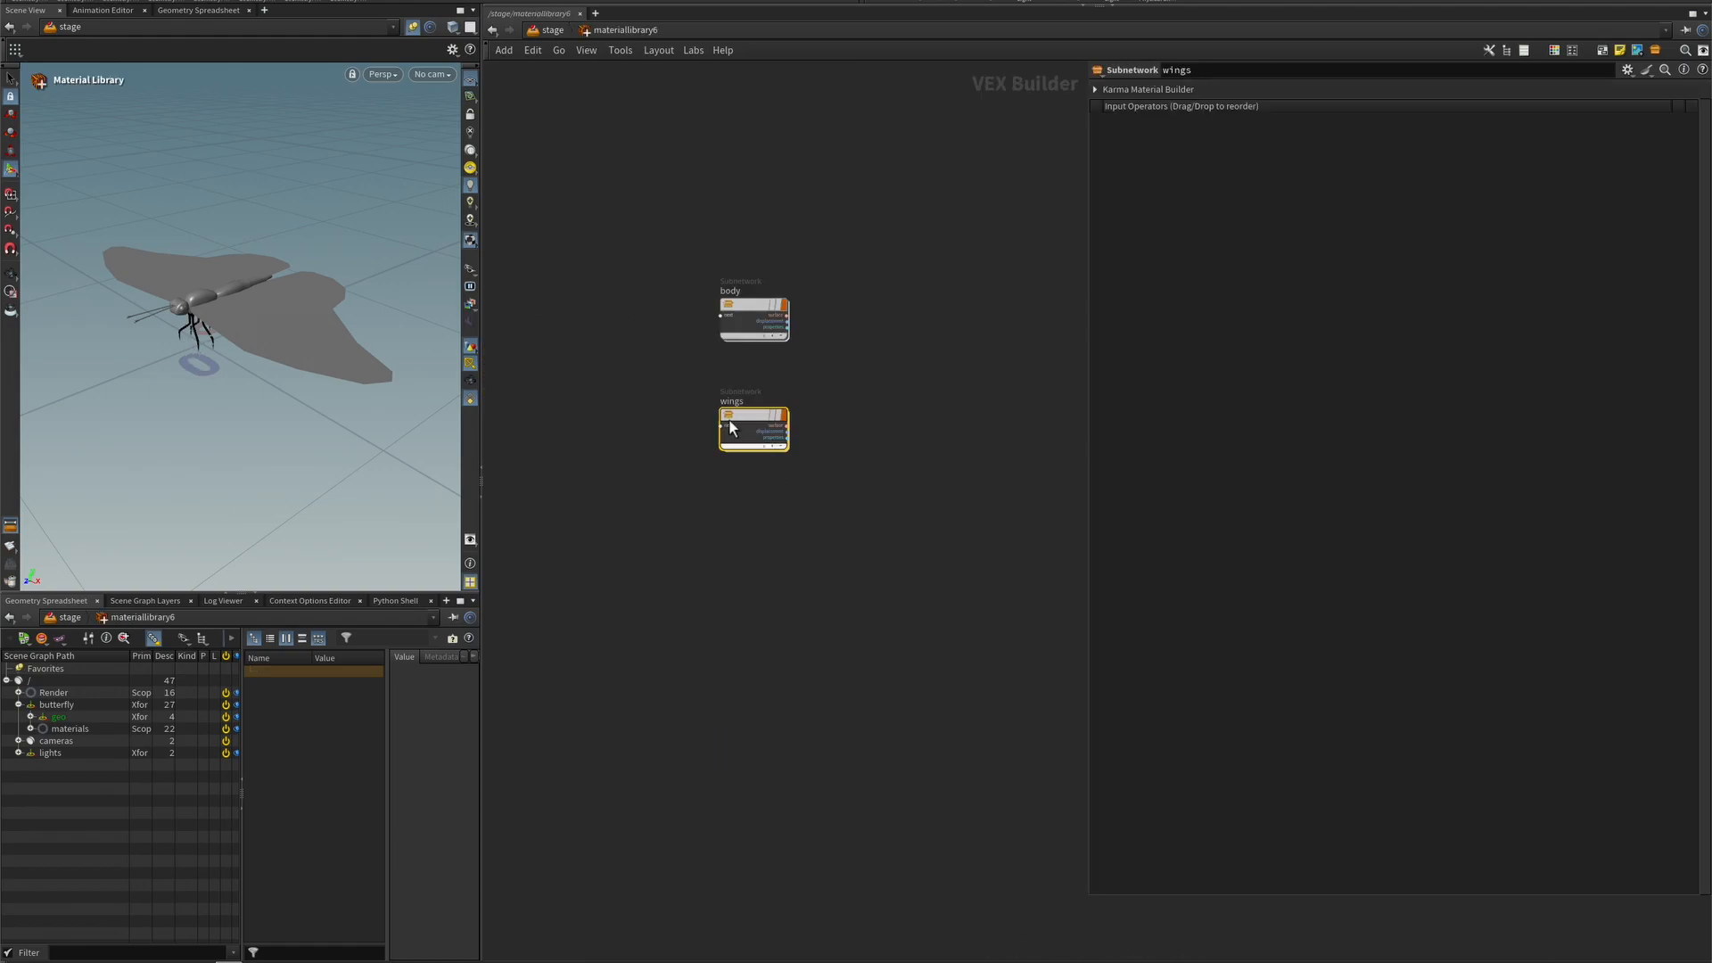
pyautogui.moveTo(754, 309); pyautogui.dragTo(187, 301)
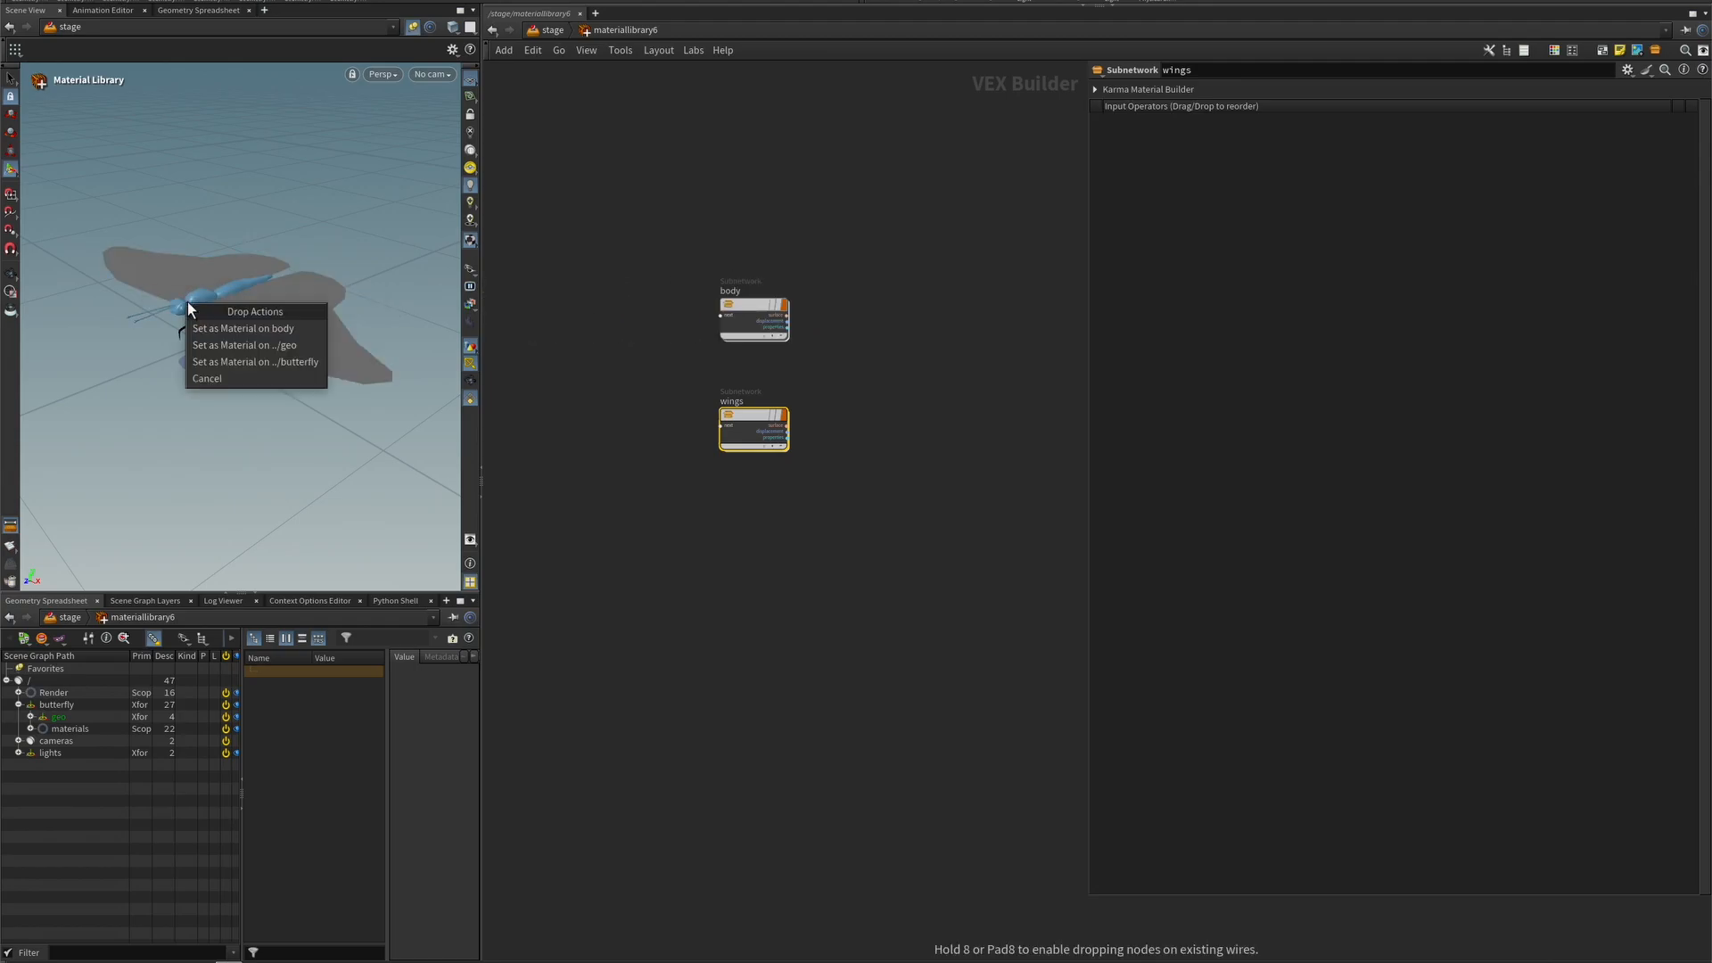
pyautogui.click(260, 329)
pyautogui.moveTo(753, 430); pyautogui.dragTo(346, 355)
pyautogui.click(408, 377)
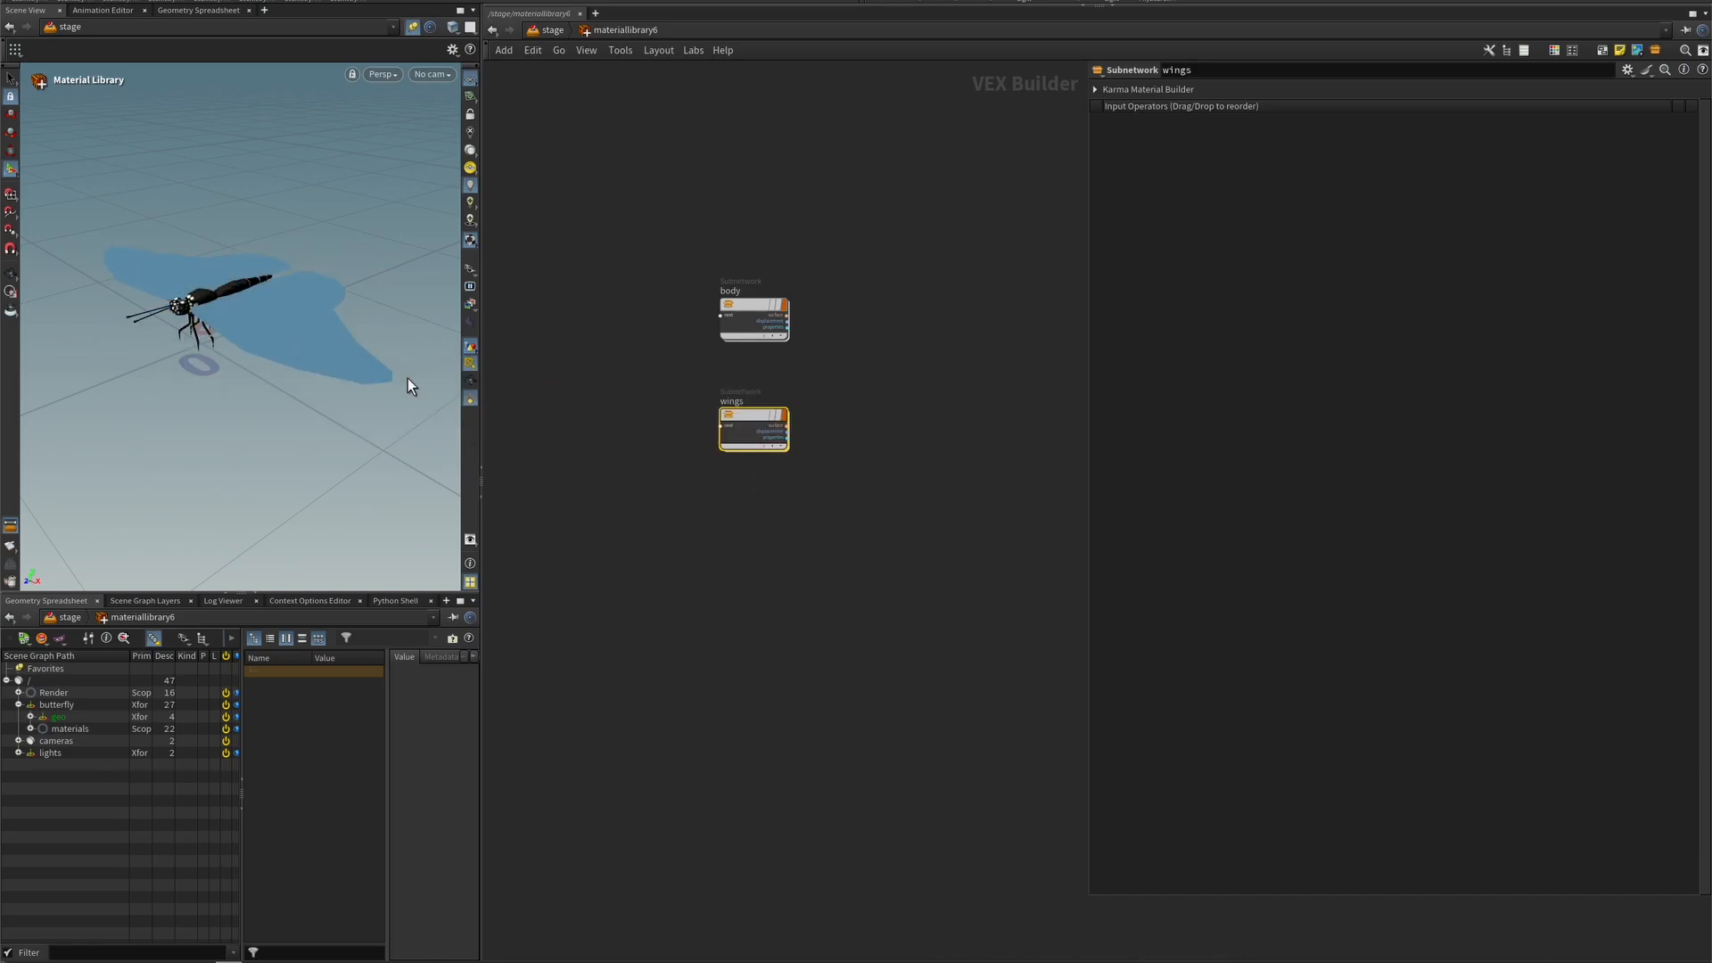
pyautogui.click(648, 171)
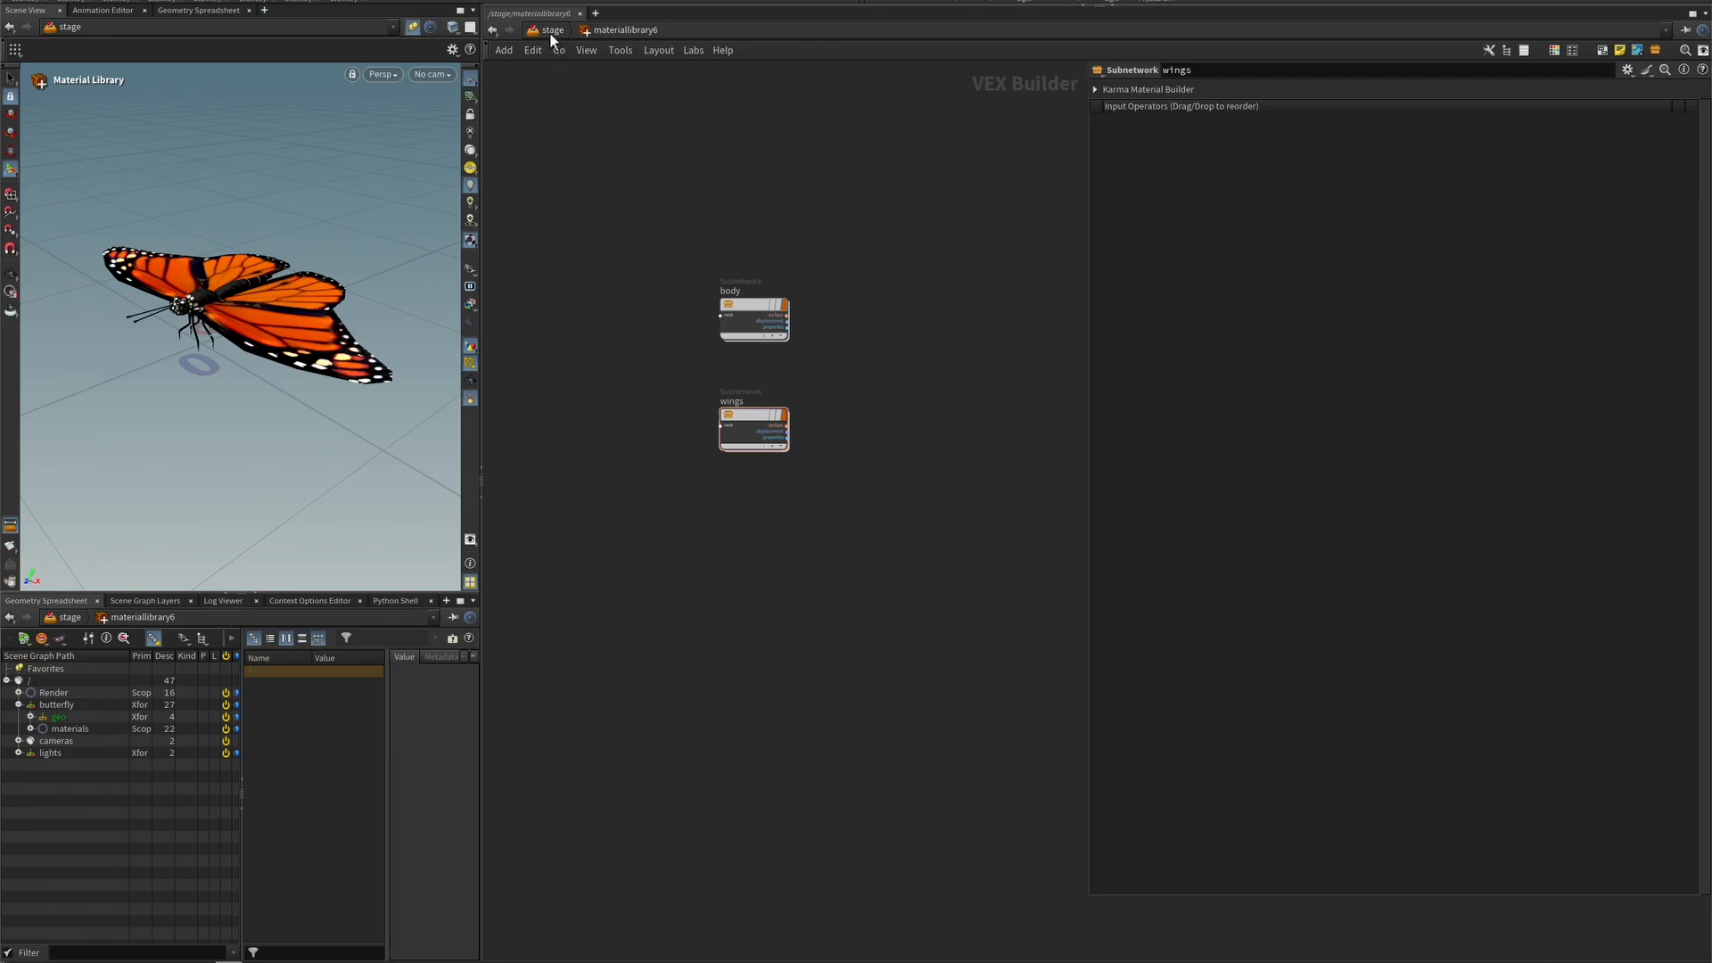
pyautogui.click(551, 30)
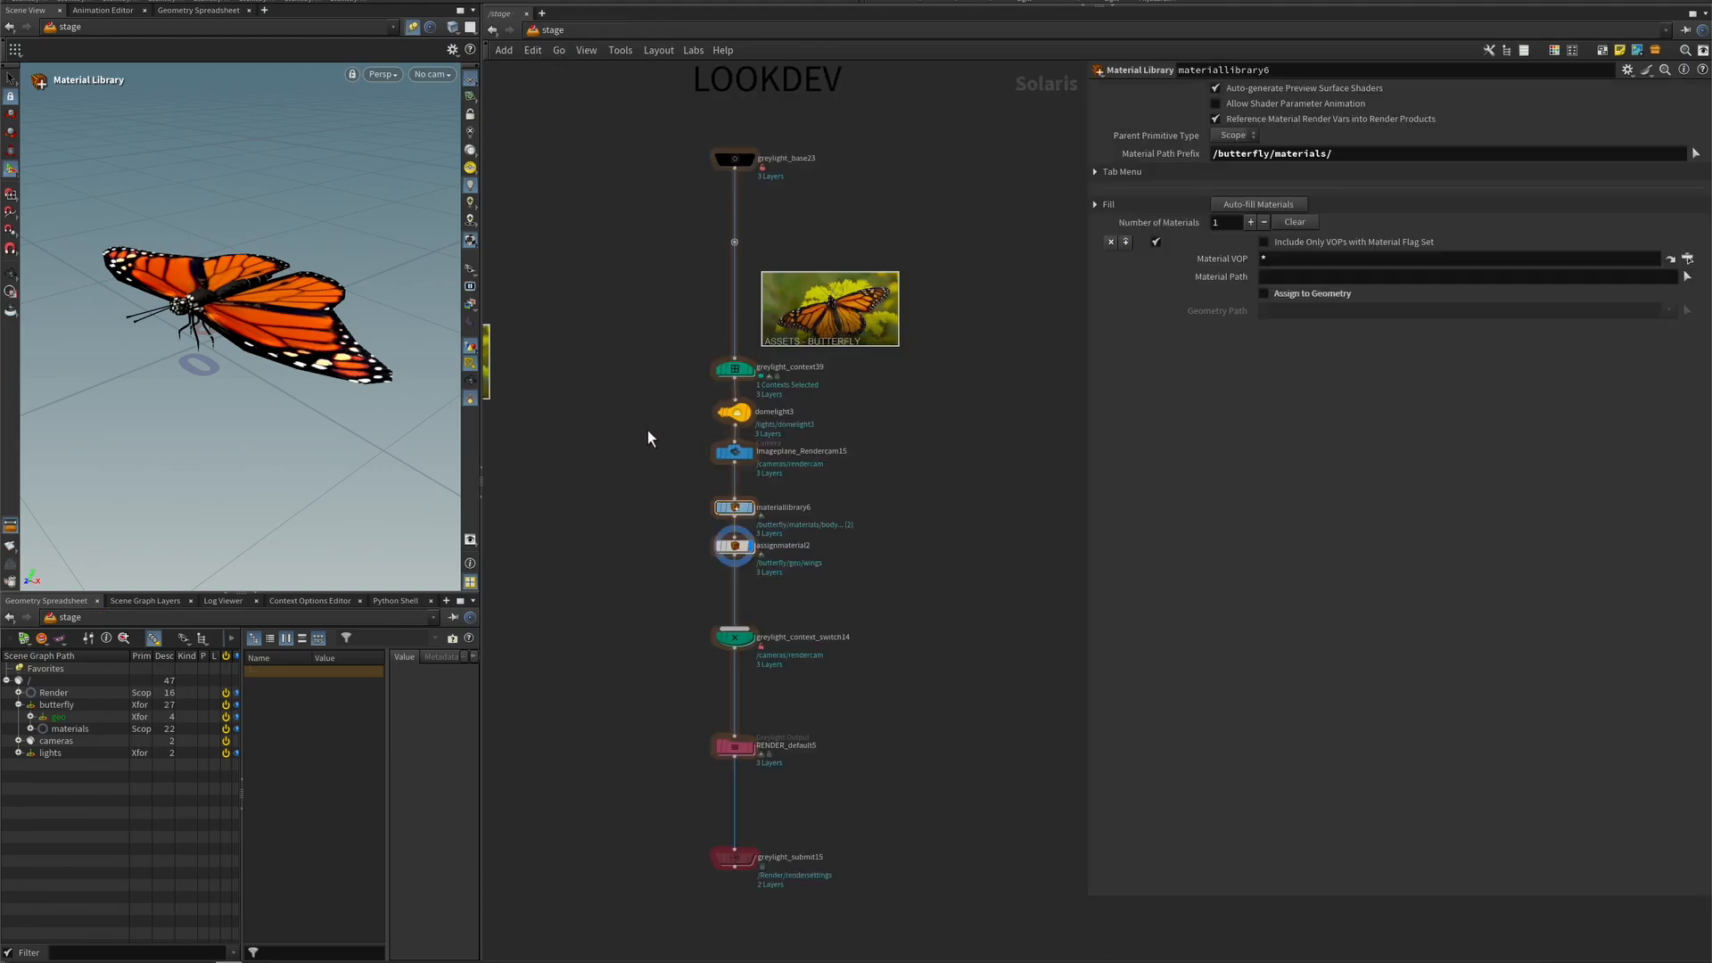
# - Preview the textured butterfly in the viewport with Karma CPU, then switch back to Houdini GL
pyautogui.click(392, 78)
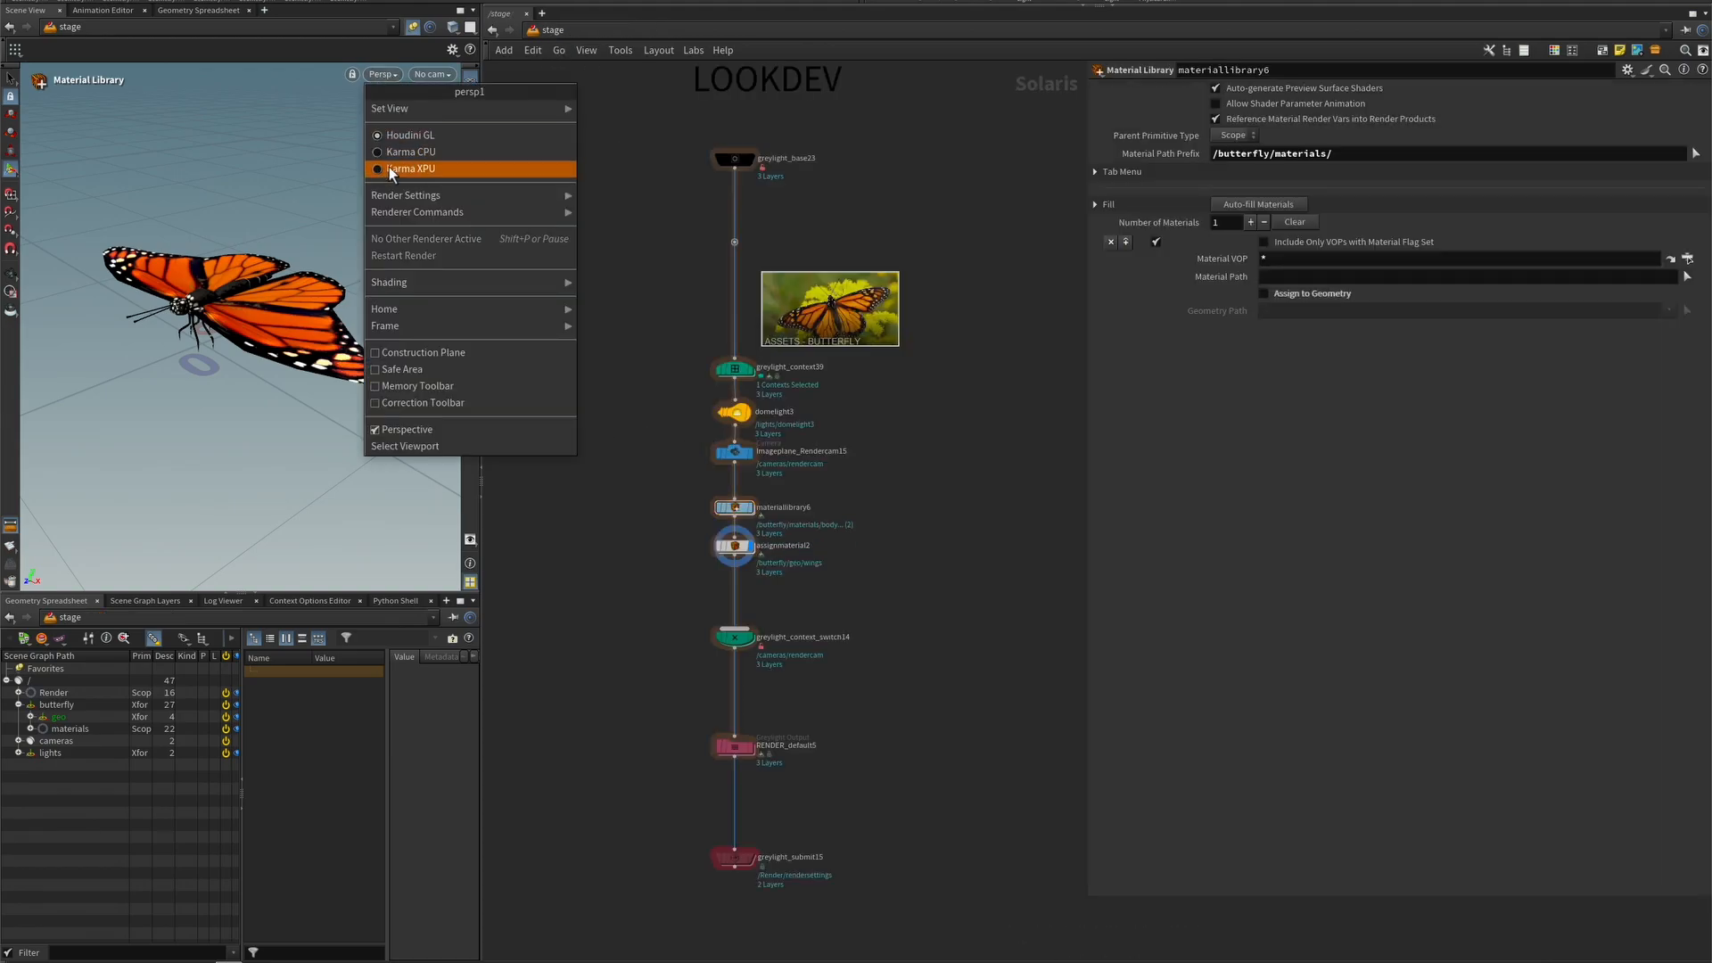
pyautogui.click(394, 152)
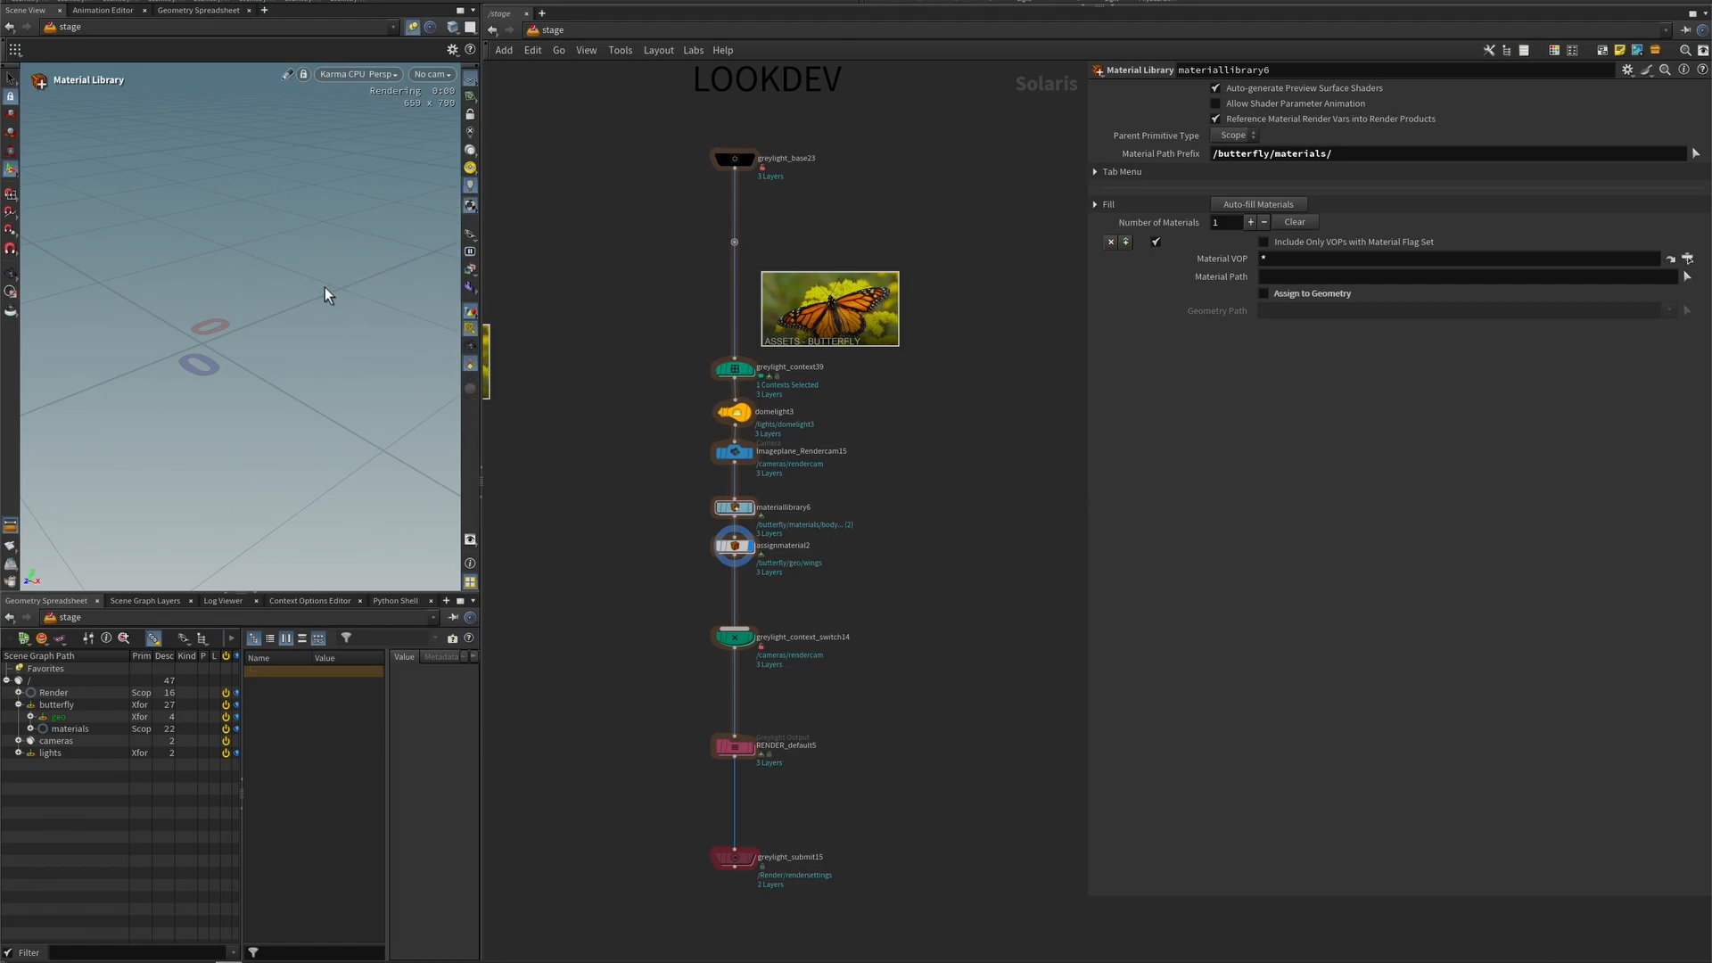
pyautogui.moveTo(214, 281)
pyautogui.keyDown('alt'); pyautogui.mouseDown()
pyautogui.moveTo(223, 249)
pyautogui.moveTo(216, 299)
pyautogui.mouseUp(); pyautogui.keyUp('alt')
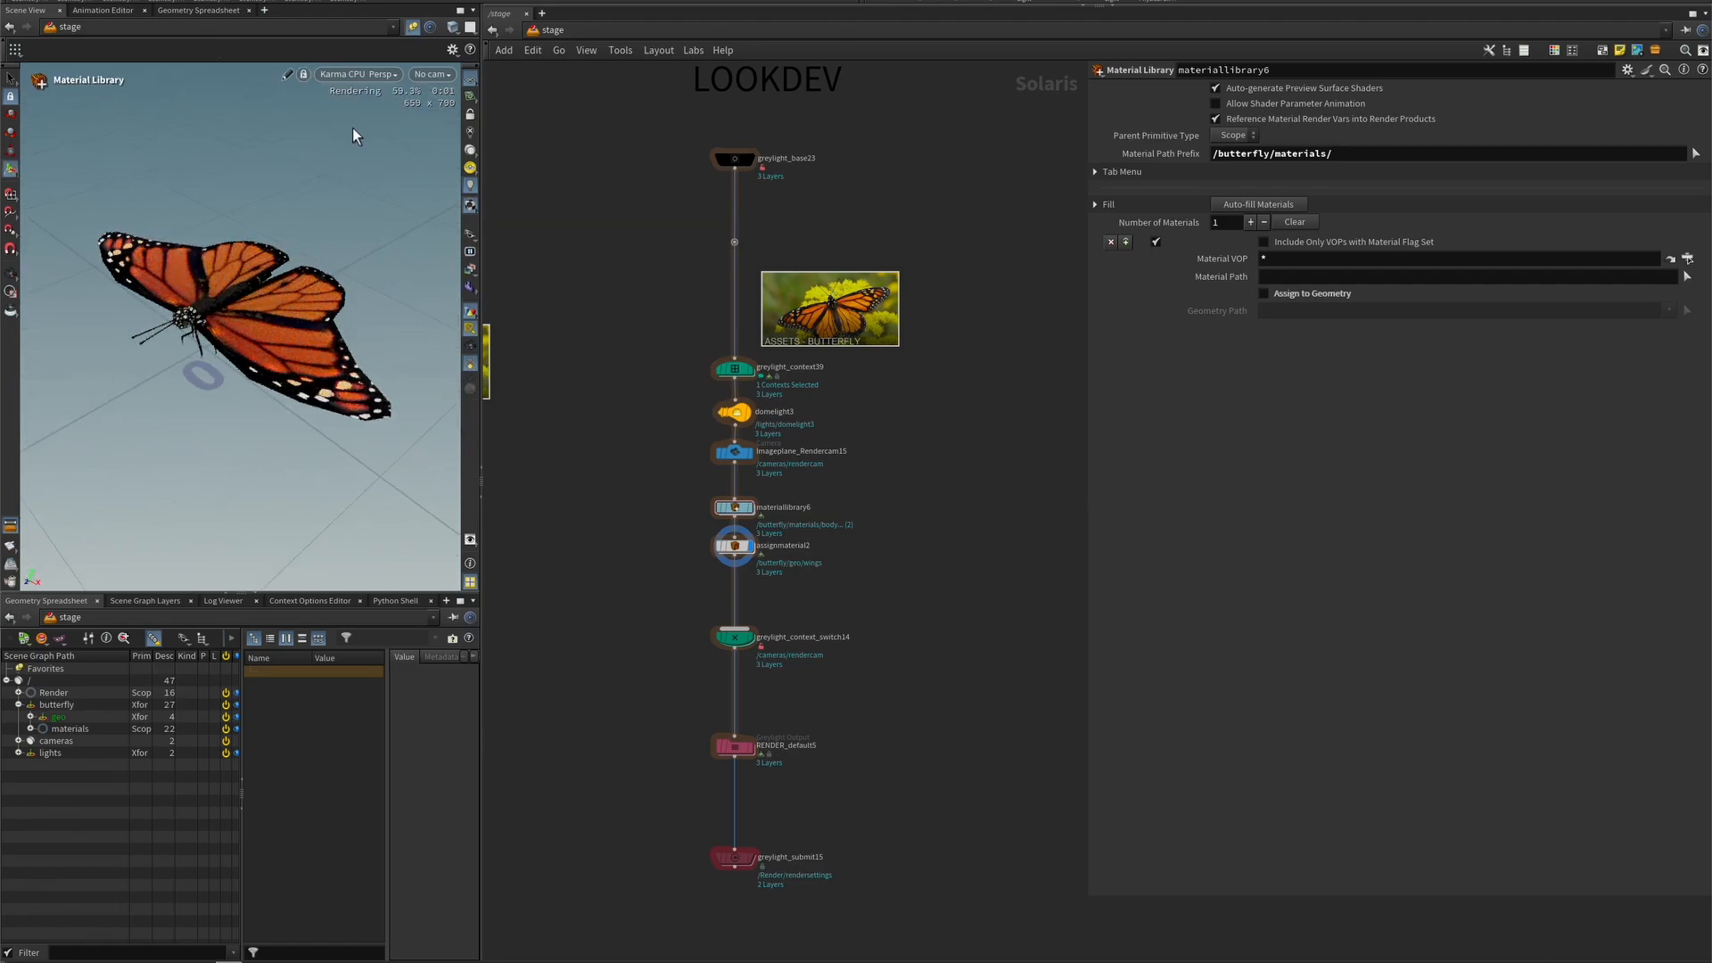
pyautogui.click(356, 74)
pyautogui.click(378, 137)
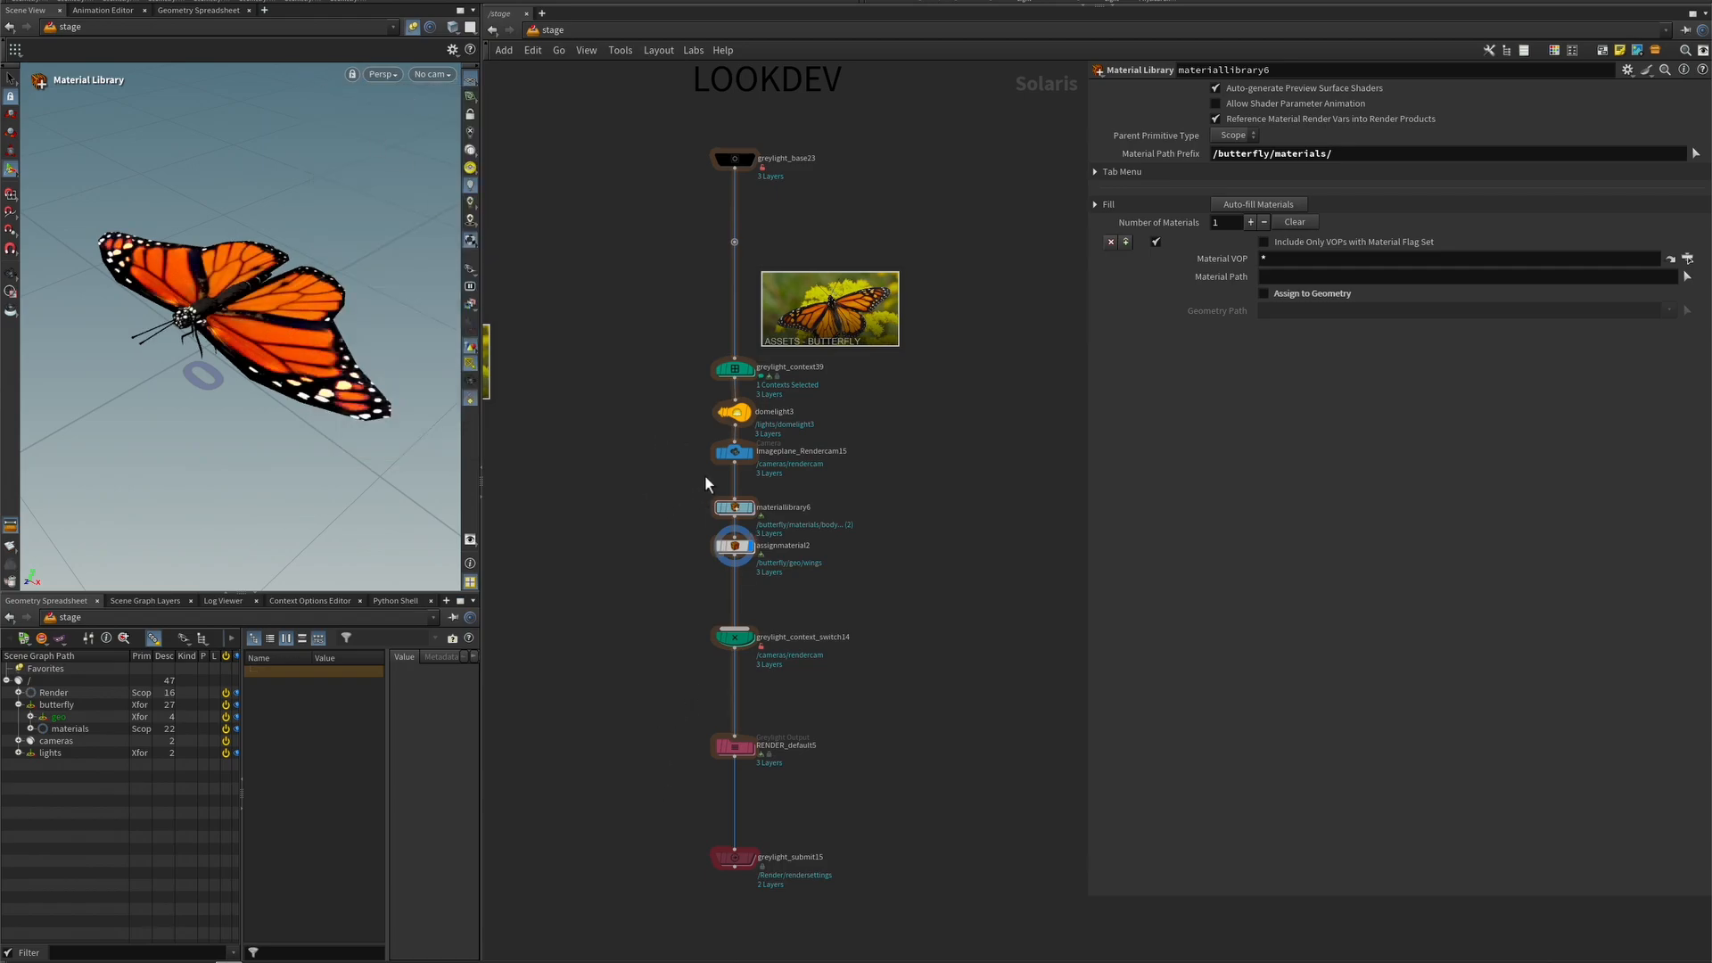
# - Space the material nodes below the camera node, display the camera node, and look through /cameras/rendercam with the view tied to it
pyautogui.moveTo(720, 567); pyautogui.dragTo(734, 525)
pyautogui.click(749, 453)
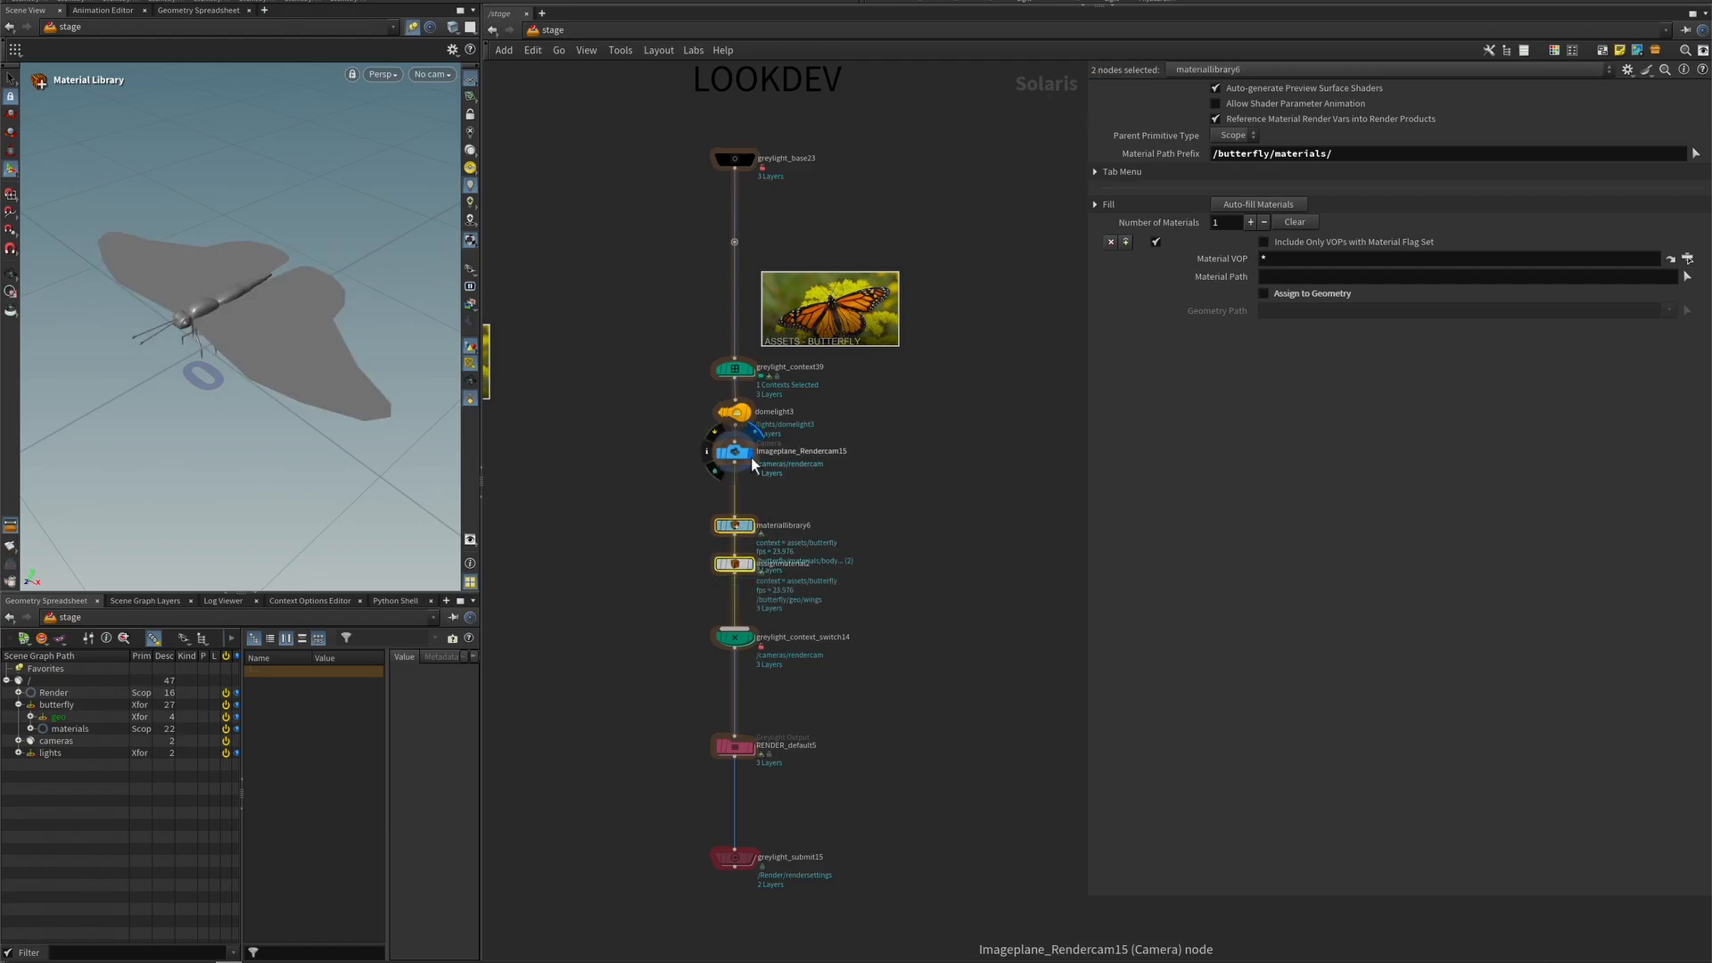
pyautogui.click(732, 452)
pyautogui.click(431, 75)
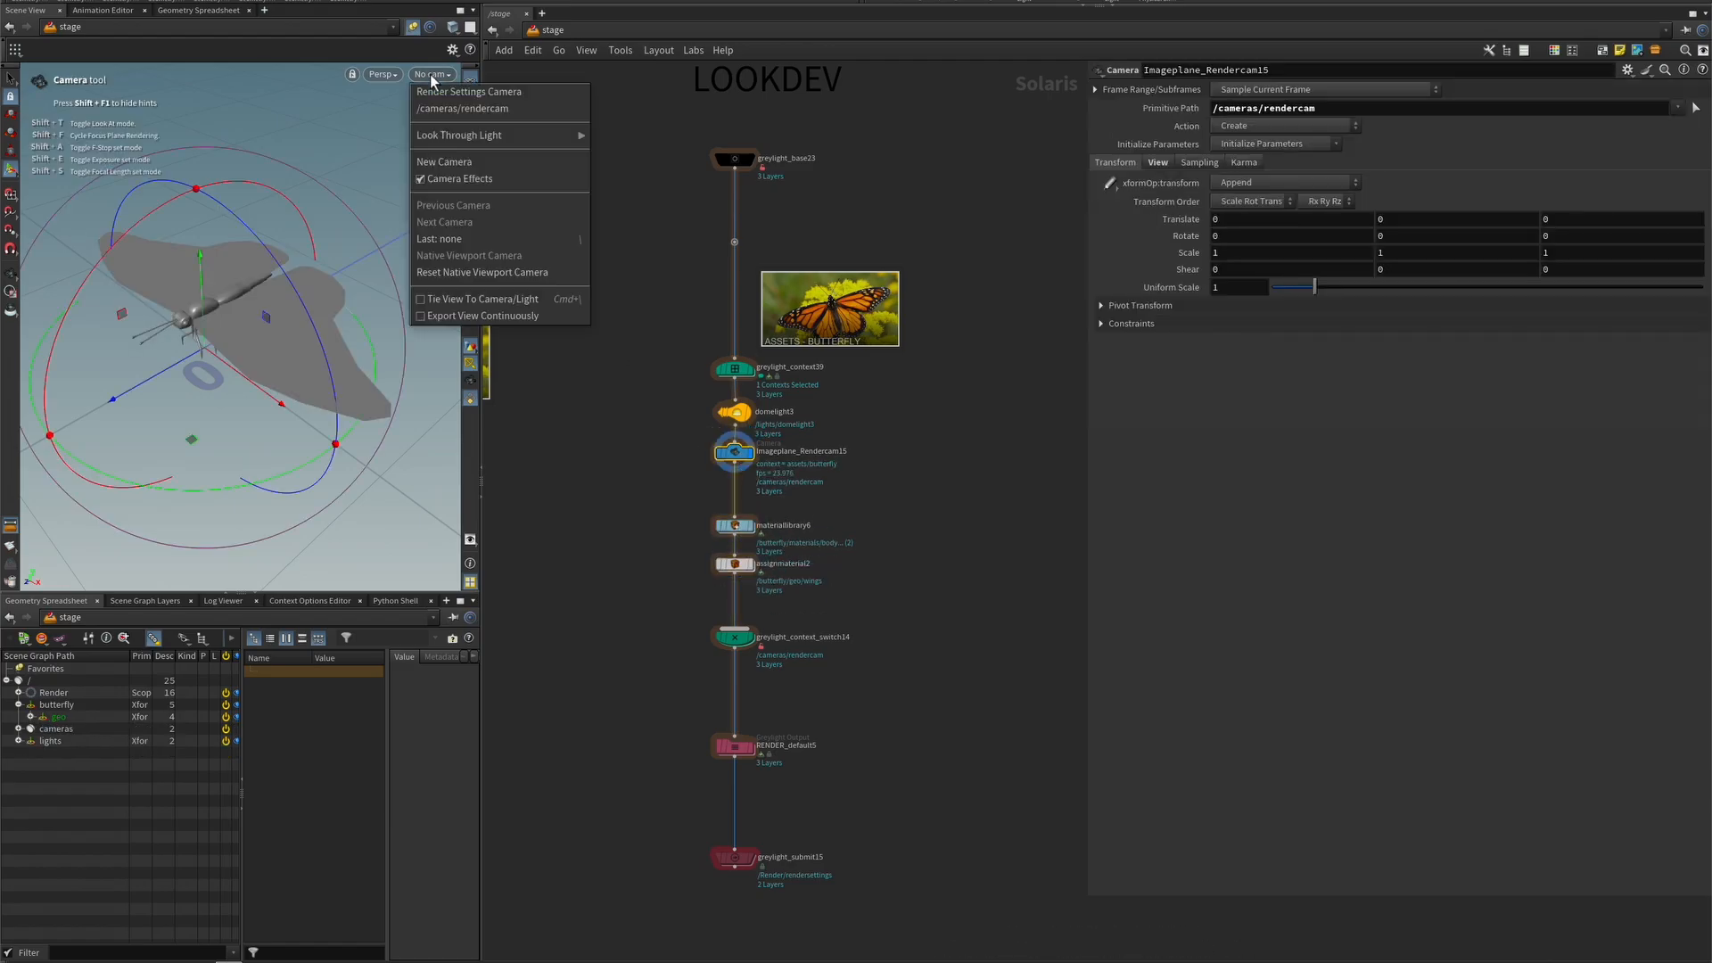
pyautogui.click(469, 301)
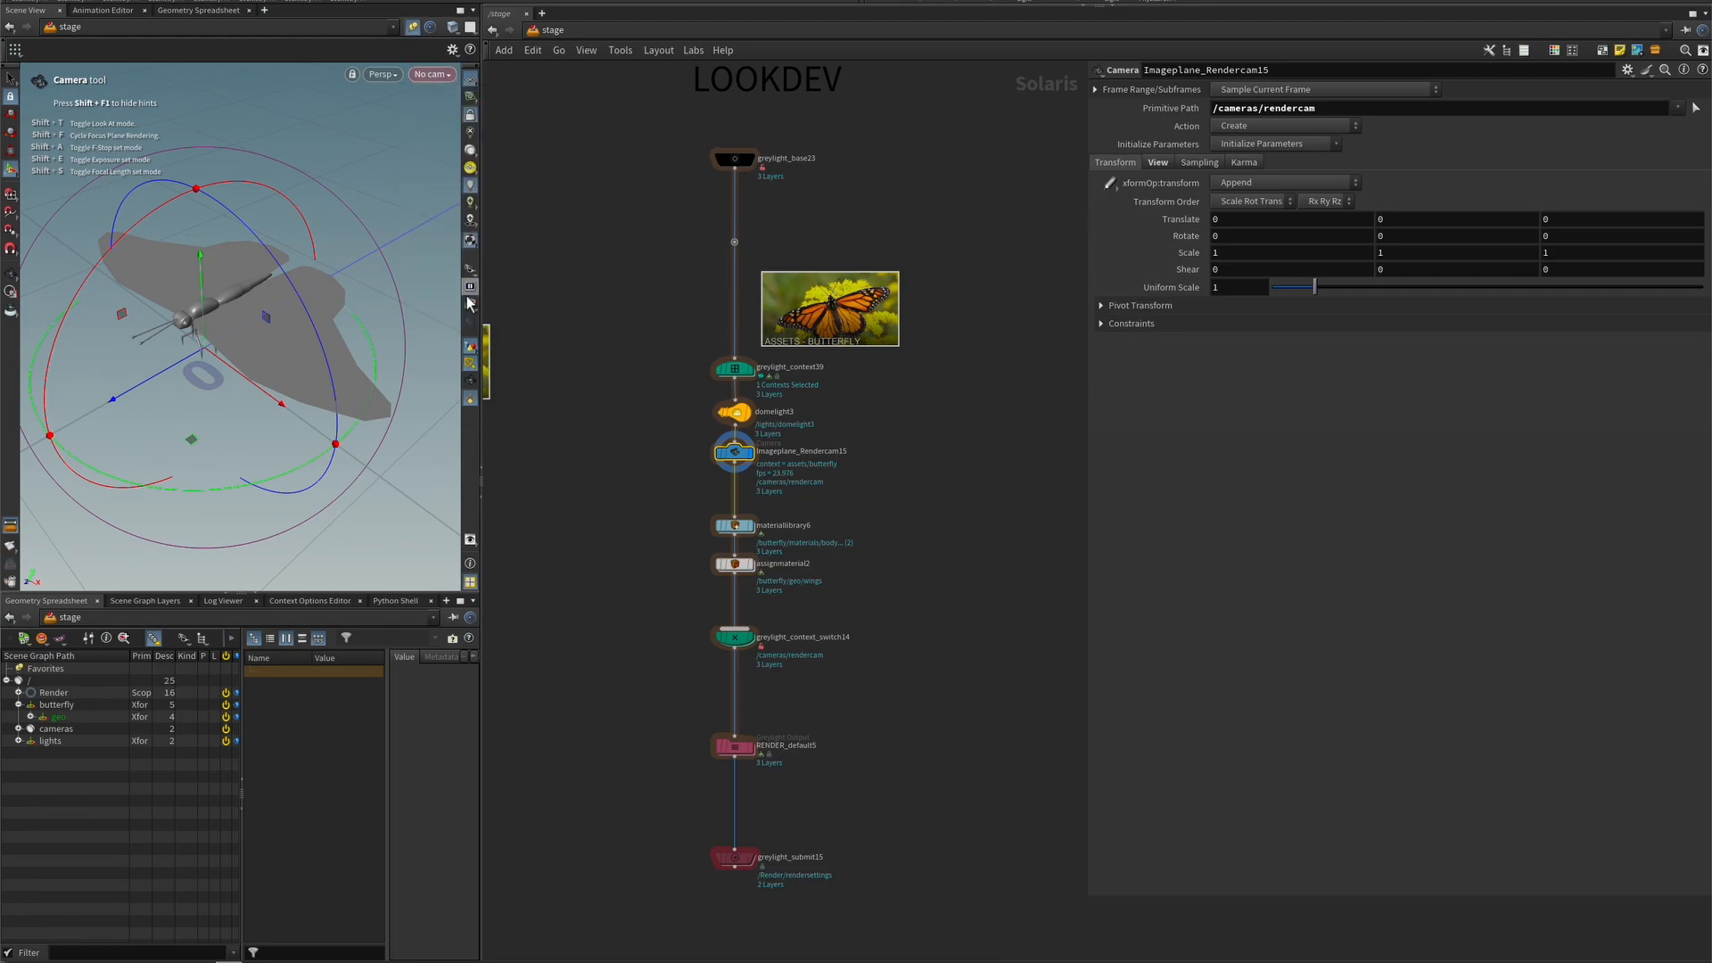
pyautogui.click(433, 77)
pyautogui.click(462, 108)
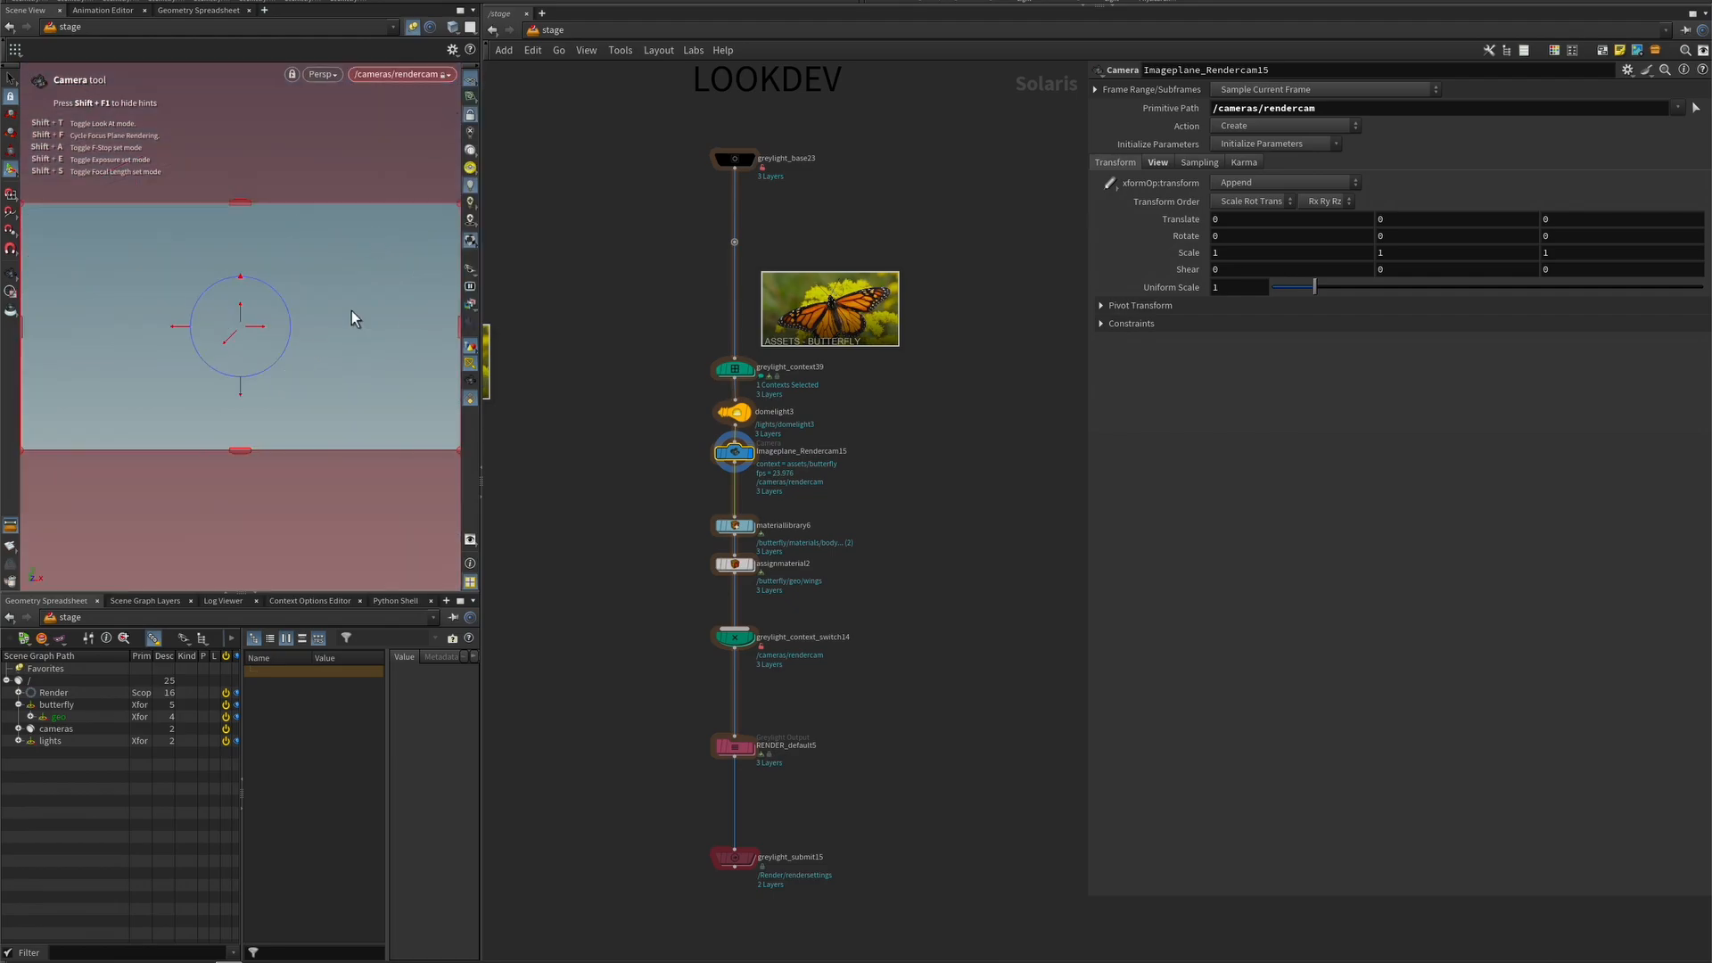
# - Frame the butterfly head-on with the render camera at about 0.006, 0.137, 1.15, pitched about -5.4 degrees, then untie the view from it
pyautogui.press('Escape')
pyautogui.press('h')
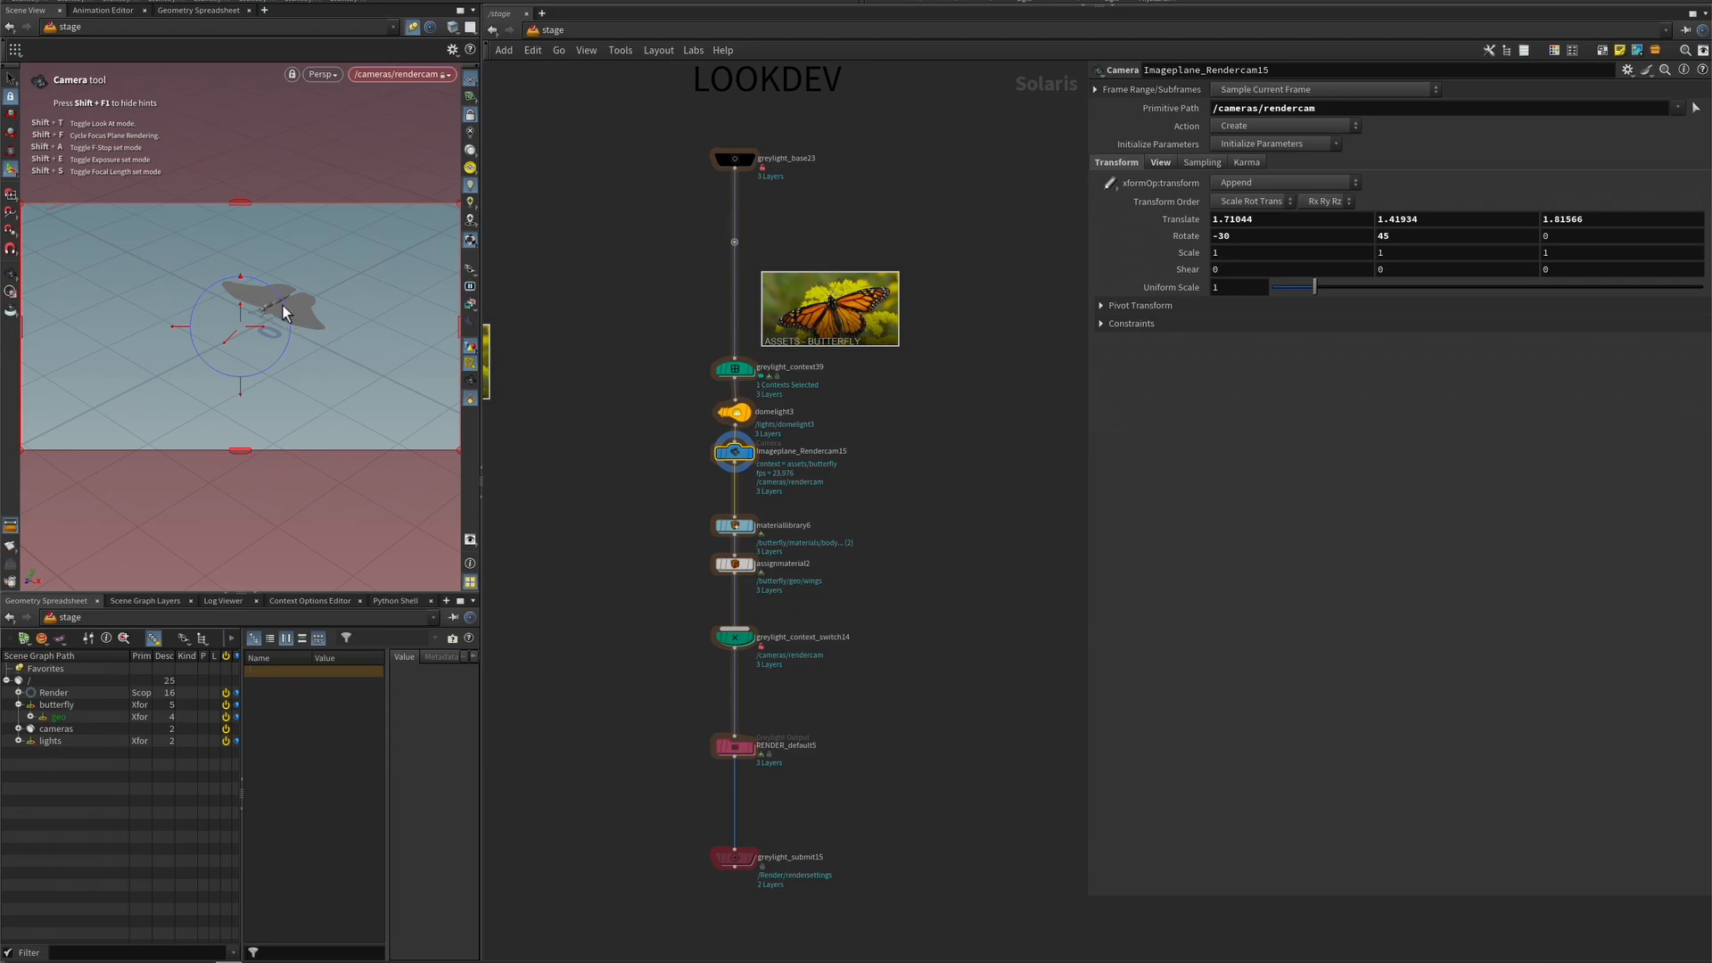
pyautogui.moveTo(322, 289); pyautogui.dragTo(241, 313)
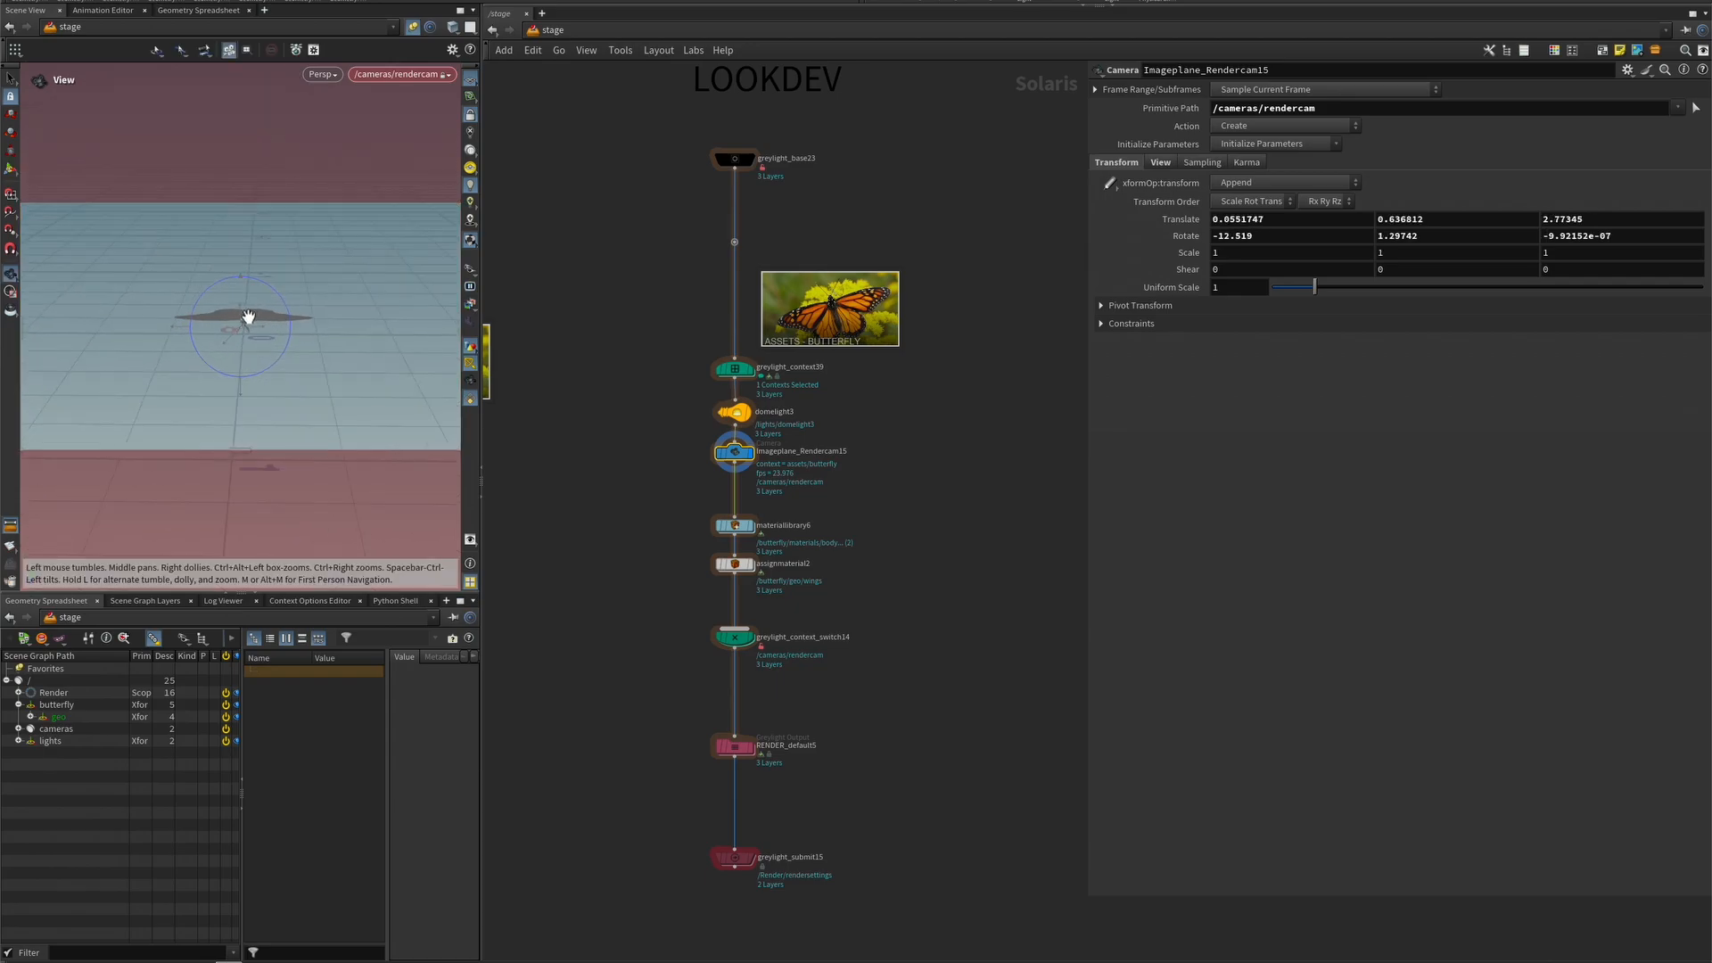
pyautogui.moveTo(248, 317); pyautogui.dragTo(409, 271, button='right')
pyautogui.moveTo(222, 340); pyautogui.dragTo(267, 308)
pyautogui.scroll(3, 260, 332)
pyautogui.press('Return')
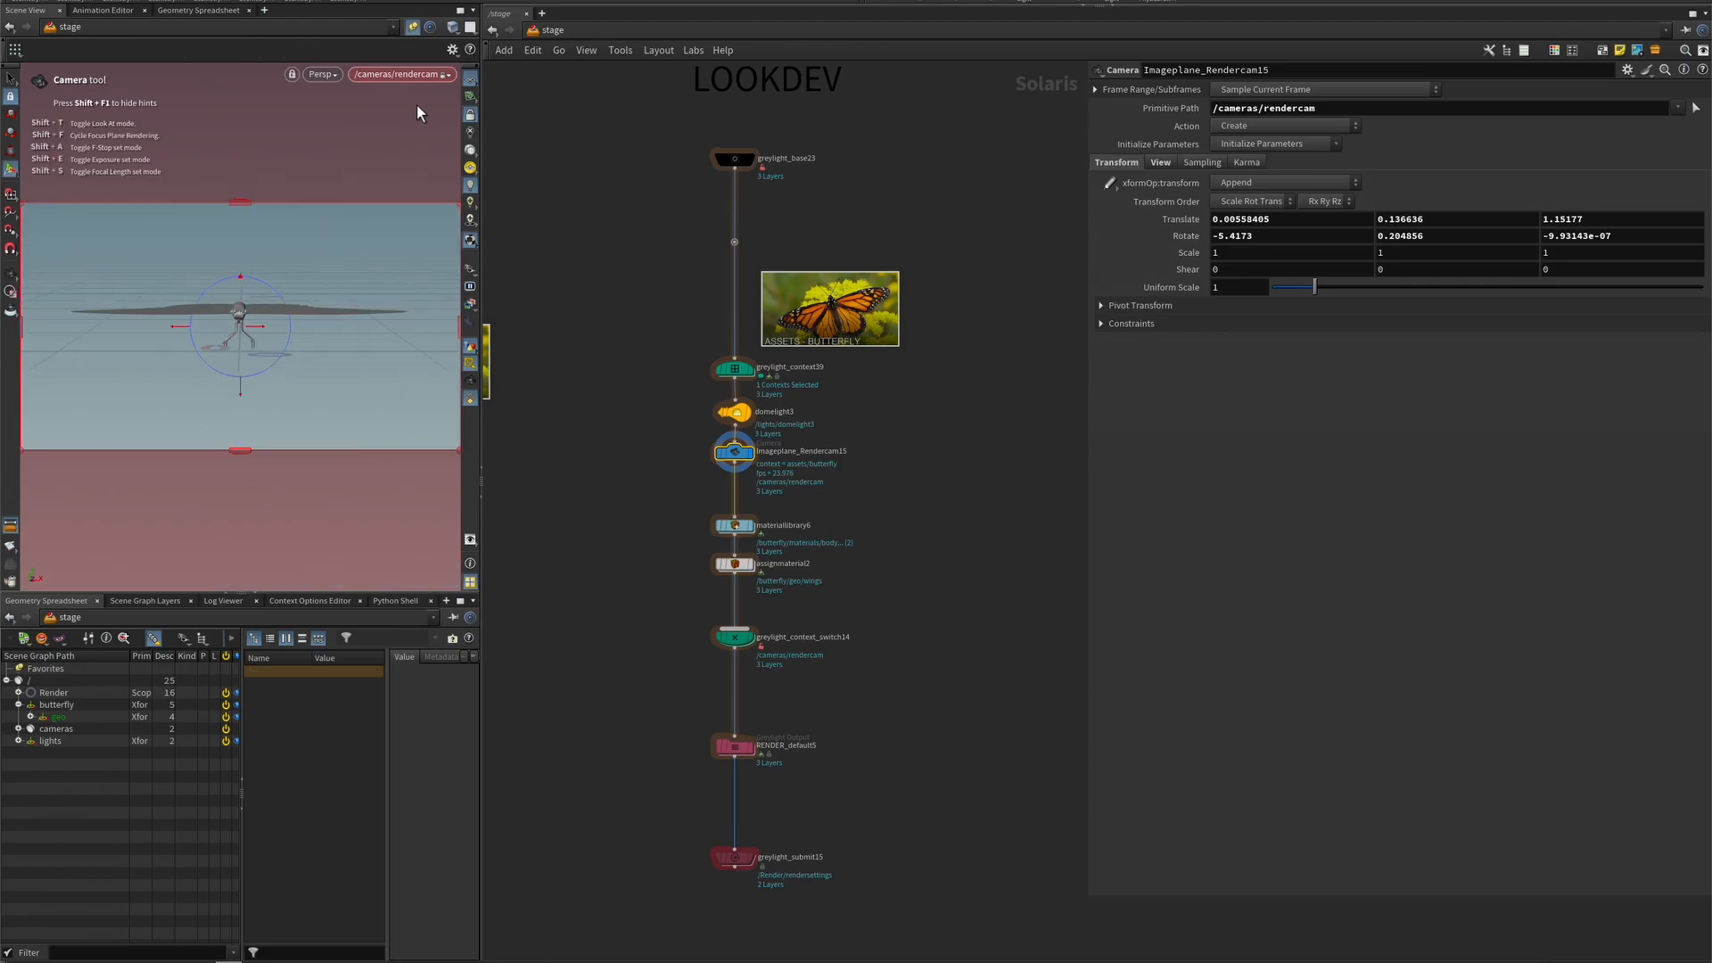
pyautogui.click(420, 73)
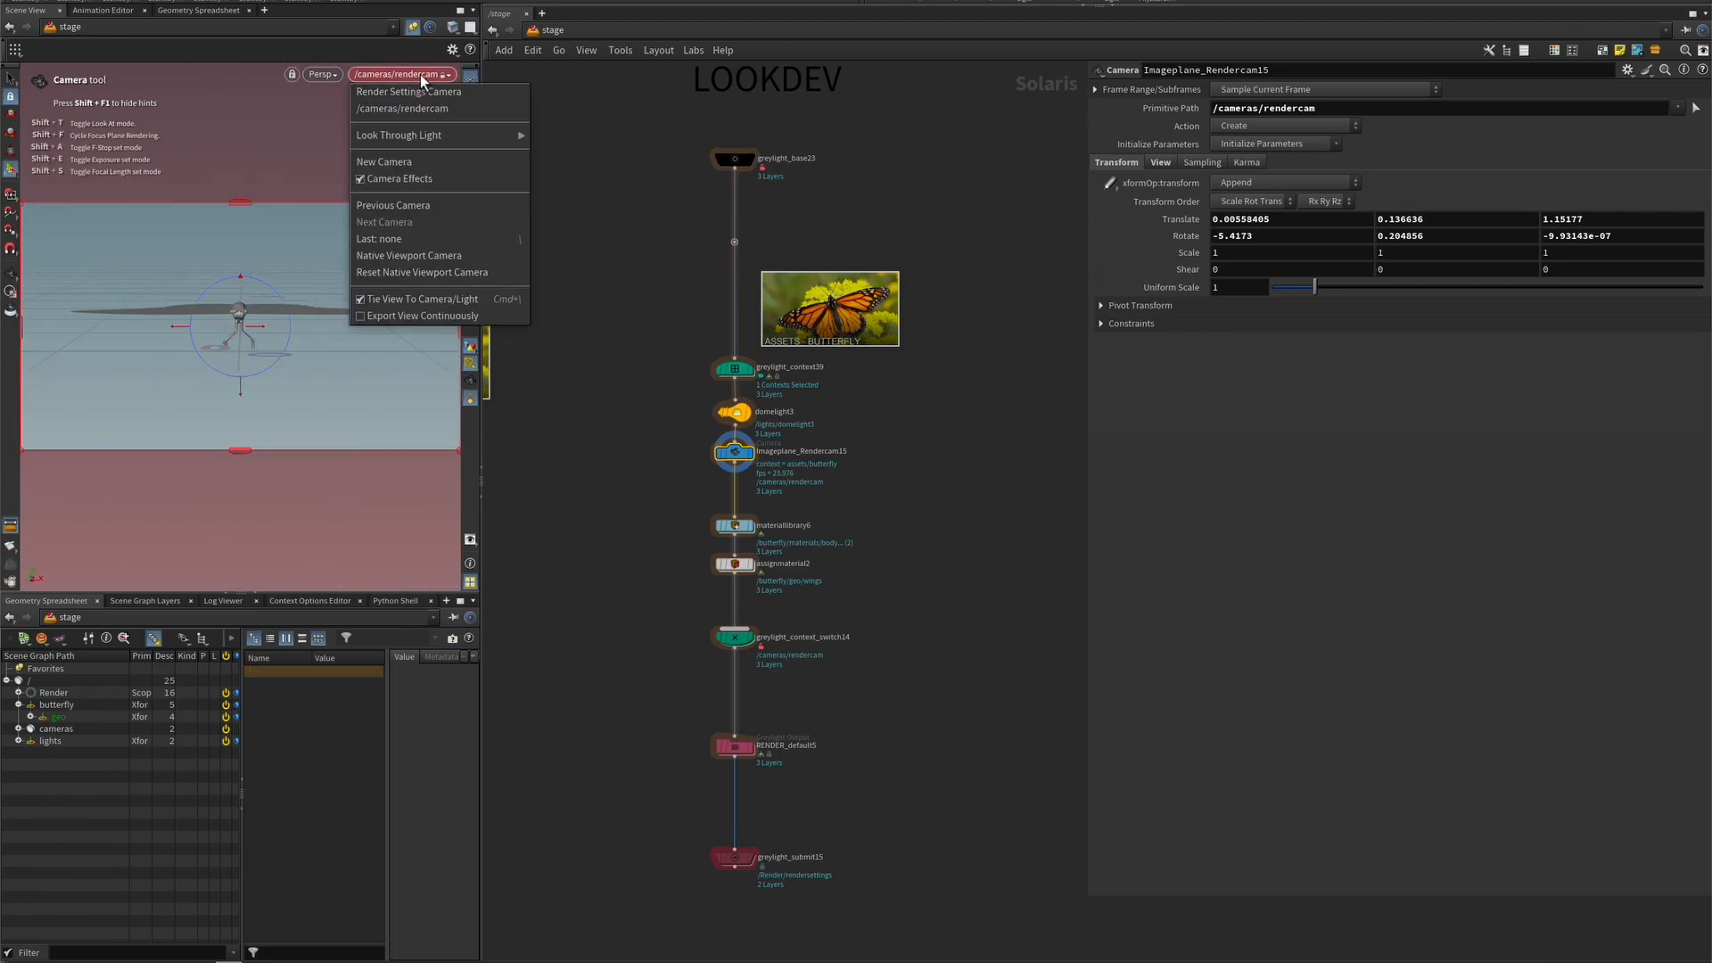
pyautogui.click(398, 298)
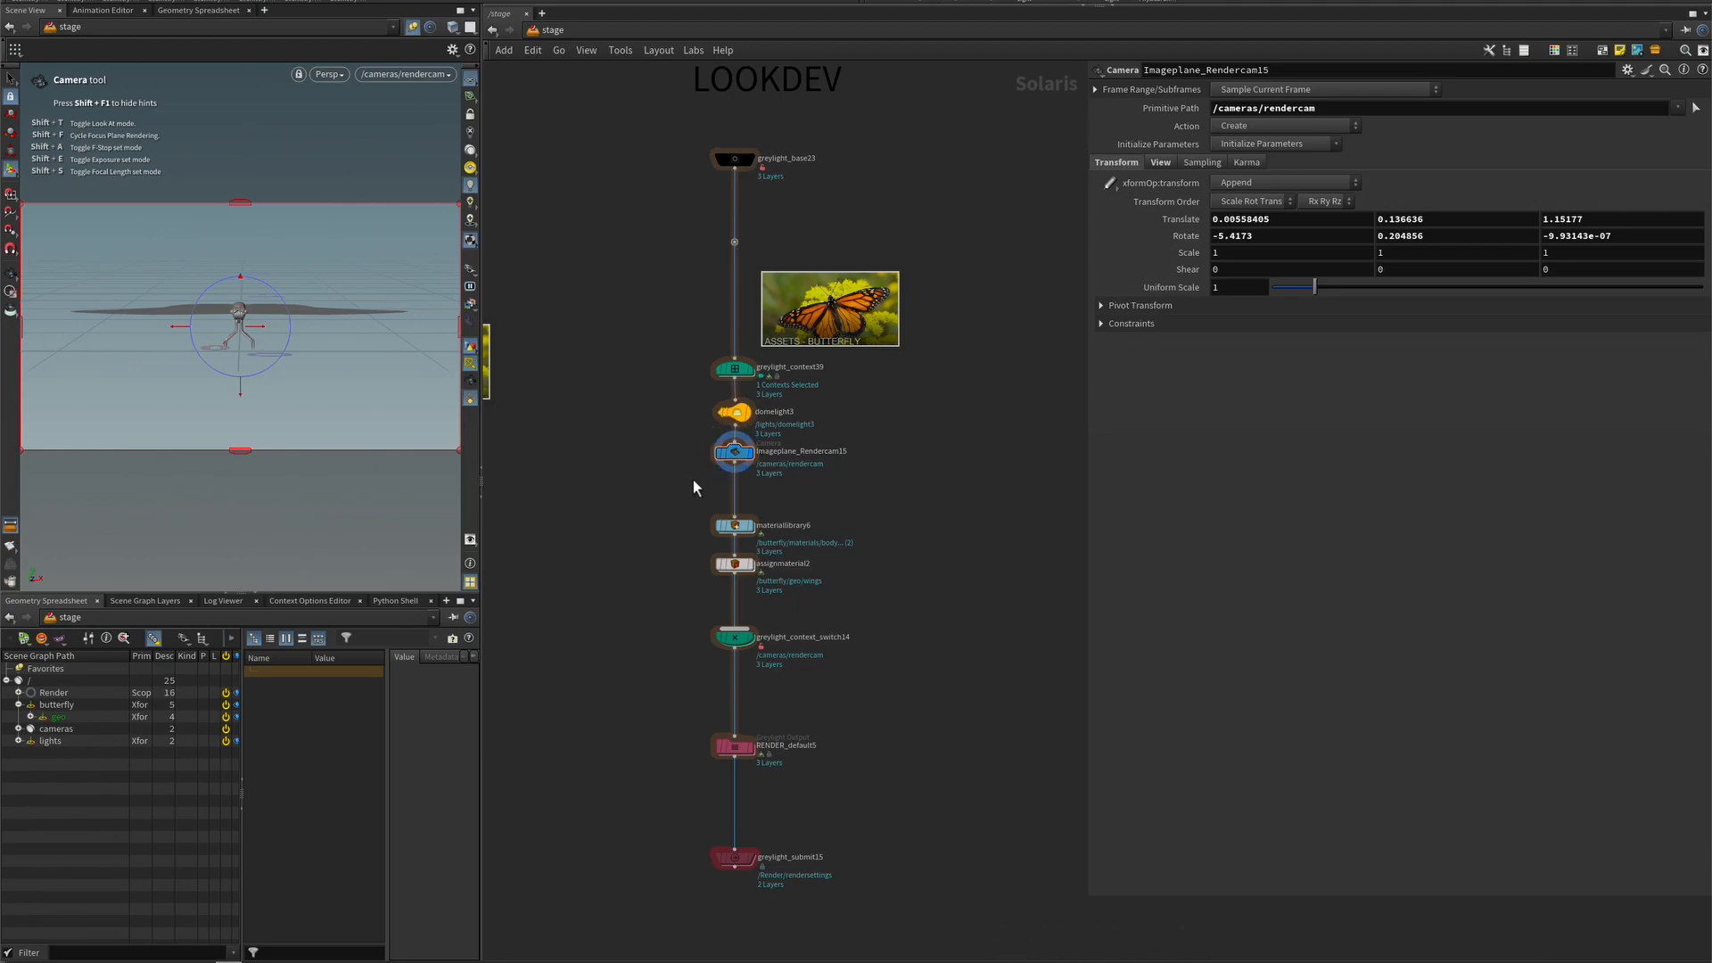
# - Insert an Xform Edit node between the camera and the material library, targeting the primitive /cameras/rendercam
pyautogui.press('Tab')
pyautogui.write('xf')
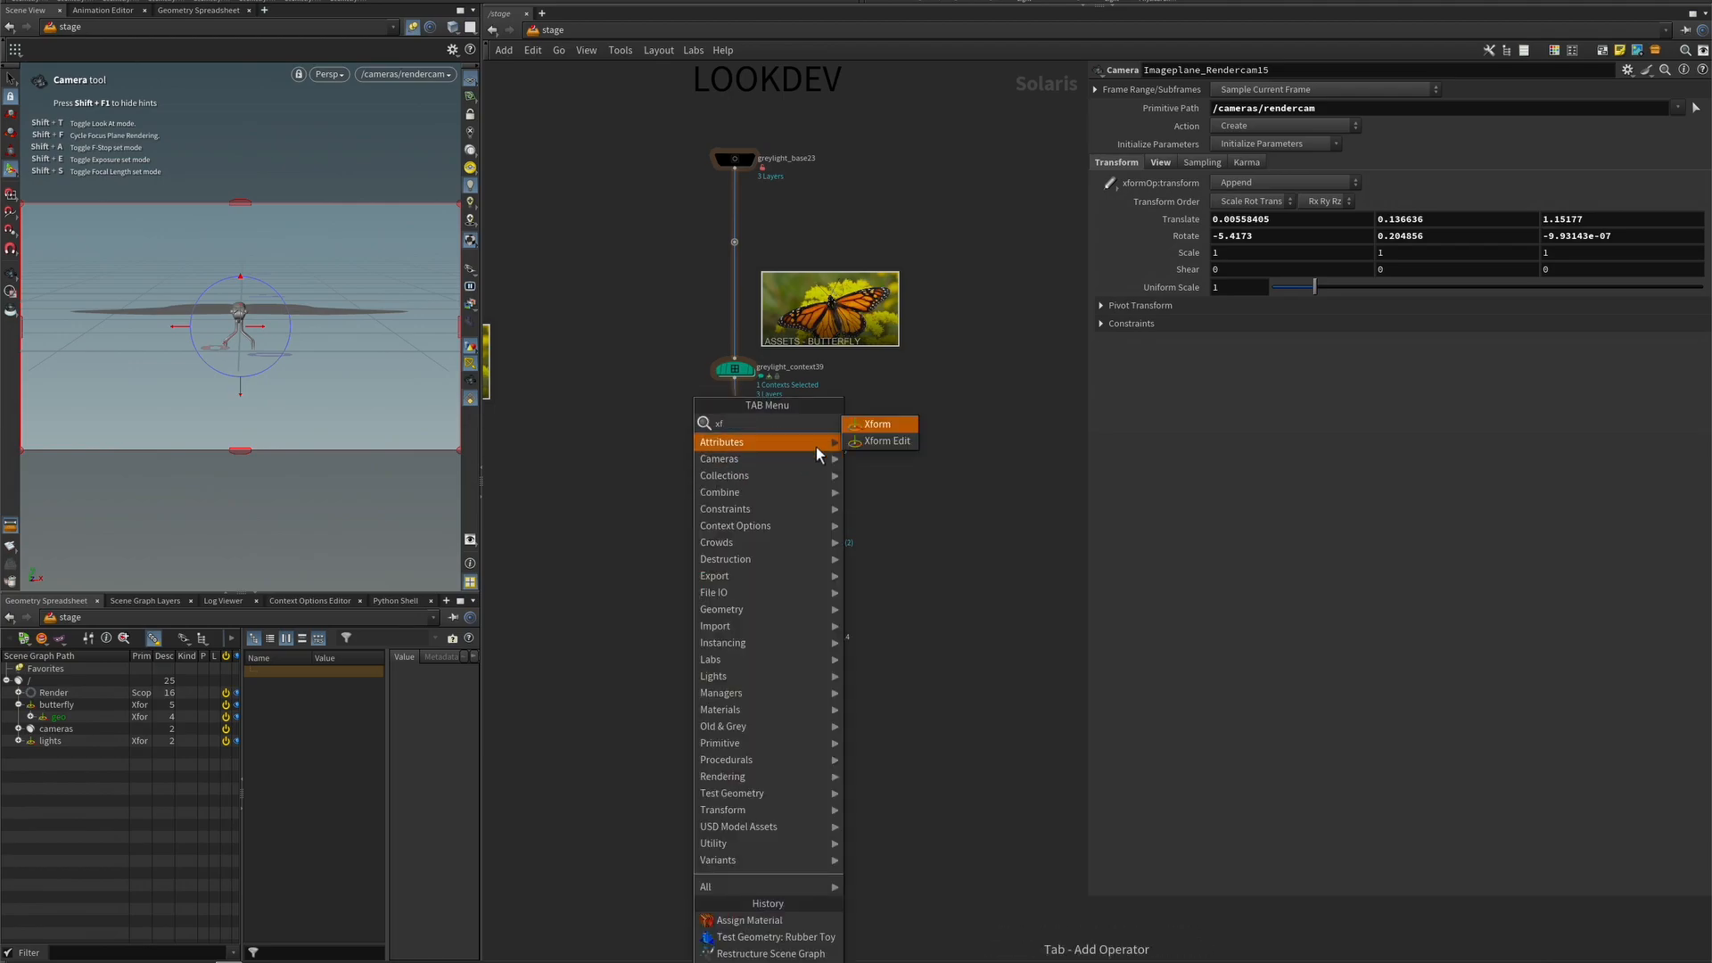
pyautogui.click(897, 441)
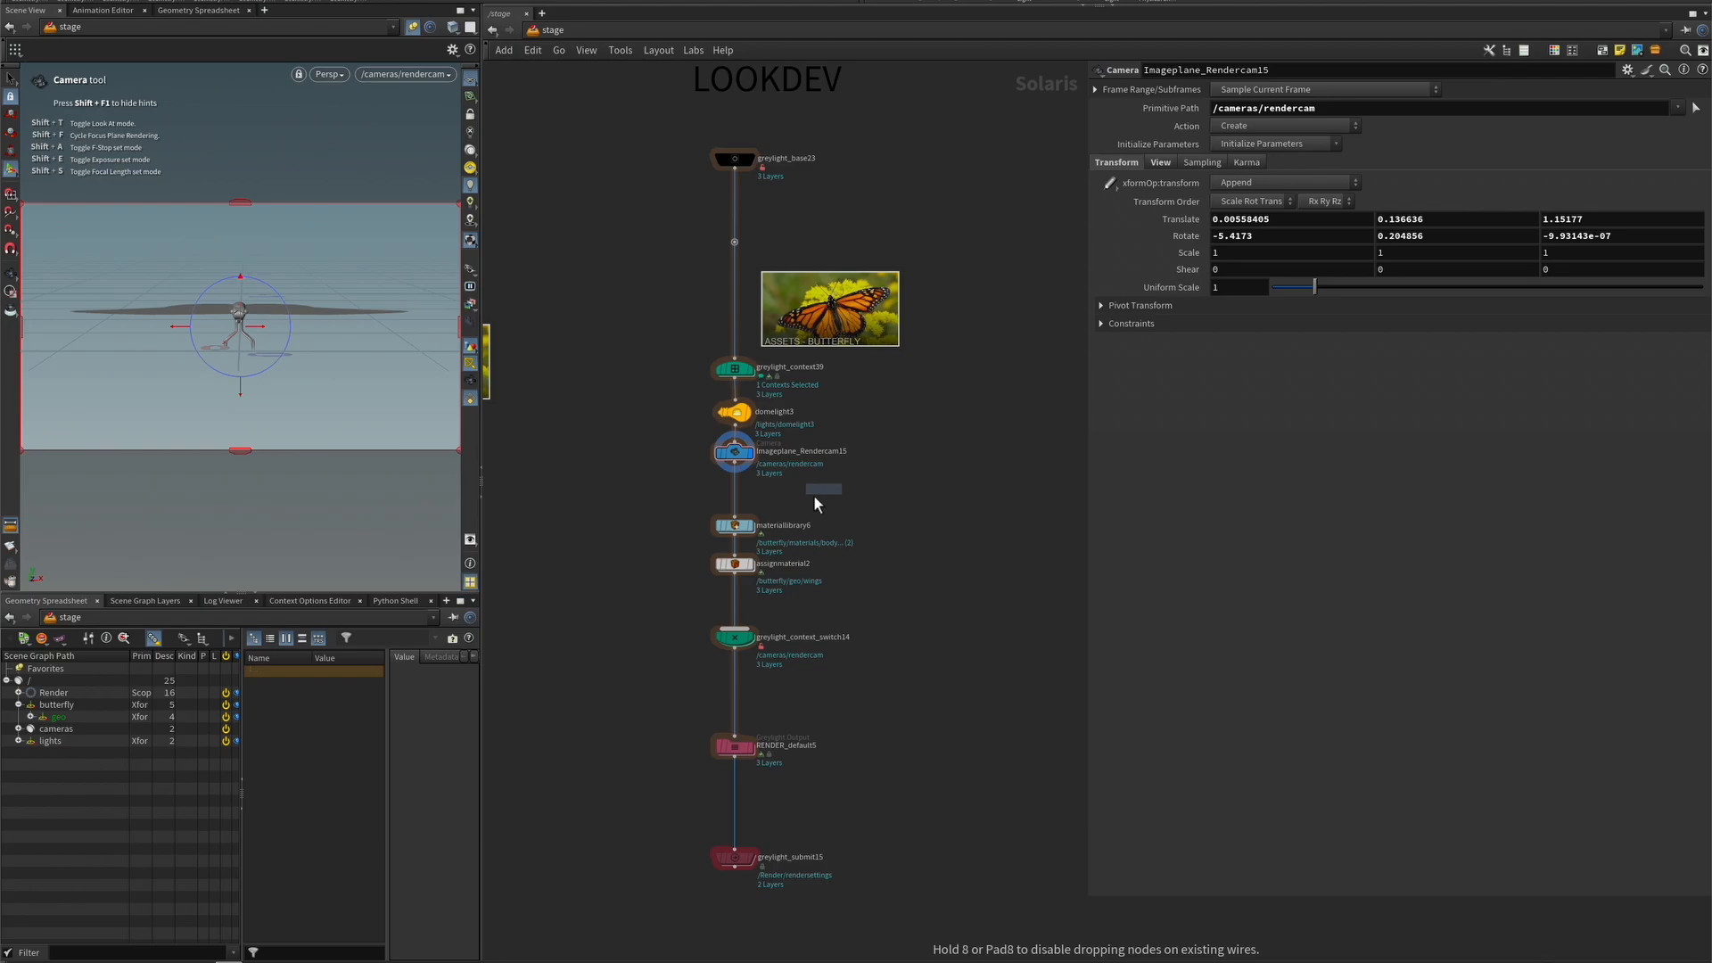
pyautogui.click(737, 490)
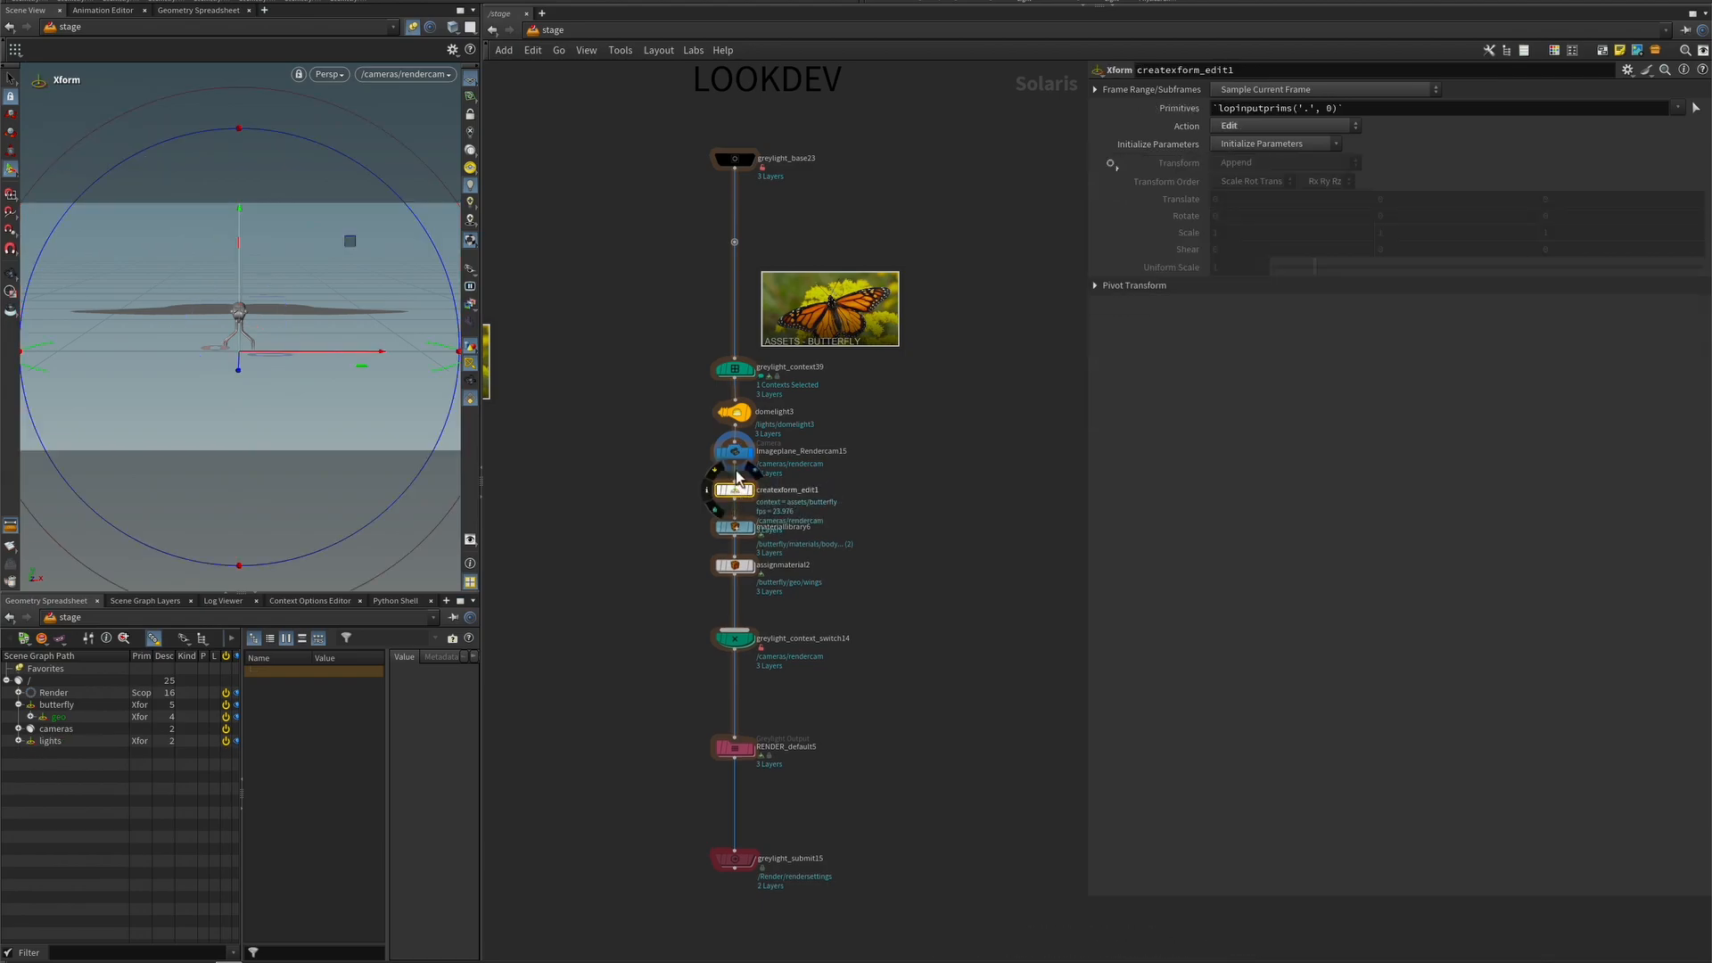
pyautogui.moveTo(750, 493)
pyautogui.click(1696, 108)
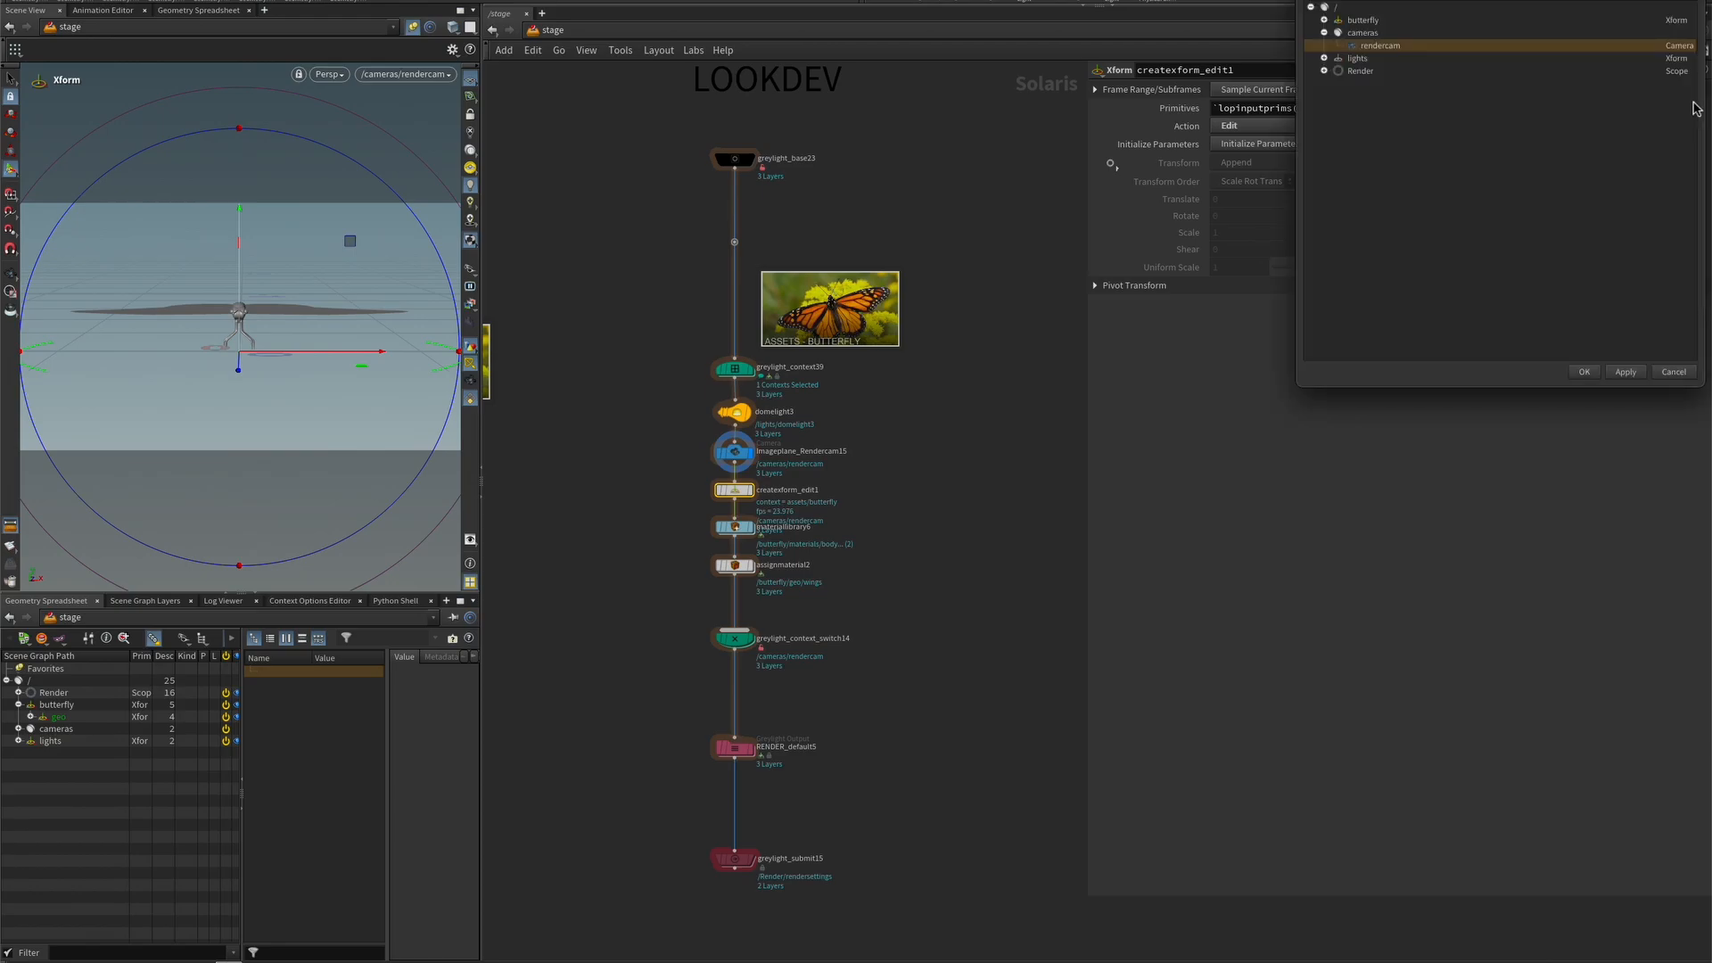
pyautogui.click(1588, 372)
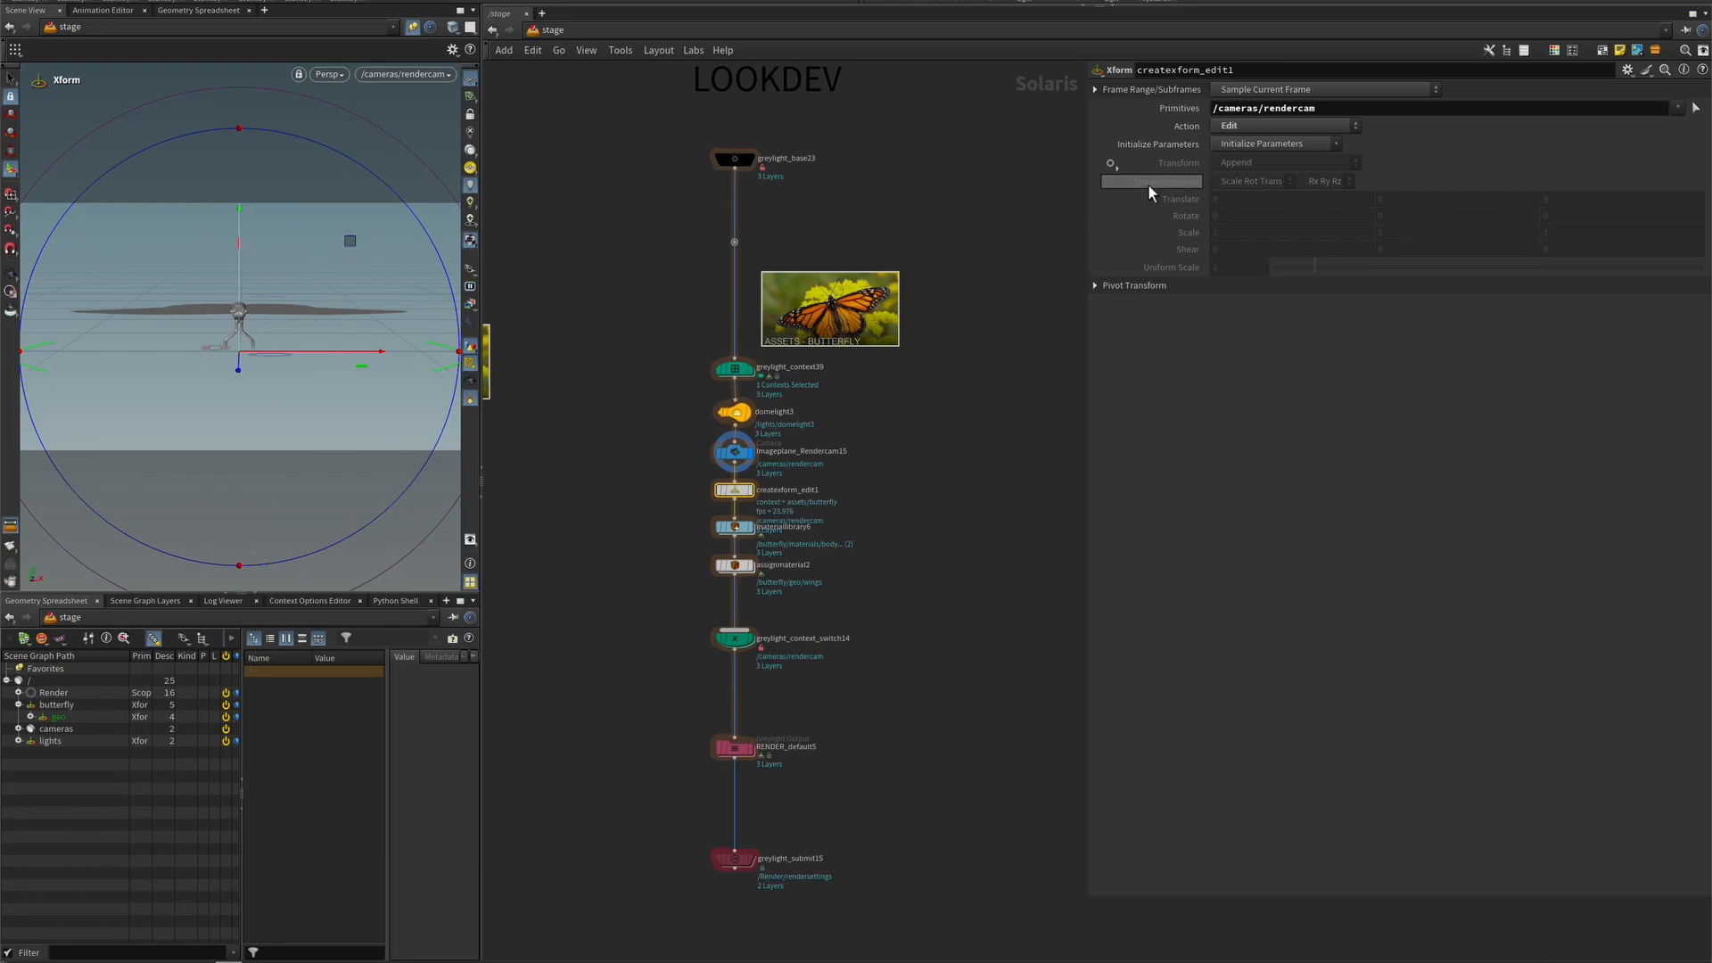
# - Set the camera's Xform Edit transform to Set or Create and its mode to Apply Transform in World Space
pyautogui.click(1111, 163)
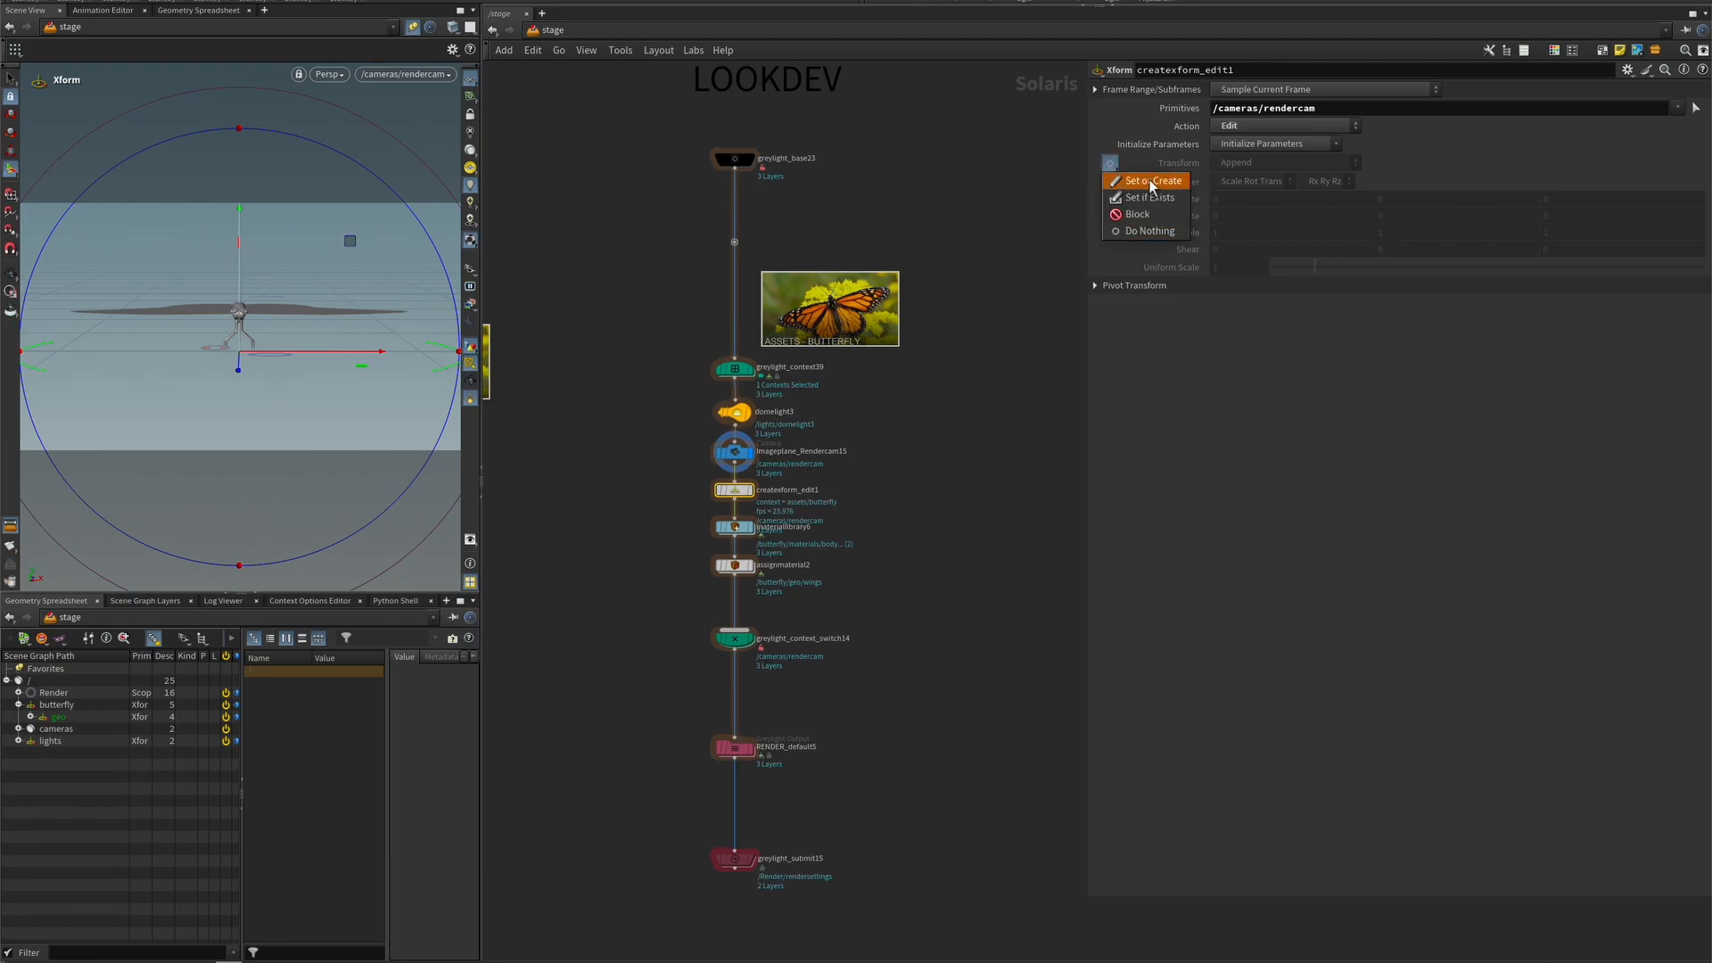
pyautogui.click(1151, 182)
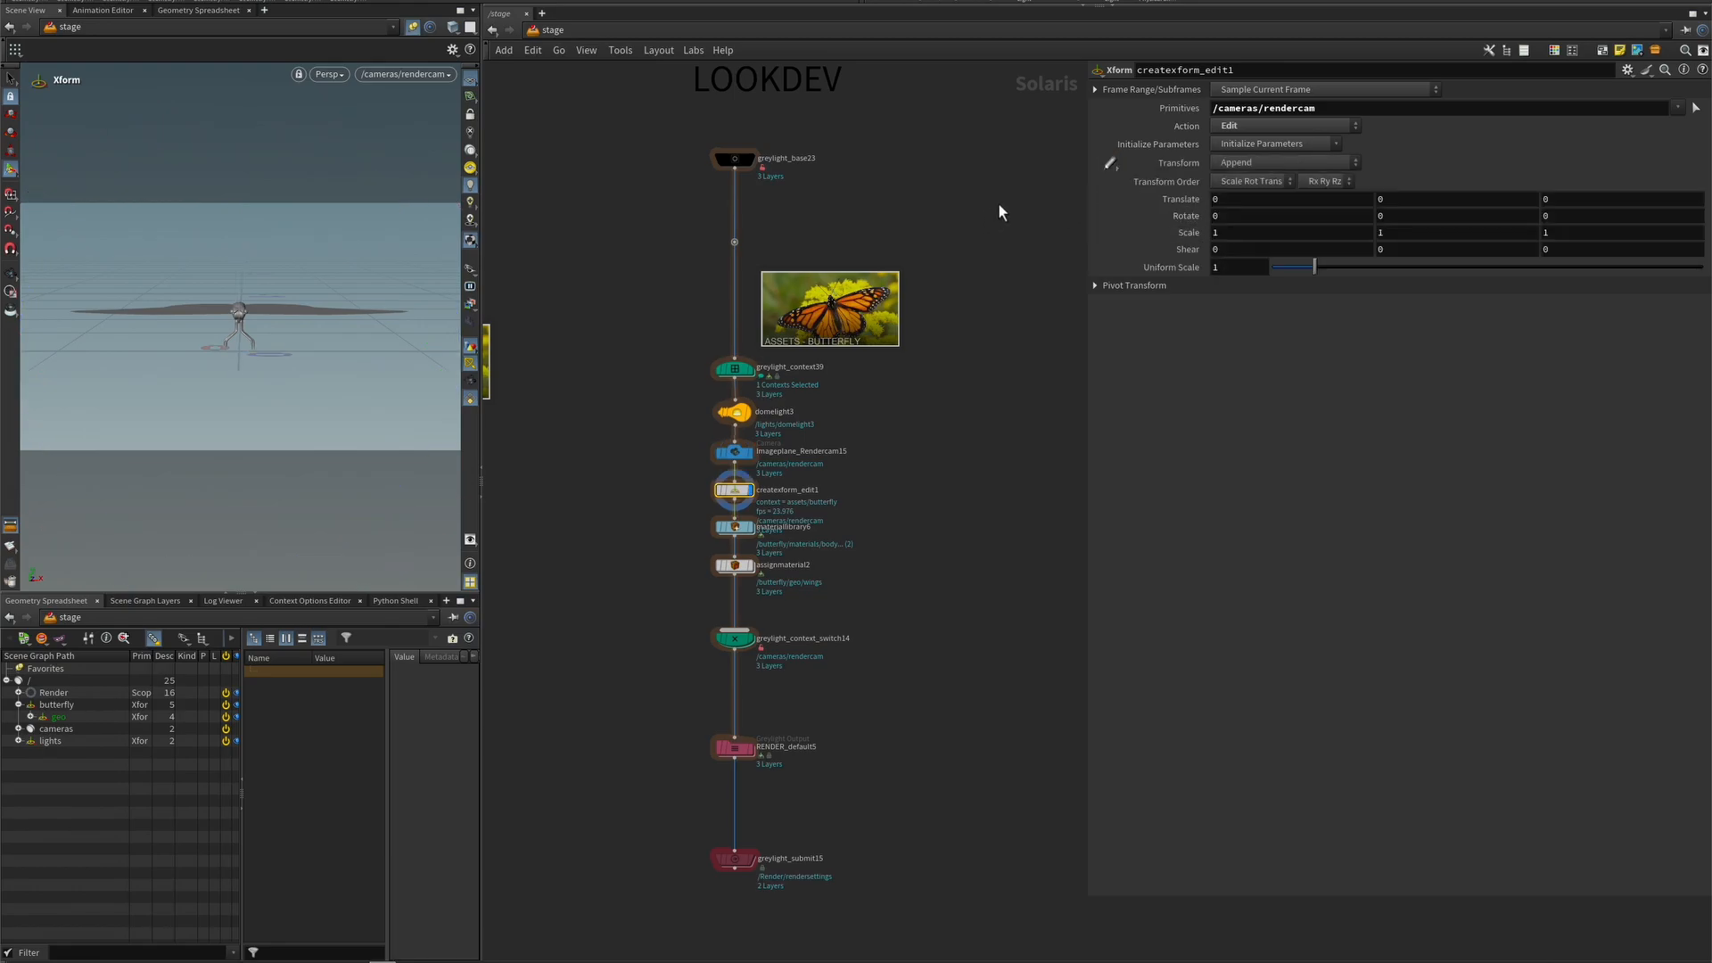
pyautogui.click(1257, 162)
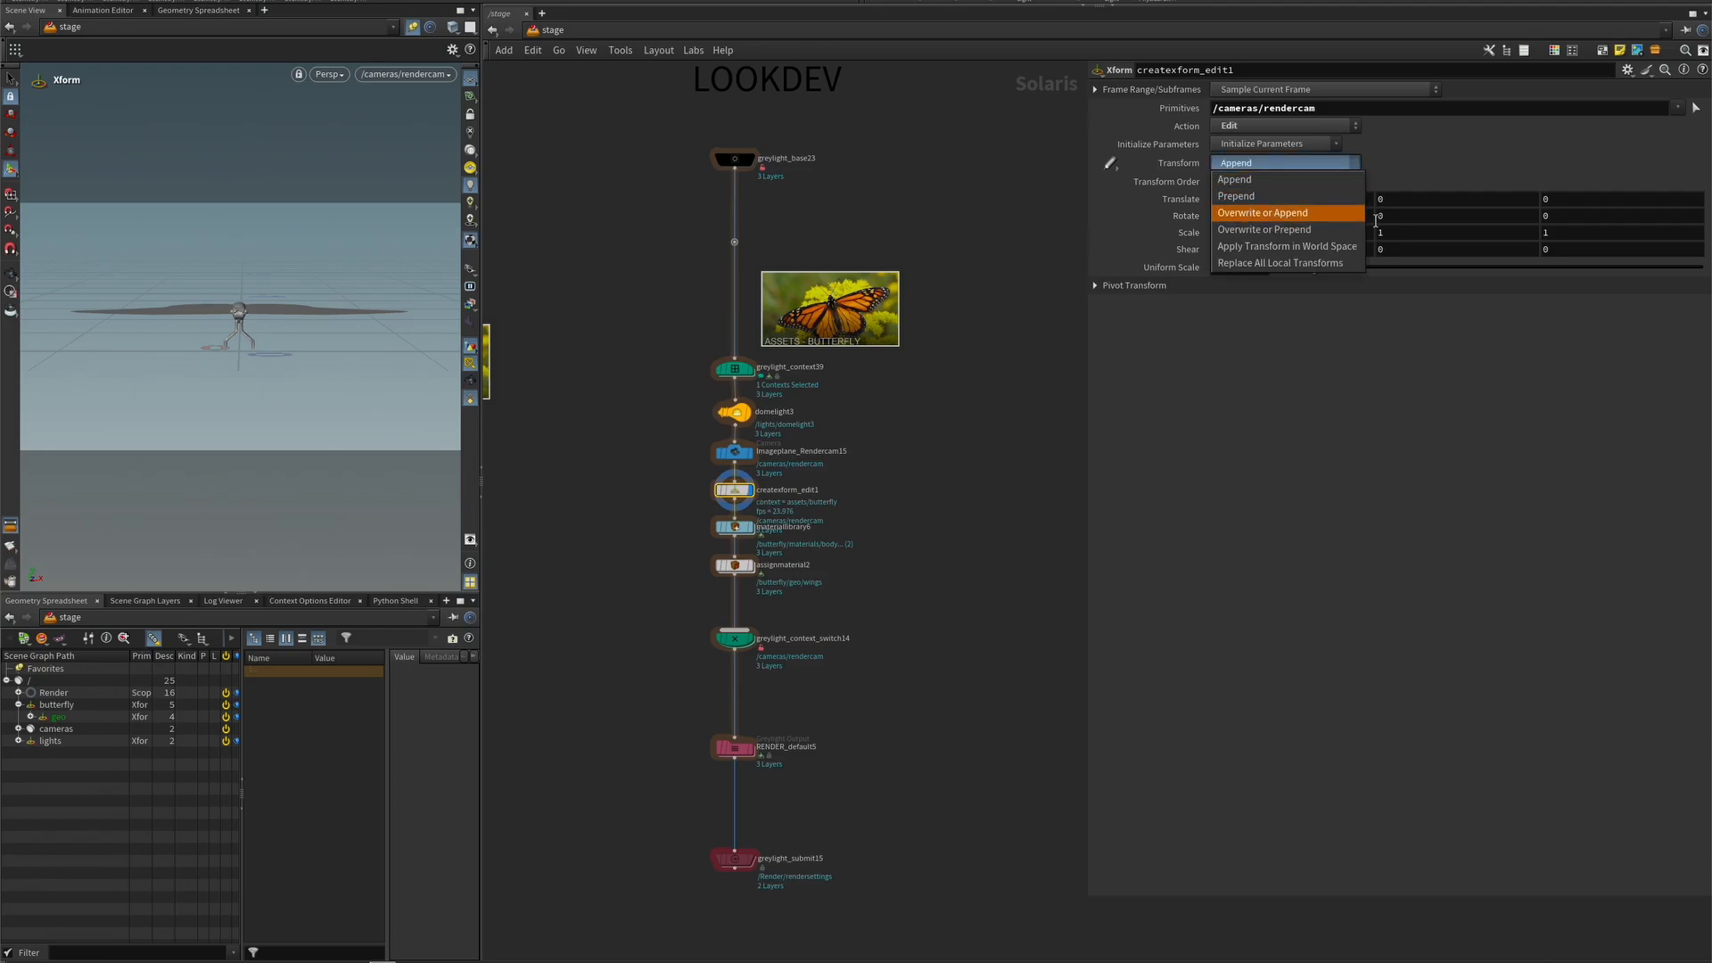
pyautogui.click(1327, 249)
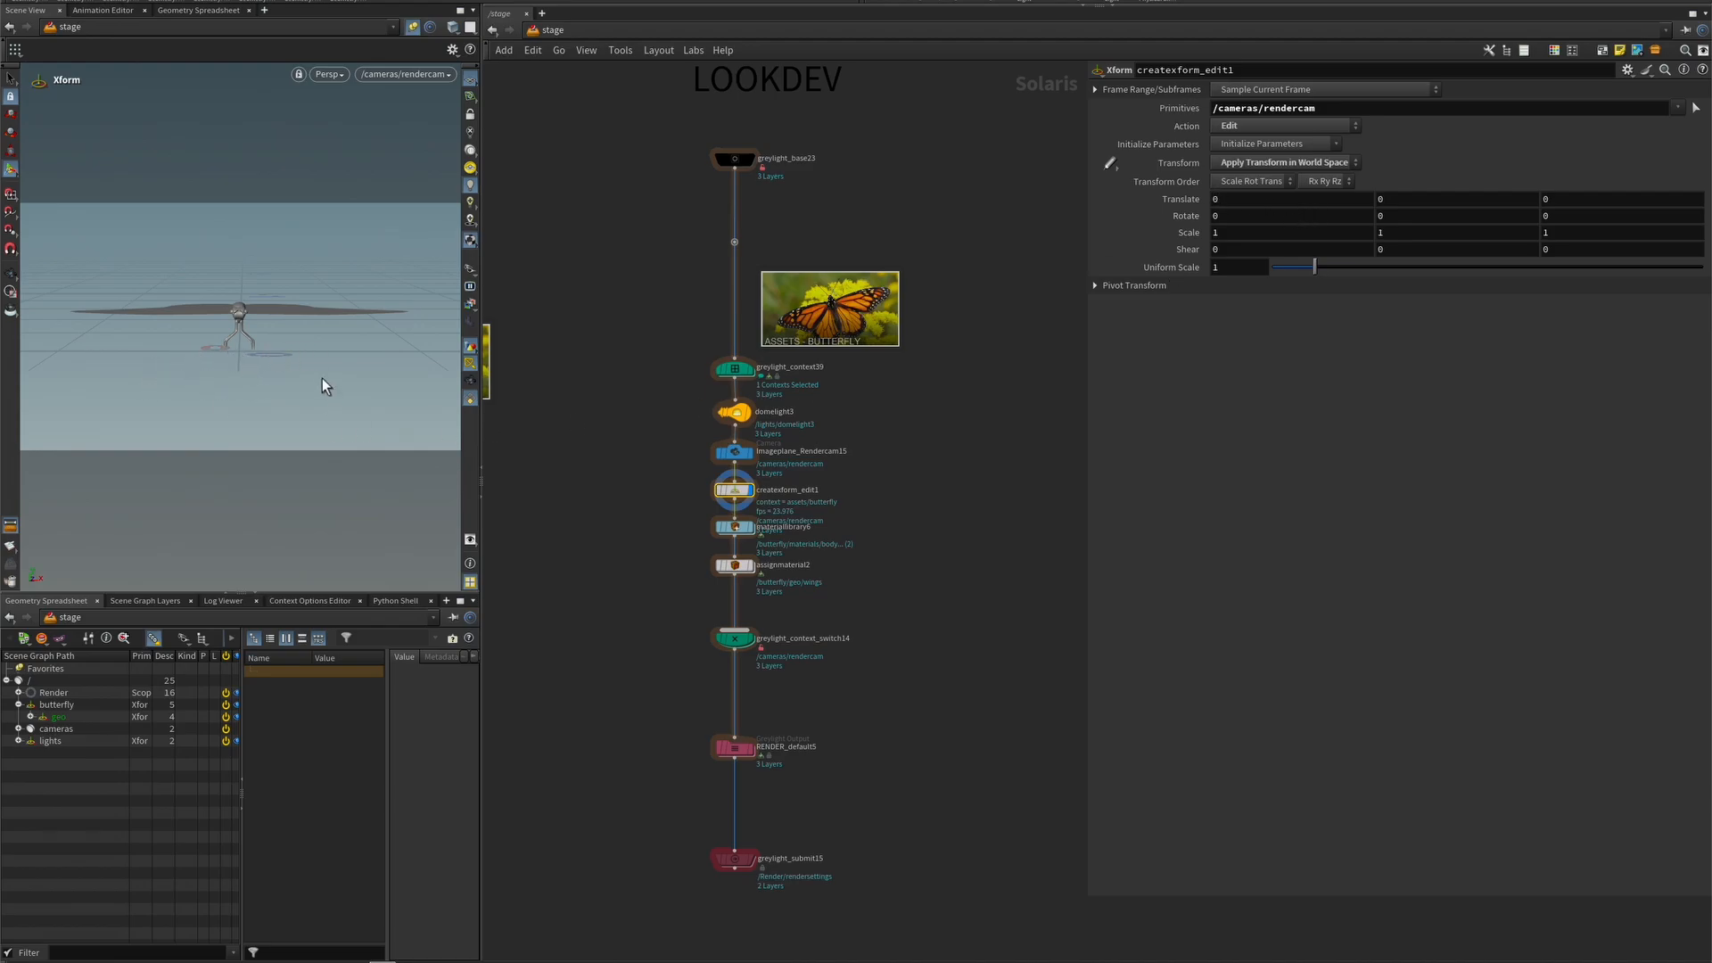
# - Drive the Xform Edit node's Y rotation with the expression $F*5
pyautogui.click(1421, 222)
pyautogui.write('$')
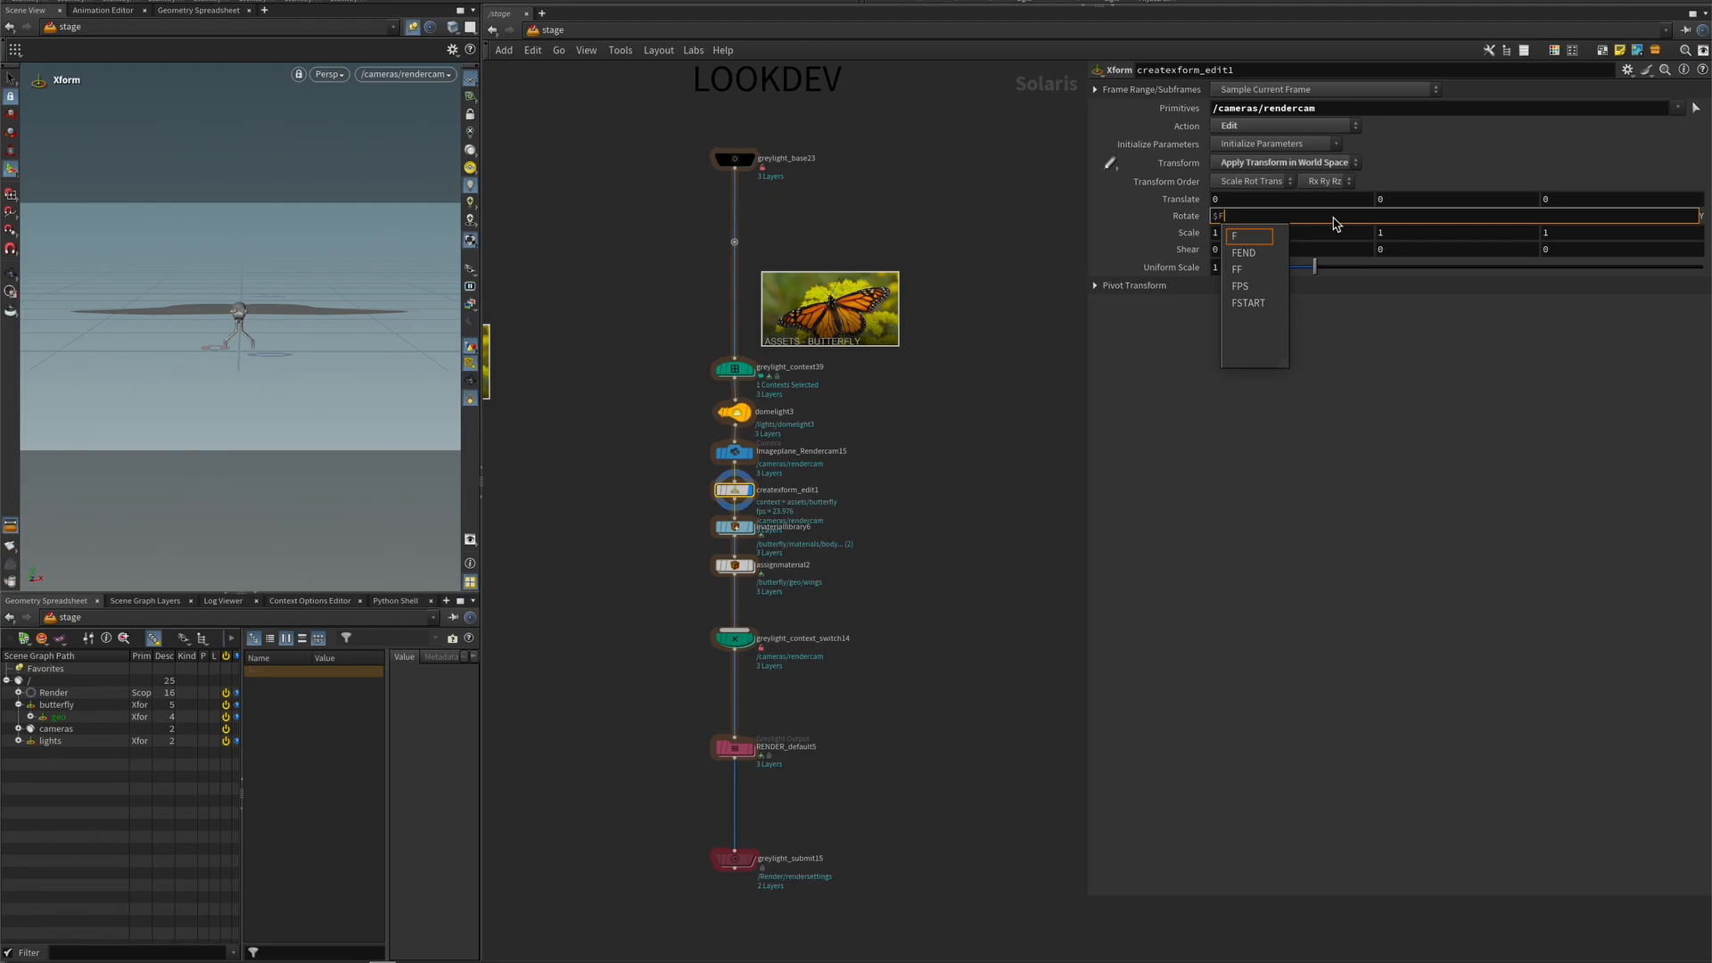
pyautogui.write('F*5')
pyautogui.press('Return')
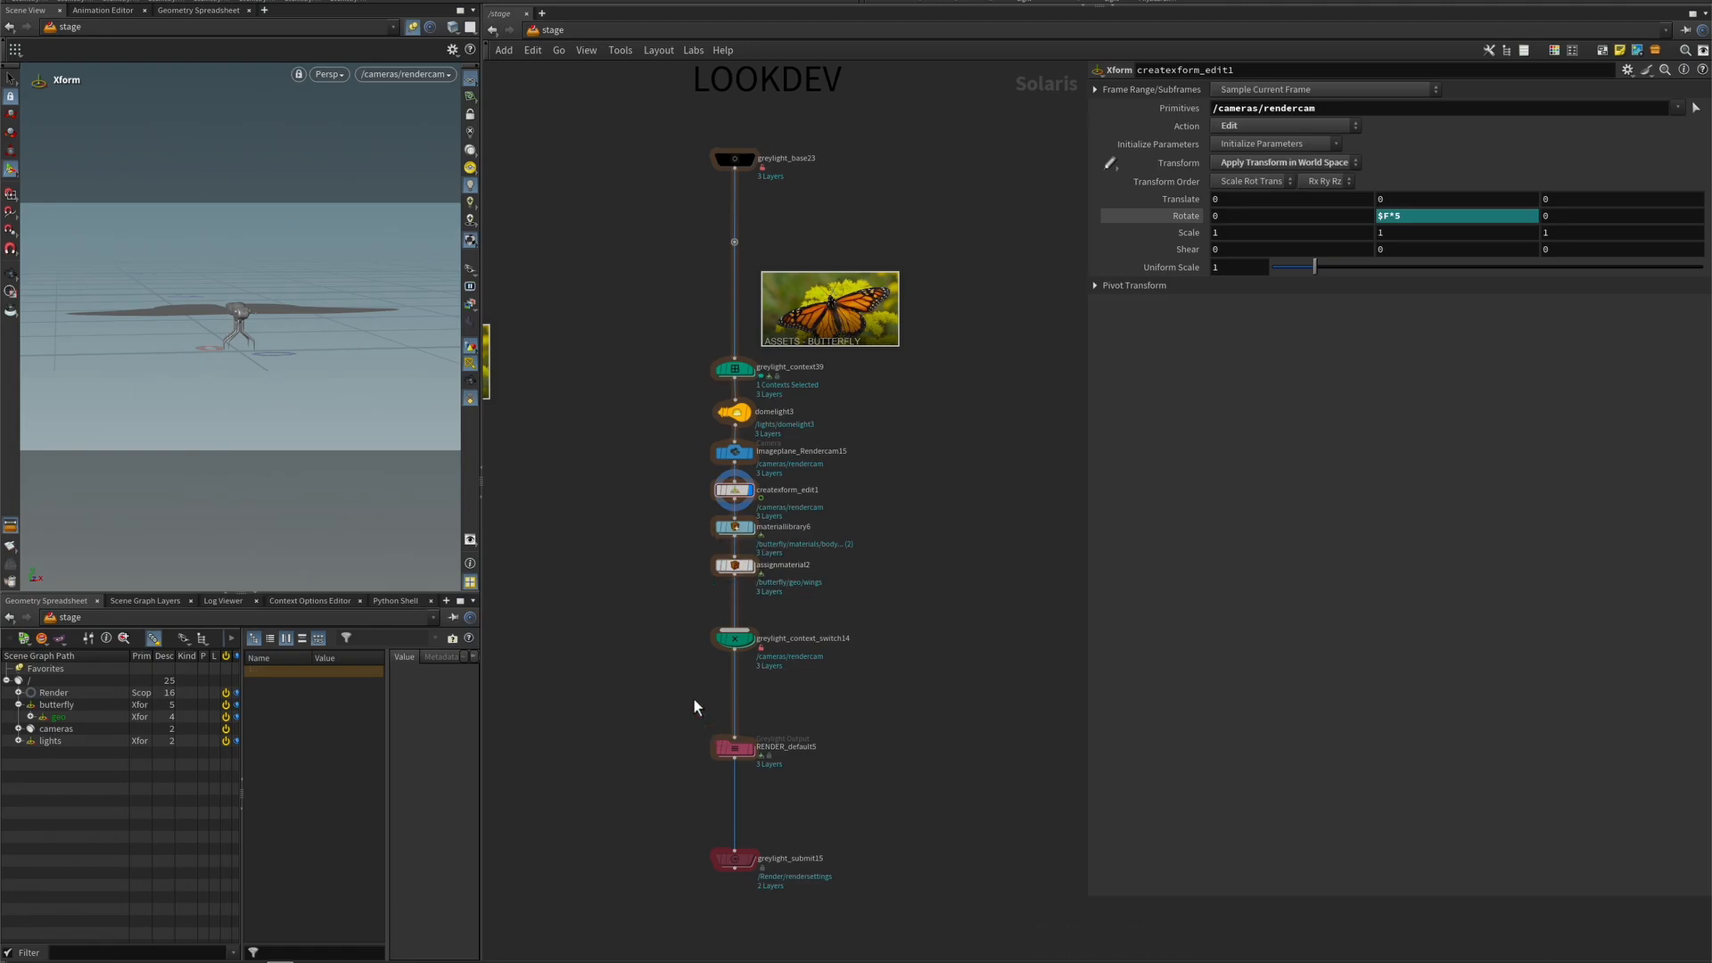
# - Name the existing render output "turntable"
pyautogui.click(735, 748)
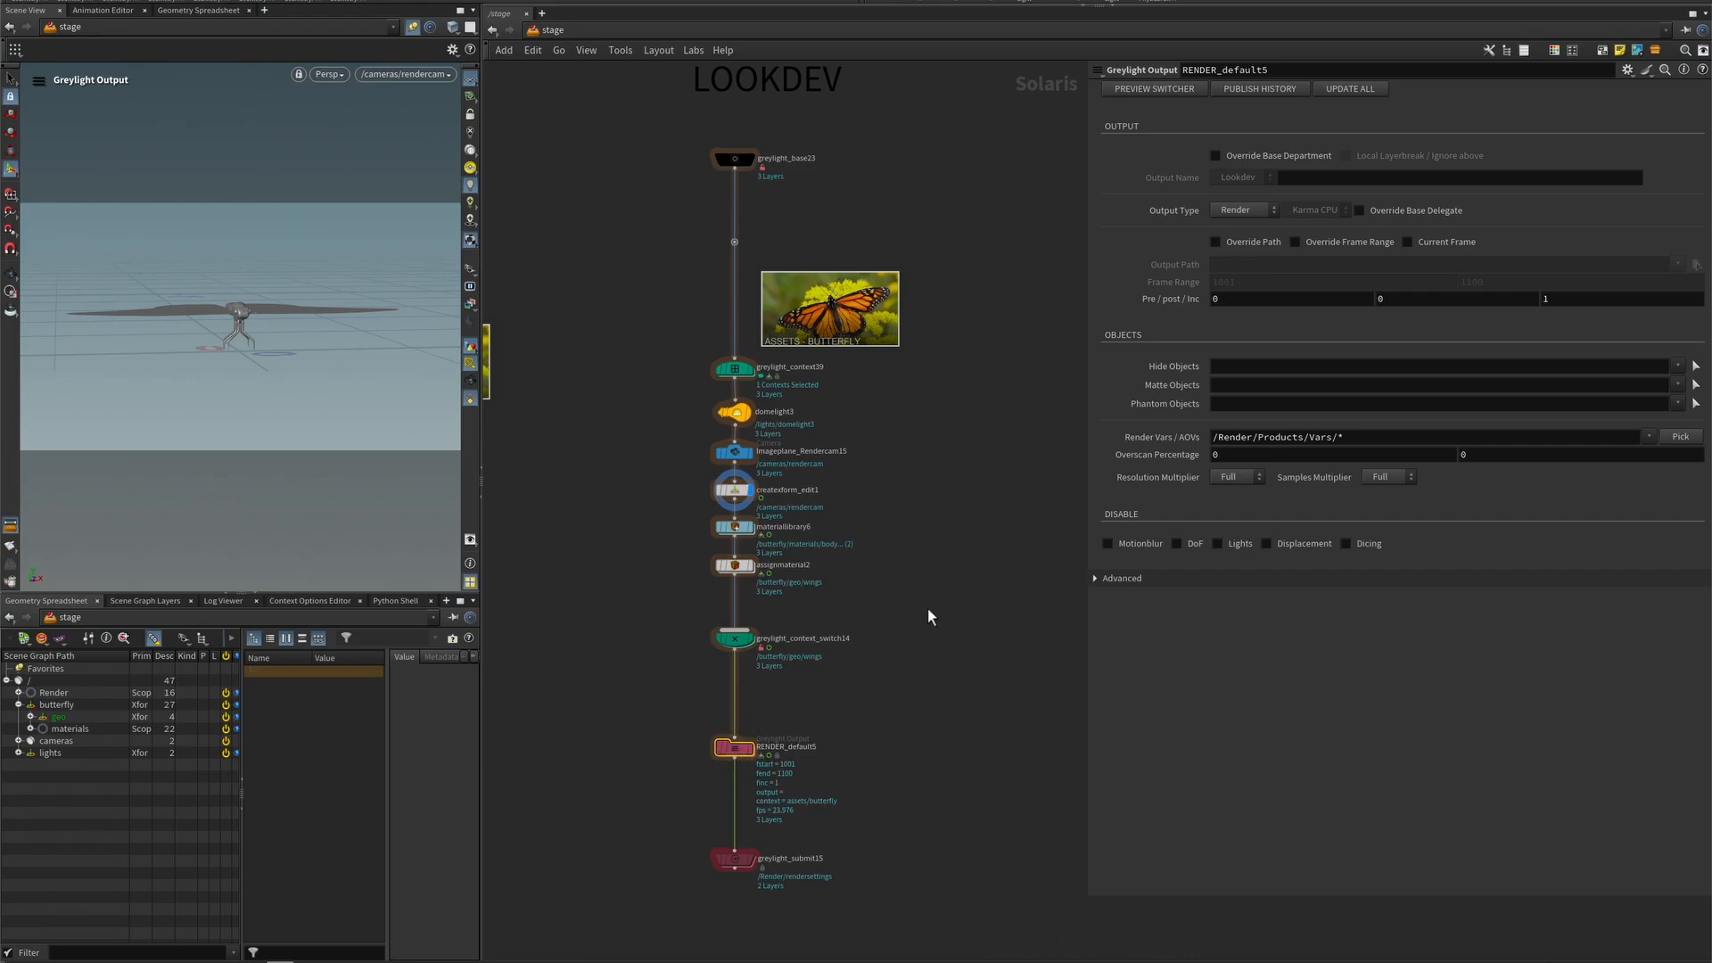
pyautogui.click(1370, 179)
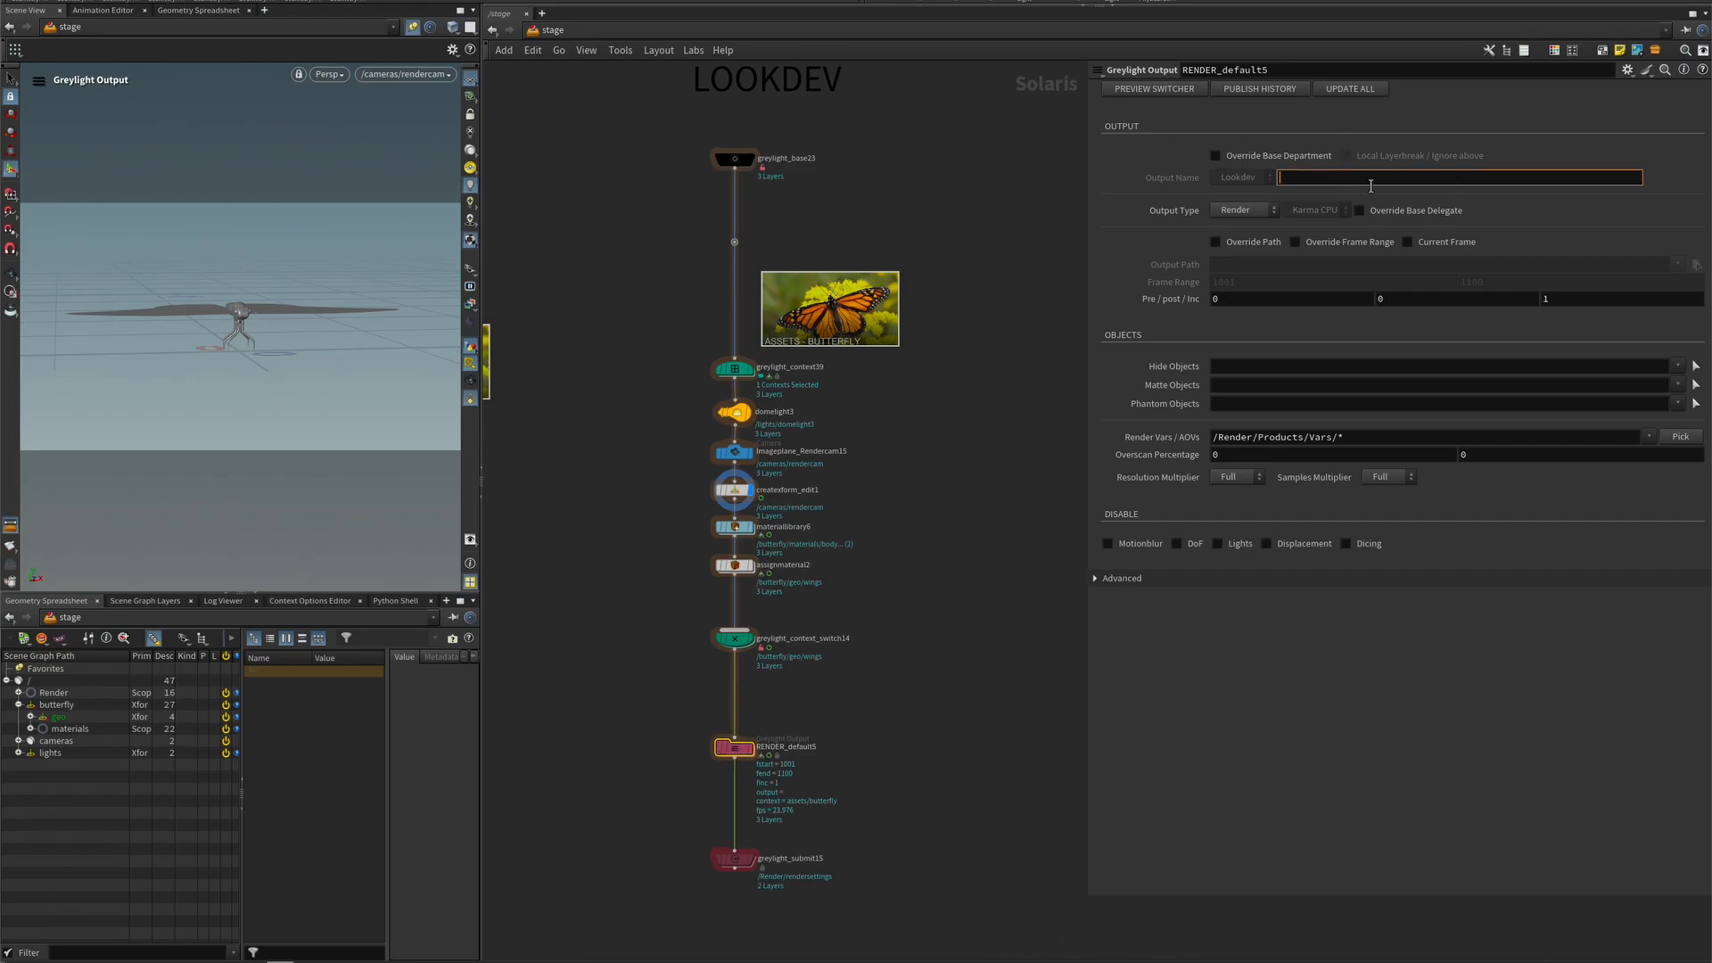
pyautogui.write('turntable')
pyautogui.press('Return')
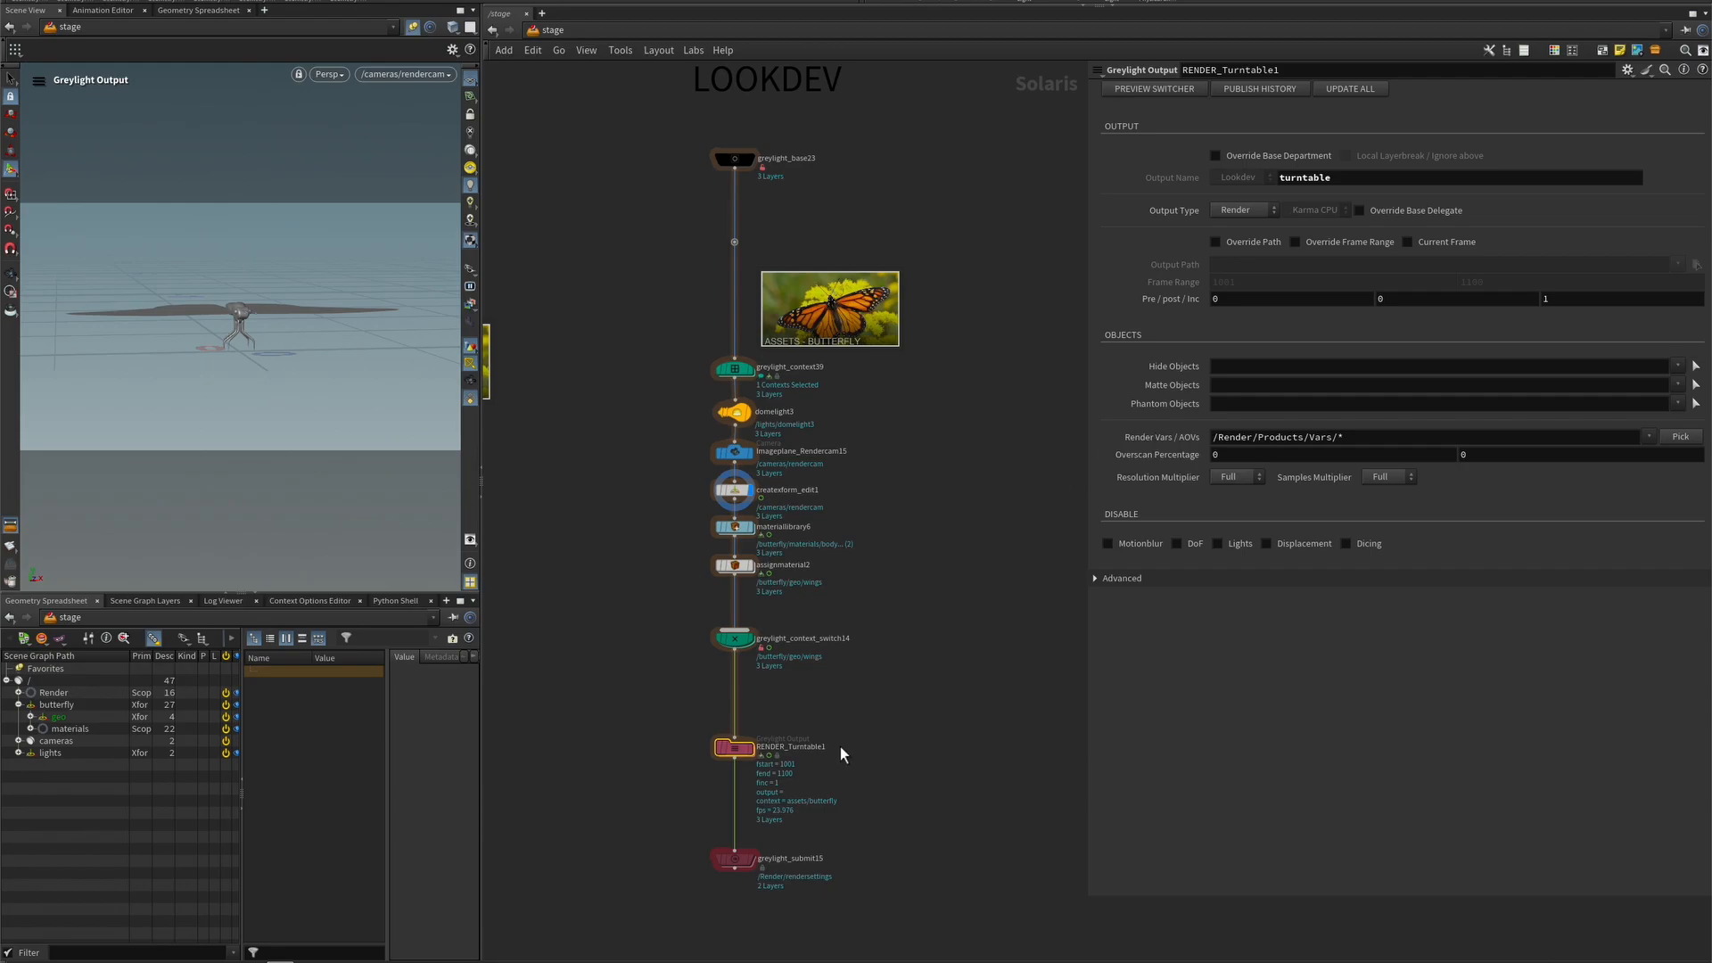
# - Move the turntable output up, then insert a second Greylight Output above the submit node with its output type set to USD Export
pyautogui.moveTo(743, 755); pyautogui.dragTo(743, 723)
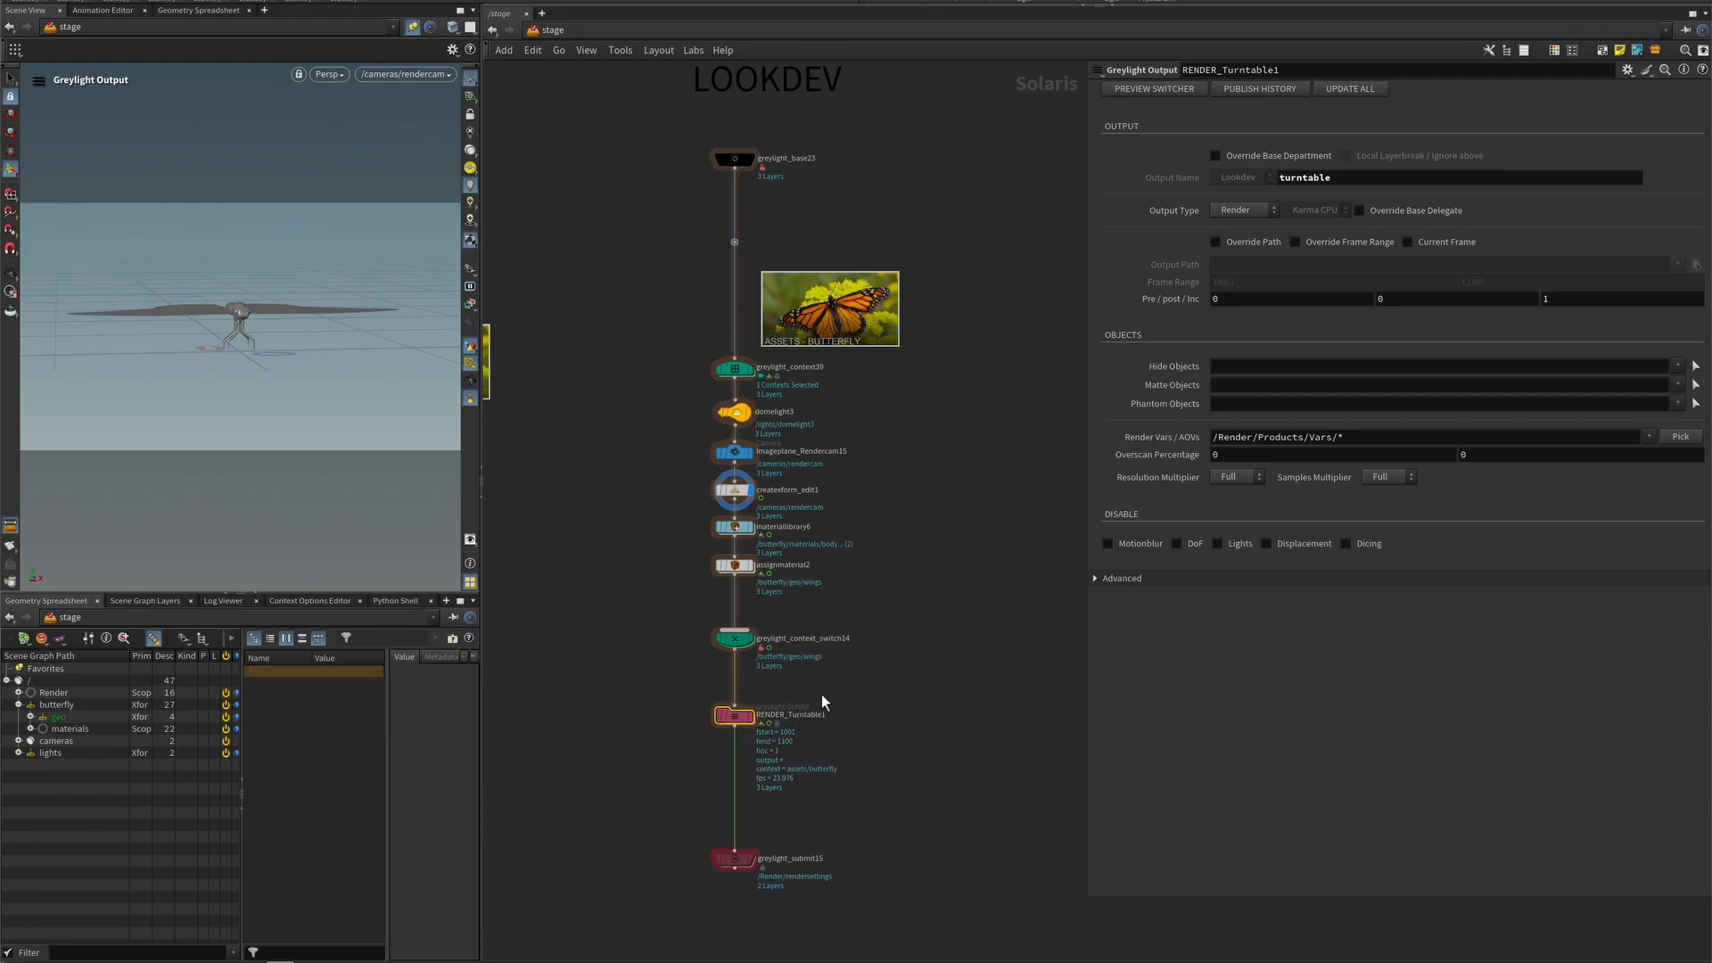
pyautogui.moveTo(764, 729)
pyautogui.press('Tab')
pyautogui.write('out')
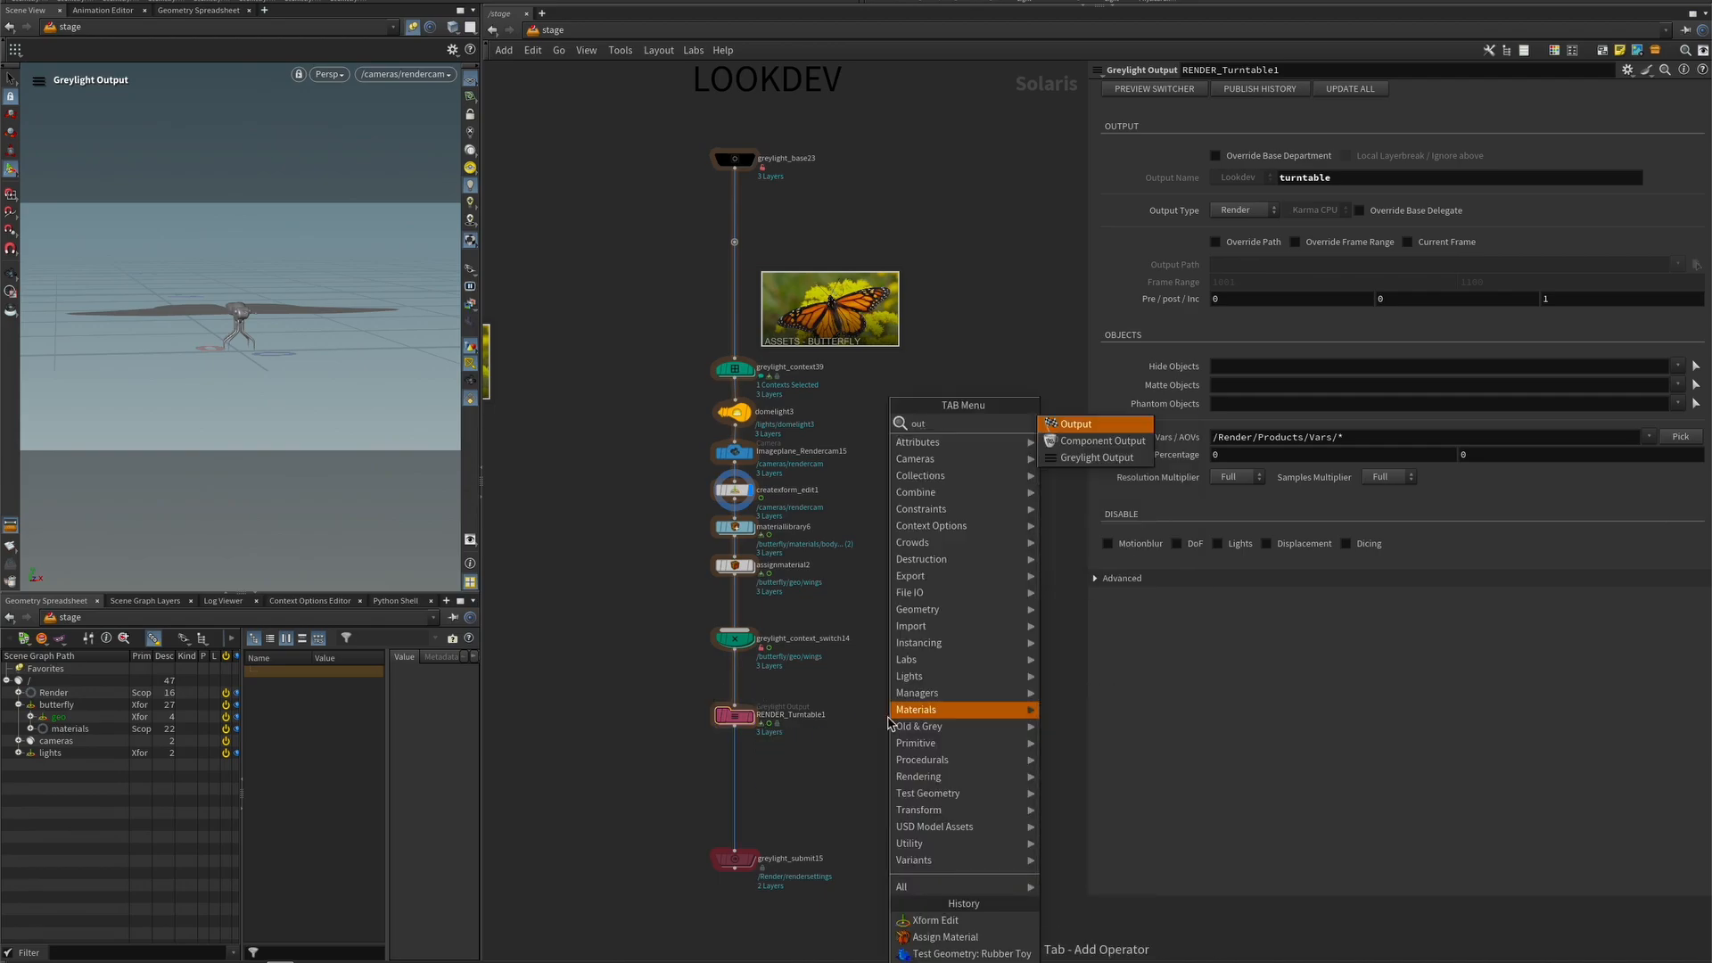
pyautogui.press('Down')
pyautogui.press('Down')
pyautogui.press('Return')
pyautogui.click(736, 781)
pyautogui.click(1242, 209)
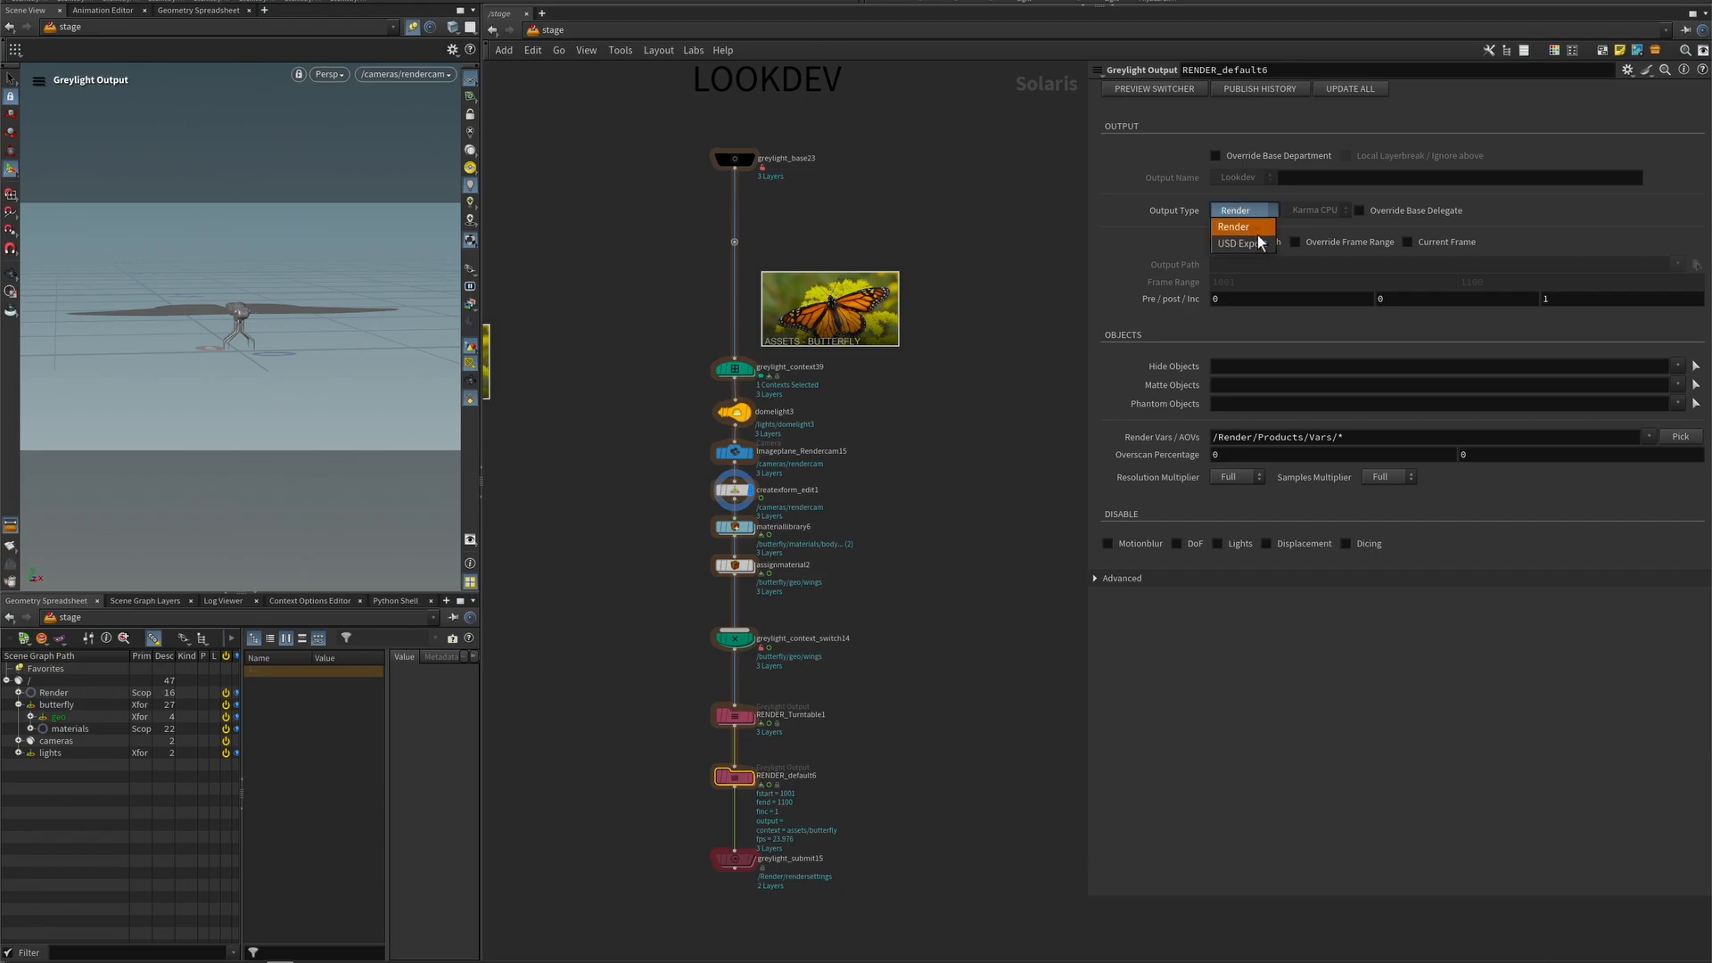
pyautogui.click(1252, 242)
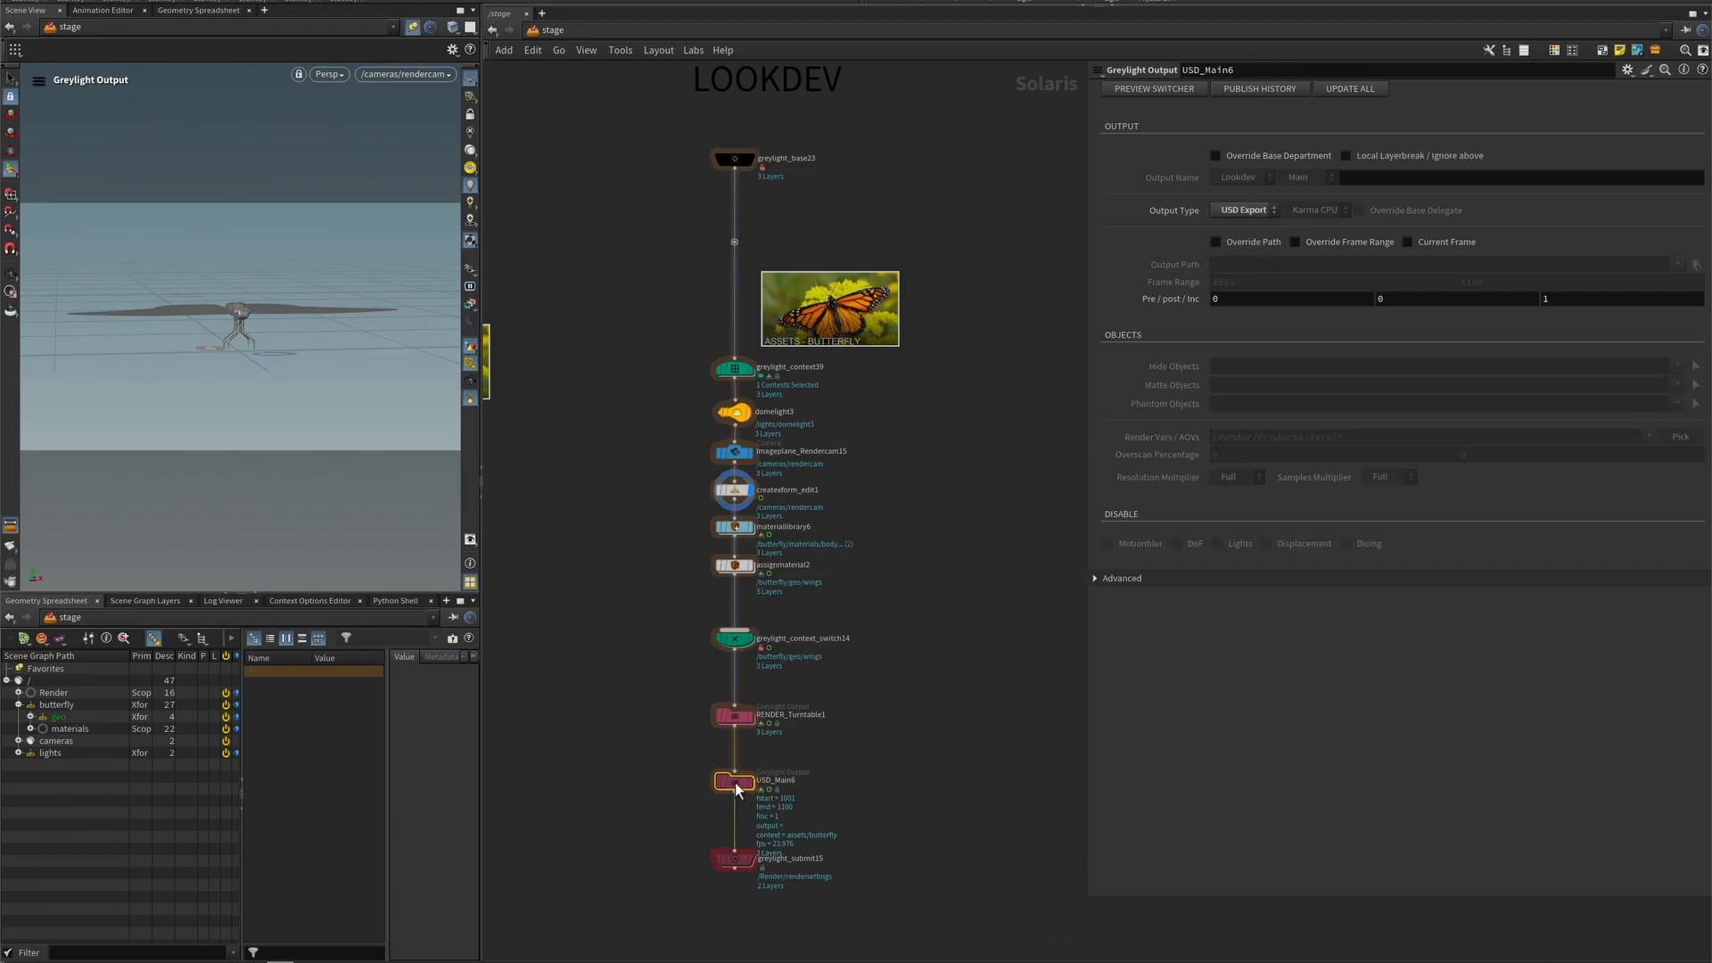
pyautogui.moveTo(683, 393); pyautogui.dragTo(697, 483)
pyautogui.click(742, 717)
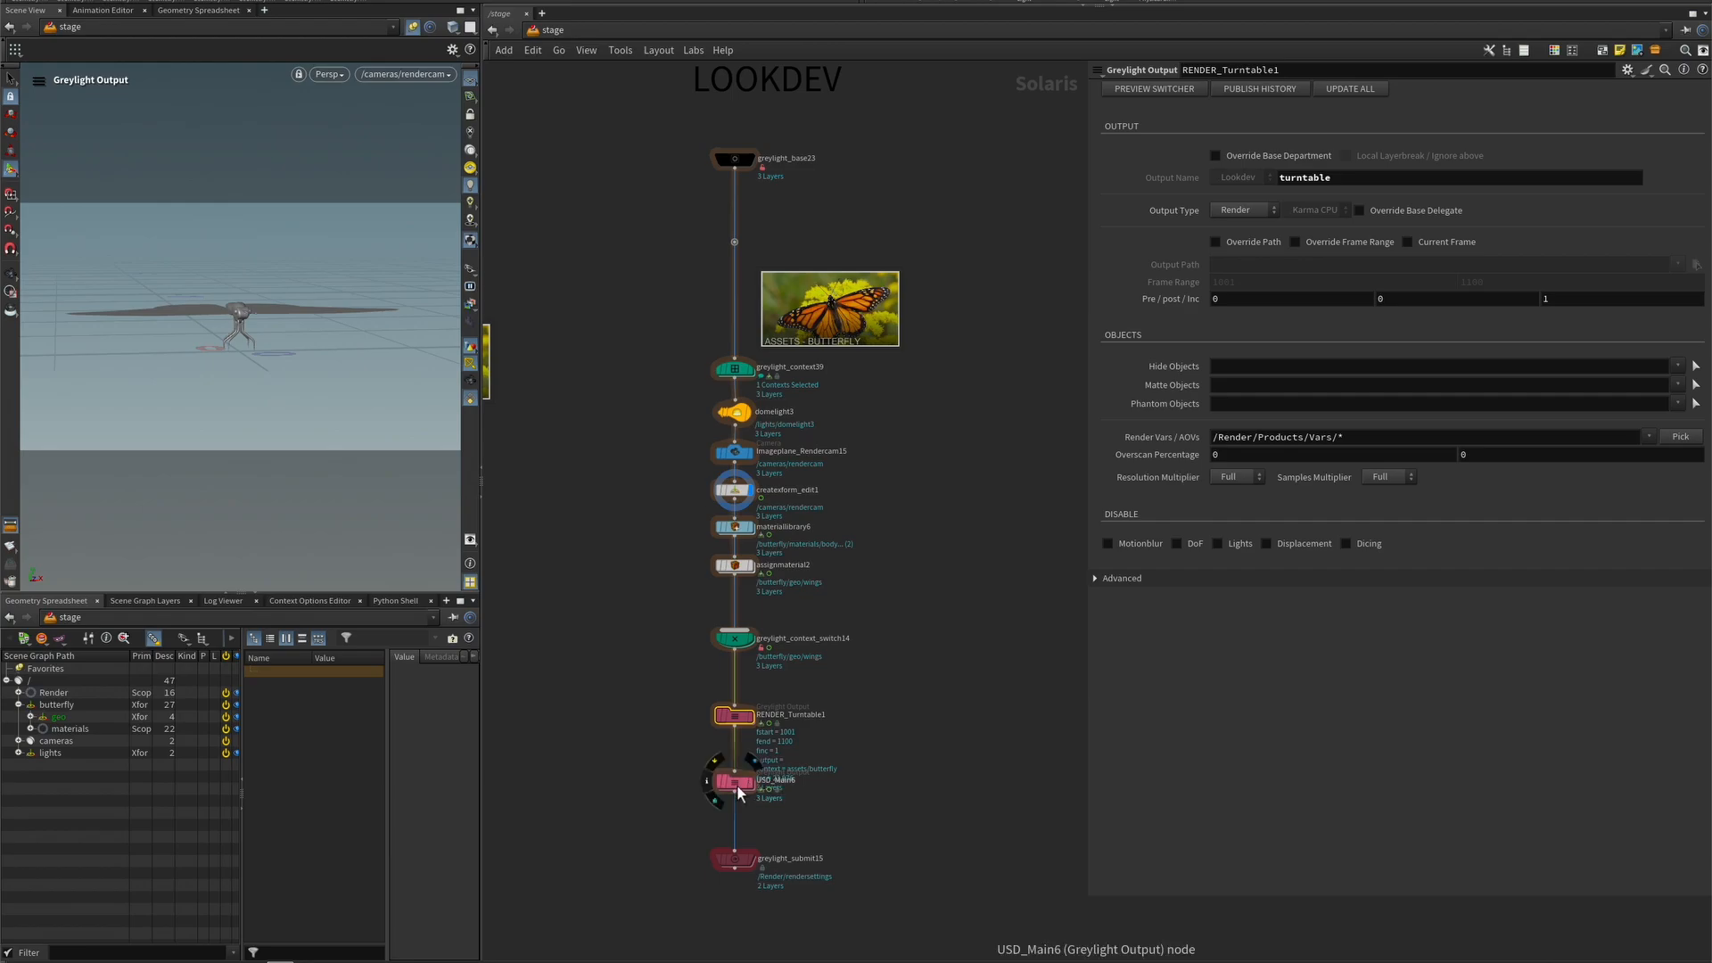
pyautogui.click(737, 782)
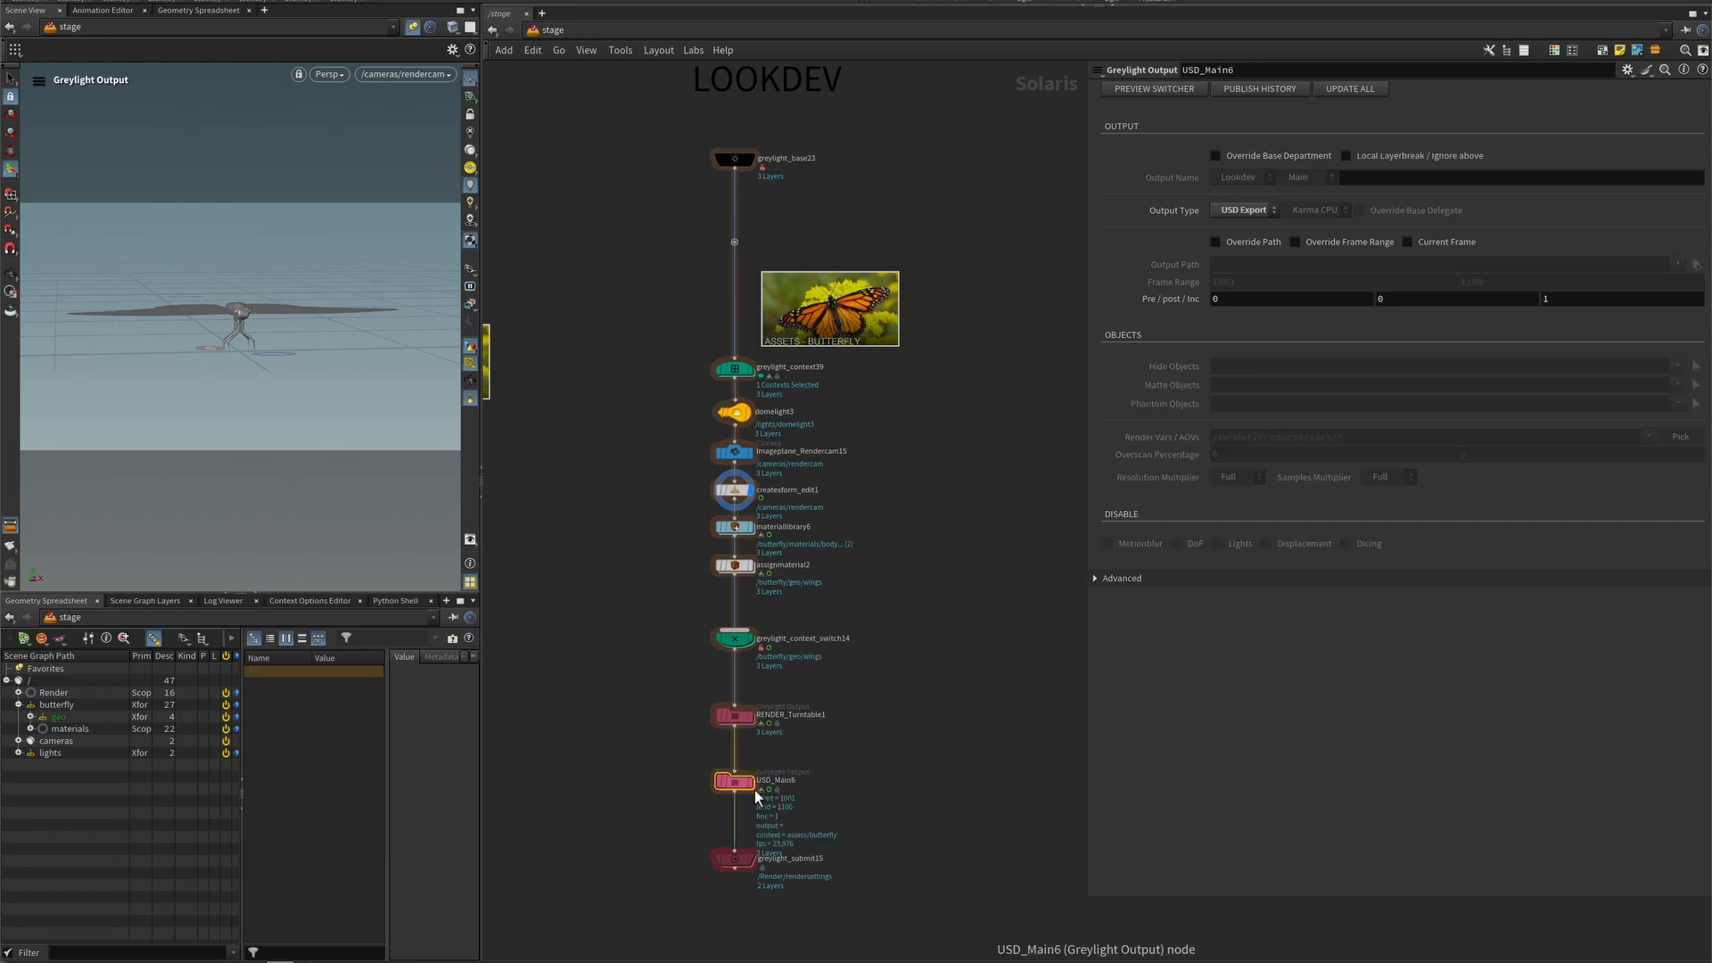
pyautogui.click(738, 718)
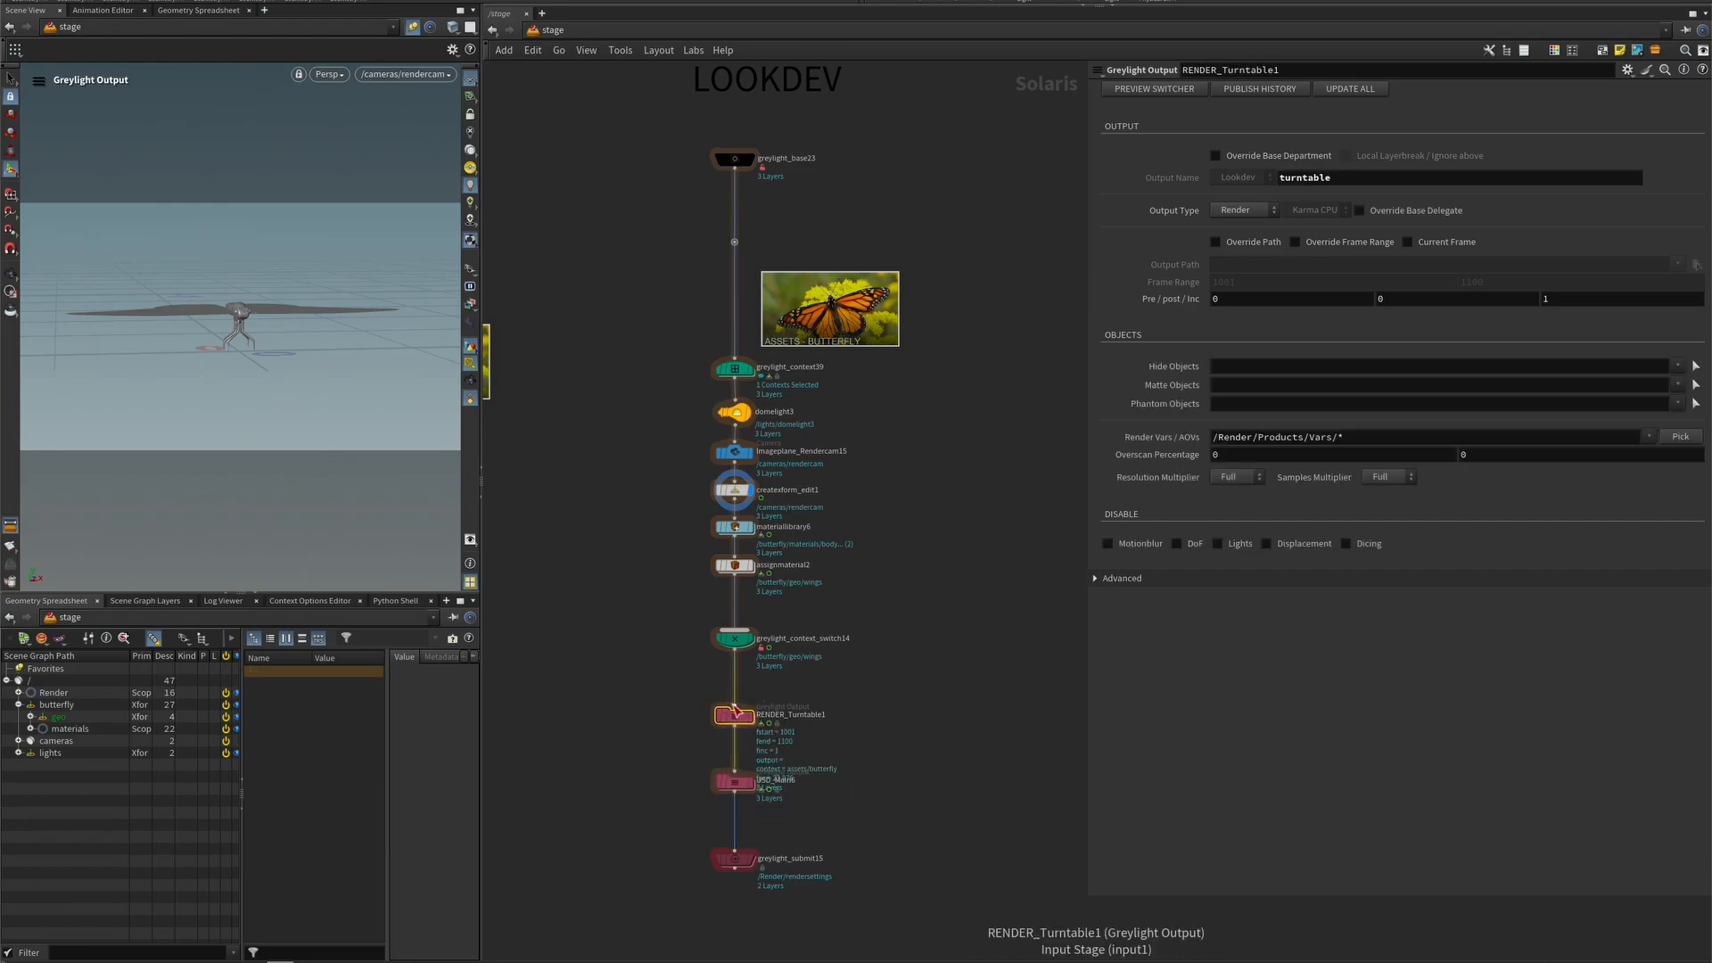
pyautogui.moveTo(740, 724)
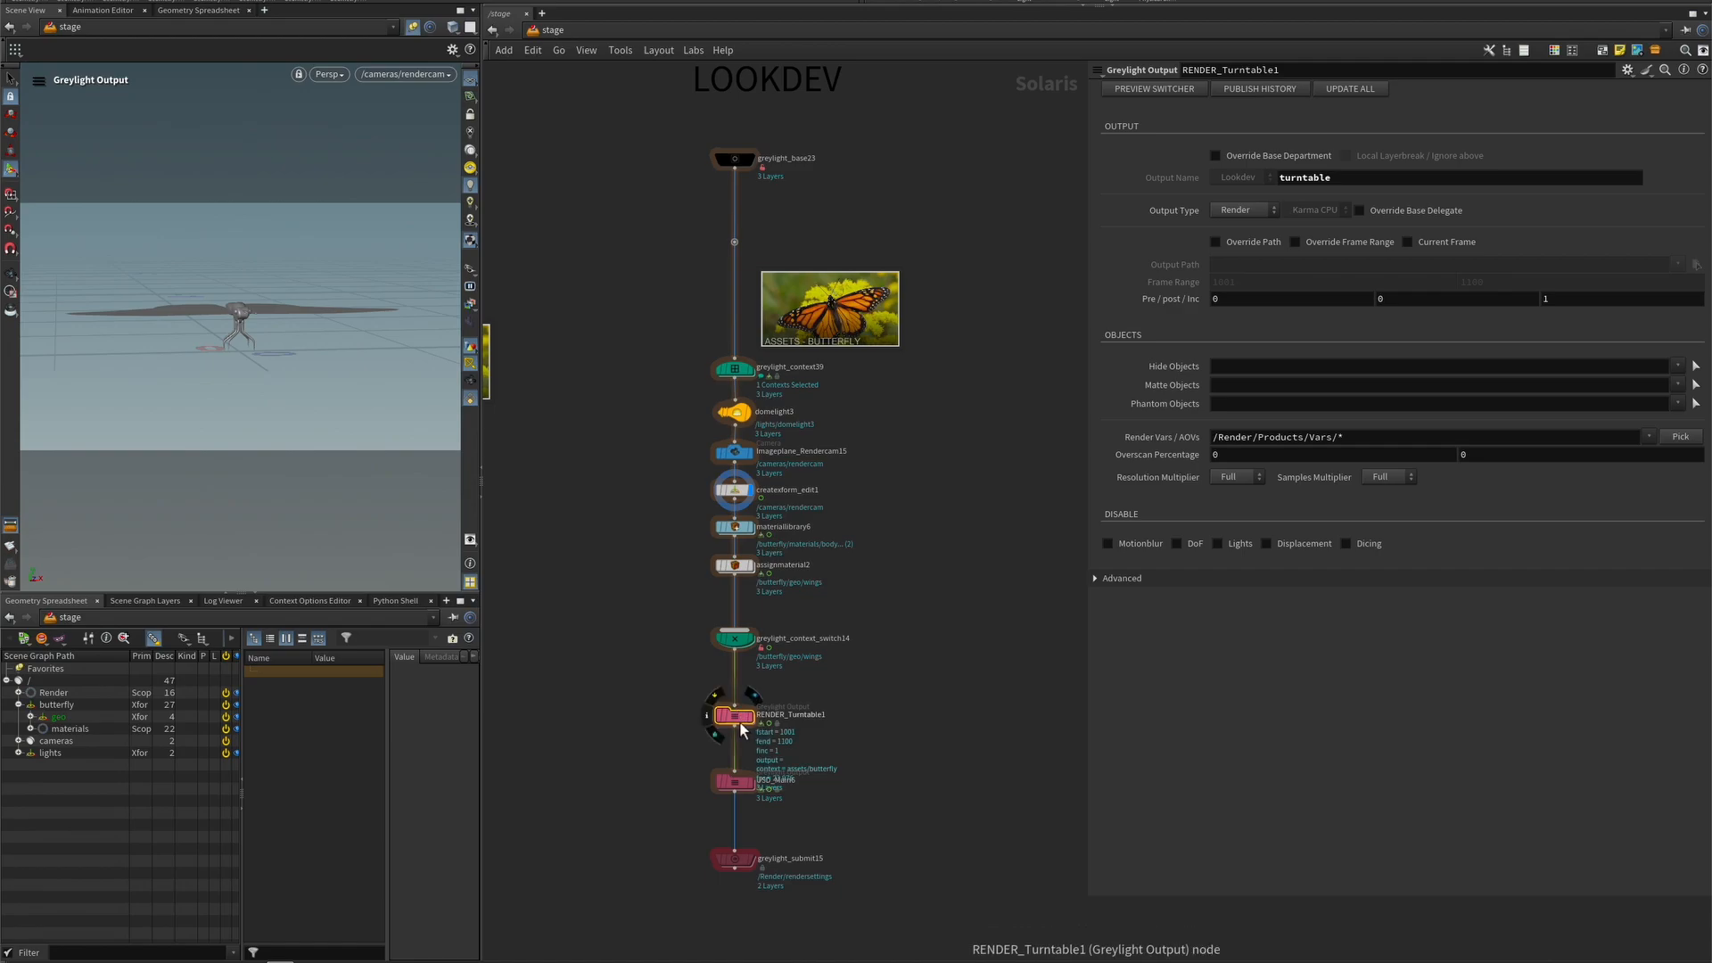
pyautogui.click(720, 715)
pyautogui.click(720, 714)
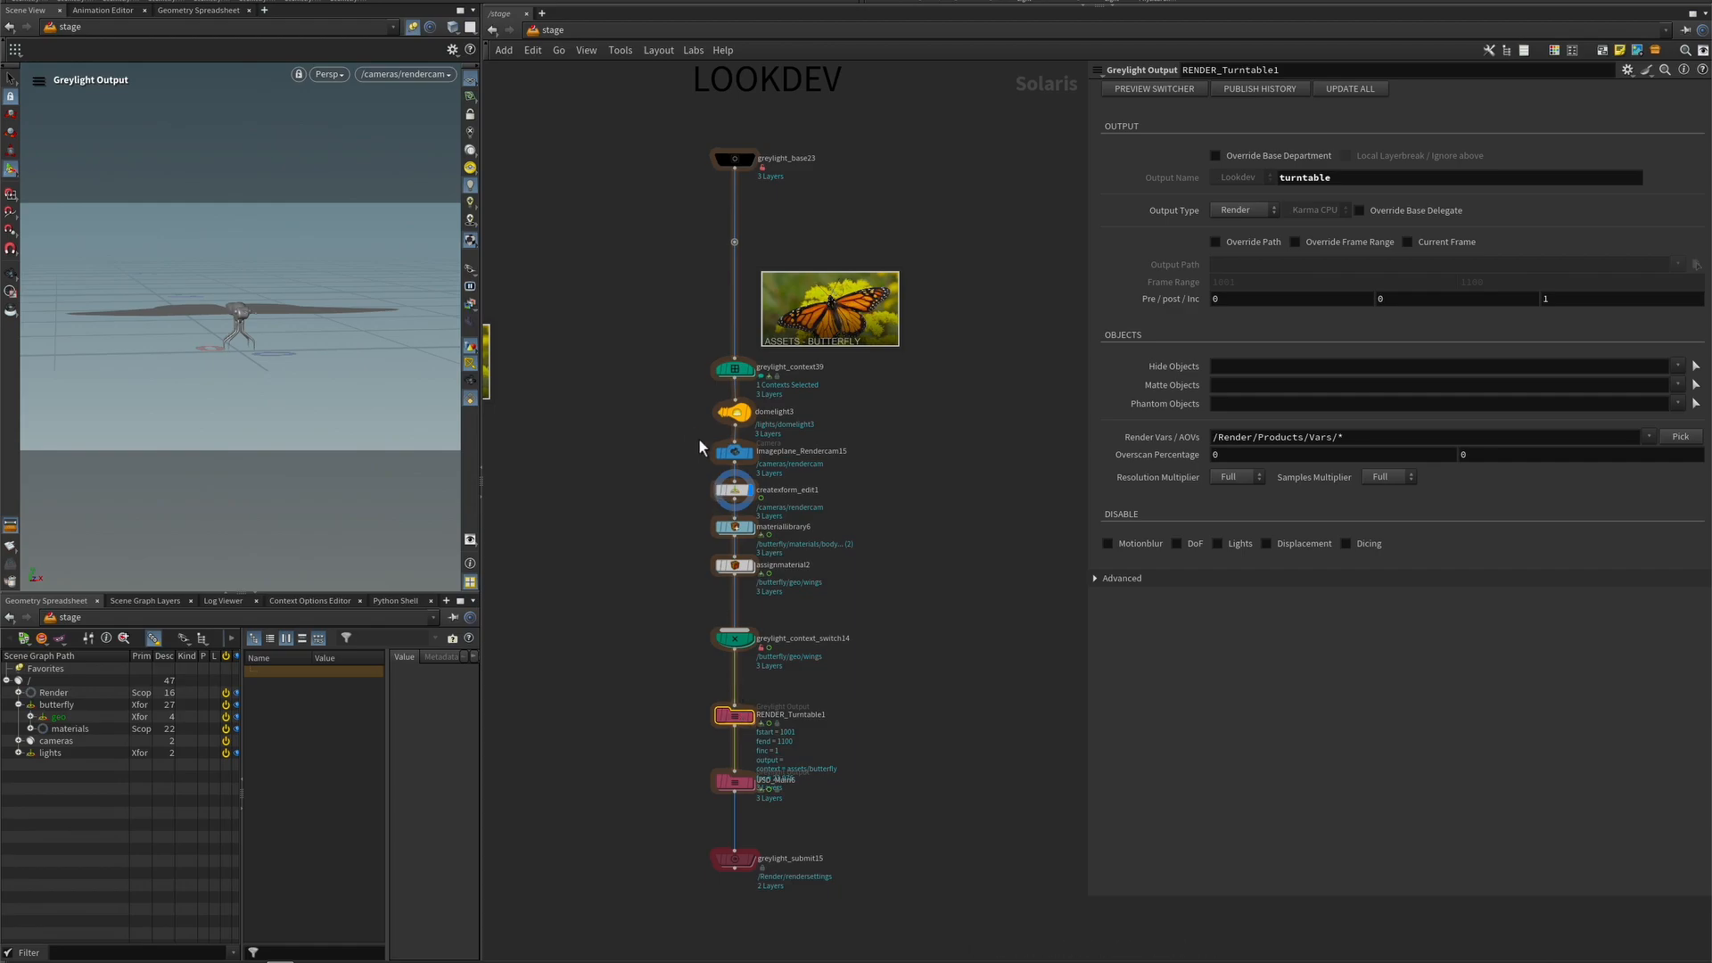
# - Move the dome light, render camera and Xform Edit nodes into RENDER_Turntable1's work area, between Input Stage and output0, and return to the stage
pyautogui.moveTo(693, 392); pyautogui.dragTo(814, 506)
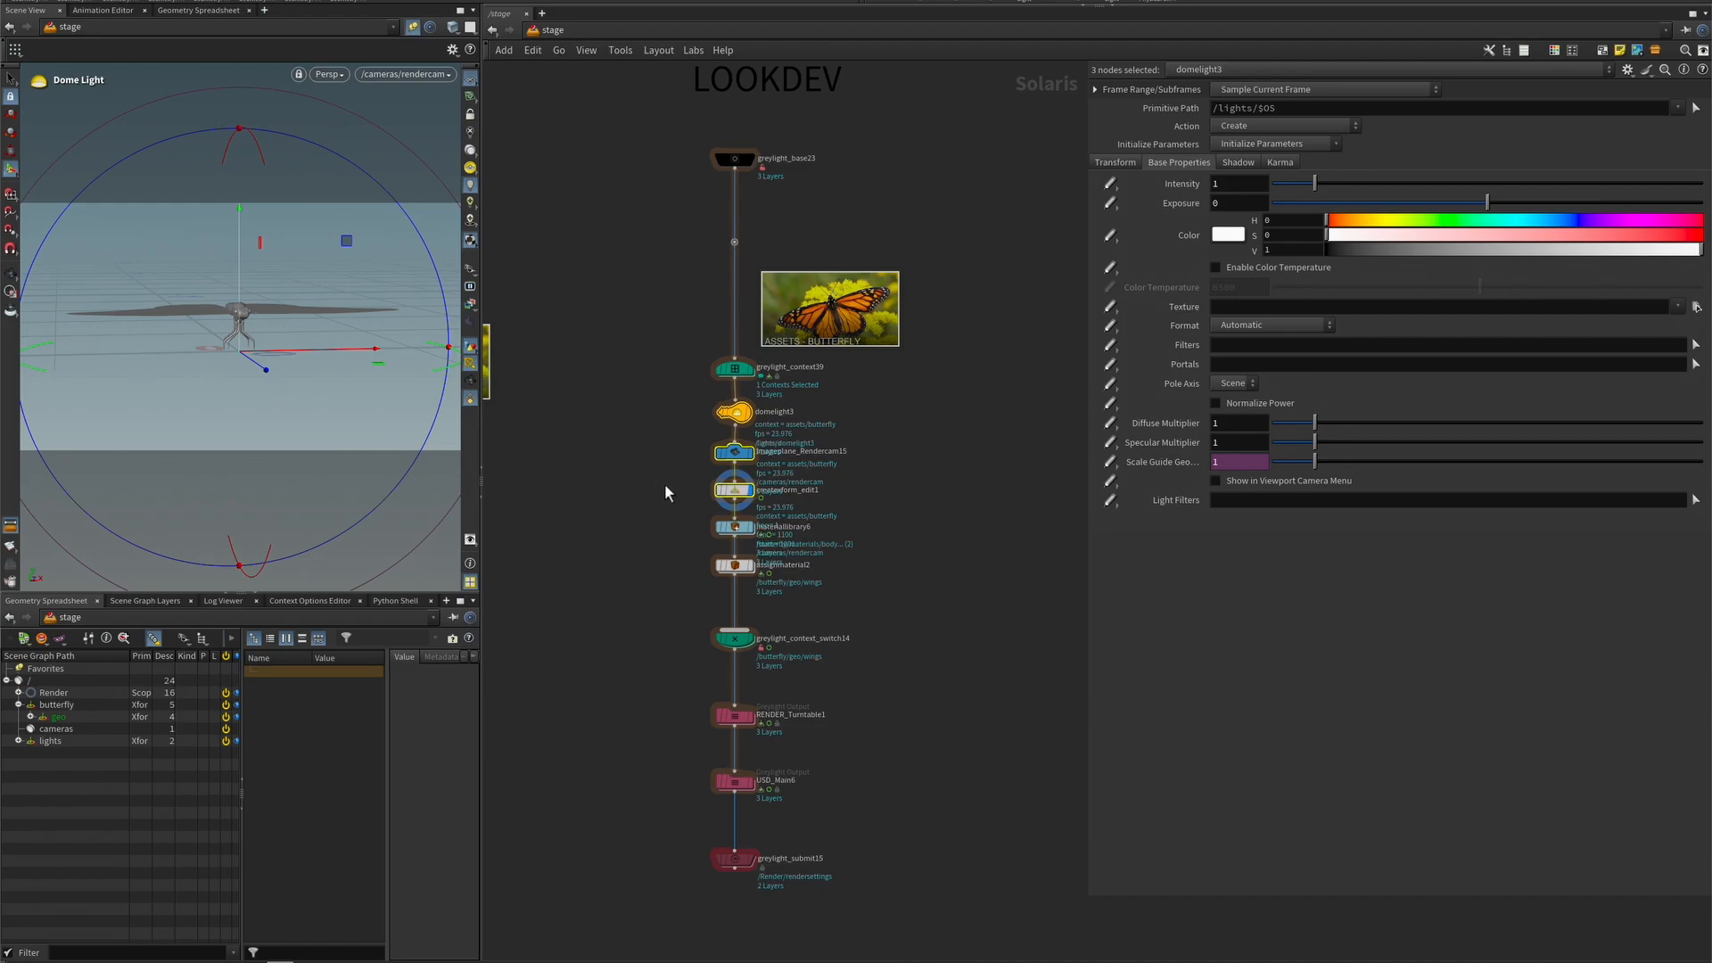
pyautogui.press('Delete')
pyautogui.doubleClick(735, 717)
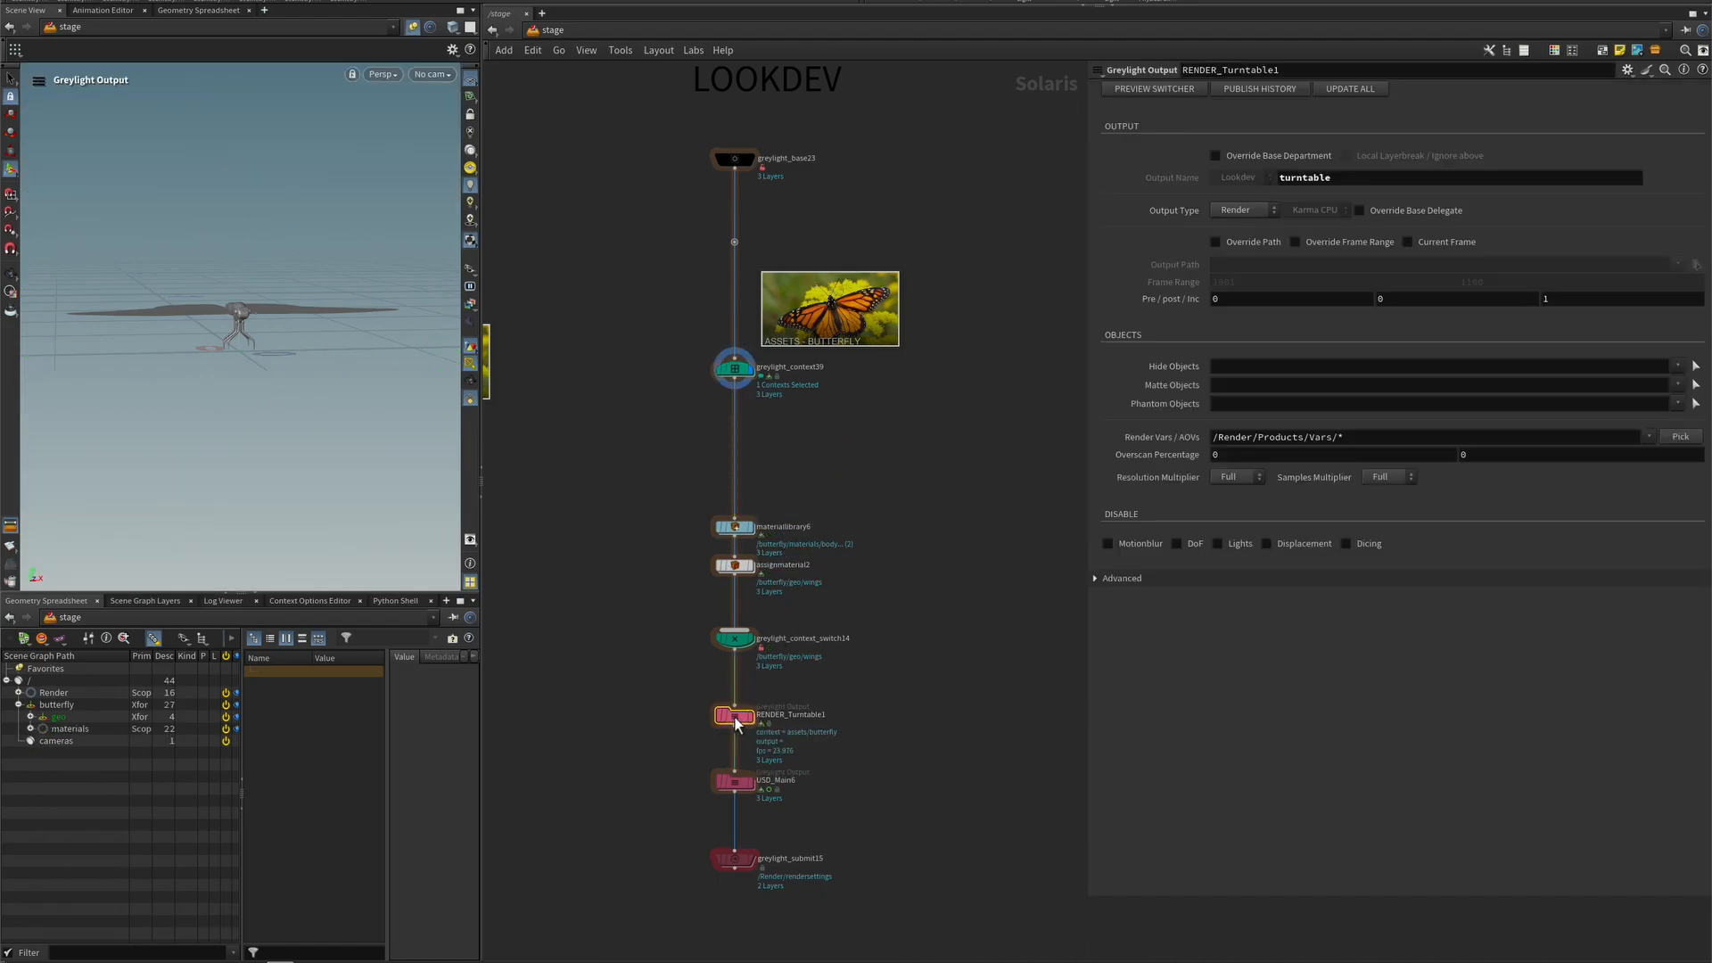
pyautogui.hotkey('ctrl', 'z')
pyautogui.moveTo(869, 570); pyautogui.dragTo(805, 566)
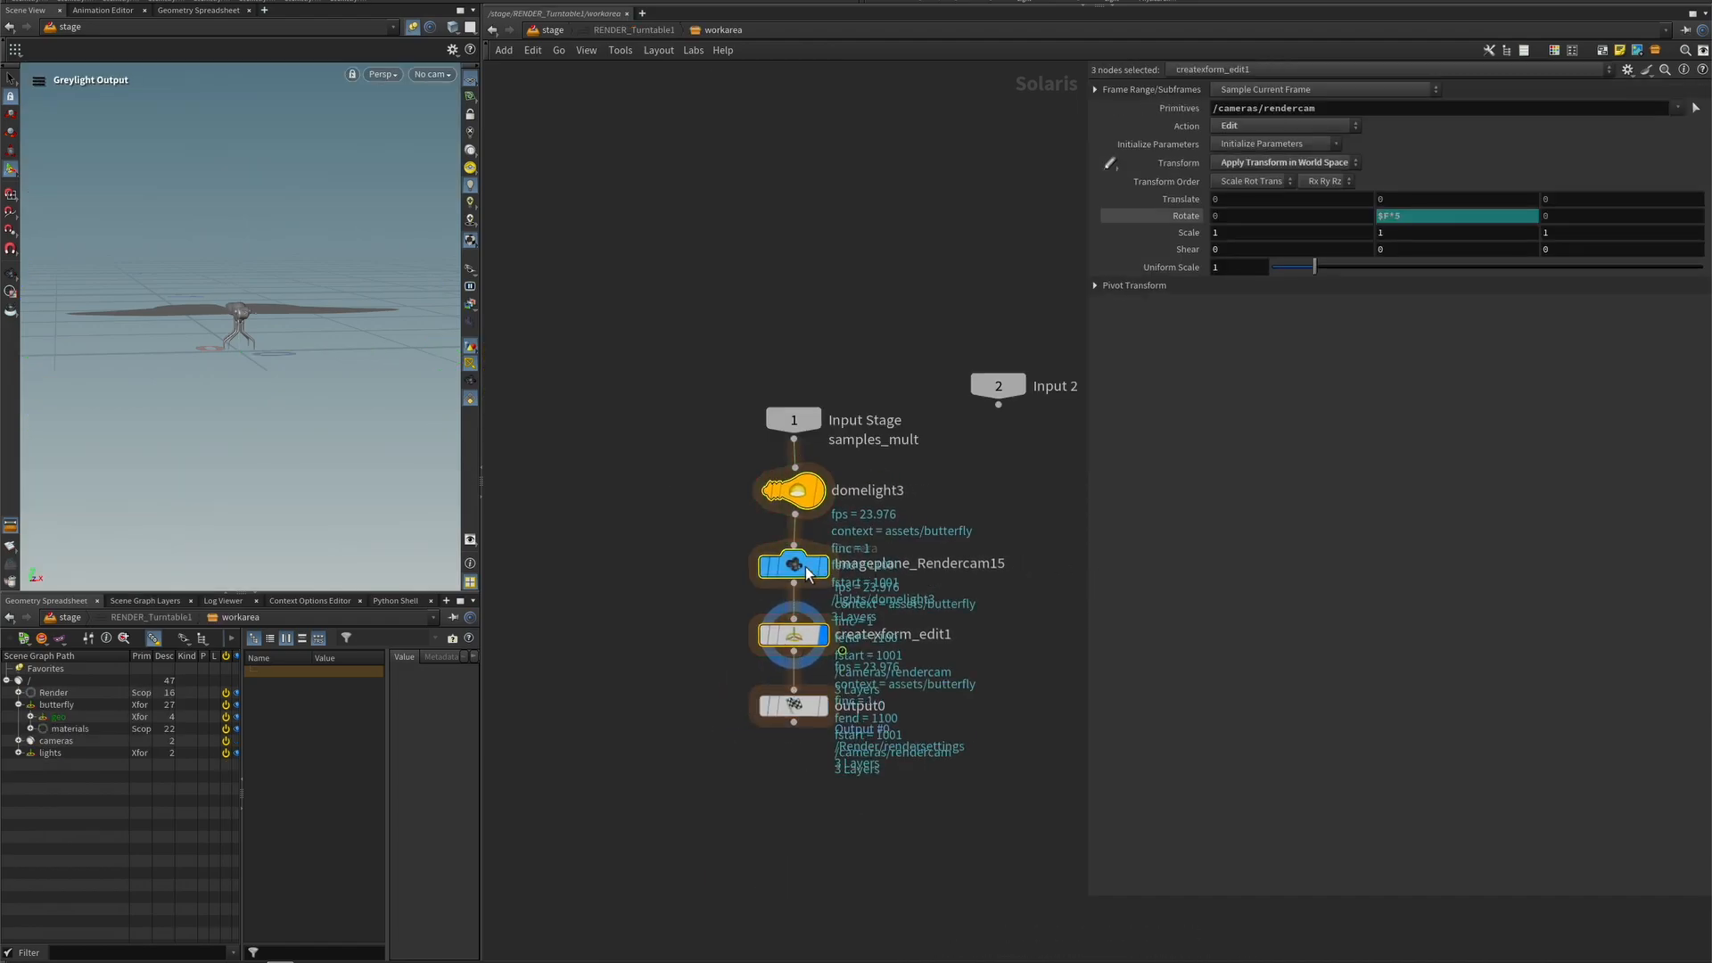
pyautogui.click(826, 715)
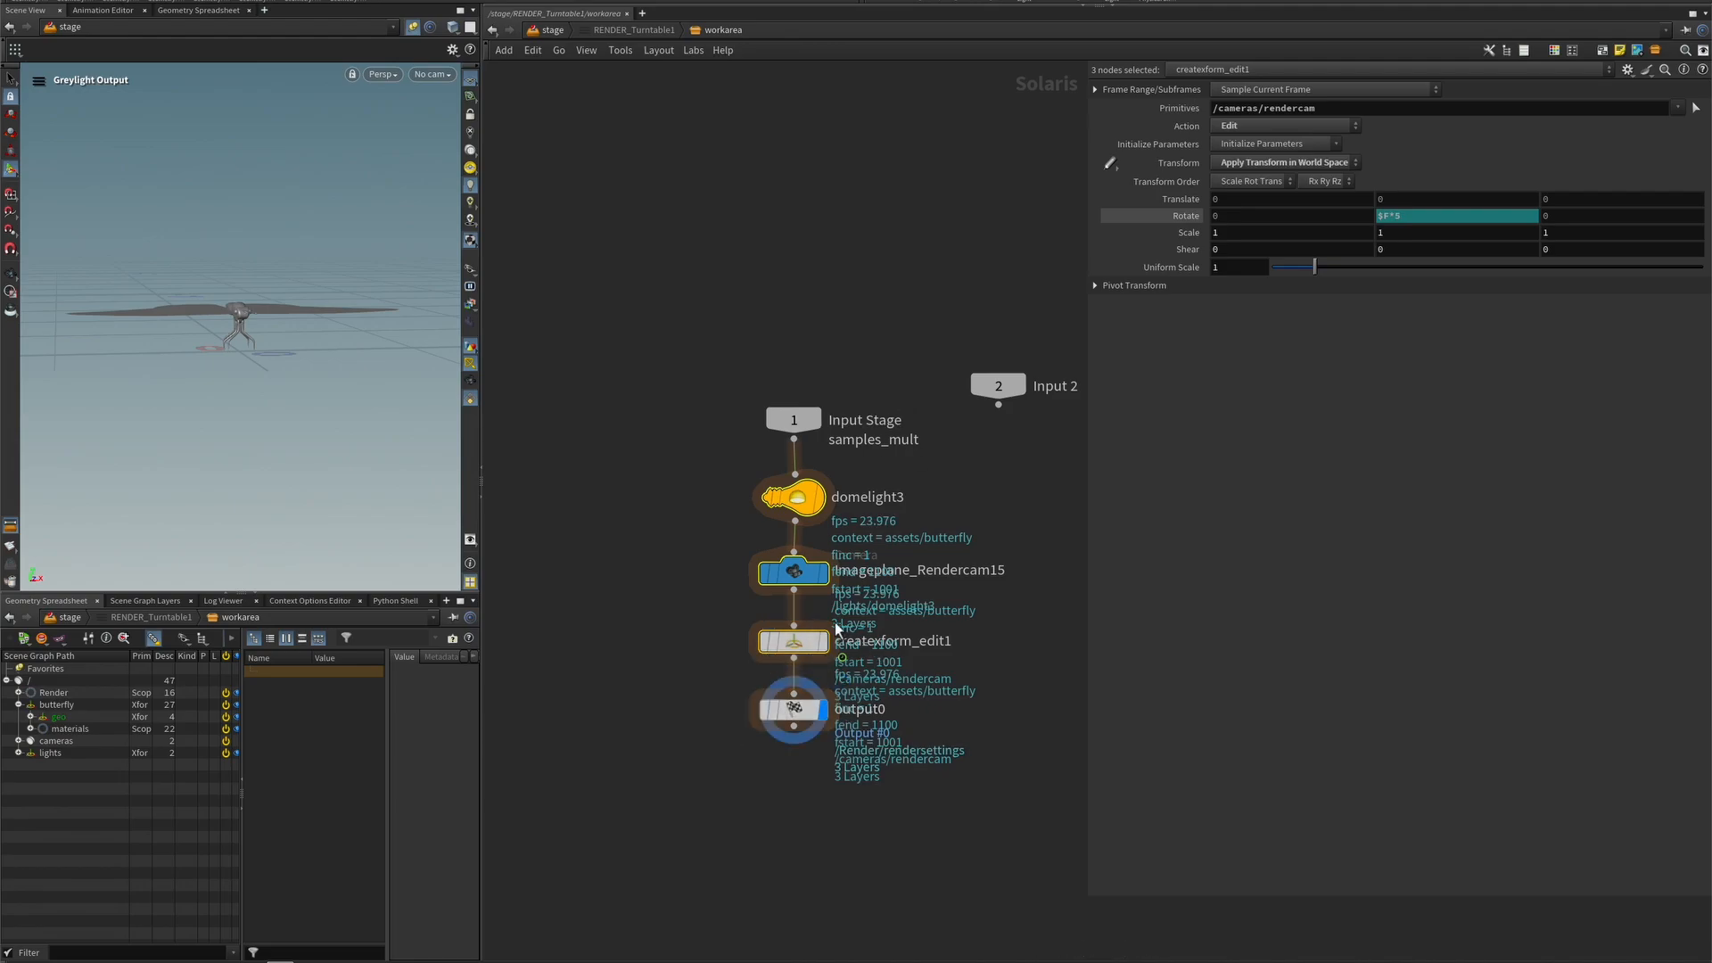
pyautogui.click(555, 30)
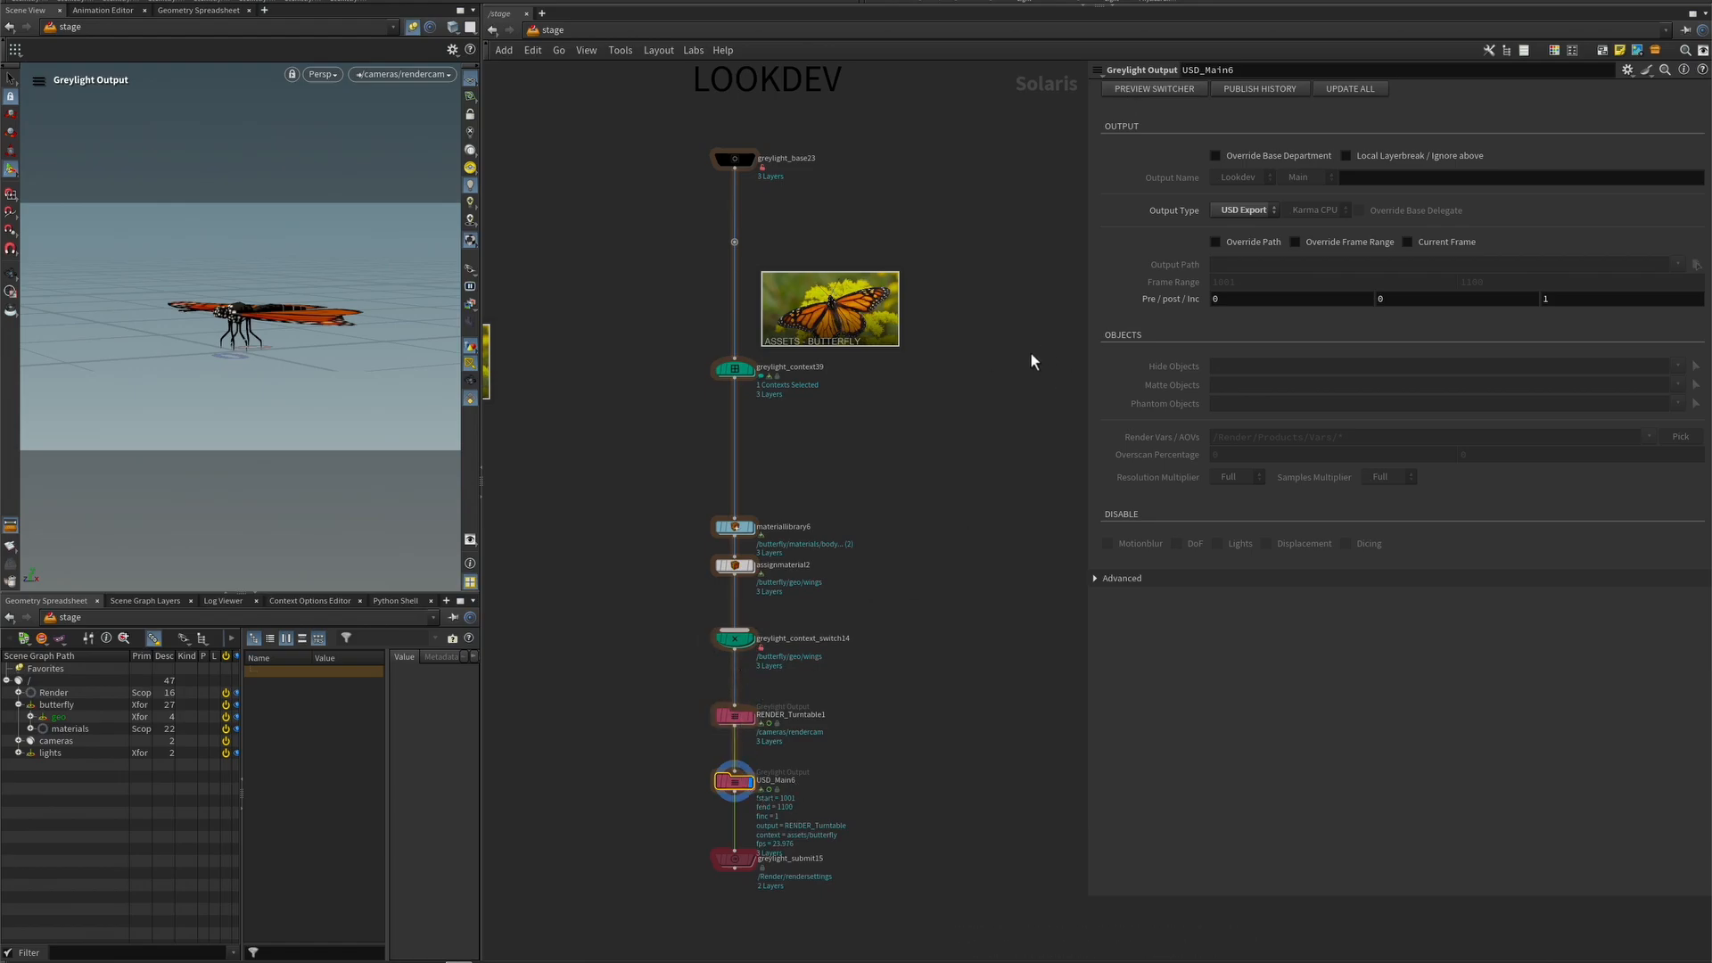
# - Preview the USD_Main output, then switch back to RENDER_Turntable and look through /cameras/rendercam
pyautogui.click(1155, 88)
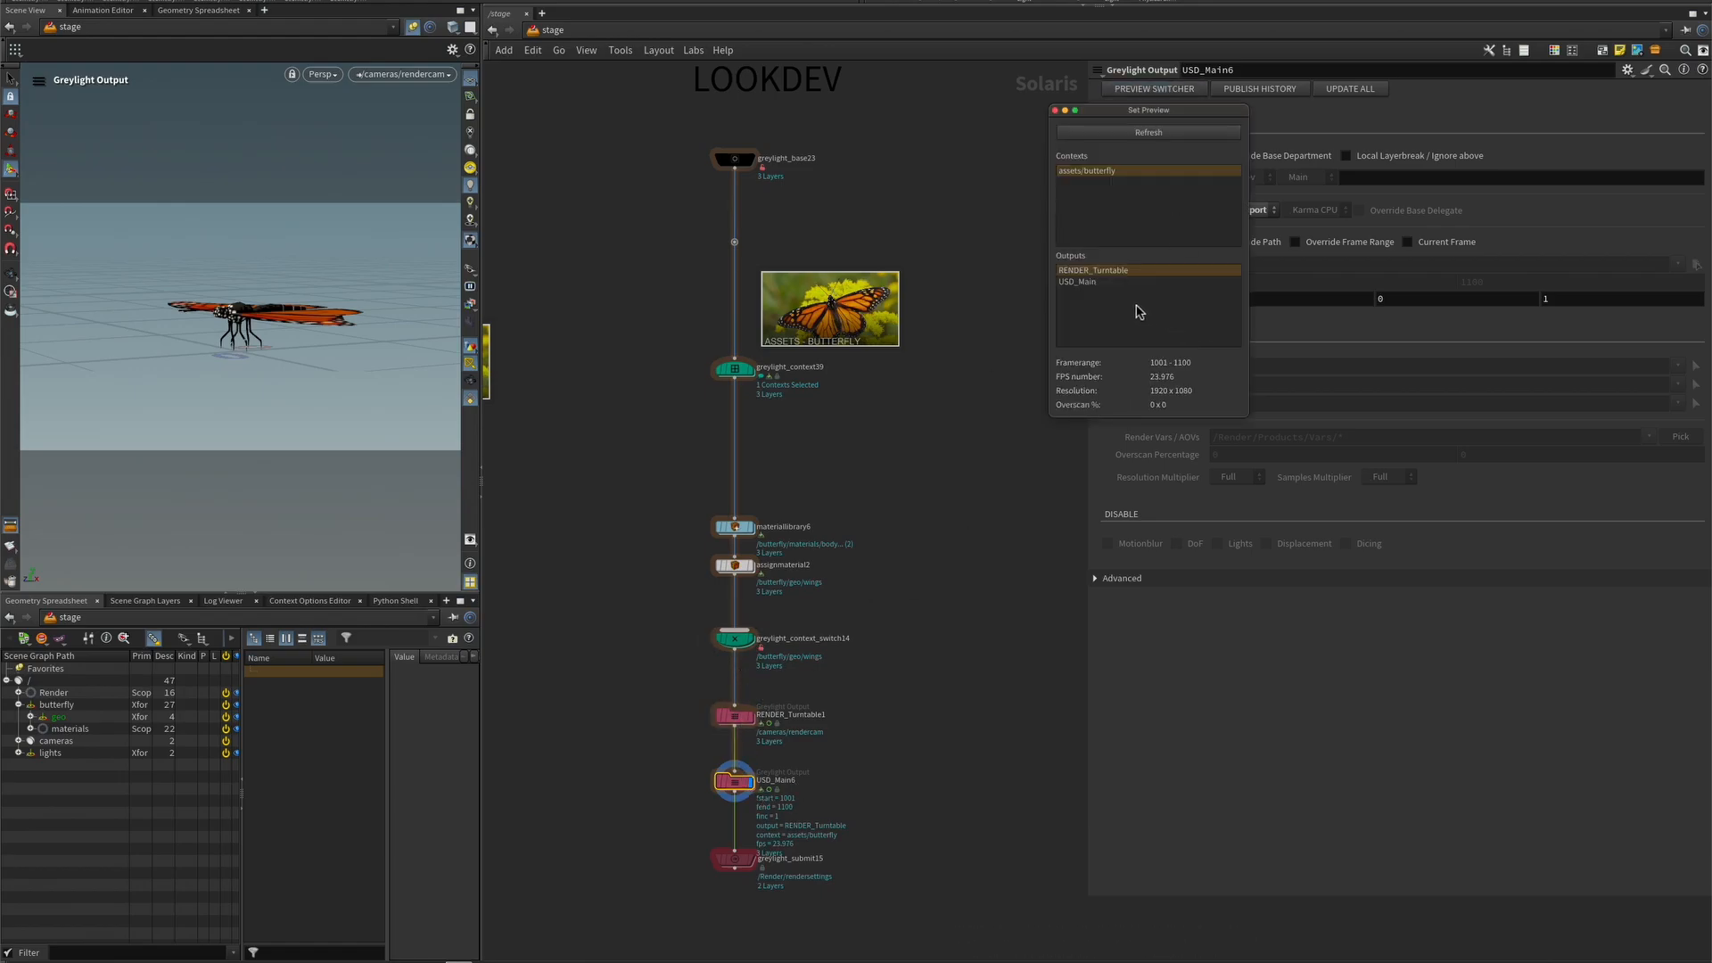
pyautogui.click(1111, 283)
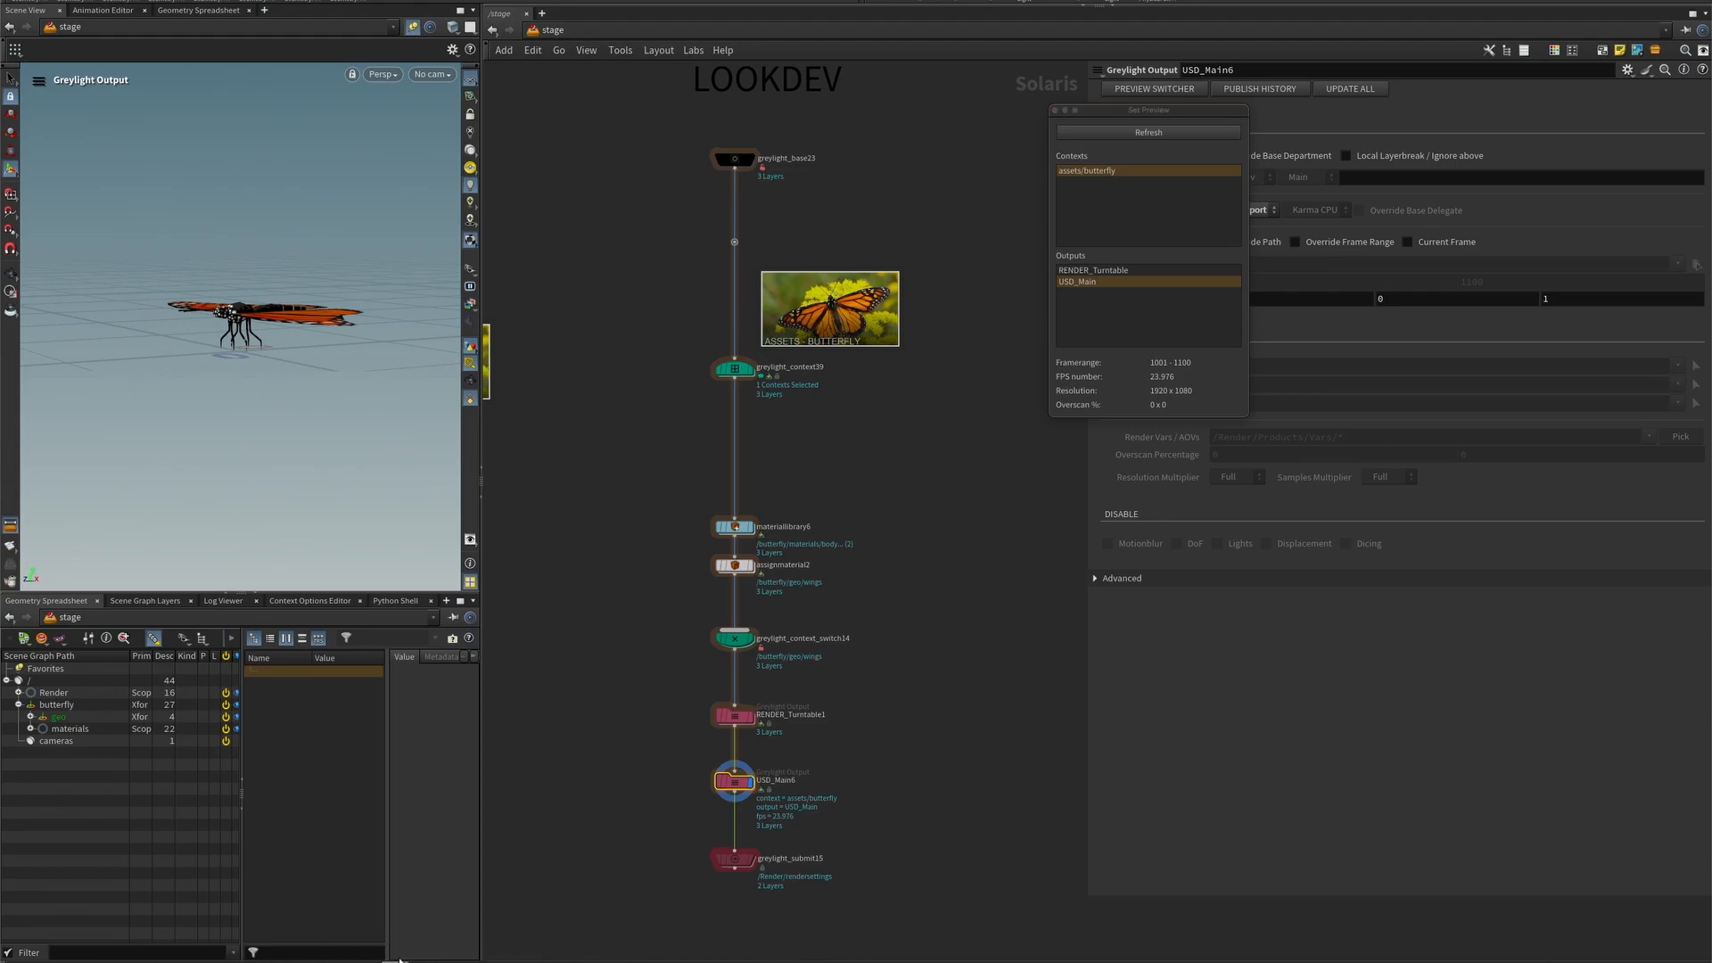
pyautogui.click(1111, 269)
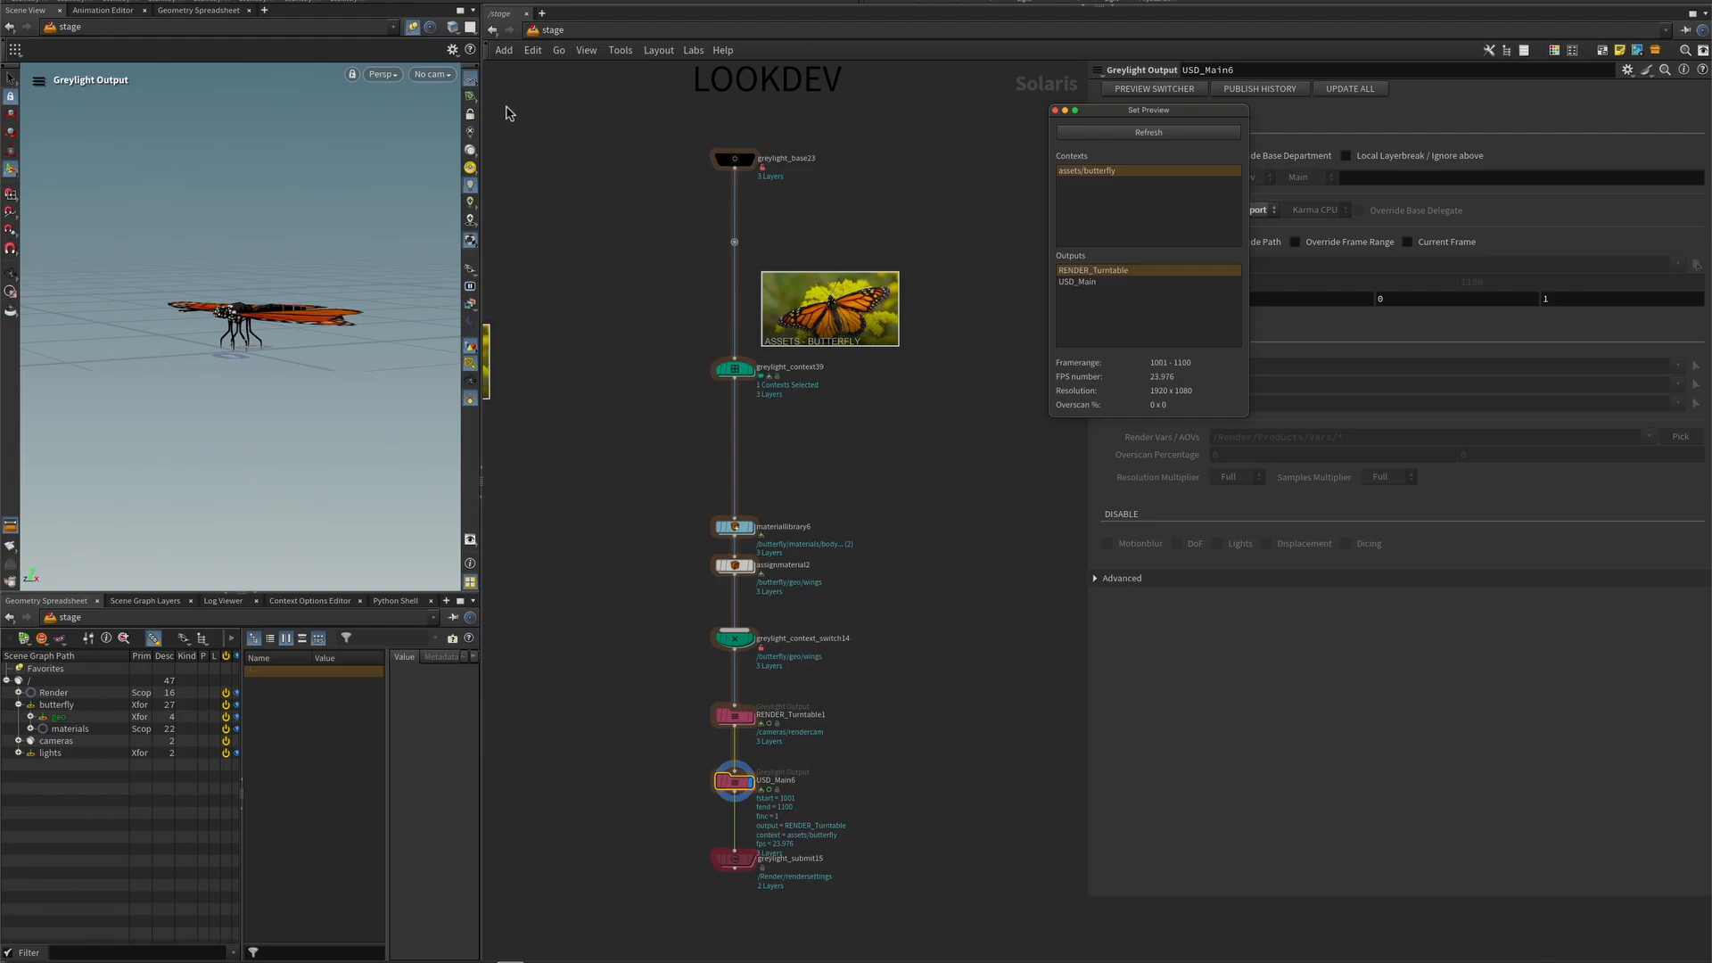
pyautogui.click(434, 74)
pyautogui.click(447, 93)
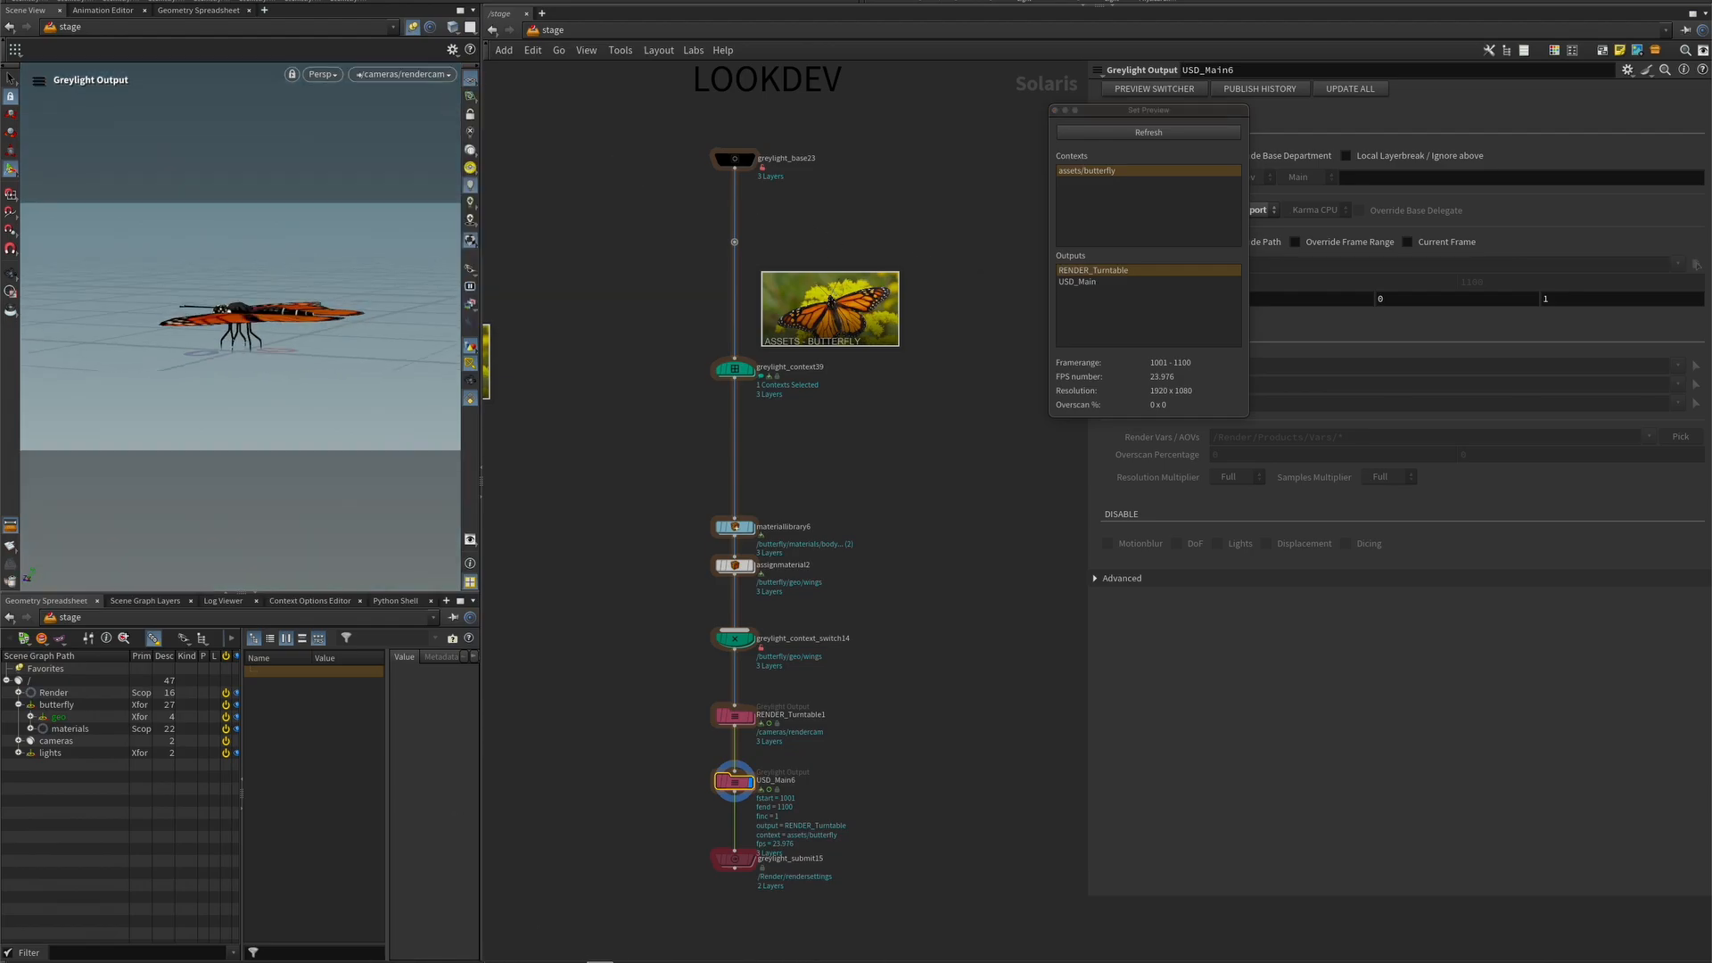
pyautogui.moveTo(1125, 112); pyautogui.dragTo(1080, 115)
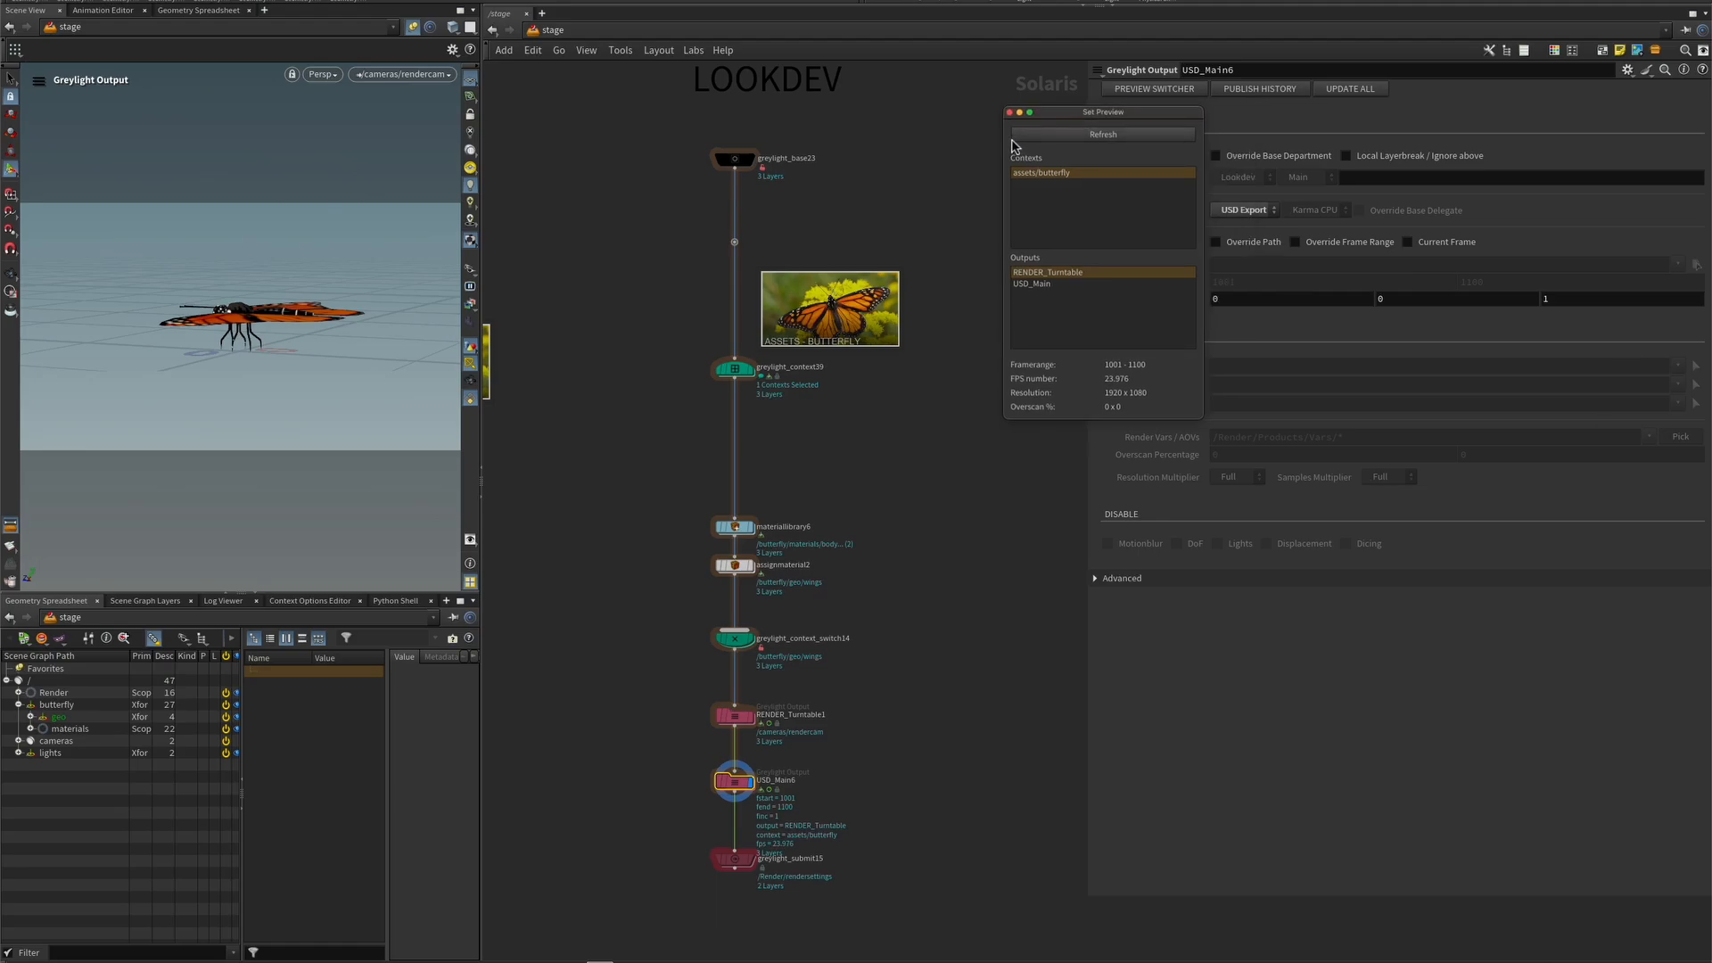
pyautogui.click(1009, 112)
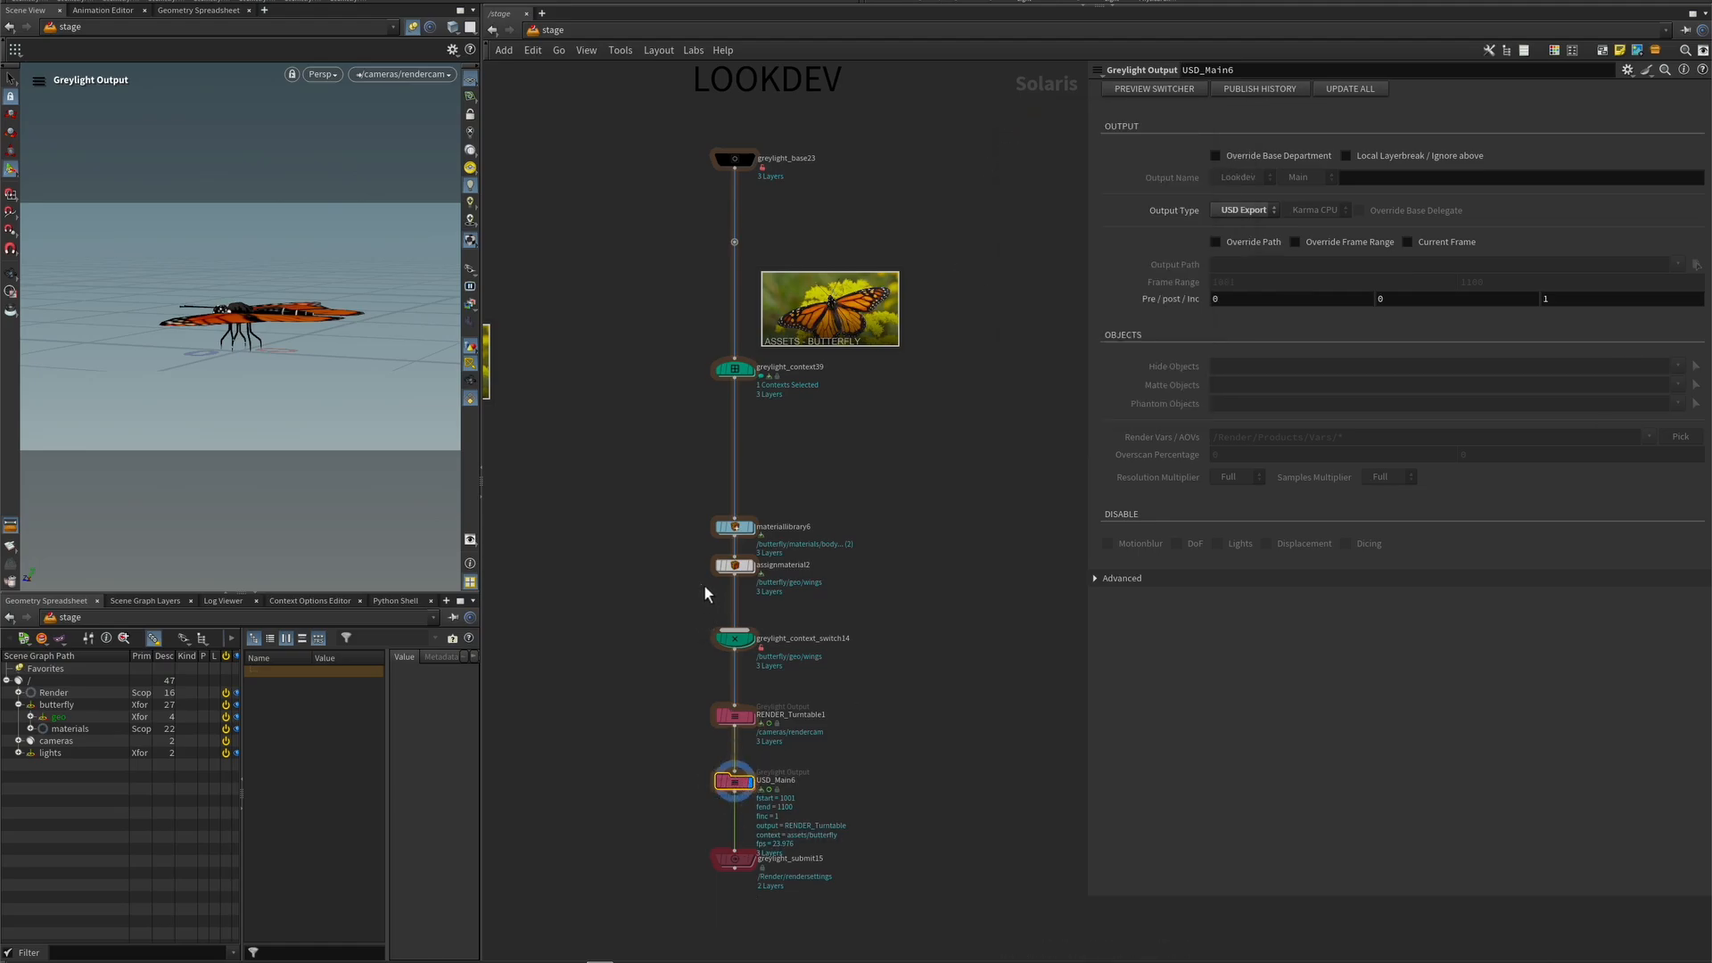
# - Examine the material assignments and the turntable output's Hide Objects and Matte Objects settings
pyautogui.moveTo(704, 586); pyautogui.dragTo(805, 485)
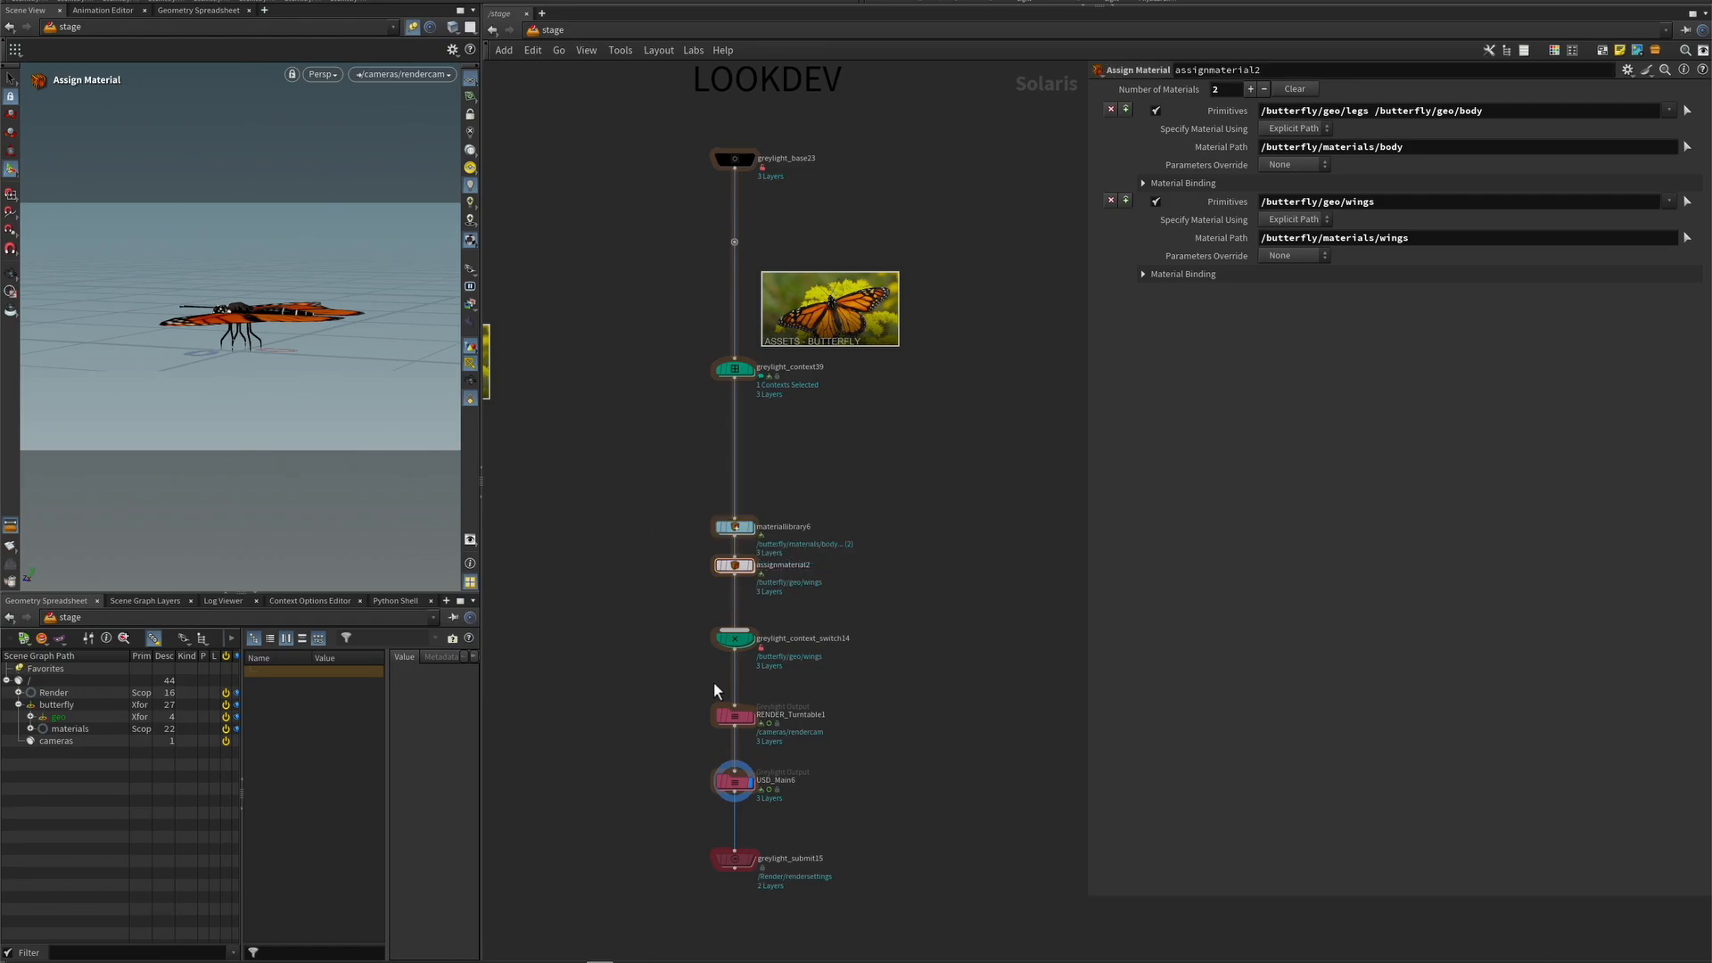
pyautogui.click(736, 716)
pyautogui.moveTo(746, 722)
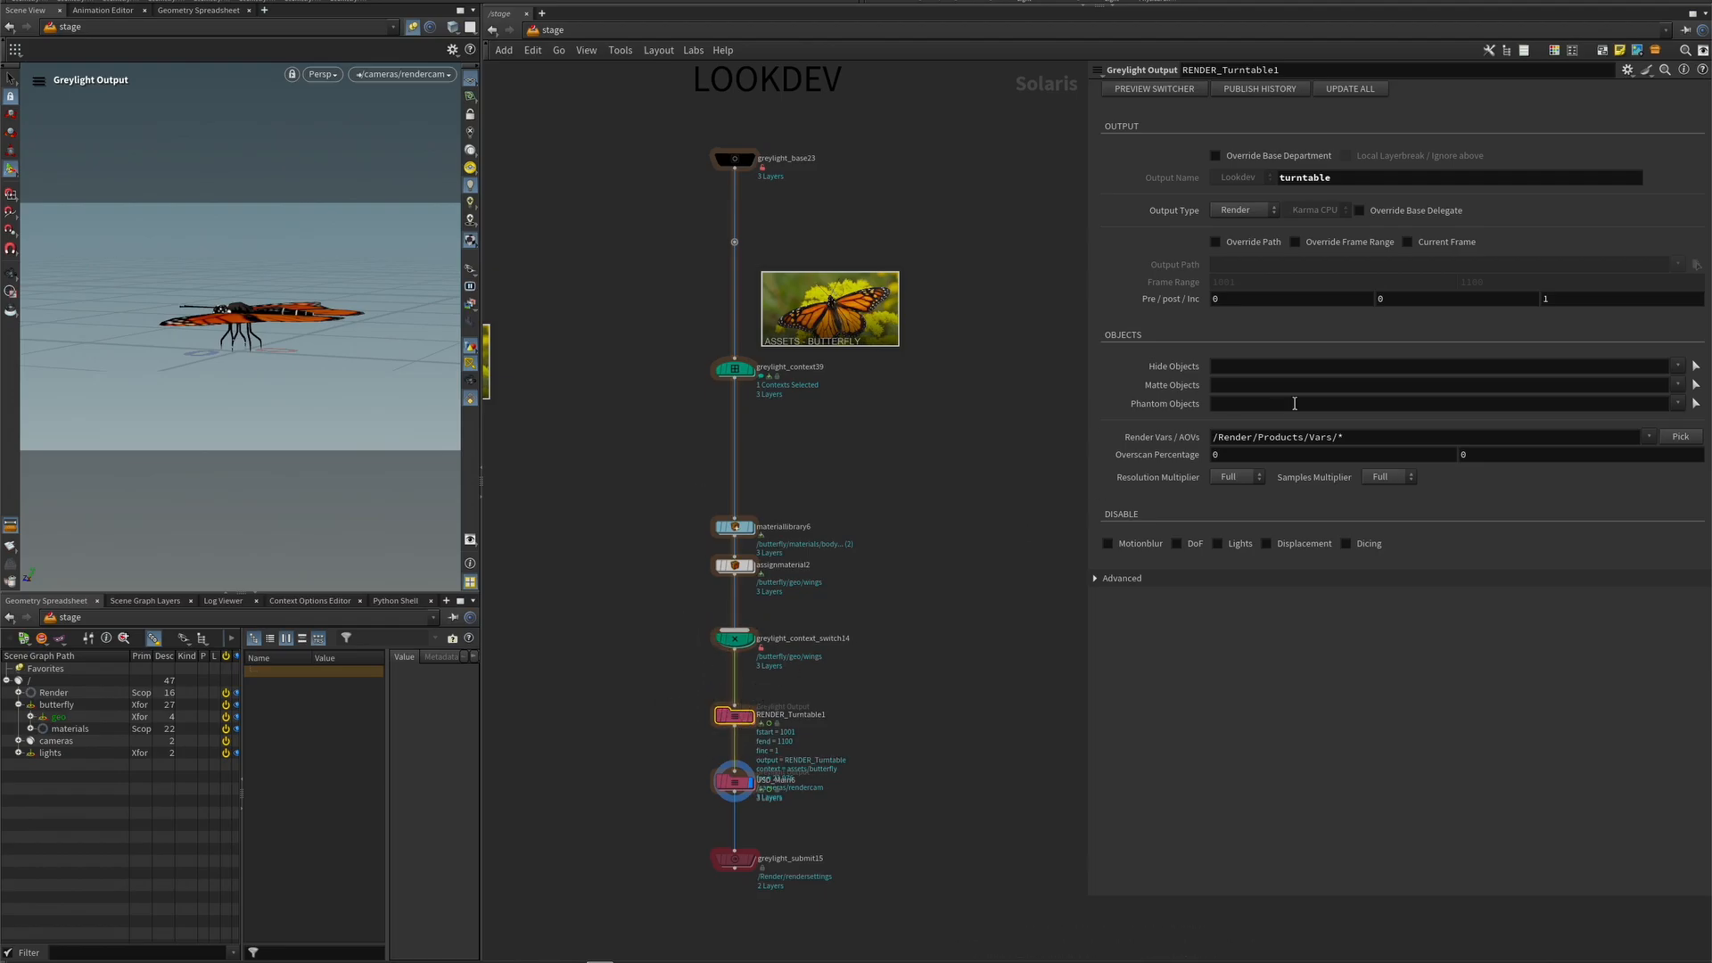
pyautogui.click(1219, 367)
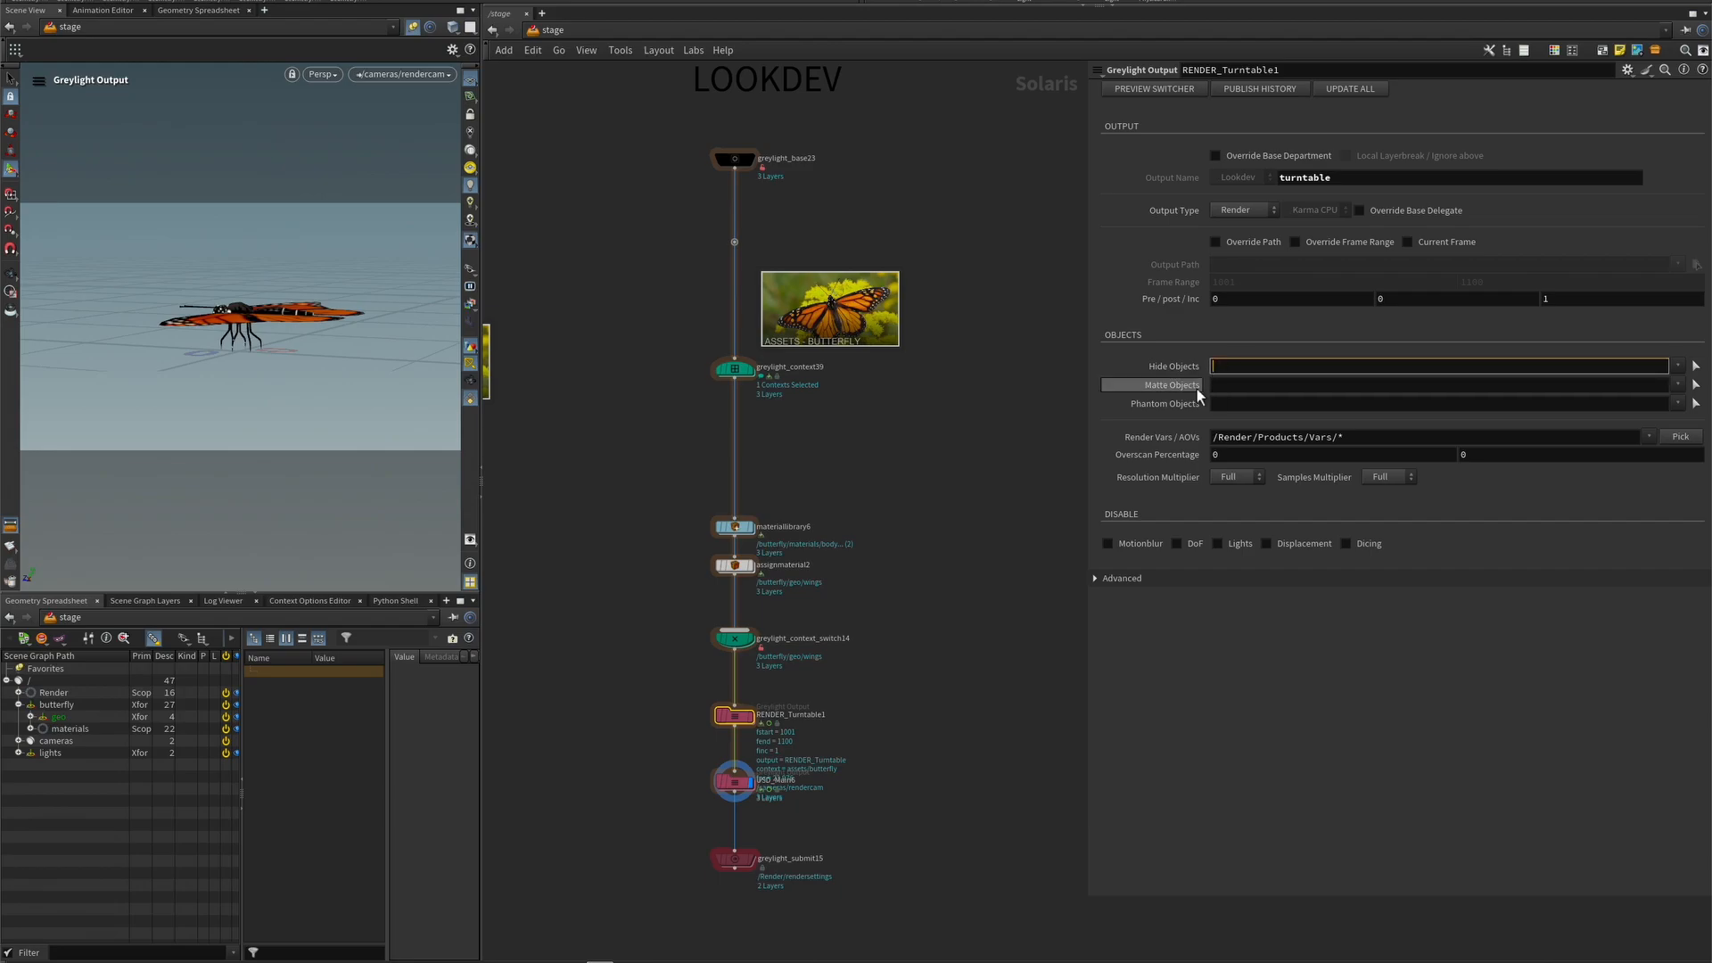
pyautogui.click(1239, 388)
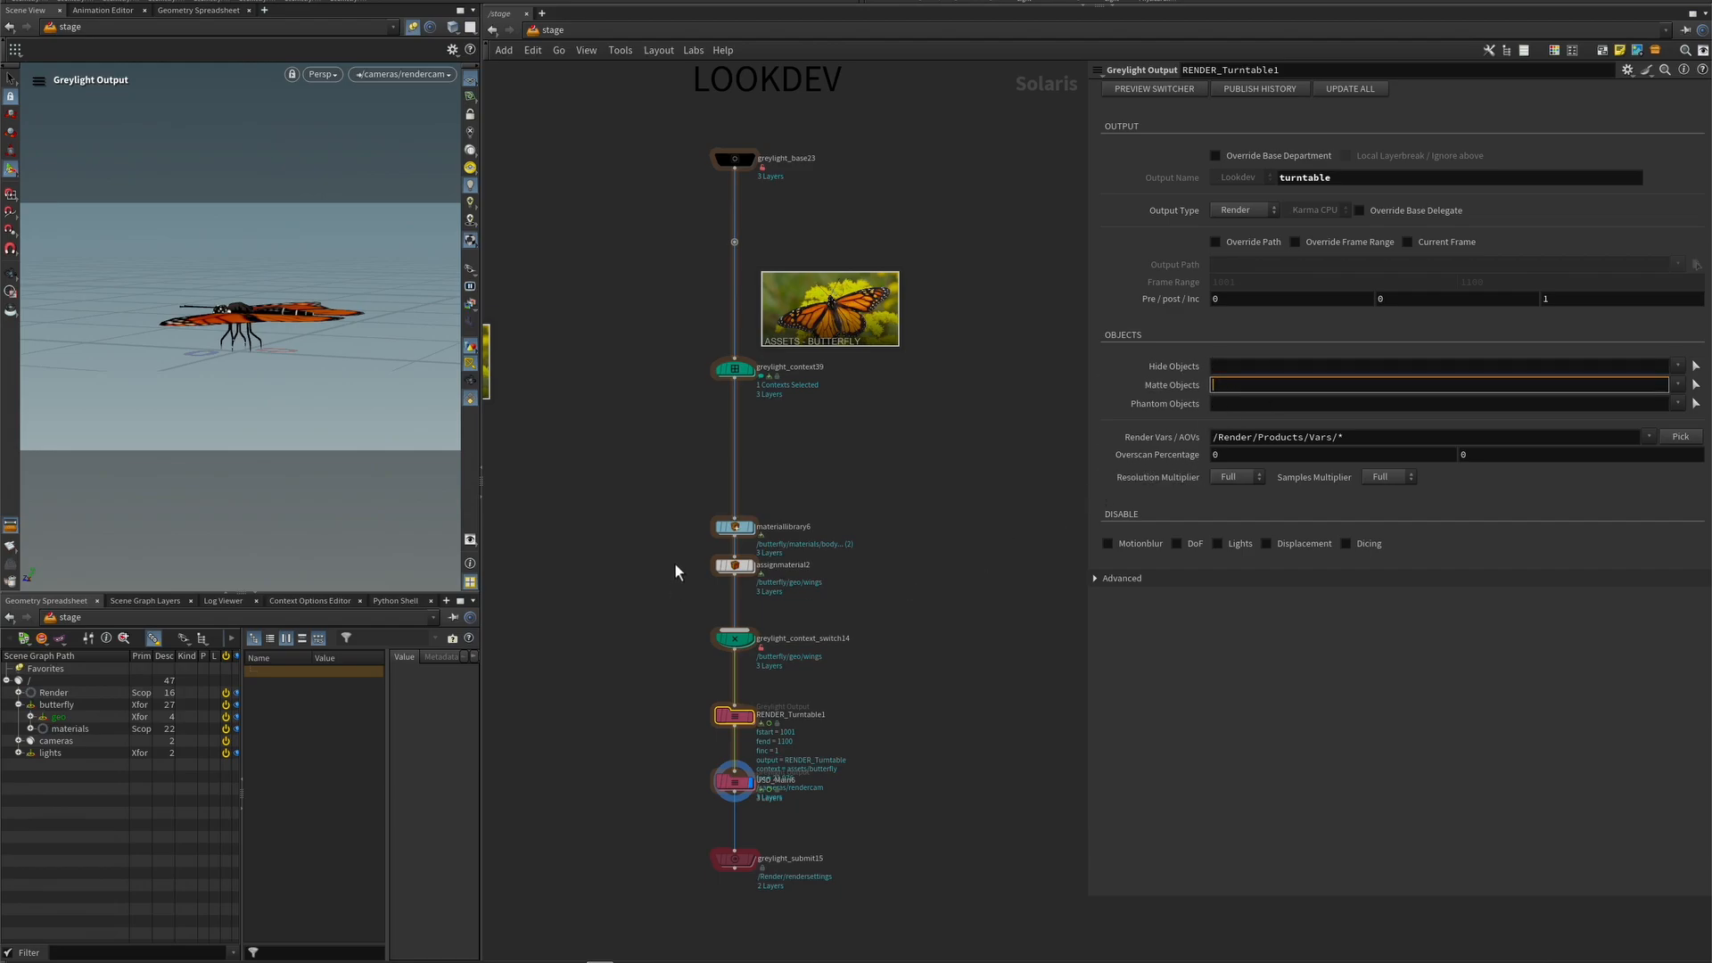
# - Insert the RENDER_Turntable1 node directly below greylight_base23 and display the result at assignmaterial2
pyautogui.moveTo(755, 205); pyautogui.dragTo(756, 198)
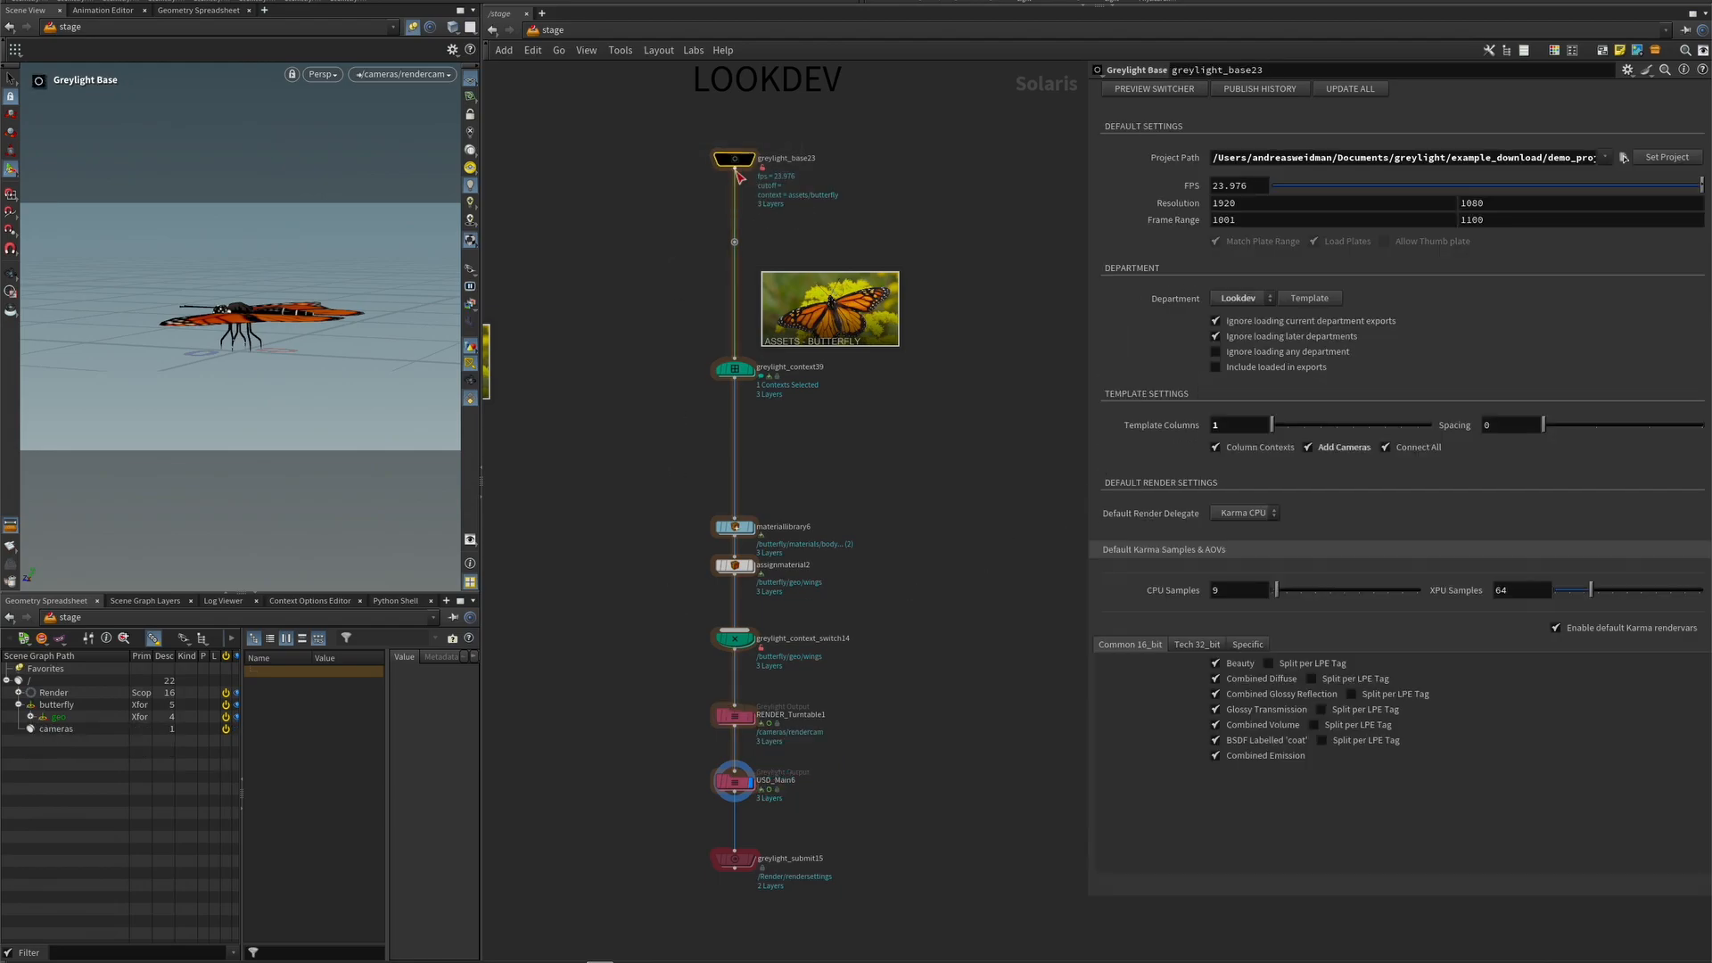
pyautogui.moveTo(741, 720); pyautogui.dragTo(747, 194)
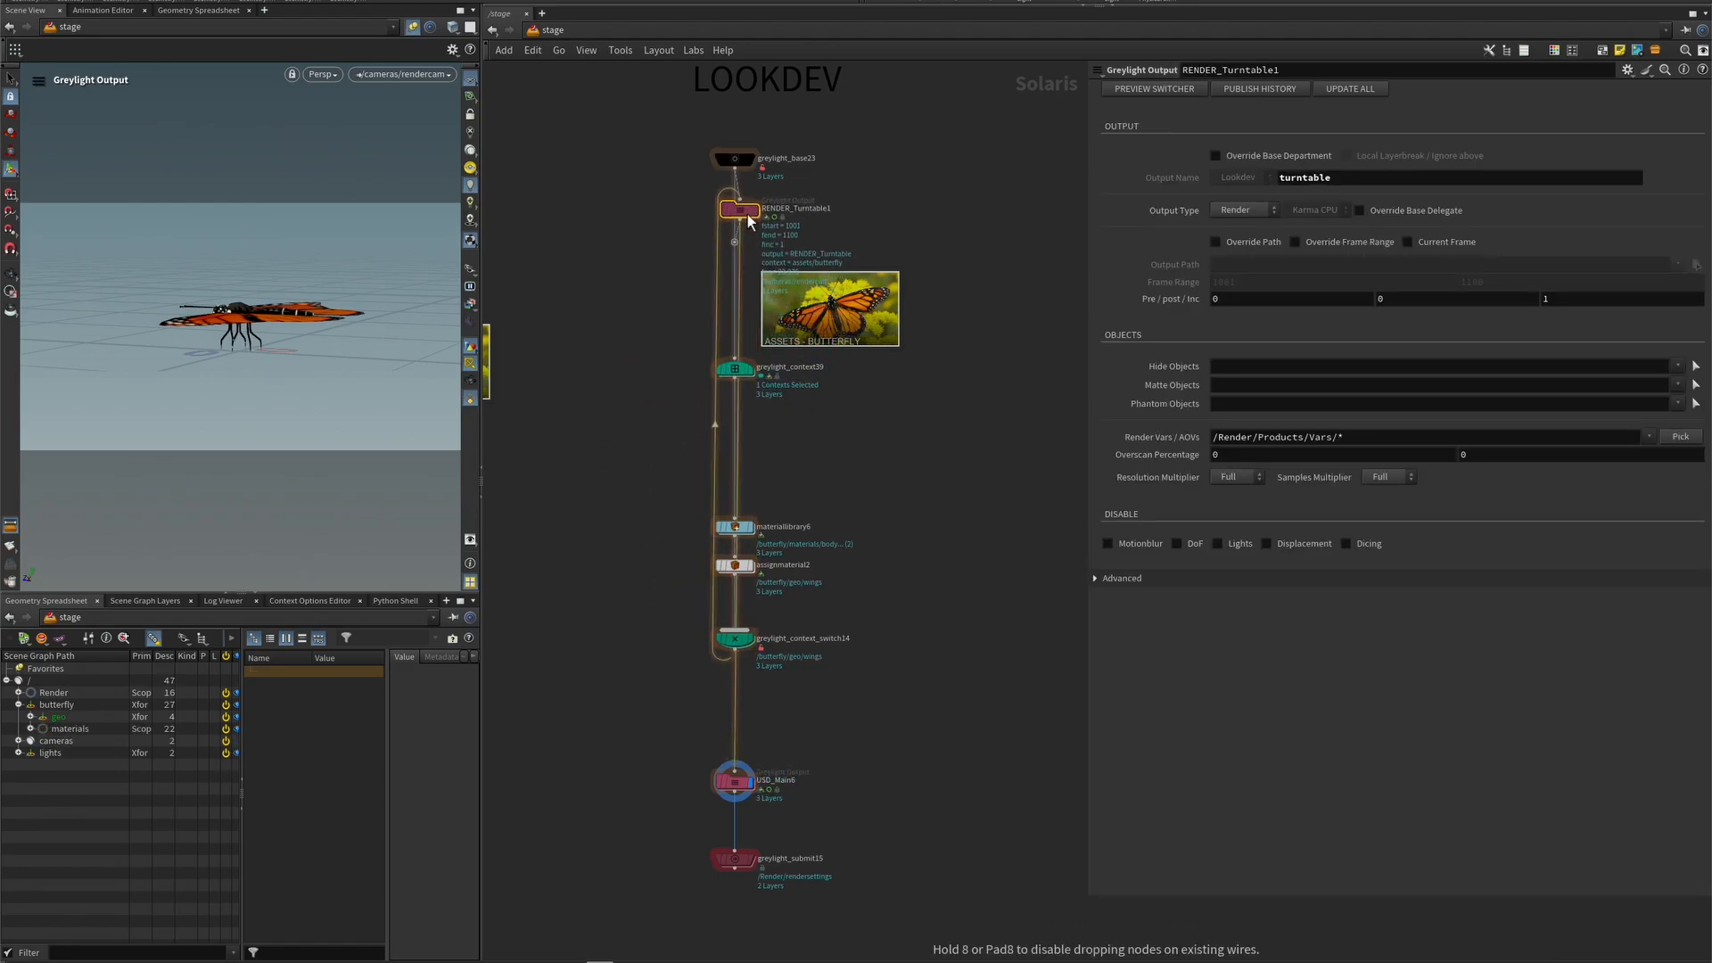
pyautogui.click(751, 568)
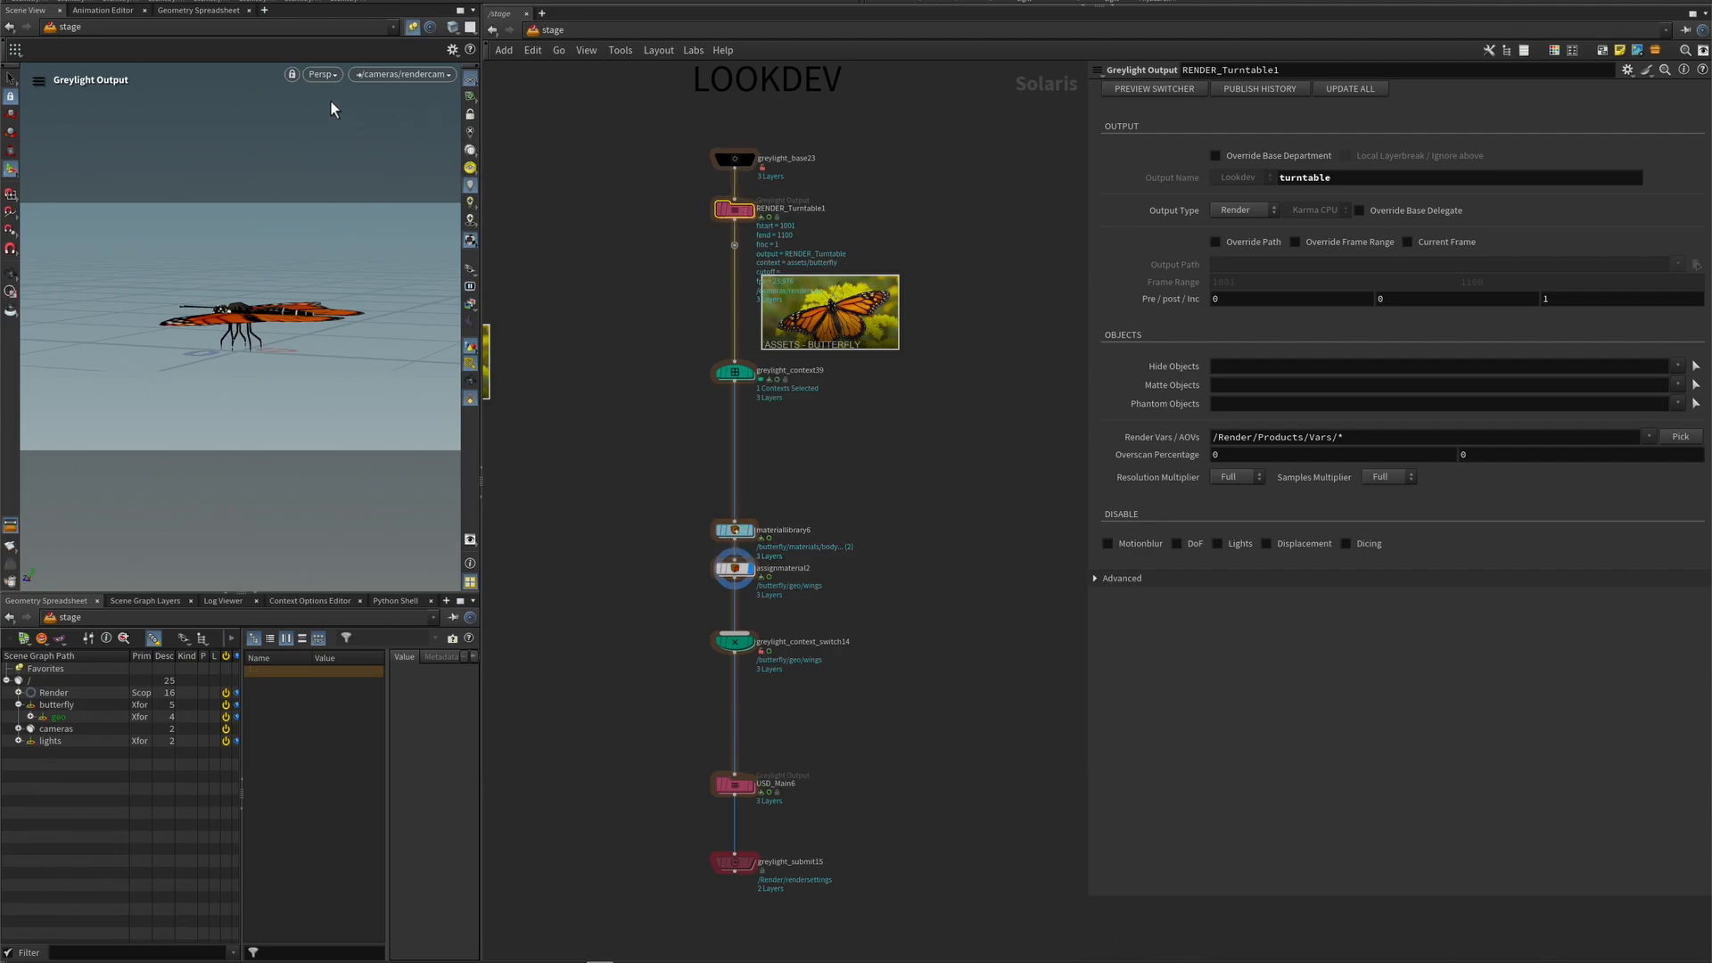
pyautogui.click(318, 74)
pyautogui.click(344, 151)
# - Set the USD_Main output to export the current frame only, then submit it with RENDER_Turntable excluded
pyautogui.click(747, 784)
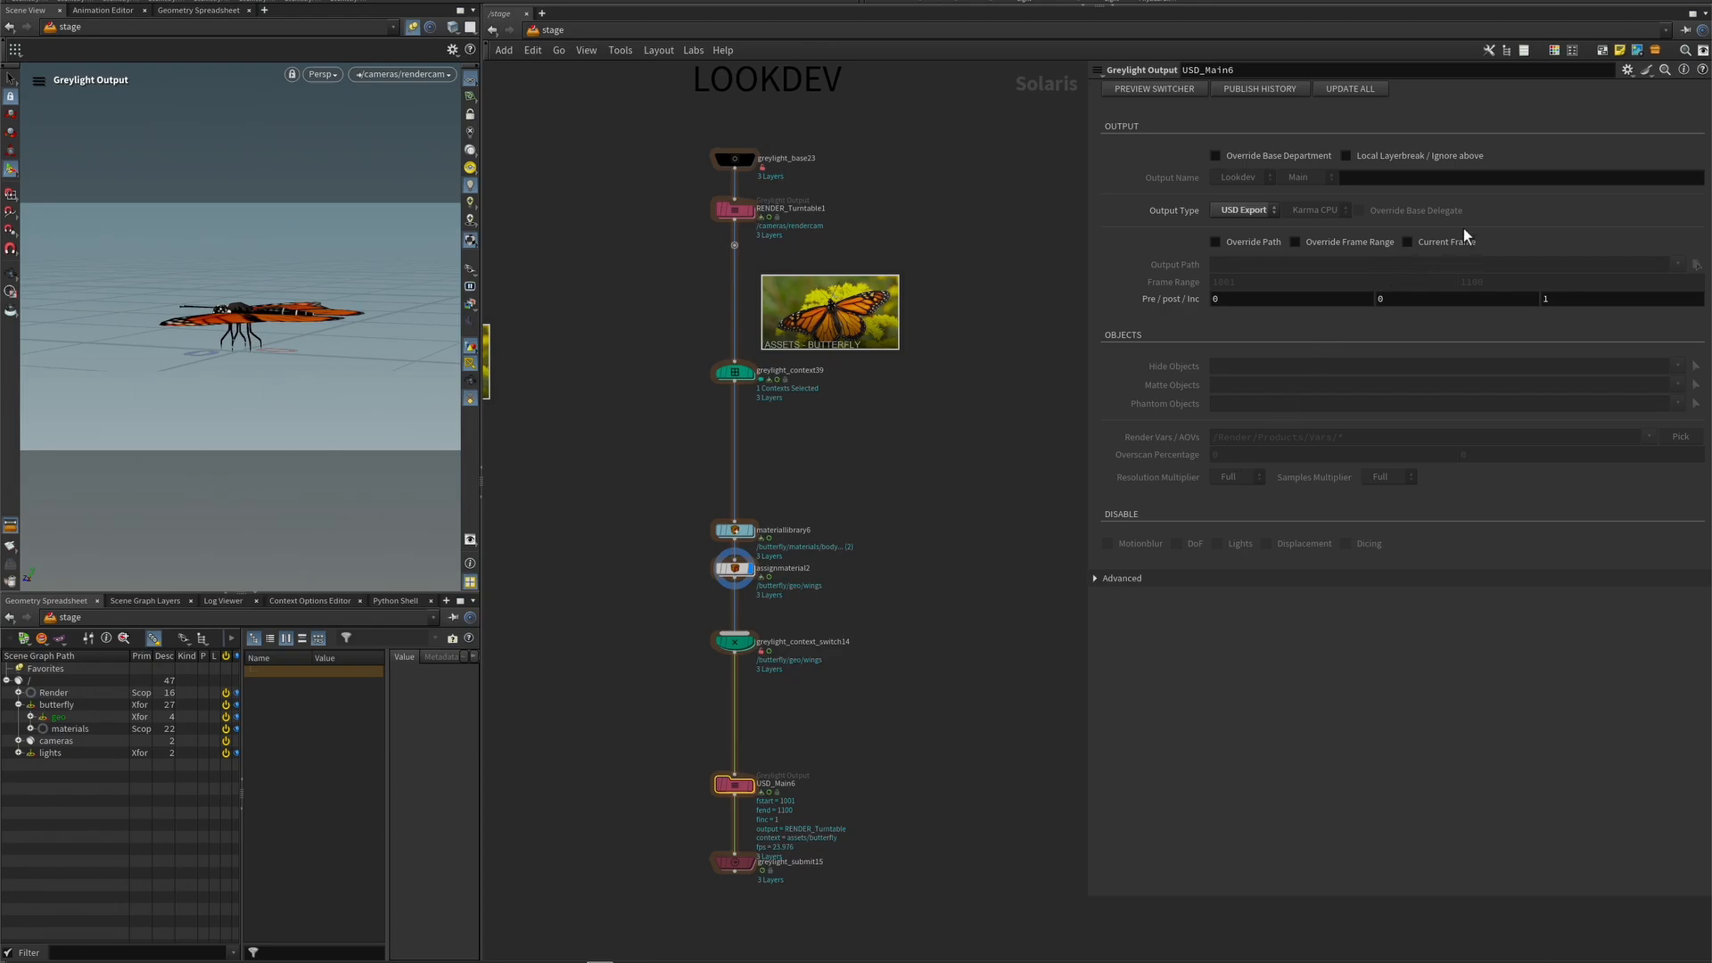
pyautogui.hotkey('ctrl', 'z')
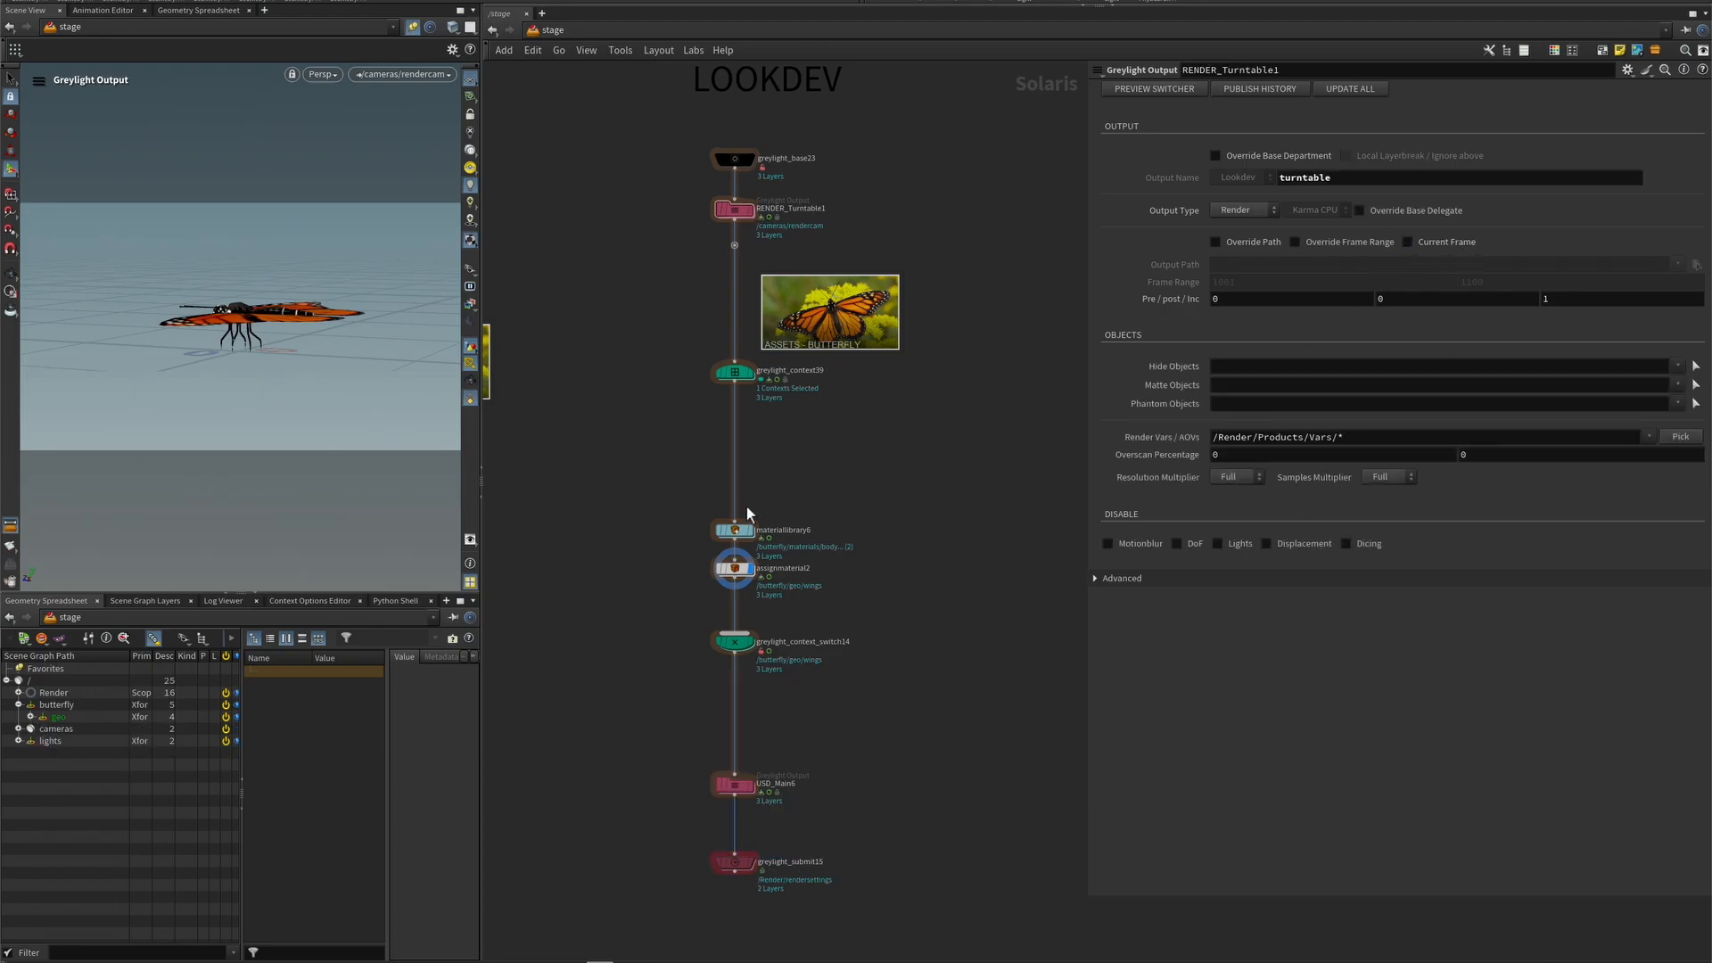
pyautogui.click(740, 864)
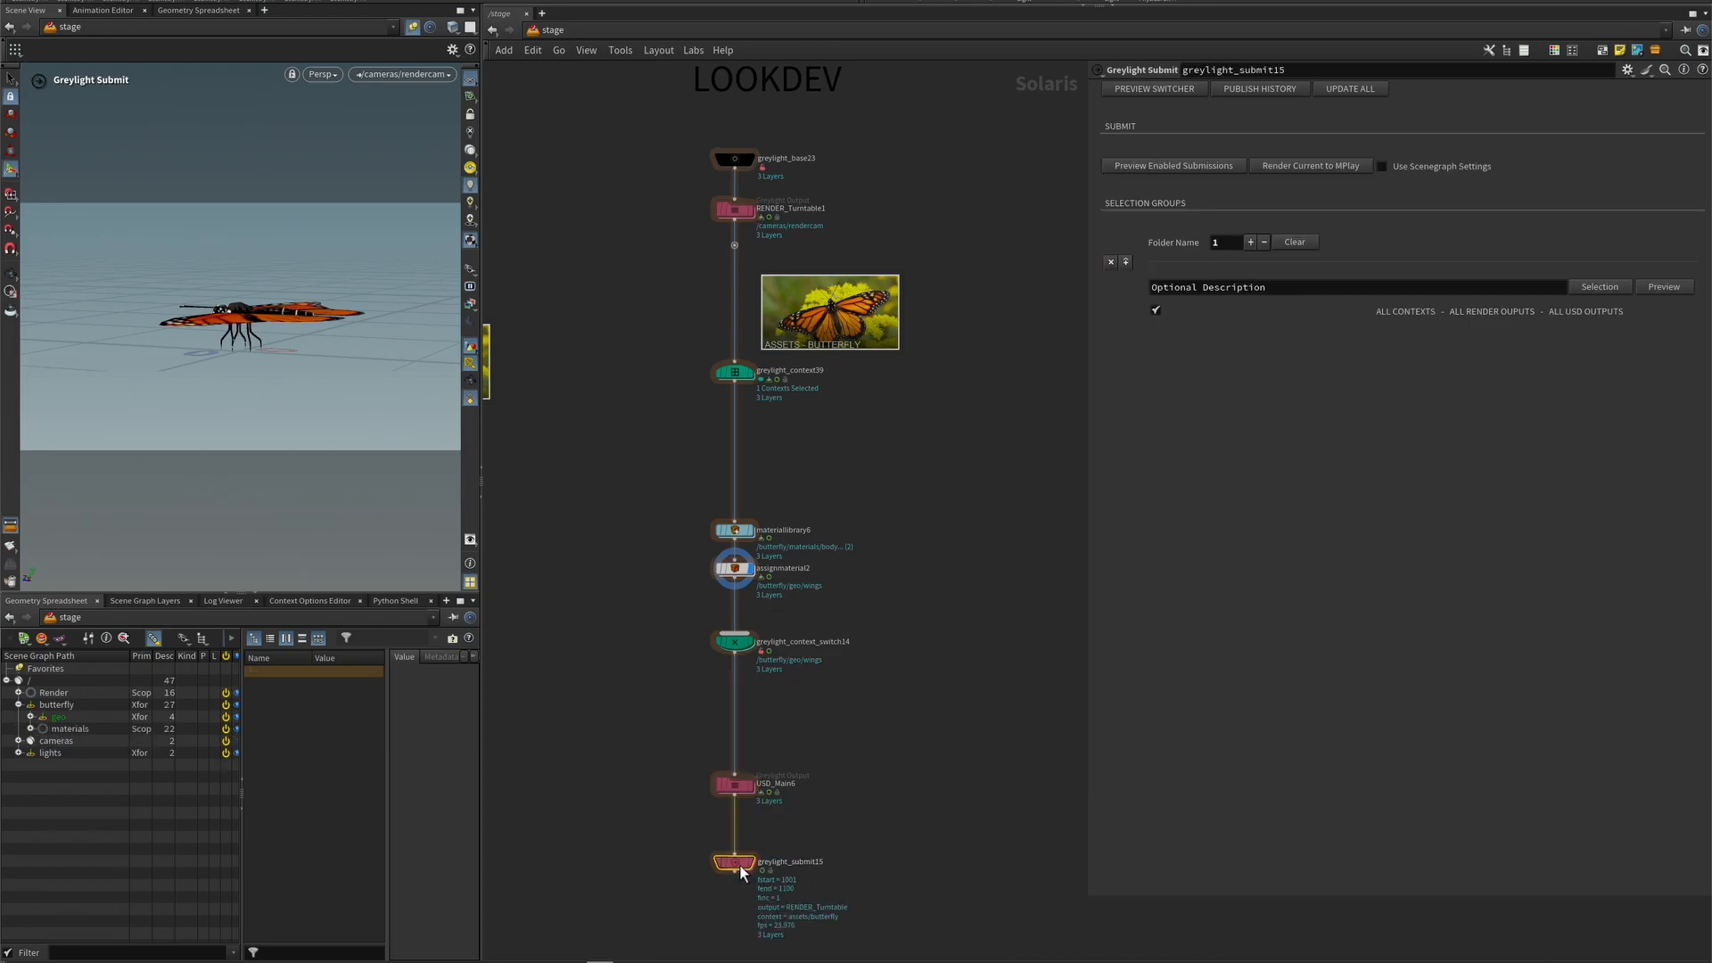
pyautogui.click(1663, 287)
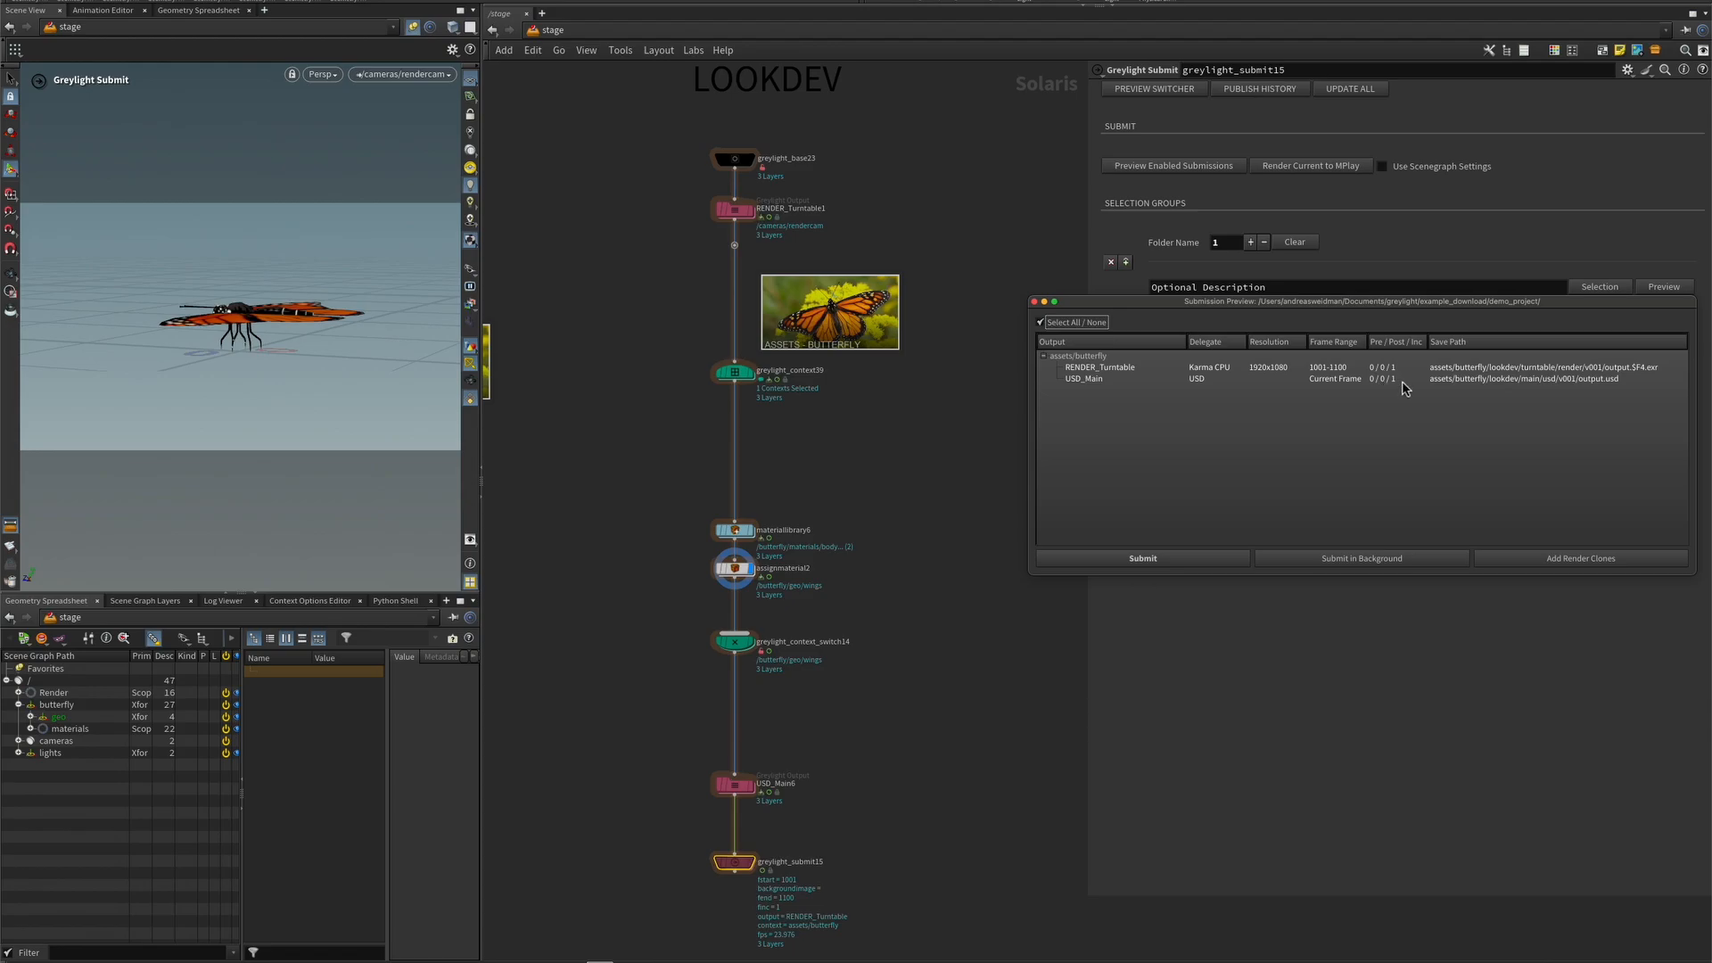
pyautogui.click(1112, 373)
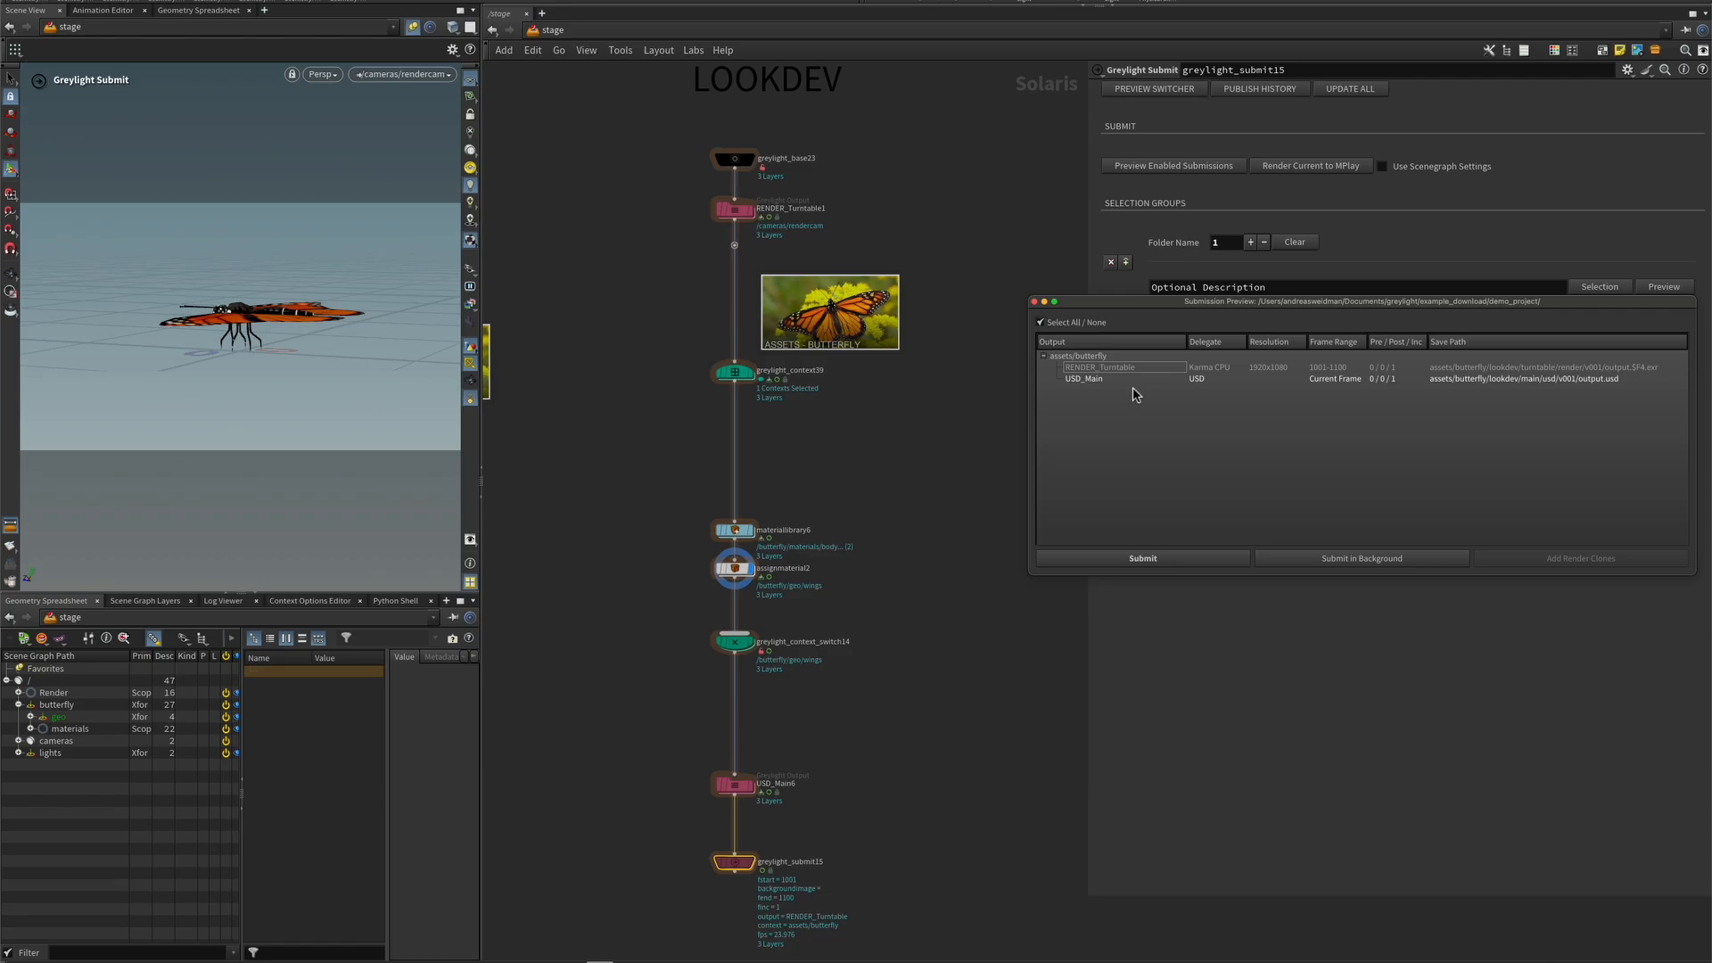
pyautogui.click(1174, 565)
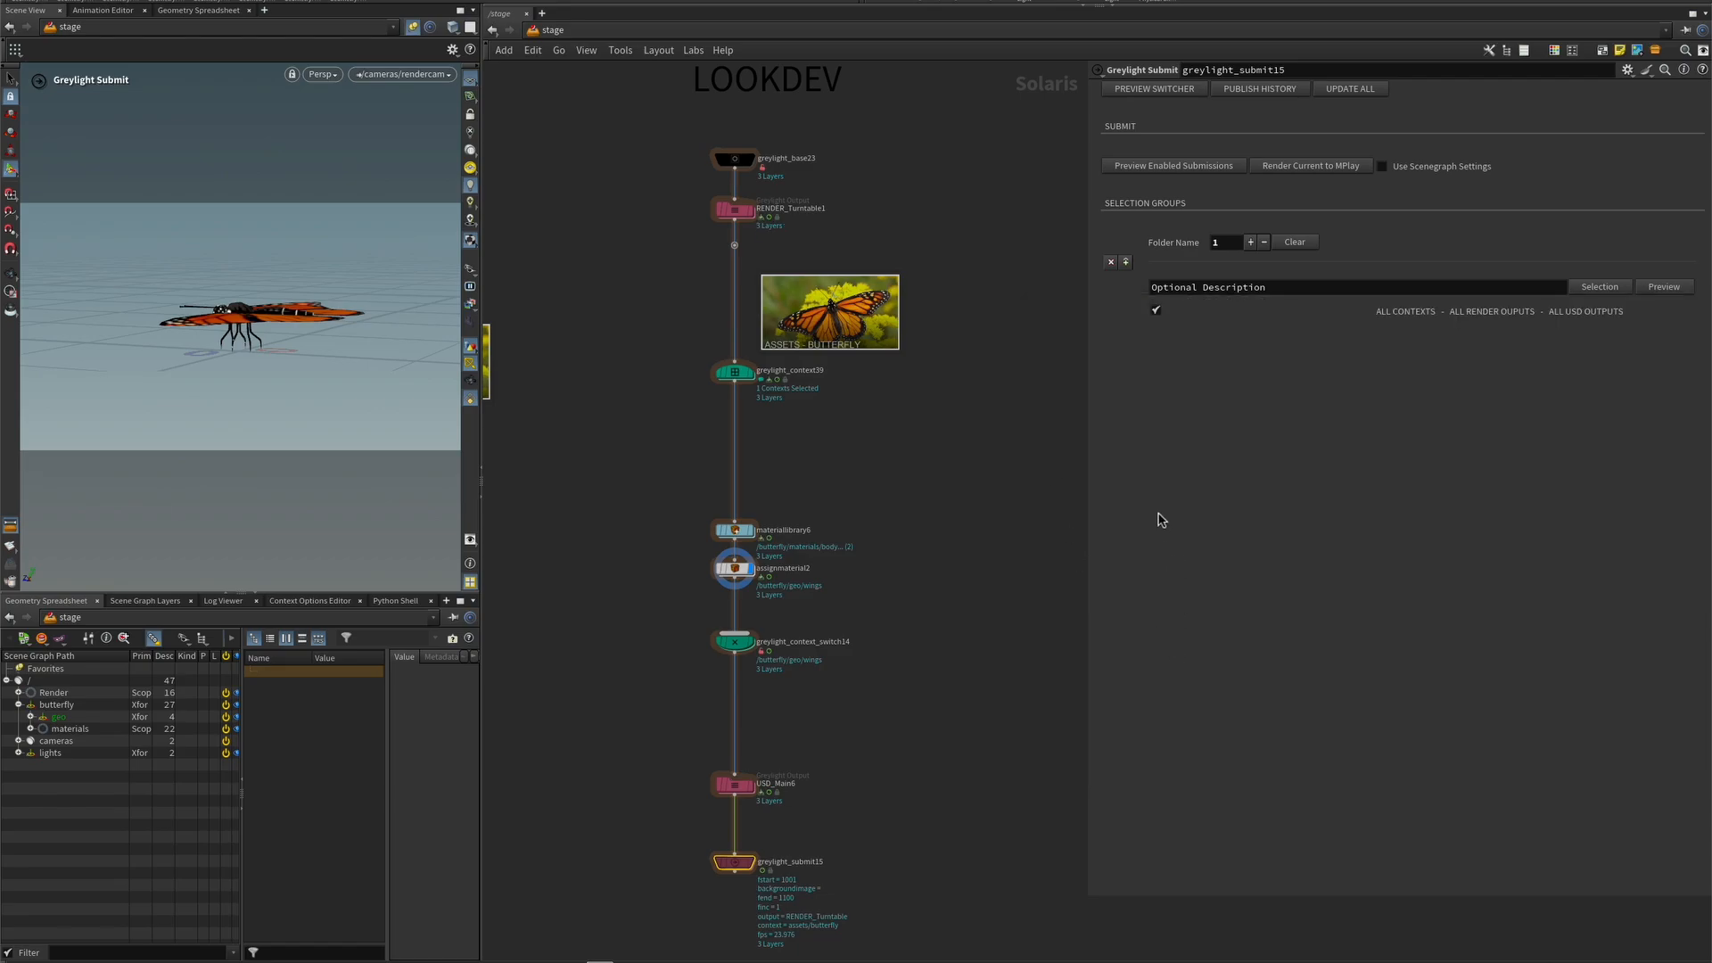
# - Copy the published butterfly/lookdev/main/usd/v001 as a sublayer node, paste it beside the network and display it
pyautogui.click(1249, 92)
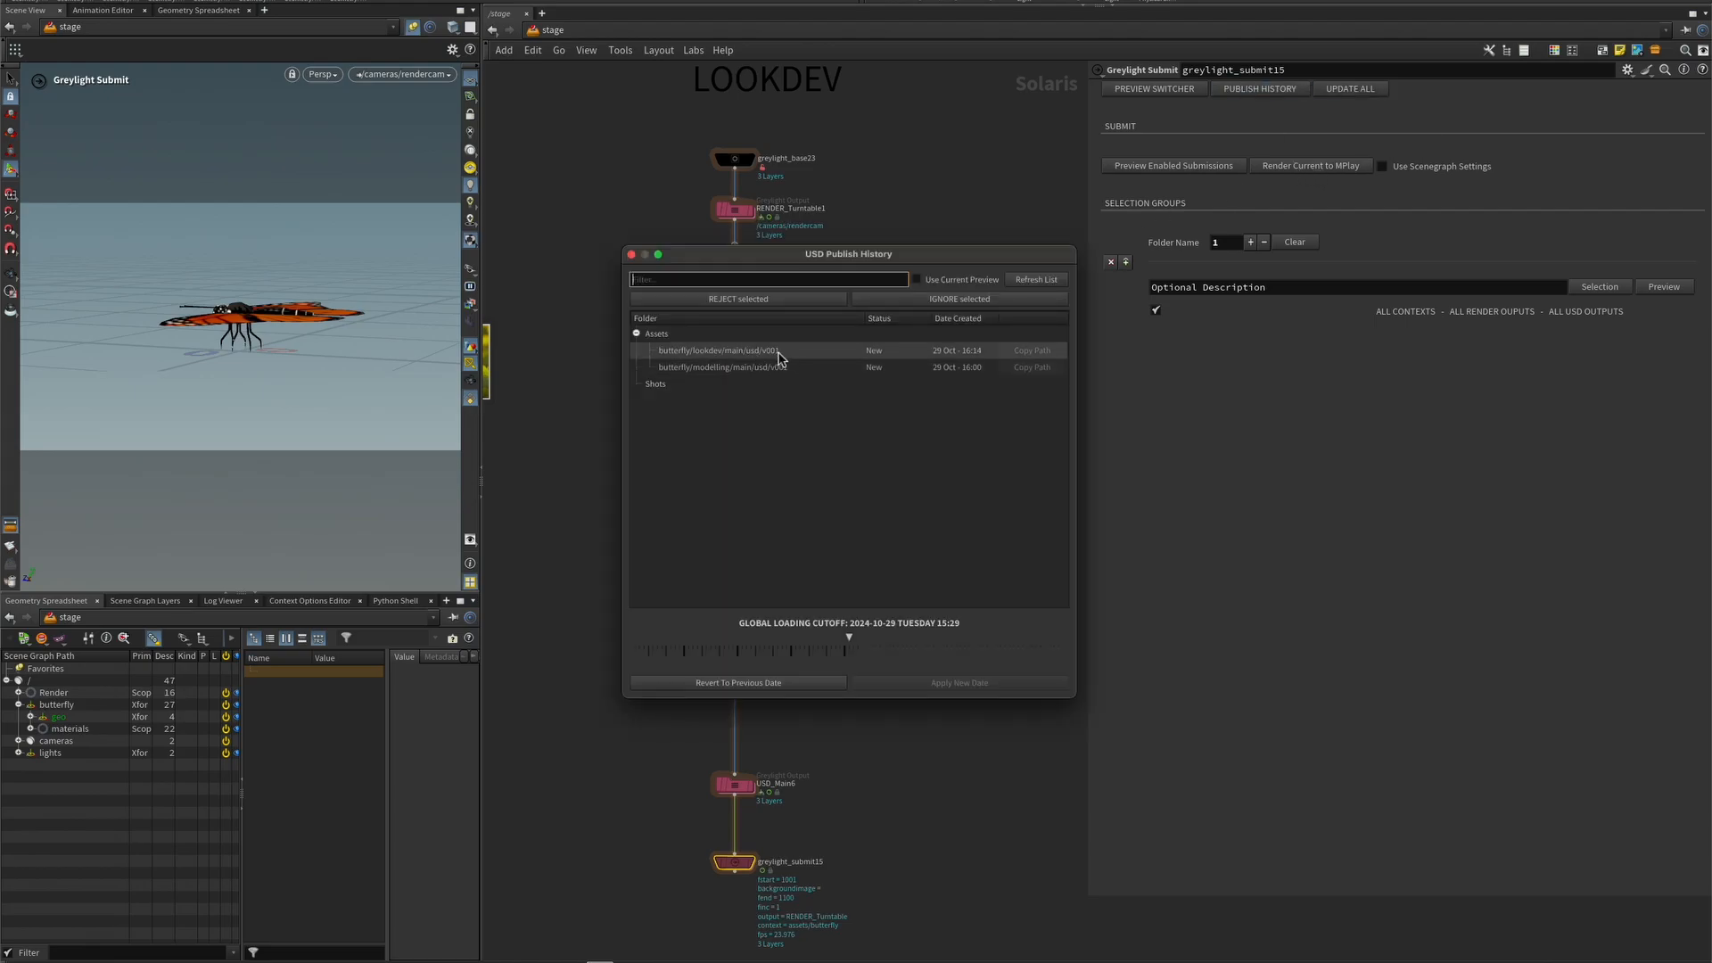
pyautogui.click(1043, 358)
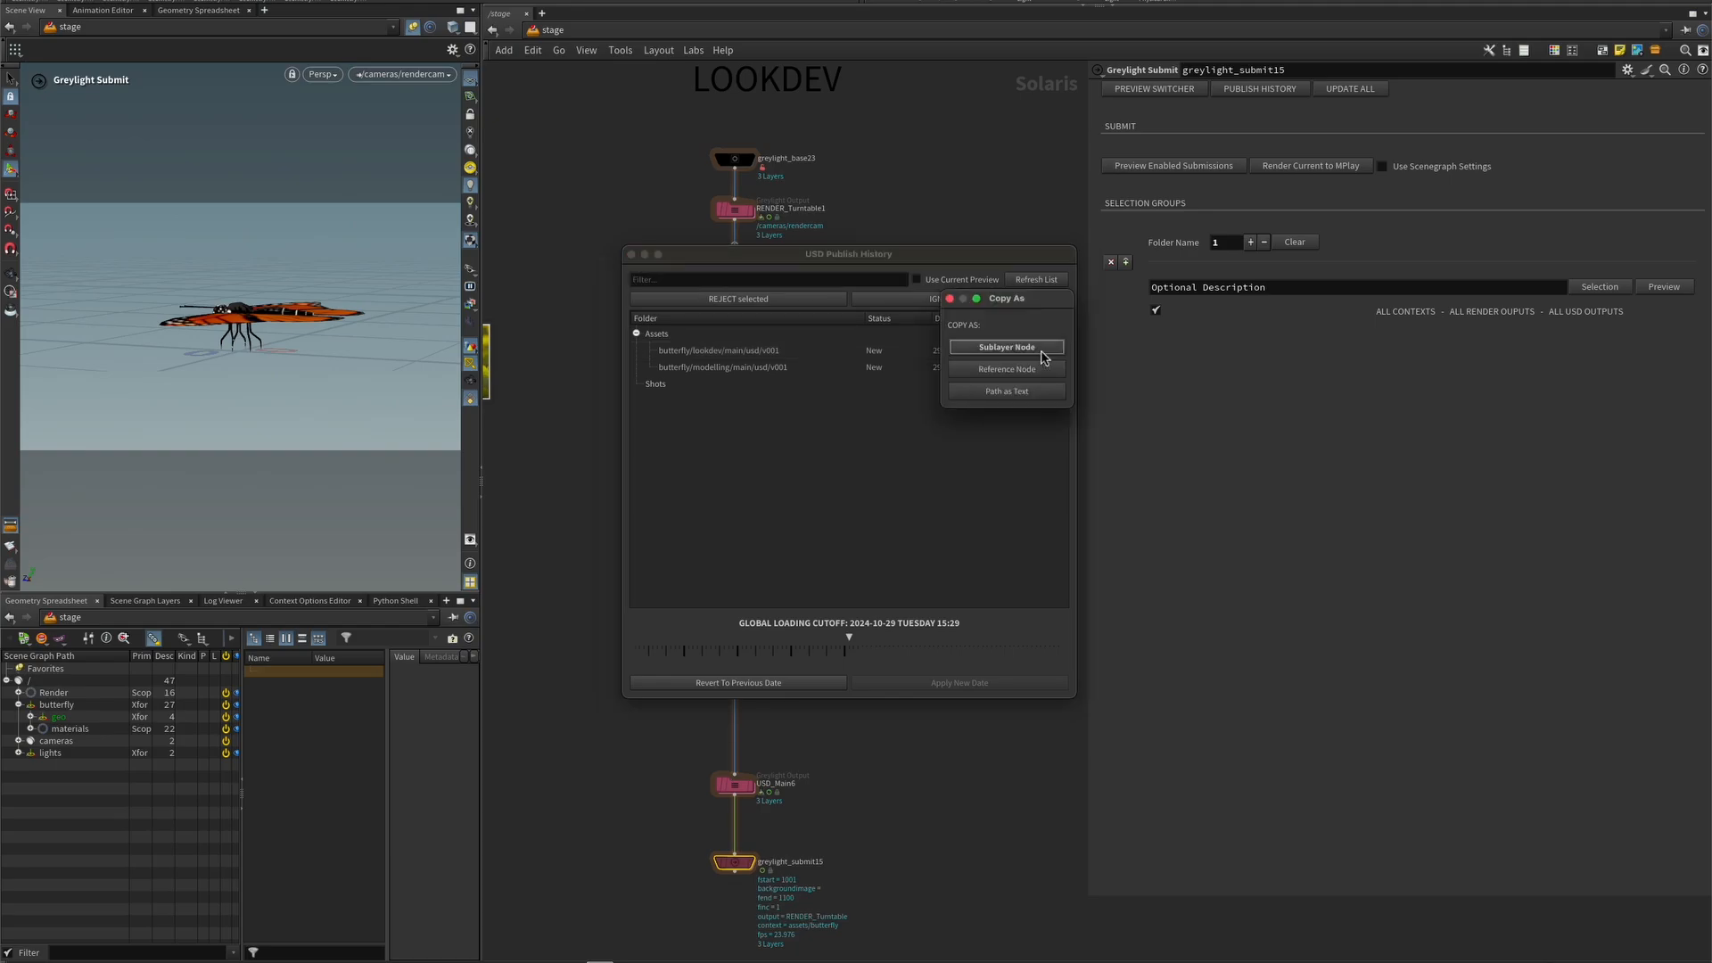
pyautogui.click(1006, 347)
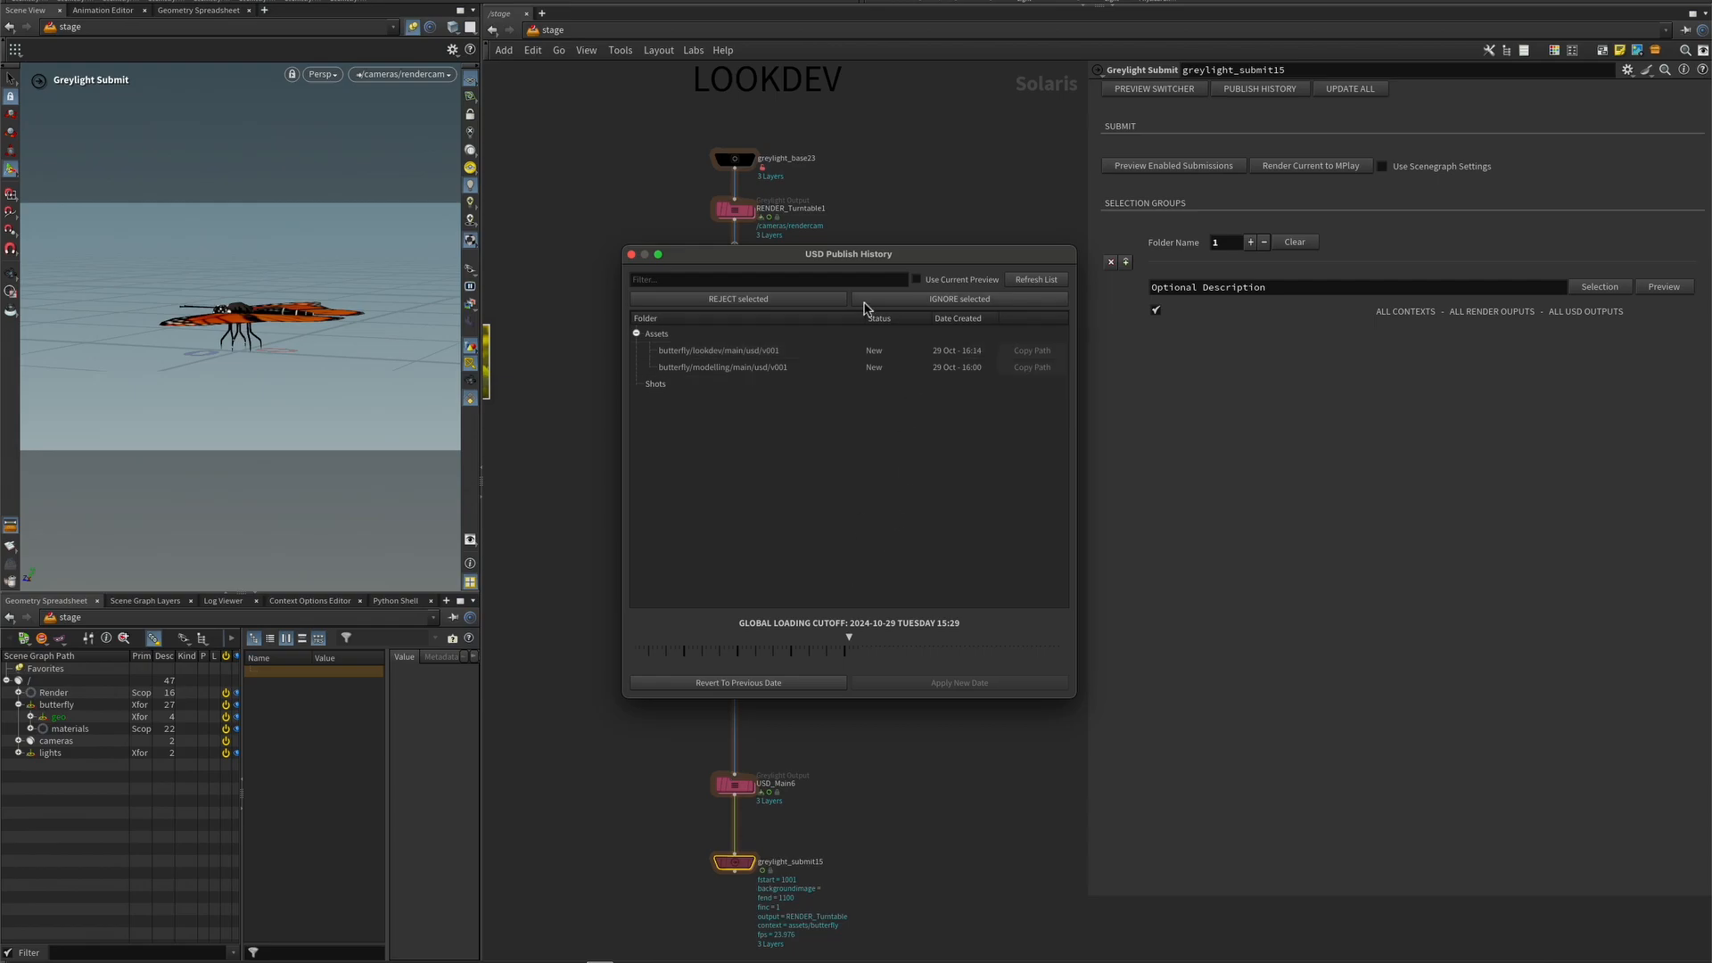
pyautogui.click(631, 254)
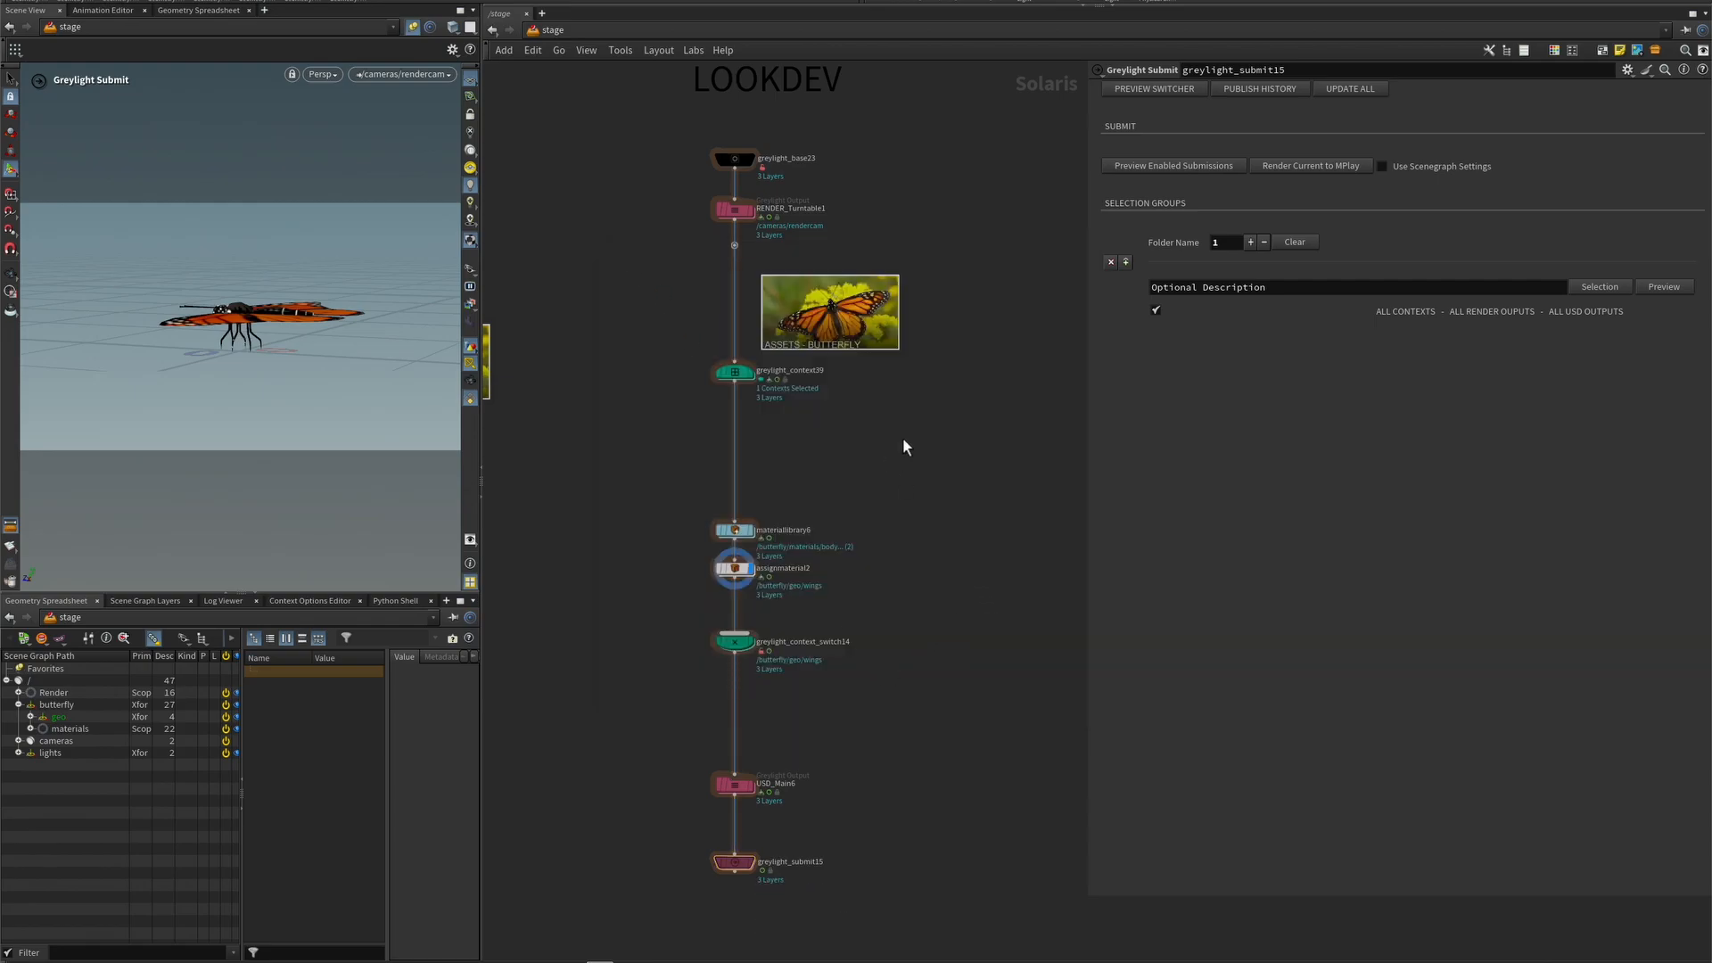
pyautogui.press('super+v')
pyautogui.click(947, 491)
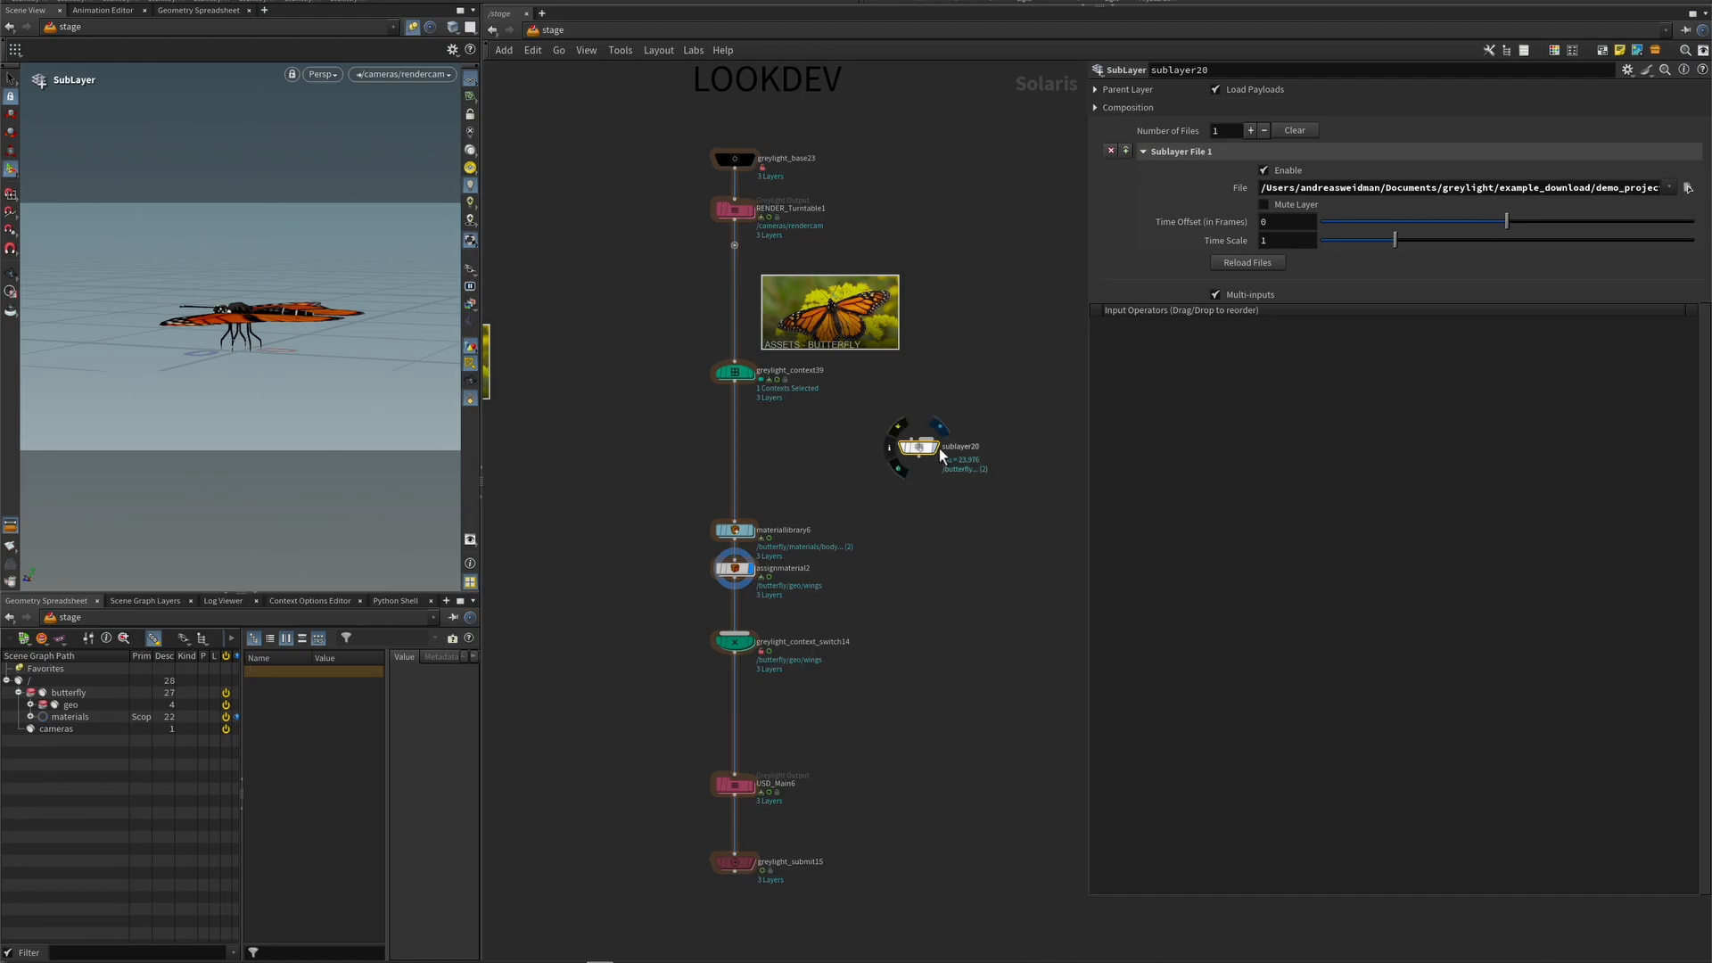
pyautogui.click(938, 448)
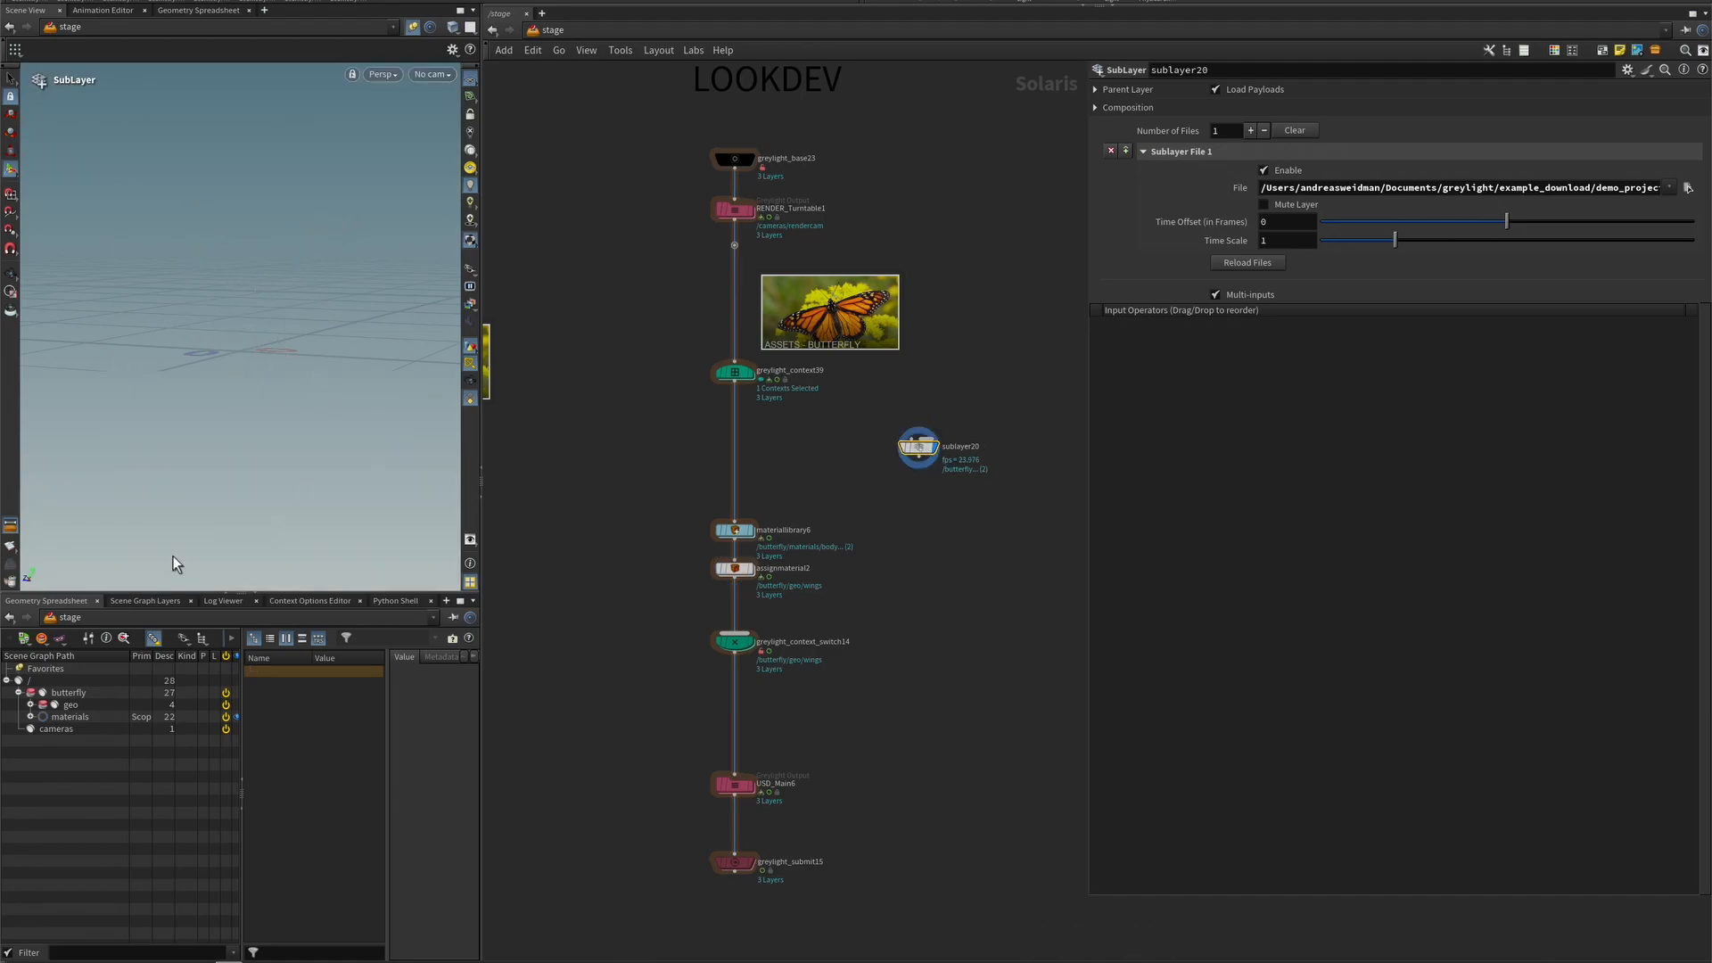
# - Inspect the materials and geo prims contained in the lookdev v001 sublayer
pyautogui.click(31, 716)
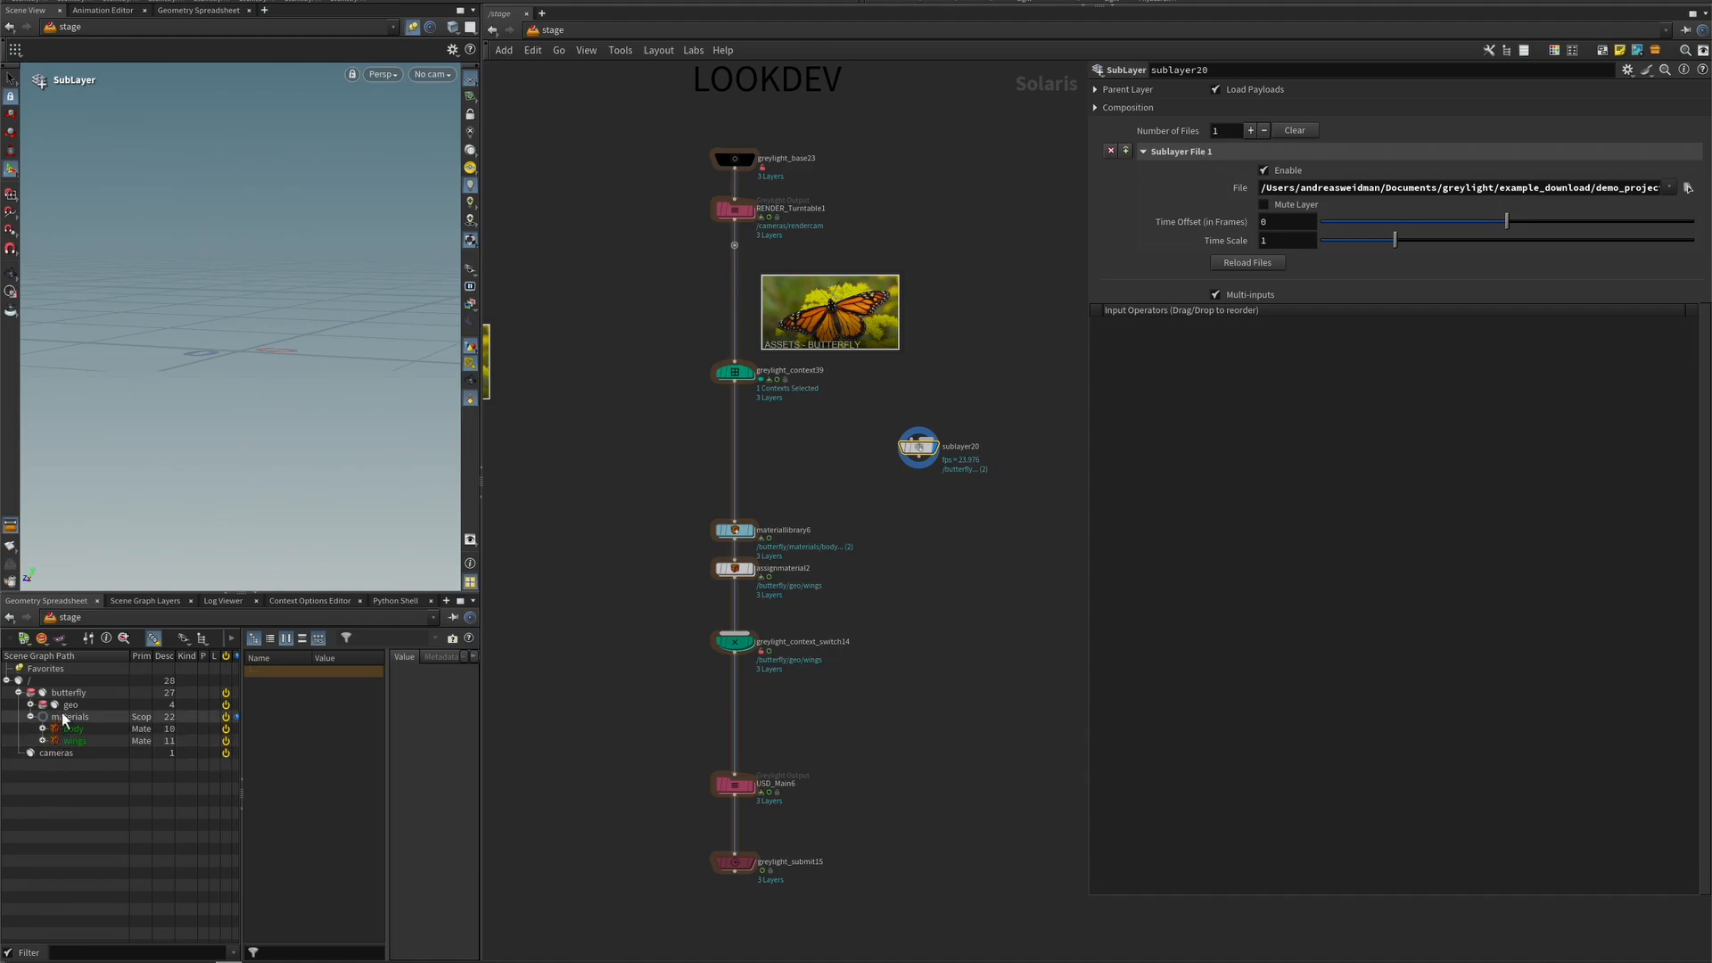
pyautogui.click(30, 705)
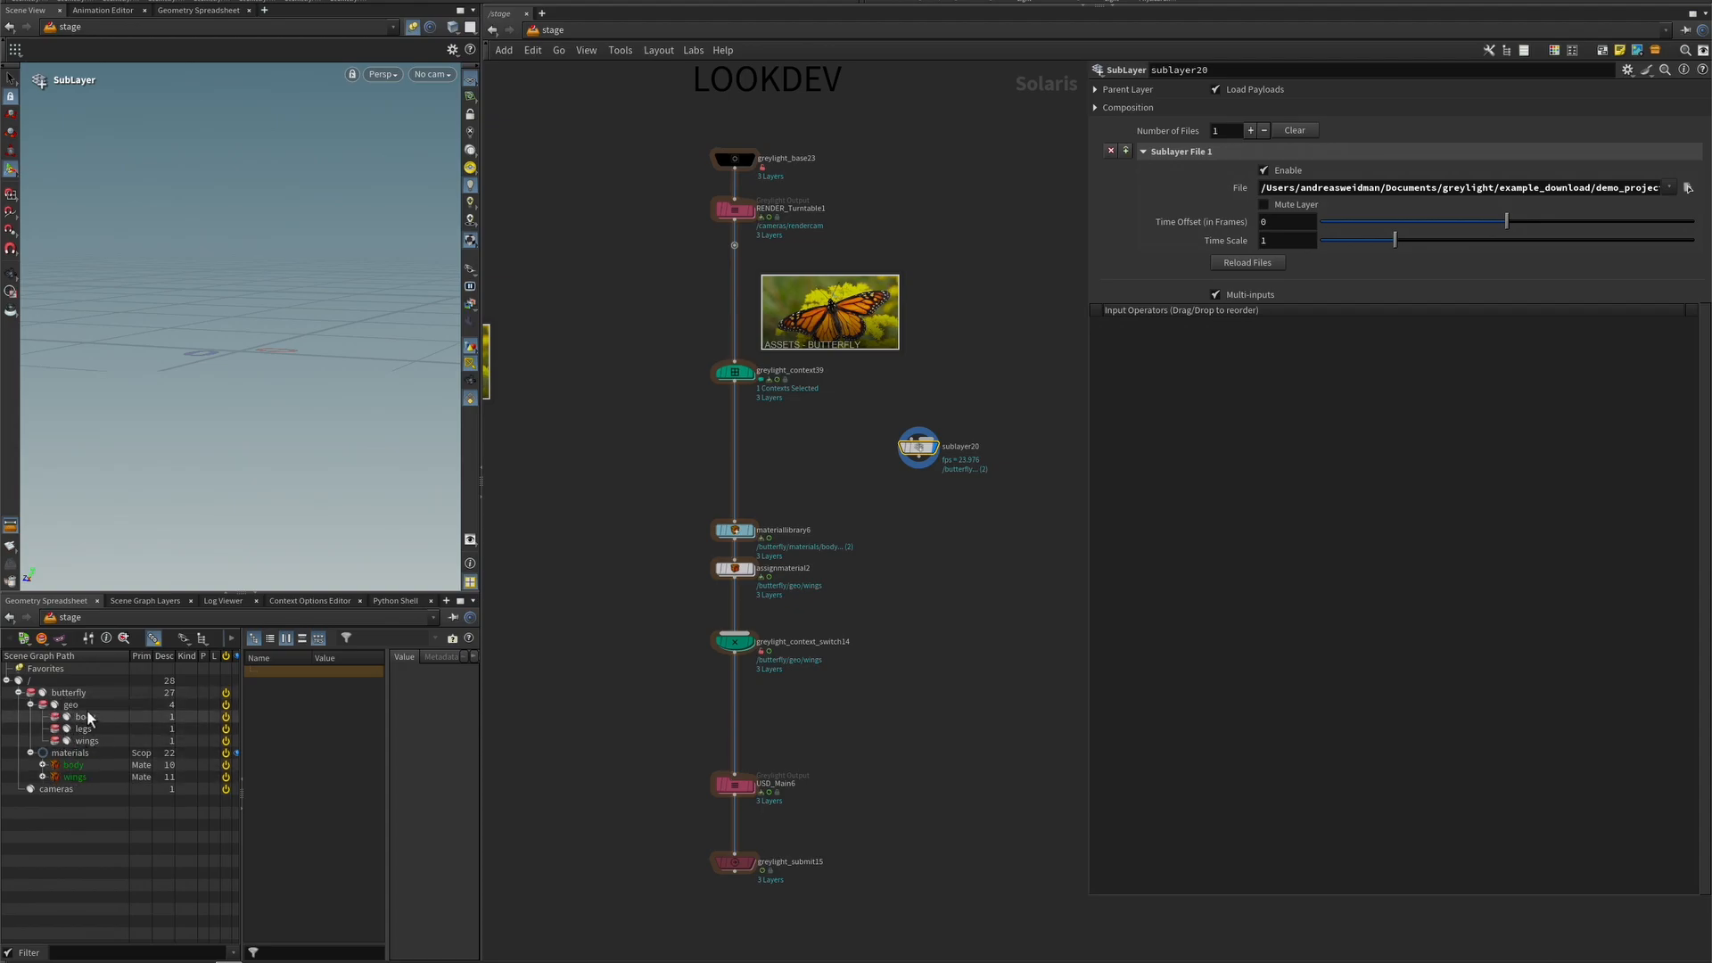
pyautogui.click(19, 693)
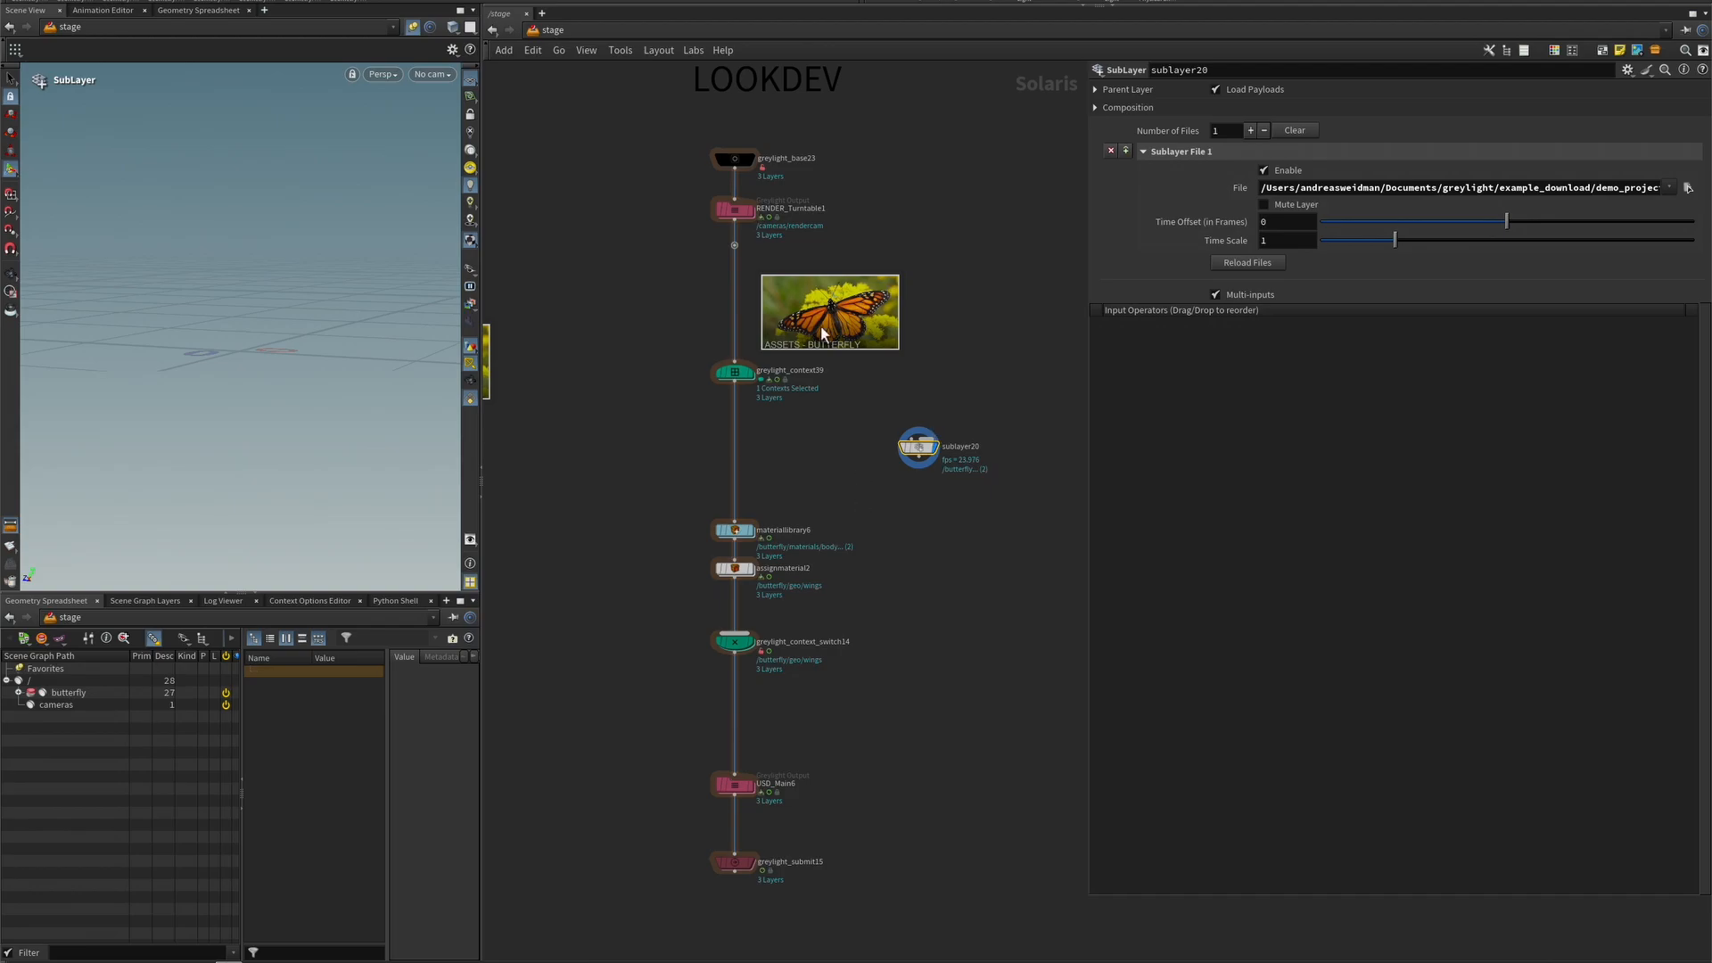
# - Paste the published butterfly/modelling/main/usd/v001 as a sublayer node, wire it into the lookdev sublayer and display the combined result
pyautogui.click(737, 782)
pyautogui.click(1275, 85)
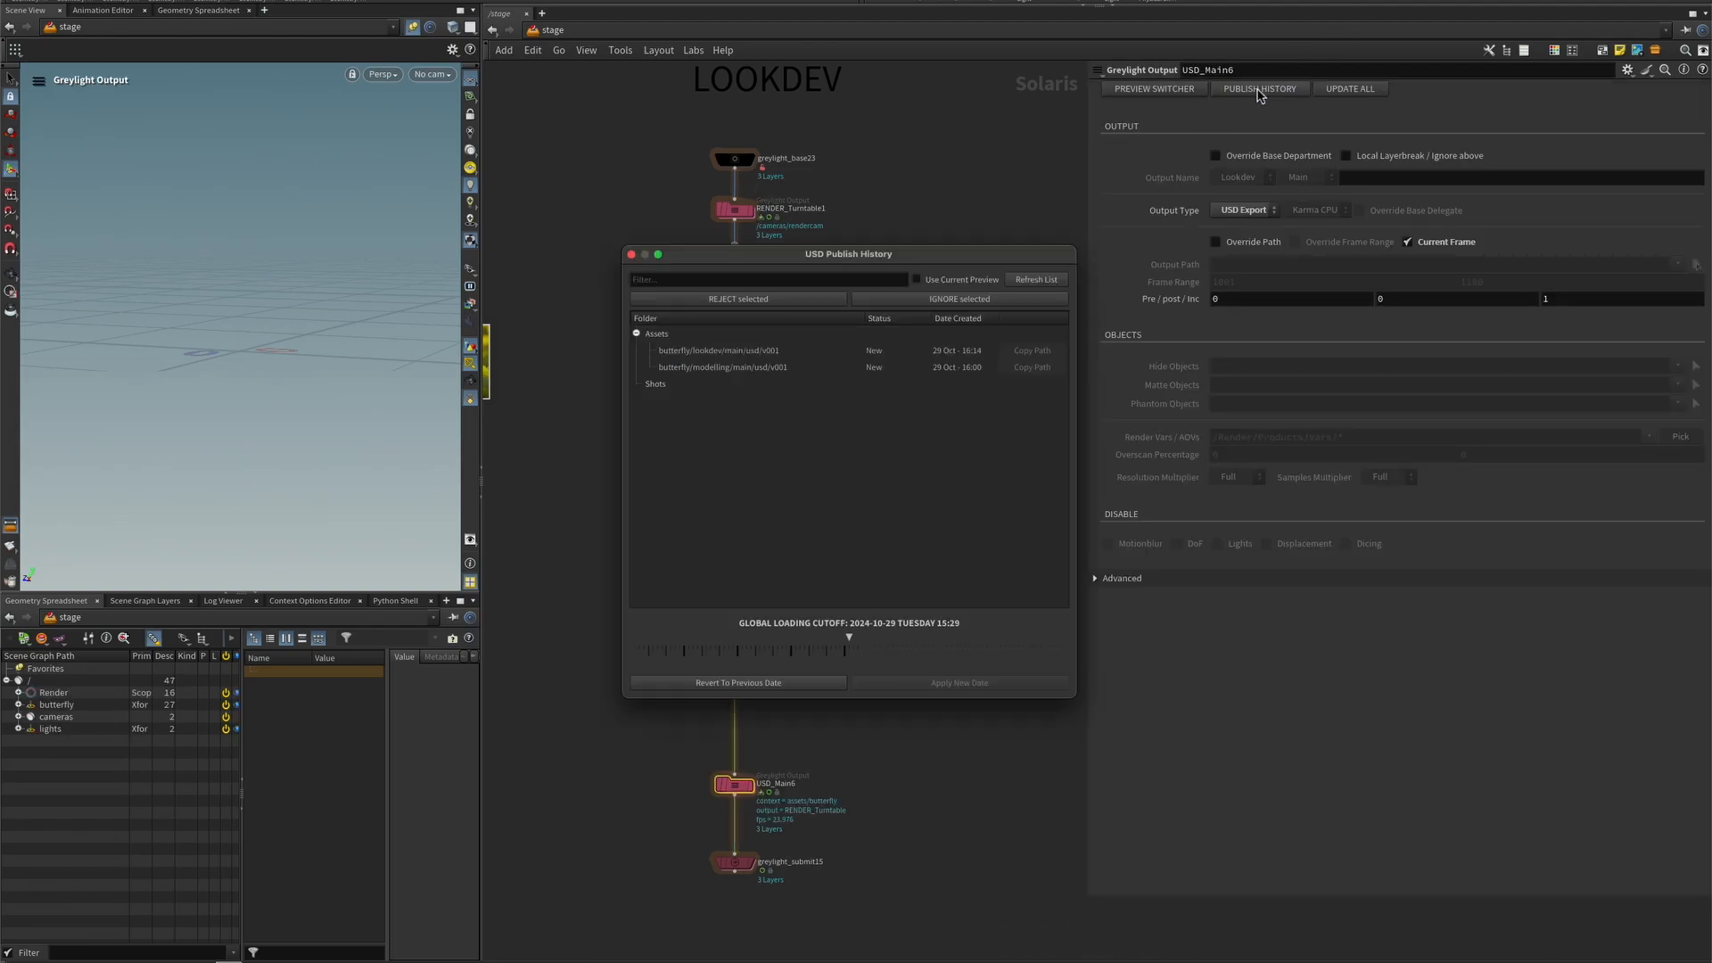
pyautogui.click(1030, 371)
pyautogui.click(994, 376)
pyautogui.click(631, 254)
pyautogui.hotkey('ctrl', 'v')
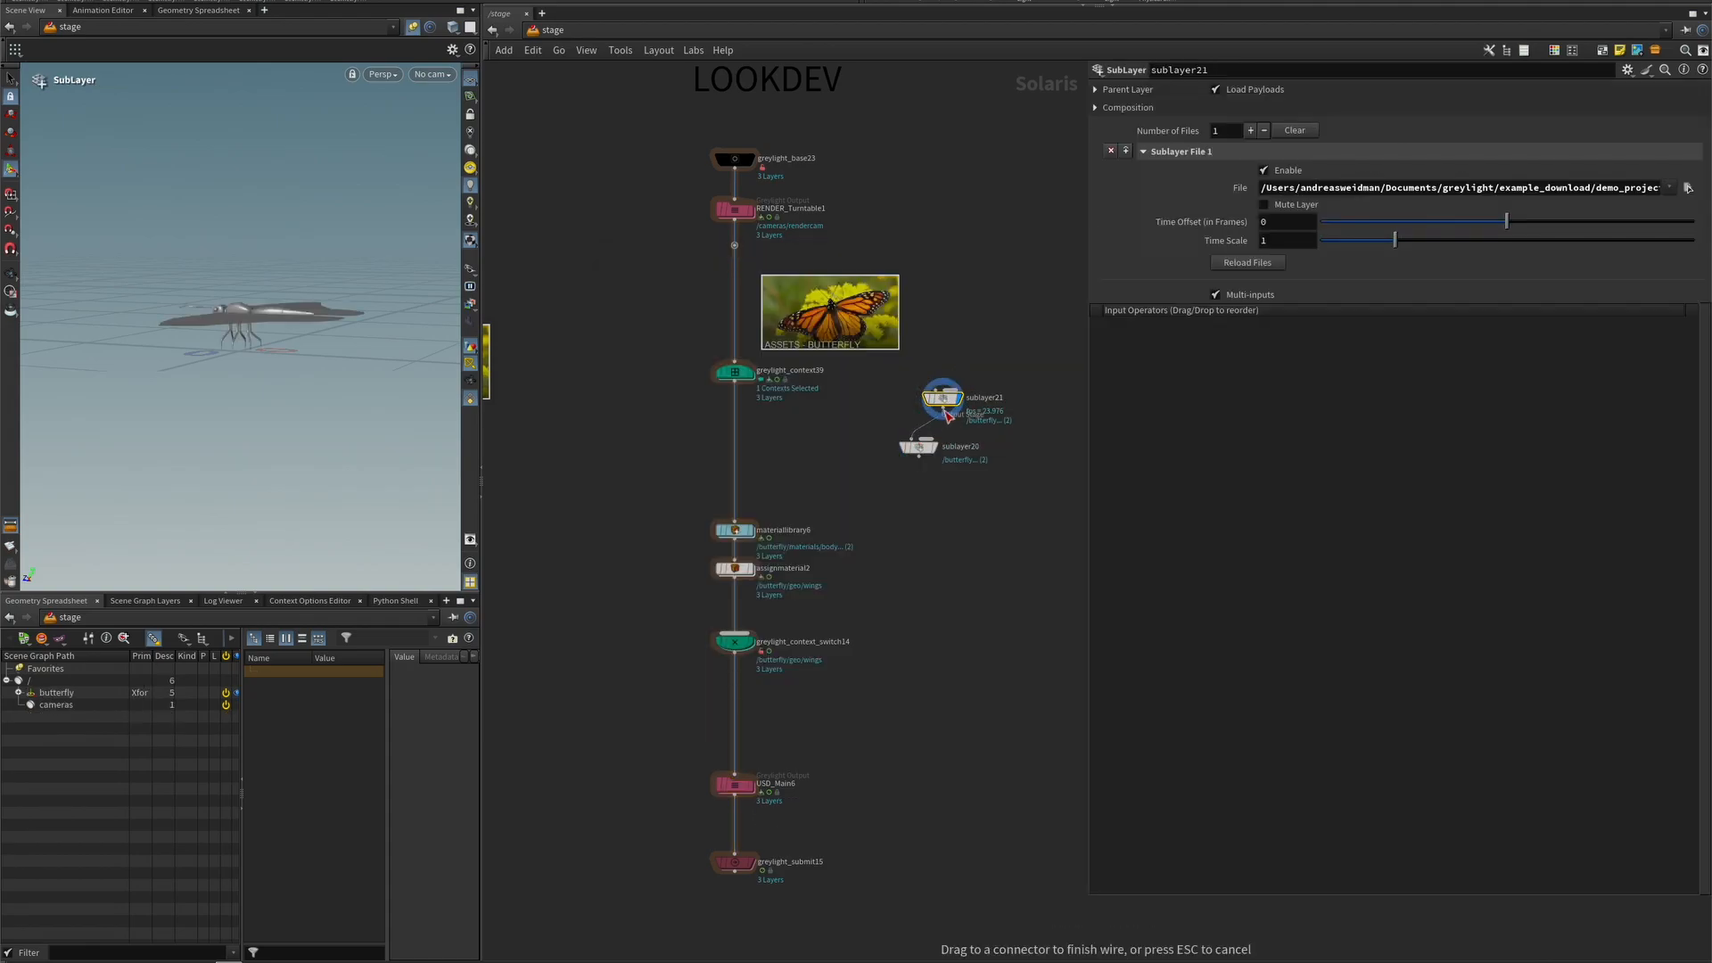
pyautogui.click(939, 448)
pyautogui.press('l')
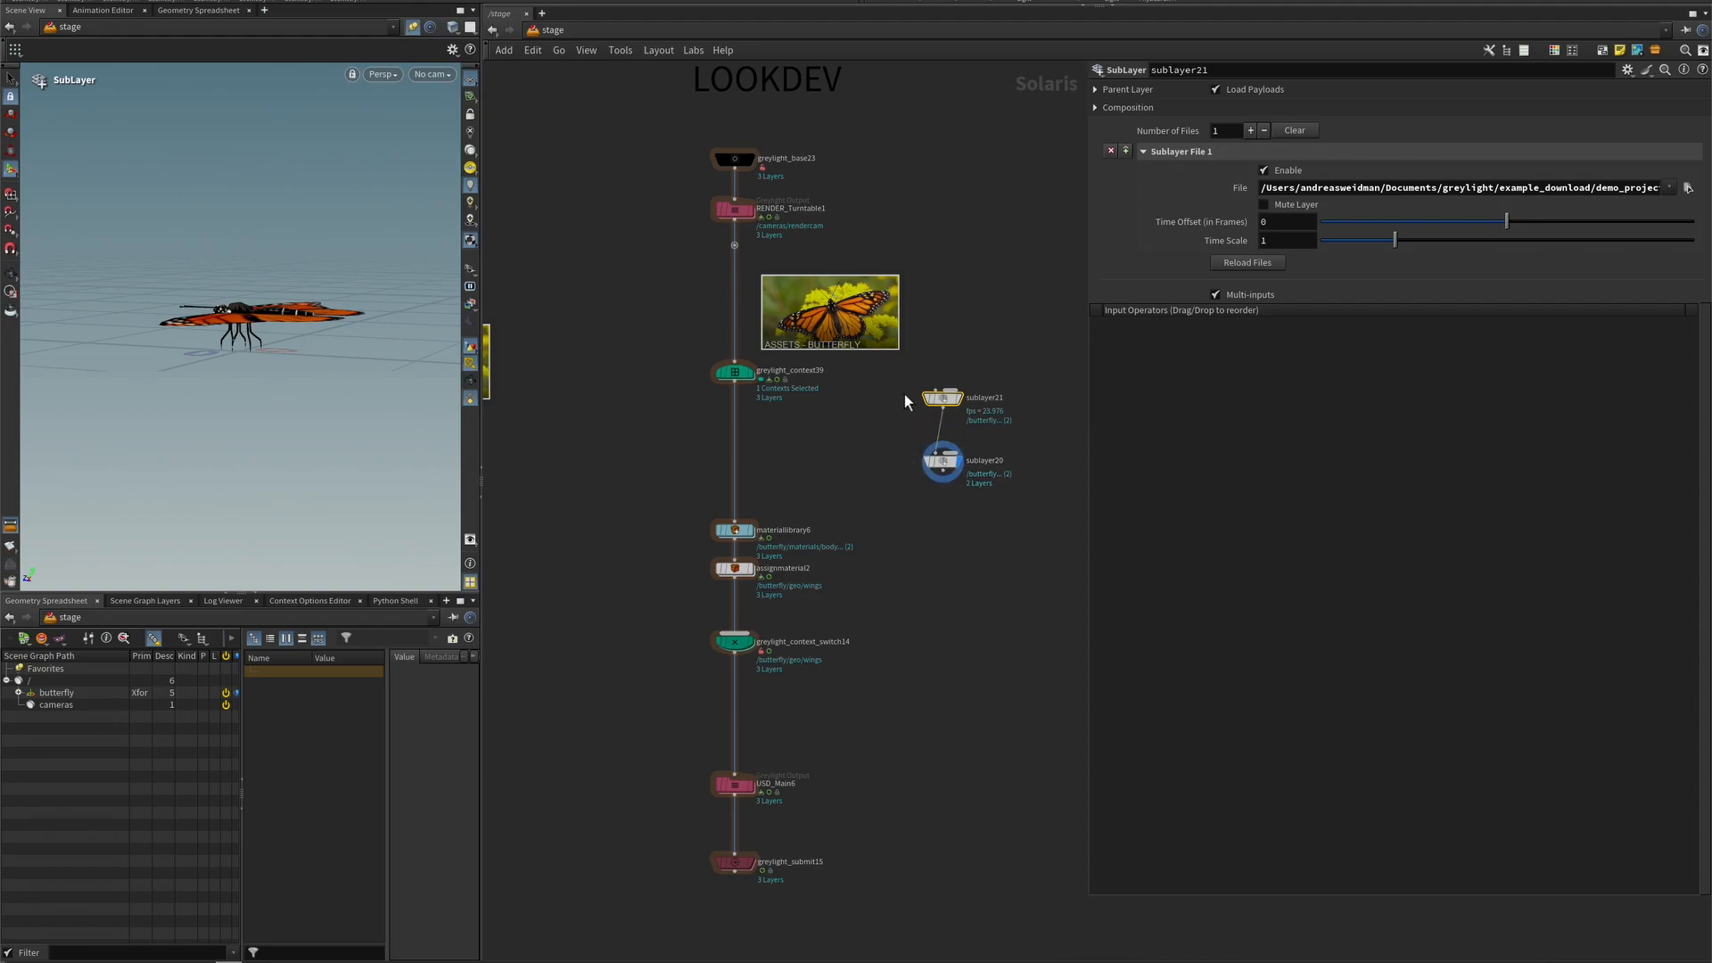
# - Delete both the modelling and lookdev sublayer nodes
pyautogui.moveTo(945, 399); pyautogui.dragTo(938, 415)
pyautogui.moveTo(917, 496); pyautogui.dragTo(1006, 384)
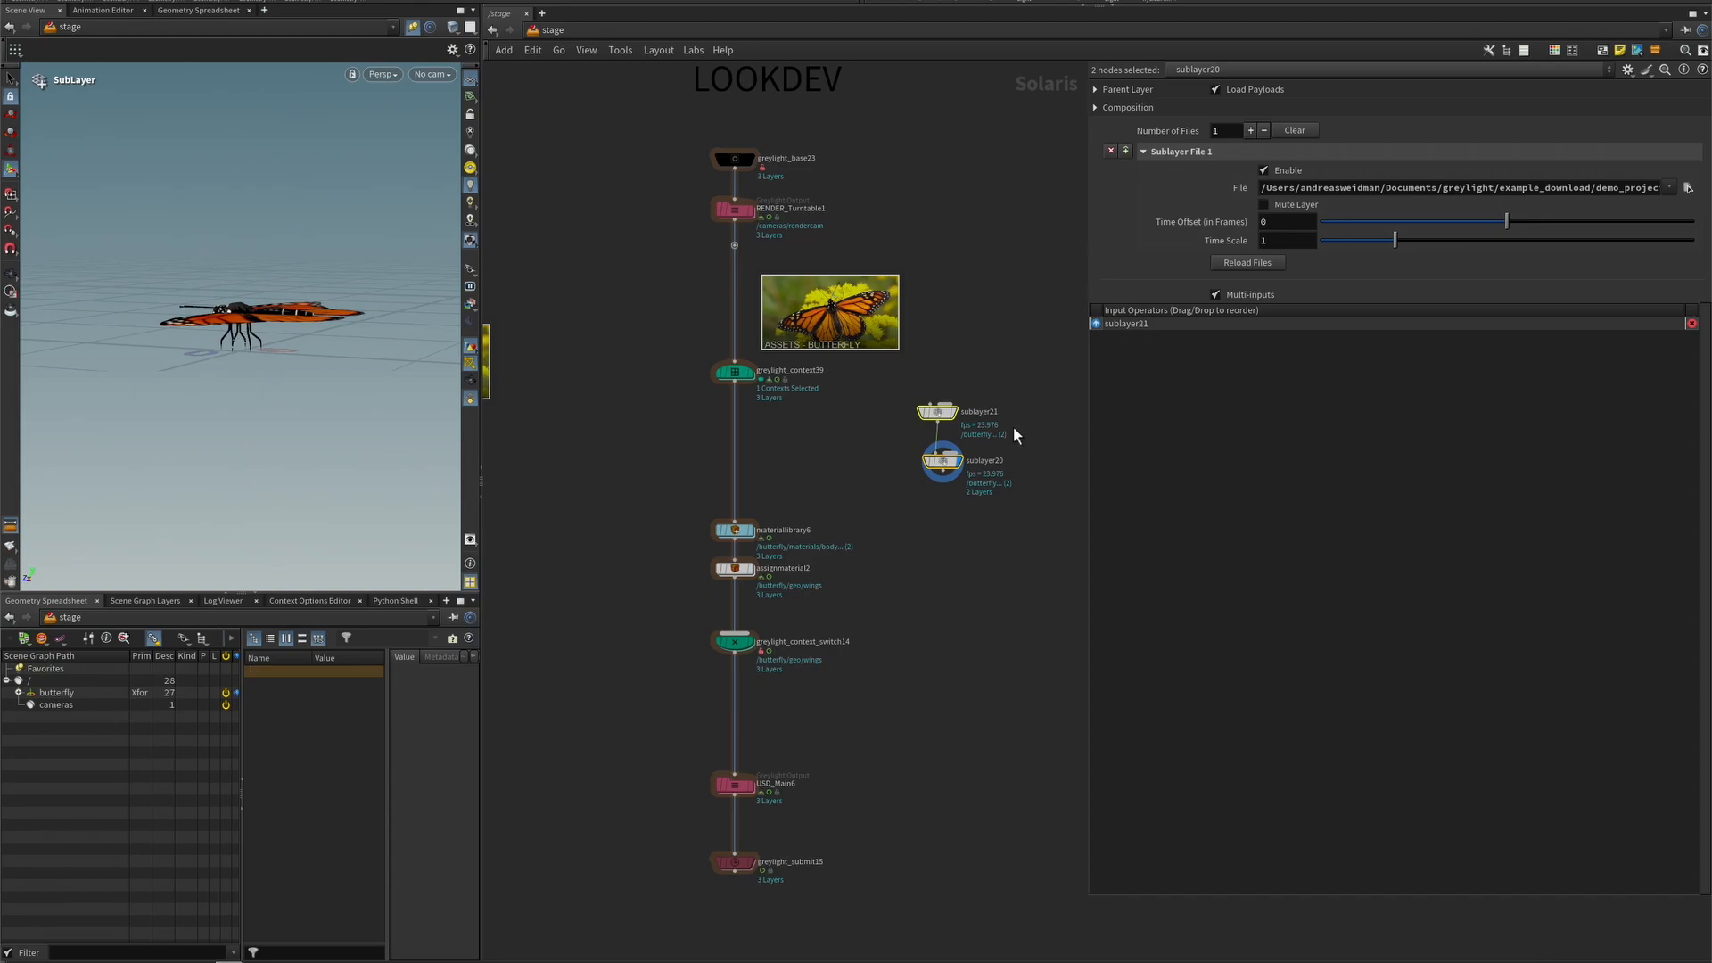
pyautogui.press('Delete')
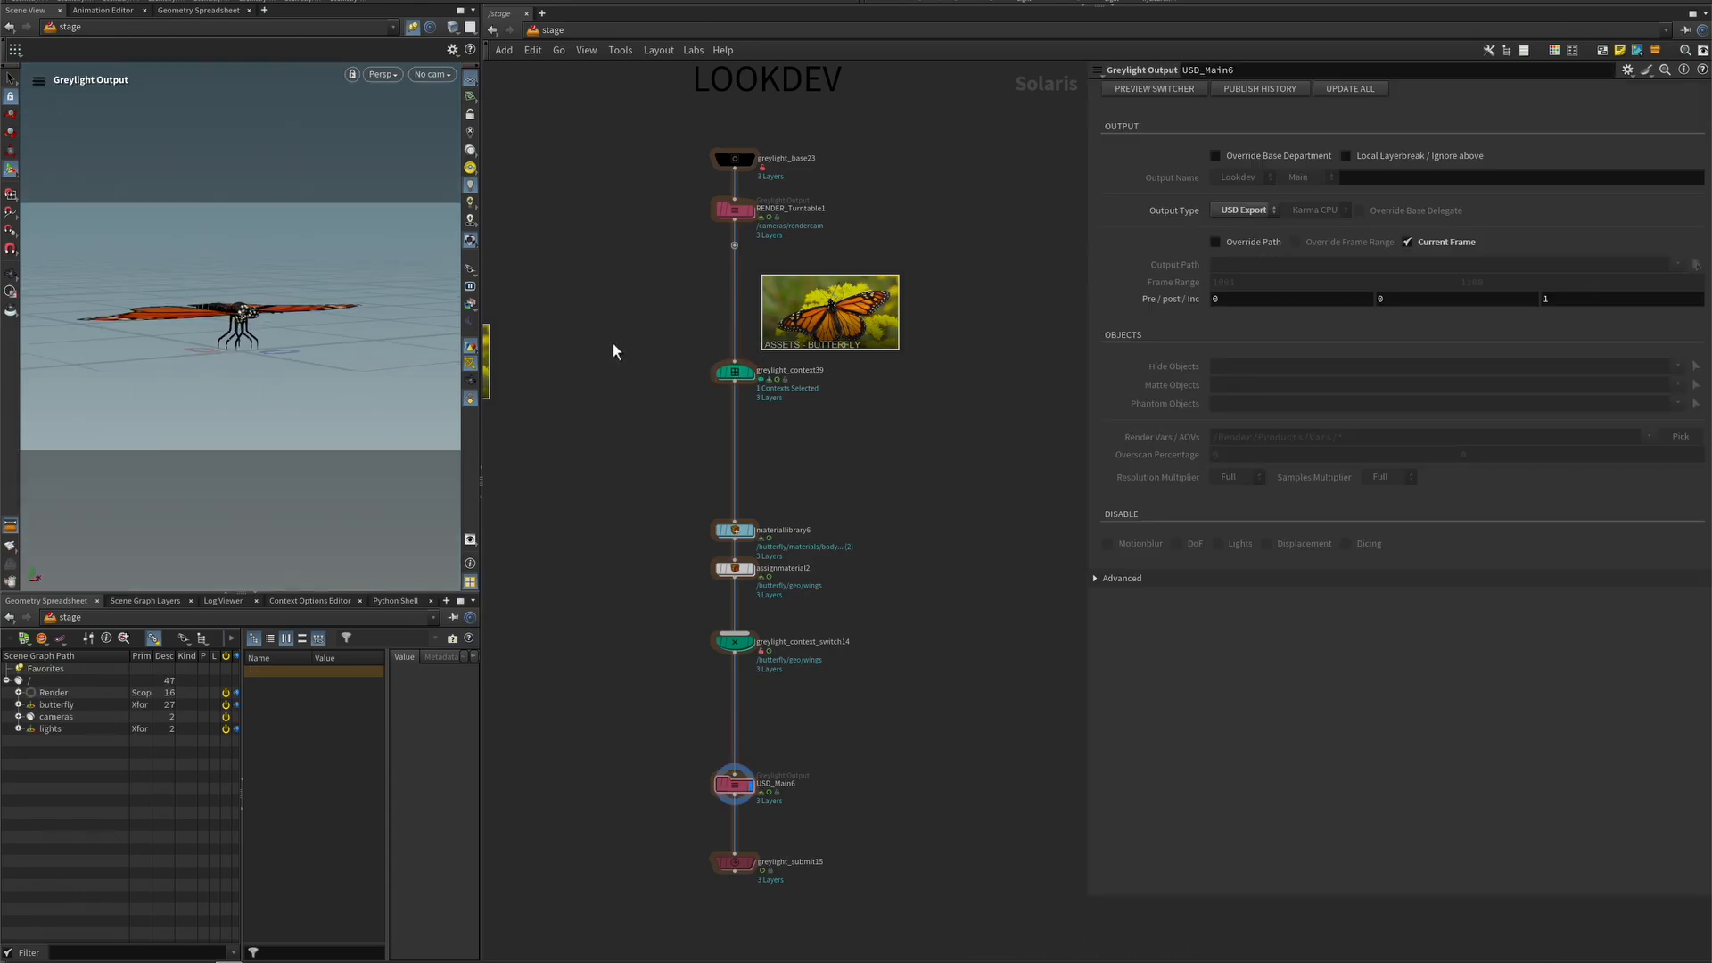
# - Examine the advanced layer options of the USD_Main output, such as Allow Layerbreaks and Flatten Layers
pyautogui.click(743, 787)
pyautogui.click(1096, 578)
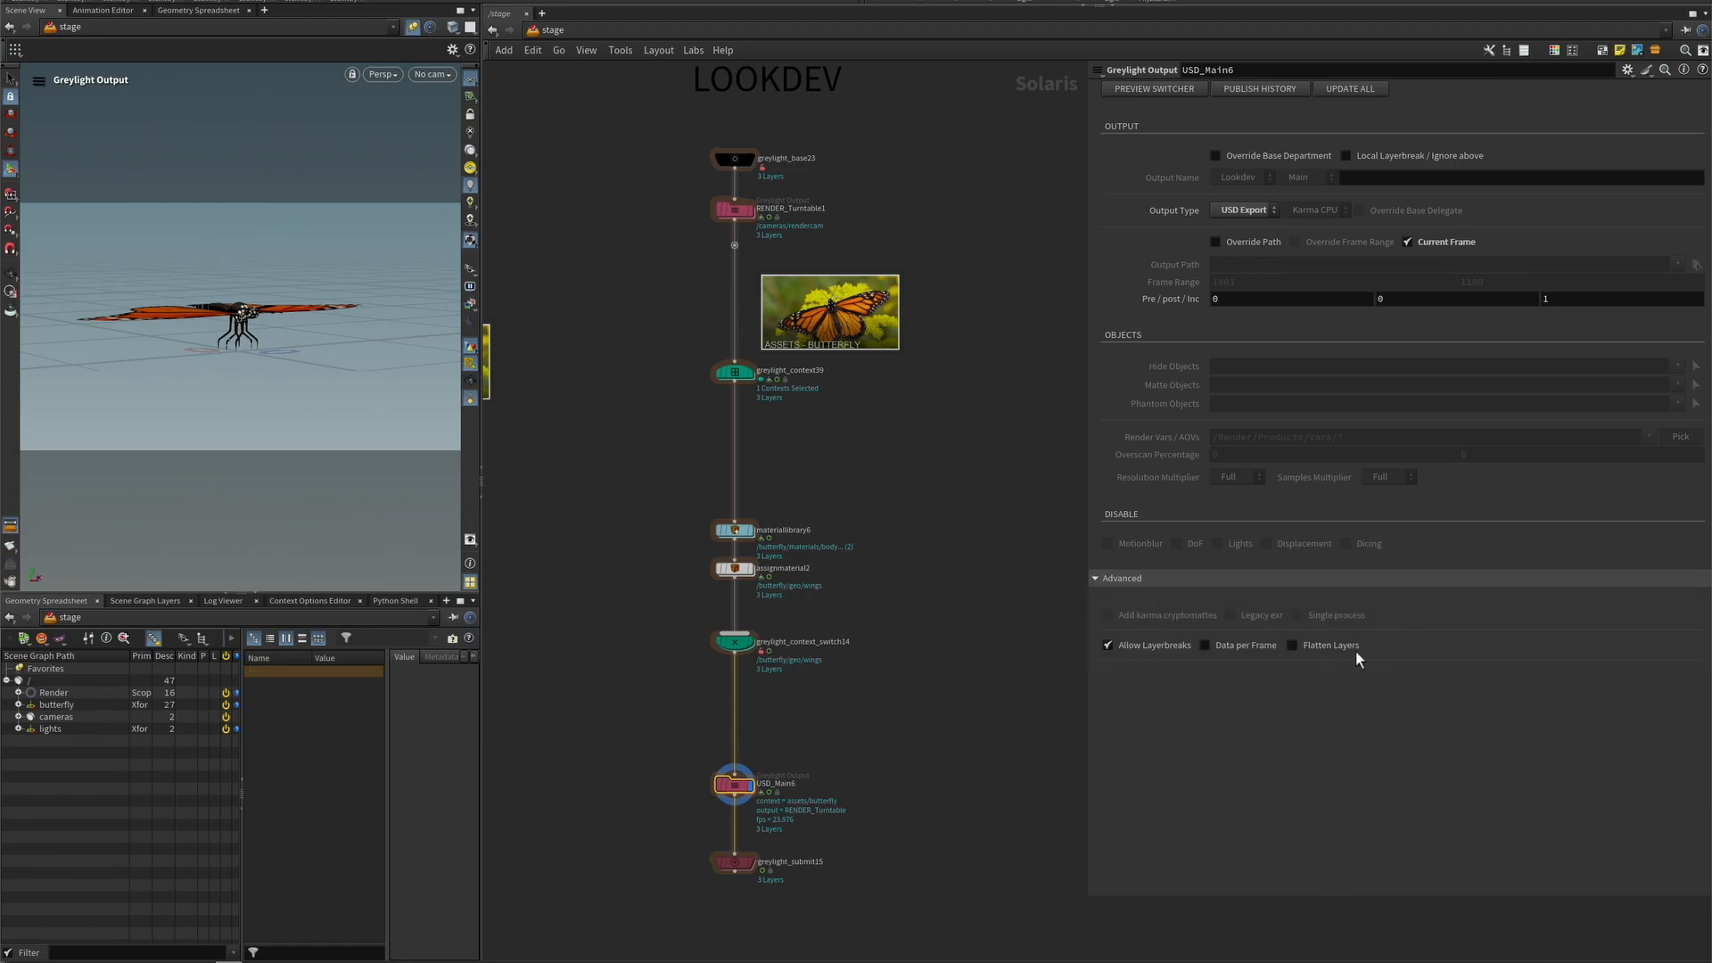
pyautogui.click(1100, 580)
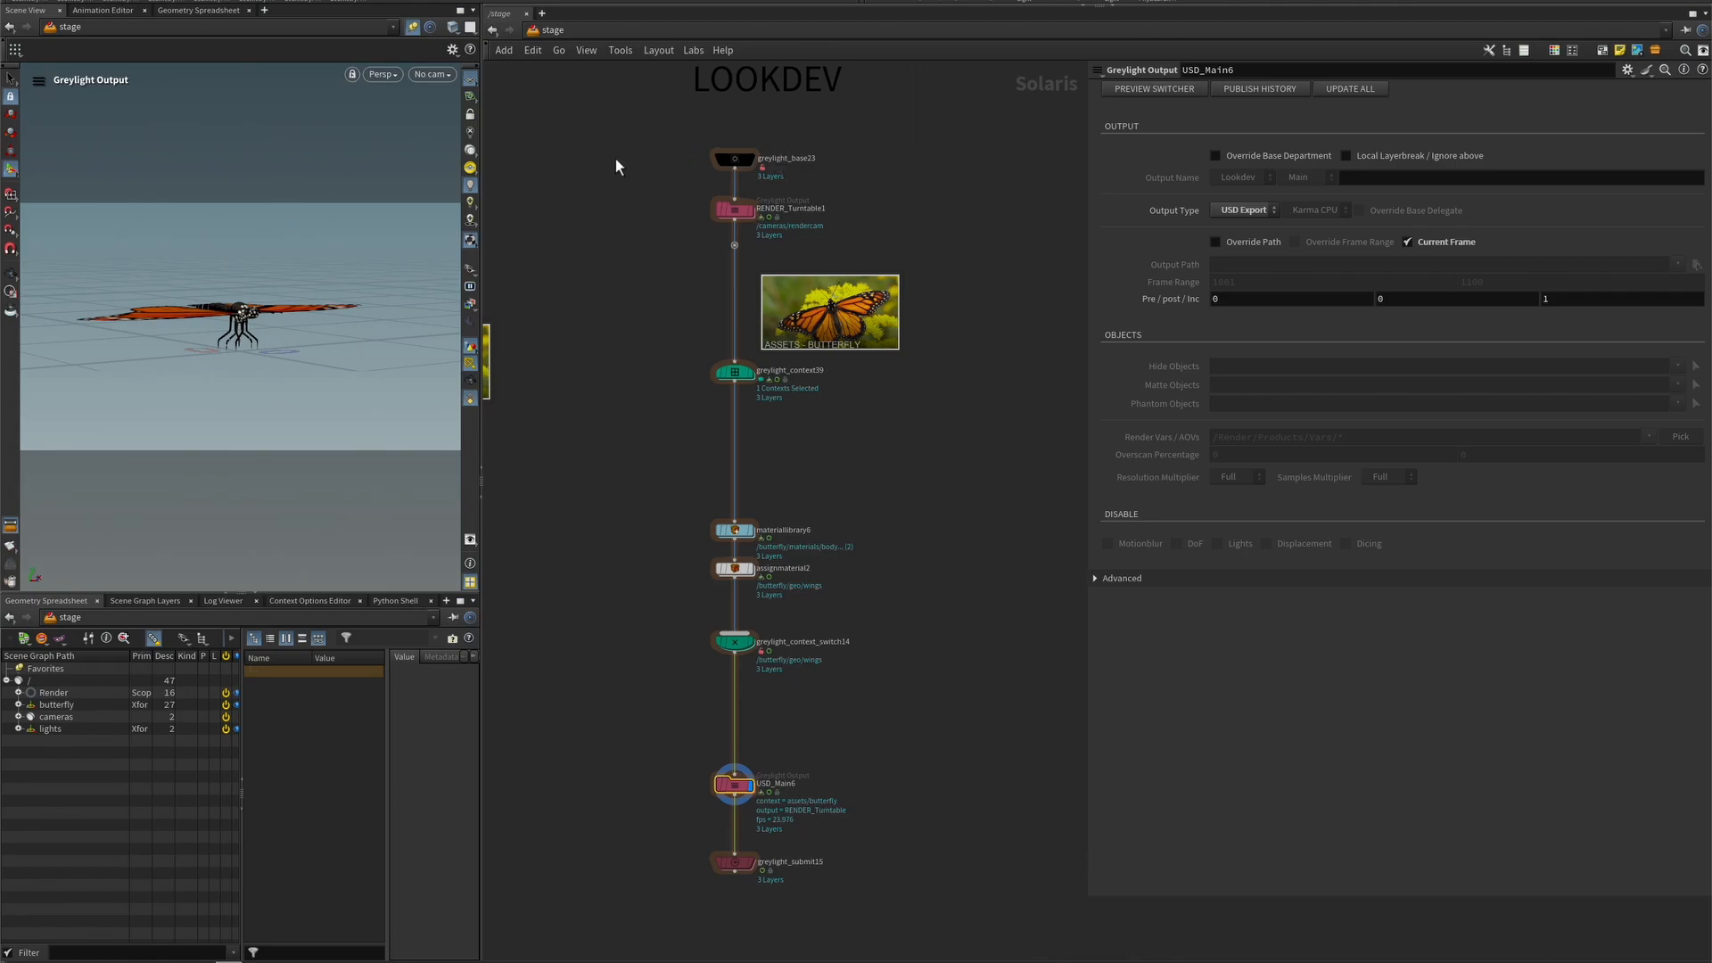
# - Enable Include loaded in exports on greylight_base23, then submit the USD_Main output again without RENDER_Turntable
pyautogui.click(737, 163)
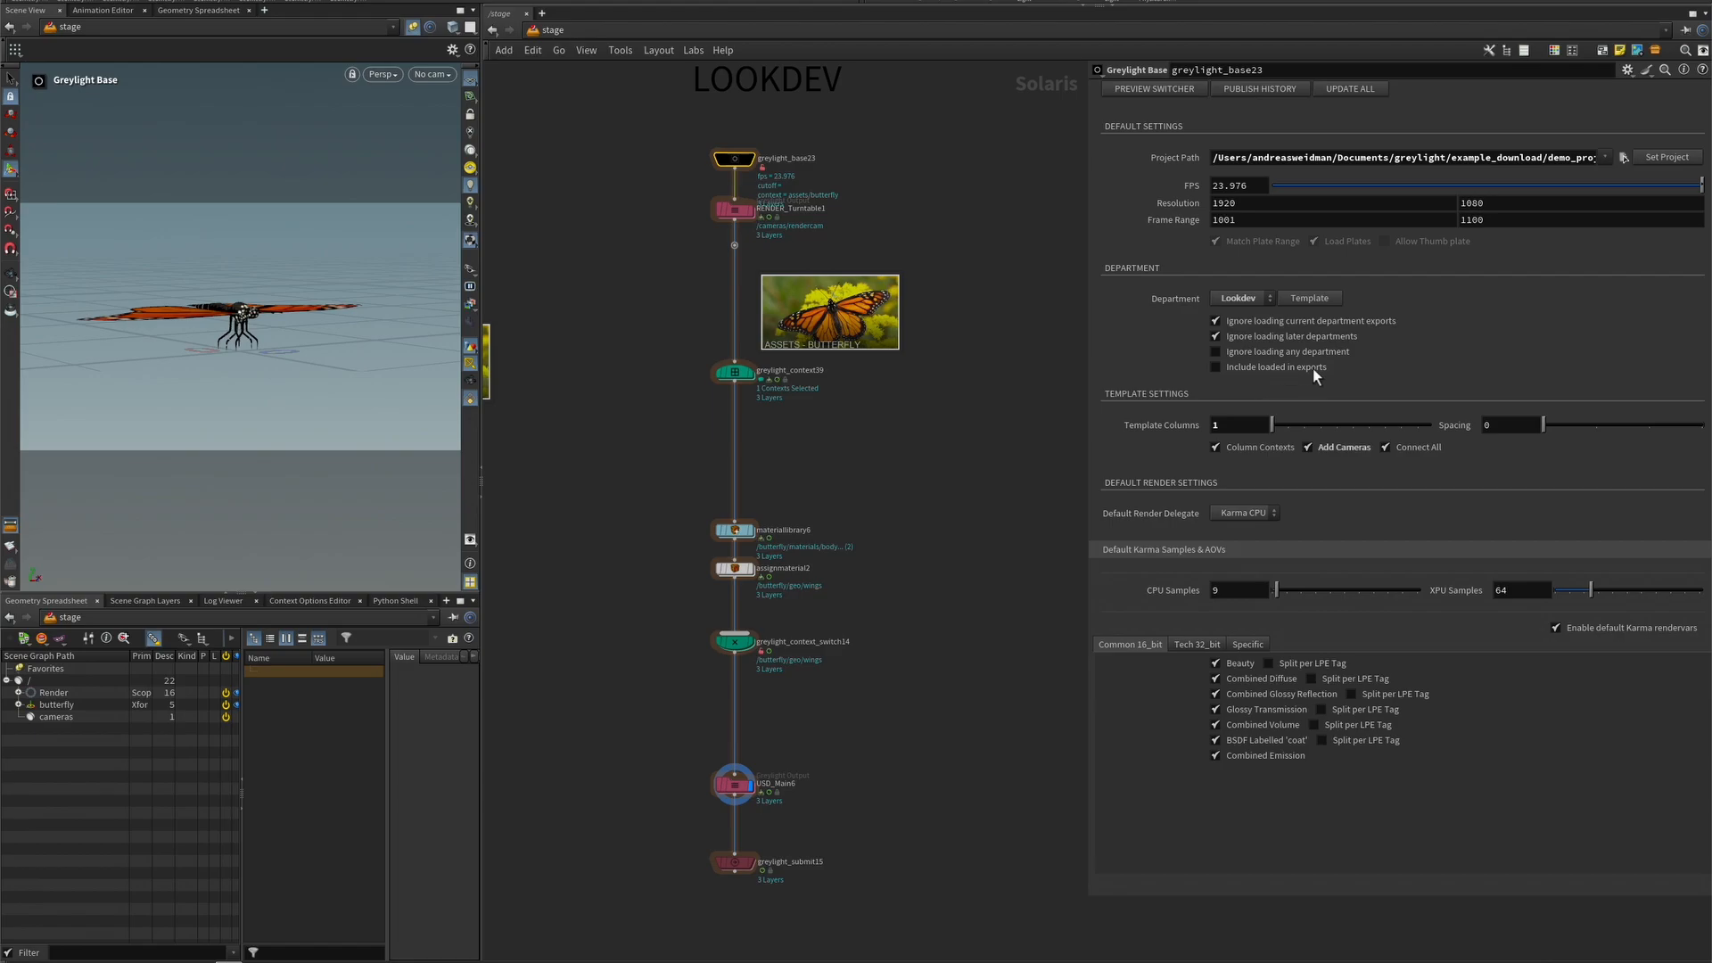
pyautogui.click(1217, 367)
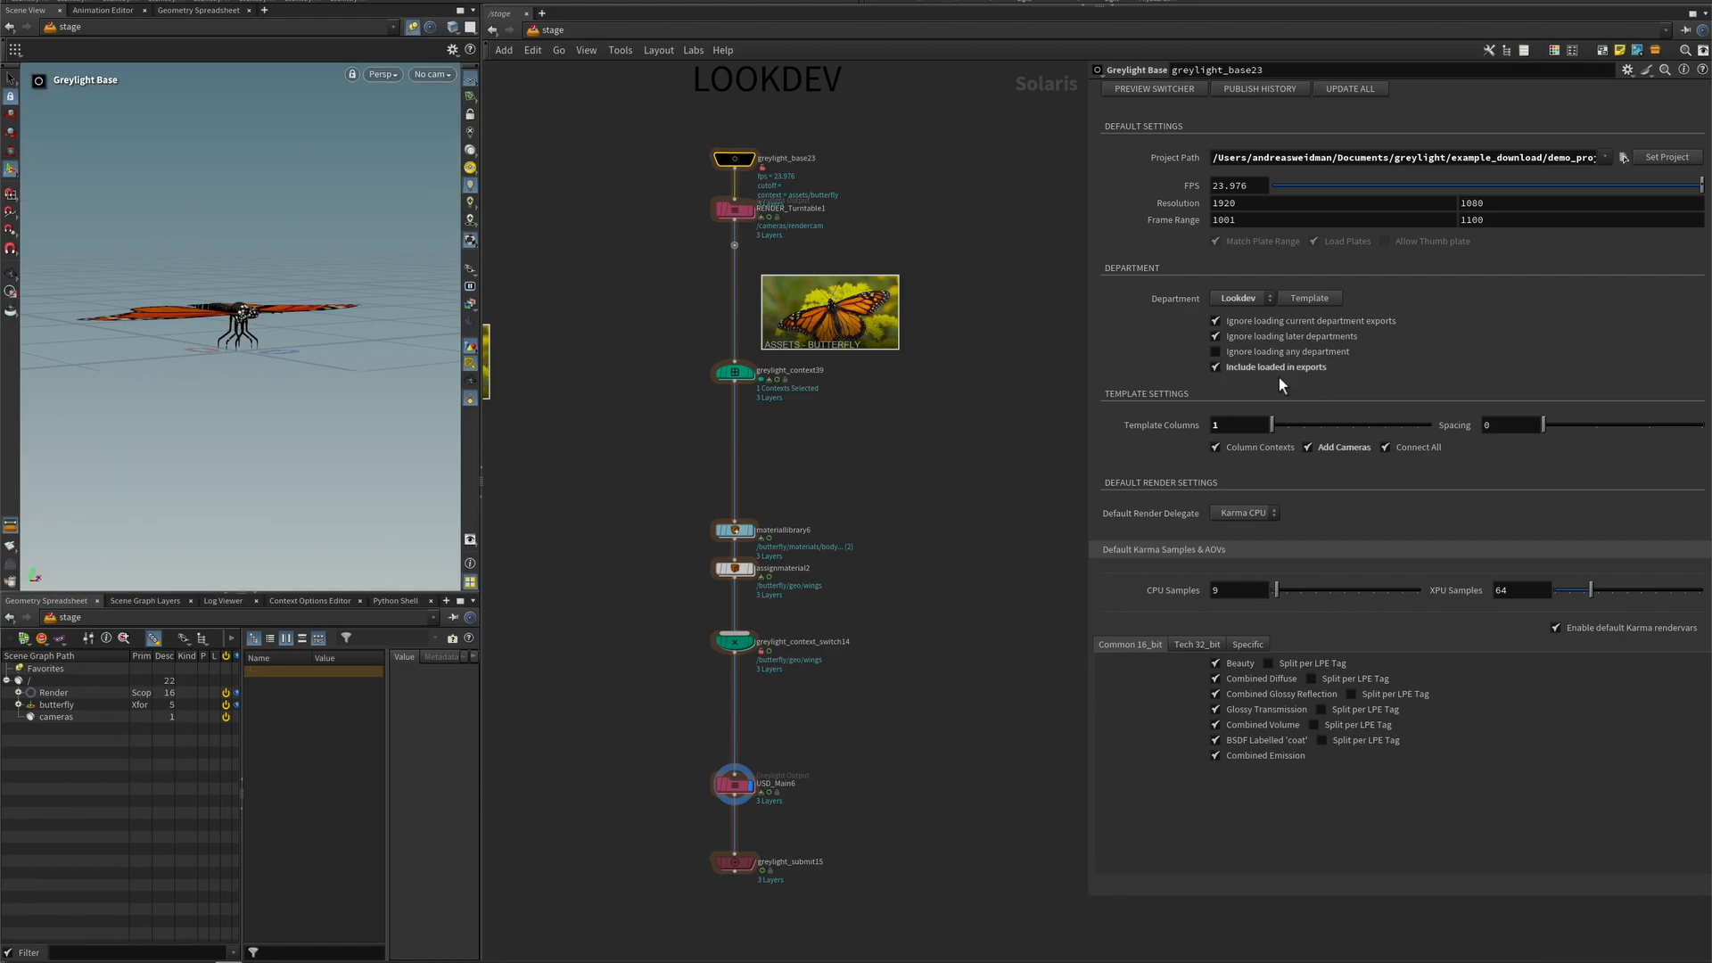
pyautogui.click(738, 863)
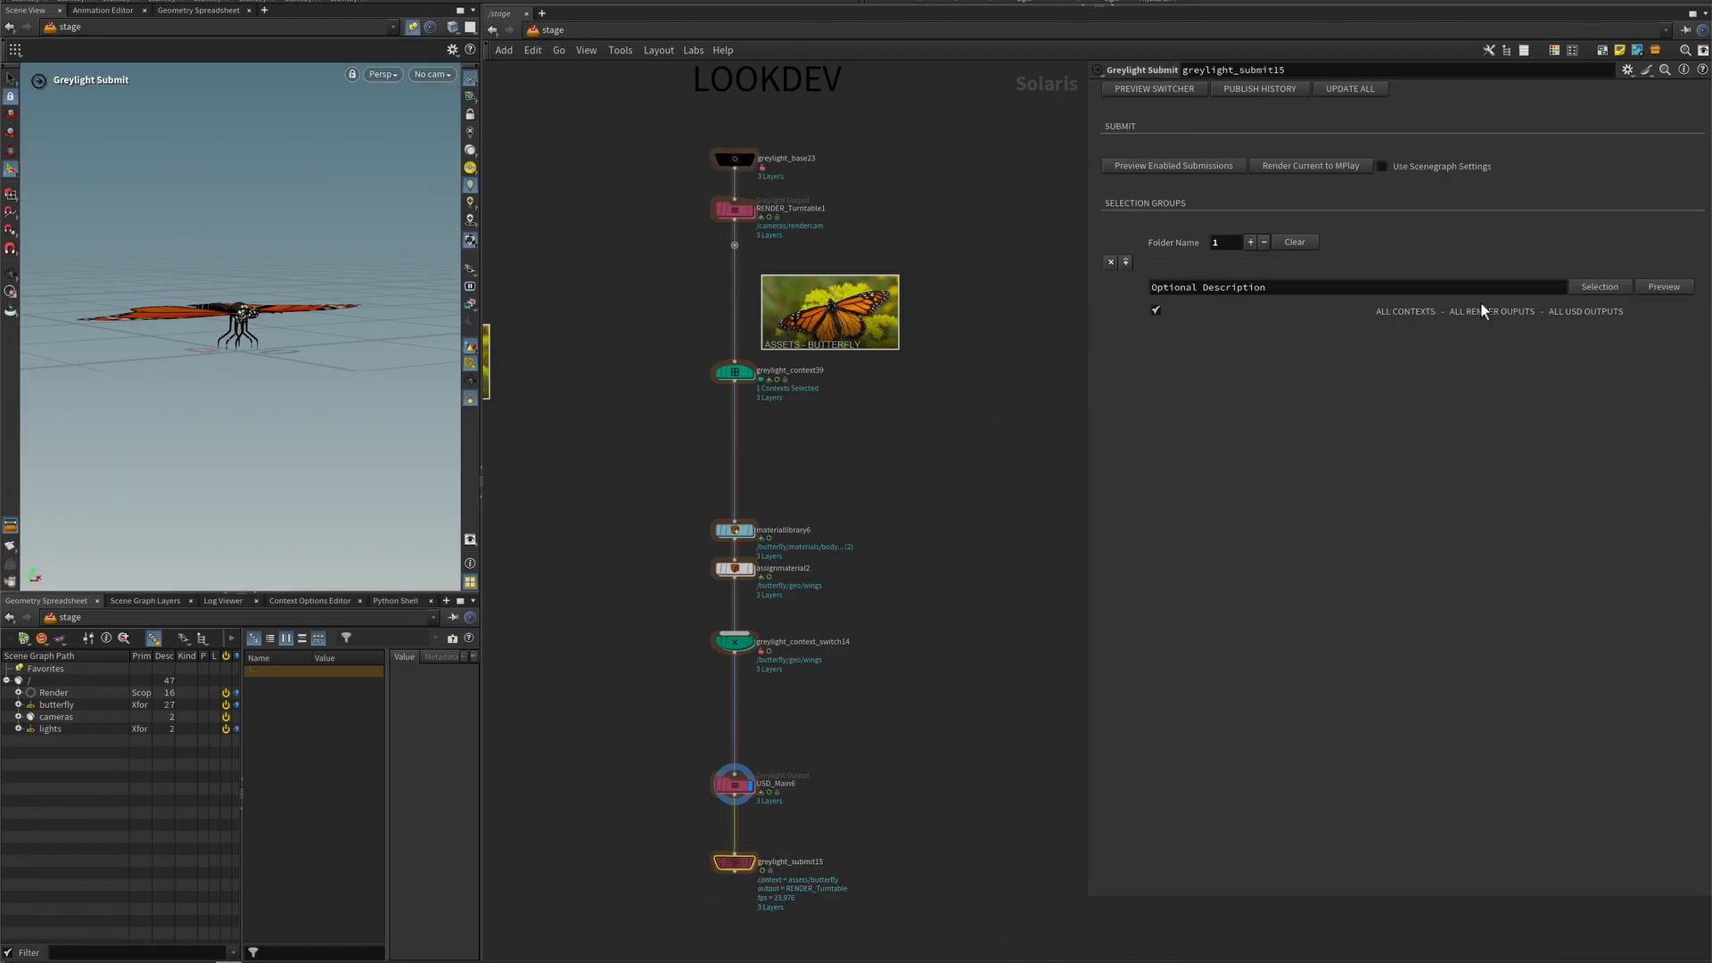
pyautogui.click(1684, 286)
pyautogui.click(1134, 375)
pyautogui.click(1173, 565)
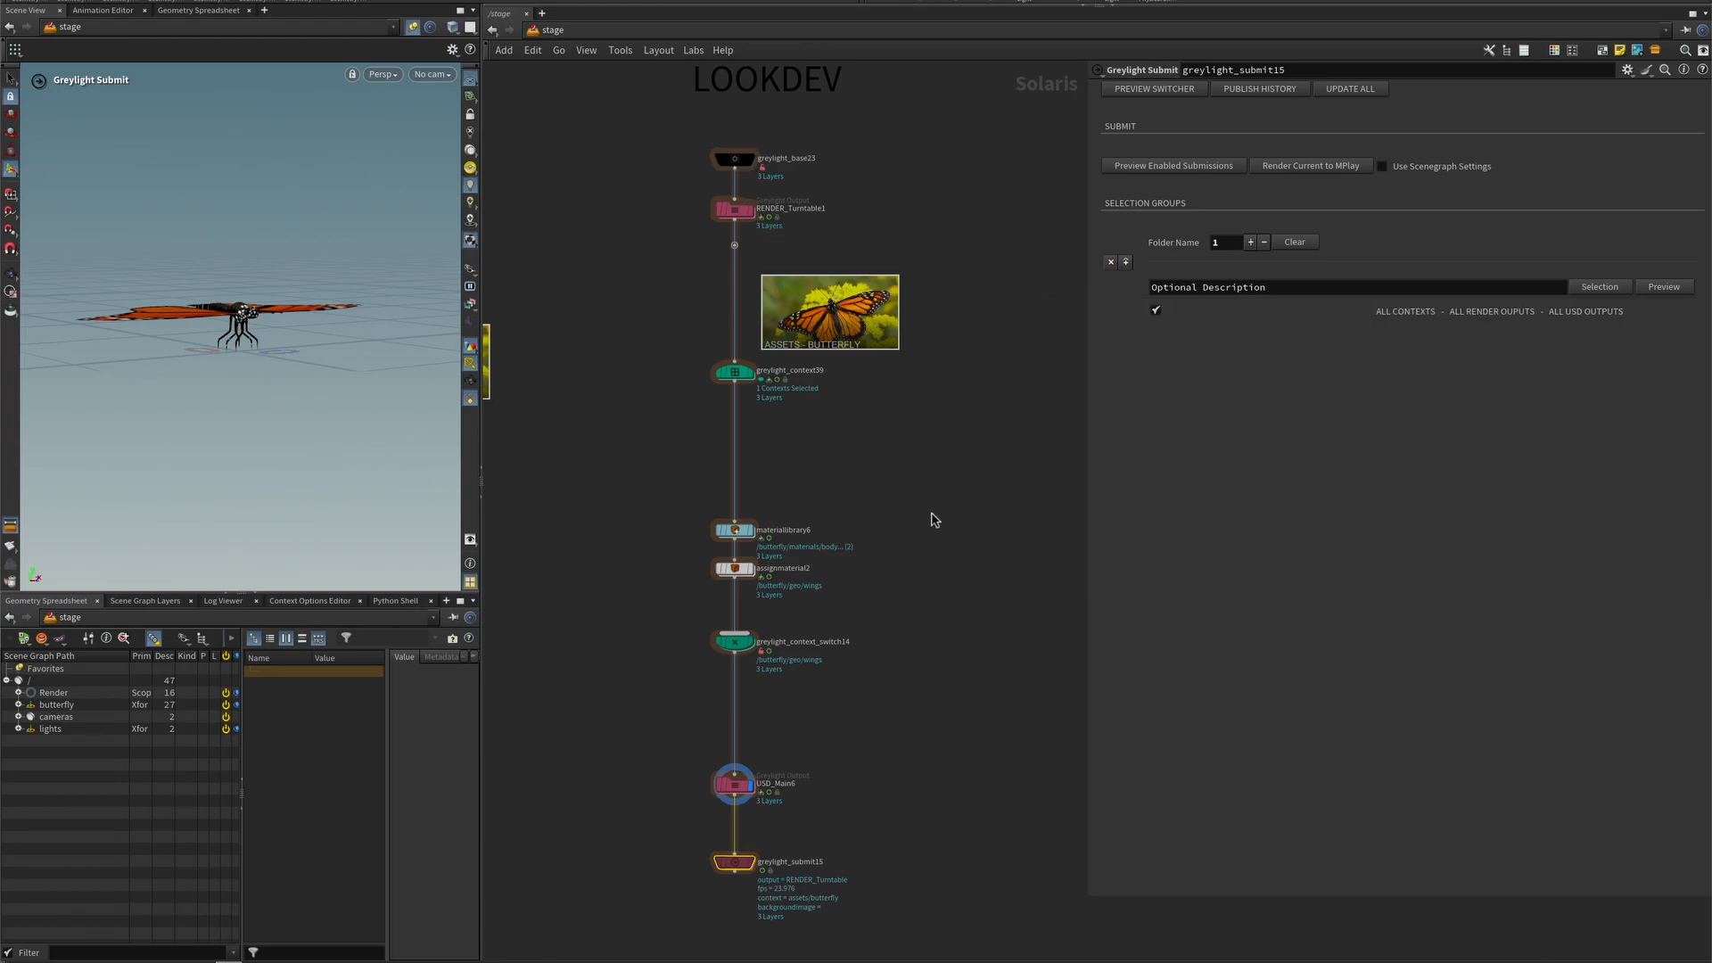
# - Paste the published butterfly/lookdev/main/usd/v002 as a sublayer node, display it to check its contents, then delete it
pyautogui.click(1286, 90)
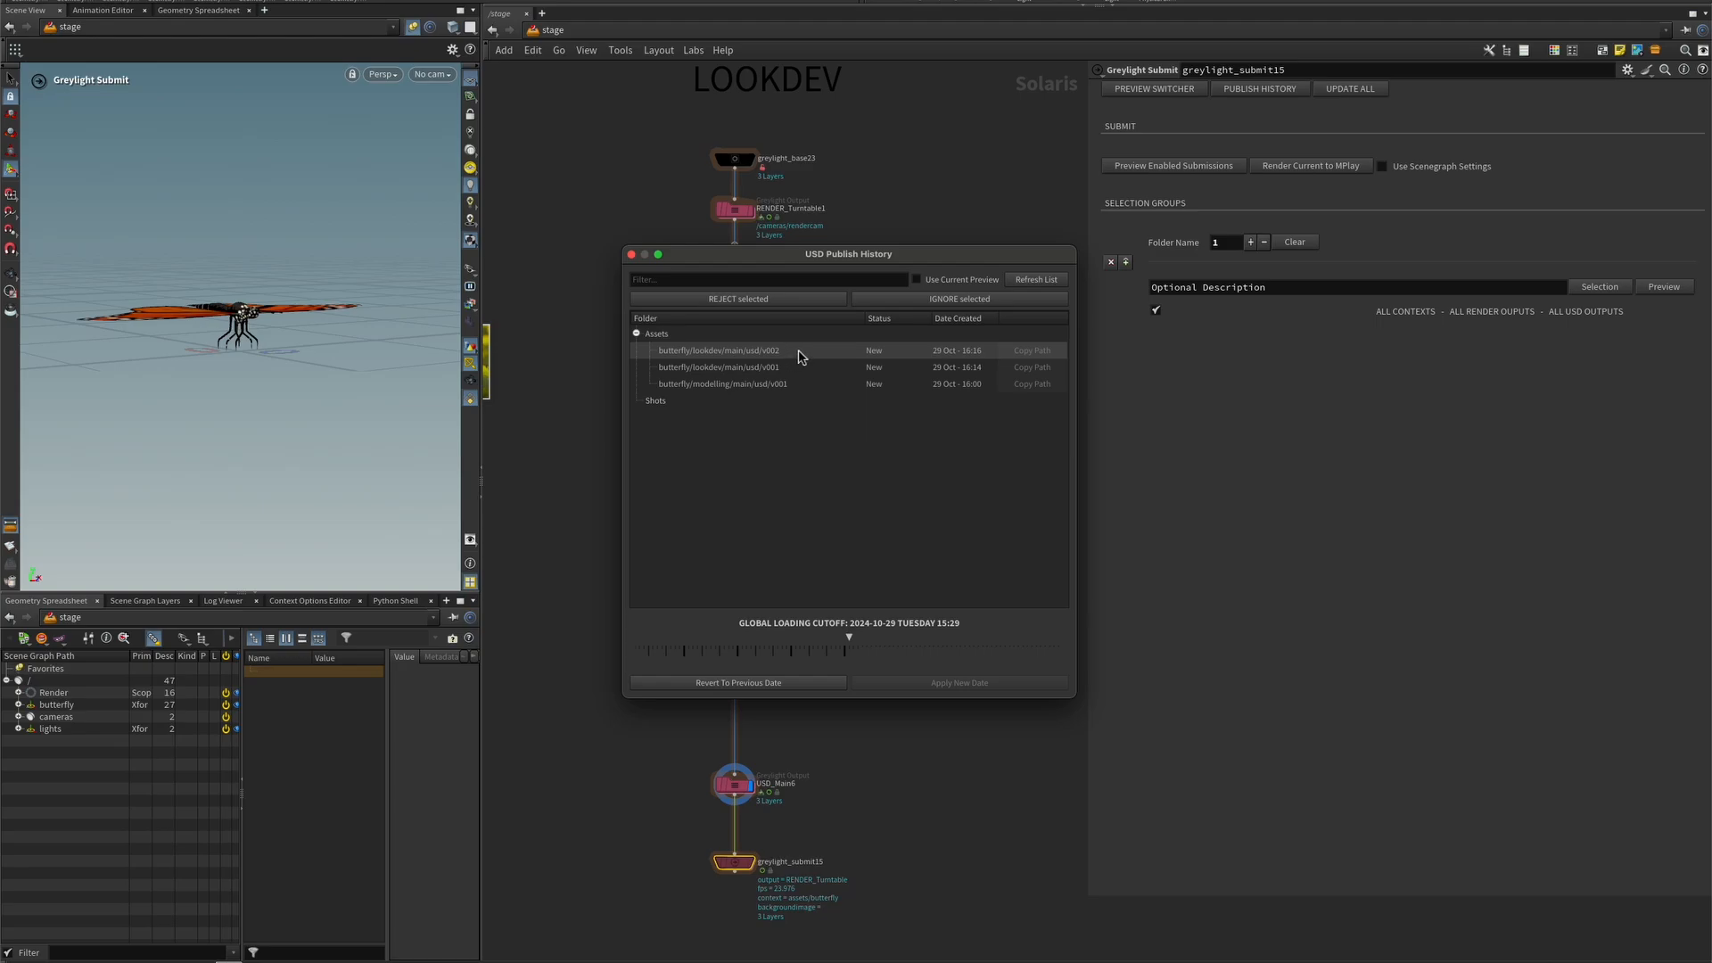
pyautogui.click(1032, 351)
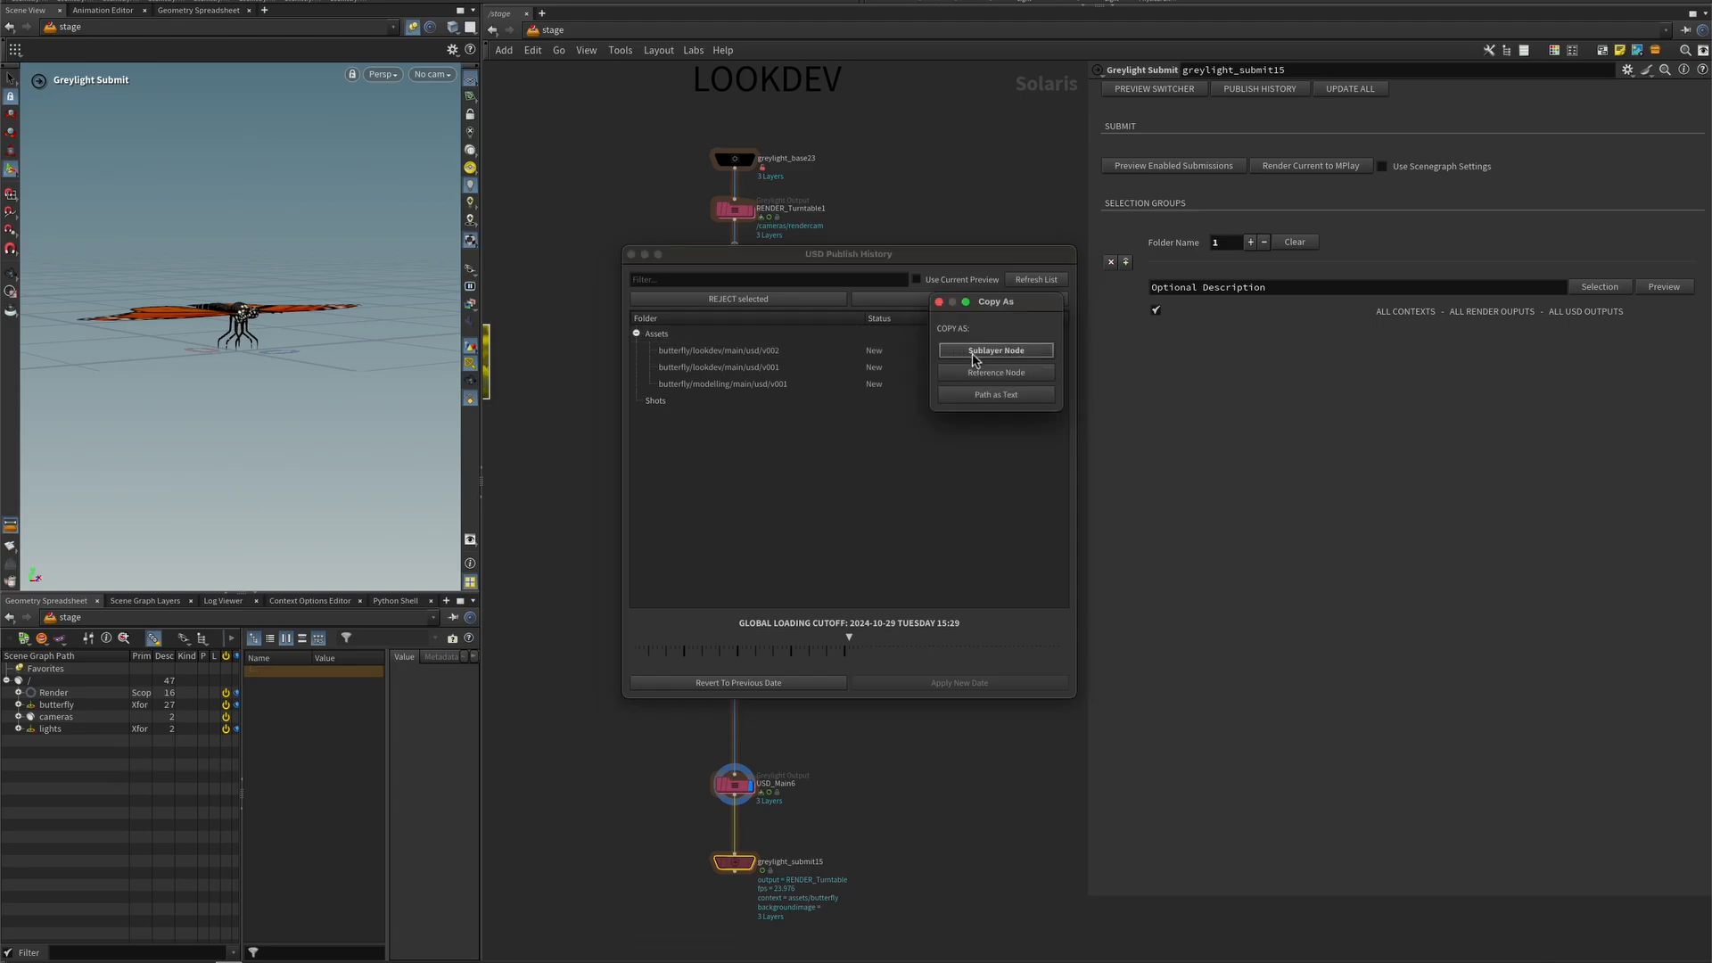
pyautogui.click(631, 254)
pyautogui.click(897, 435)
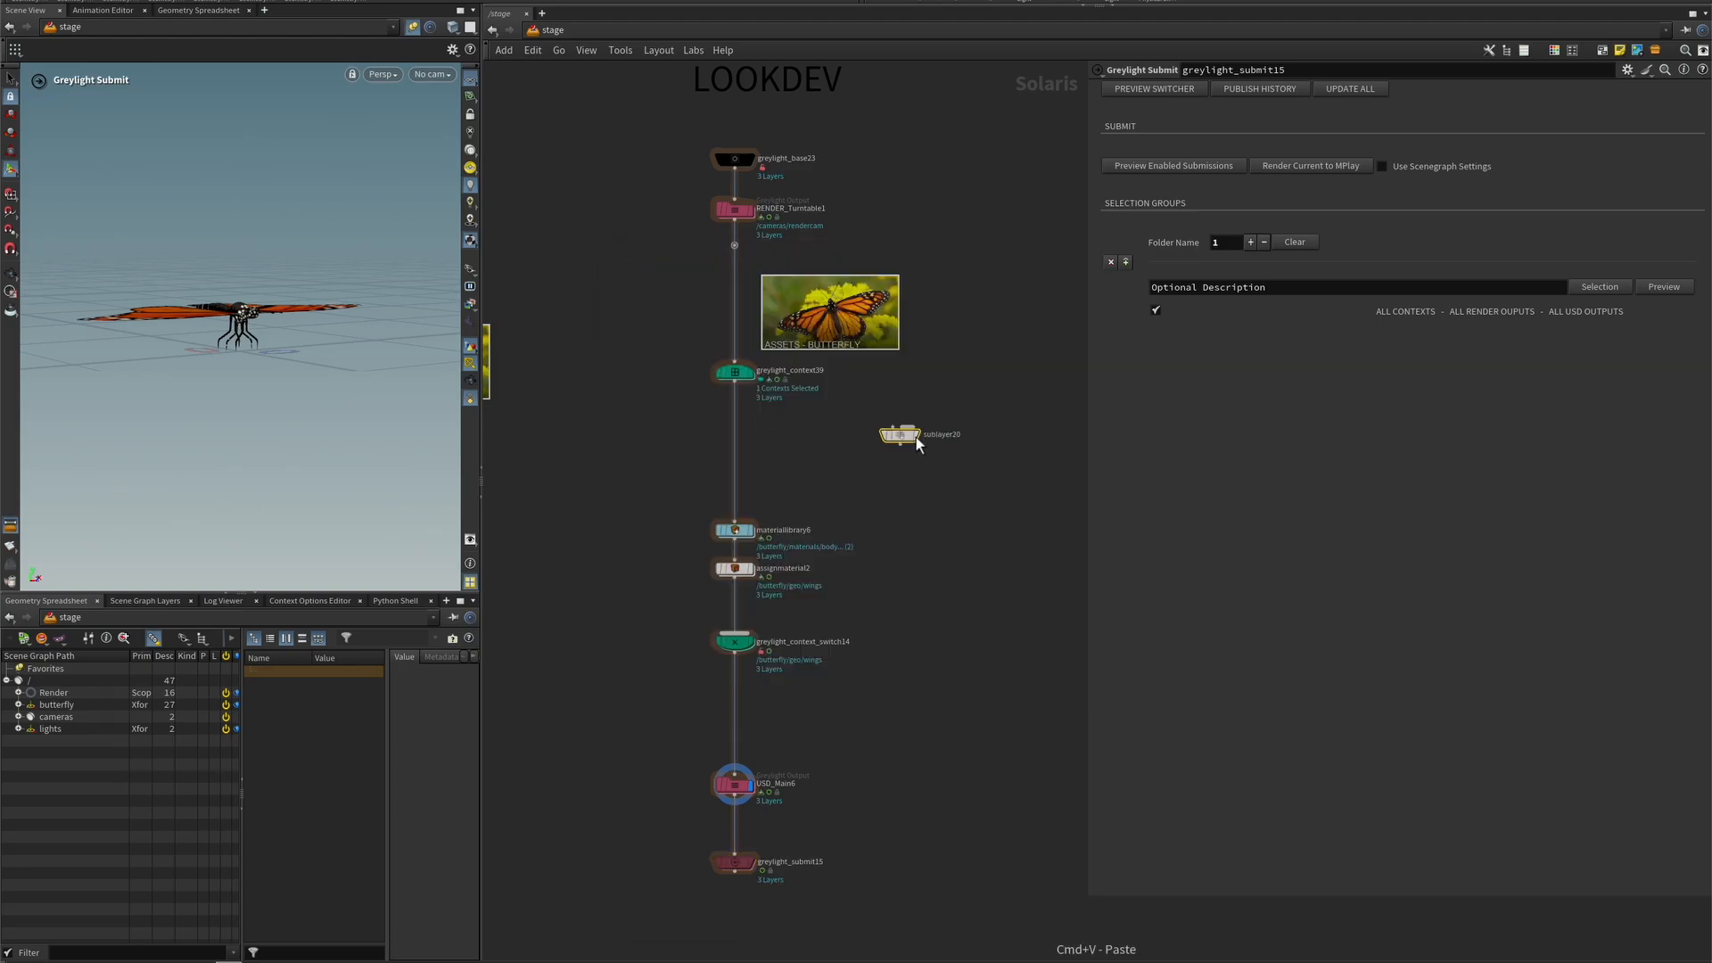
pyautogui.click(919, 414)
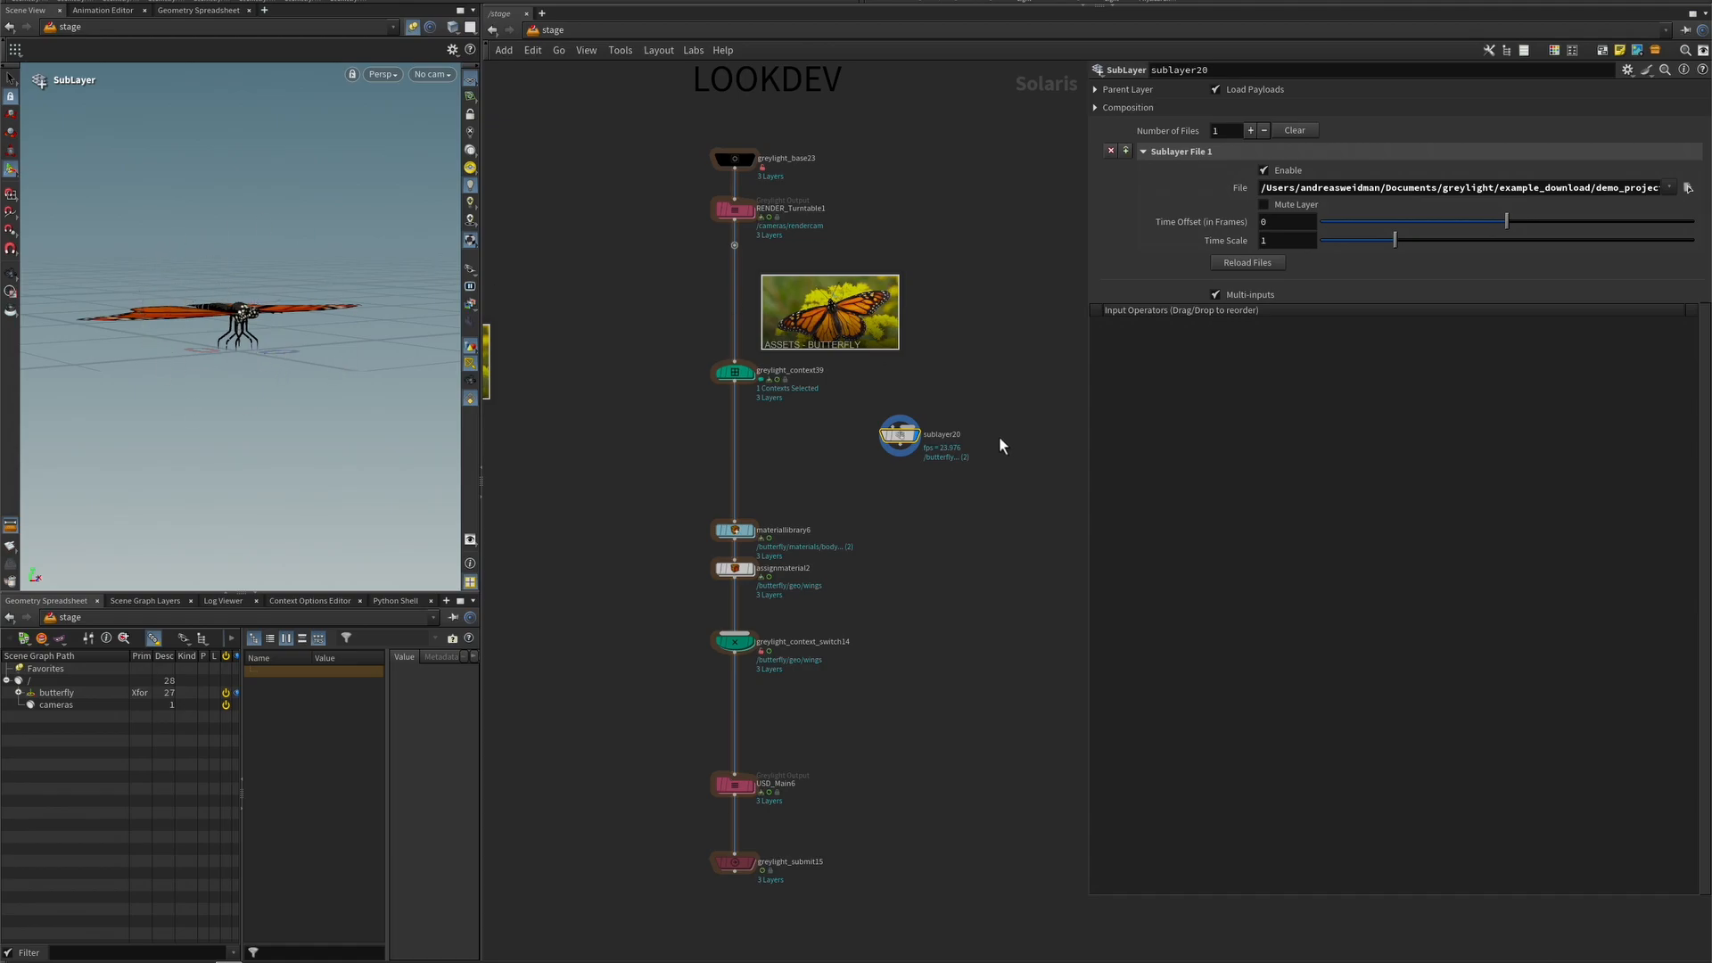
pyautogui.click(898, 435)
pyautogui.press('Delete')
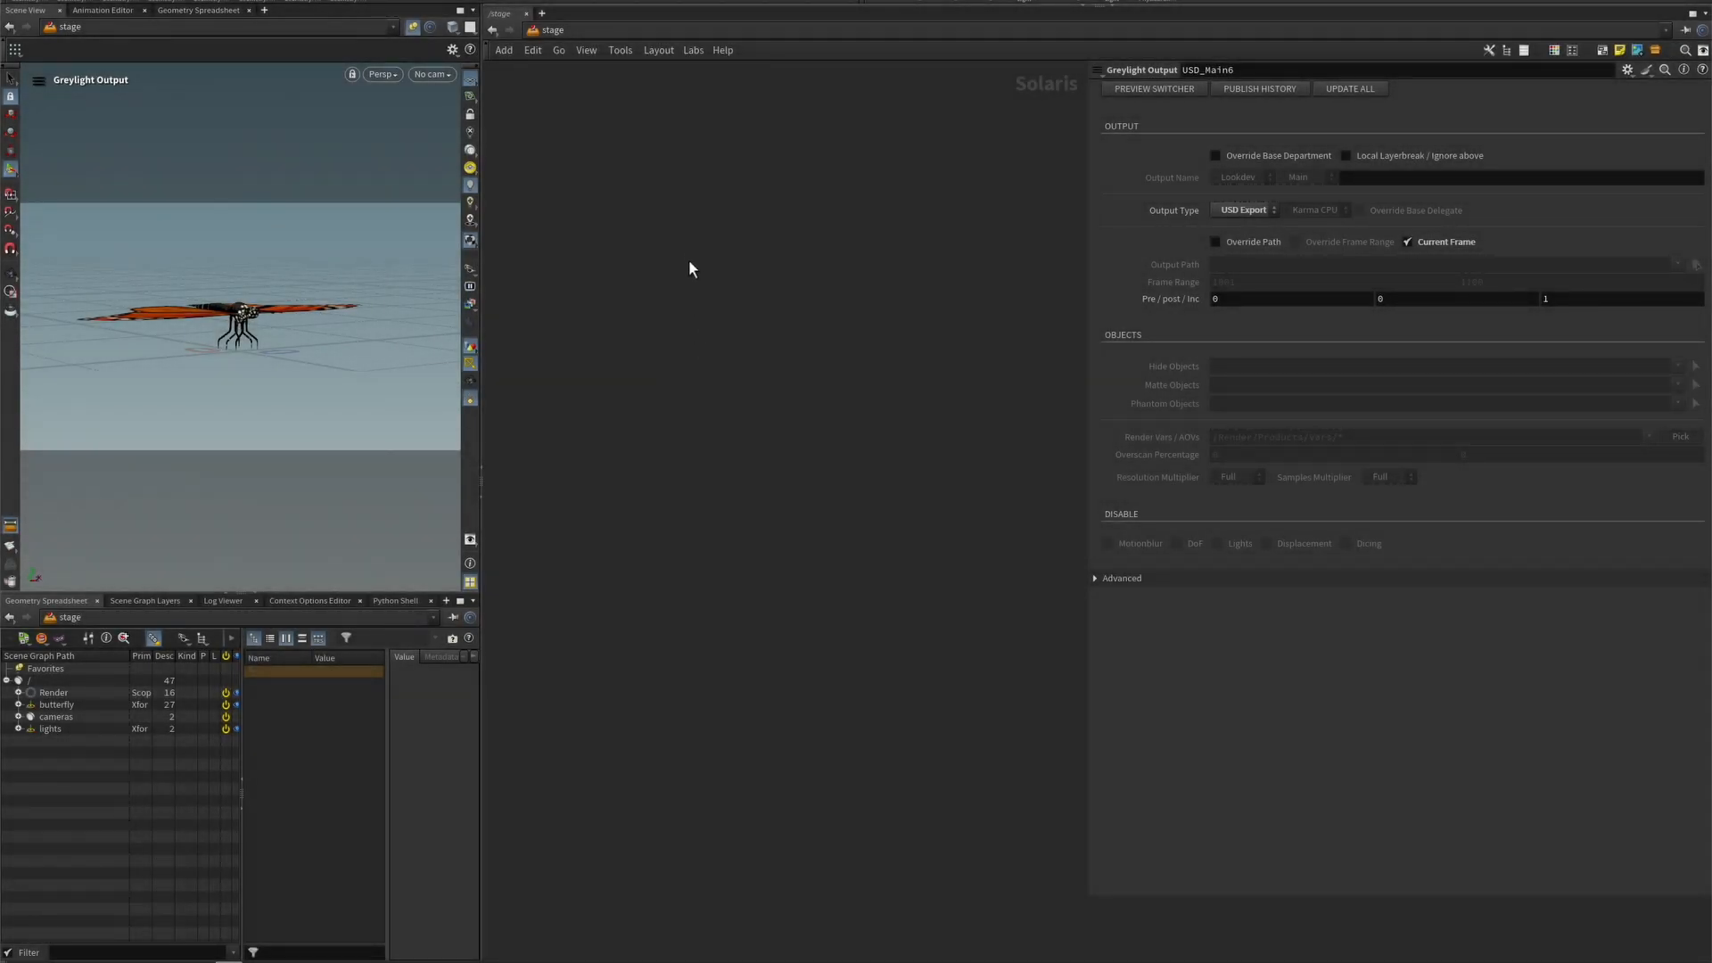
# - Add a Greylight Base node to the empty stage network
pyautogui.press('Tab')
pyautogui.write('bas')
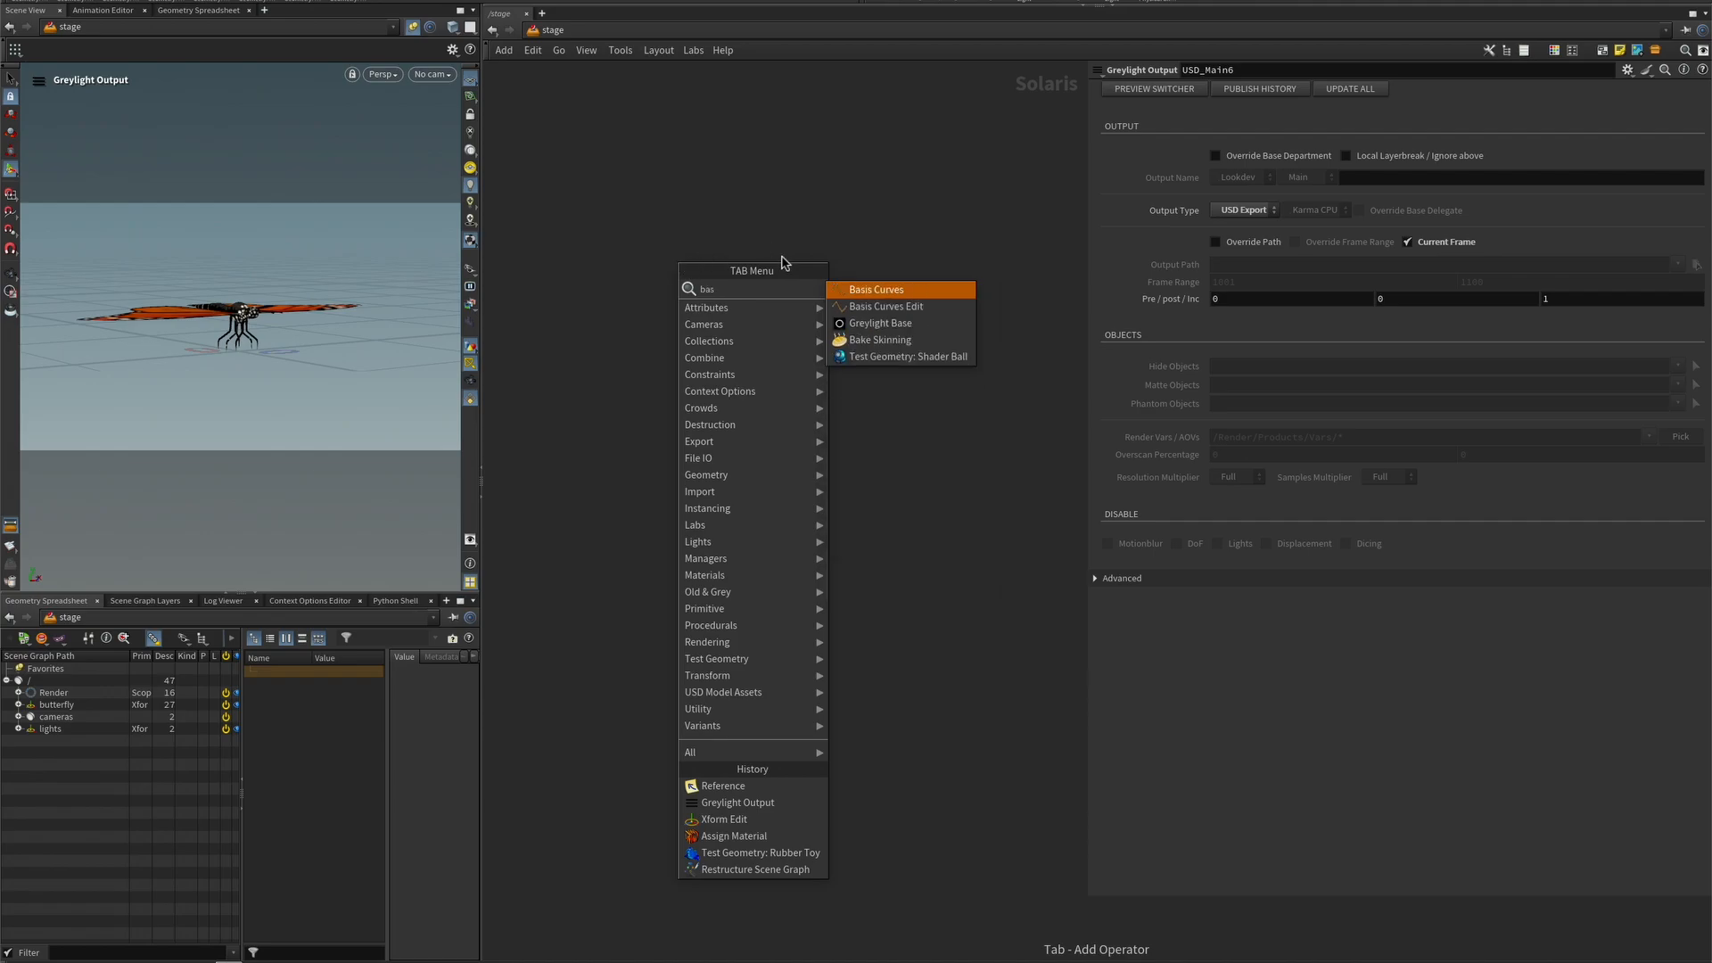
pyautogui.click(845, 323)
pyautogui.click(749, 278)
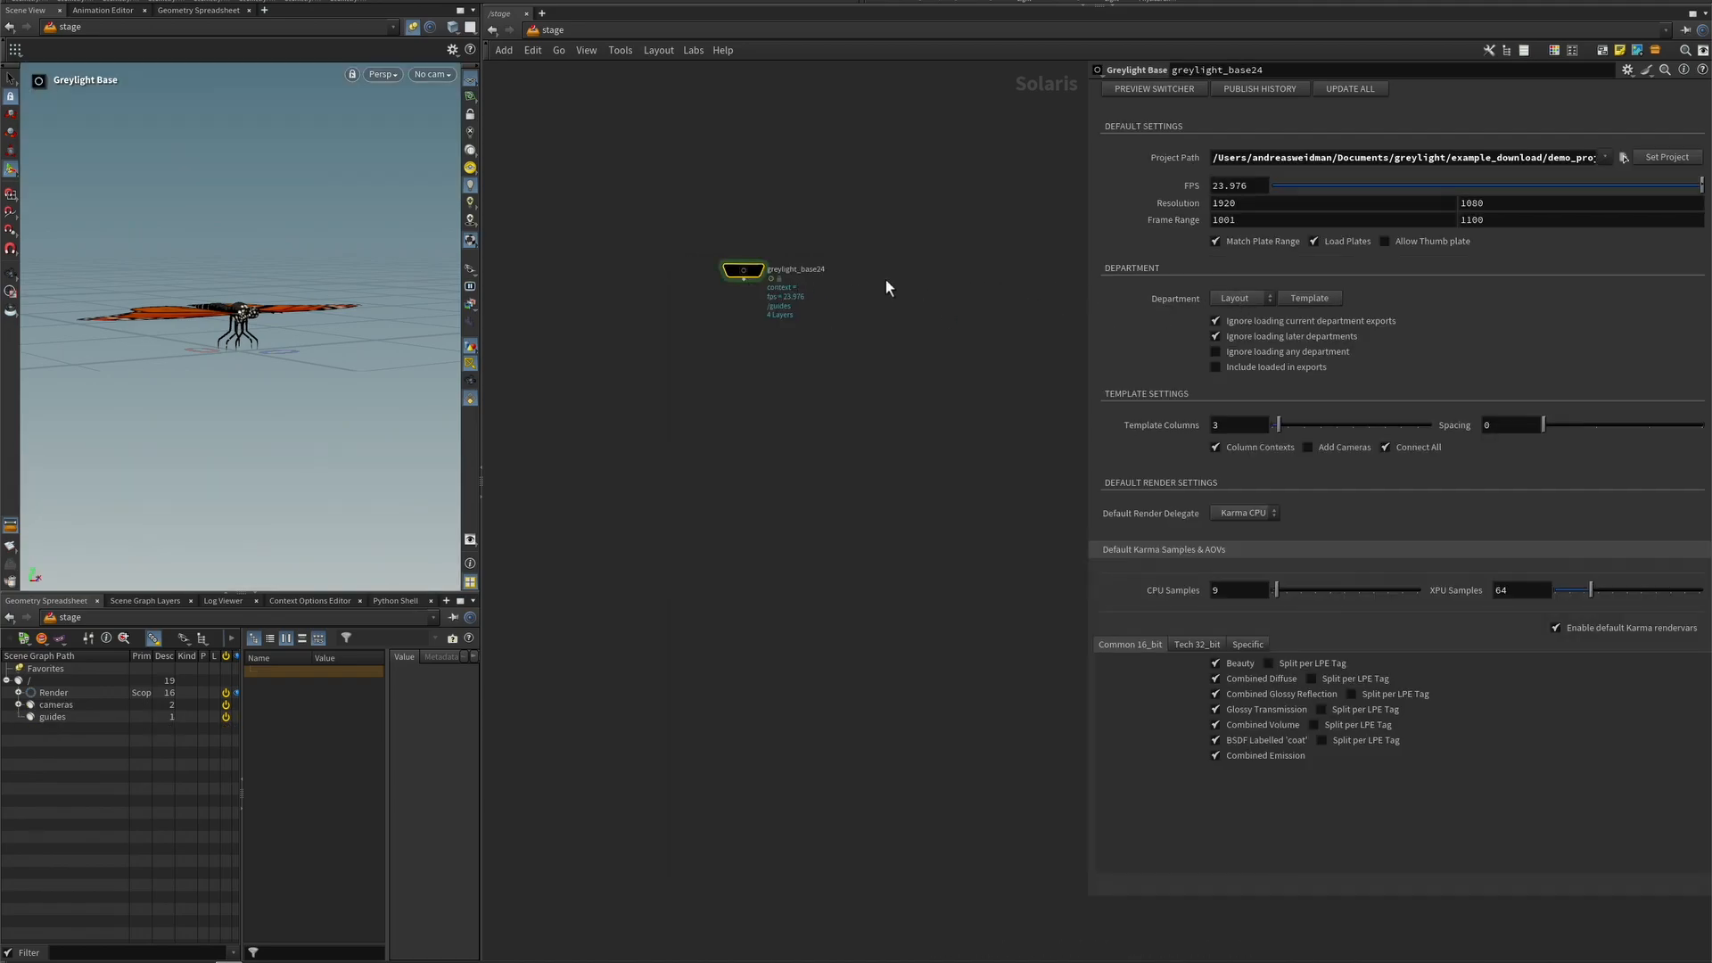
# - Set the new base node's department to Lookdev and generate its template network
pyautogui.click(1239, 298)
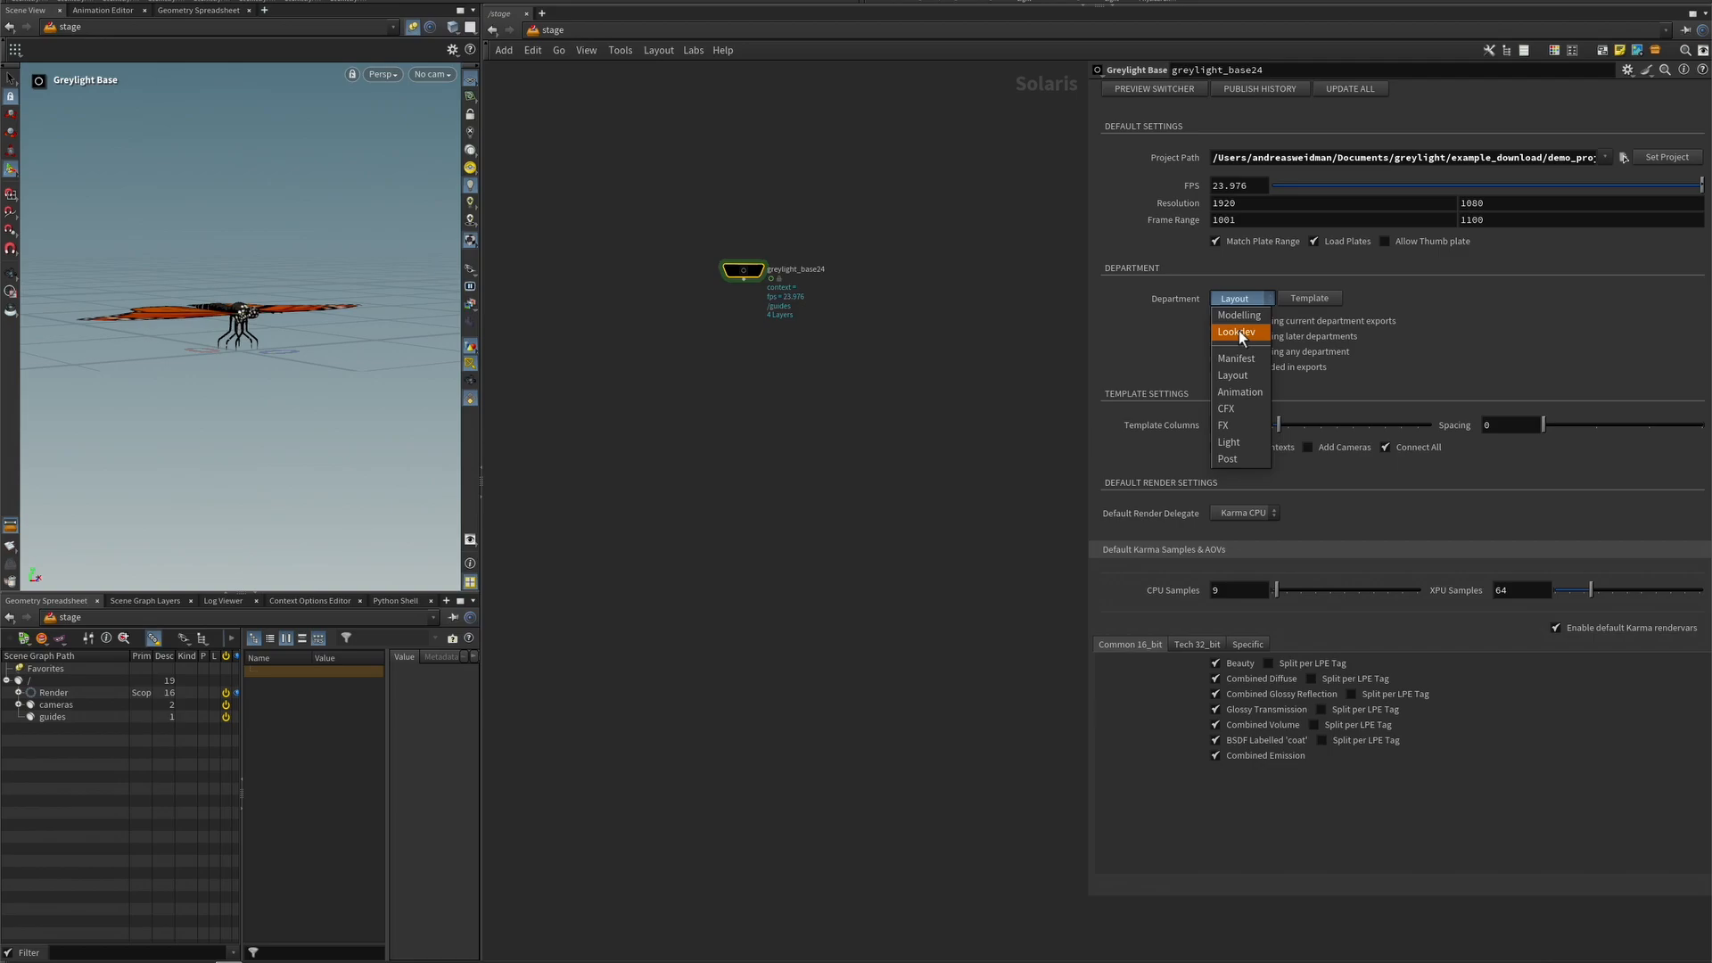
pyautogui.click(1239, 332)
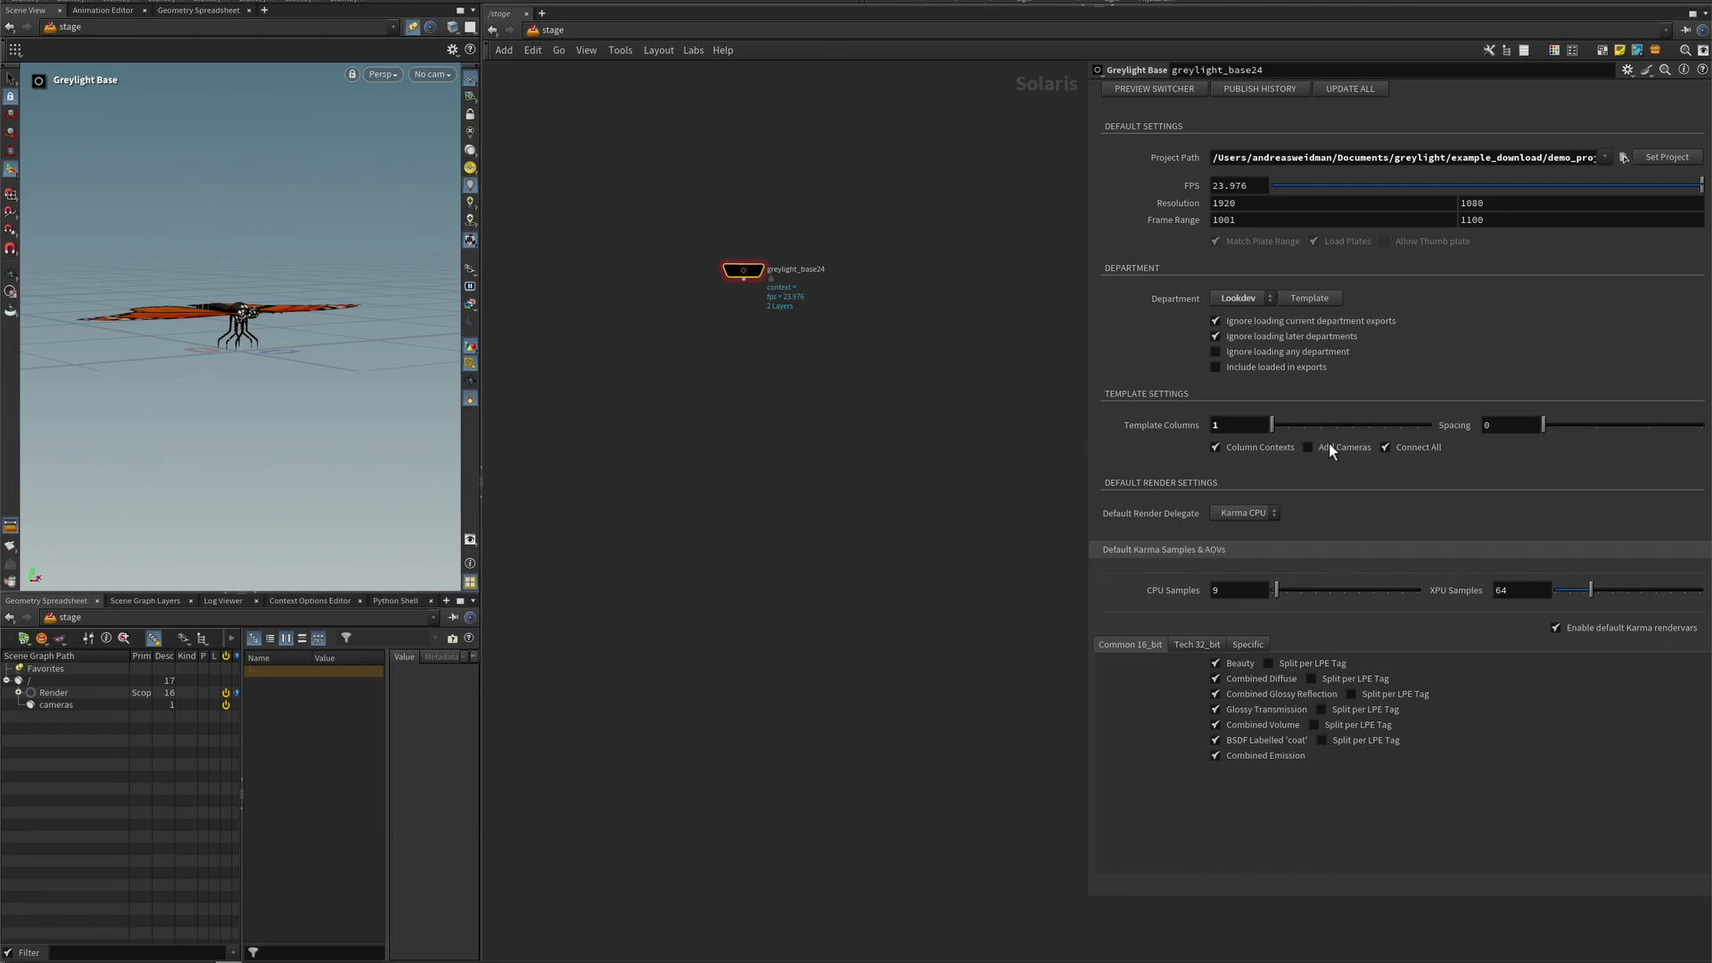
pyautogui.click(1307, 300)
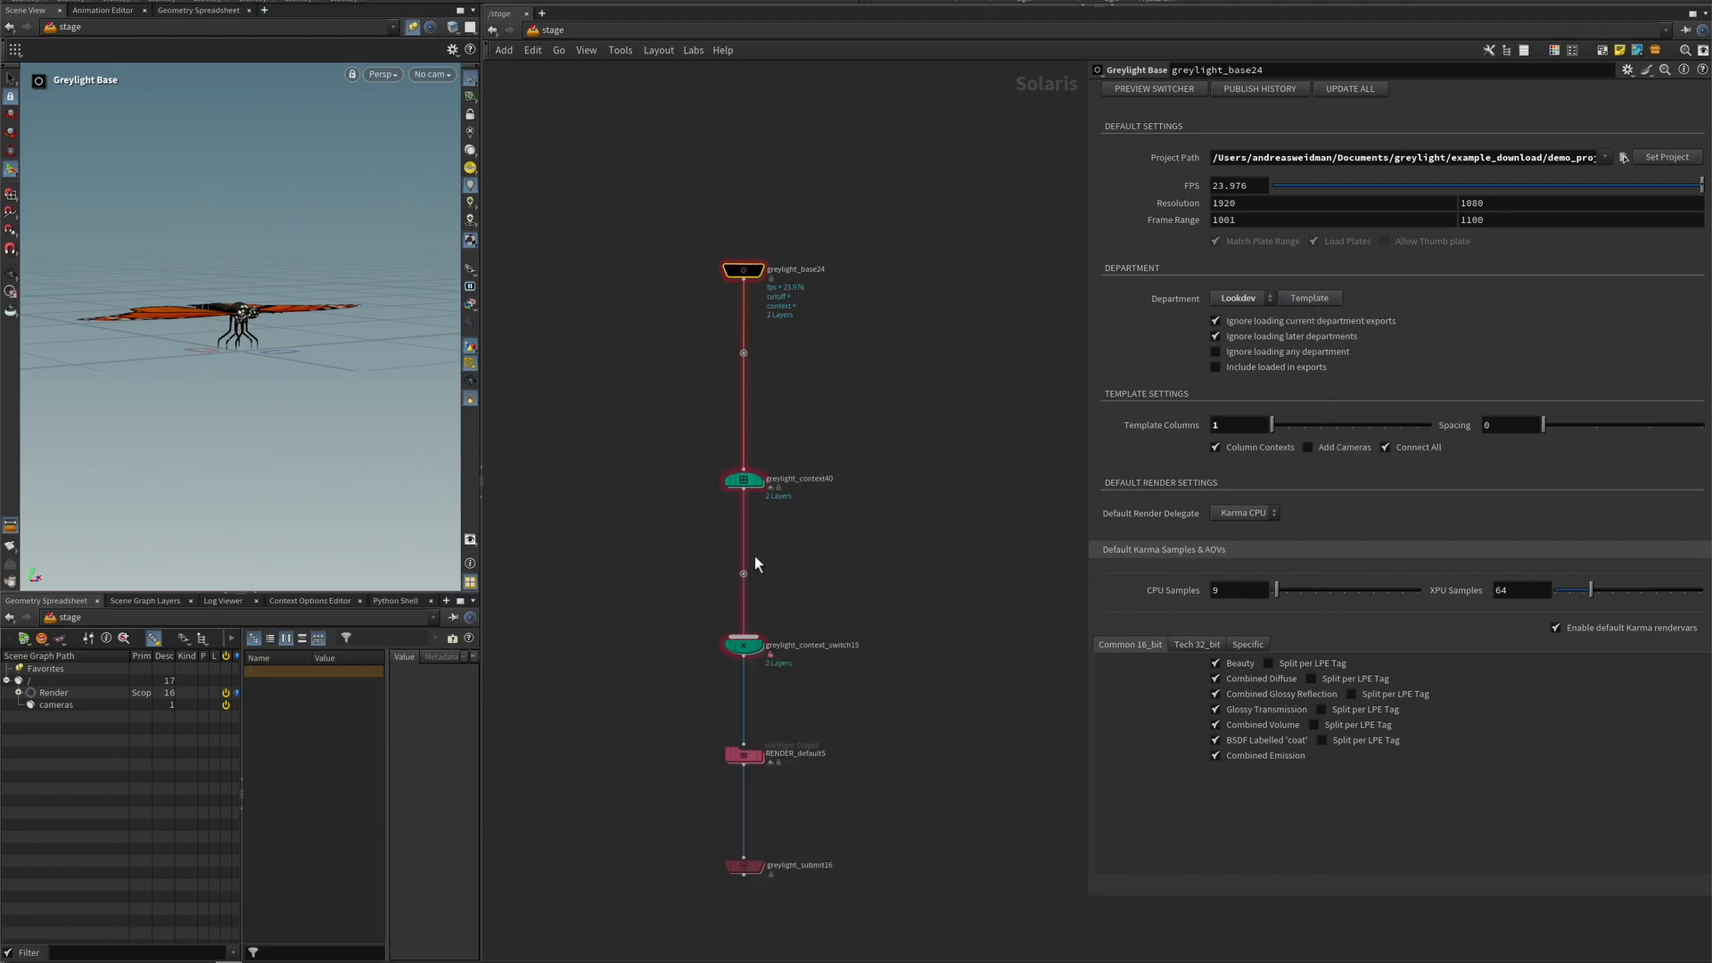
# - From the template's context node, create a new asset named boat with a rowboat image as its thumbnail
pyautogui.click(756, 477)
pyautogui.click(1107, 156)
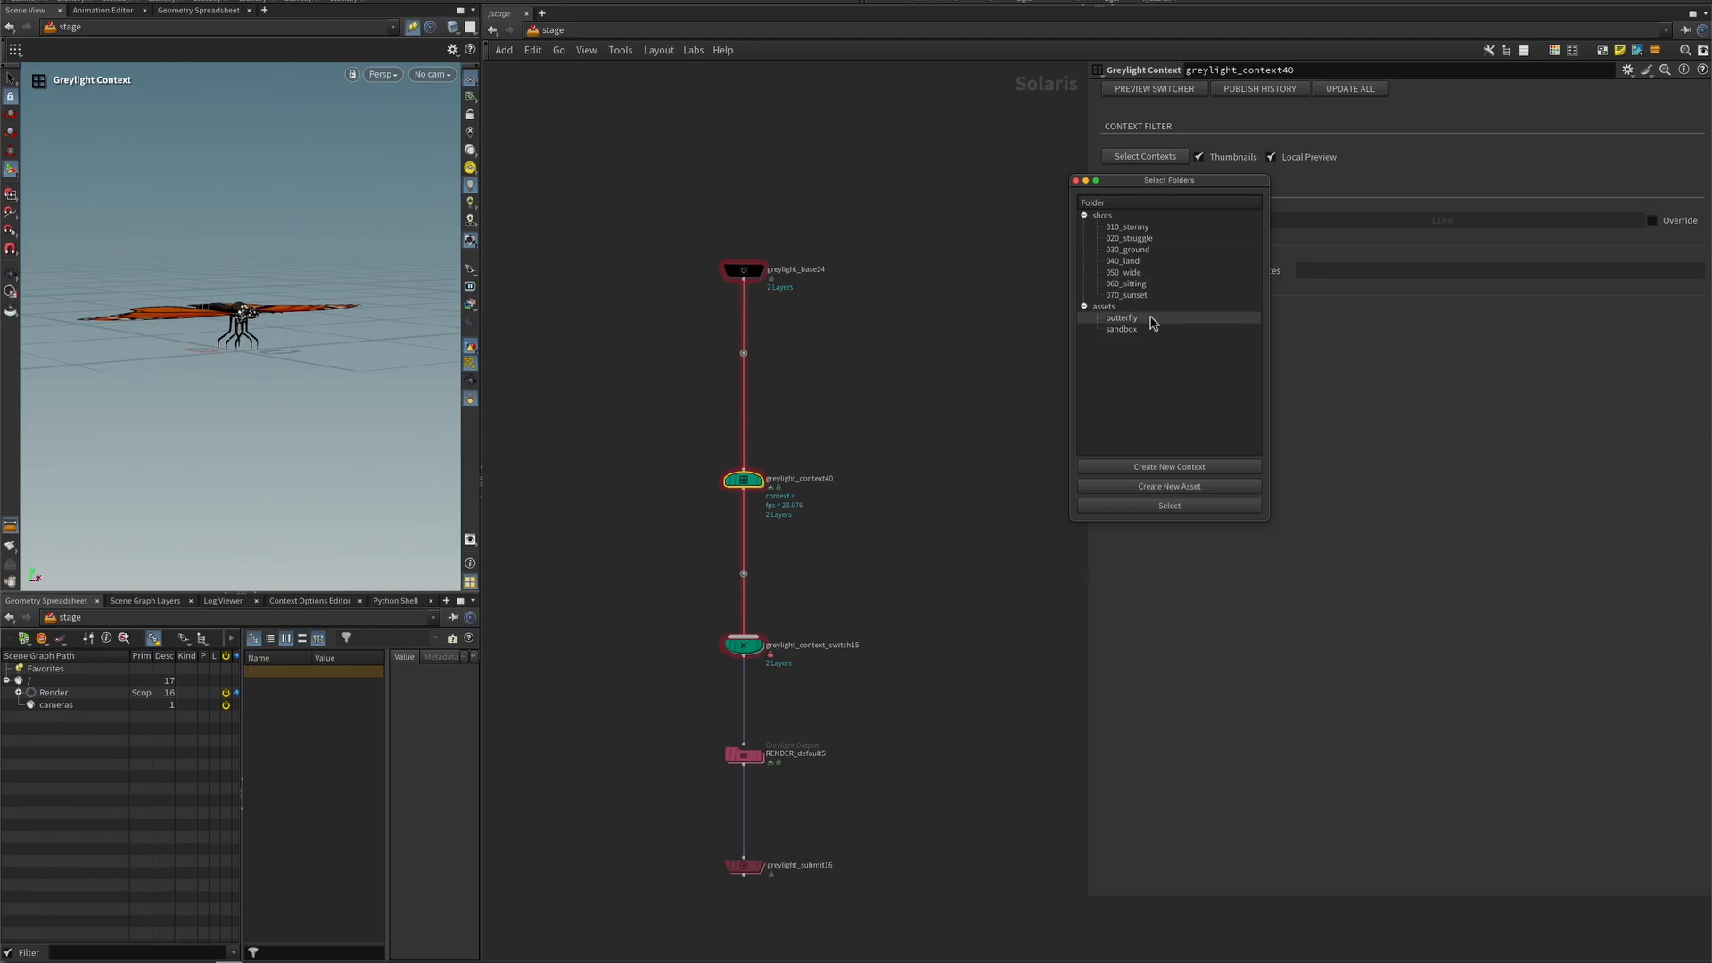
pyautogui.click(1169, 489)
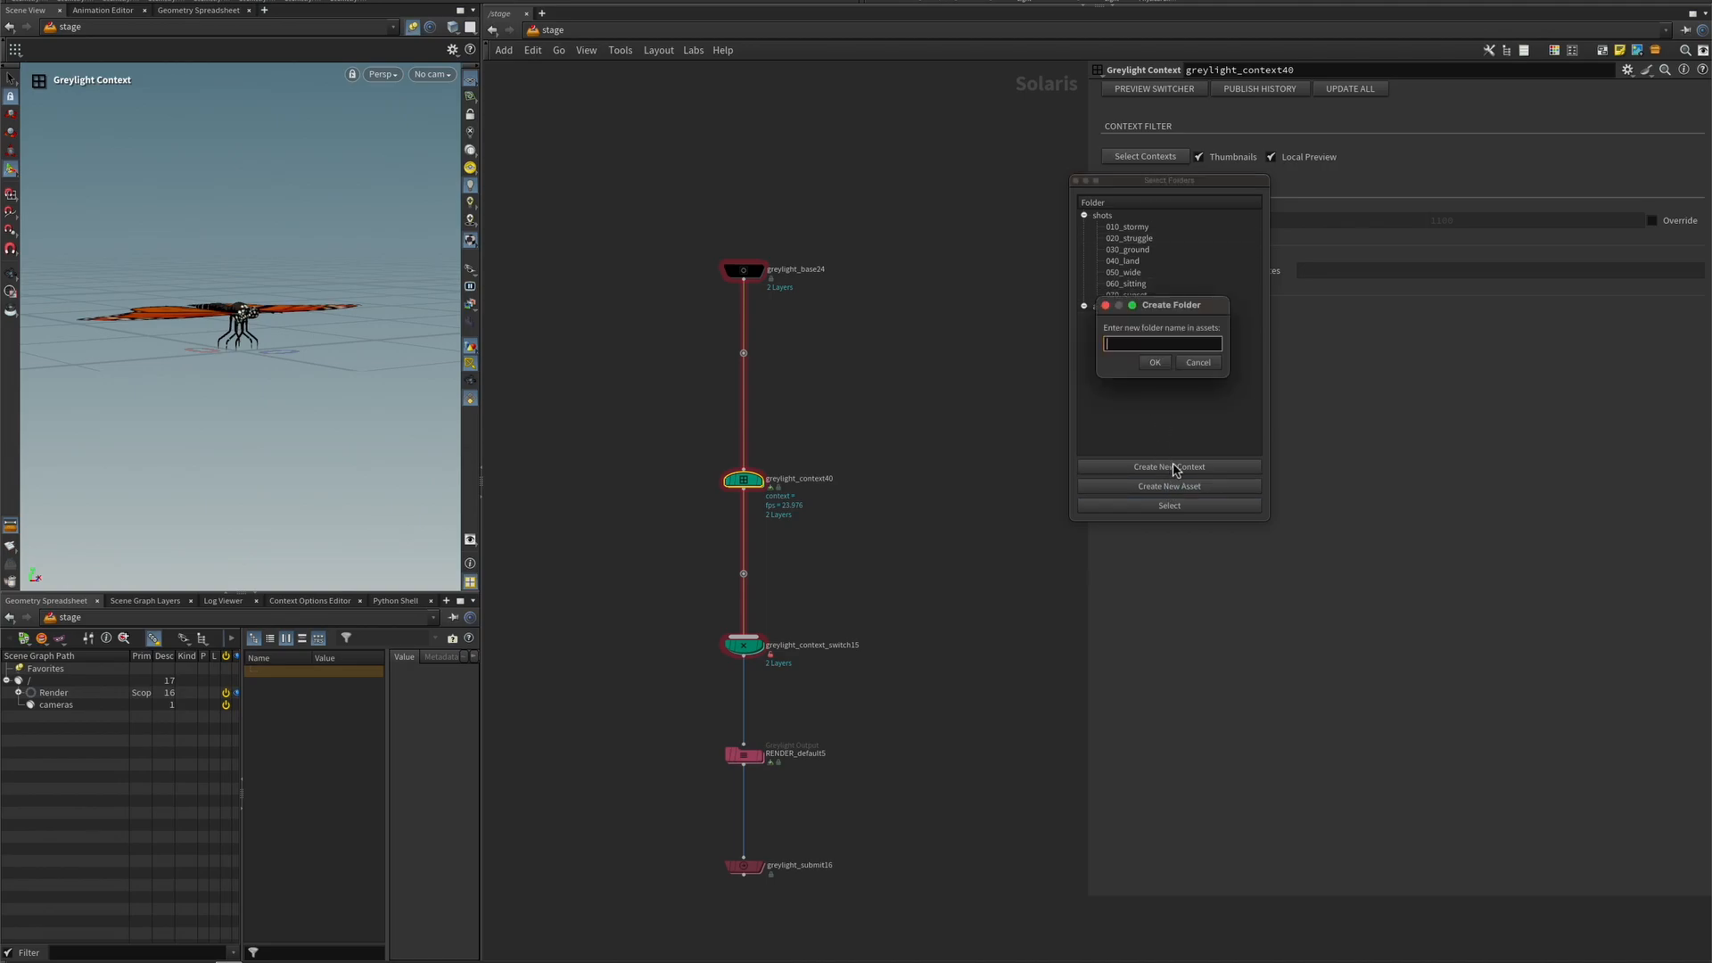
pyautogui.write('boat')
pyautogui.click(1154, 362)
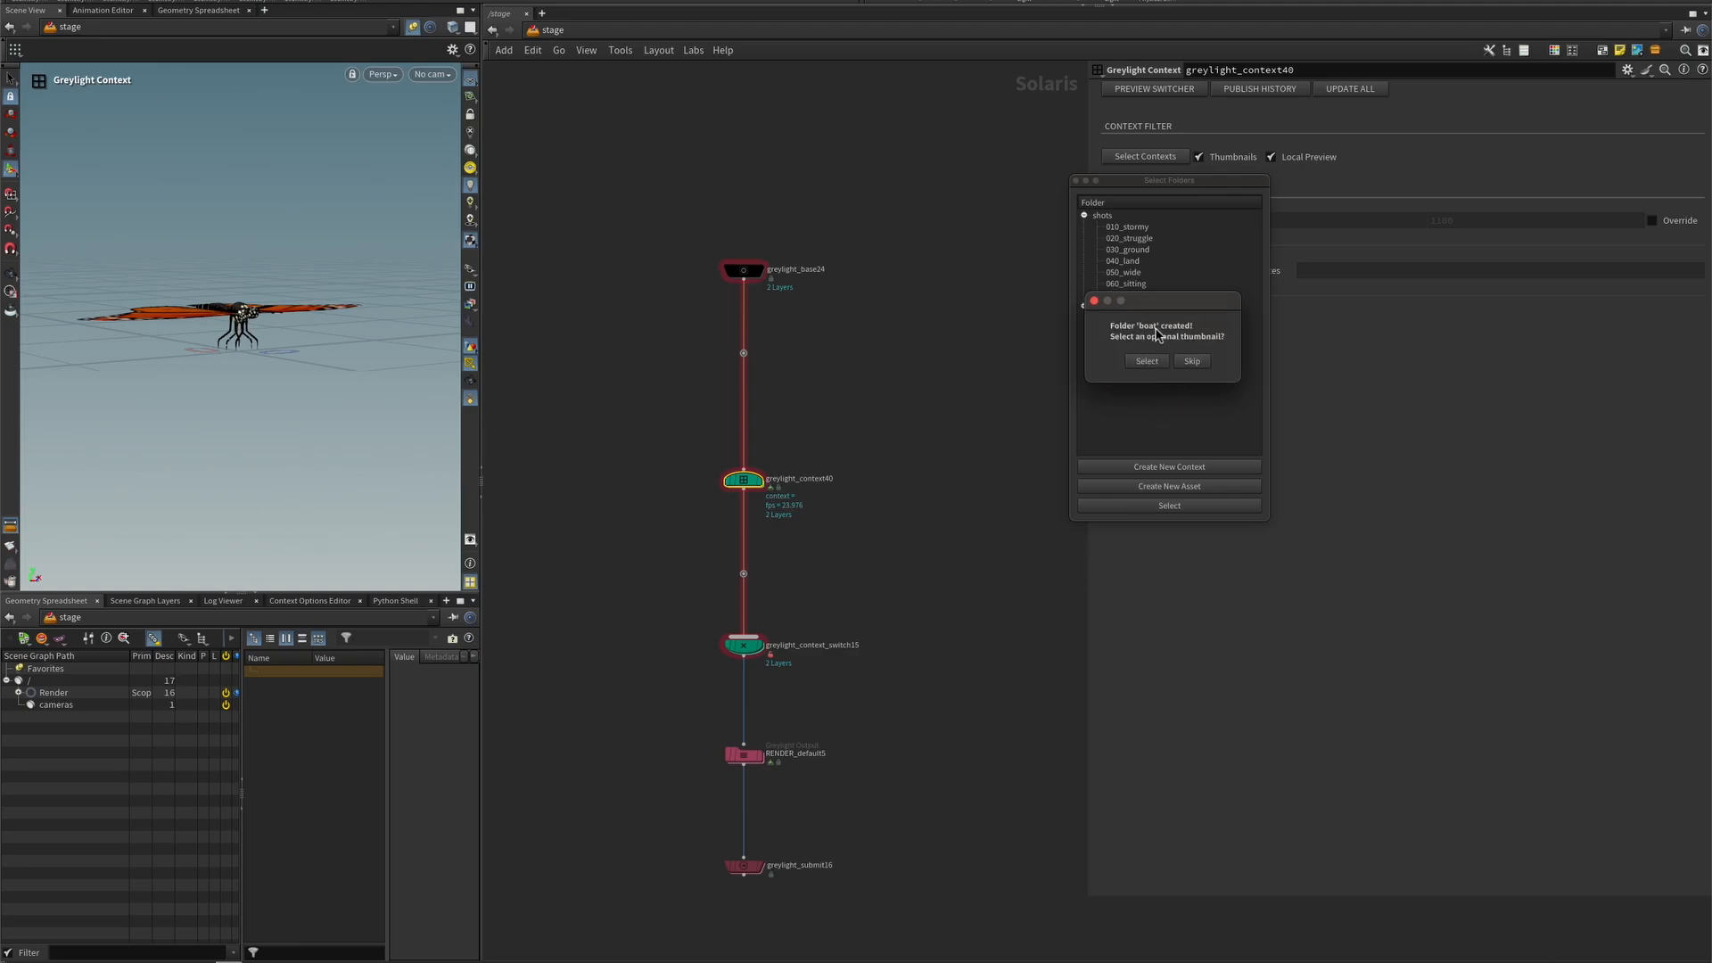
pyautogui.click(1157, 362)
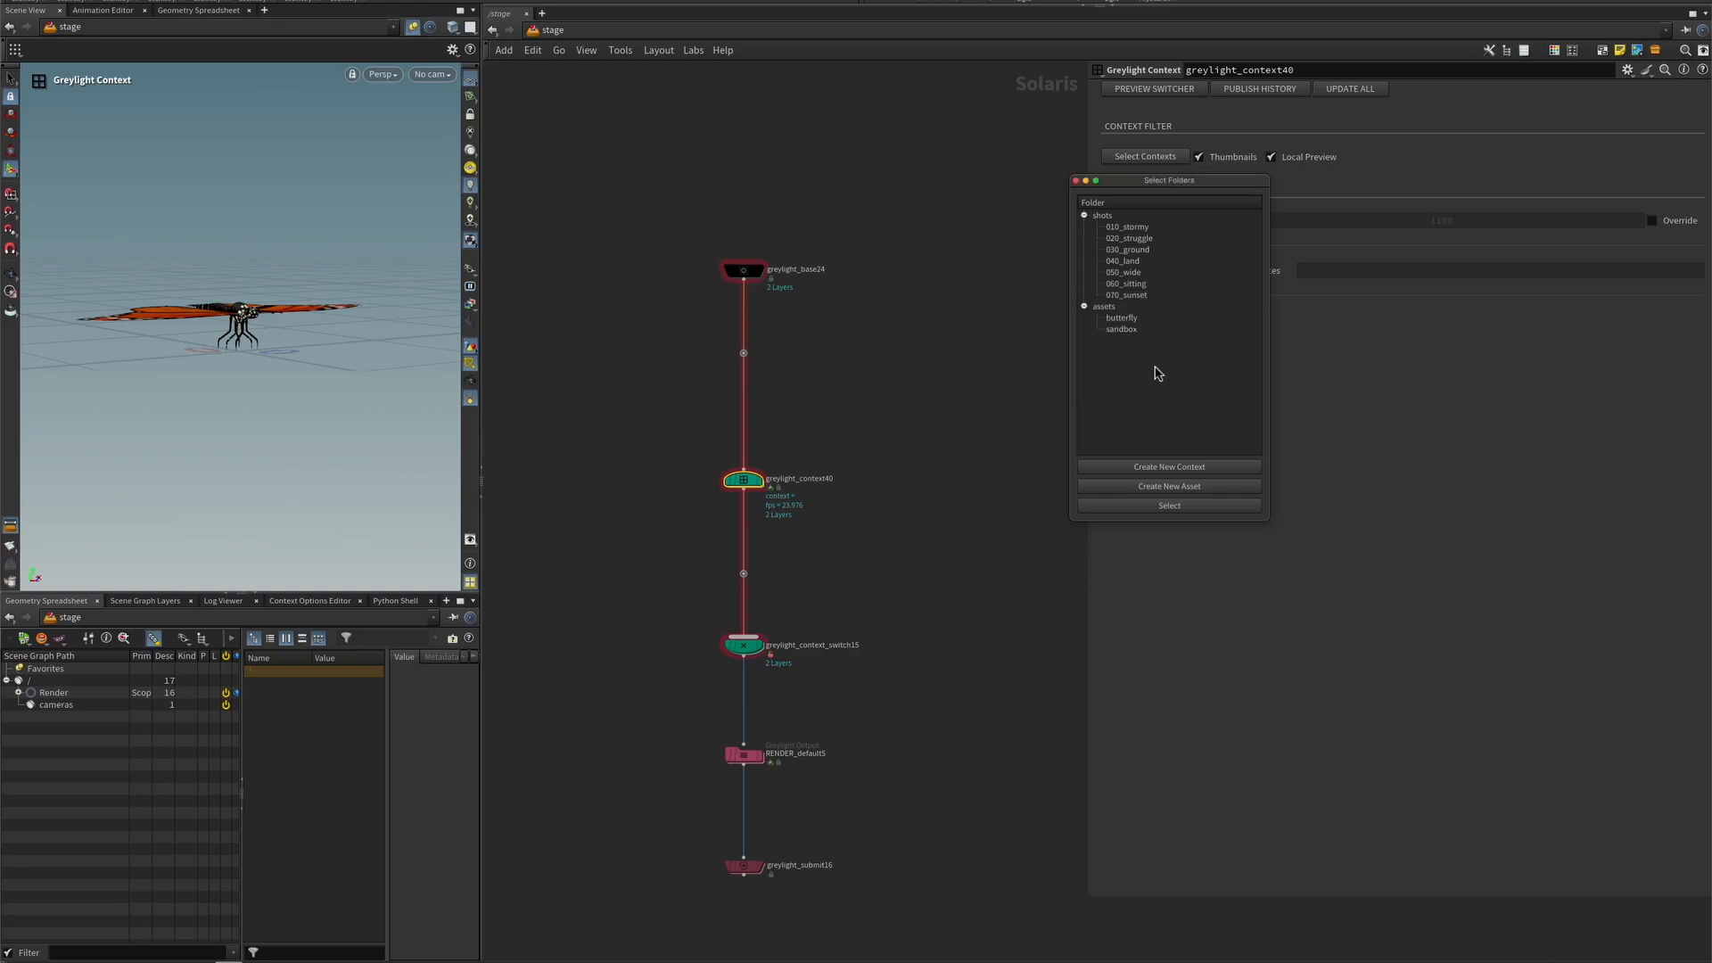
pyautogui.click(1084, 417)
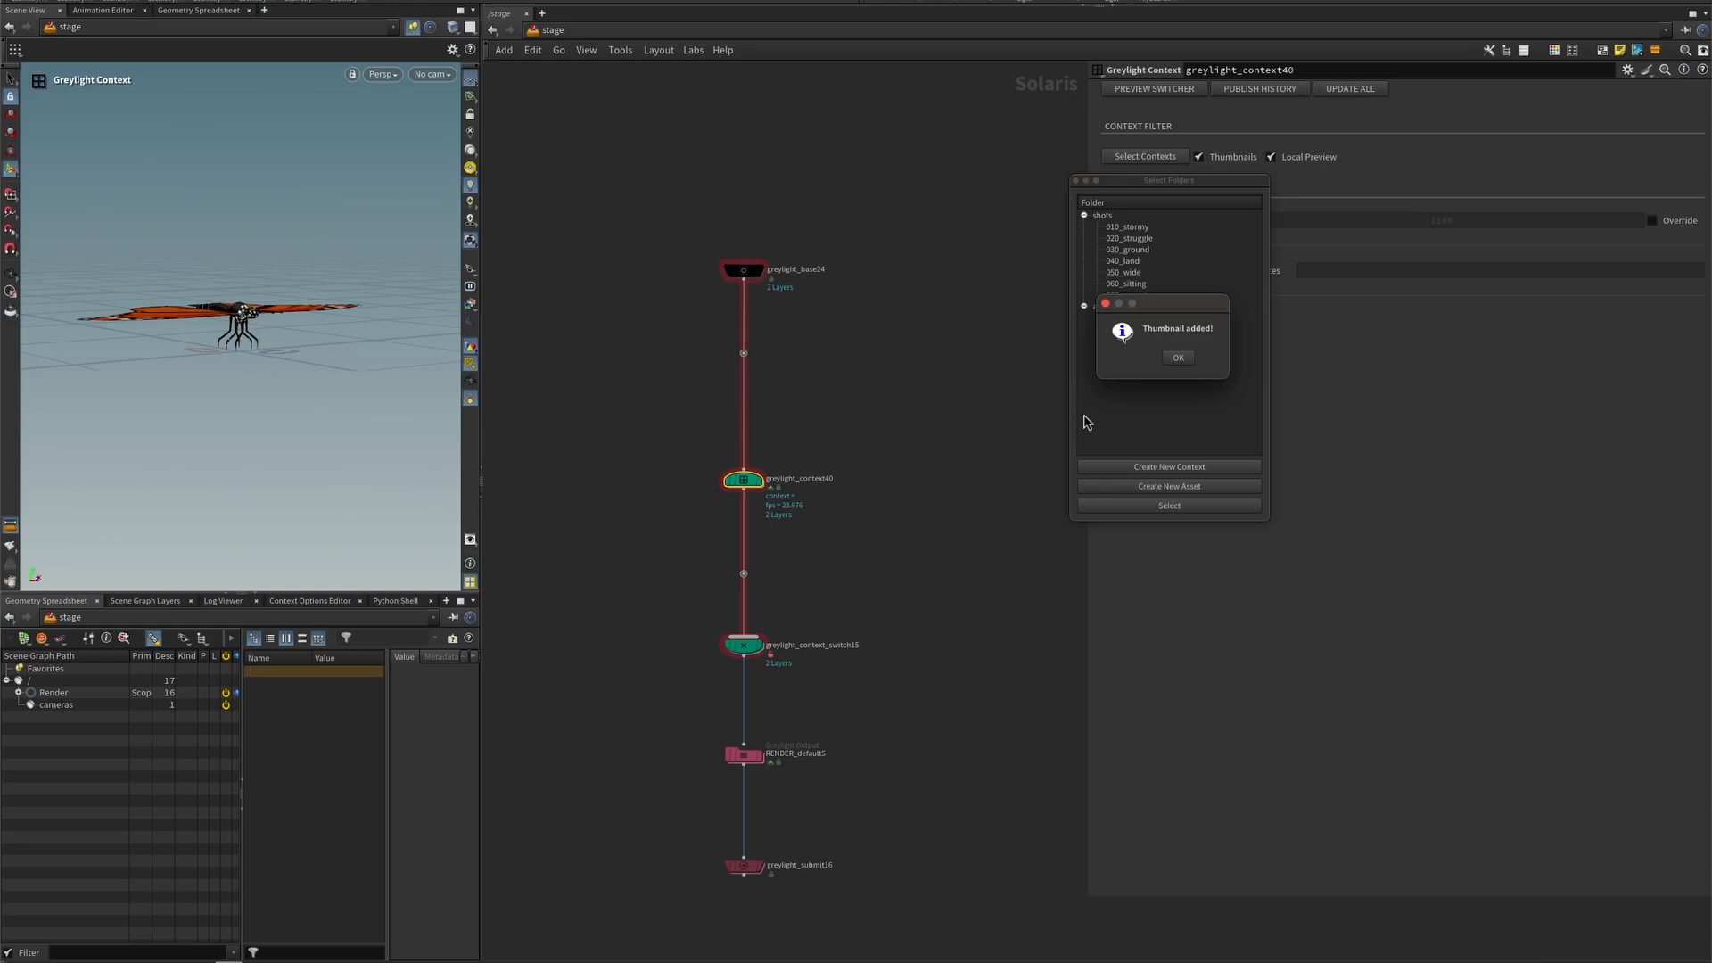
pyautogui.click(1177, 358)
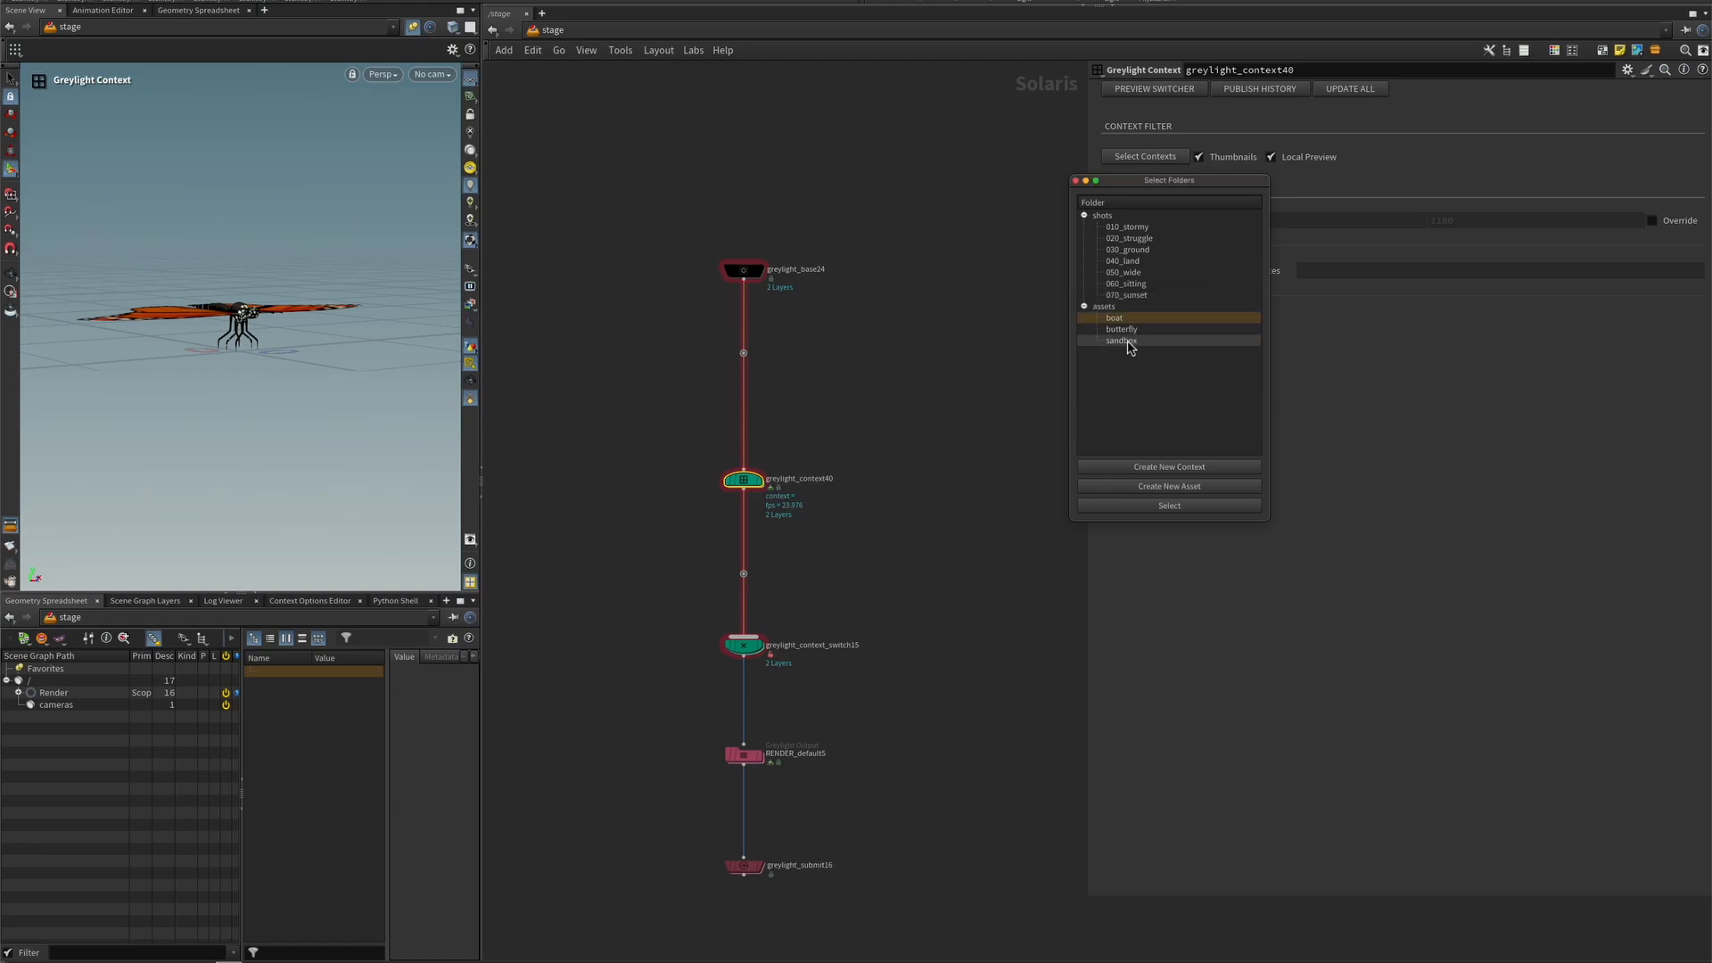
# - Assign the boat asset as the selected context and display the context node
pyautogui.click(1210, 509)
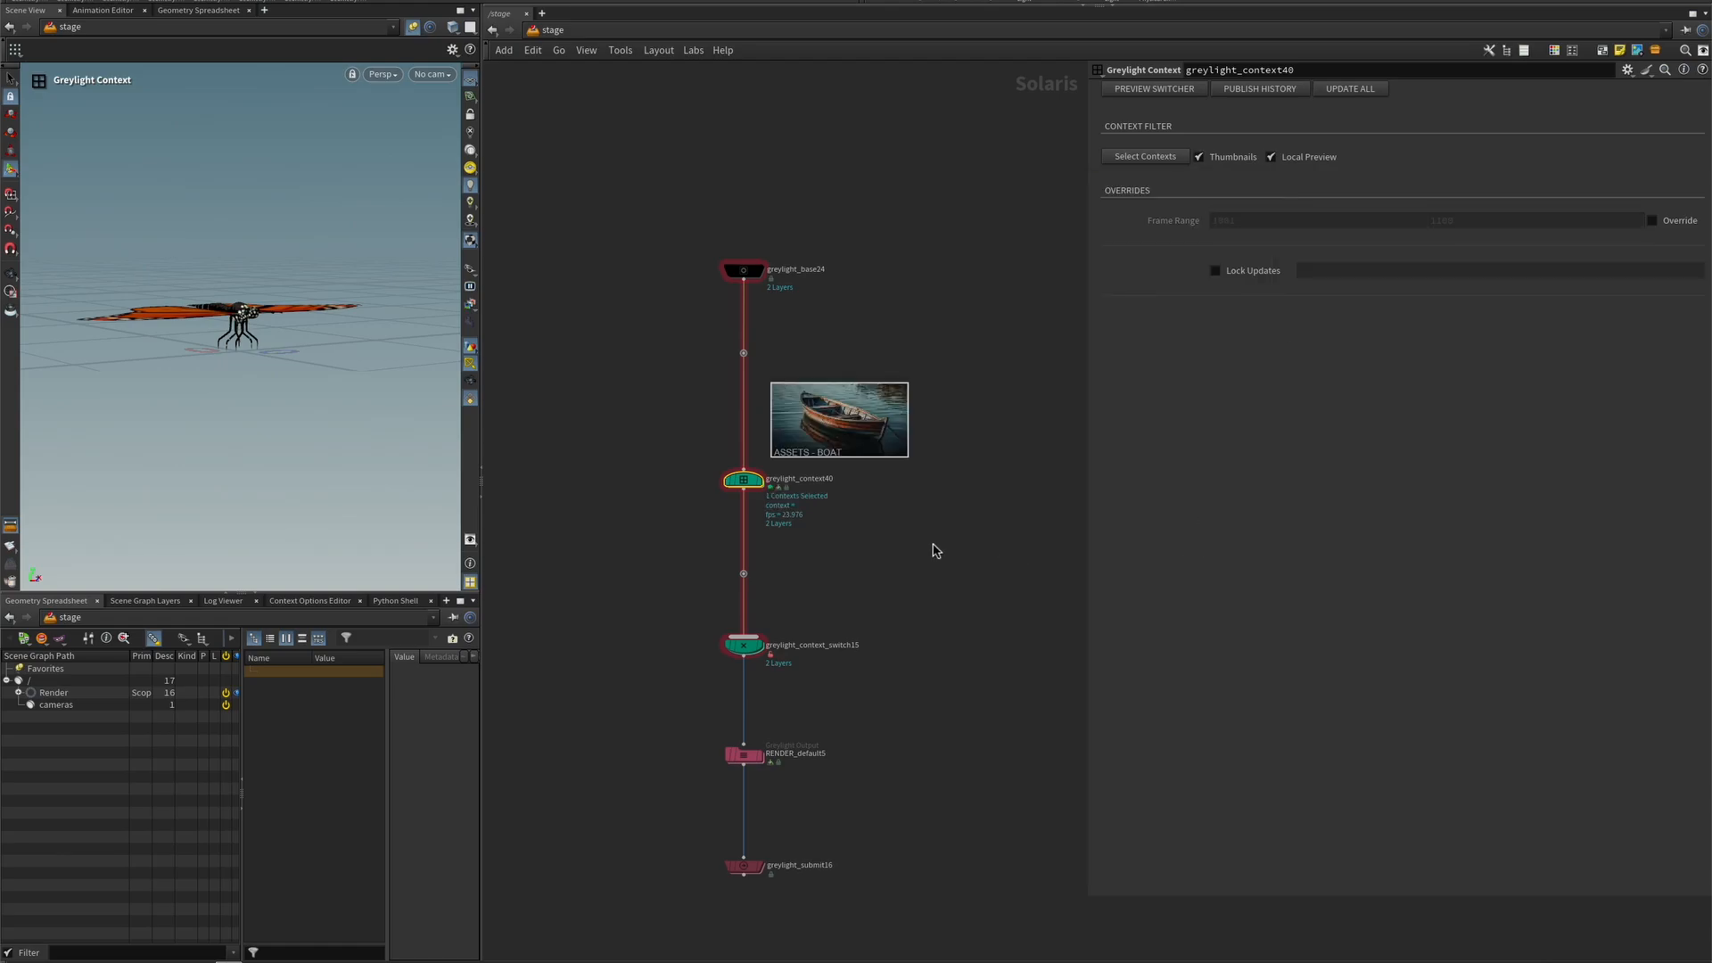
pyautogui.click(686, 554)
pyautogui.click(729, 479)
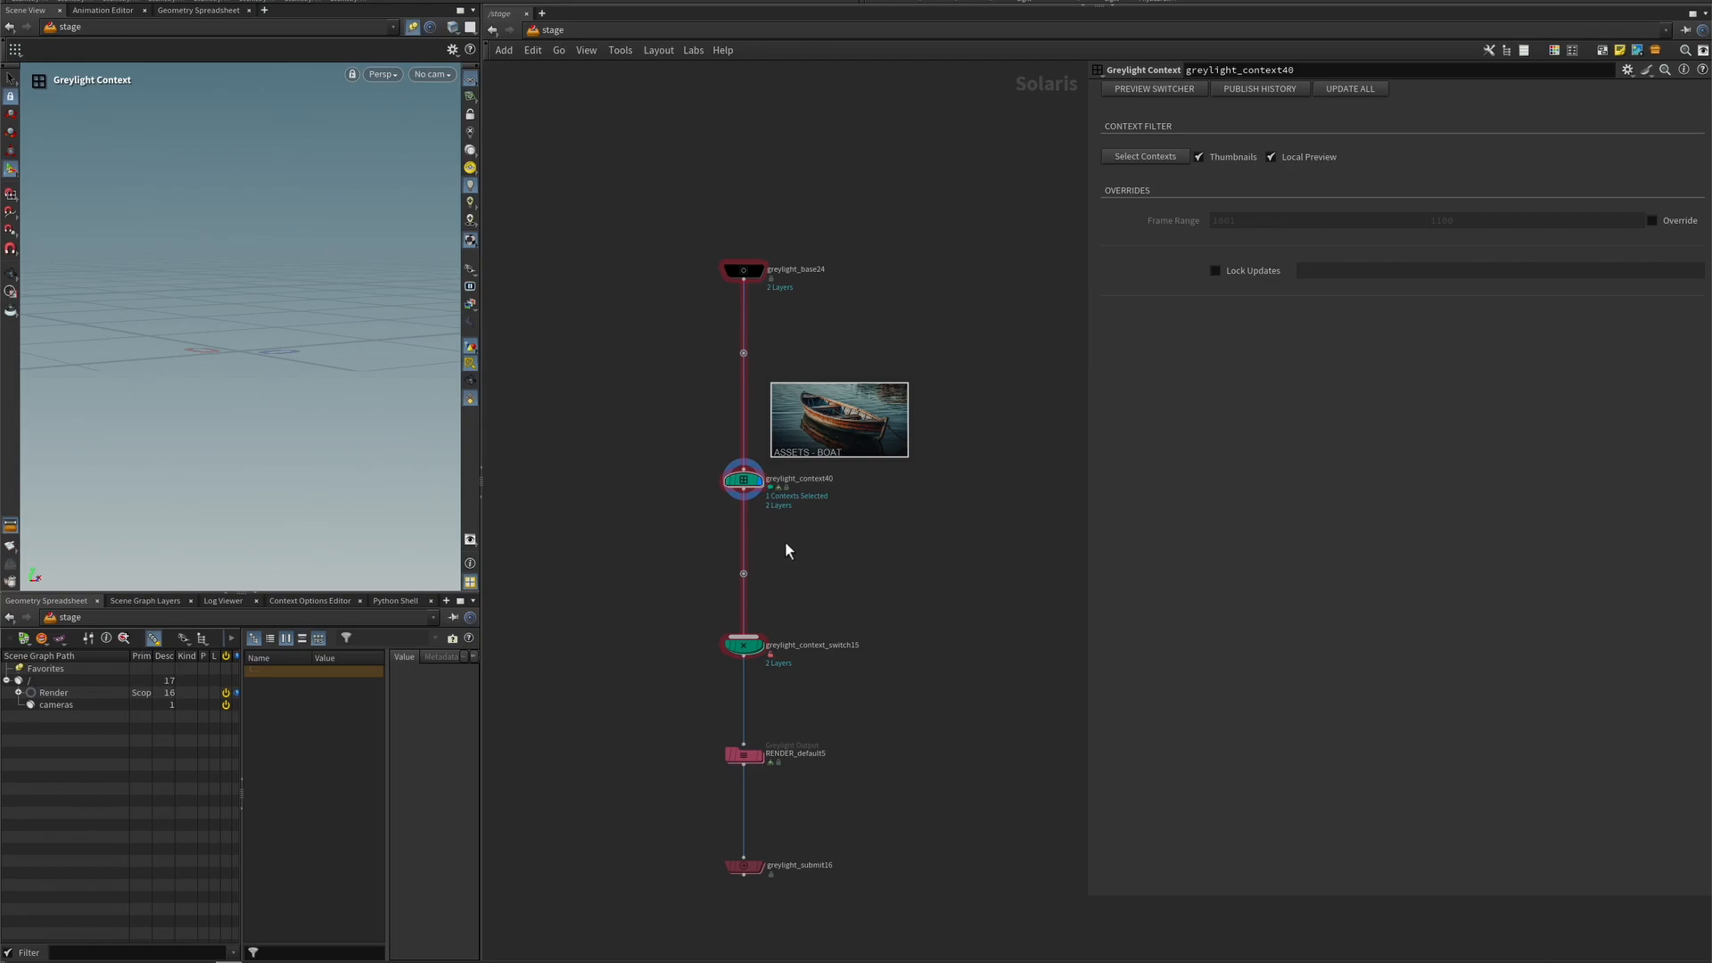
# - Insert a Reference node on the wire between the boat context node and the context switch
pyautogui.press('Tab')
pyautogui.click(1013, 439)
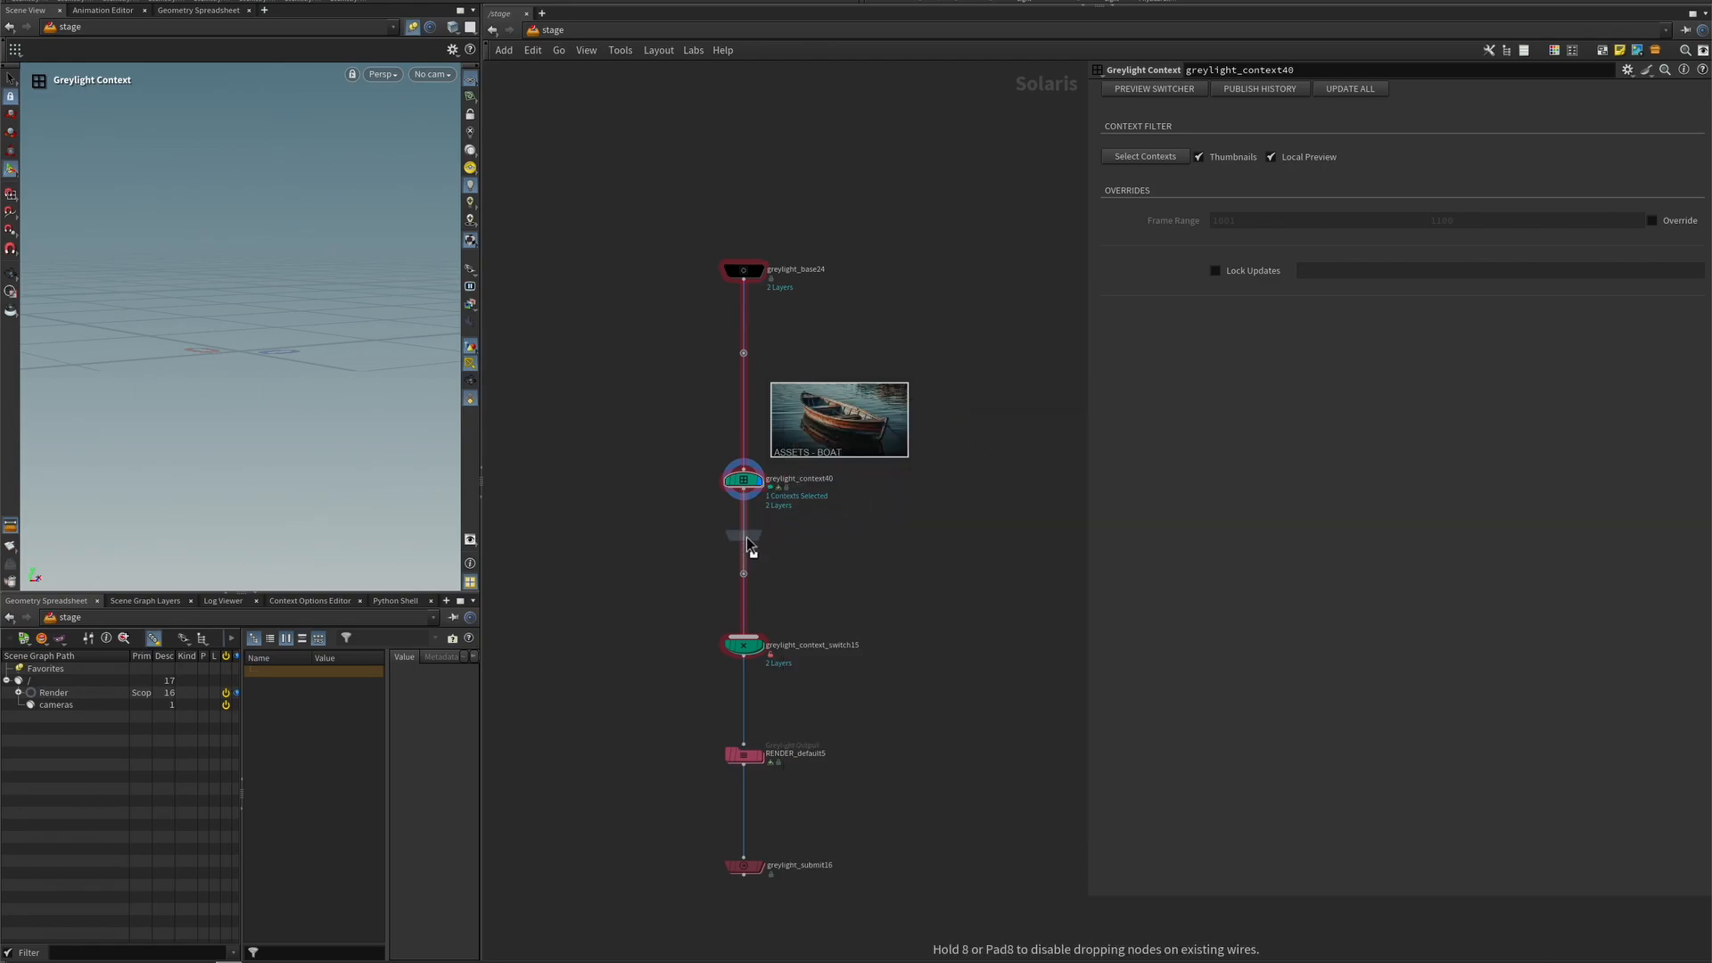
pyautogui.click(747, 538)
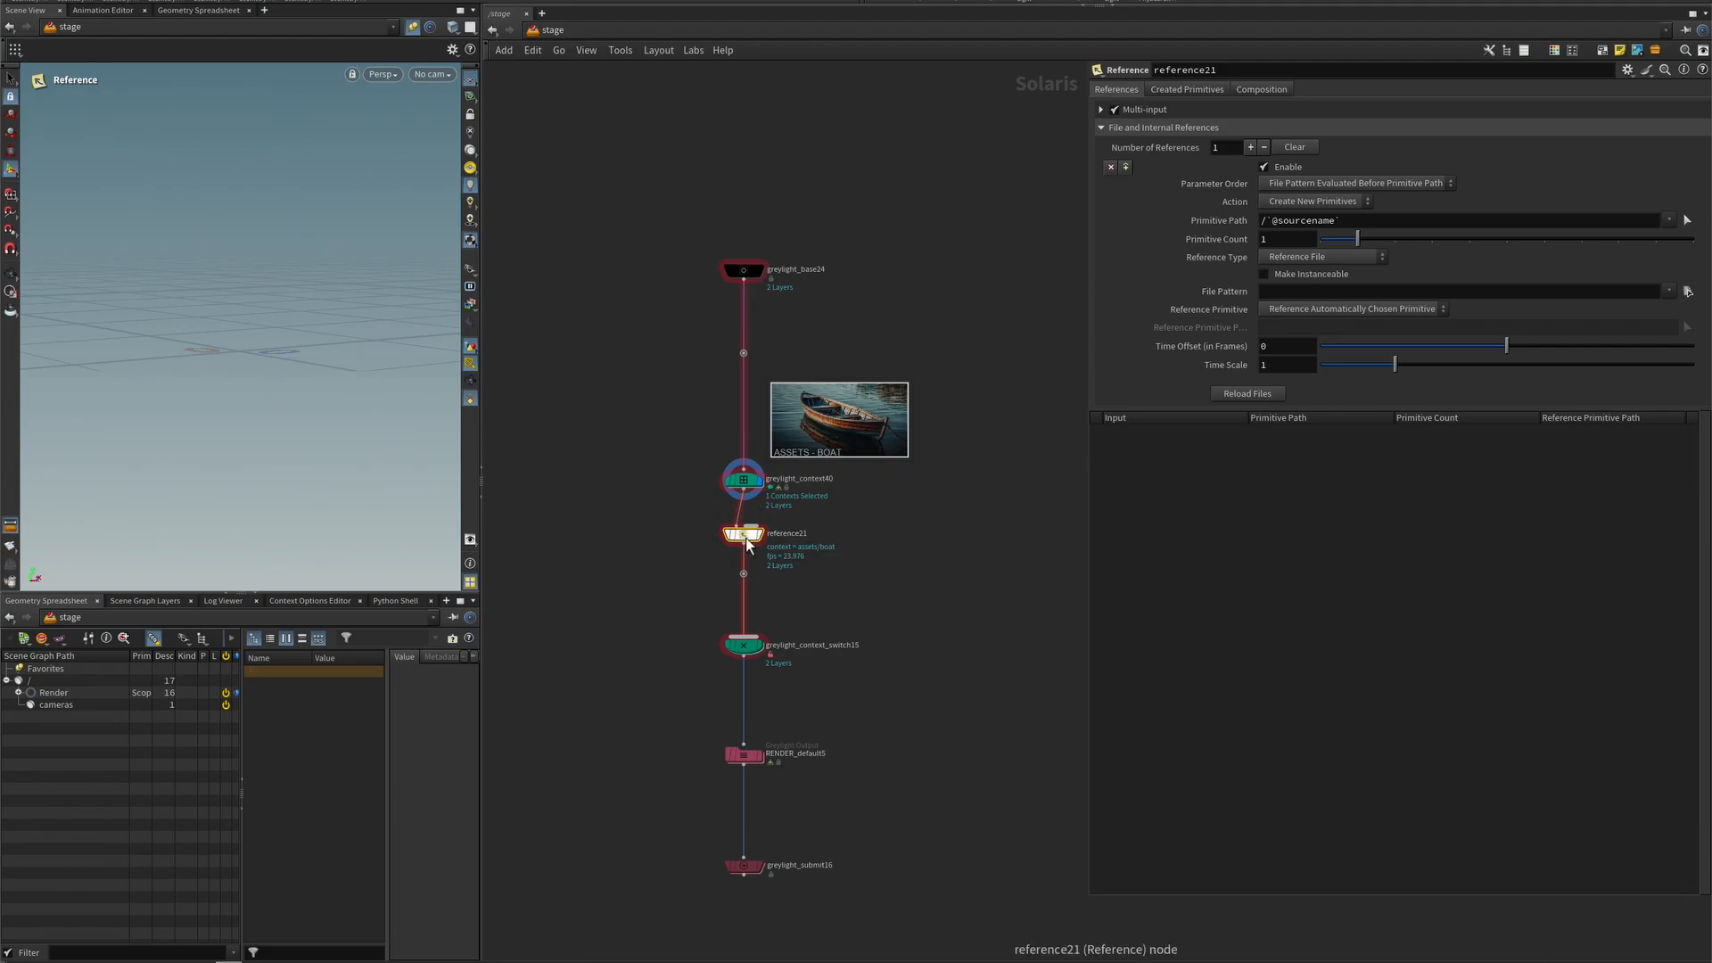
# - Display the new reference node and set its primitive path to /boat
pyautogui.tripleClick(1304, 220)
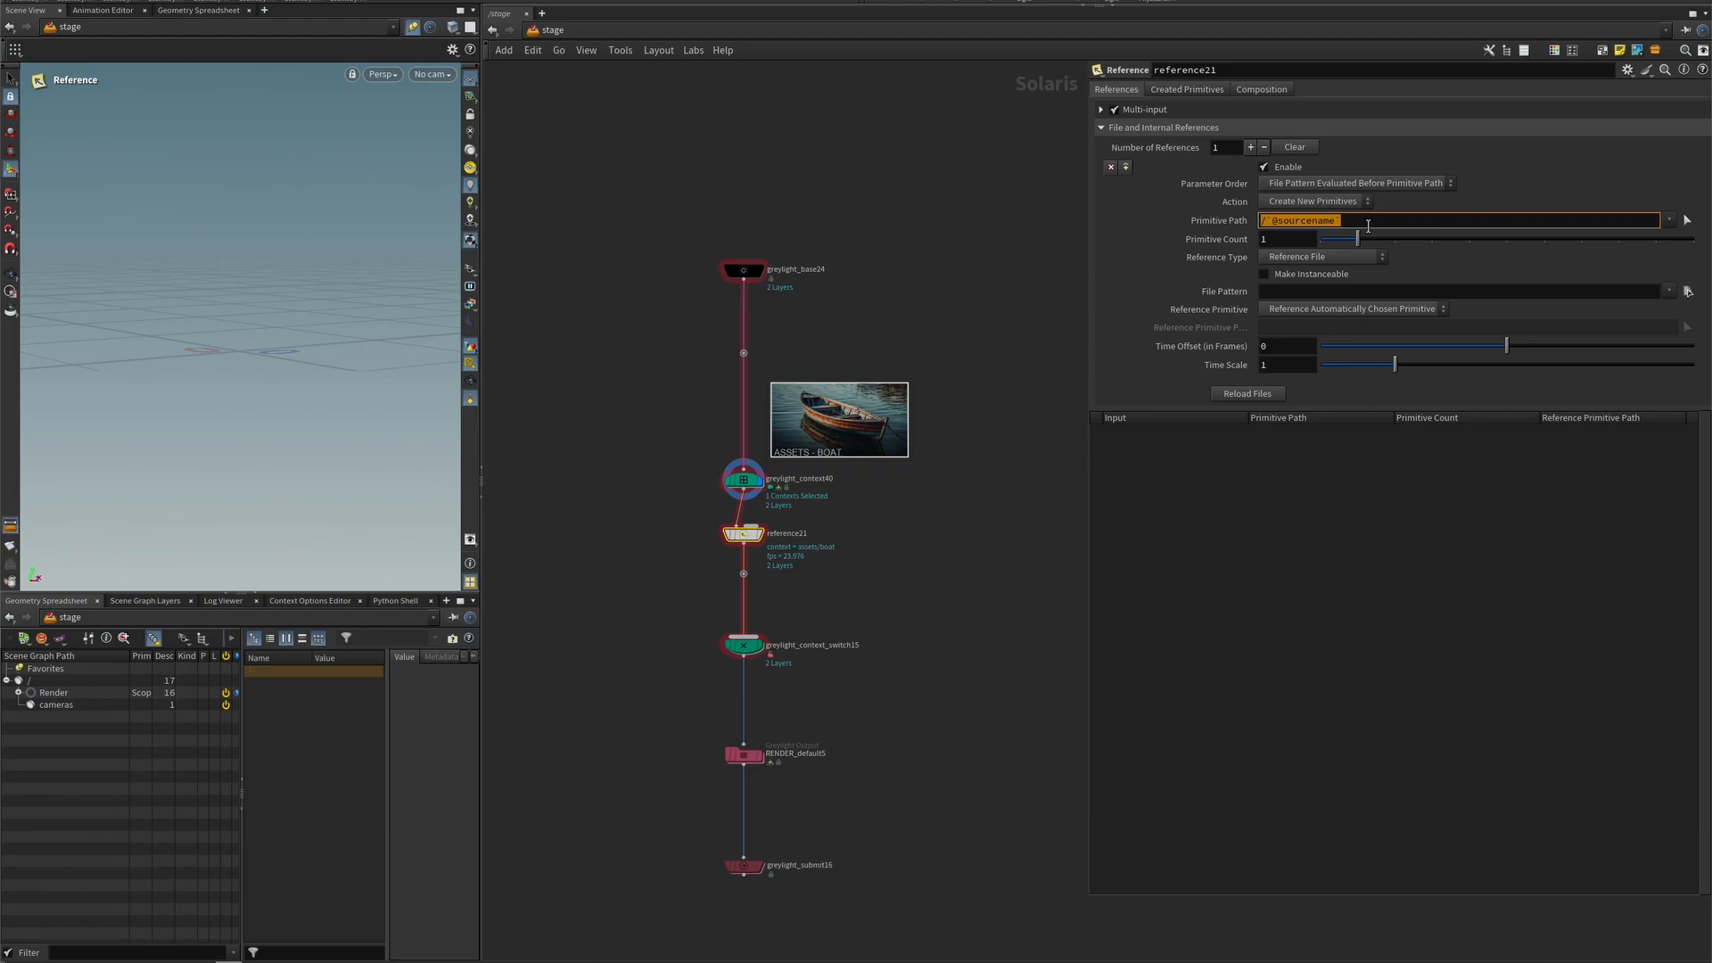
pyautogui.click(1363, 224)
pyautogui.click(1296, 308)
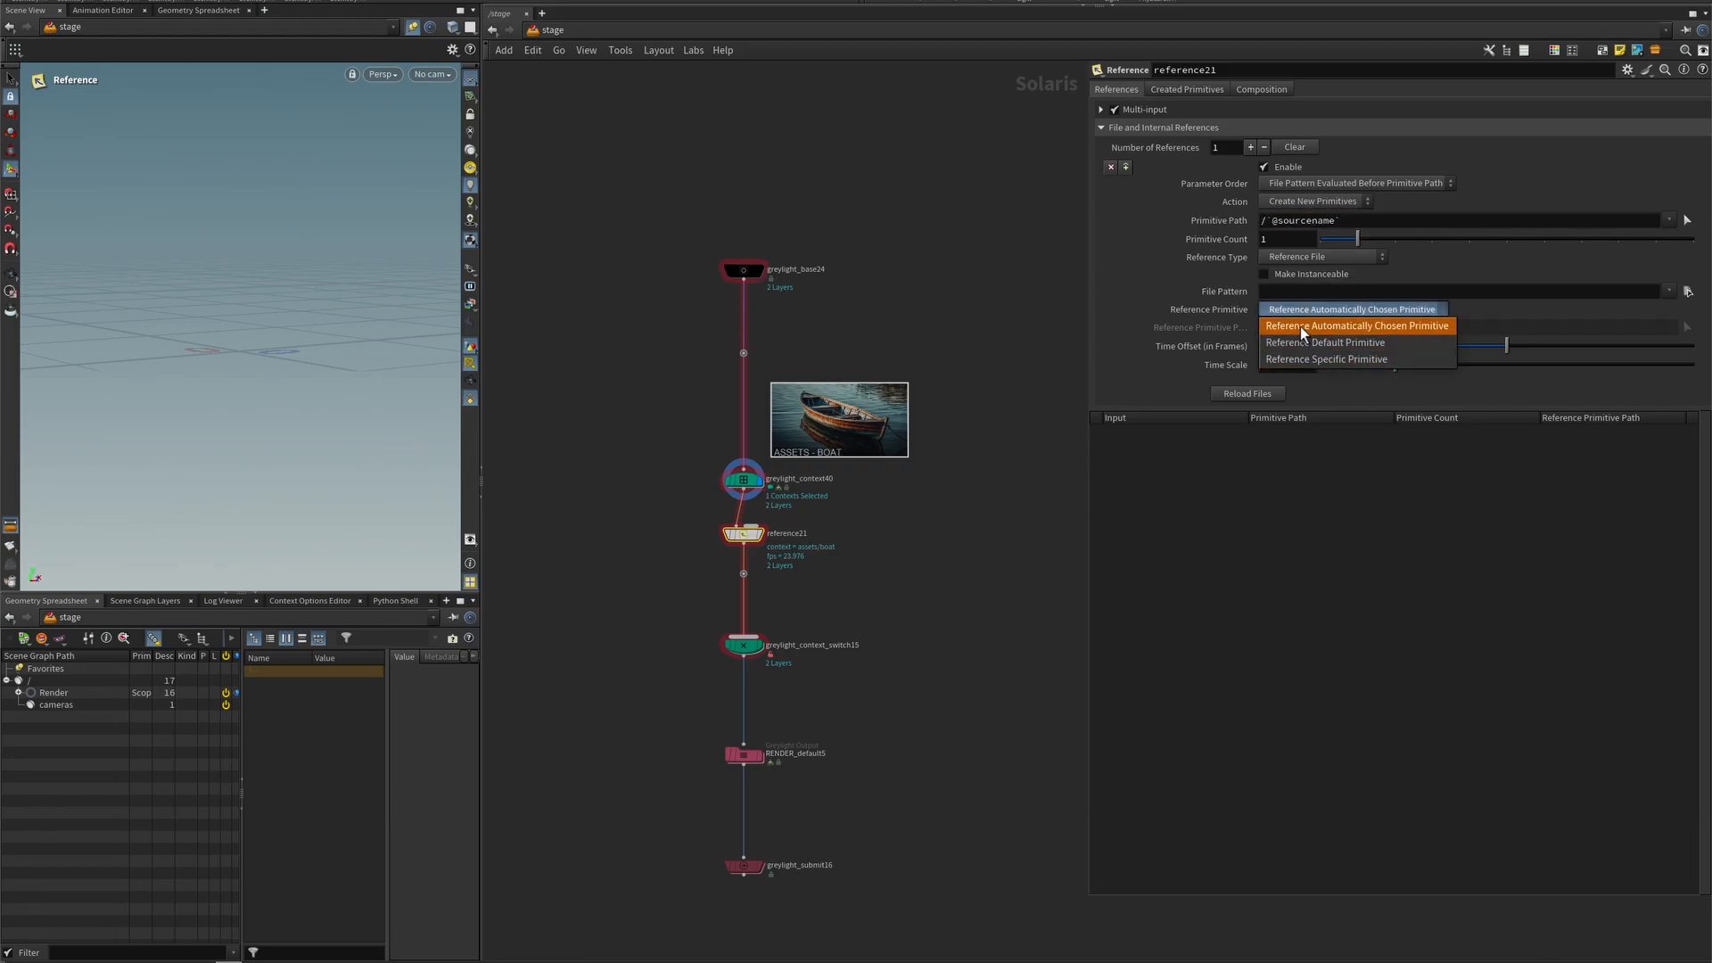
pyautogui.click(1281, 294)
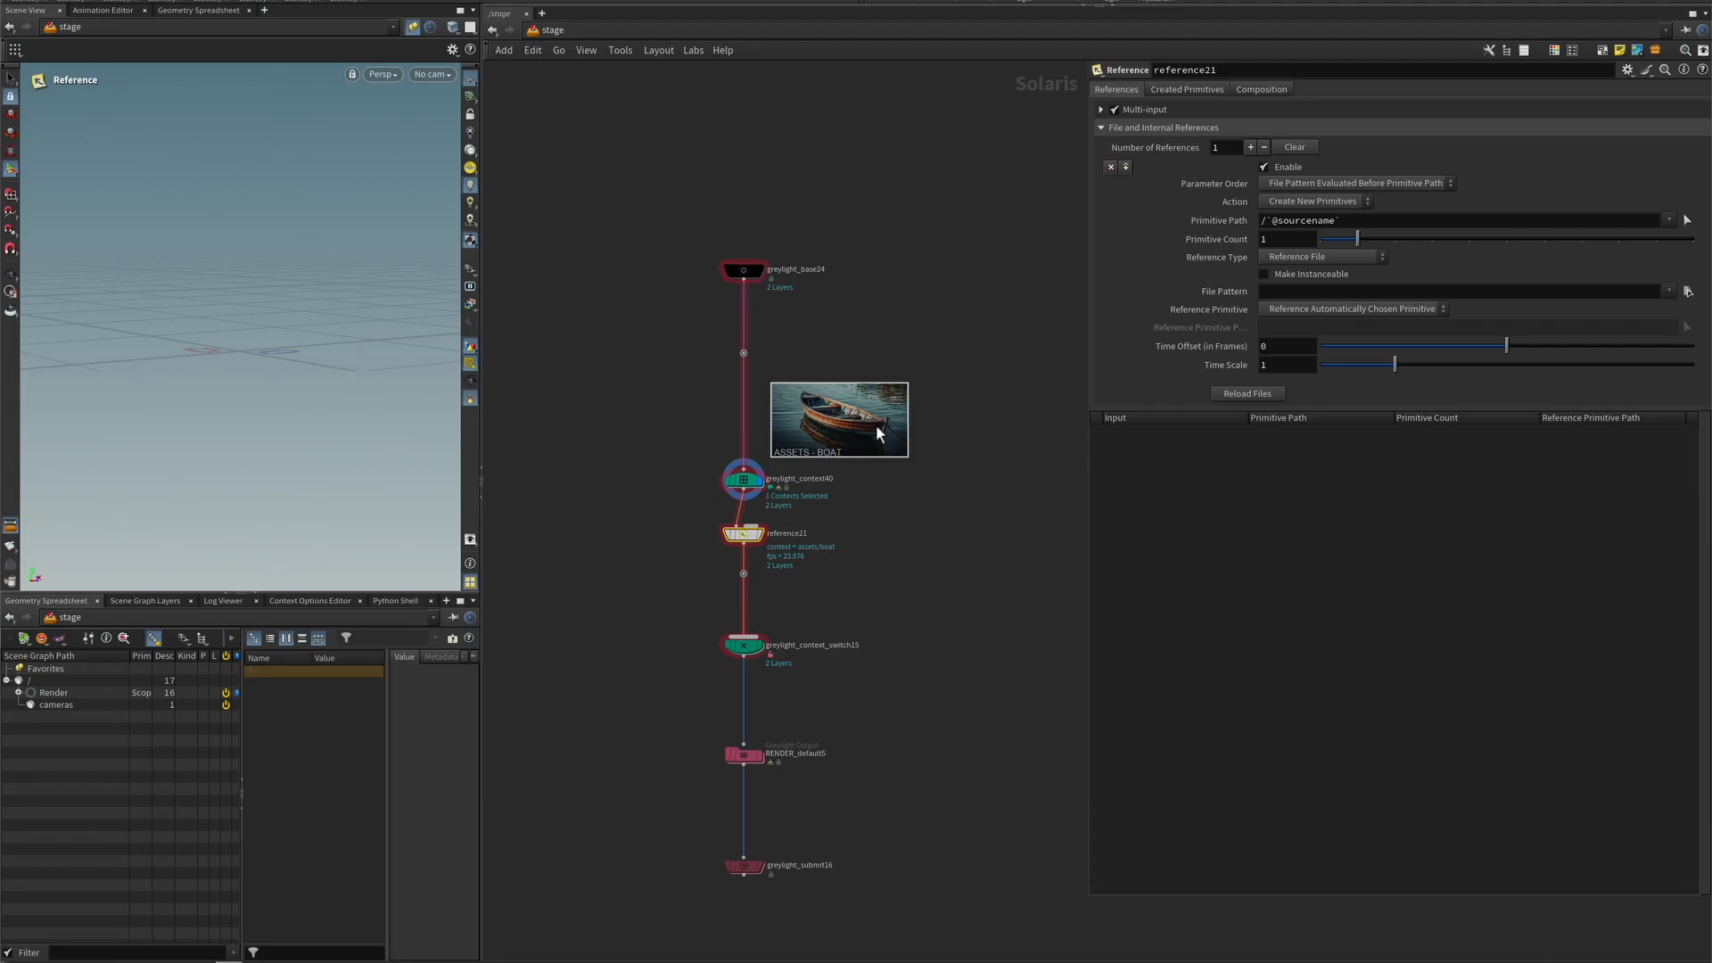
pyautogui.click(762, 537)
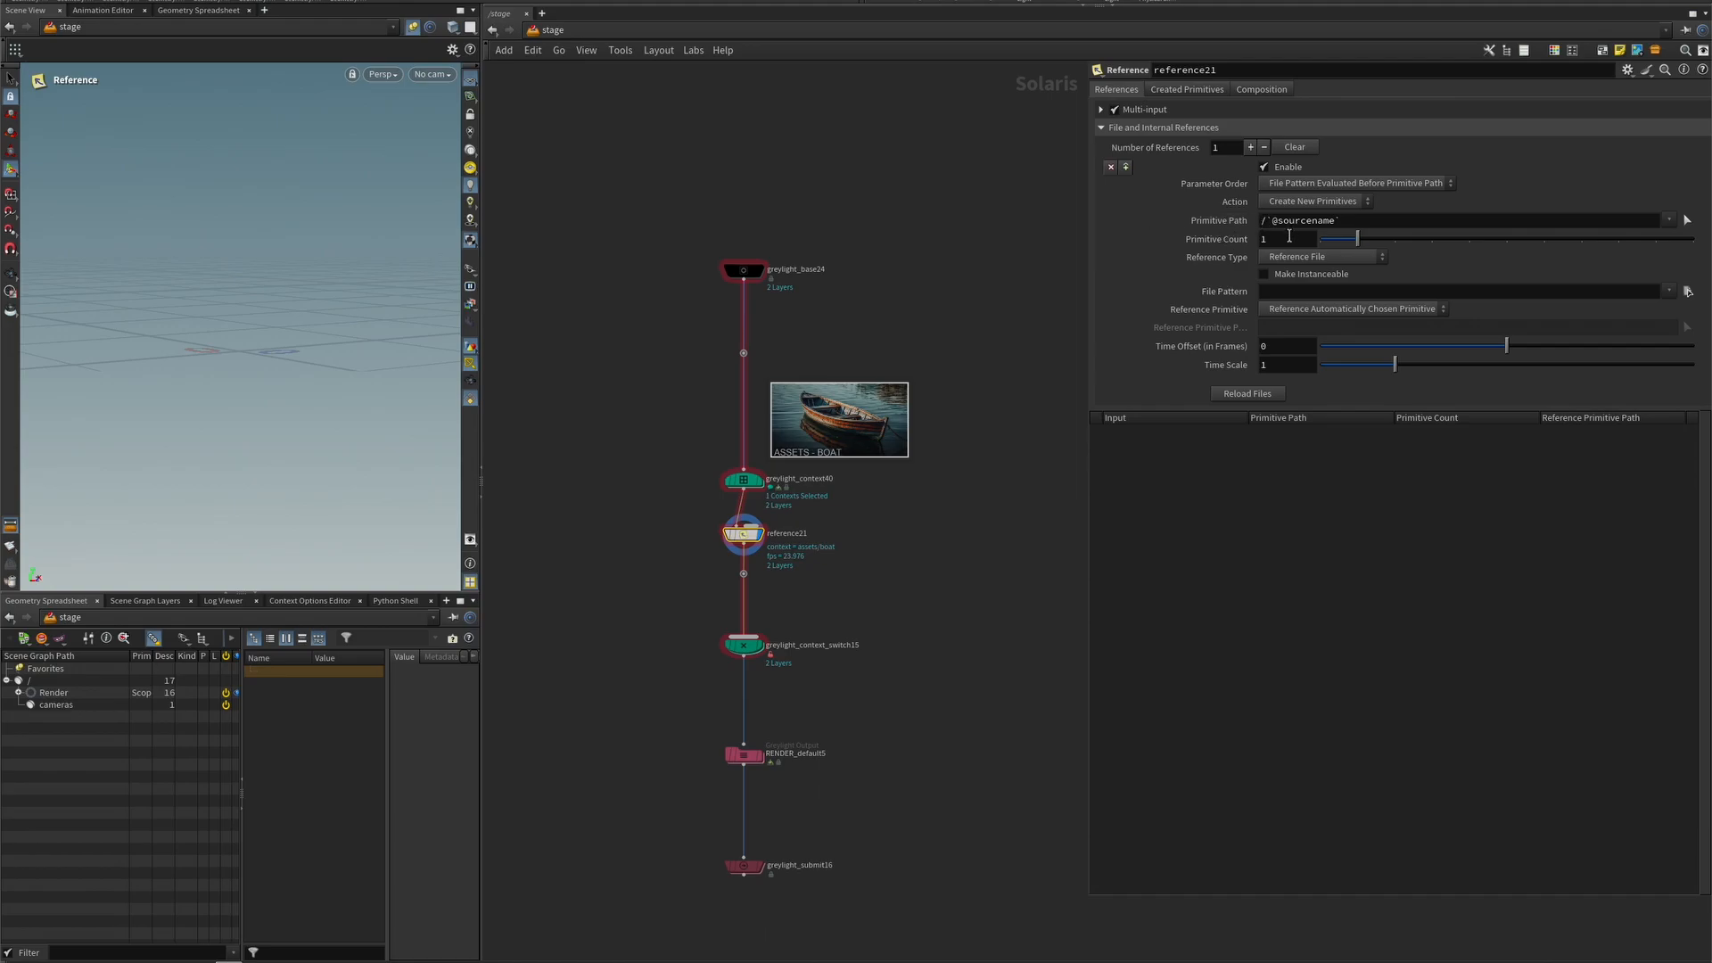
pyautogui.moveTo(1271, 221); pyautogui.dragTo(1353, 221)
pyautogui.press('BackSpace')
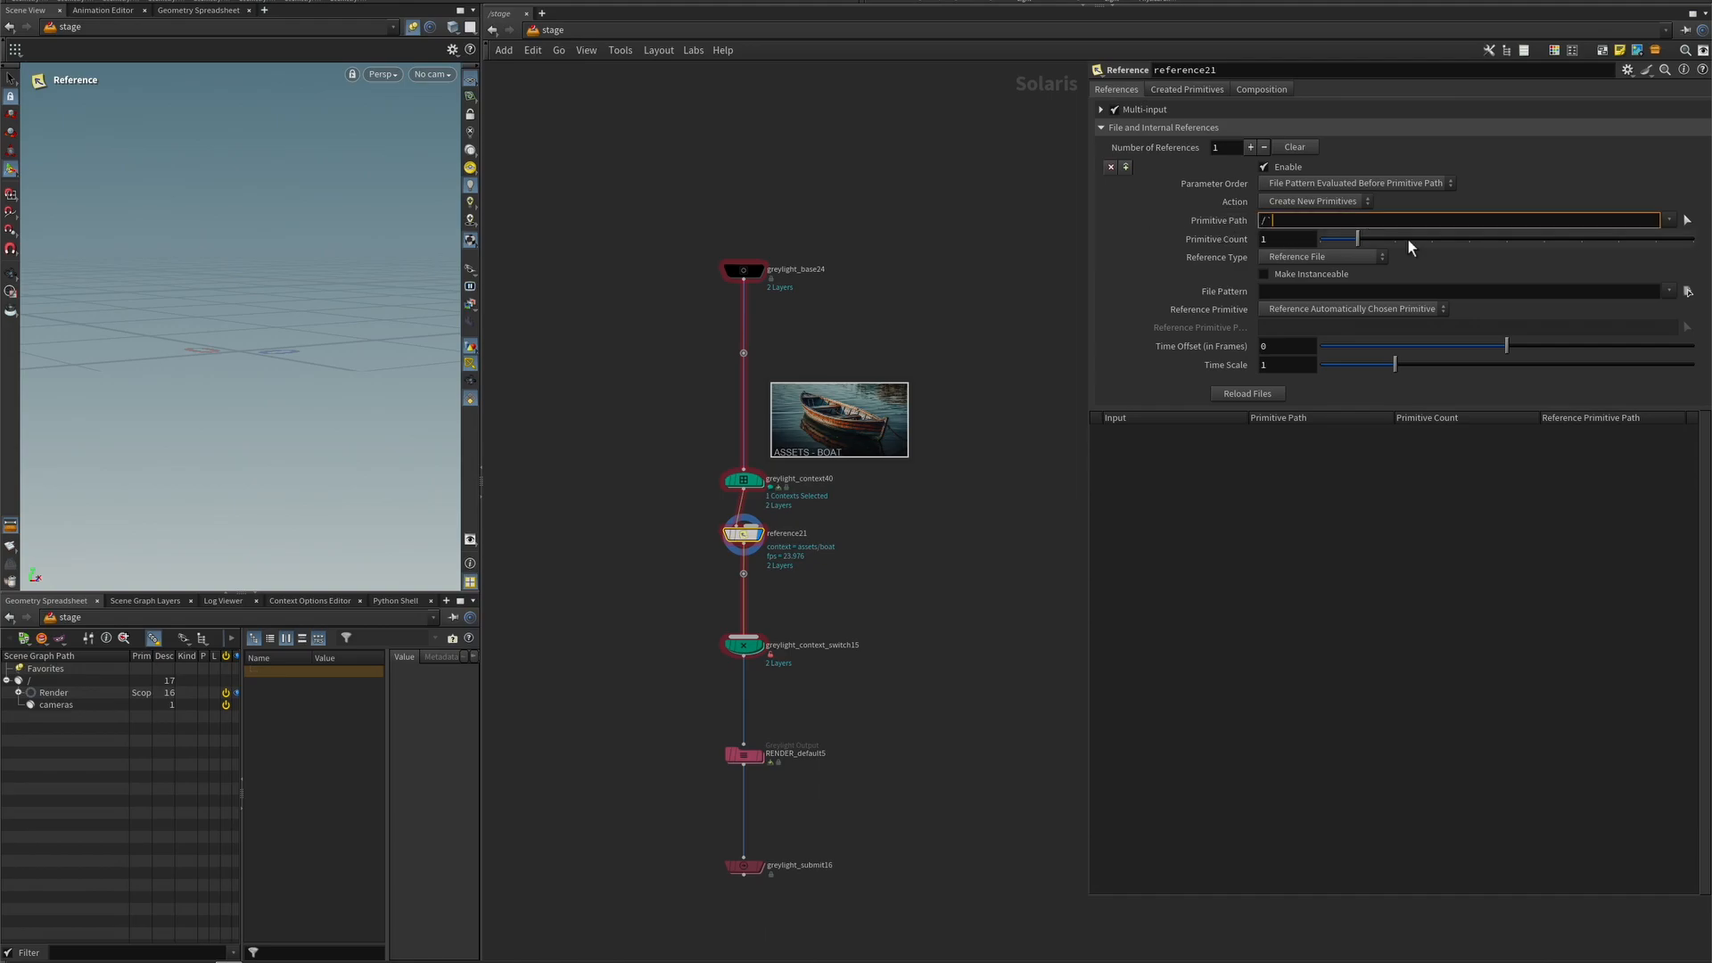
pyautogui.write('boat')
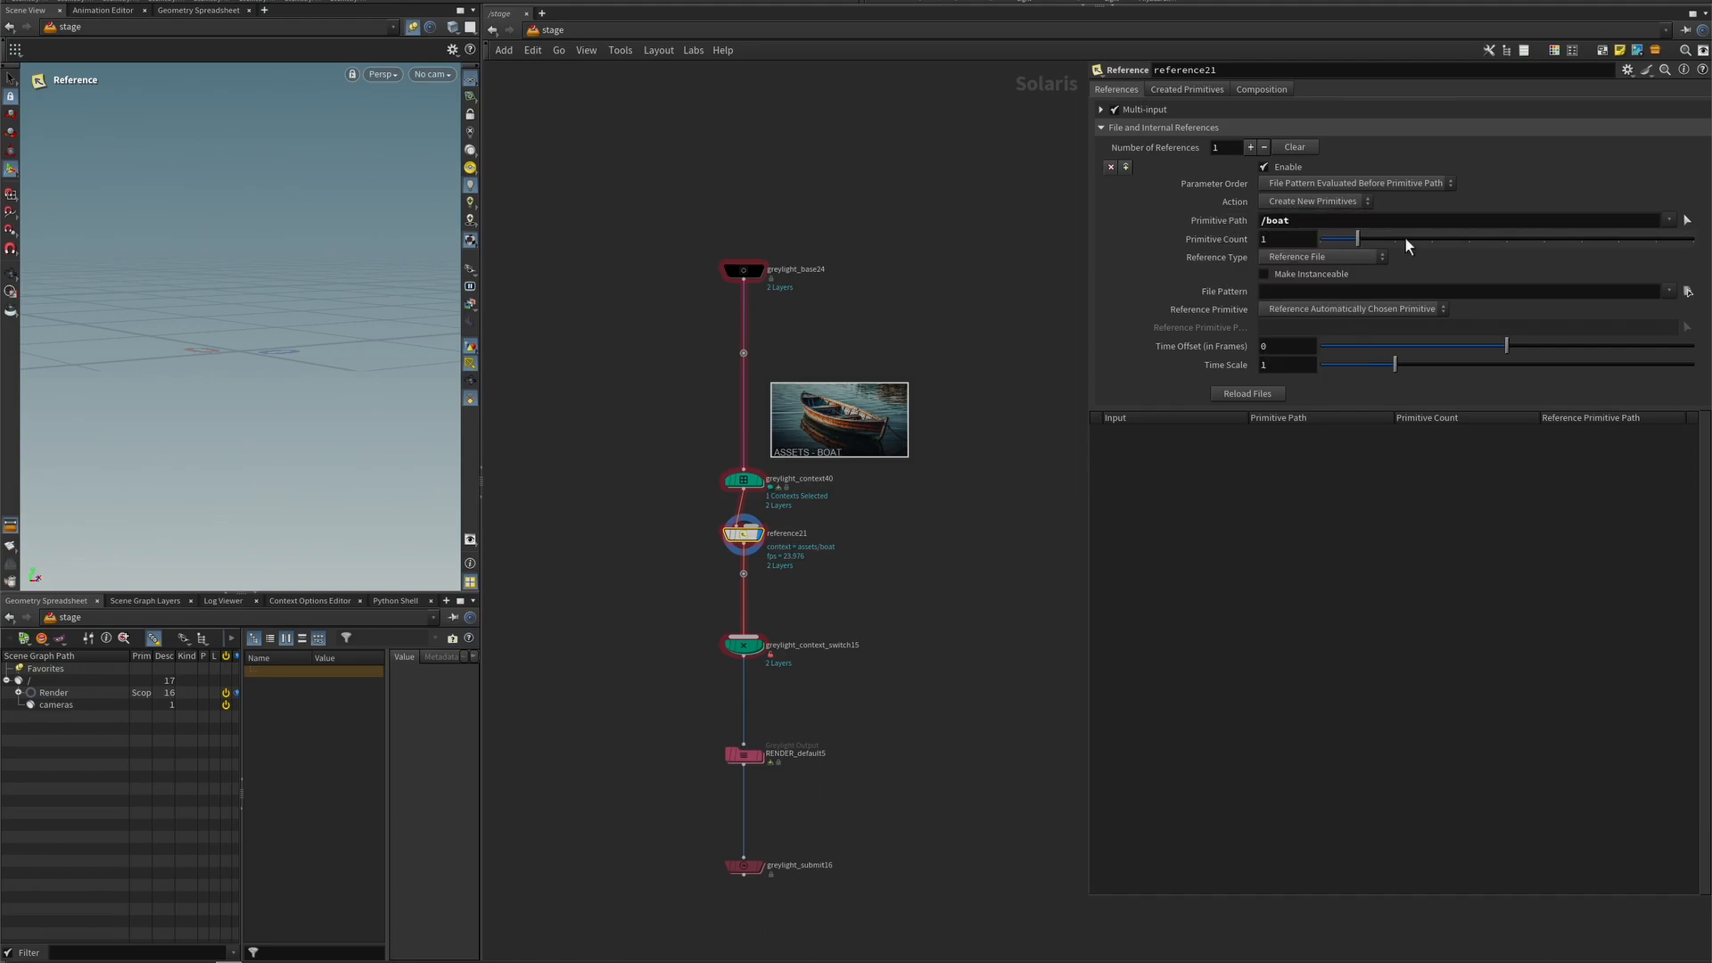
# - Set the reference's file pattern to $JOB/transfer/in/boat_zip.usdz
pyautogui.click(1687, 292)
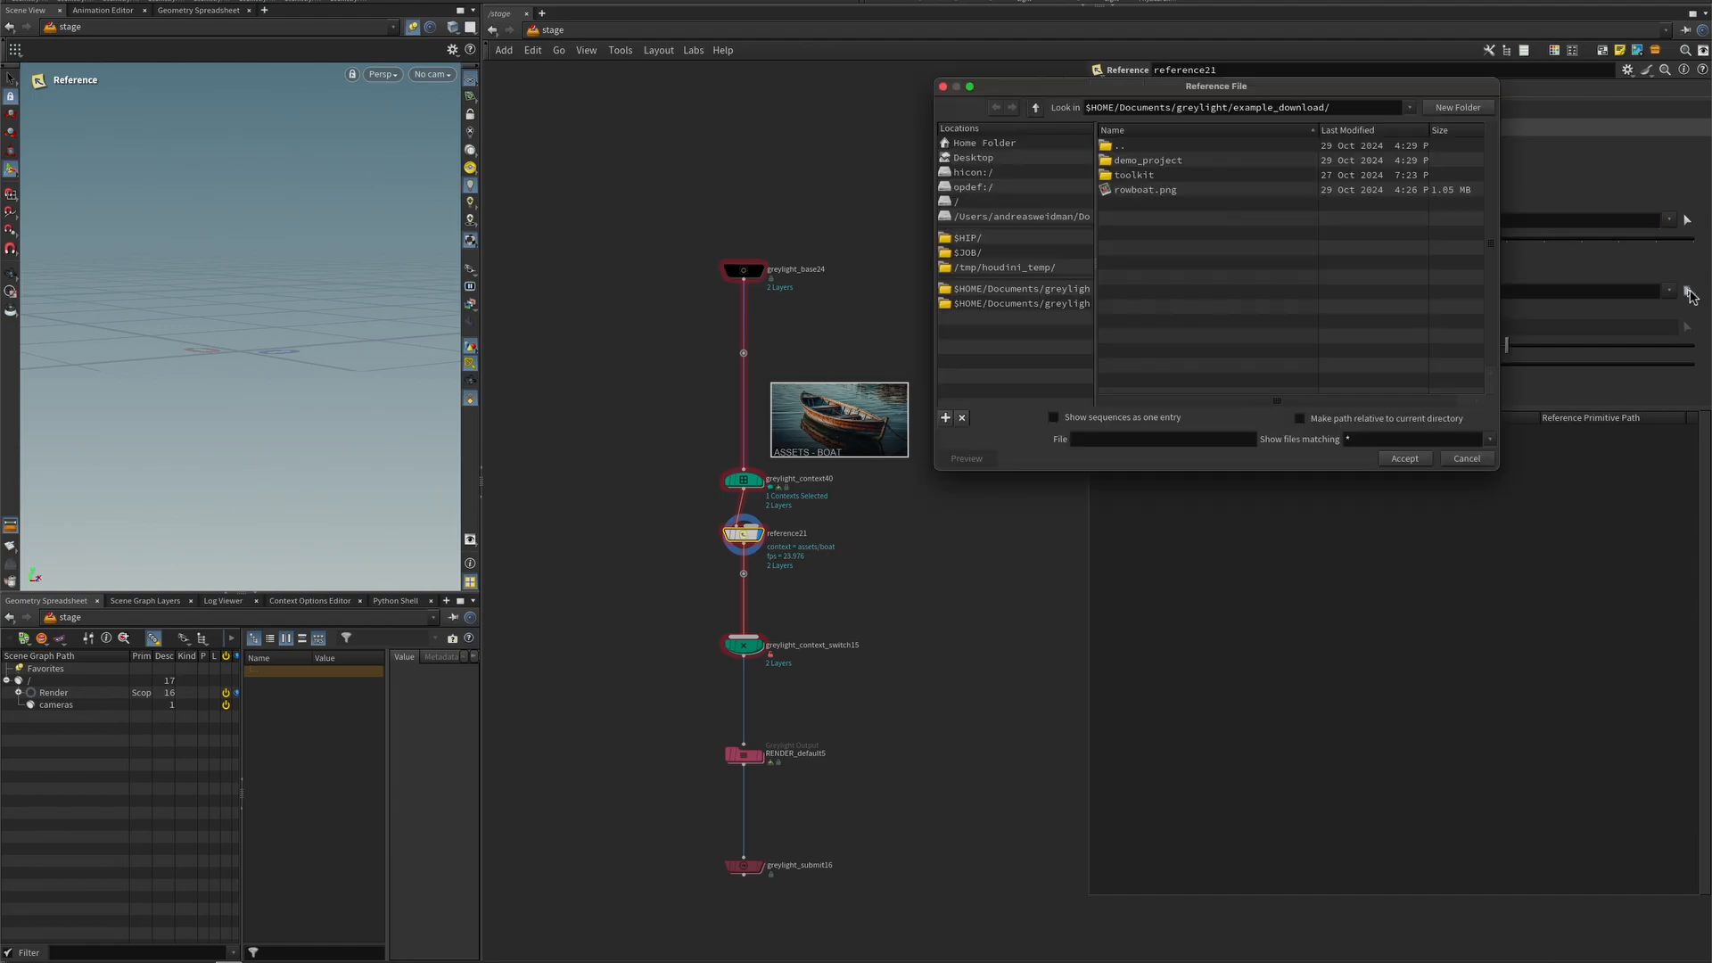
pyautogui.click(1002, 254)
pyautogui.doubleClick(1146, 205)
pyautogui.doubleClick(1129, 156)
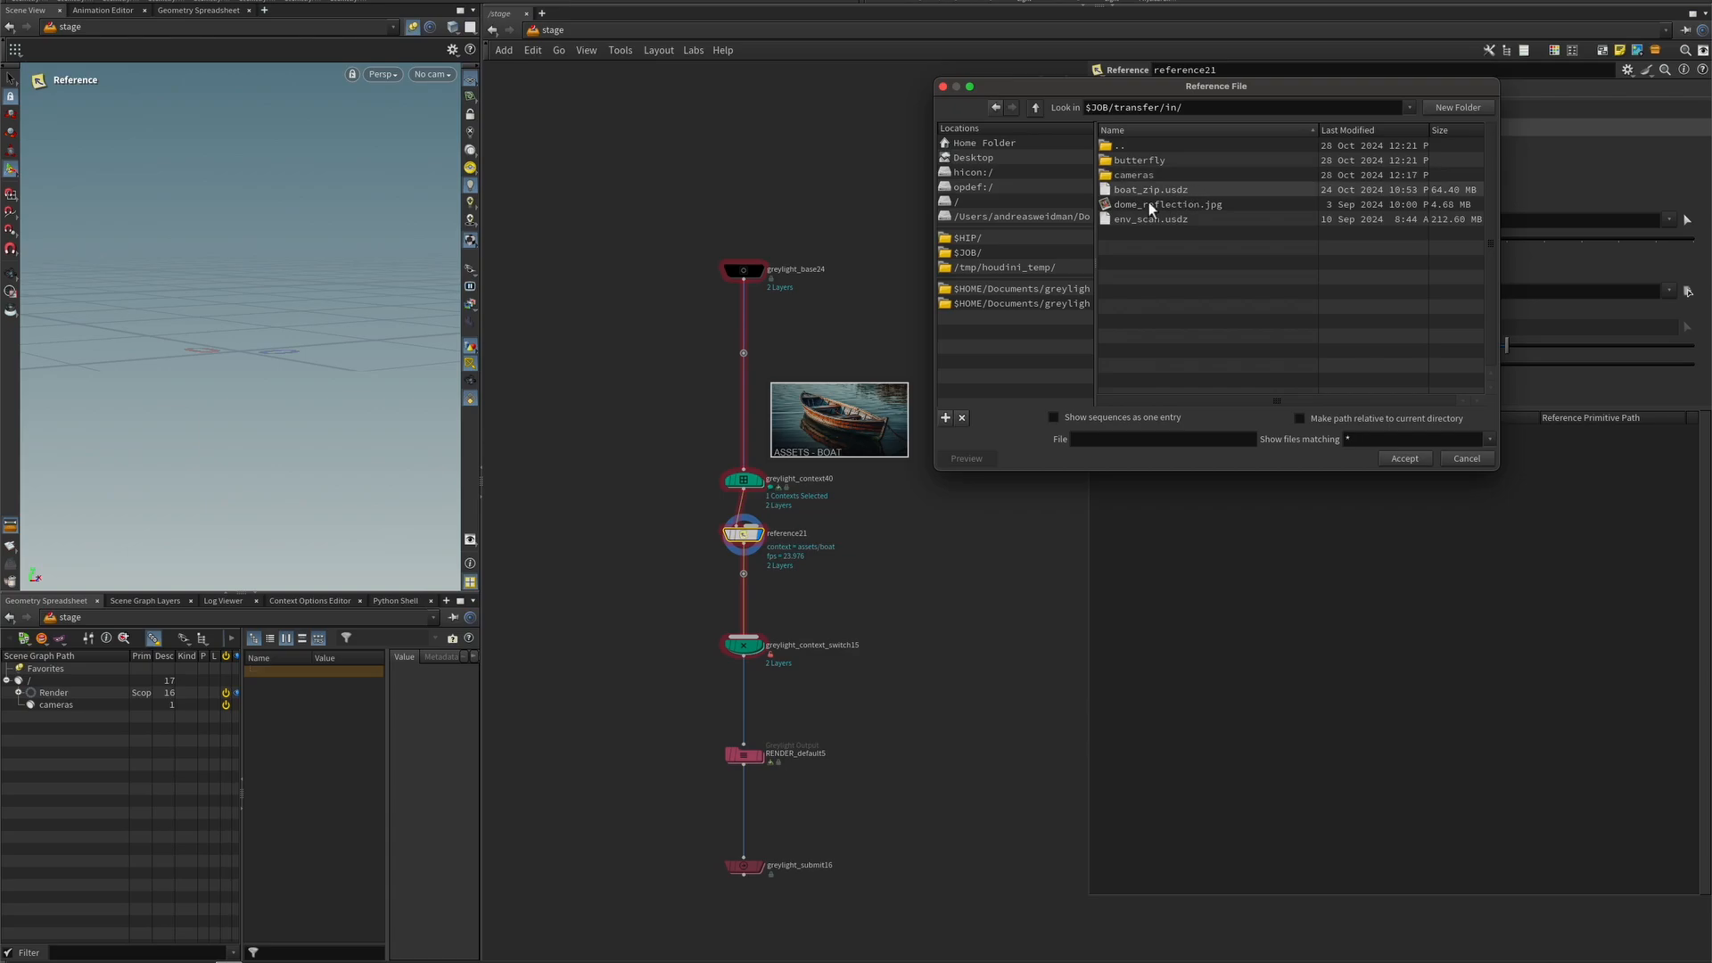
pyautogui.click(1174, 191)
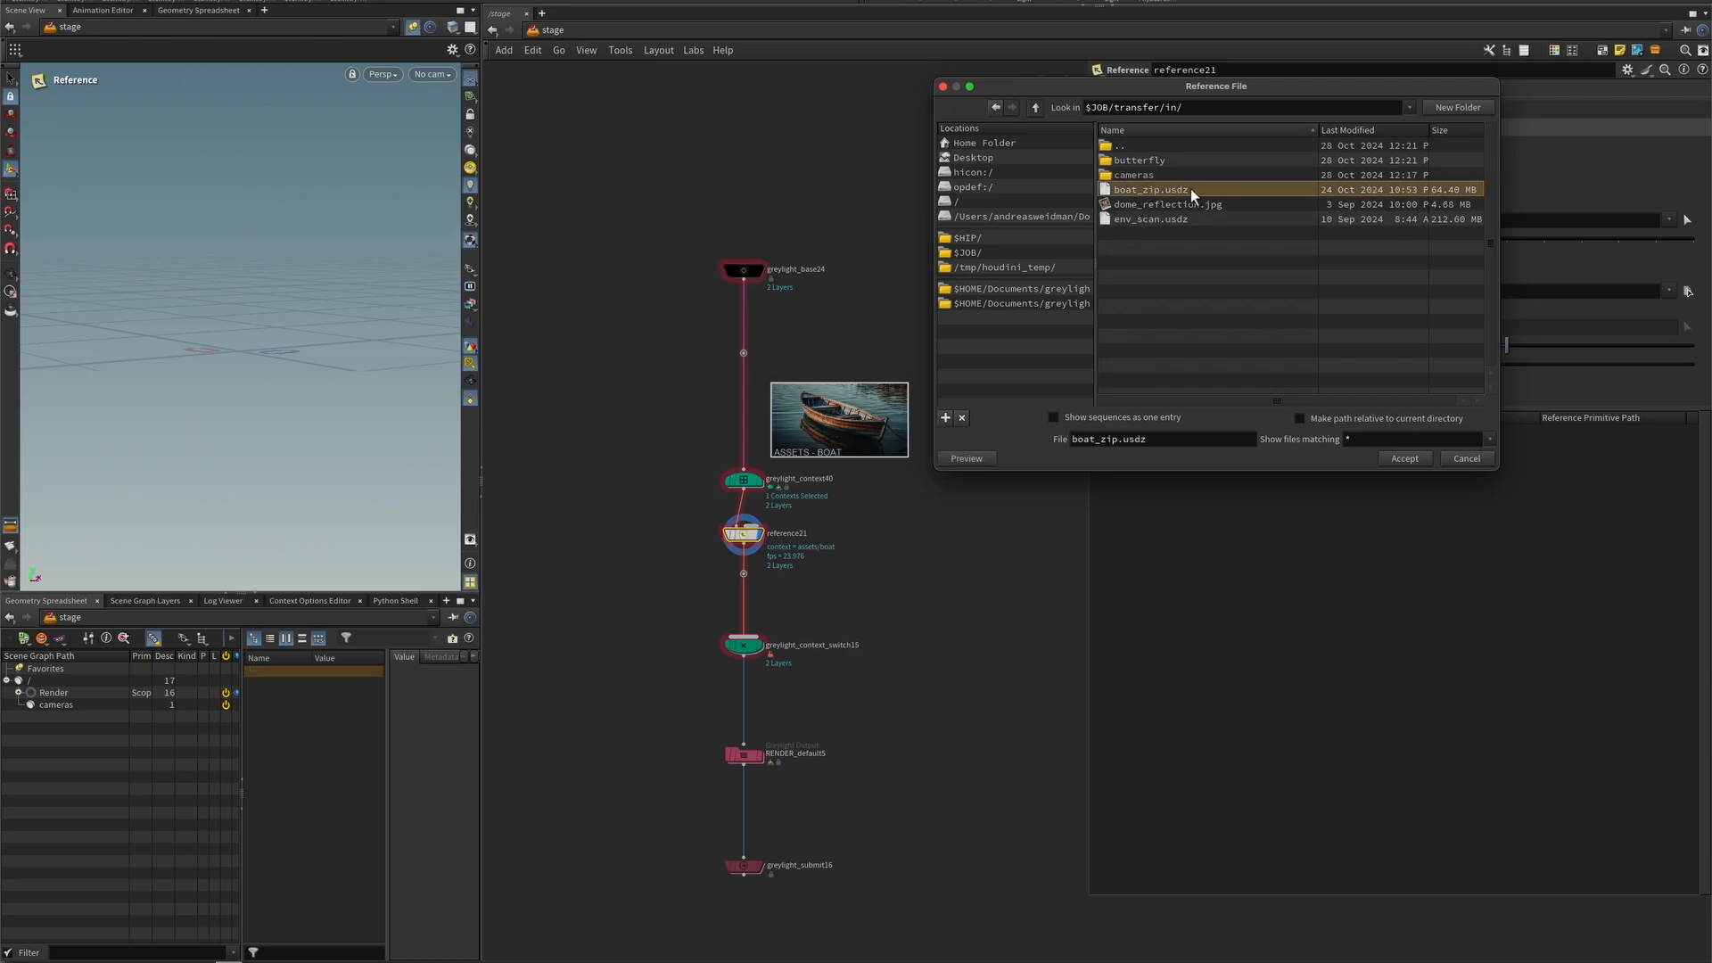
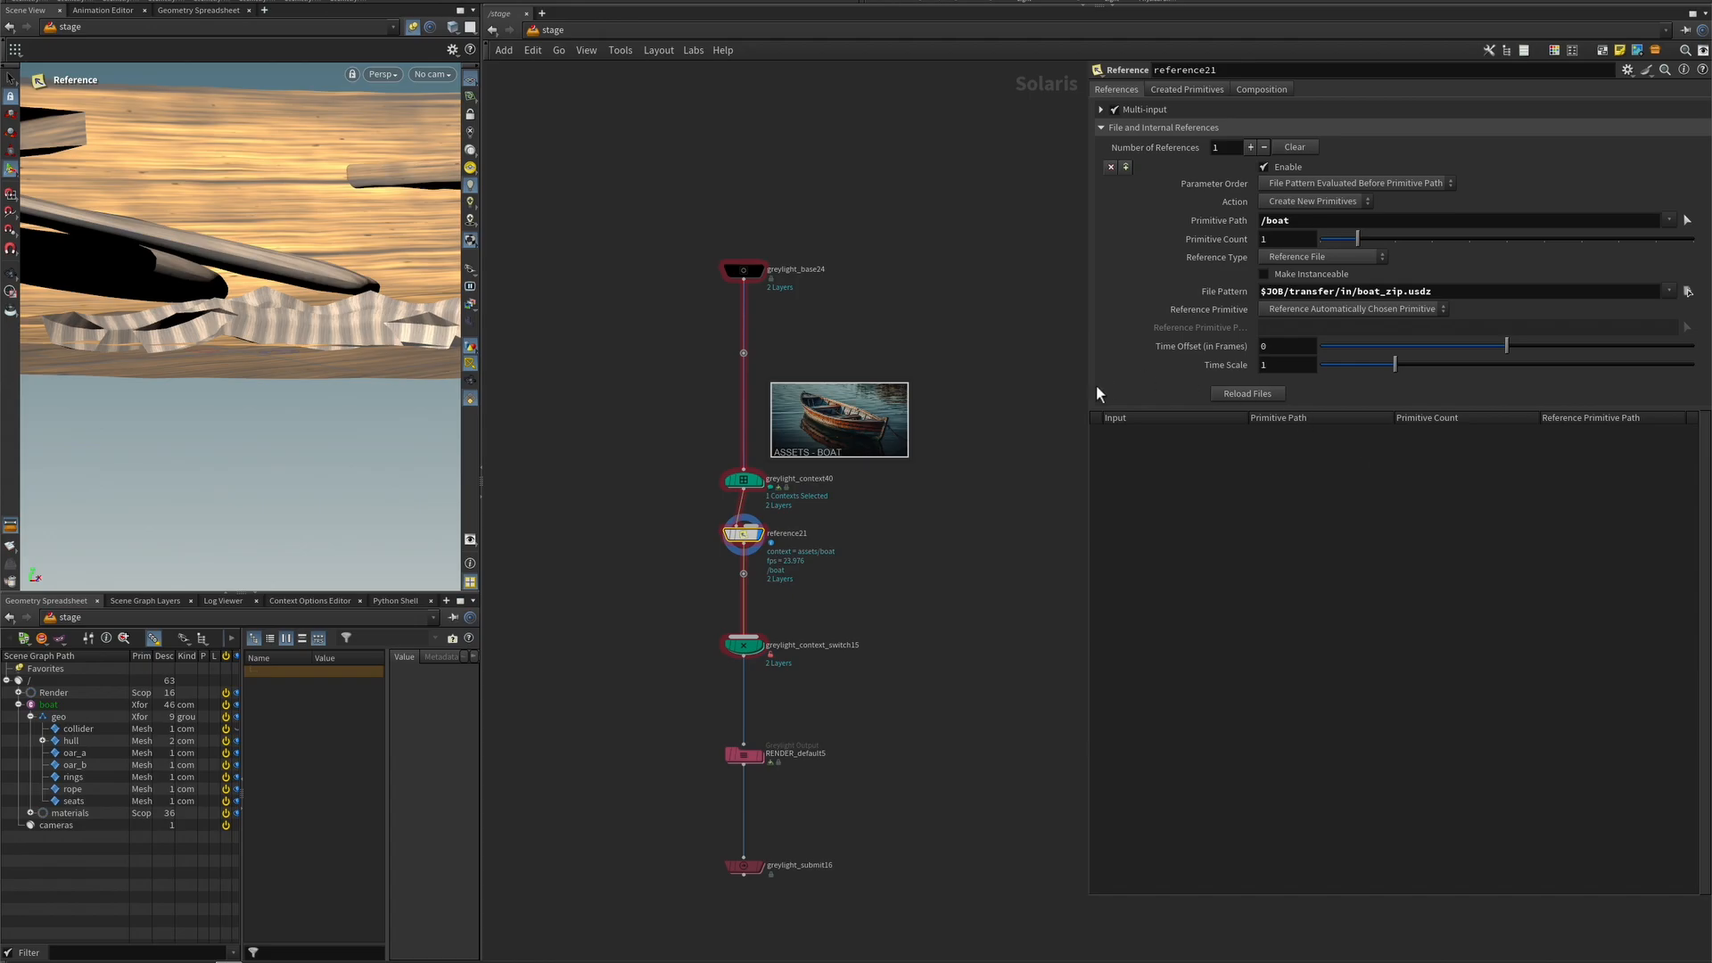
# - Examine the referenced boat in the viewport and its geo and materials branches in the scene graph
pyautogui.keyDown('alt'); pyautogui.moveTo(382, 437); pyautogui.dragTo(188, 452); pyautogui.keyUp('alt')
pyautogui.keyDown('alt'); pyautogui.scroll(-5, 305, 437); pyautogui.keyUp('alt')
pyautogui.moveTo(306, 436); pyautogui.dragTo(356, 451)
pyautogui.press('Escape')
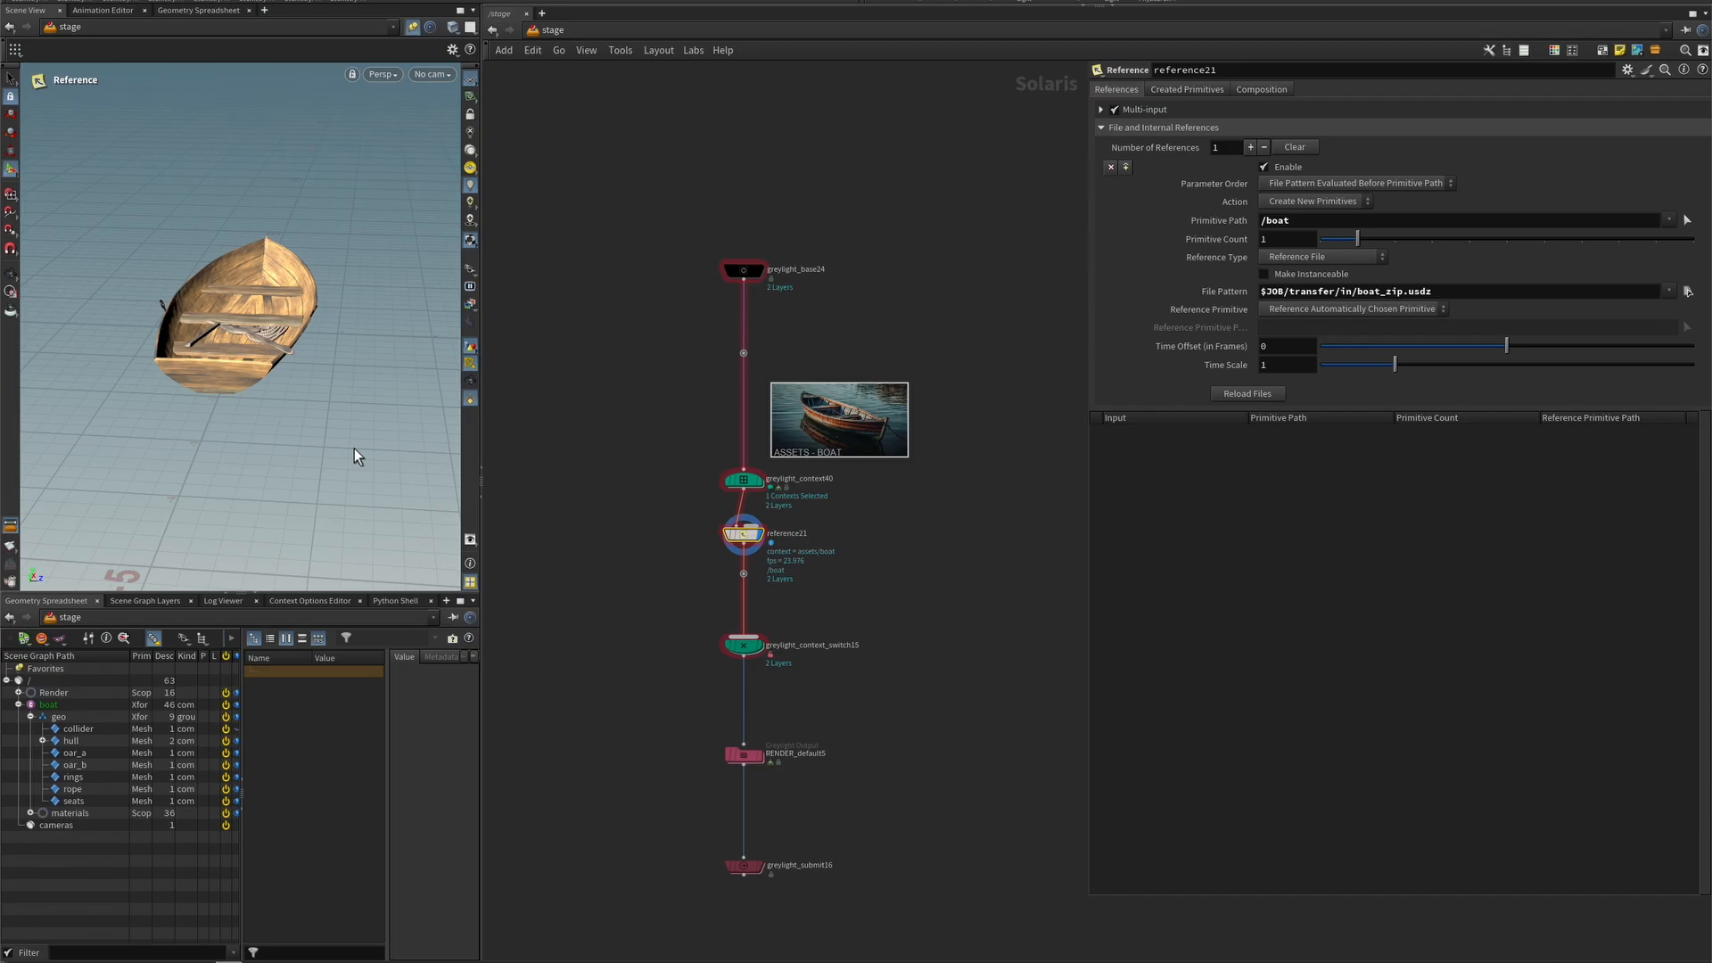
pyautogui.click(31, 716)
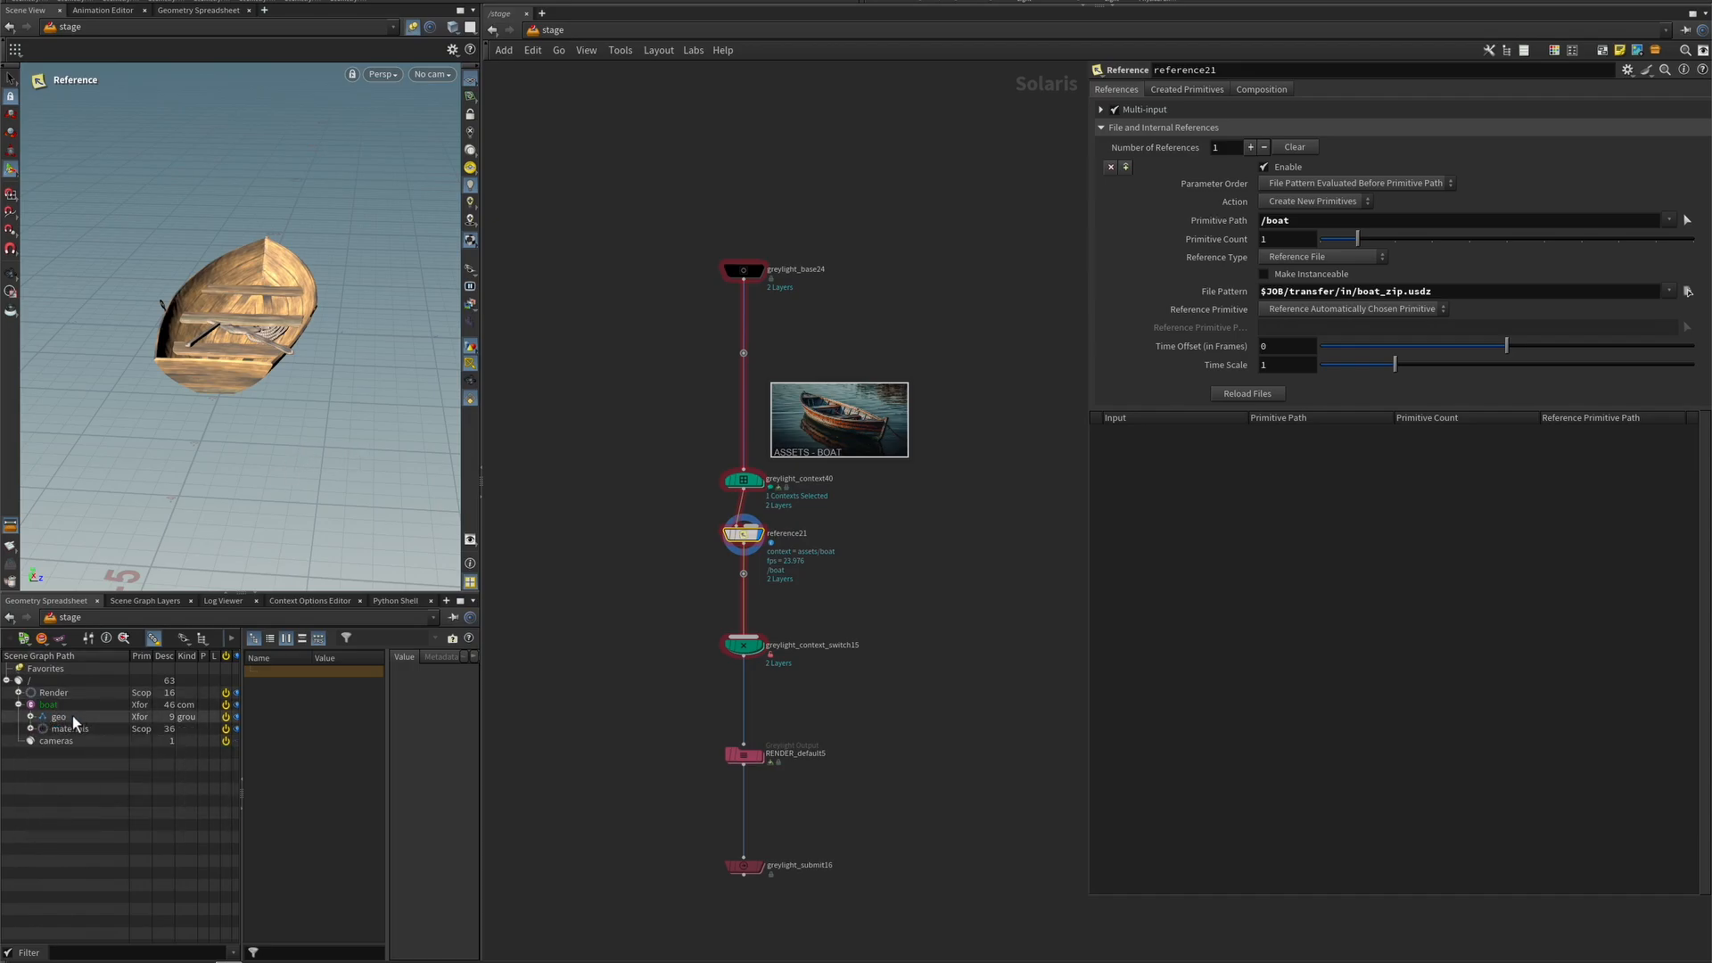
pyautogui.click(59, 716)
pyautogui.click(72, 727)
pyautogui.click(31, 727)
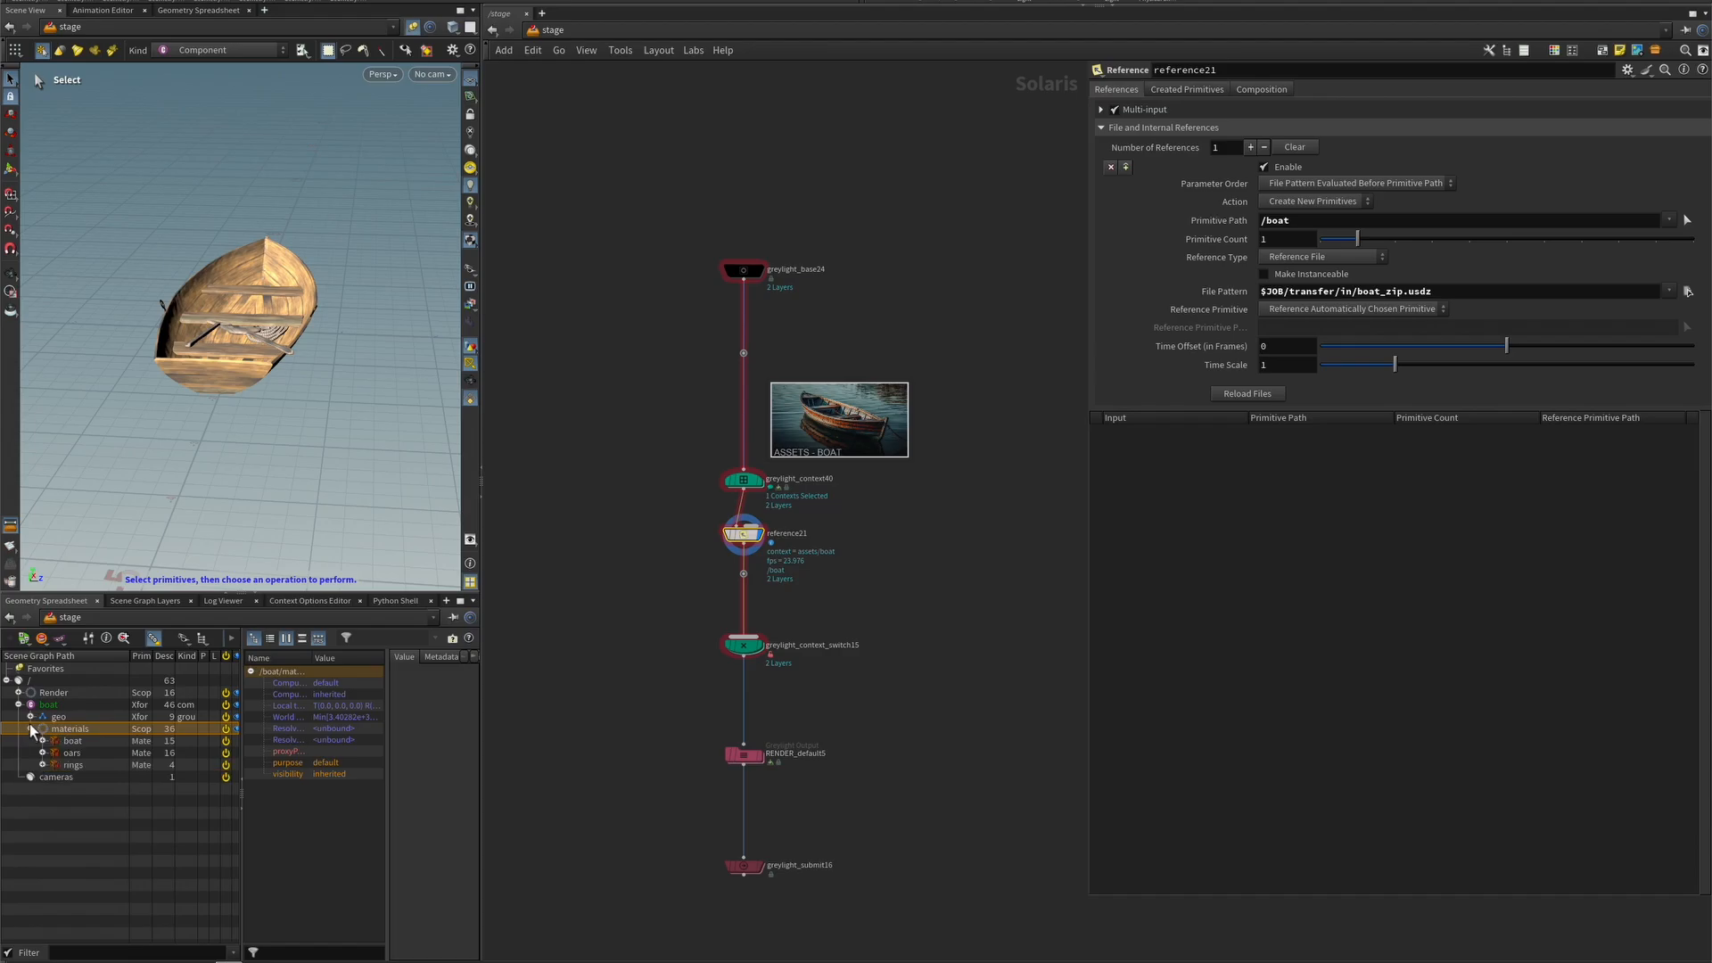
pyautogui.click(30, 716)
pyautogui.click(48, 704)
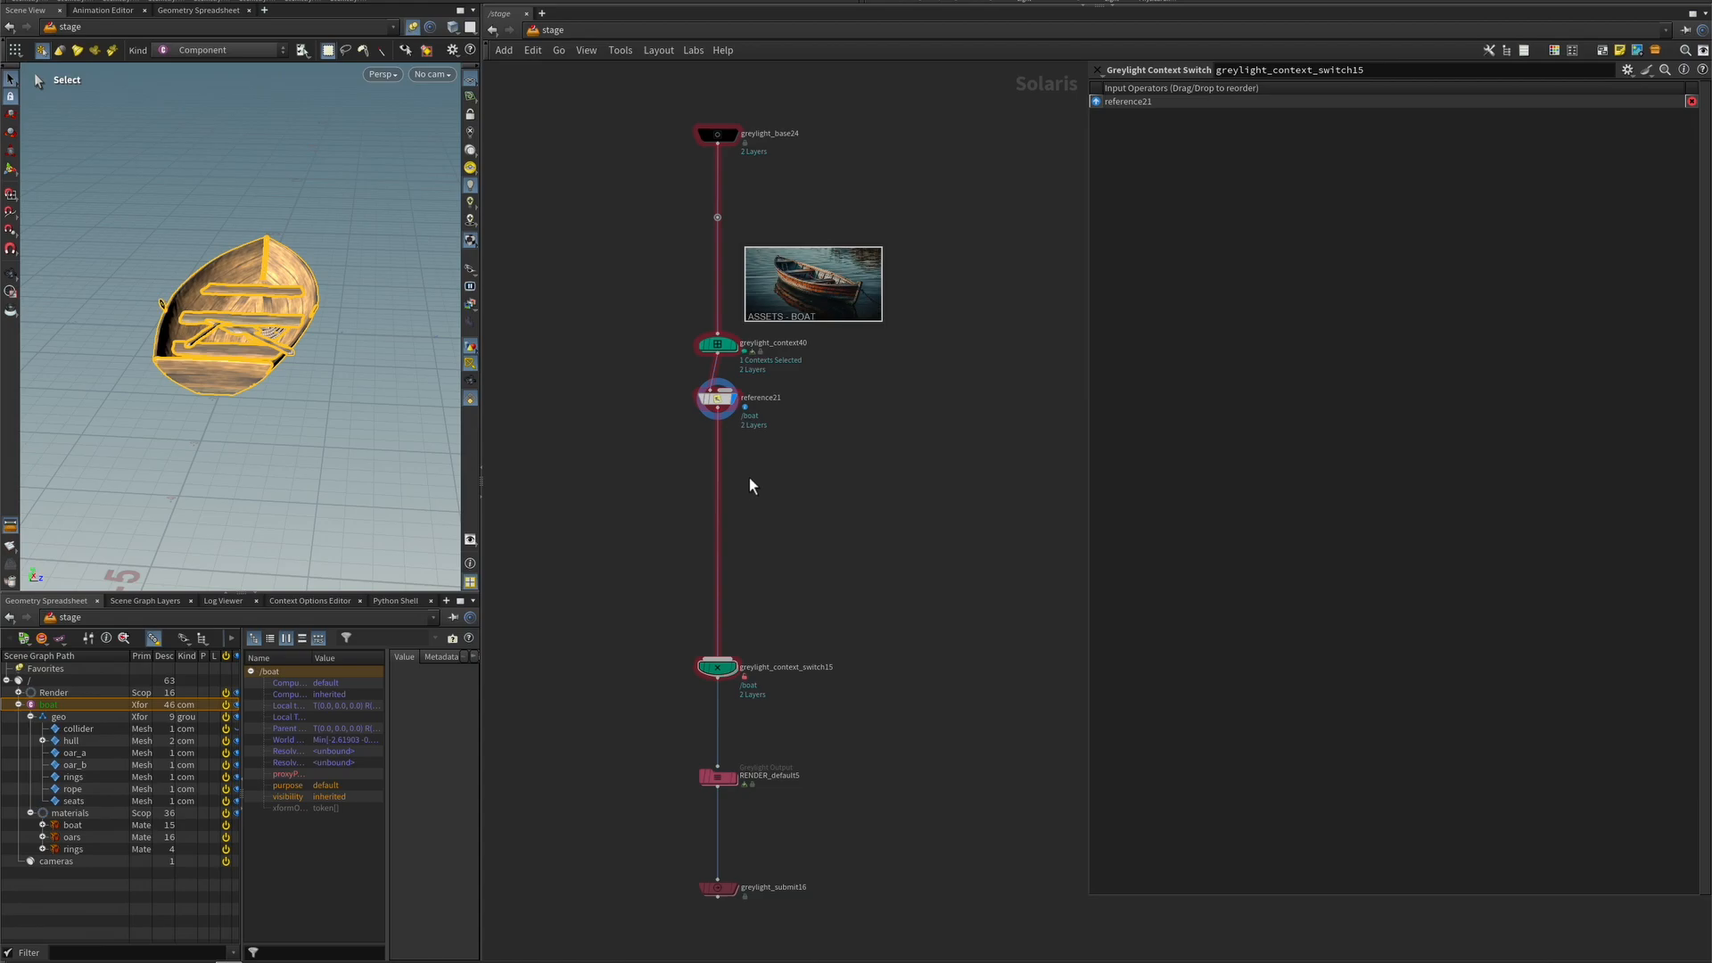
# - Insert an Add Variants to New Primitive node on the wire between the boat reference and the context switch
pyautogui.press('Tab')
pyautogui.write('var')
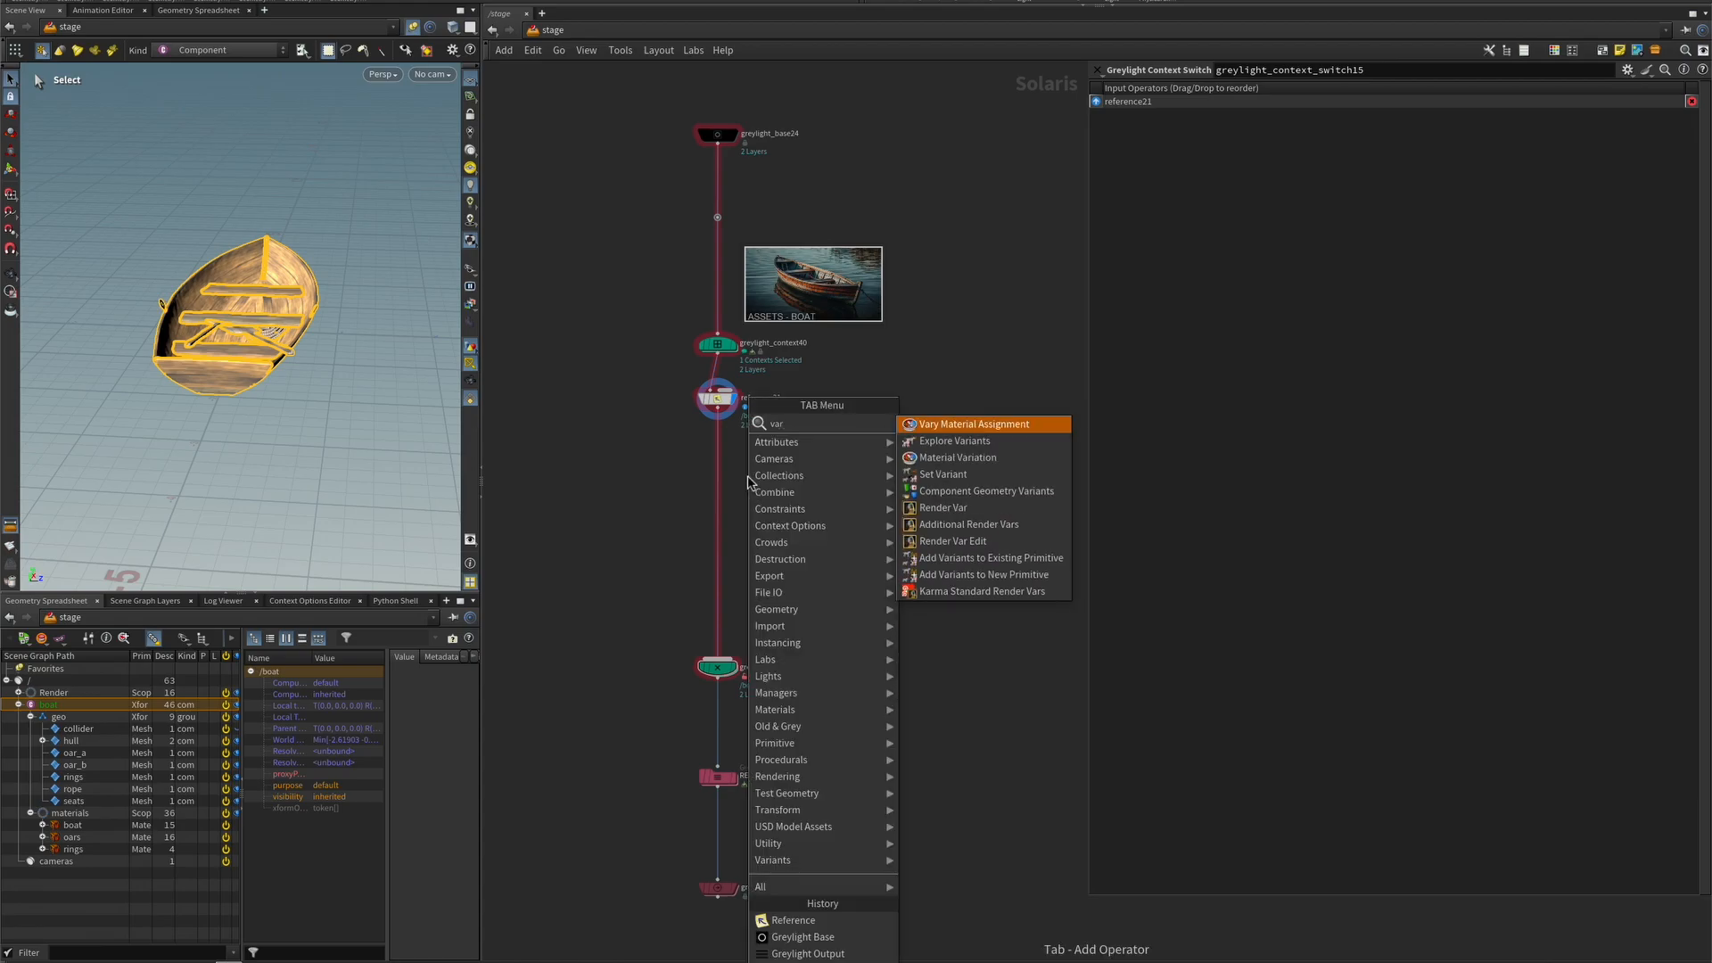
pyautogui.click(979, 576)
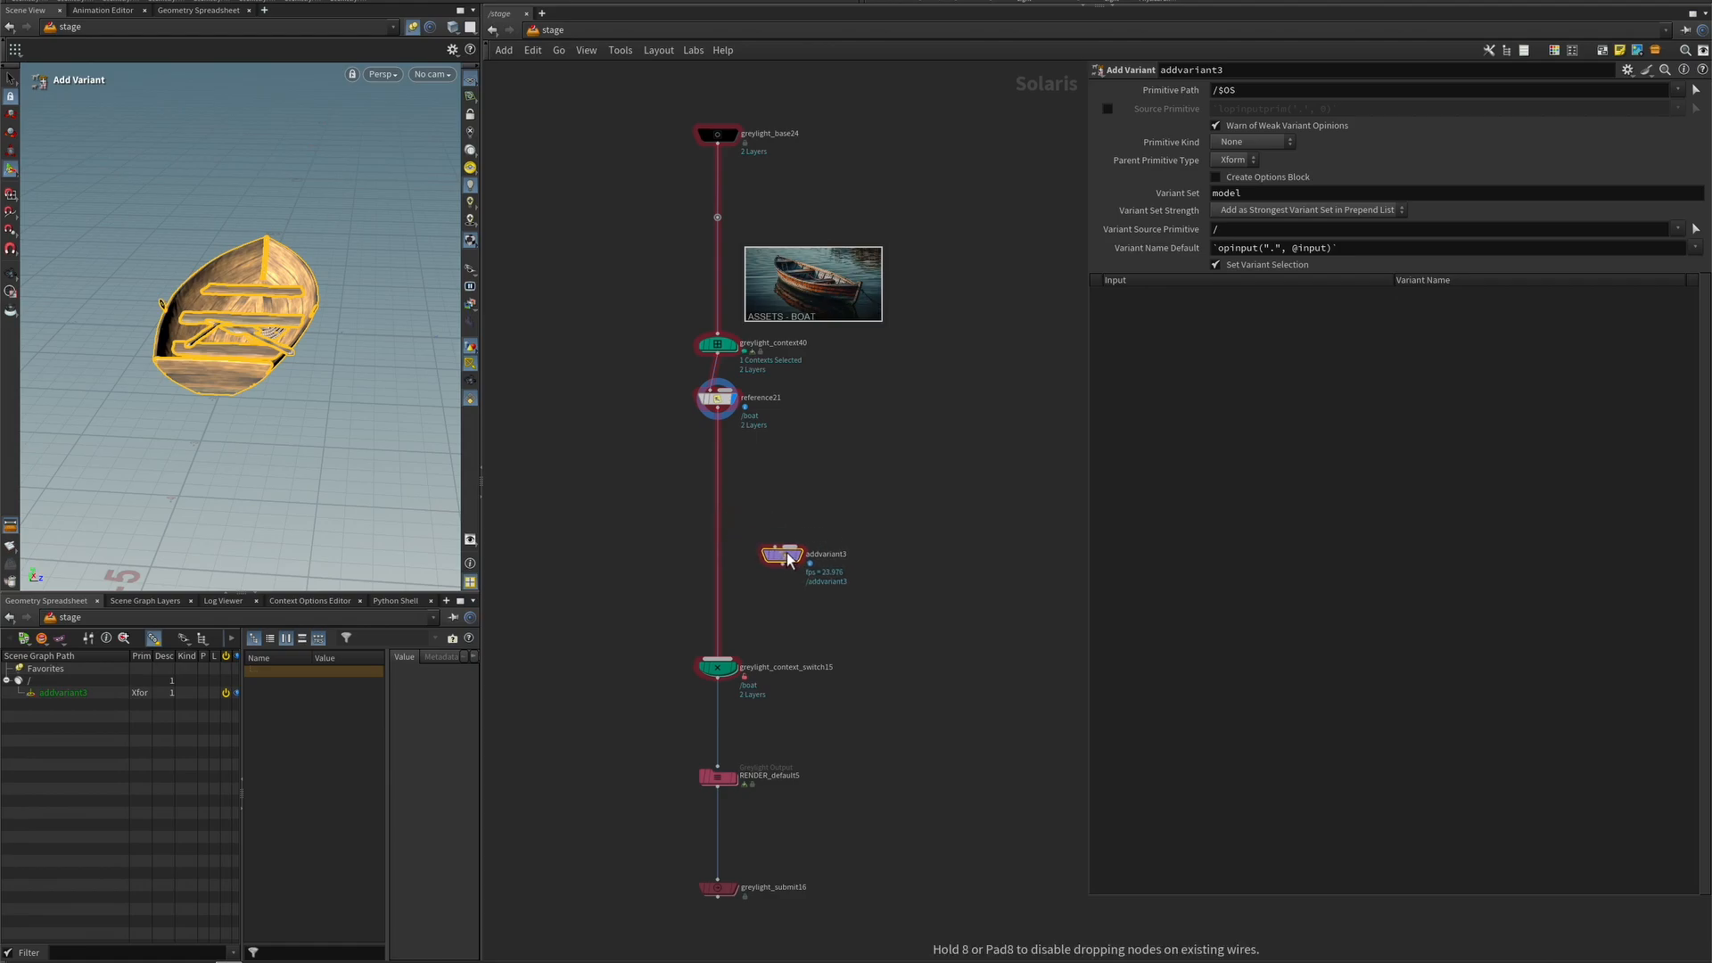
pyautogui.click(731, 539)
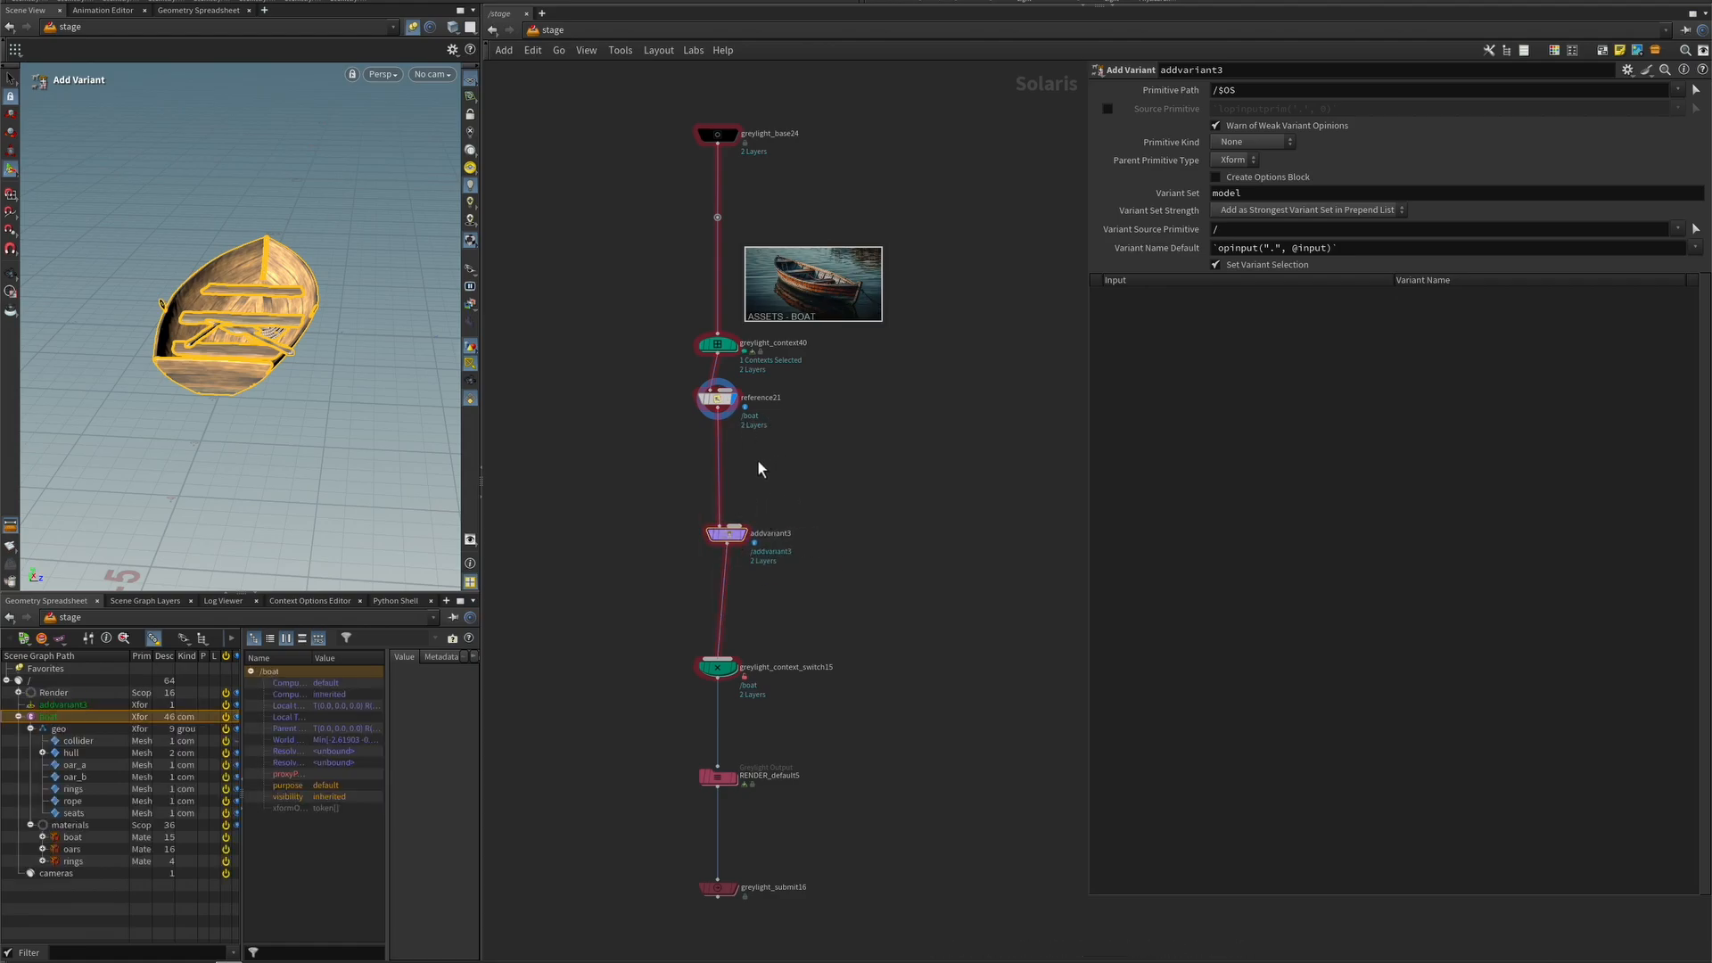
# - Add a Transform node that branches off the boat reference and feeds the Add Variant node as a variant input
pyautogui.press('Tab')
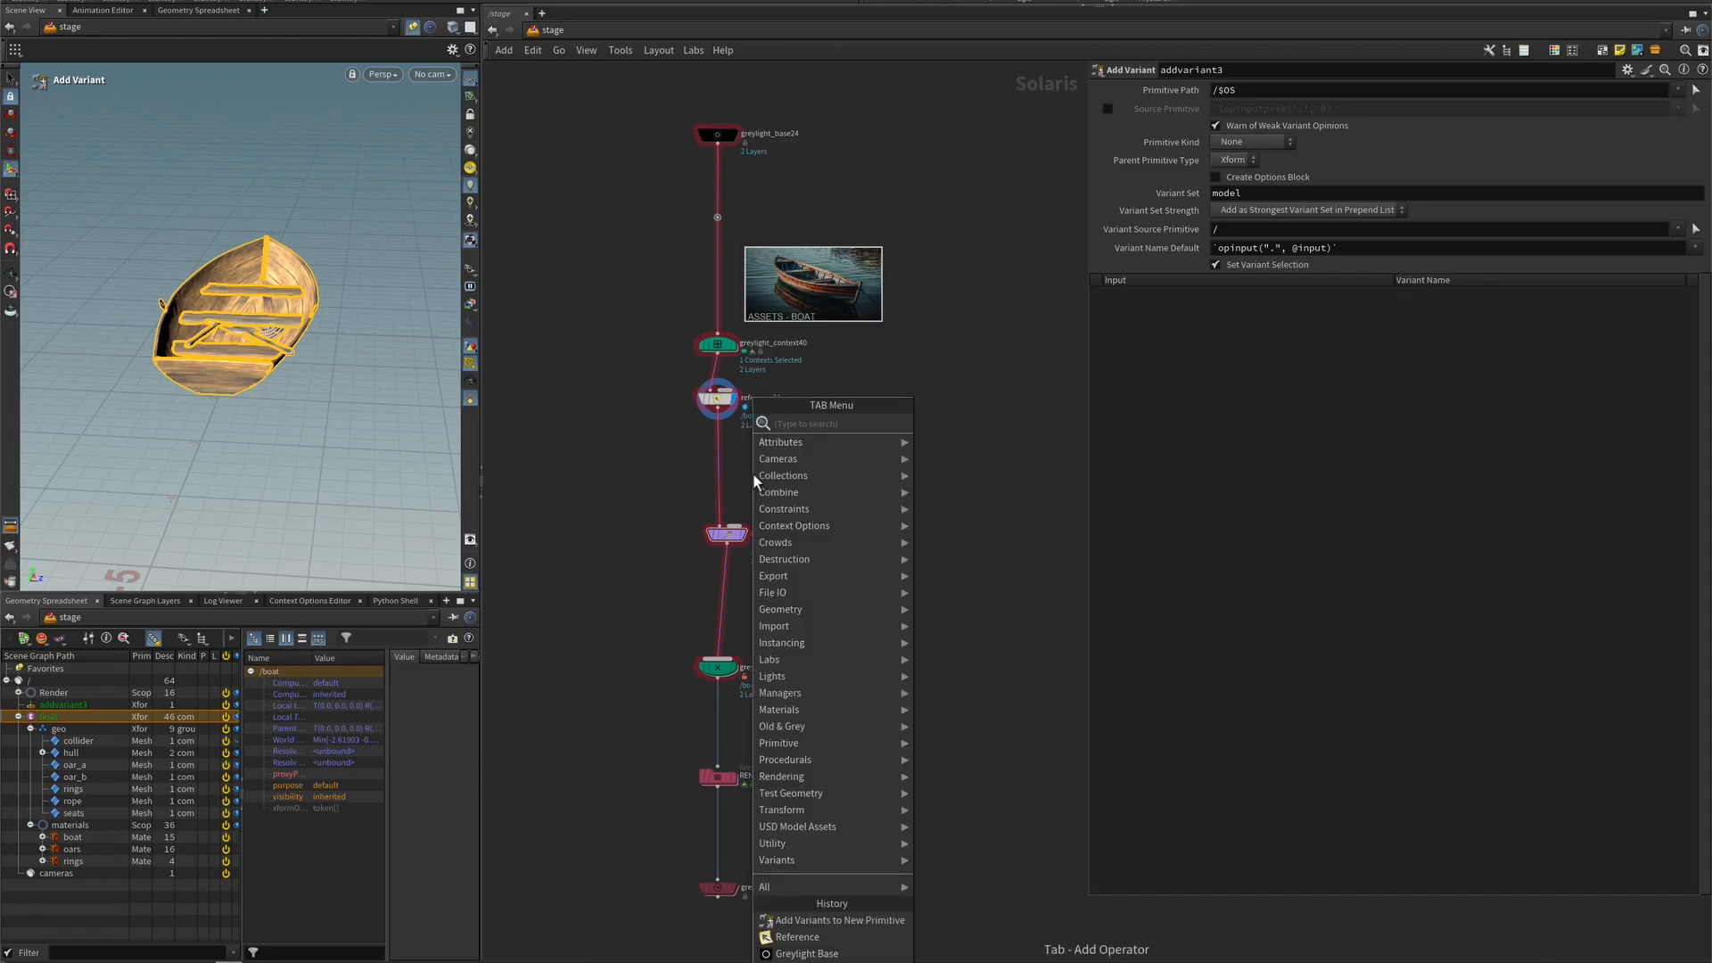
pyautogui.write('tr')
pyautogui.click(951, 443)
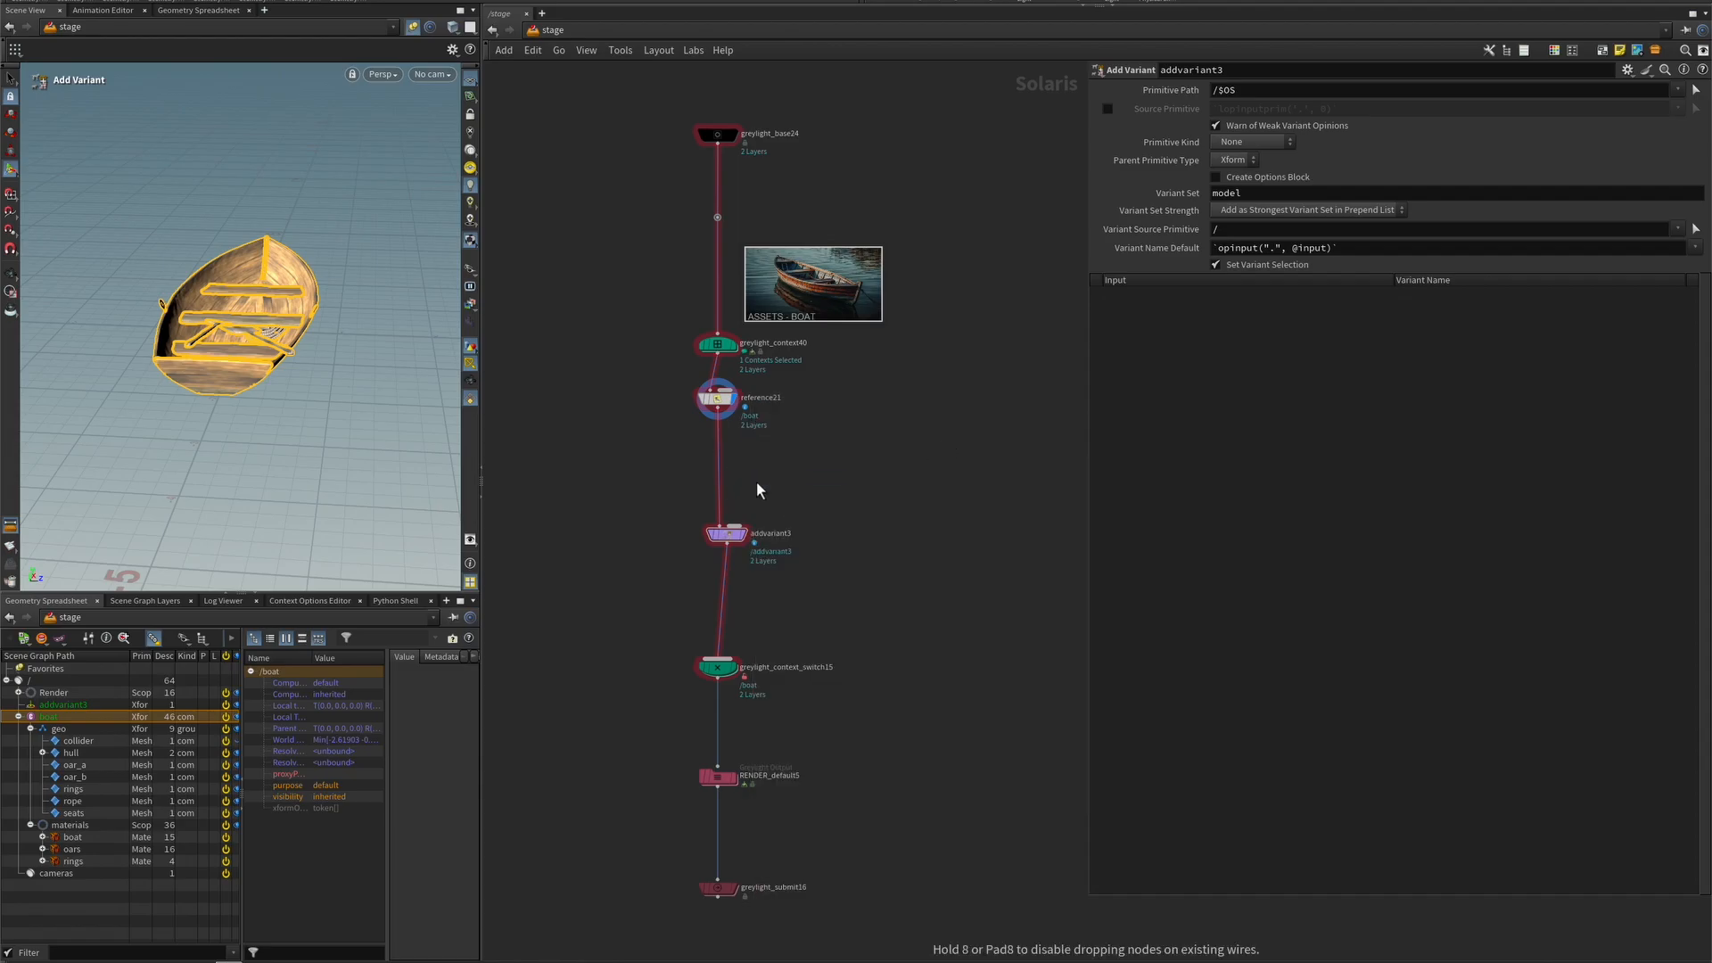
pyautogui.click(758, 483)
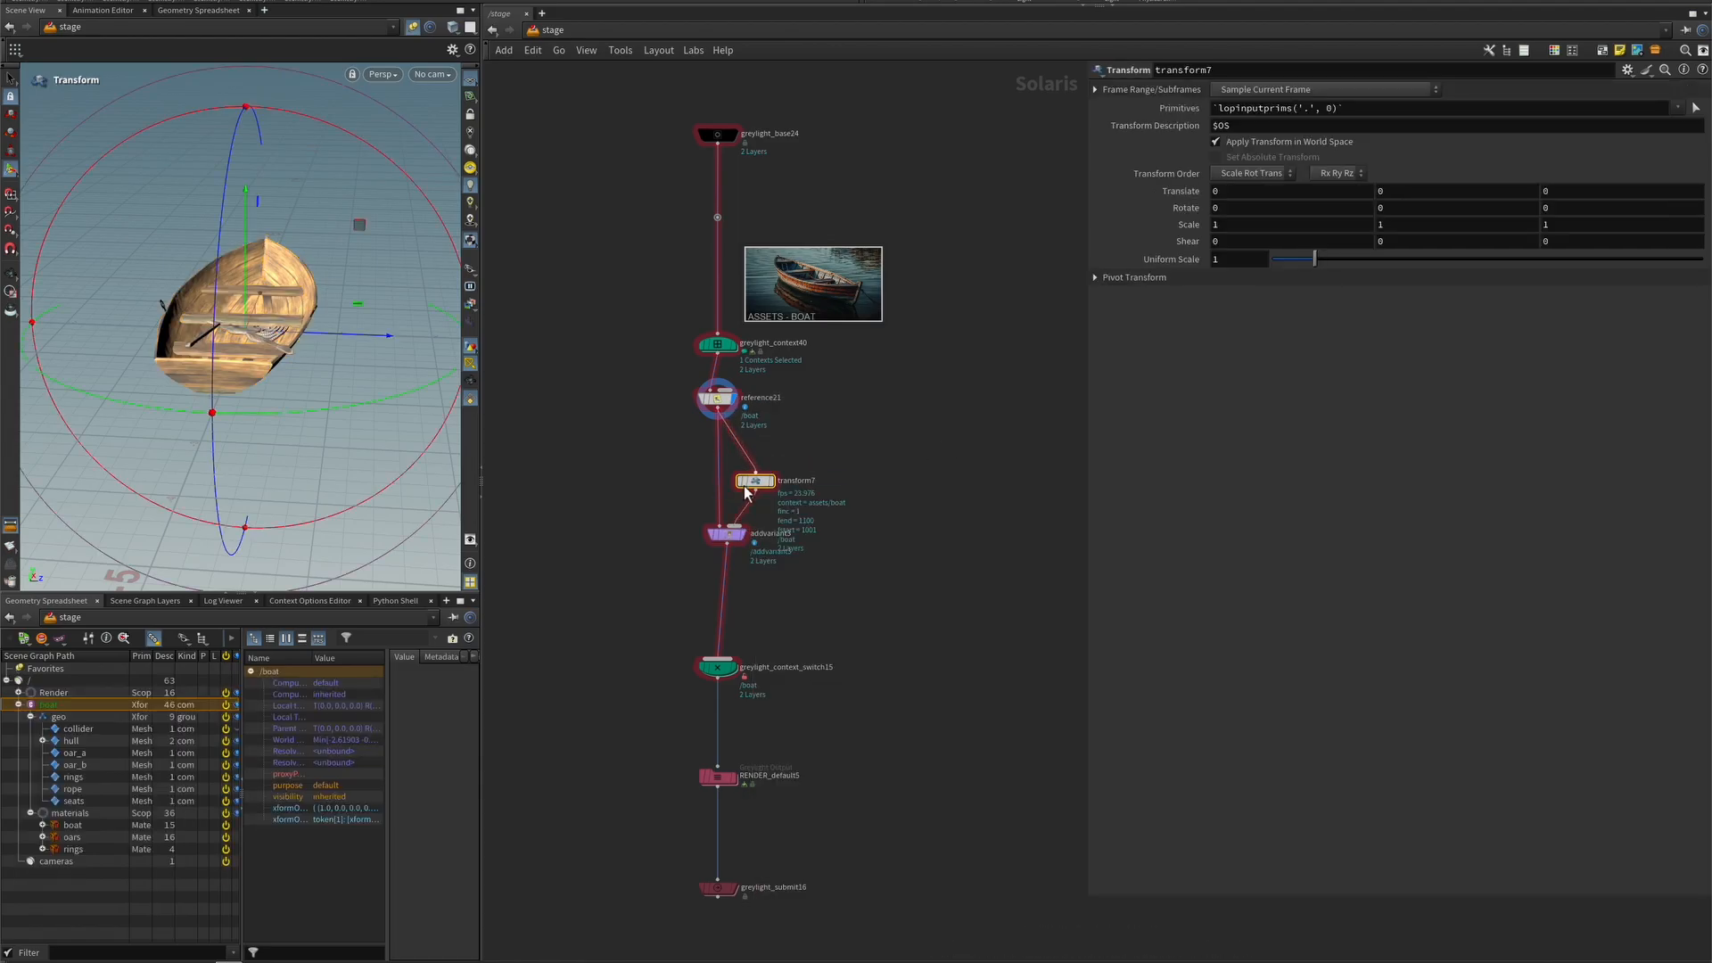
# - Set the Transform node's uniform scale to 2.72 and display the Add Variant node with its parameters
pyautogui.moveTo(1314, 259); pyautogui.dragTo(1389, 256)
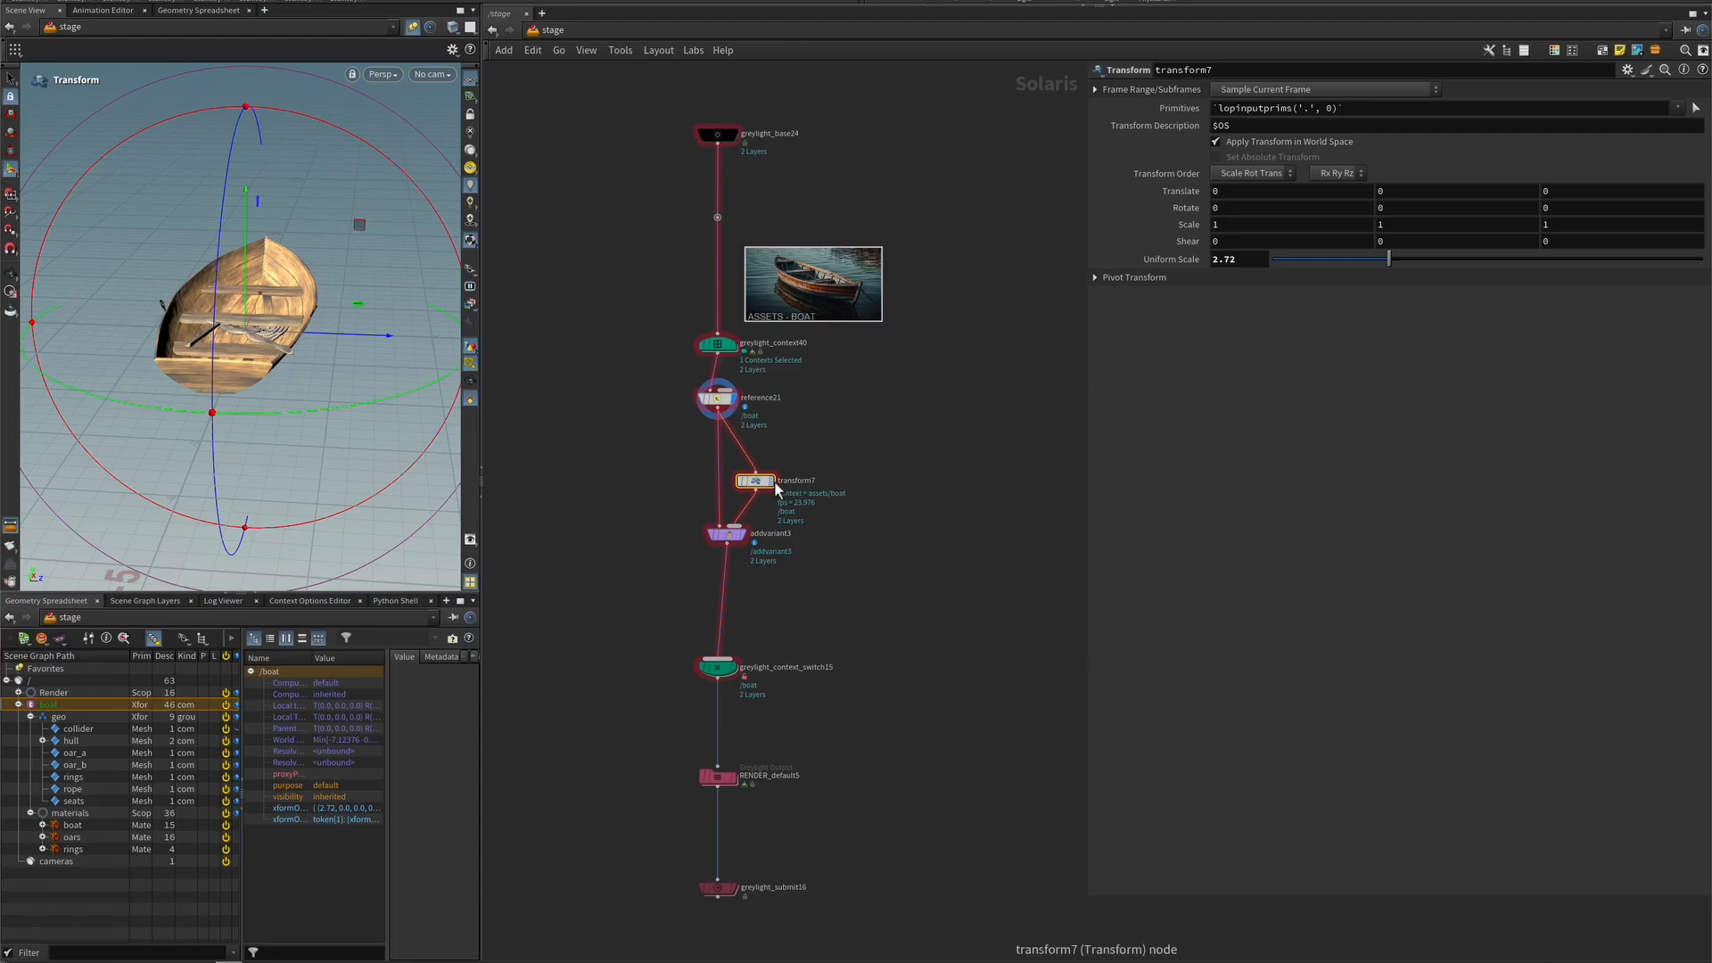
pyautogui.click(773, 482)
pyautogui.click(745, 535)
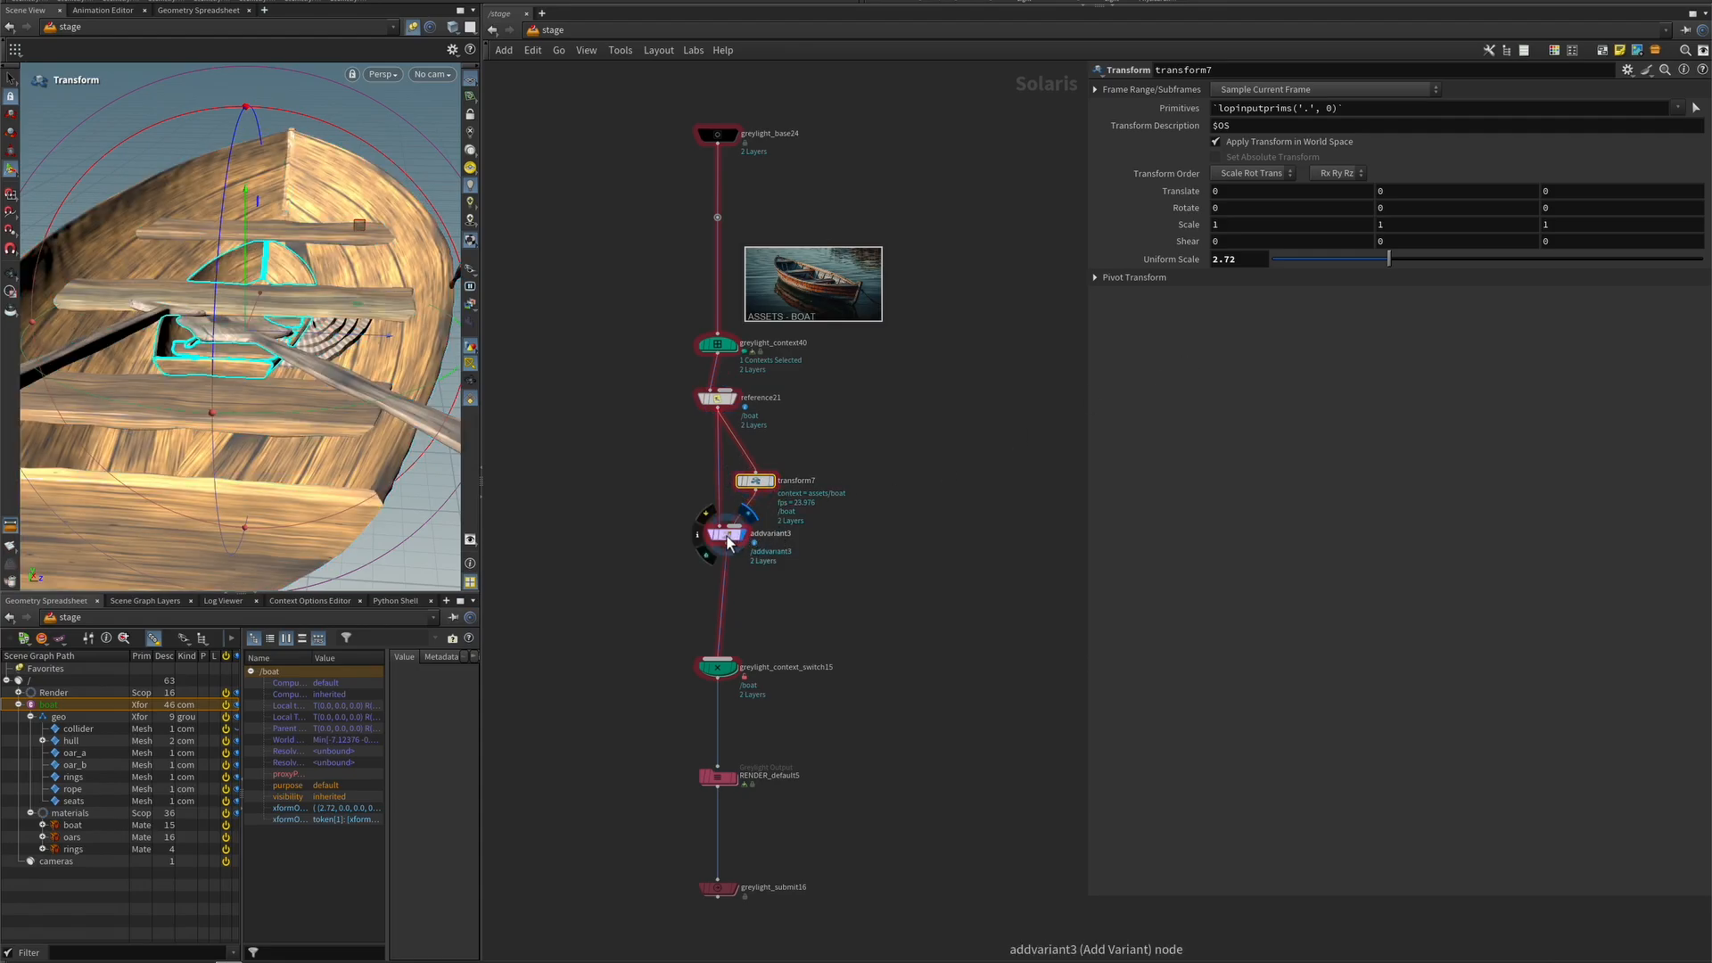
pyautogui.click(726, 536)
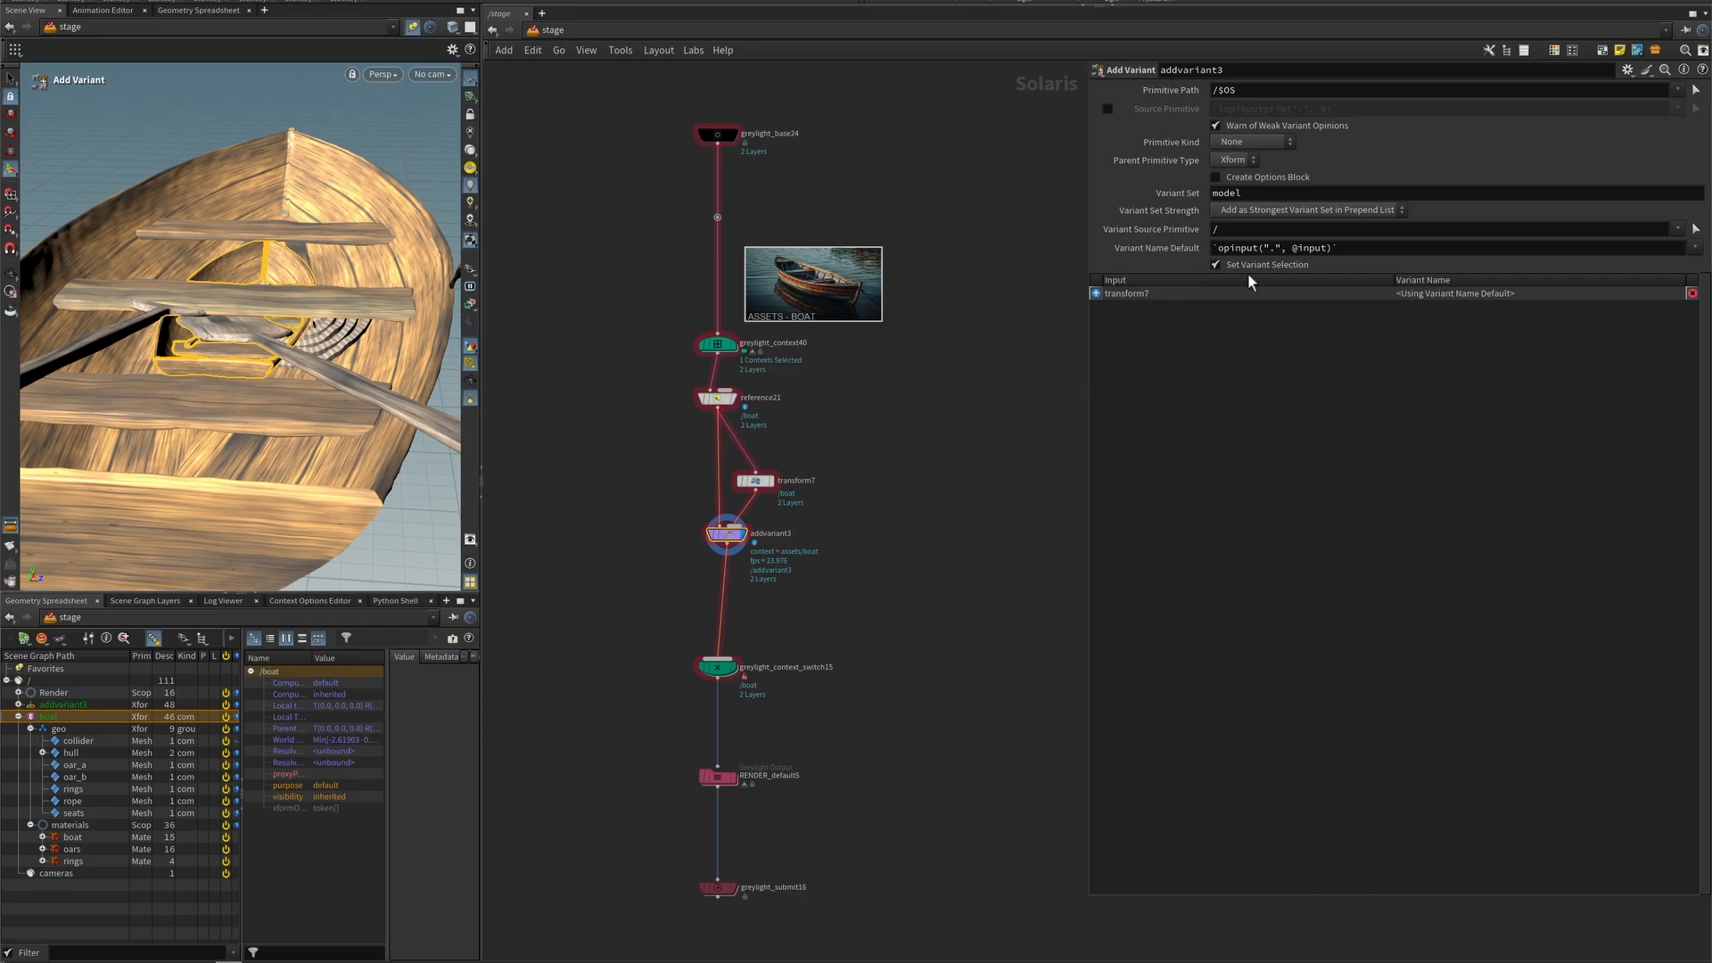
pyautogui.click(1159, 295)
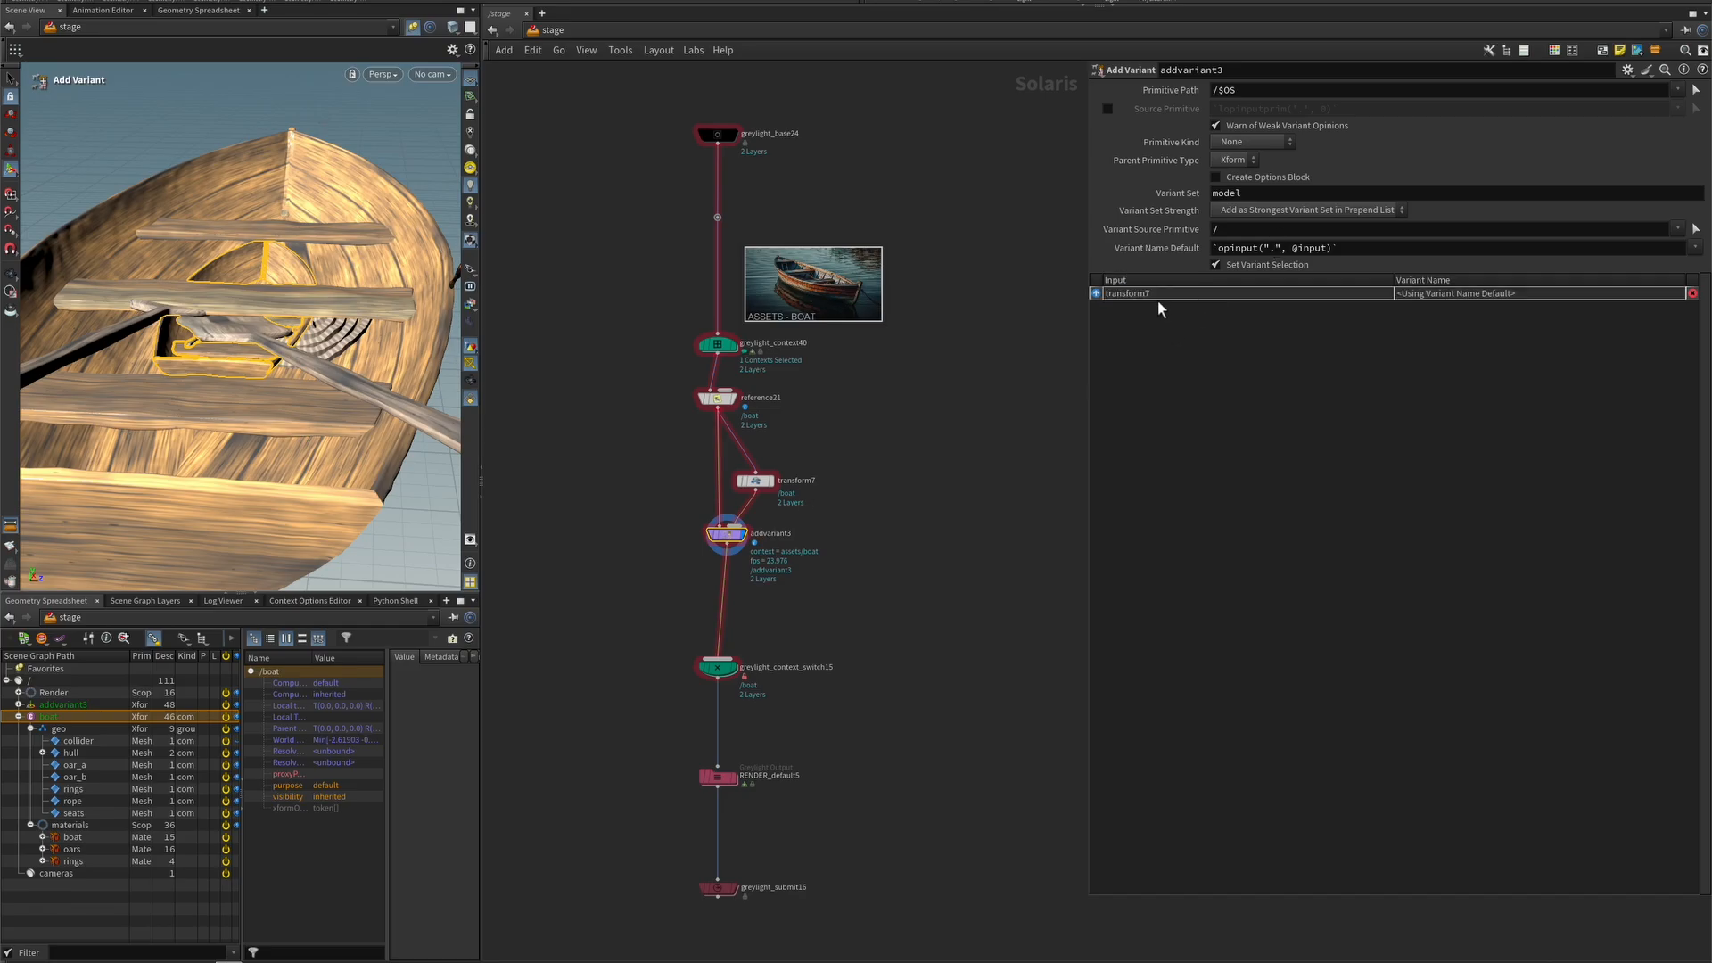
# - Wire the boat reference into the Add Variant node as another variant and order it above the transform7 input
pyautogui.moveTo(758, 484); pyautogui.dragTo(800, 485)
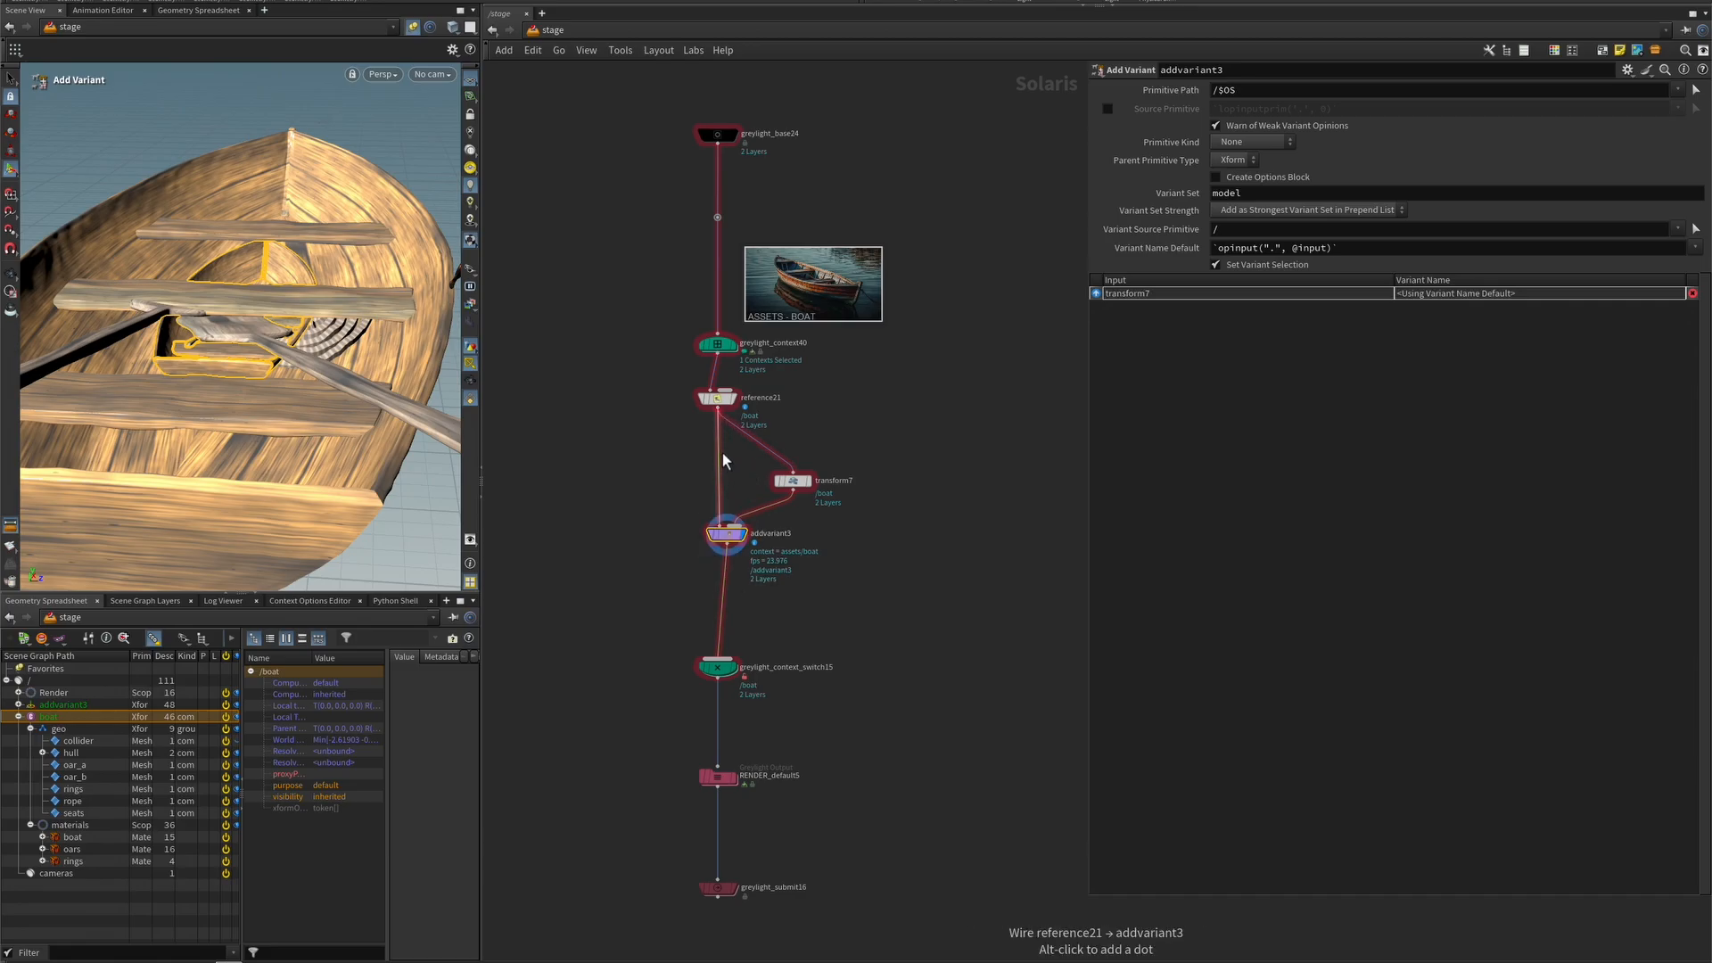
pyautogui.moveTo(718, 408); pyautogui.dragTo(726, 521)
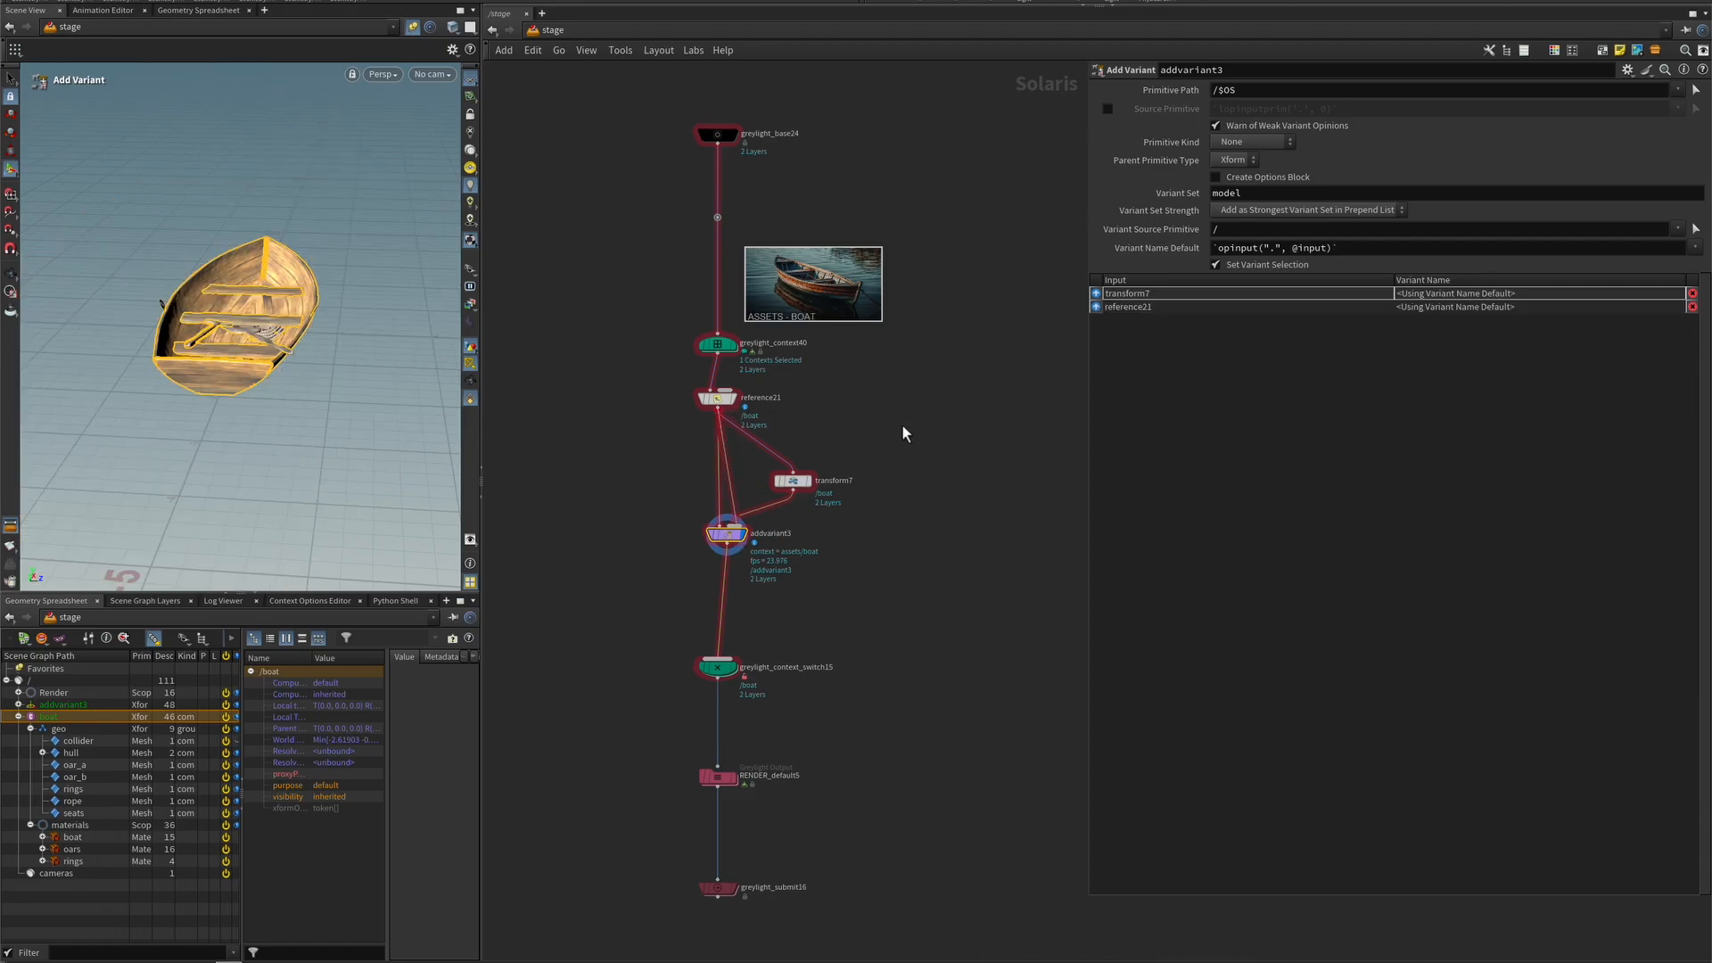
pyautogui.moveTo(1161, 292); pyautogui.dragTo(1164, 332)
pyautogui.moveTo(726, 533); pyautogui.dragTo(717, 534)
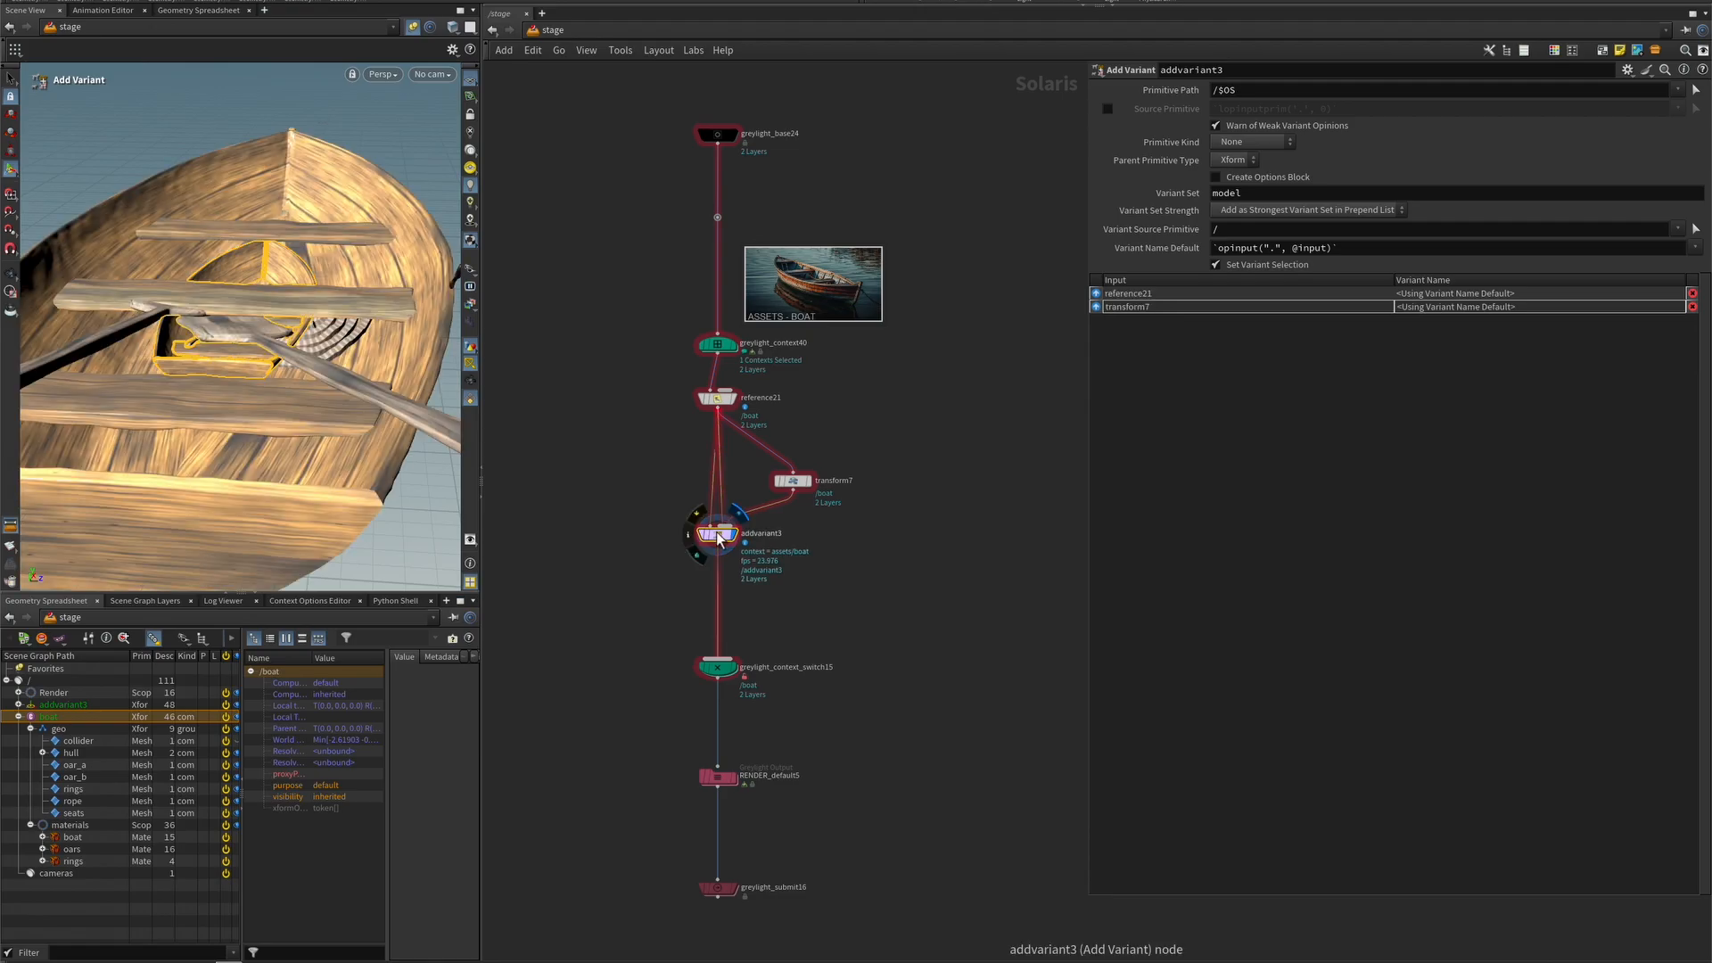
# - Inspect the newly added variant primitive in the scene graph and set the Add Variant node's primitive path to /boat
pyautogui.click(17, 704)
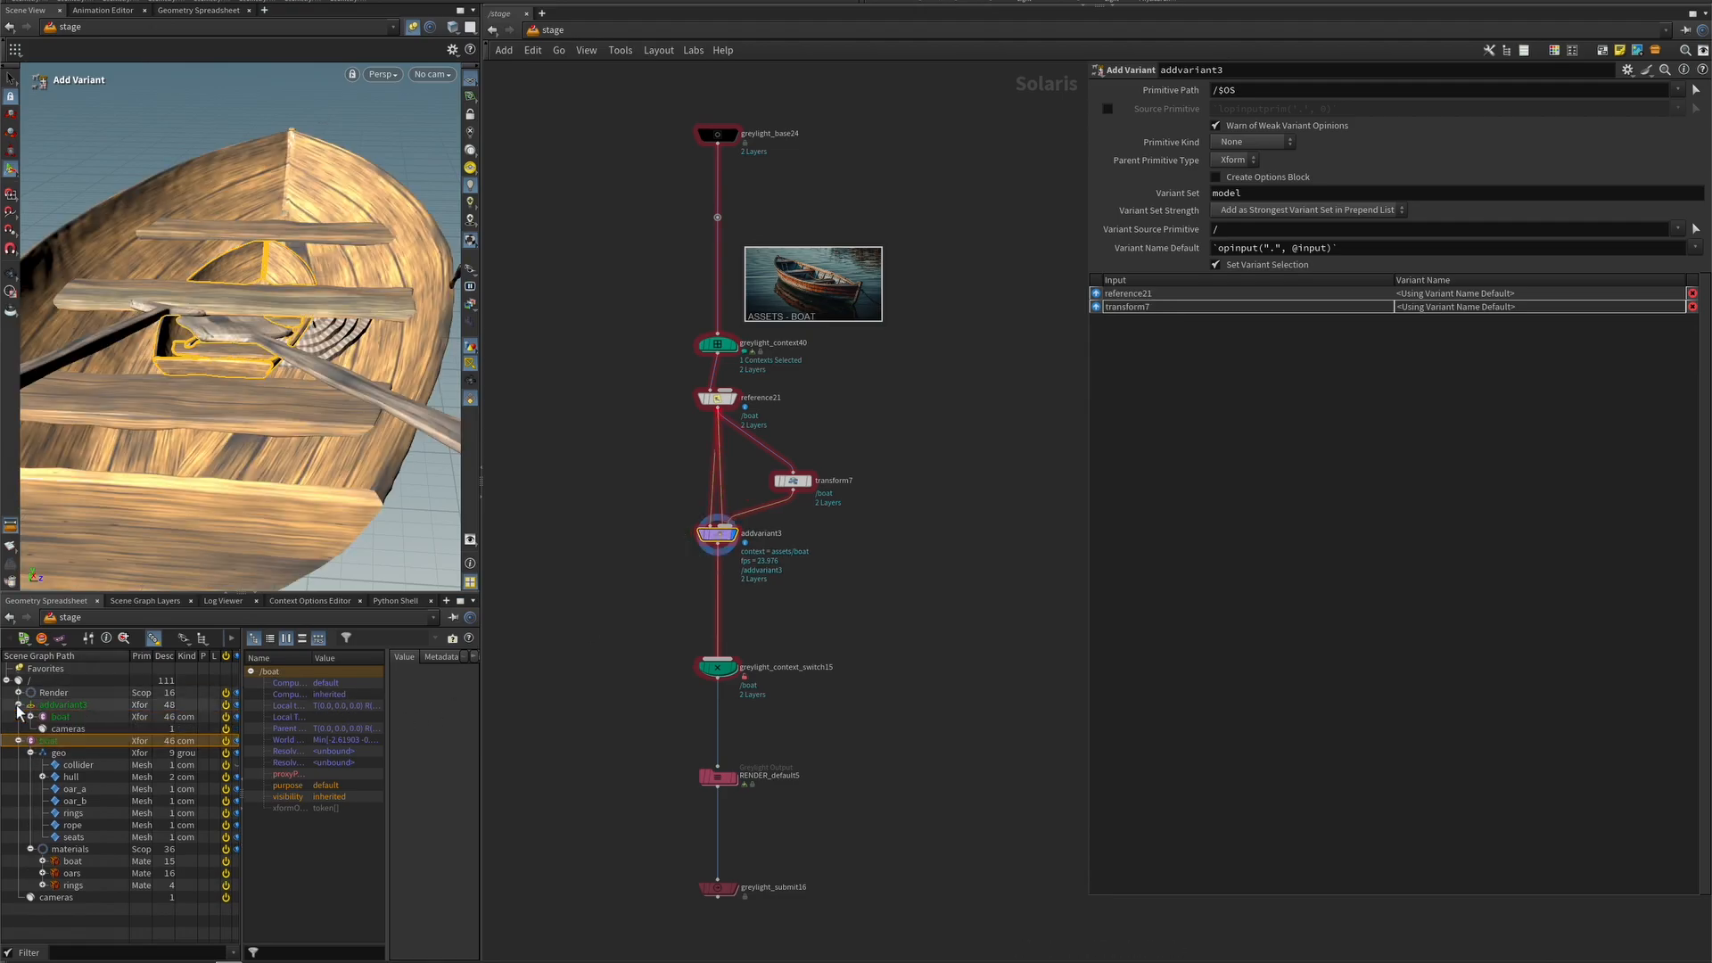
pyautogui.click(84, 705)
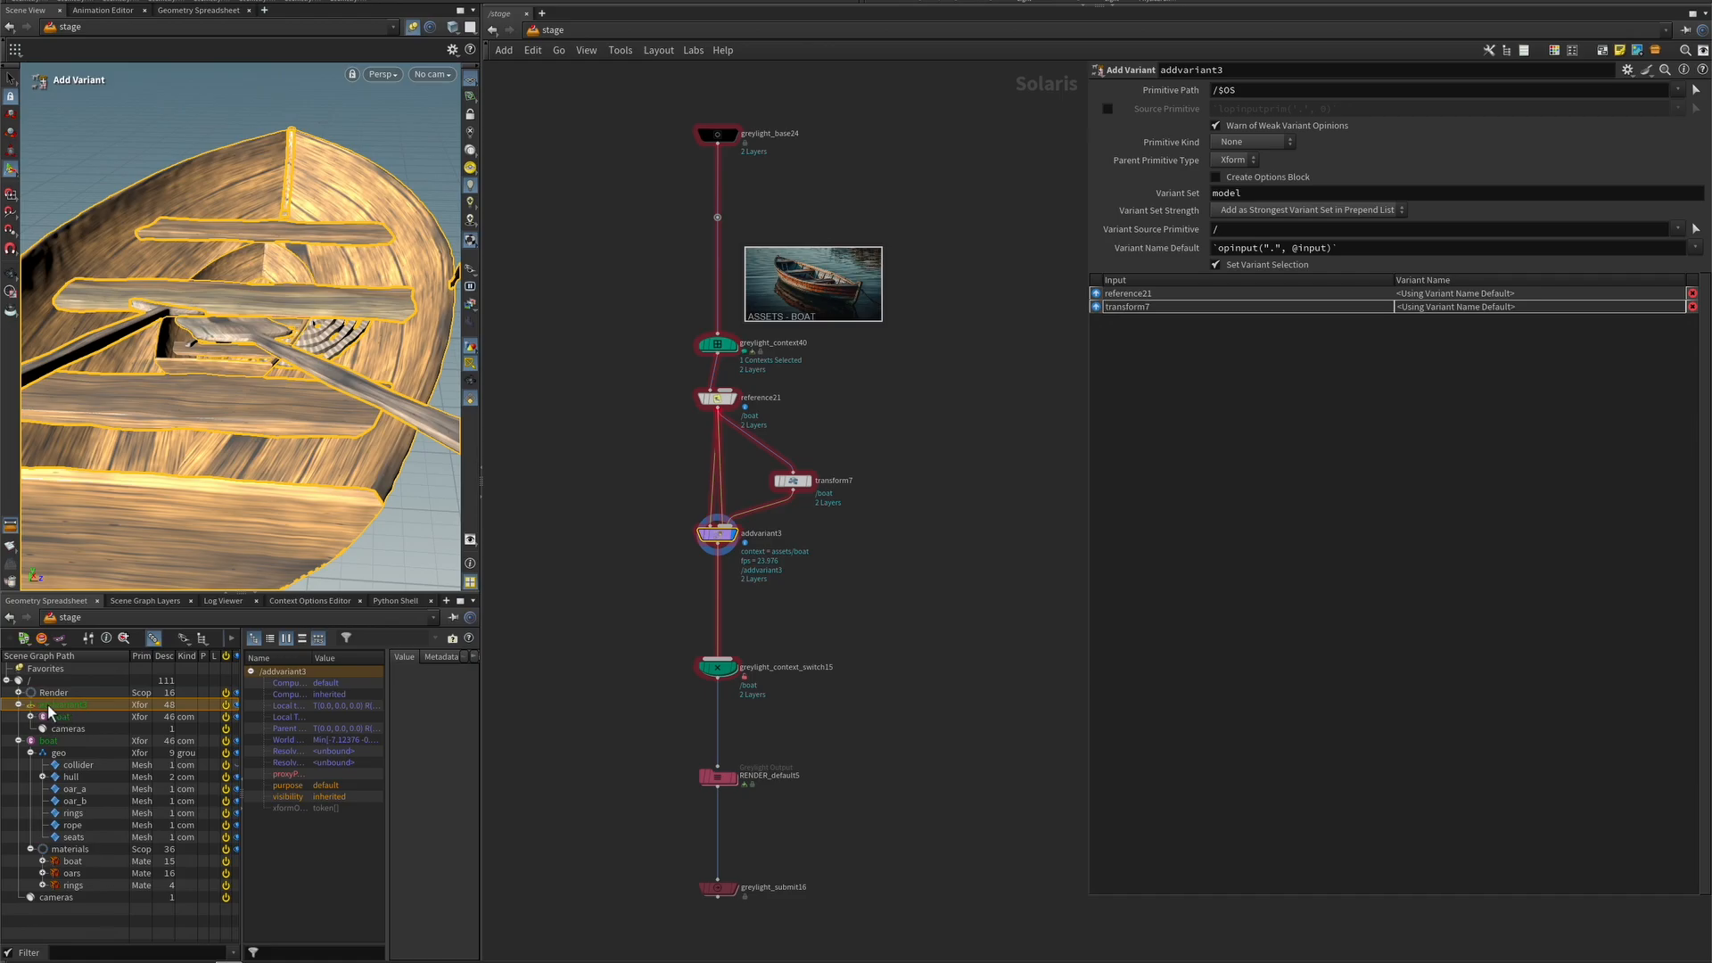
pyautogui.click(49, 740)
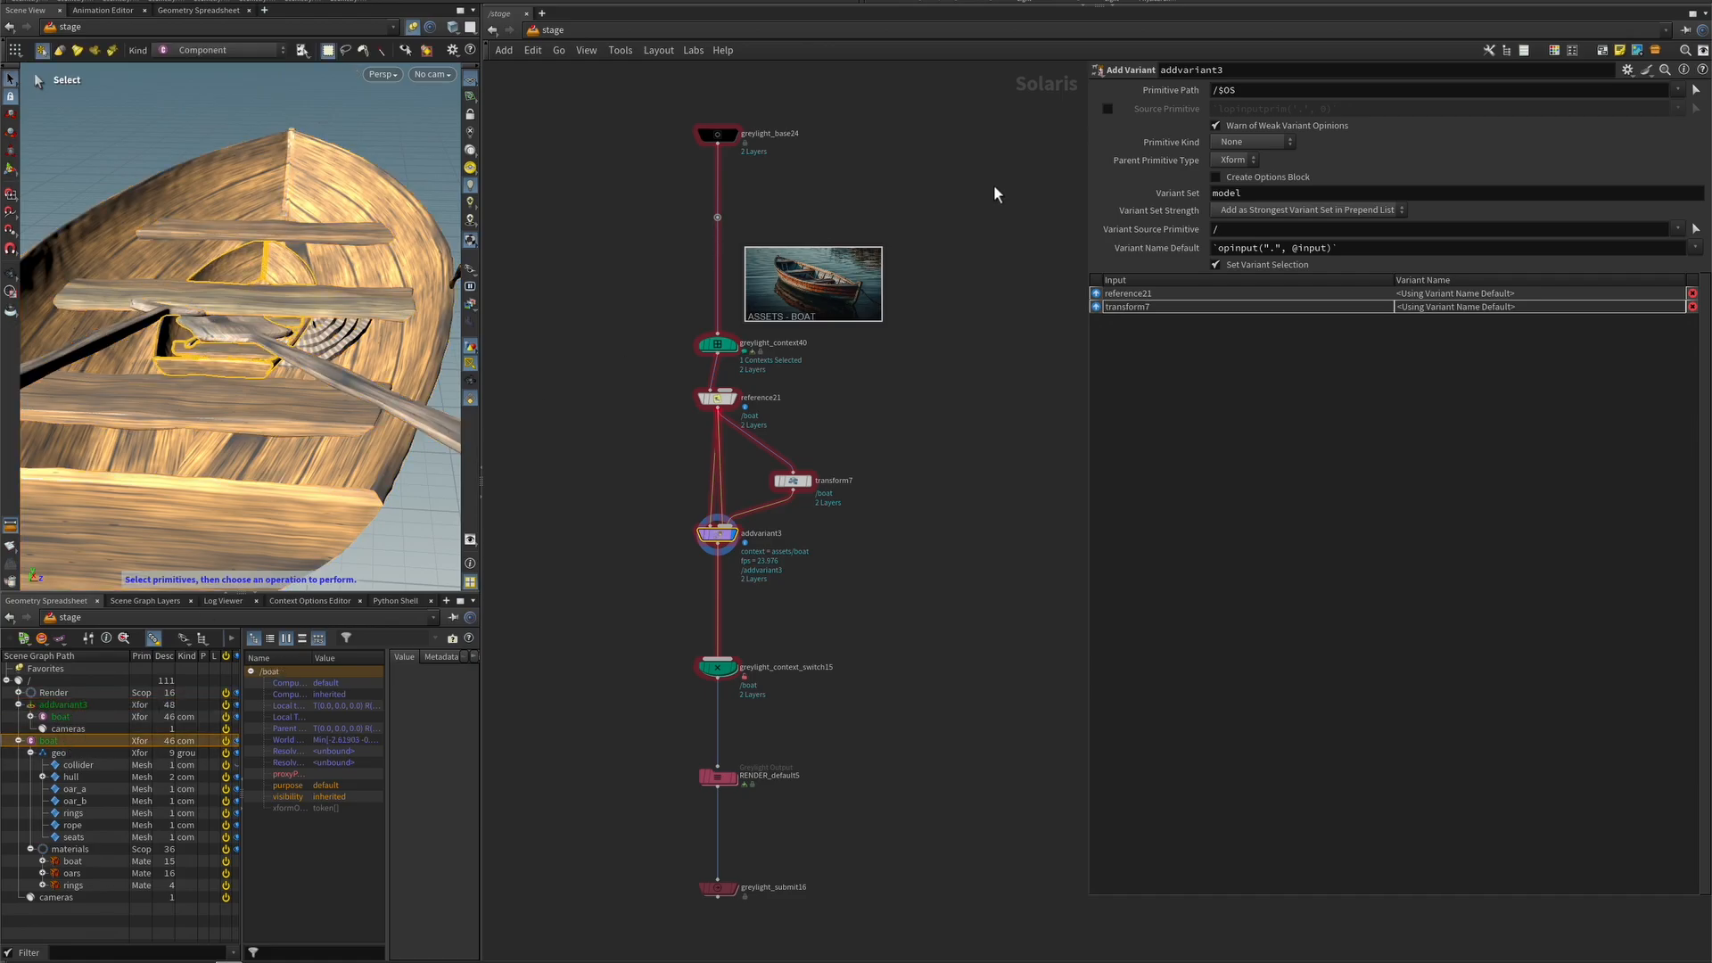
pyautogui.click(1290, 90)
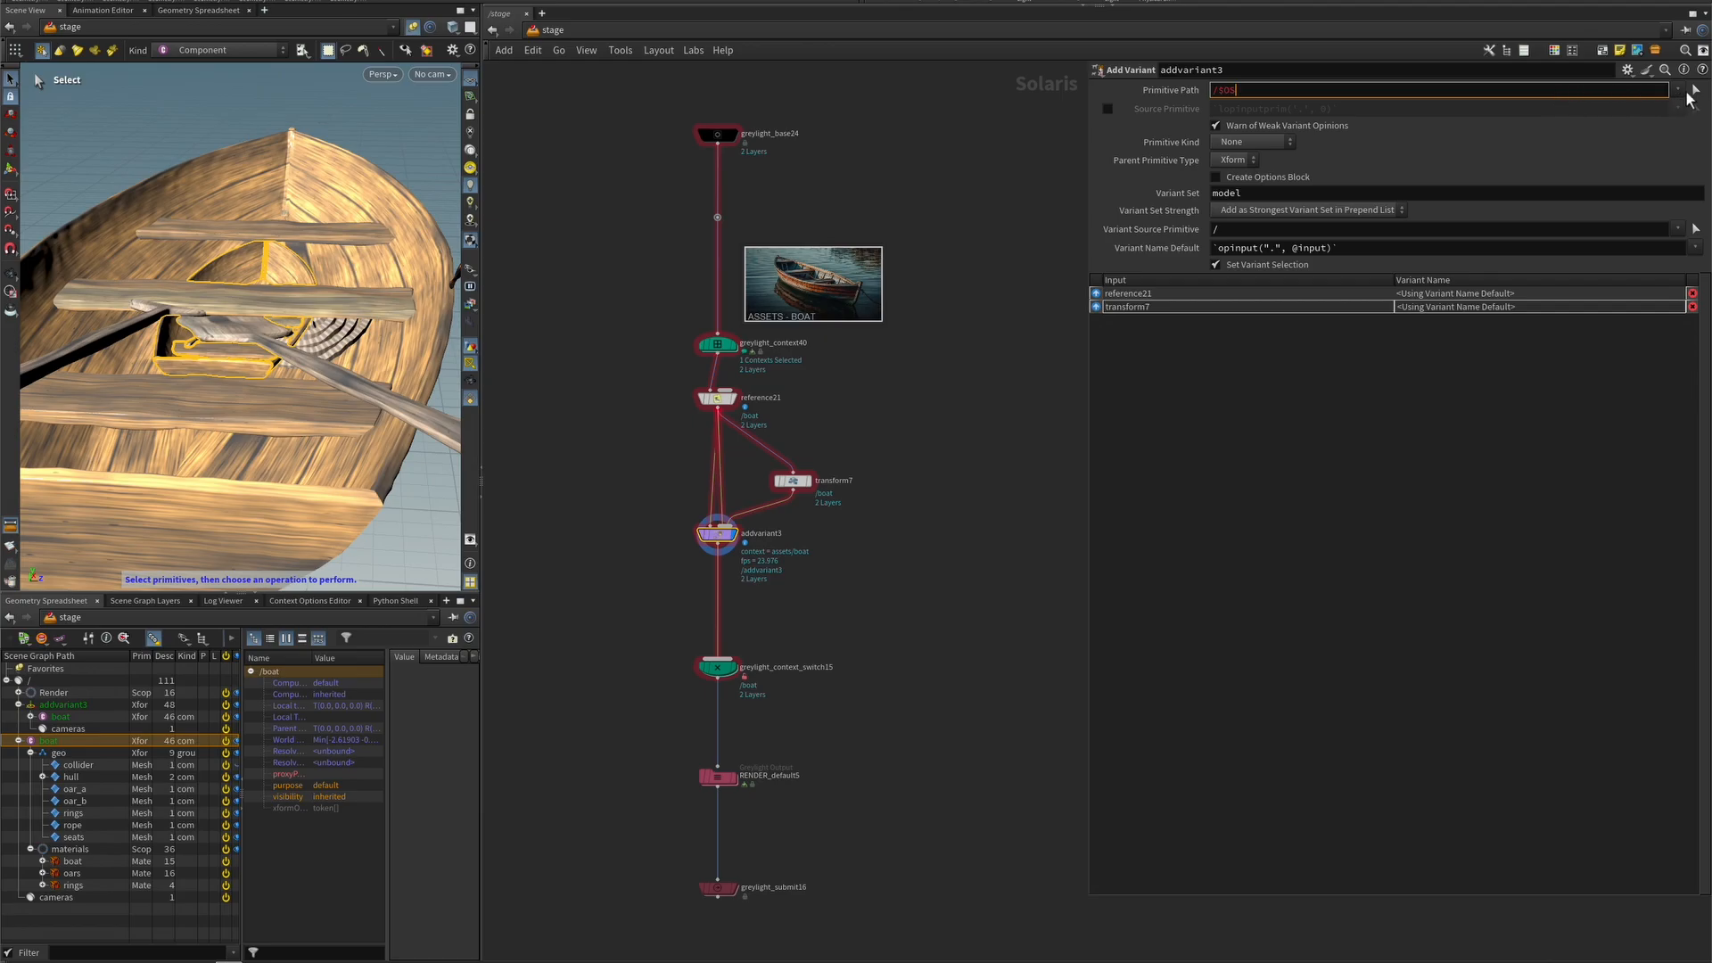
pyautogui.click(1693, 91)
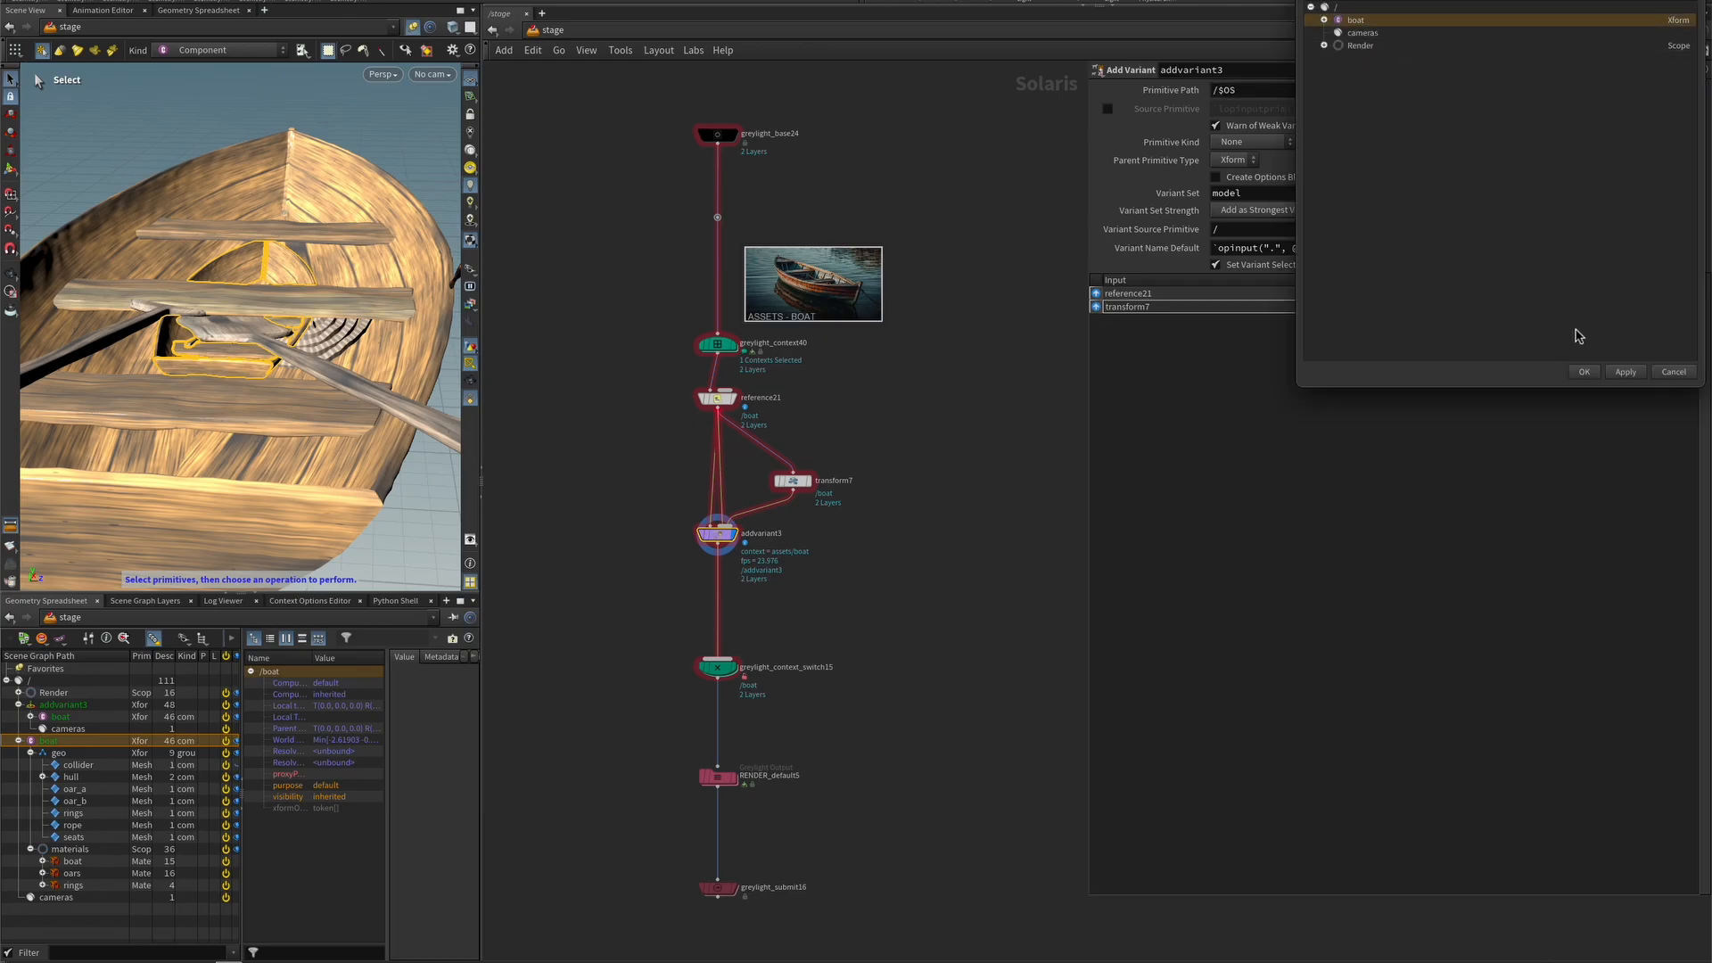
pyautogui.click(1583, 372)
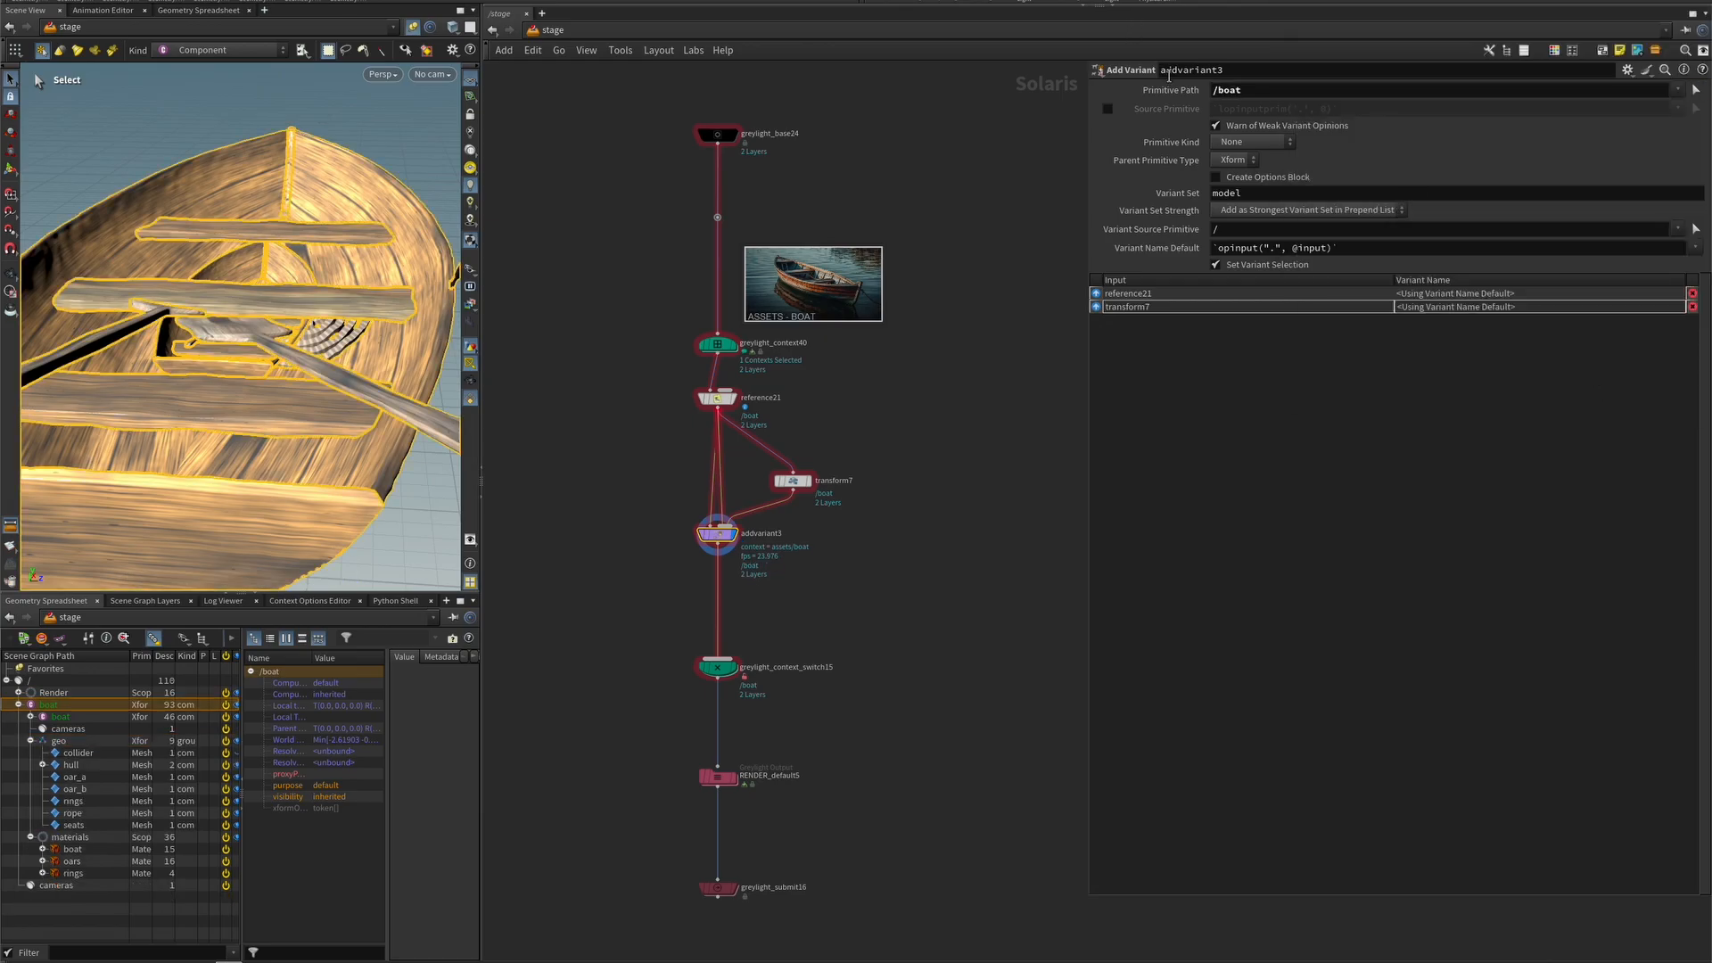
# - Check the nested boat primitive in the scene graph and set the variant source primitive to /boat
pyautogui.click(30, 717)
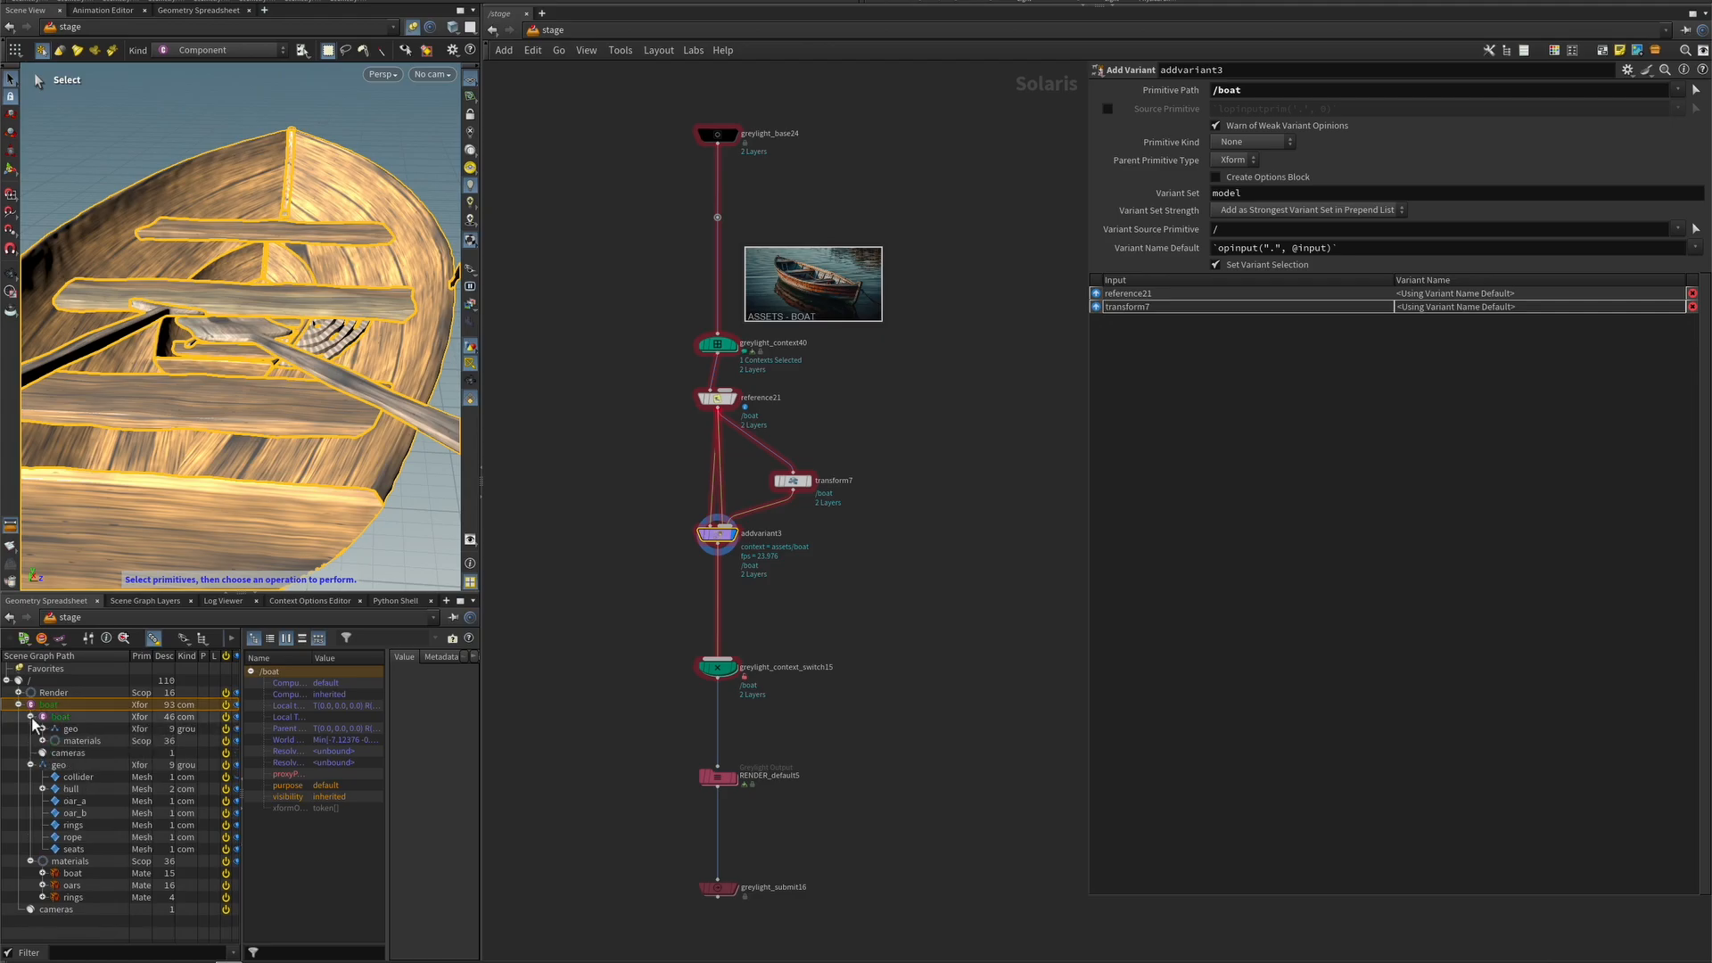
pyautogui.click(31, 716)
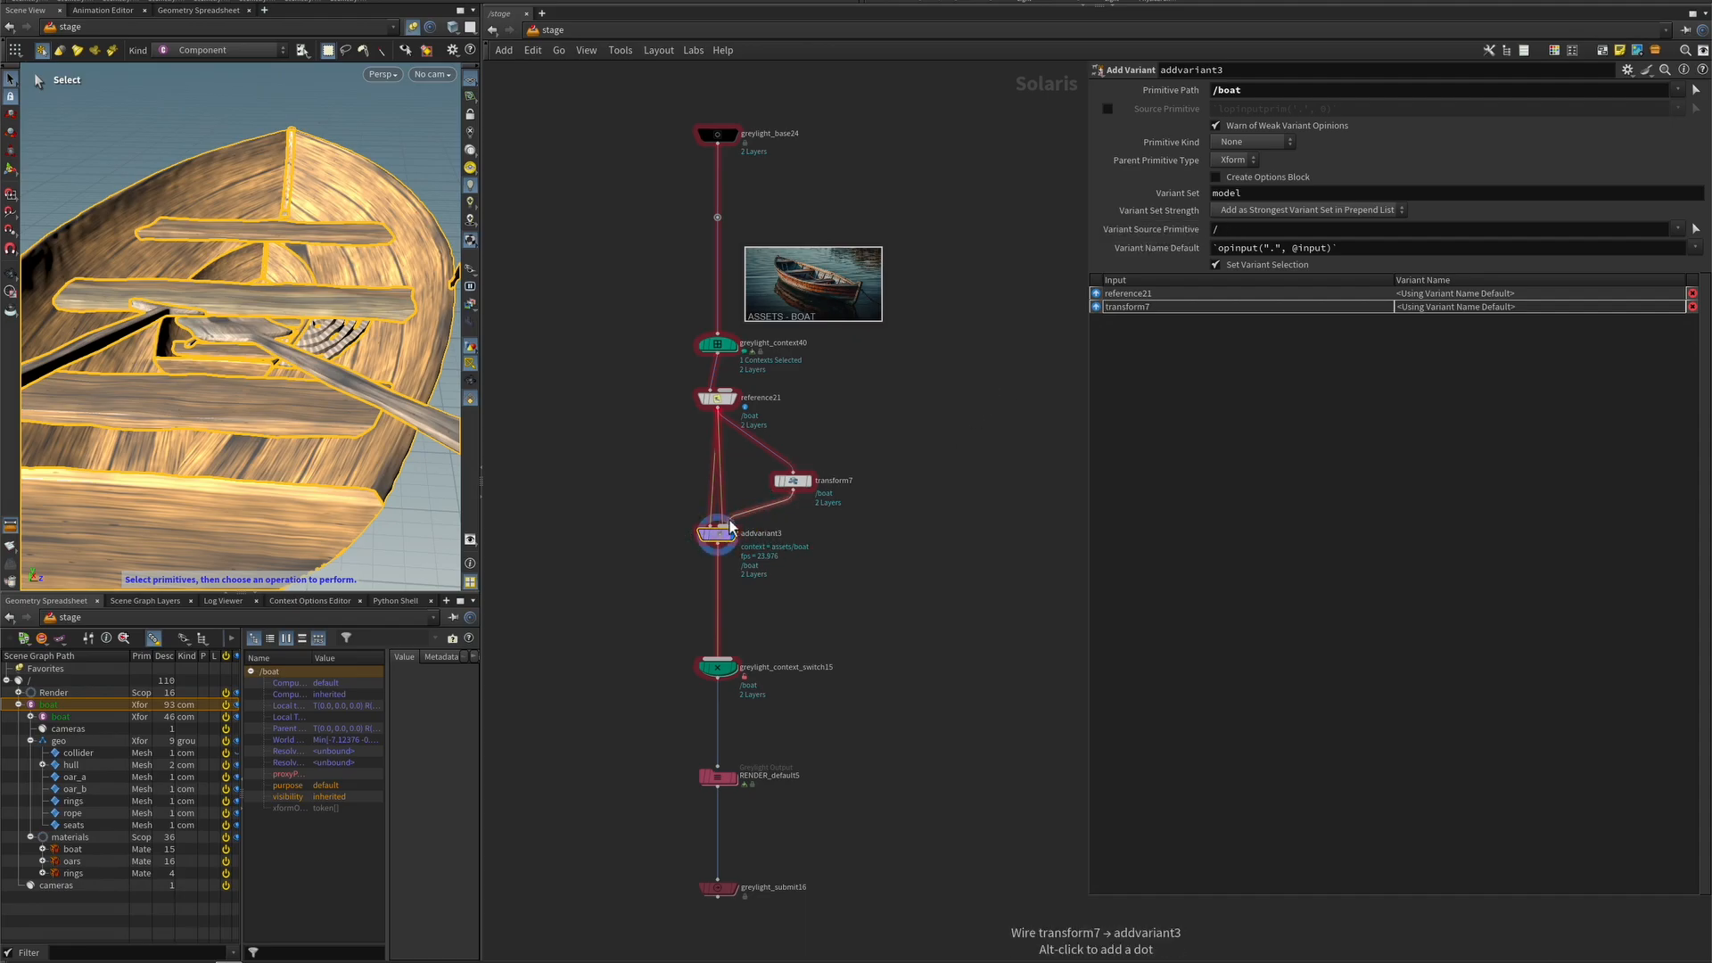
pyautogui.click(1256, 230)
pyautogui.doubleClick(1228, 230)
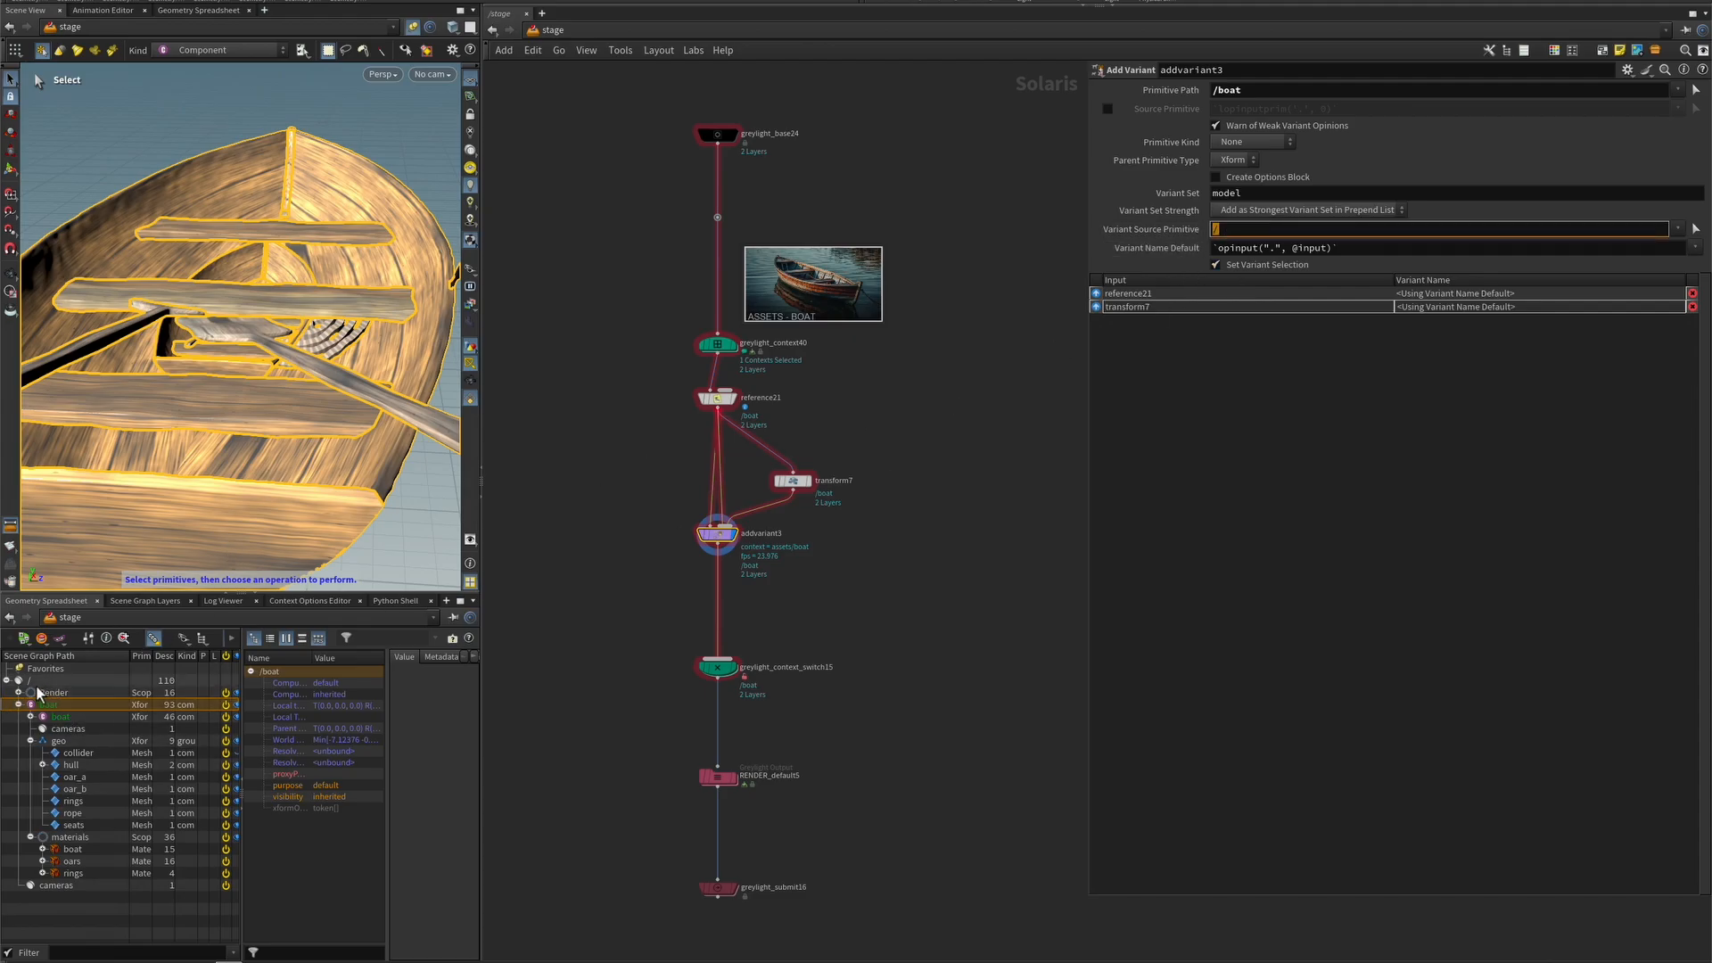
pyautogui.click(67, 680)
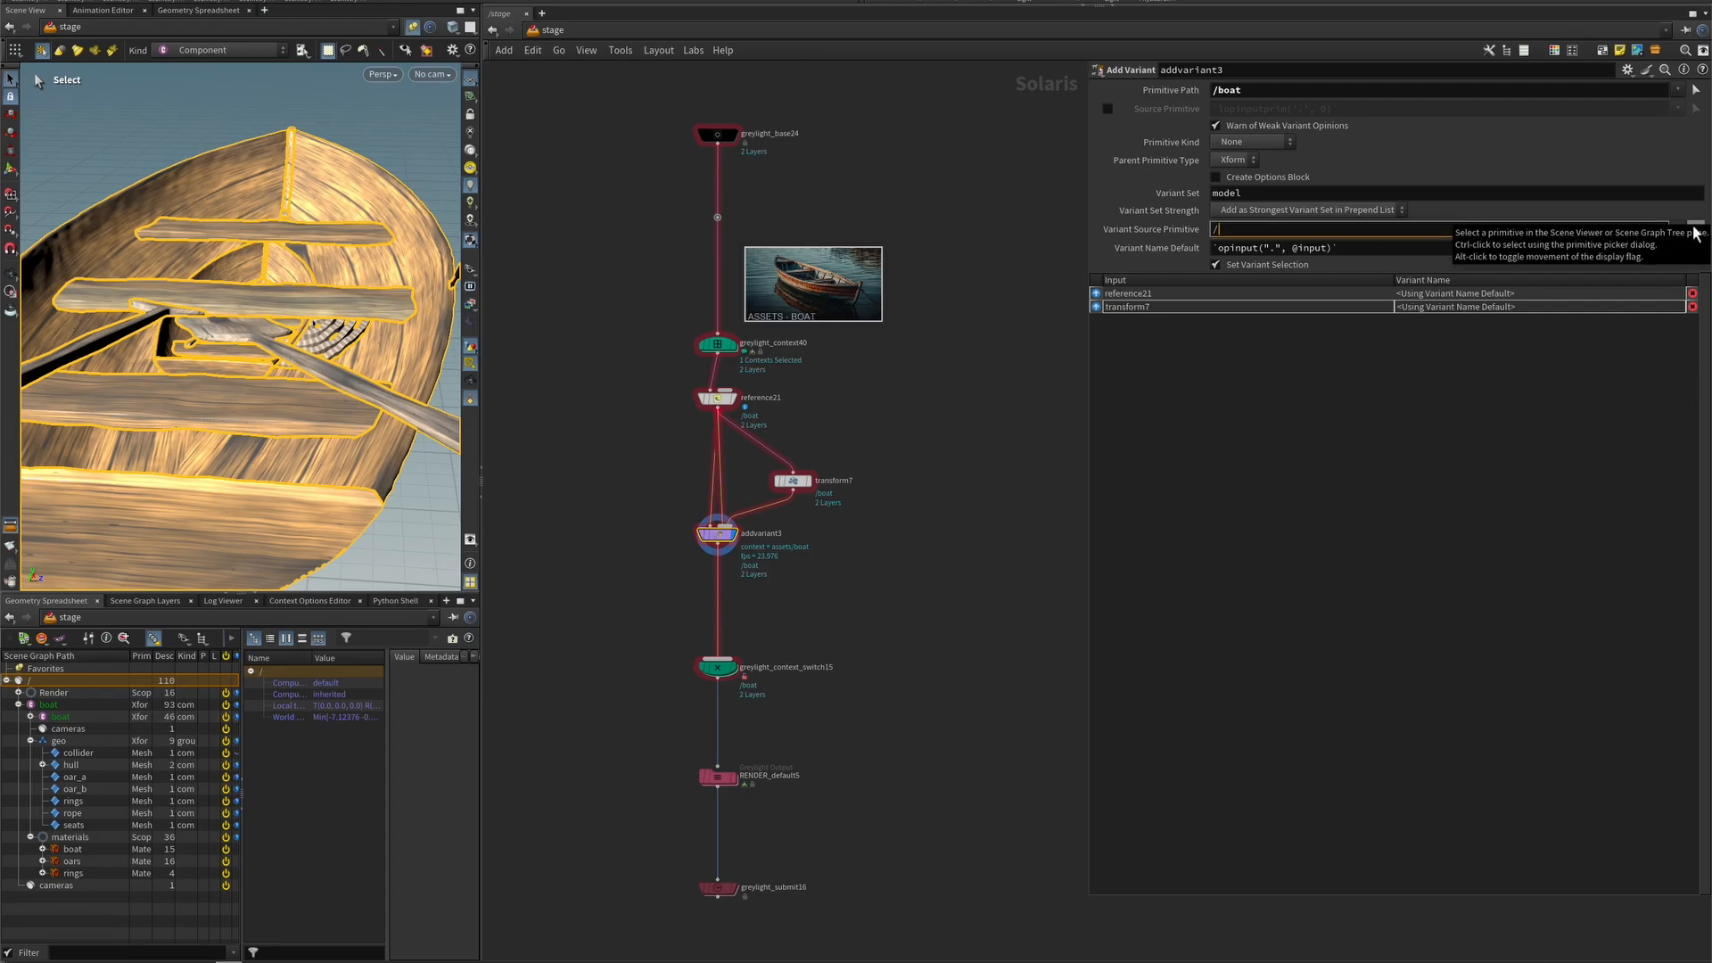
pyautogui.click(1694, 229)
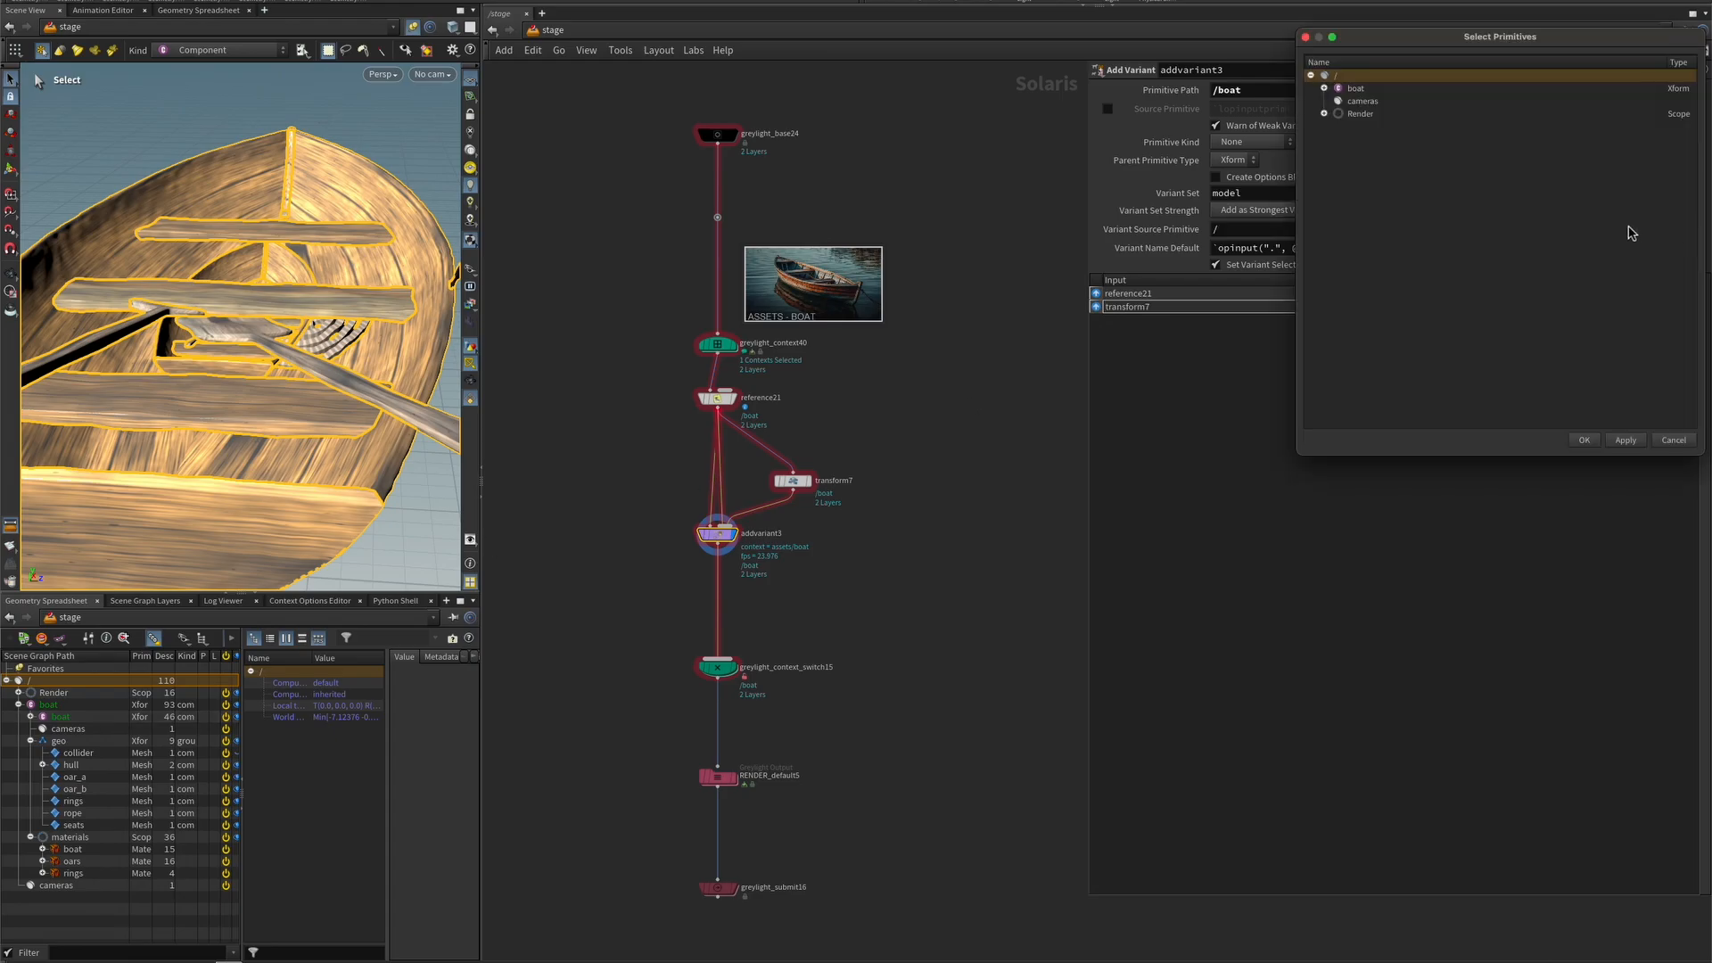
pyautogui.click(1591, 439)
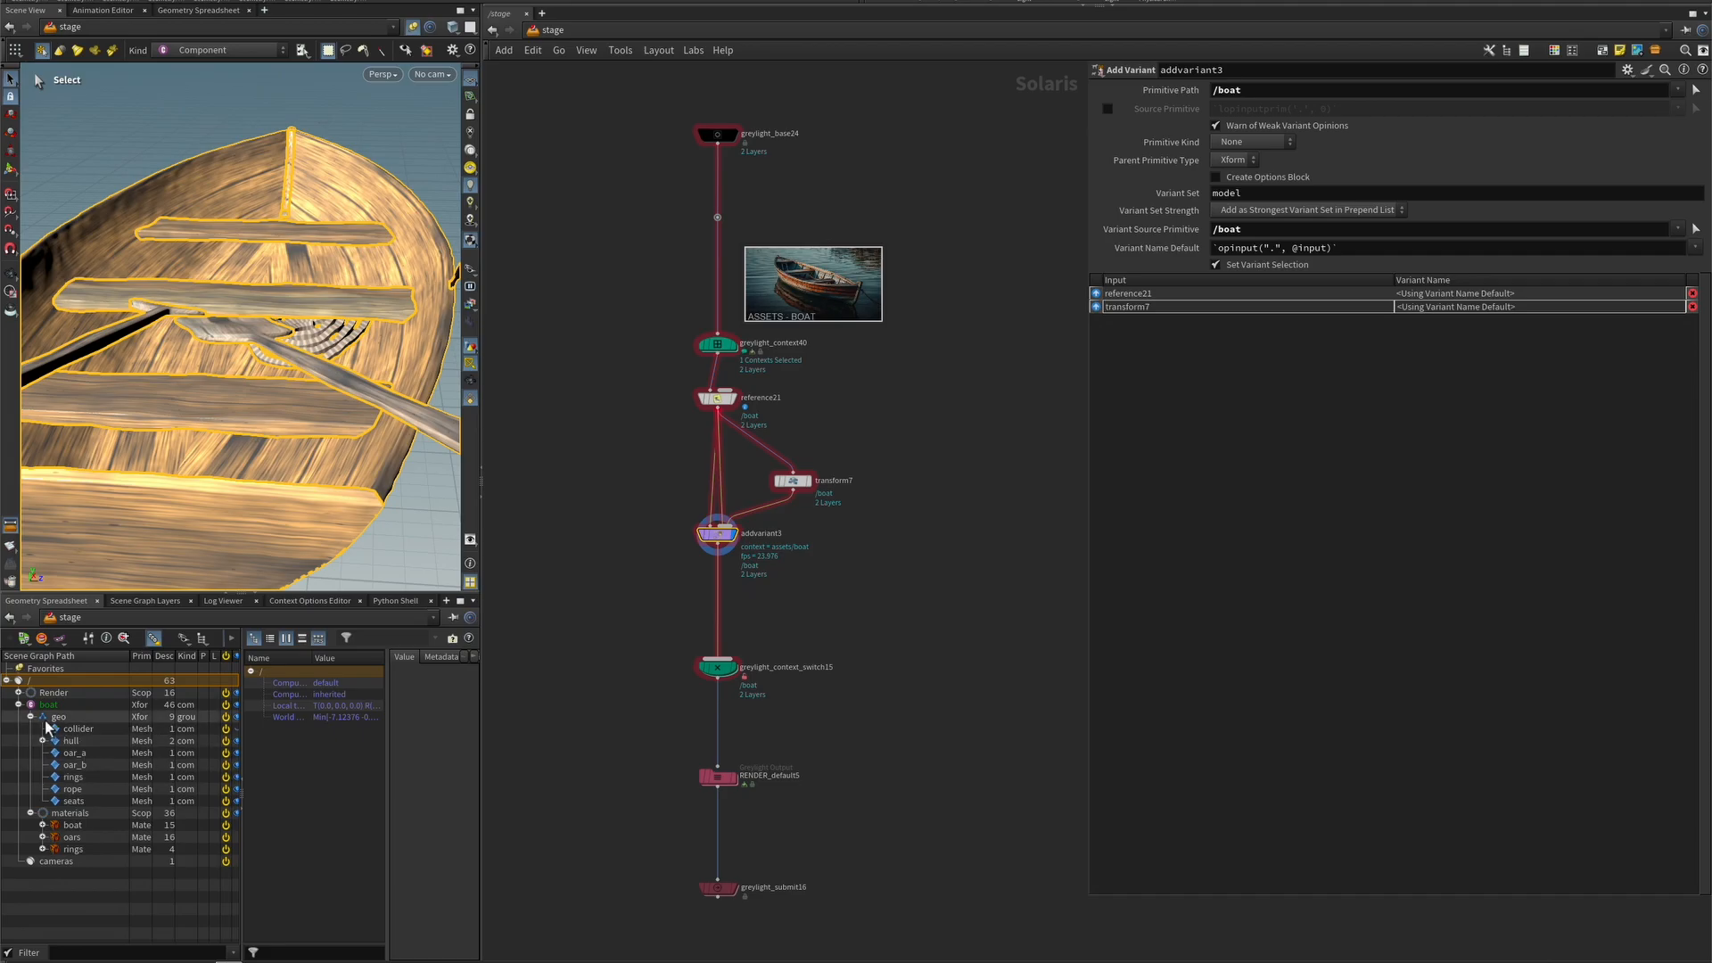
# - Collapse the boat branch in the scene graph and inspect the variant choices available on the boat primitive
pyautogui.click(18, 704)
pyautogui.rightClick(52, 709)
pyautogui.moveTo(218, 693)
pyautogui.click(54, 709)
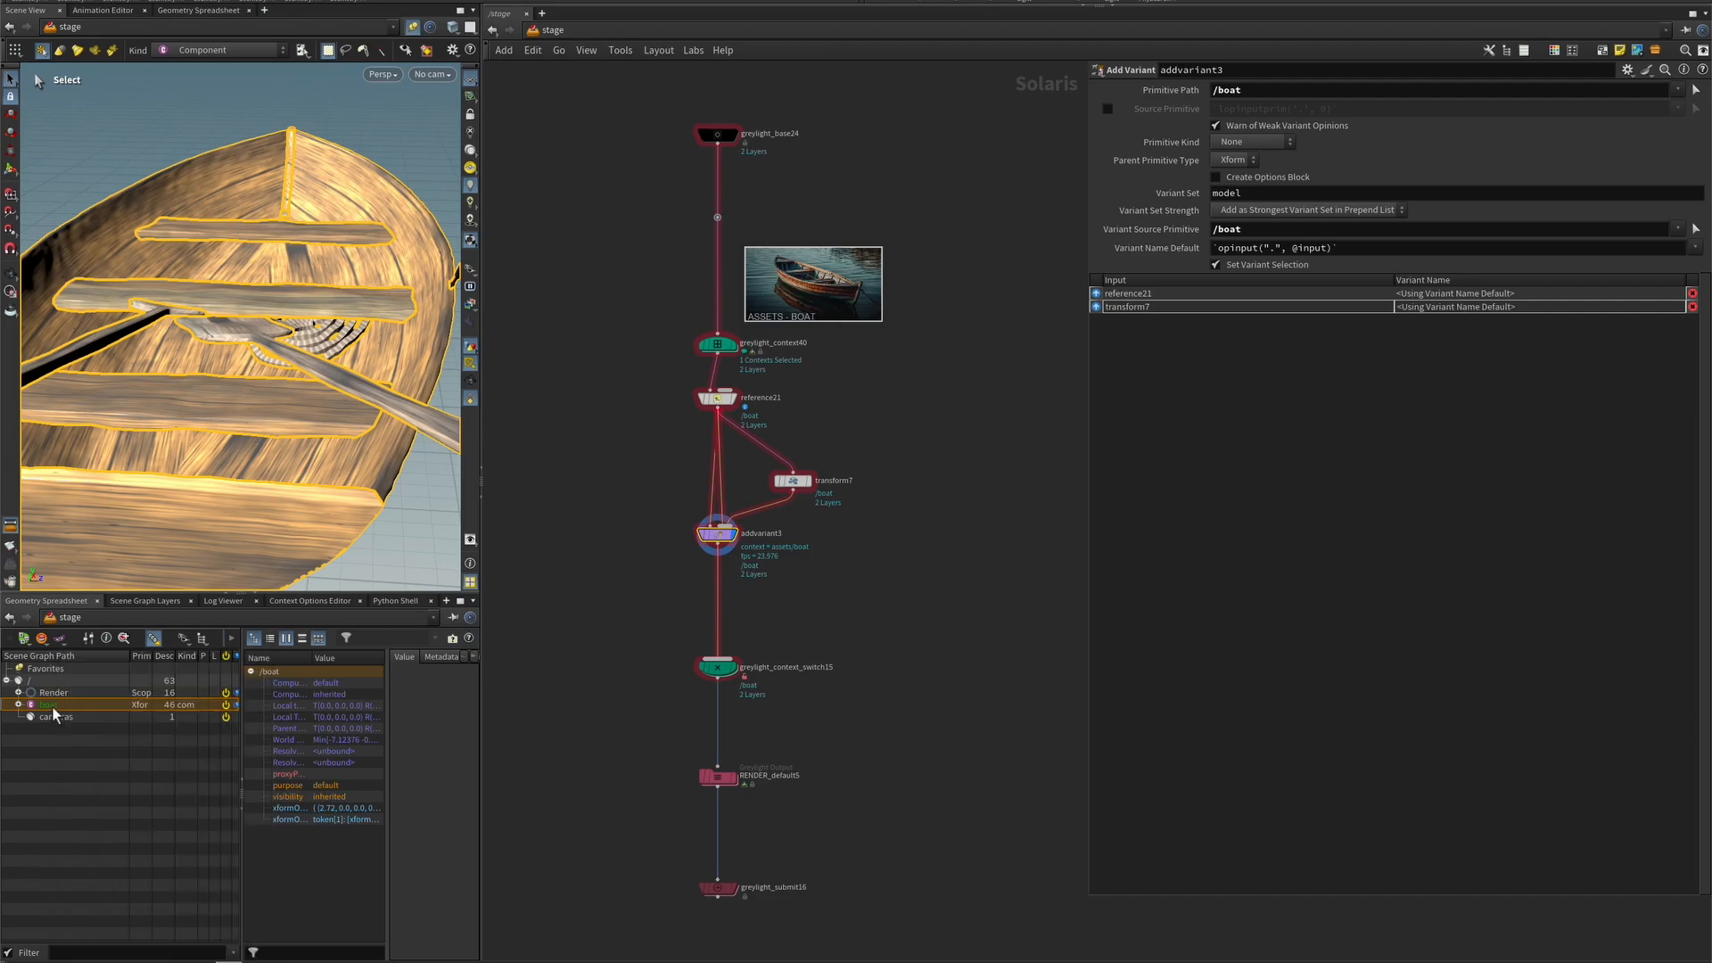
# - Reorder the variant inputs so transform7 comes before reference21, and check the boat's model variant choices
pyautogui.click(1158, 295)
pyautogui.click(1156, 321)
pyautogui.moveTo(1159, 297)
pyautogui.mouseDown()
pyautogui.moveTo(1157, 338)
pyautogui.moveTo(1147, 289)
pyautogui.moveTo(1168, 311)
pyautogui.mouseUp()
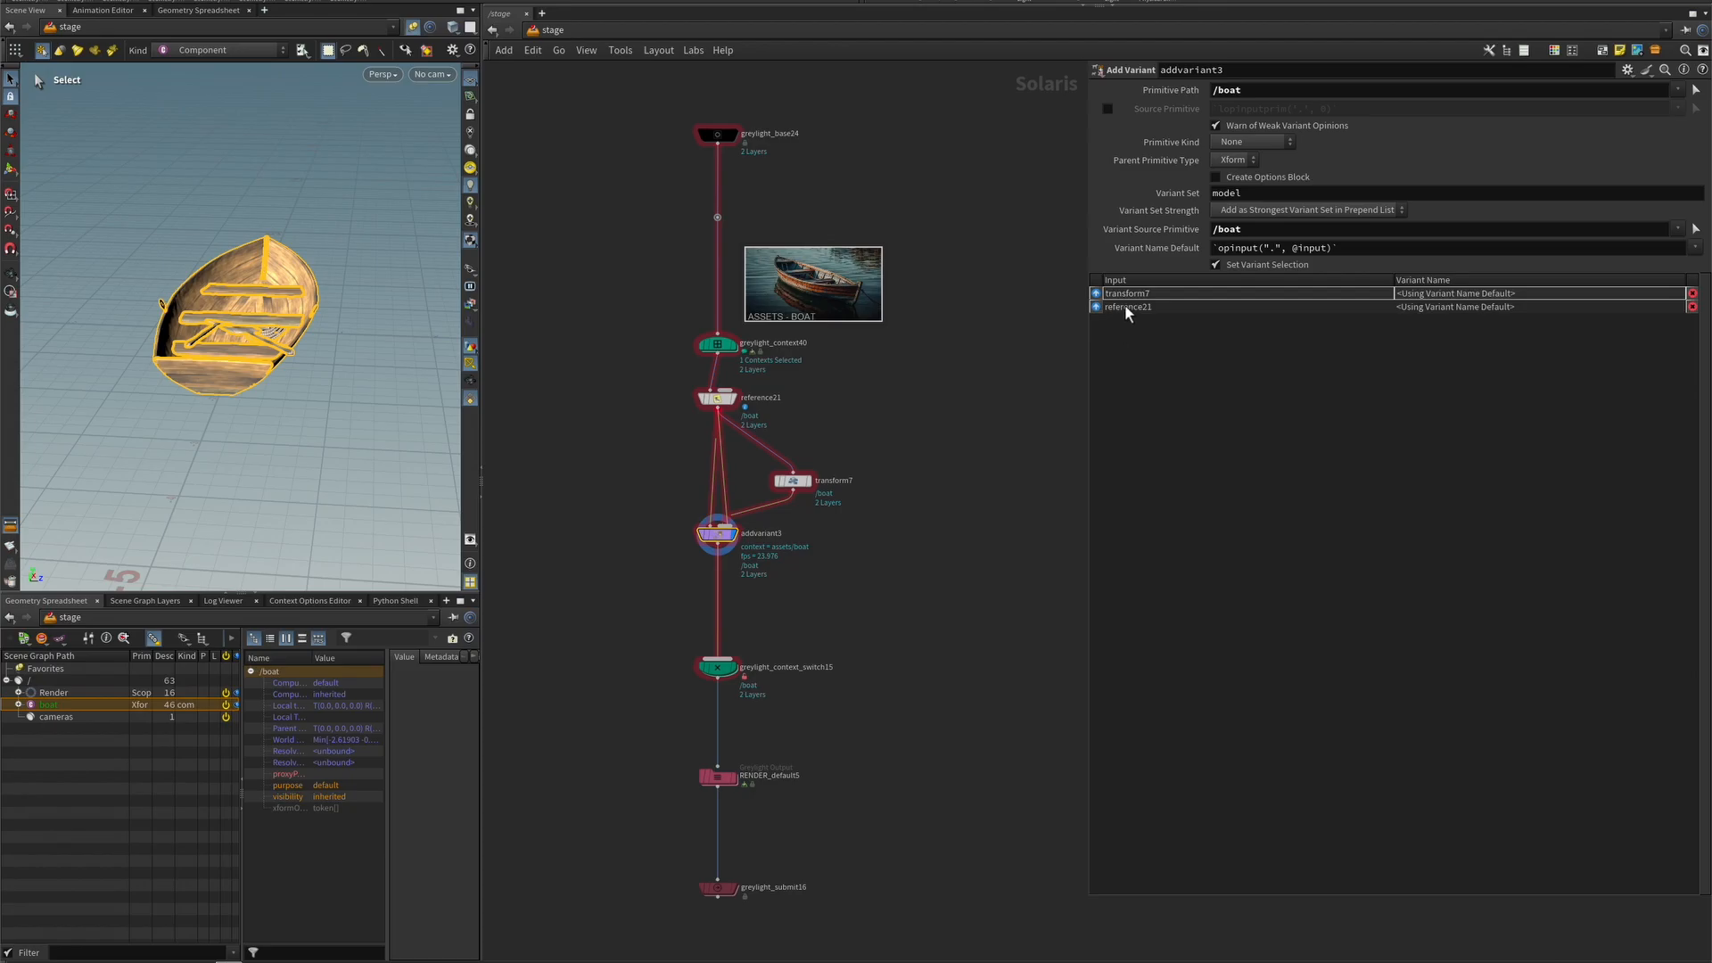
pyautogui.rightClick(101, 705)
pyautogui.moveTo(123, 686)
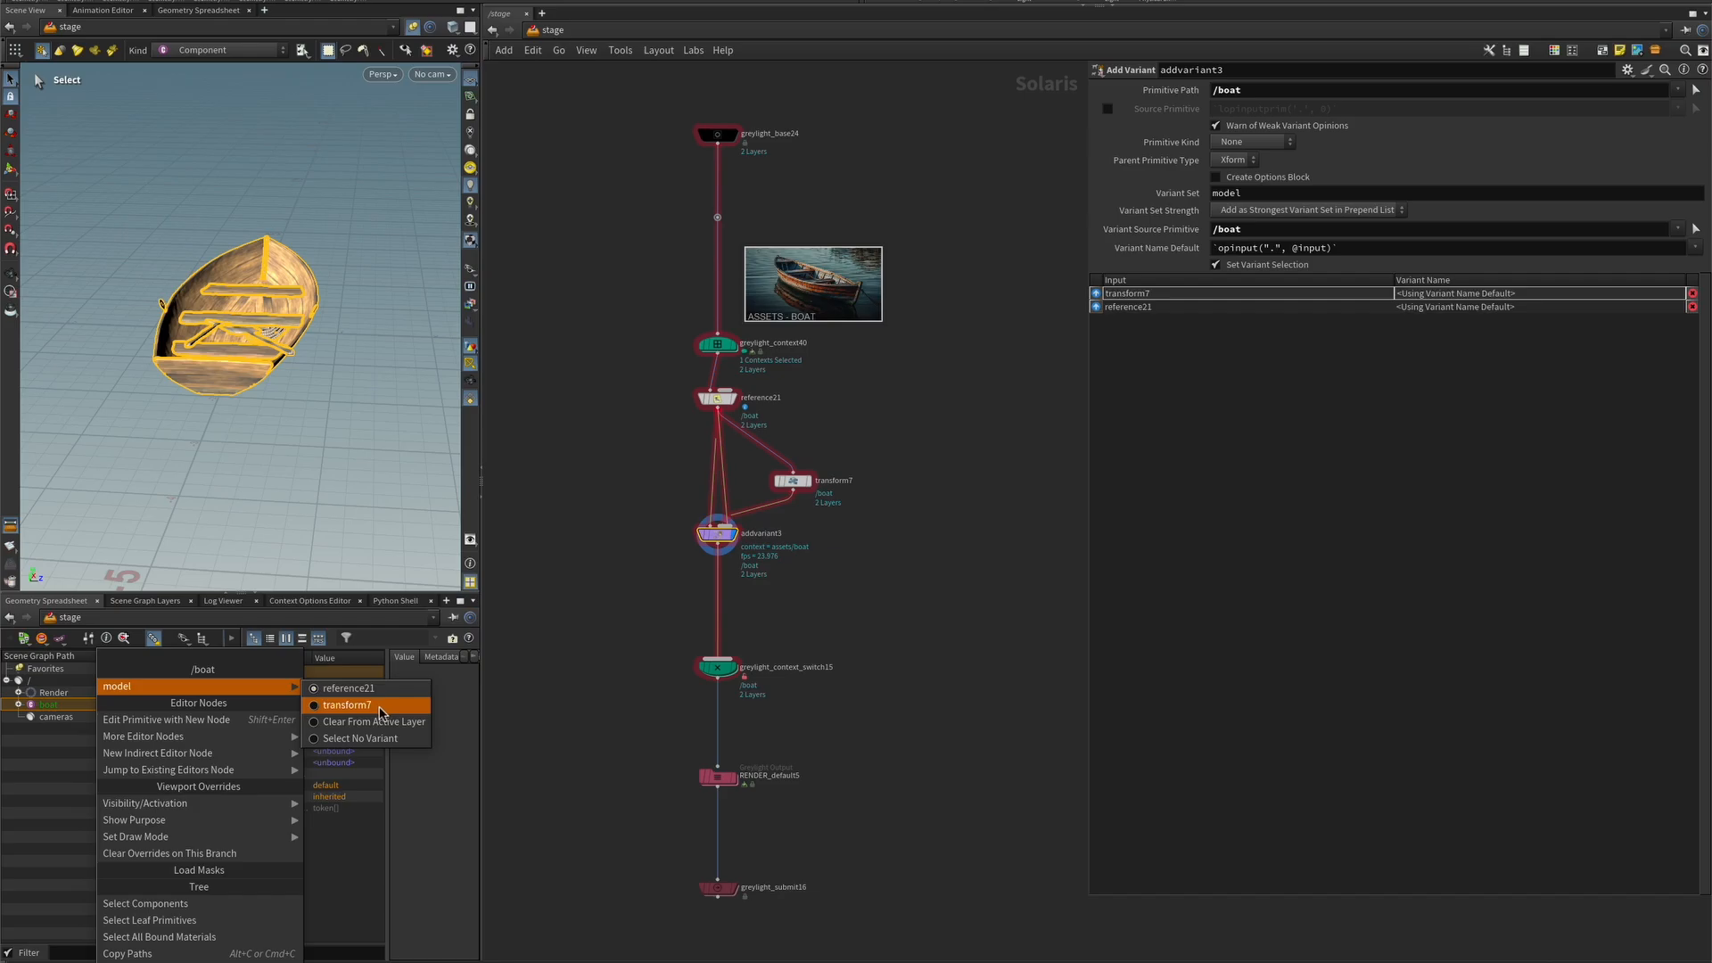
pyautogui.click(928, 415)
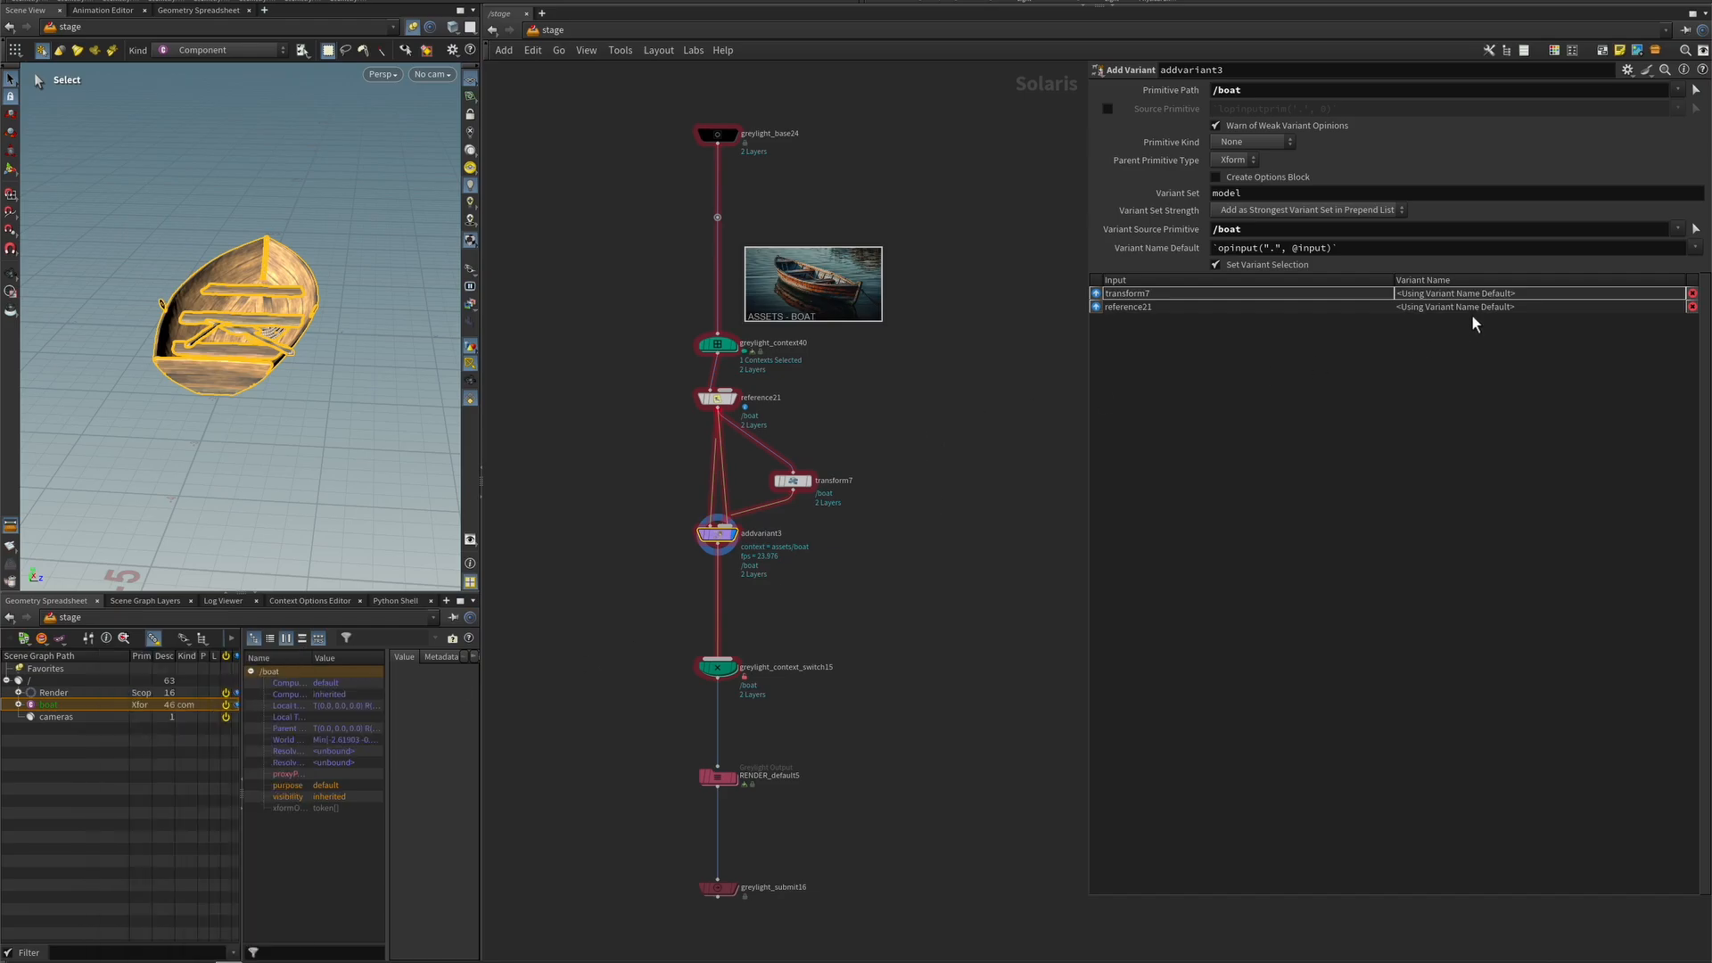
# - Name the transform7 variant a and the reference21 variant b, and check these names in the boat's model variant set
pyautogui.doubleClick(1462, 292)
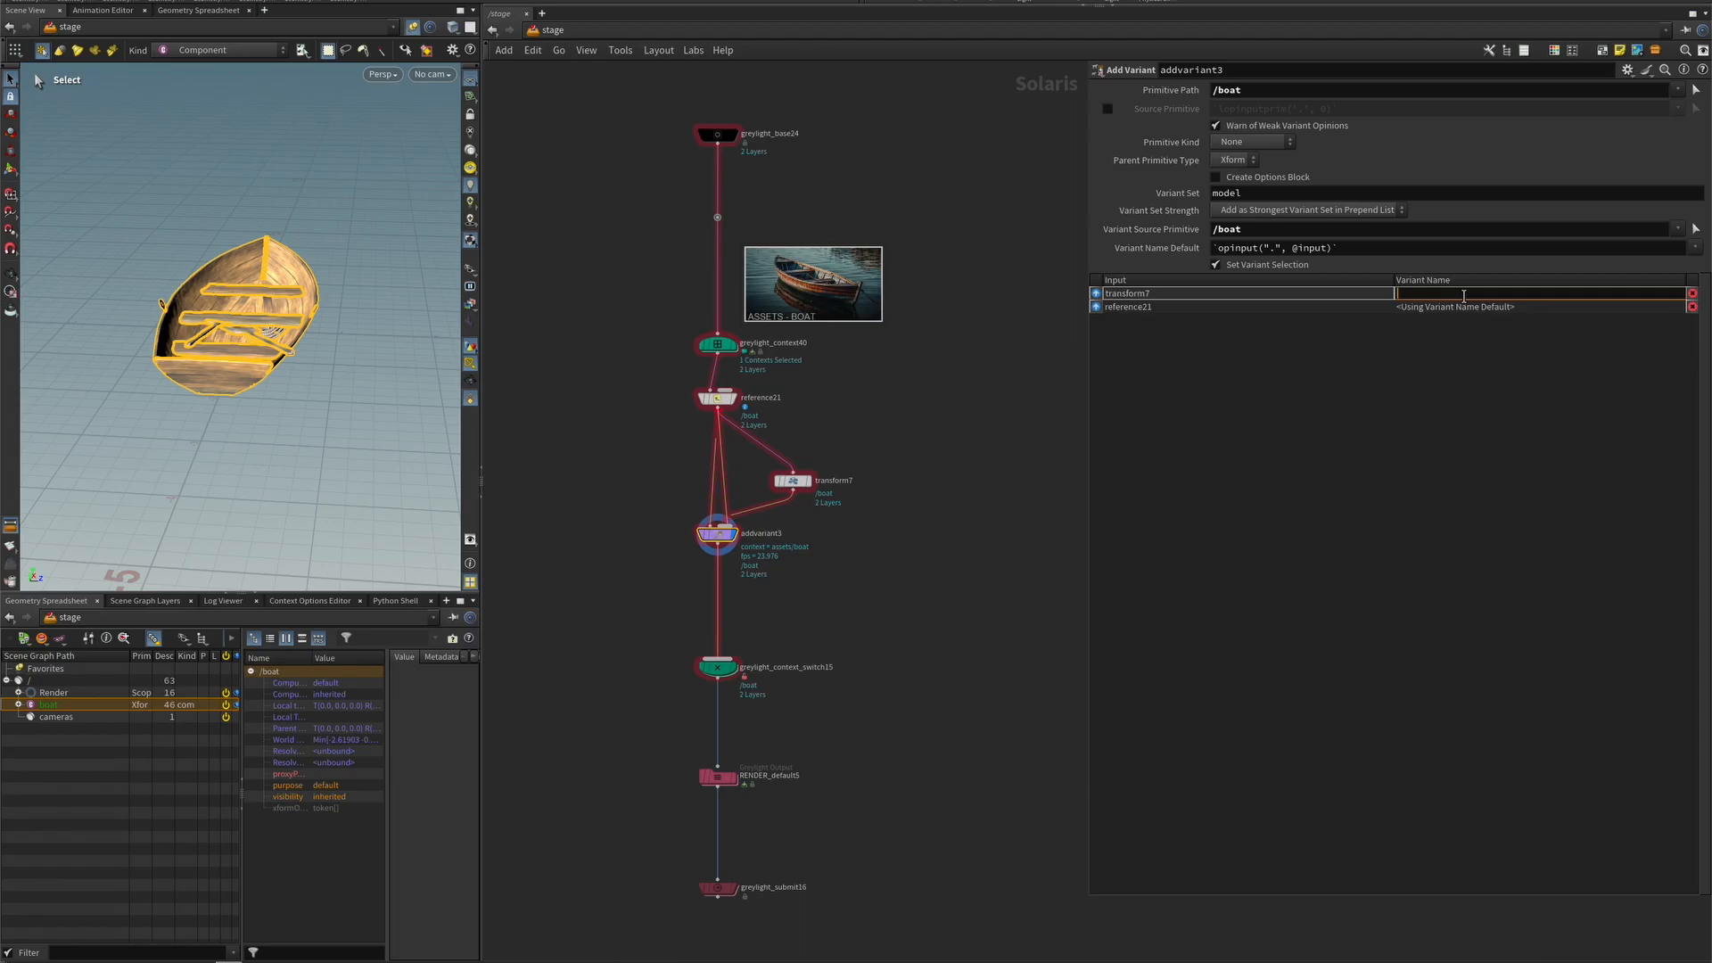
pyautogui.write('a')
pyautogui.doubleClick(1448, 307)
pyautogui.write('b')
pyautogui.press('Return')
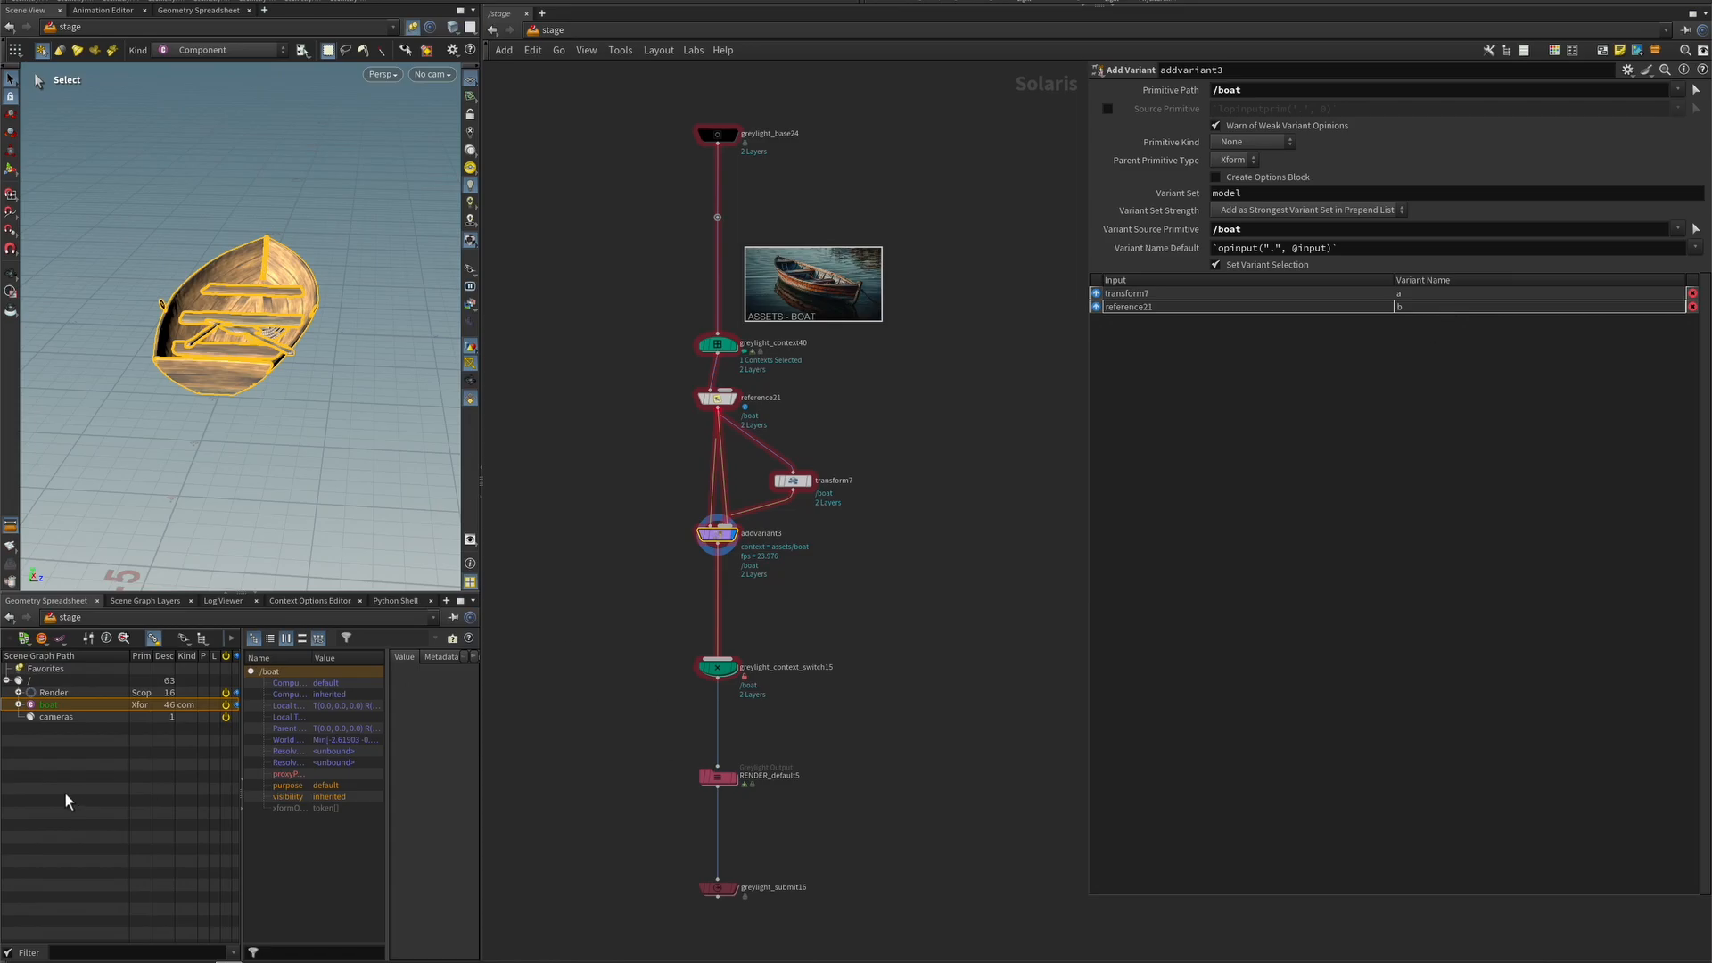
pyautogui.rightClick(53, 704)
pyautogui.moveTo(184, 686)
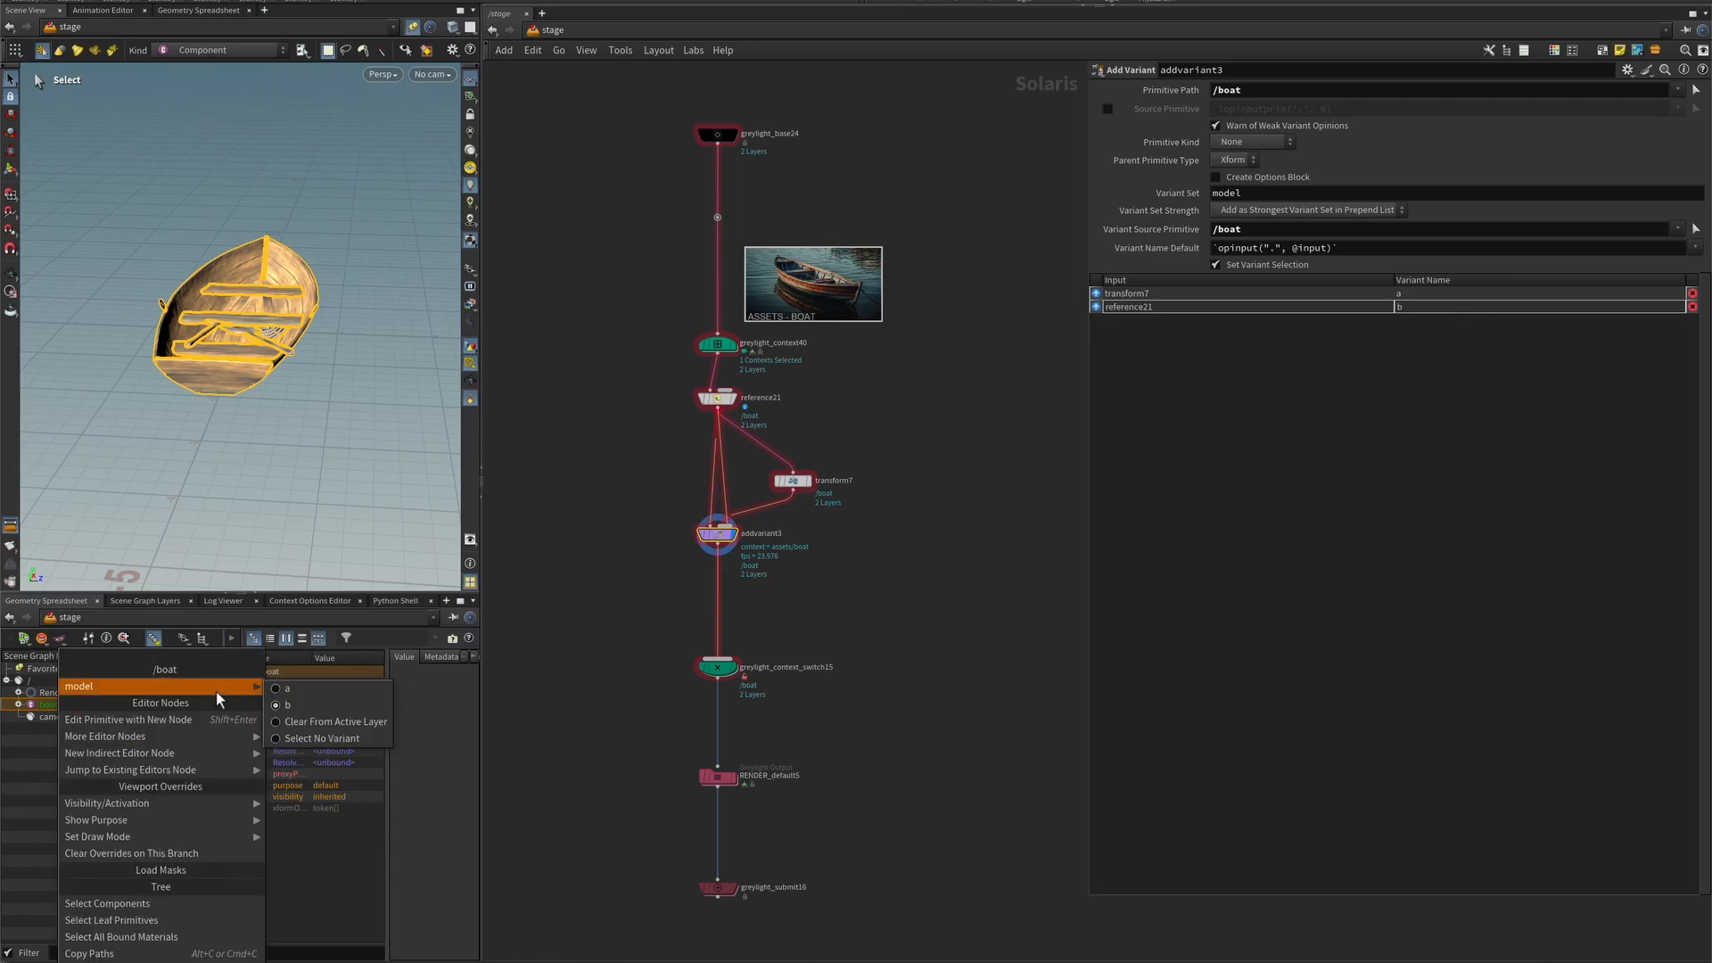
pyautogui.click(905, 565)
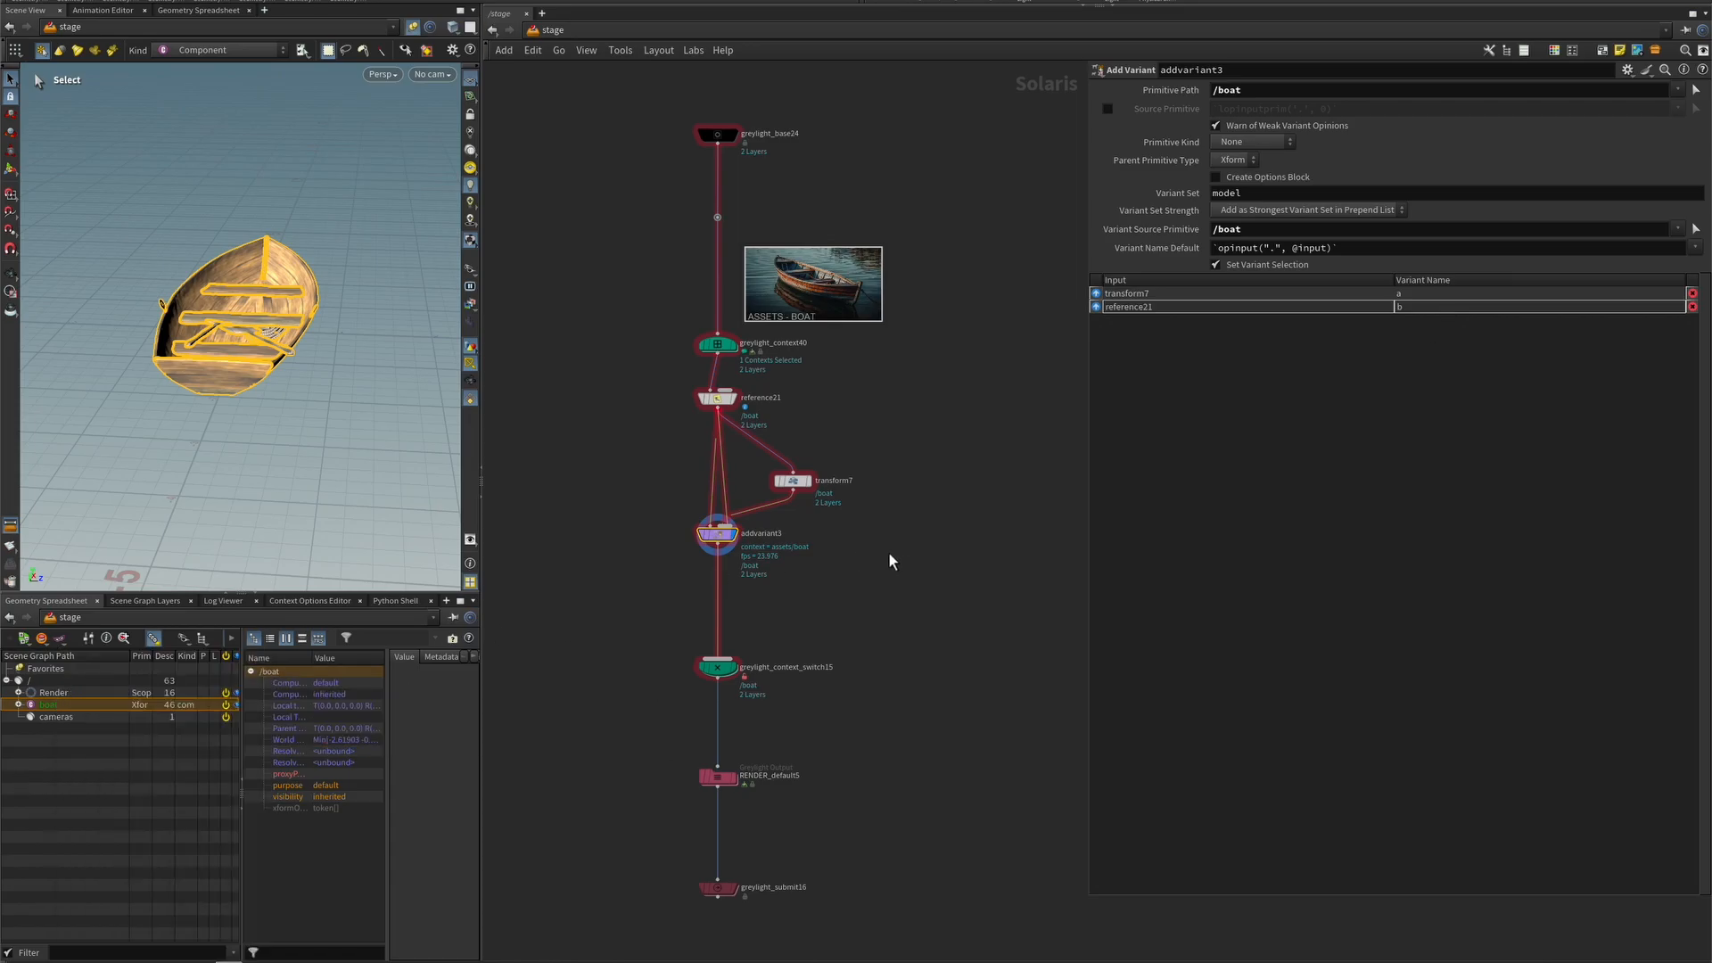
# - Replace the Transform node on the side branch between the boat reference and the Add Variant node with an Edit node
pyautogui.click(793, 483)
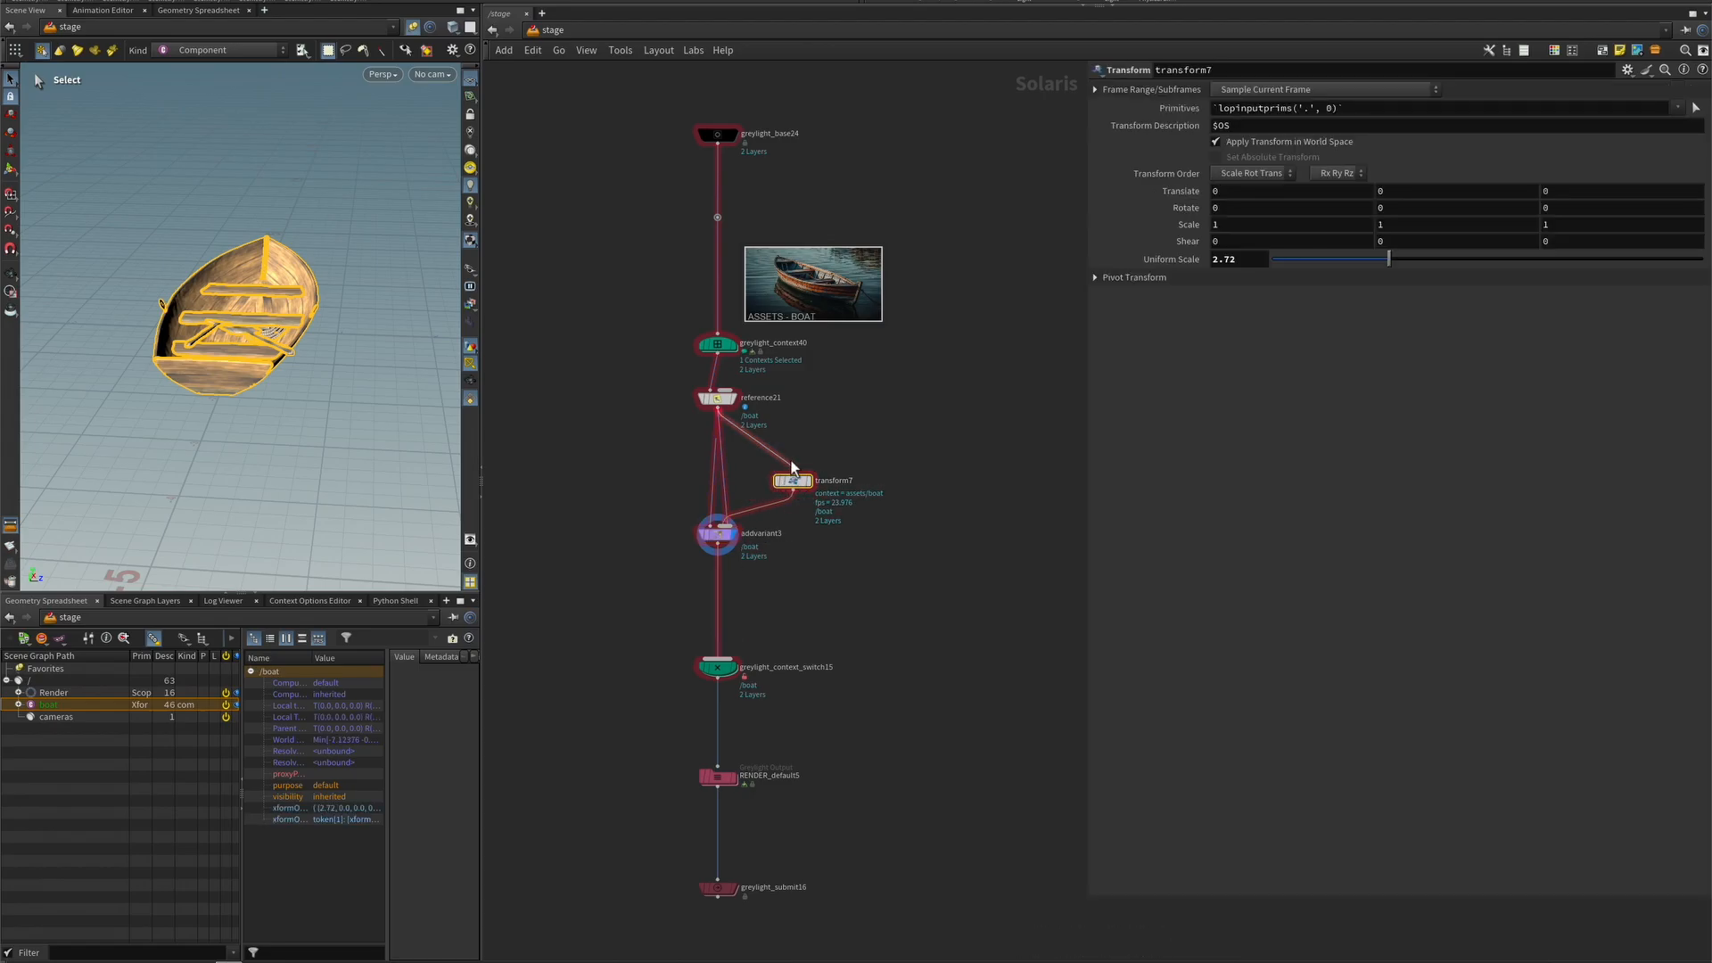
pyautogui.click(819, 450)
pyautogui.press('Tab')
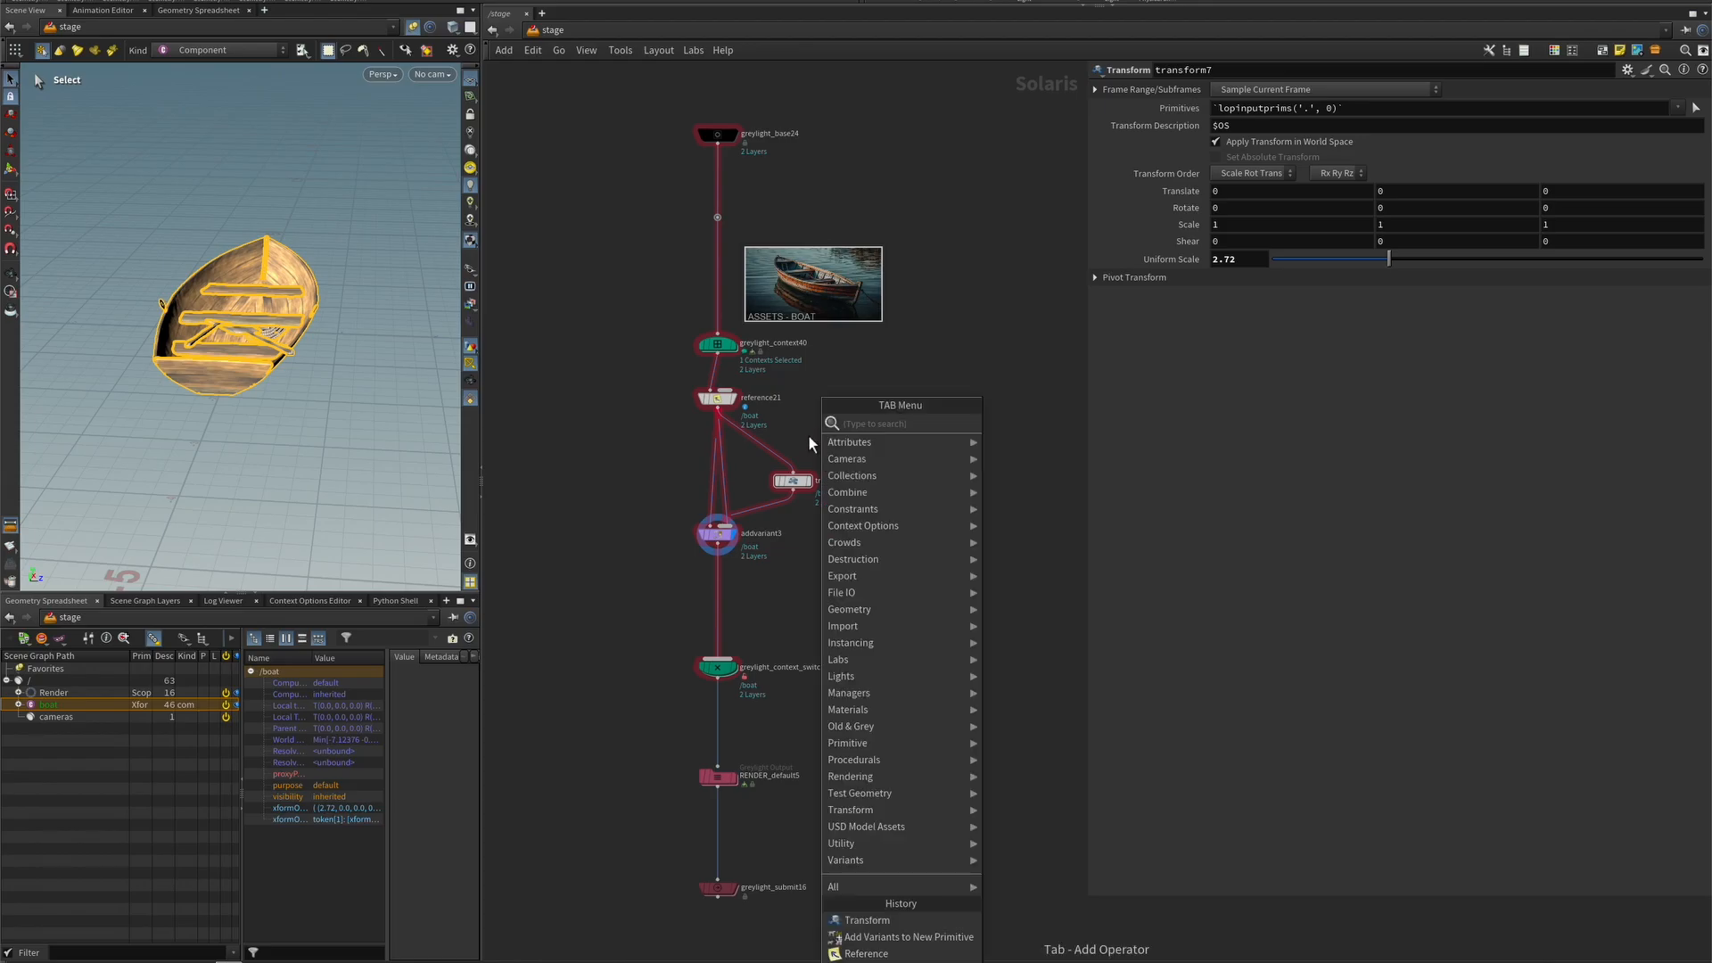
pyautogui.moveTo(892, 442)
pyautogui.click(991, 423)
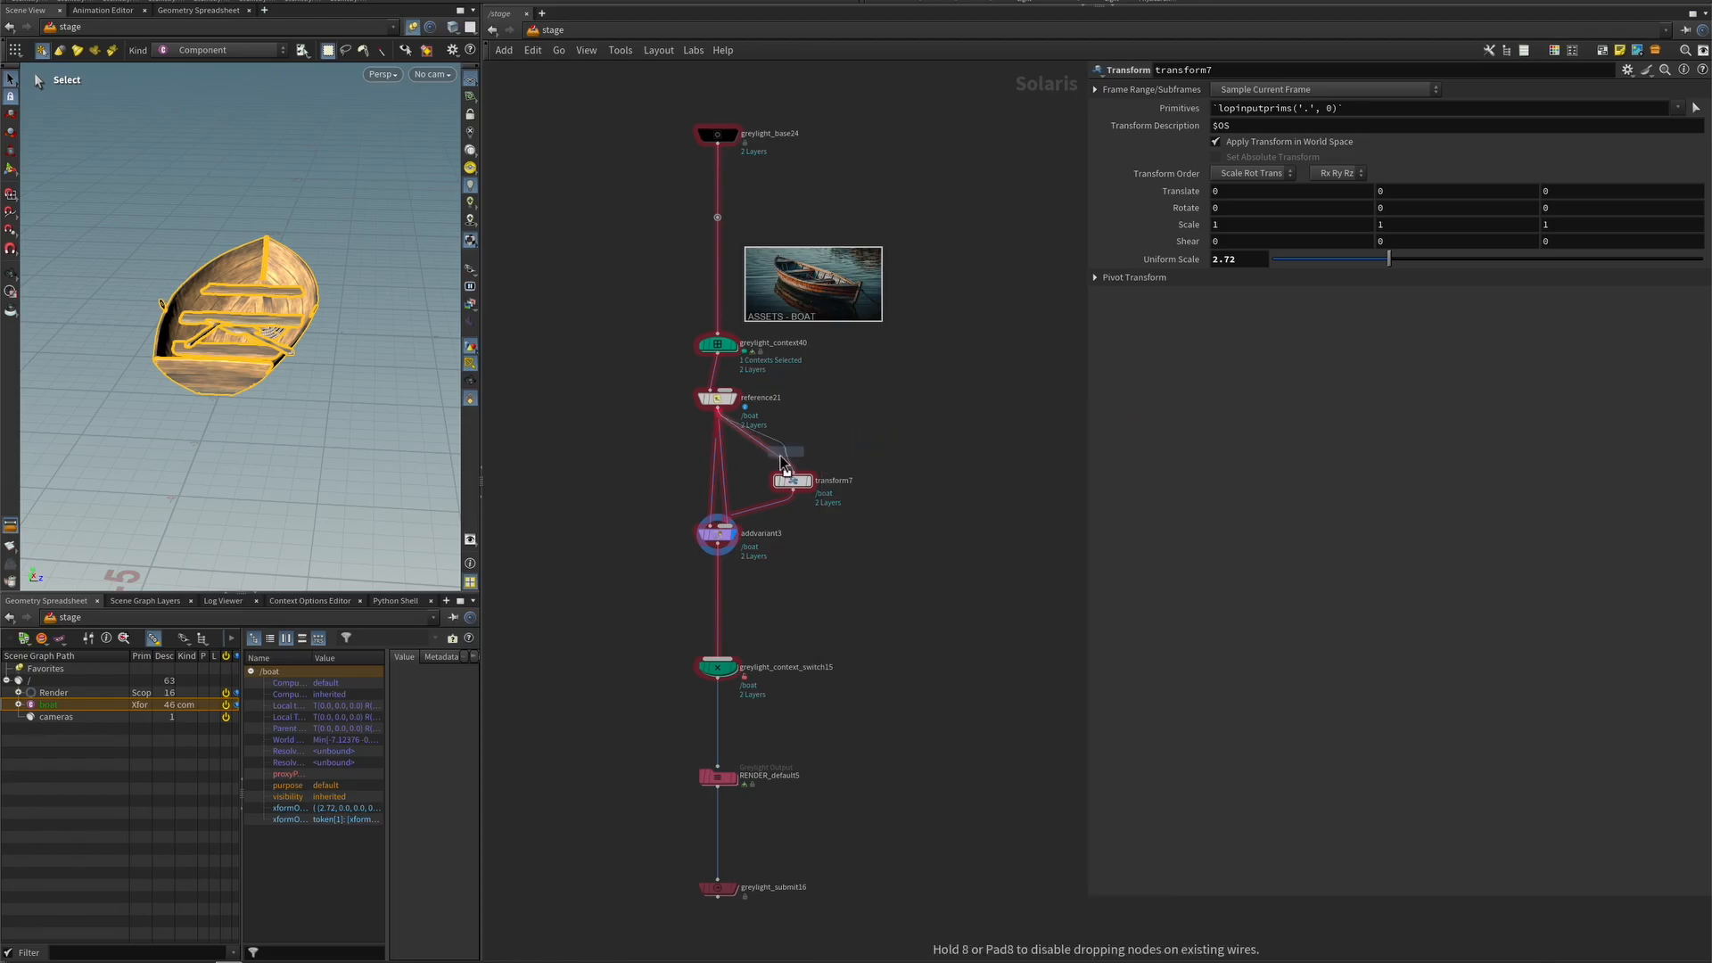
pyautogui.click(790, 455)
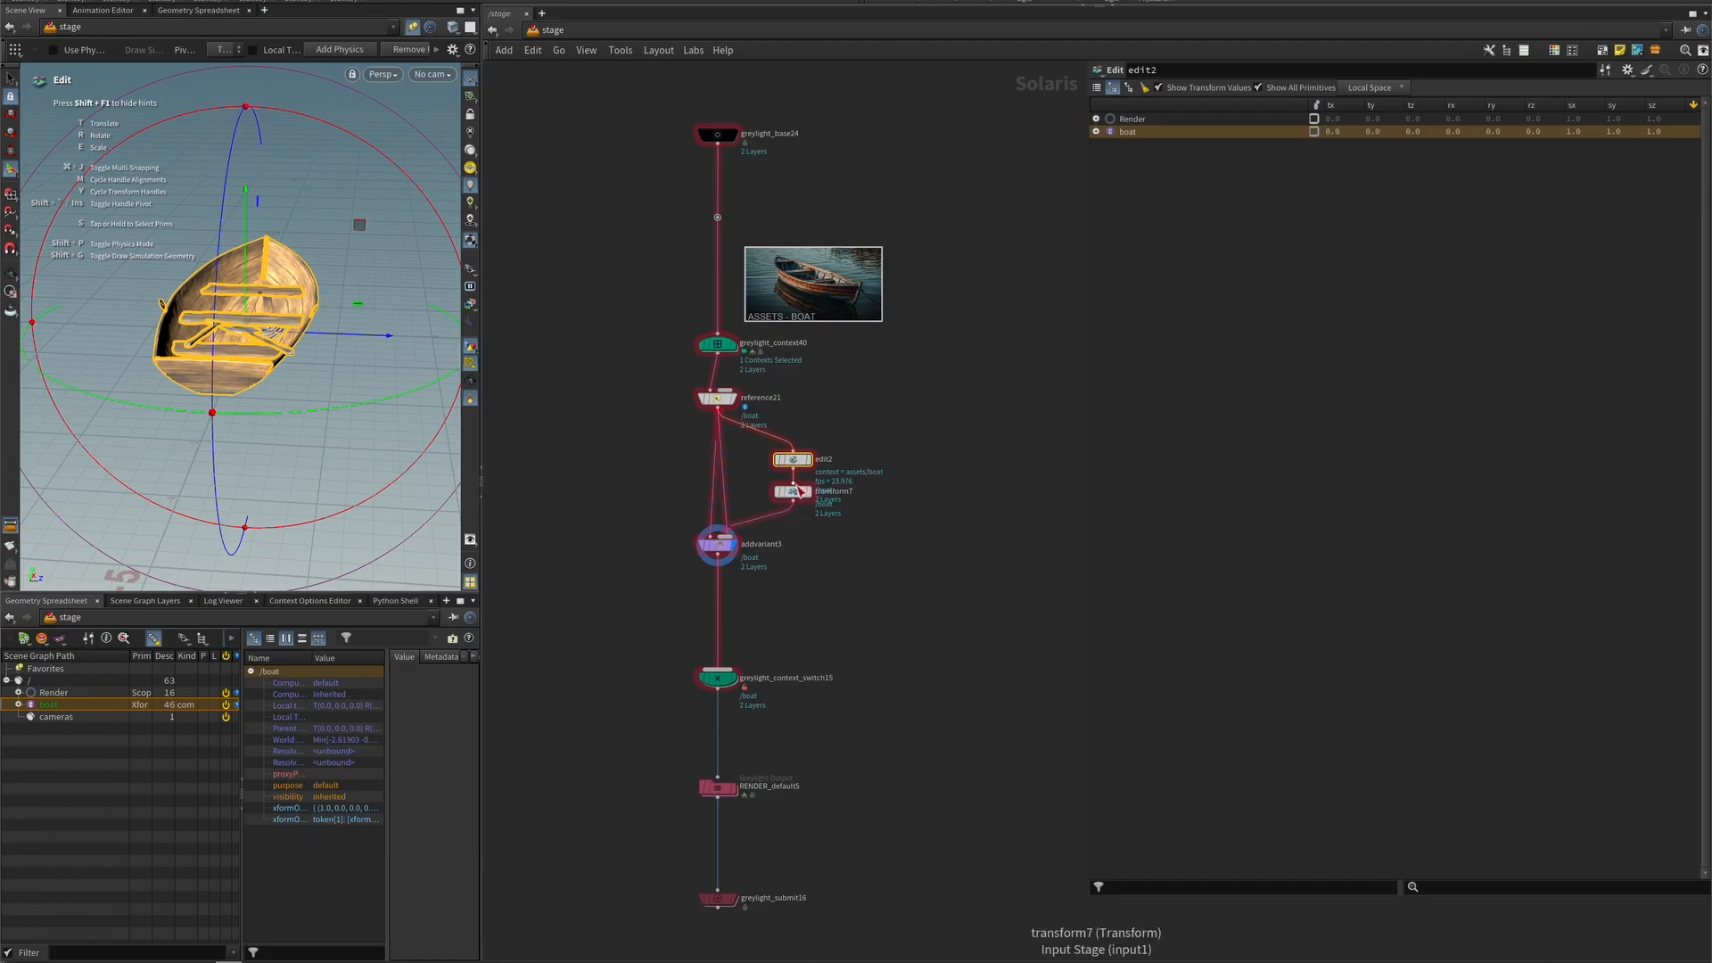
pyautogui.click(792, 491)
pyautogui.press('Delete')
pyautogui.click(797, 461)
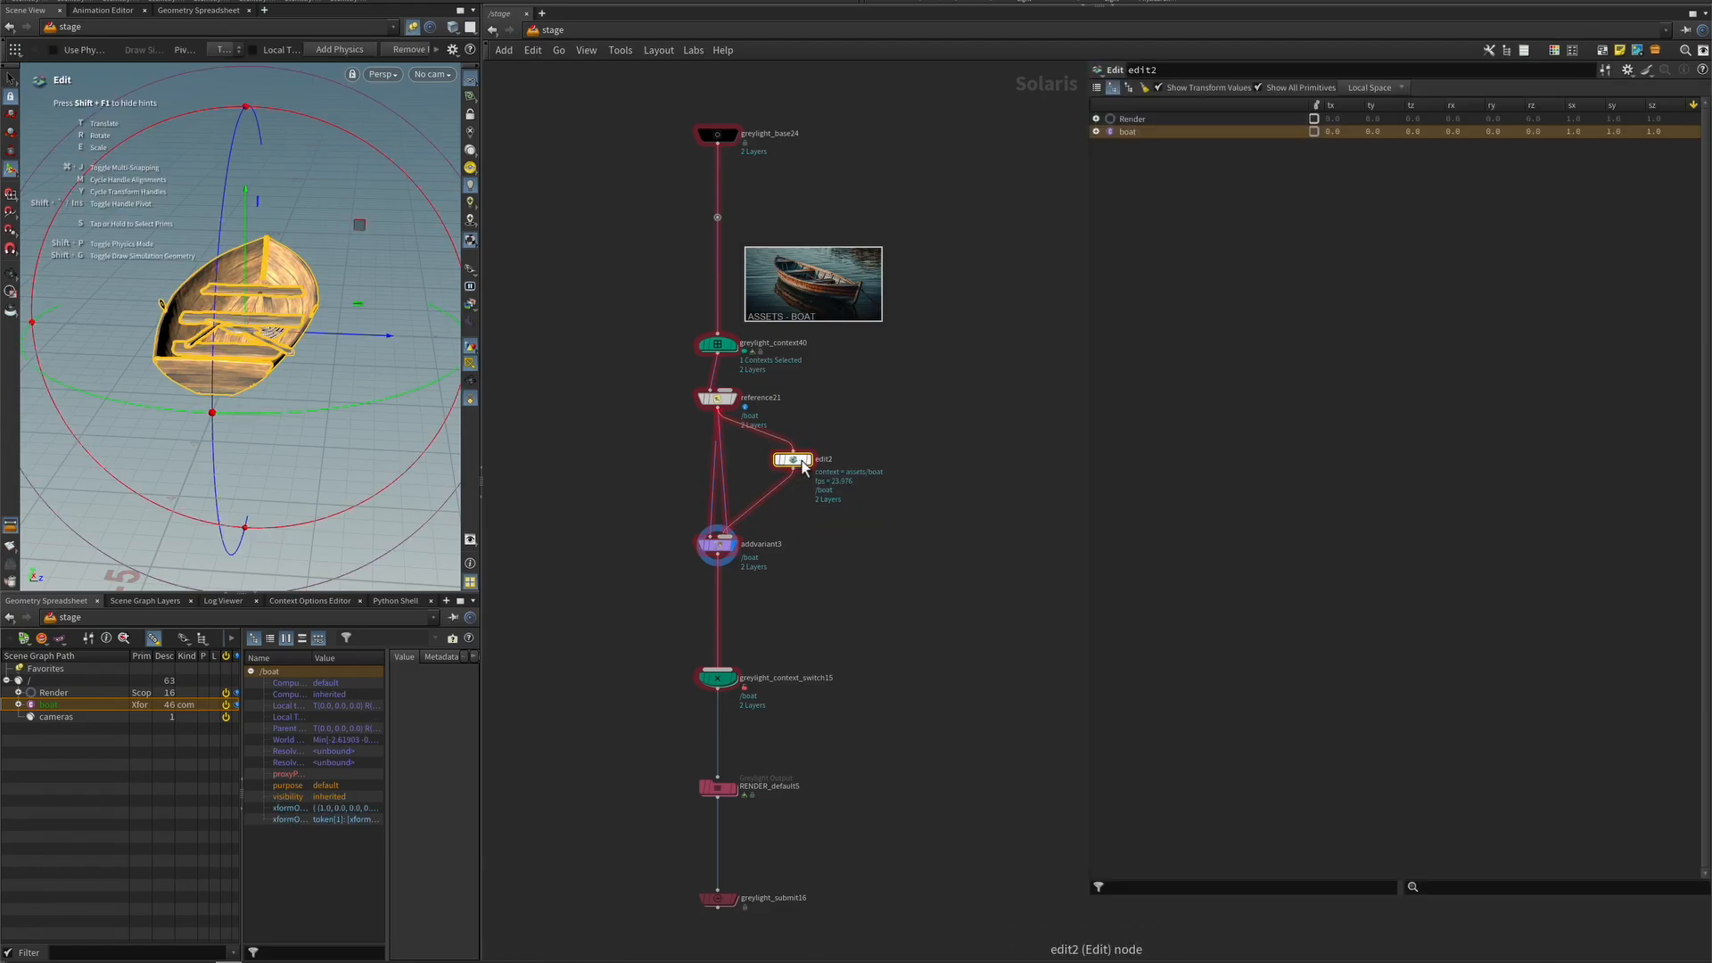
# - In the Edit node, rotate oar_b about -47° around Y and move it about 0.19 in X and 0.32 in Z
pyautogui.click(1096, 131)
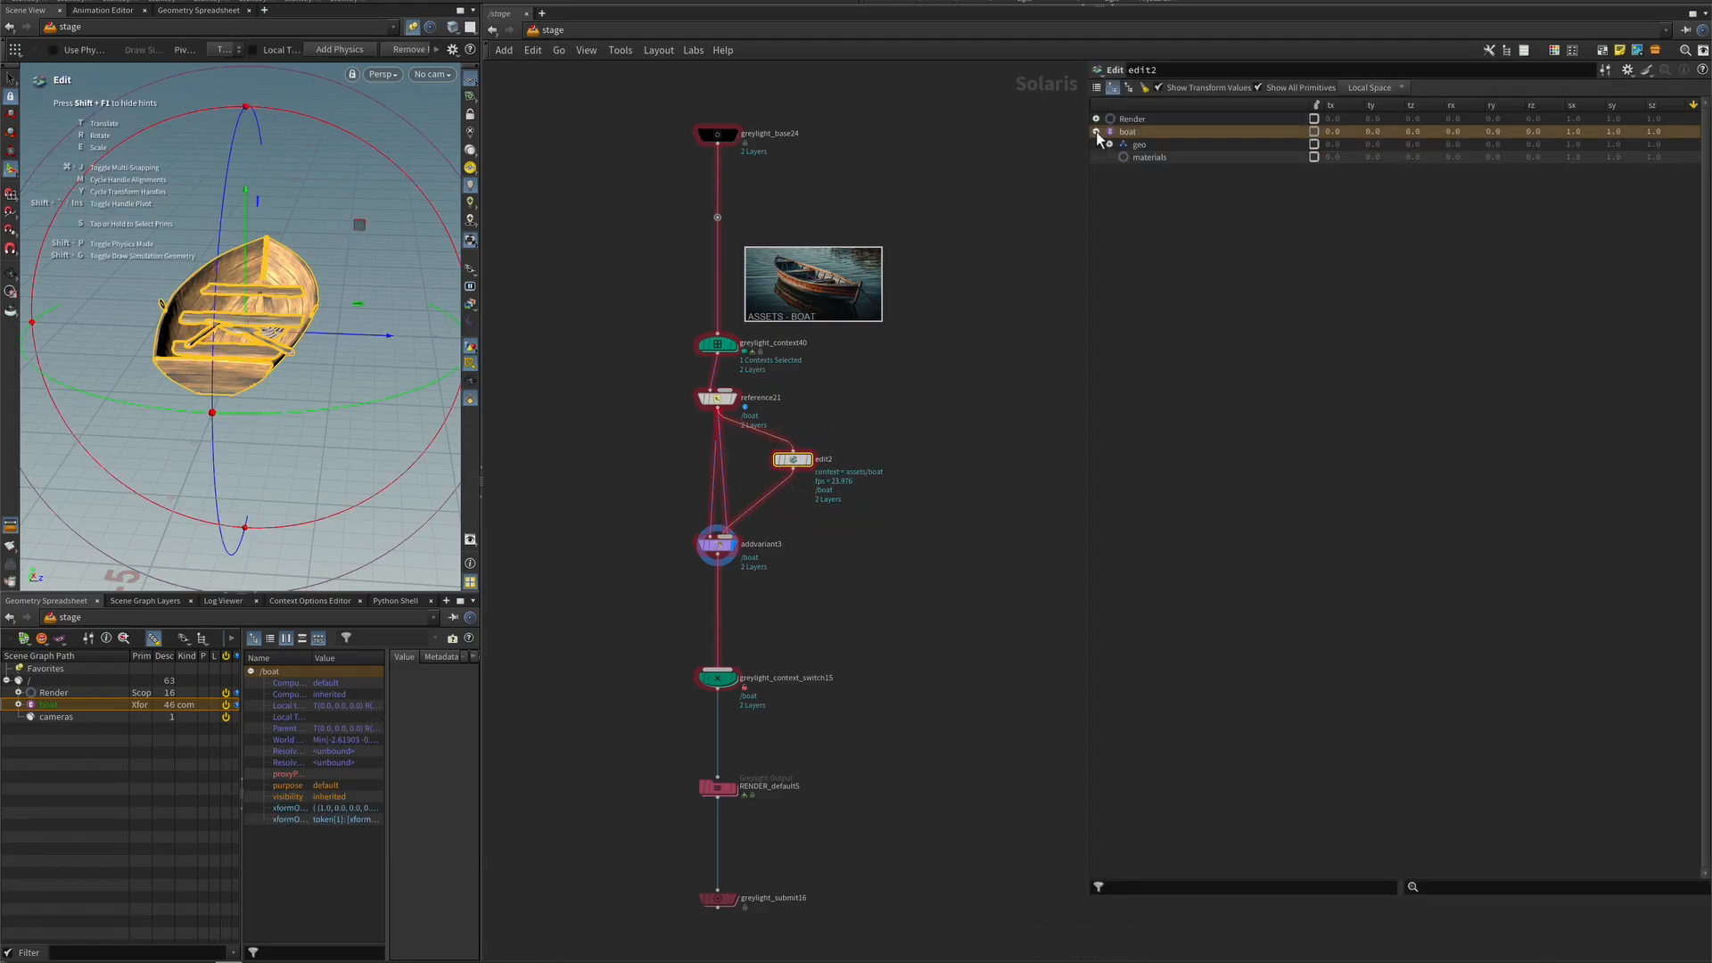
pyautogui.click(1110, 144)
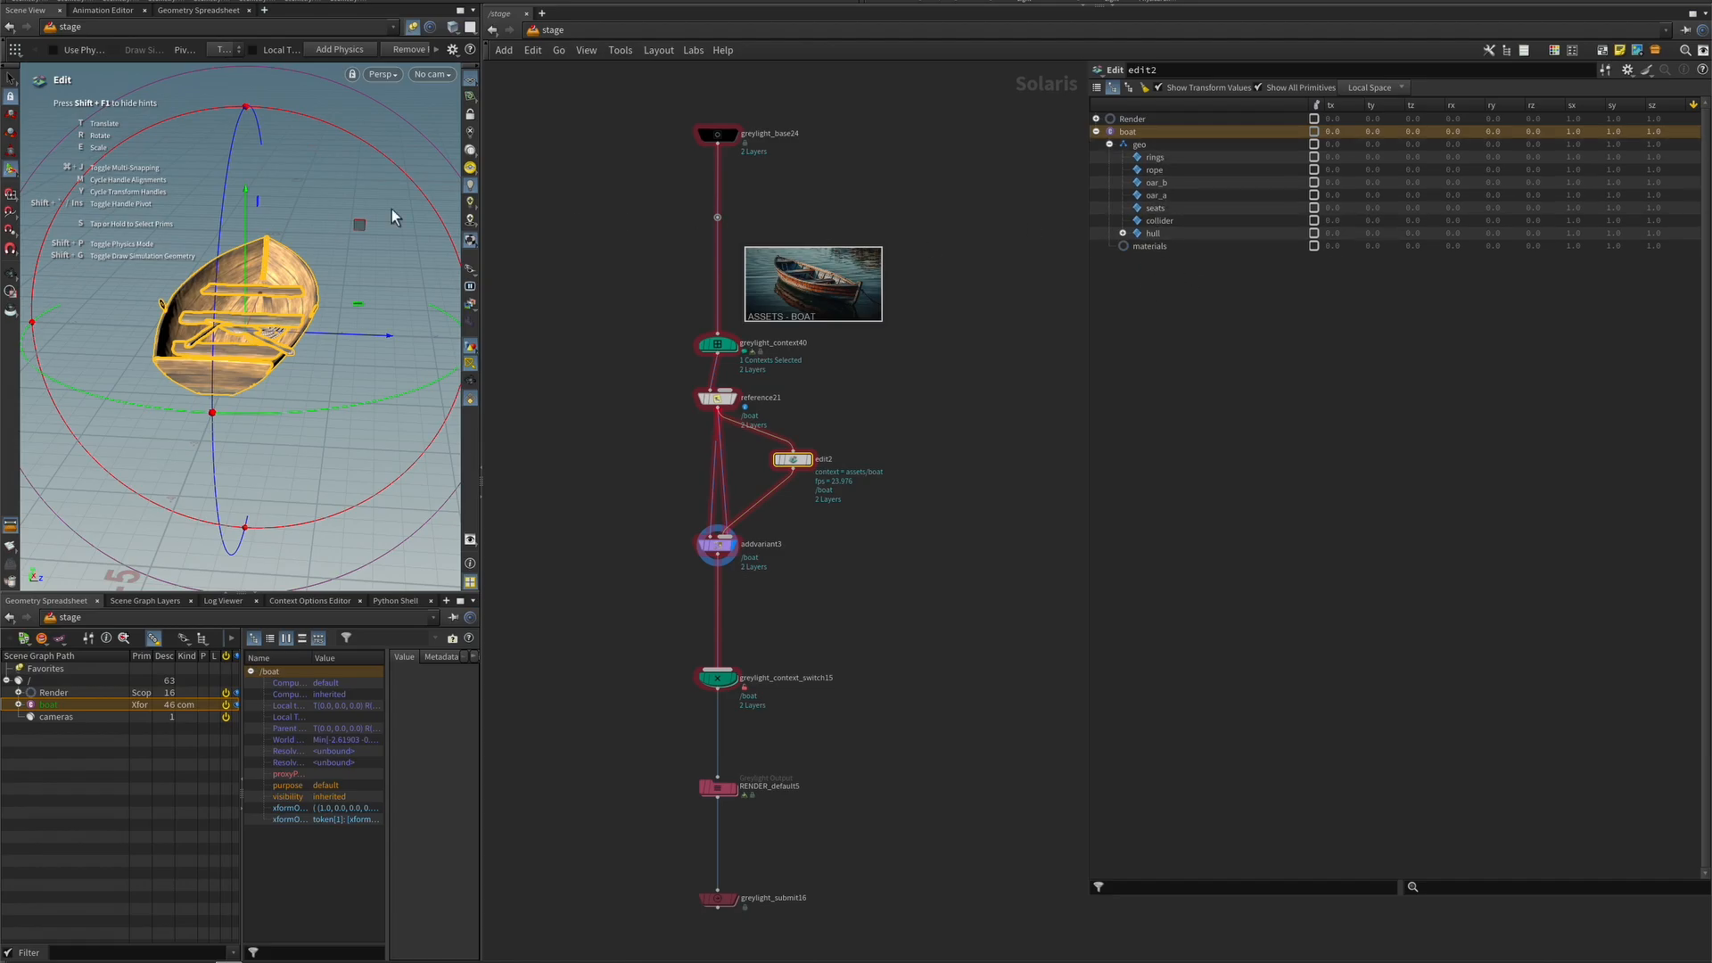
pyautogui.click(1159, 183)
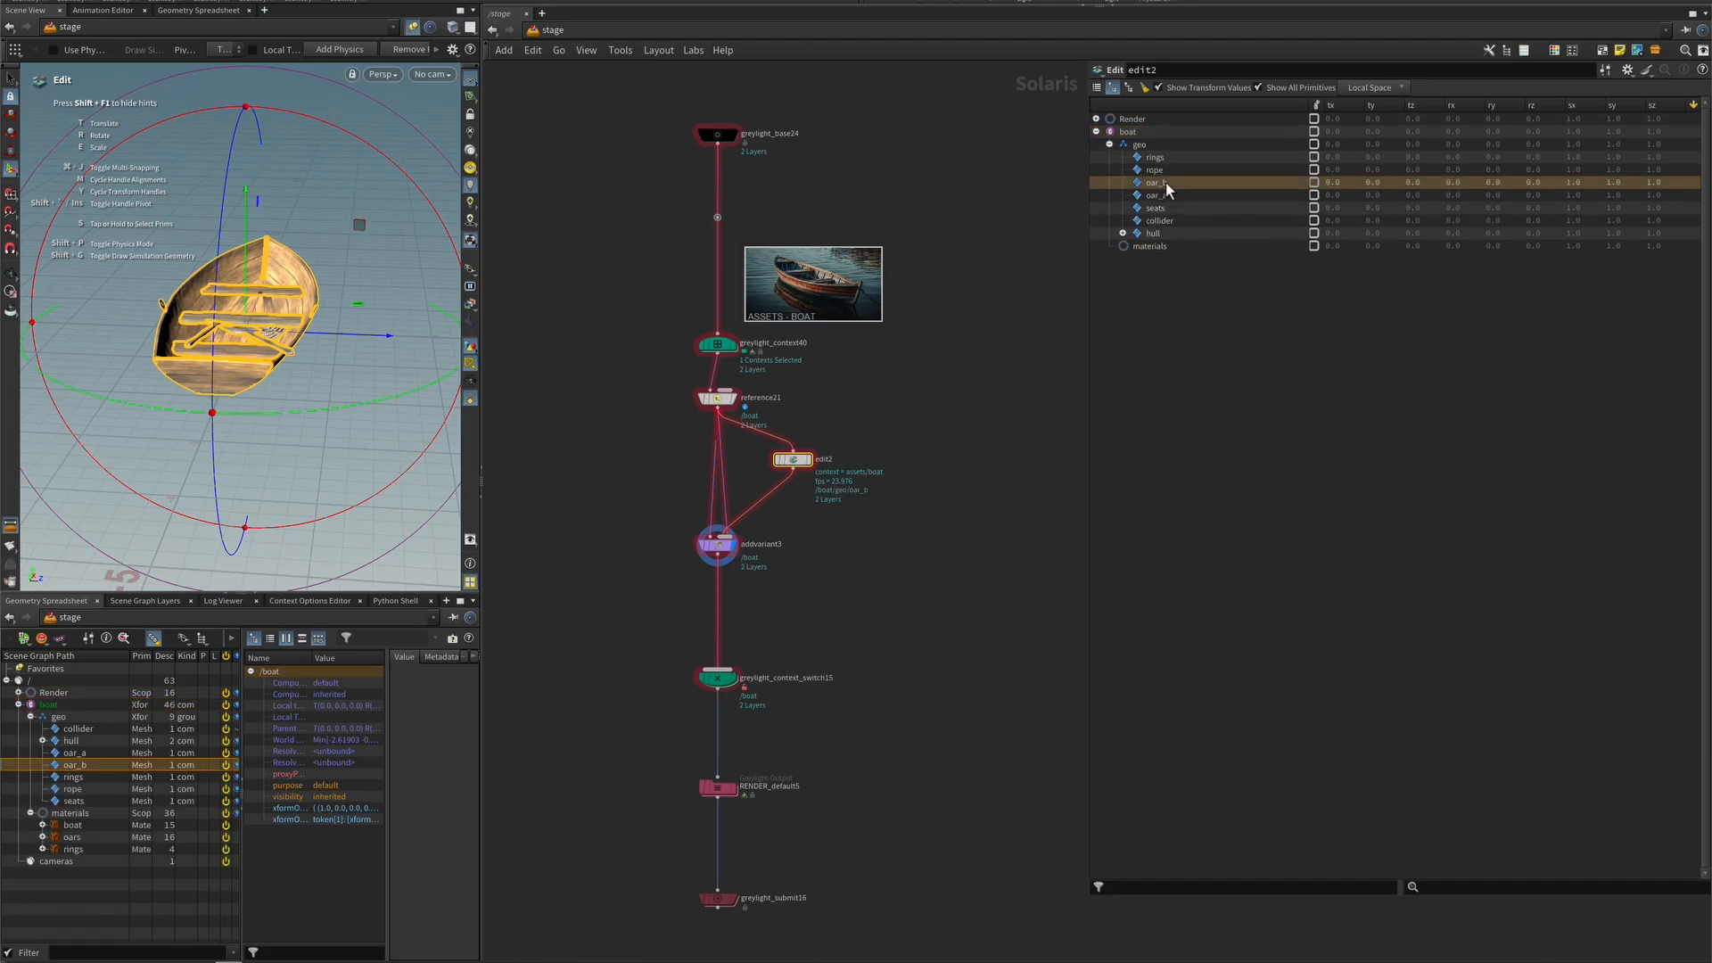
pyautogui.keyDown('alt'); pyautogui.moveTo(332, 246); pyautogui.dragTo(334, 439); pyautogui.keyUp('alt')
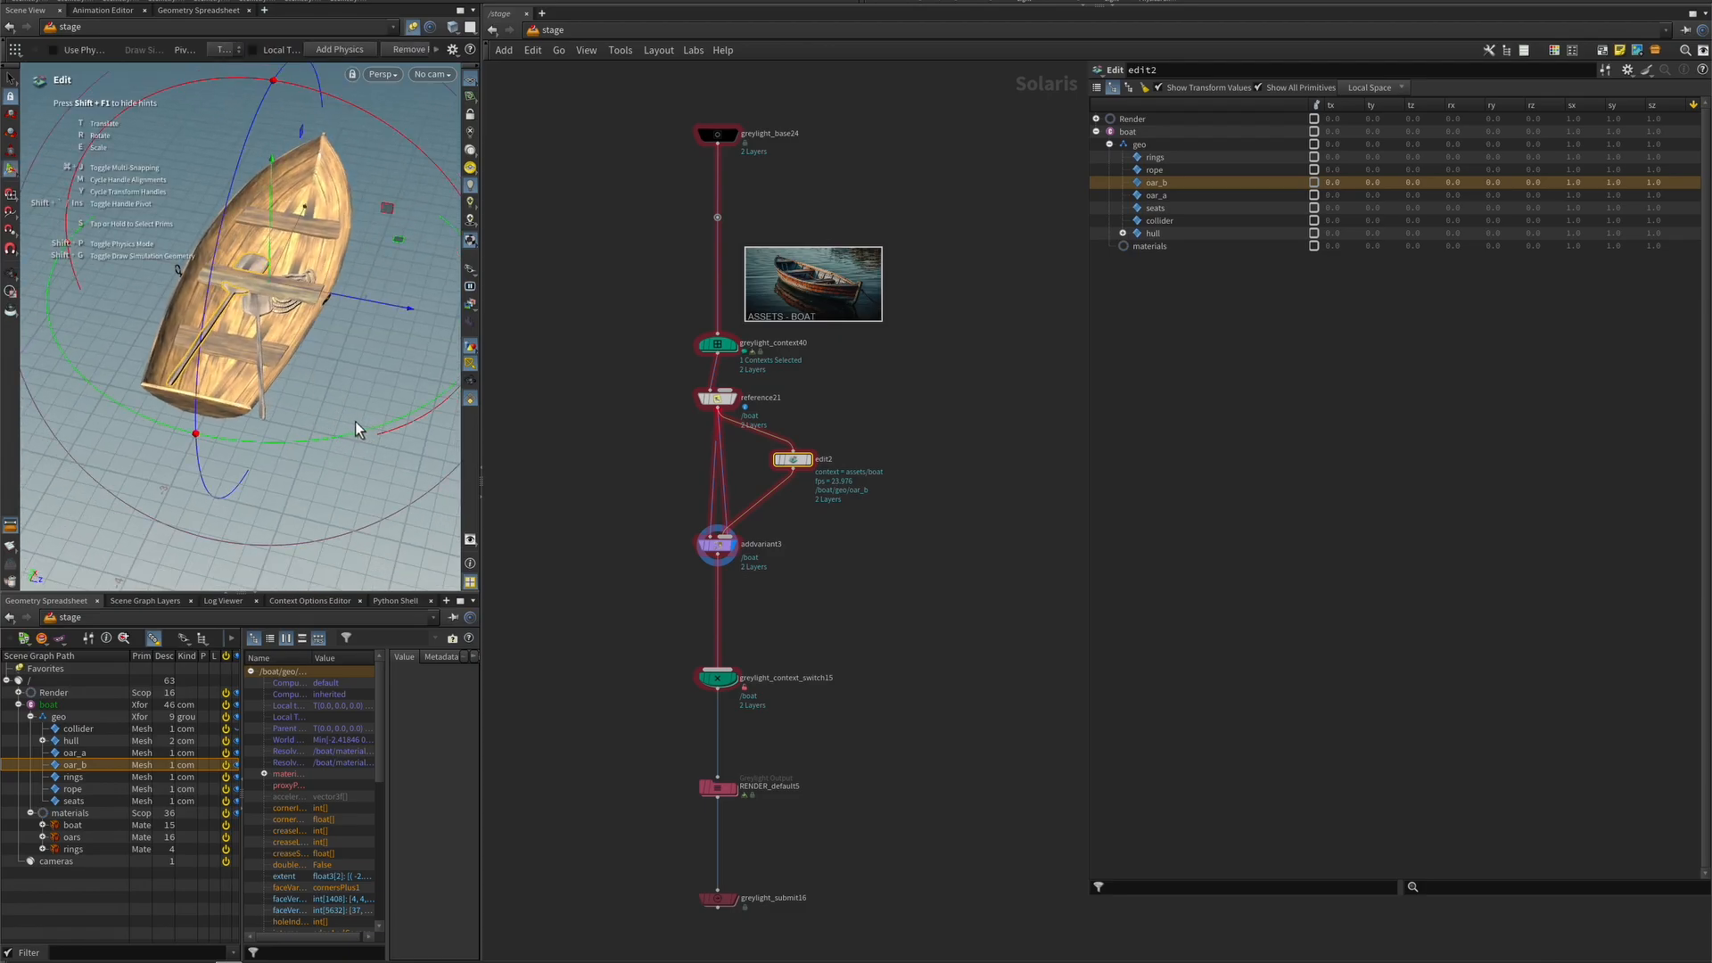
pyautogui.moveTo(369, 430); pyautogui.dragTo(291, 433)
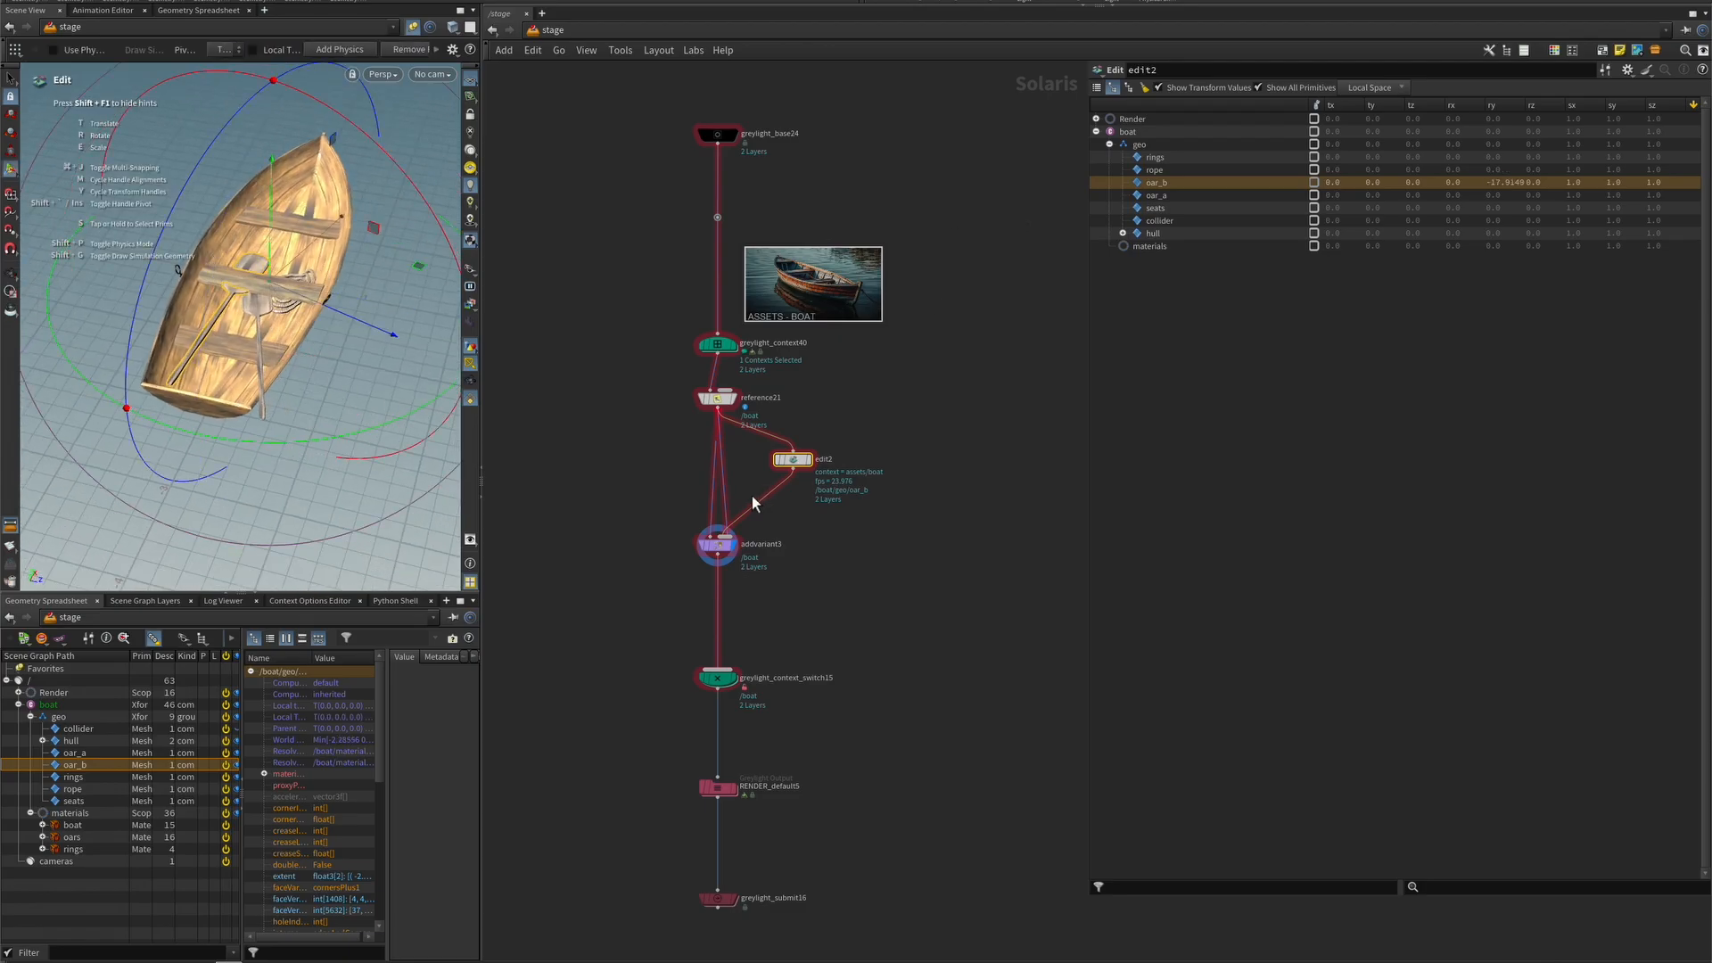
pyautogui.click(806, 458)
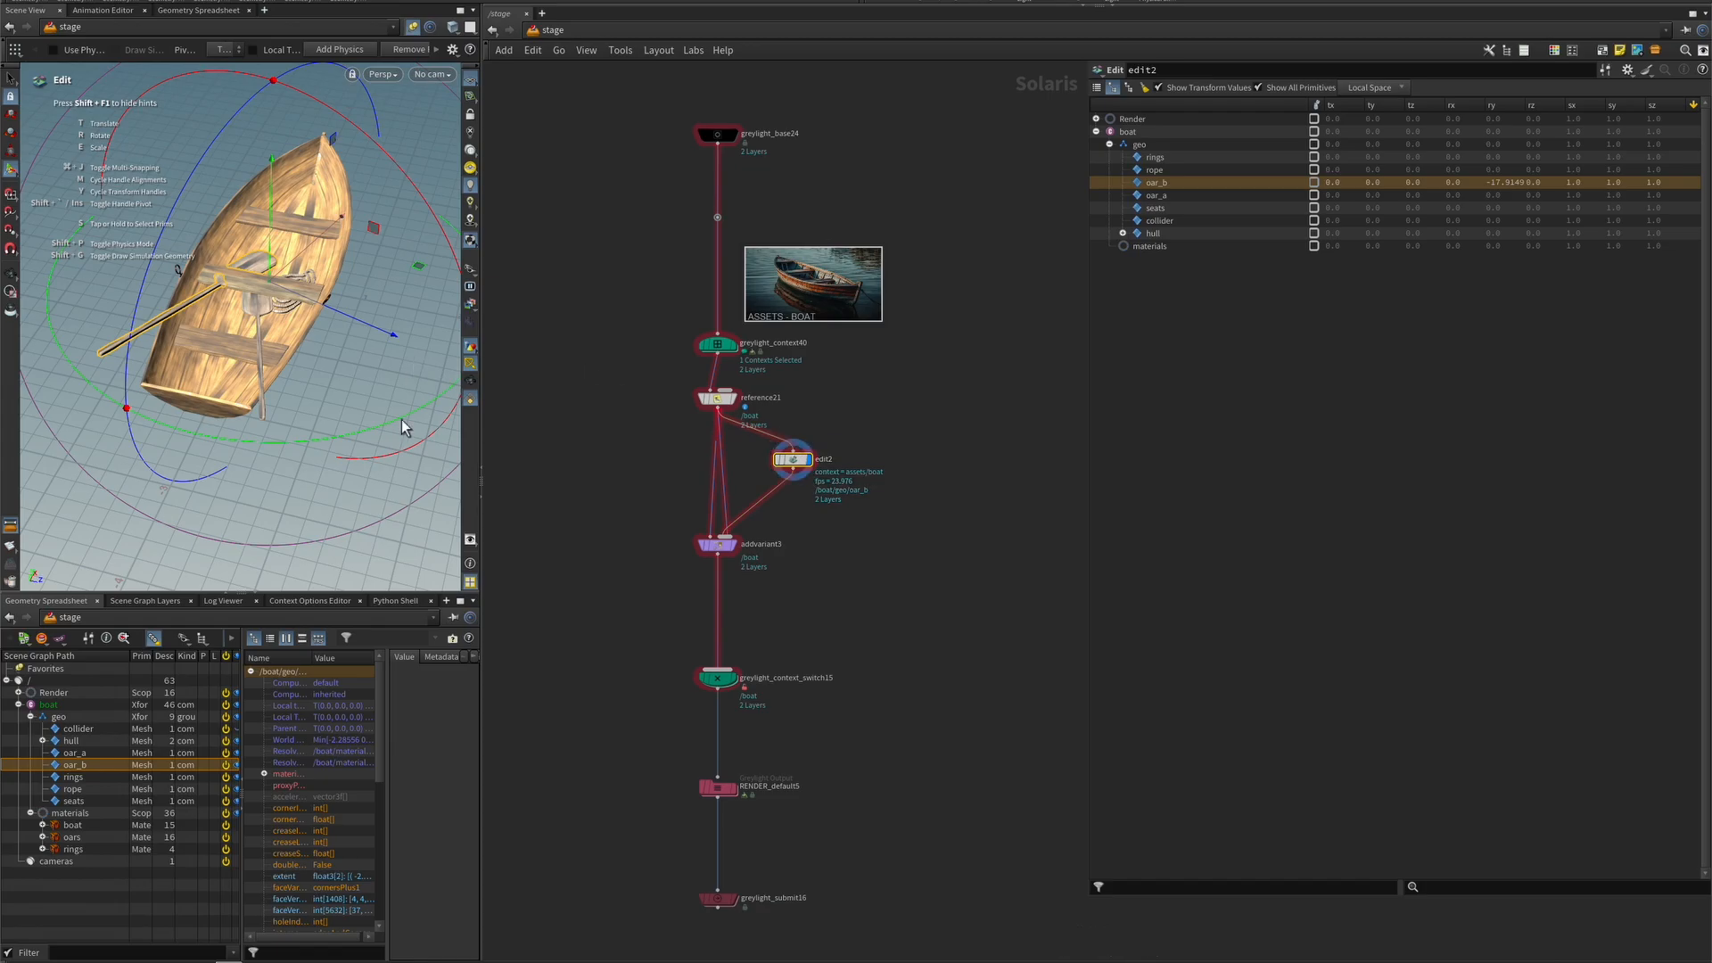
pyautogui.moveTo(361, 443); pyautogui.dragTo(228, 415)
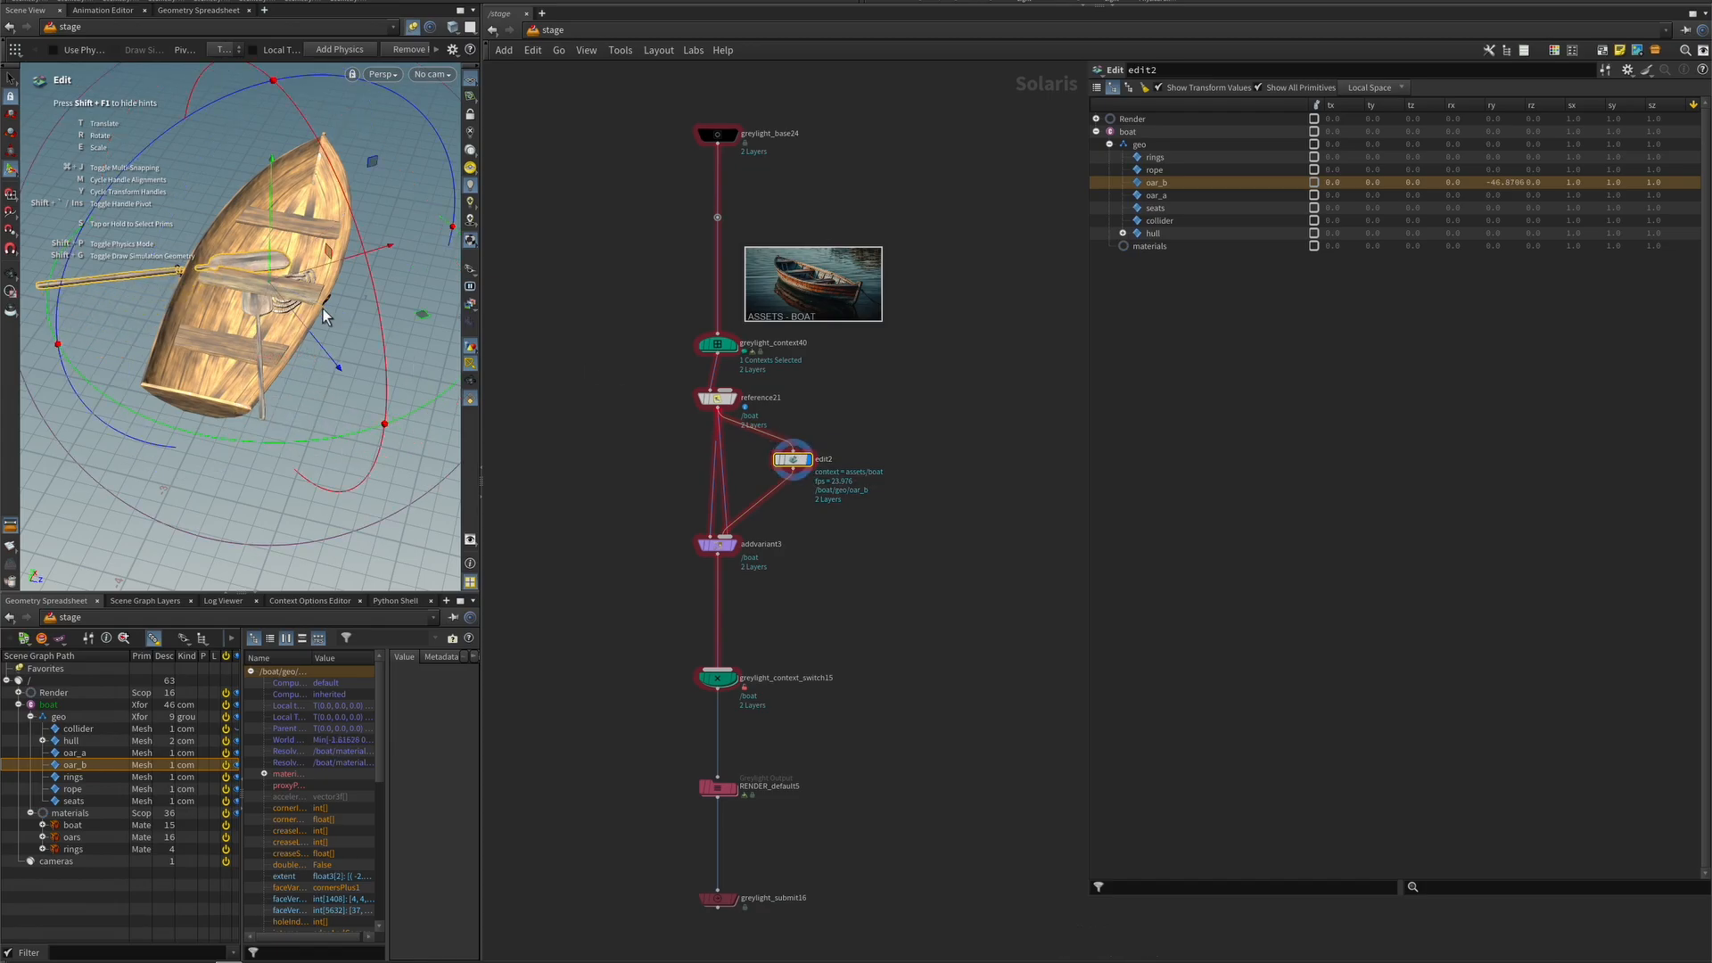
pyautogui.moveTo(330, 266); pyautogui.dragTo(357, 256)
pyautogui.moveTo(335, 314); pyautogui.dragTo(342, 336)
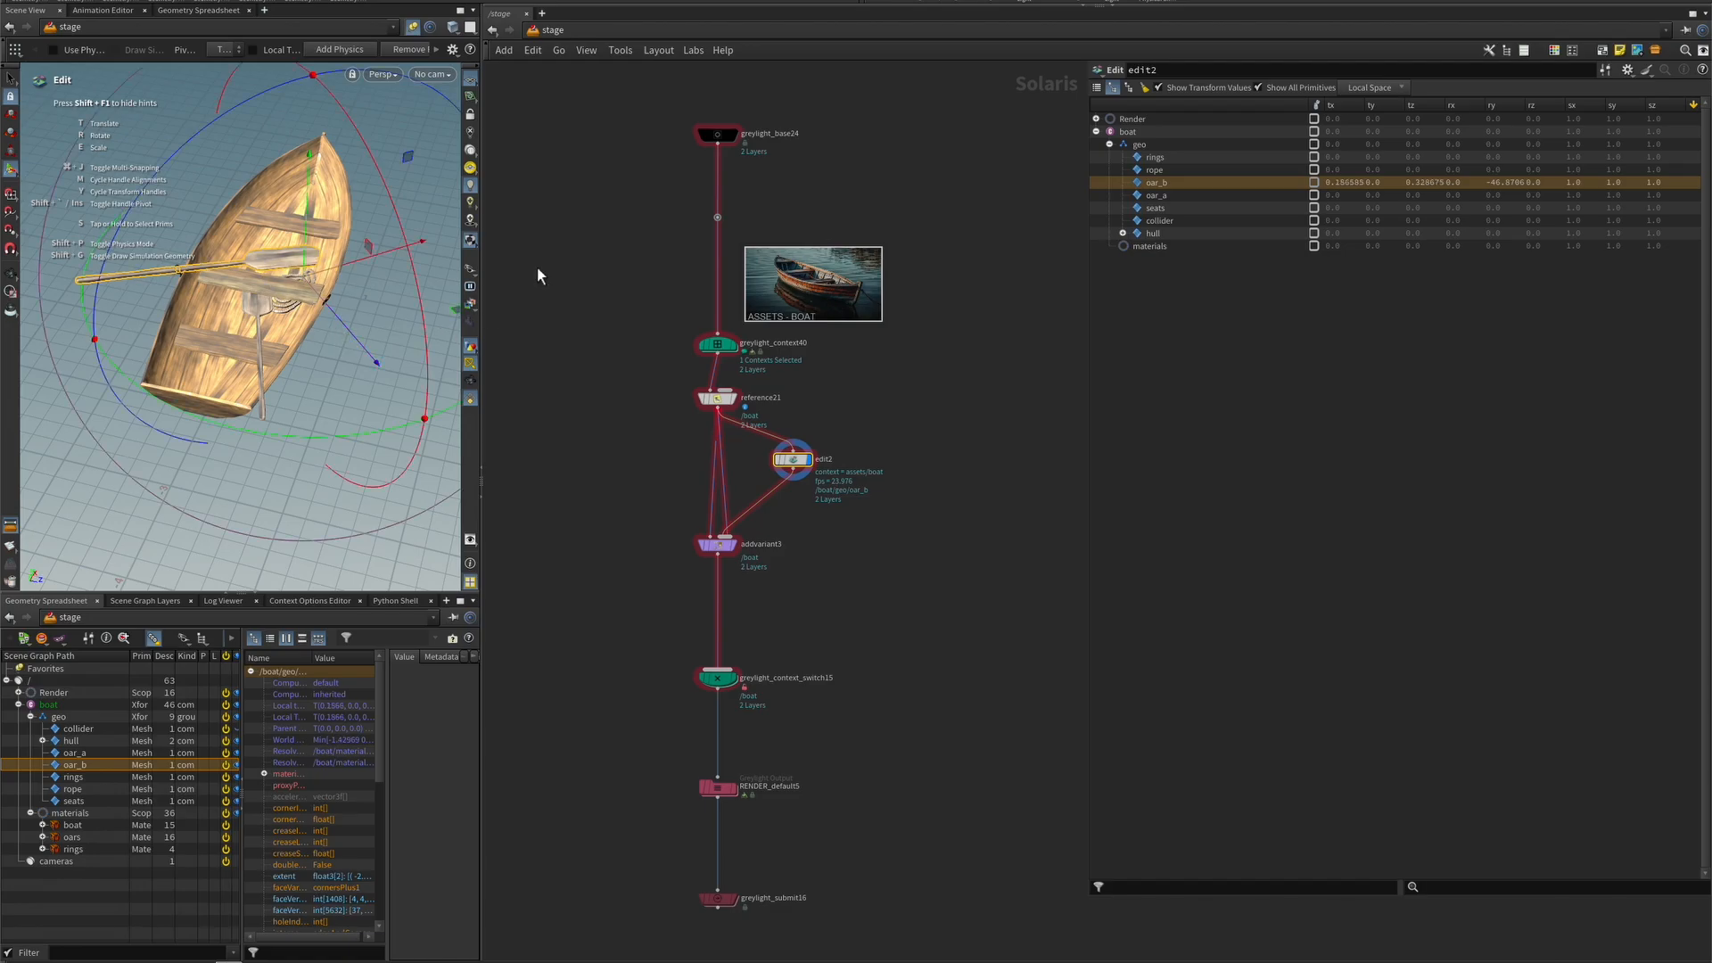
# - Rotate oar_a about -22° around Y, and display addvariant3 with its edit2 input ahead of reference21
pyautogui.click(1156, 194)
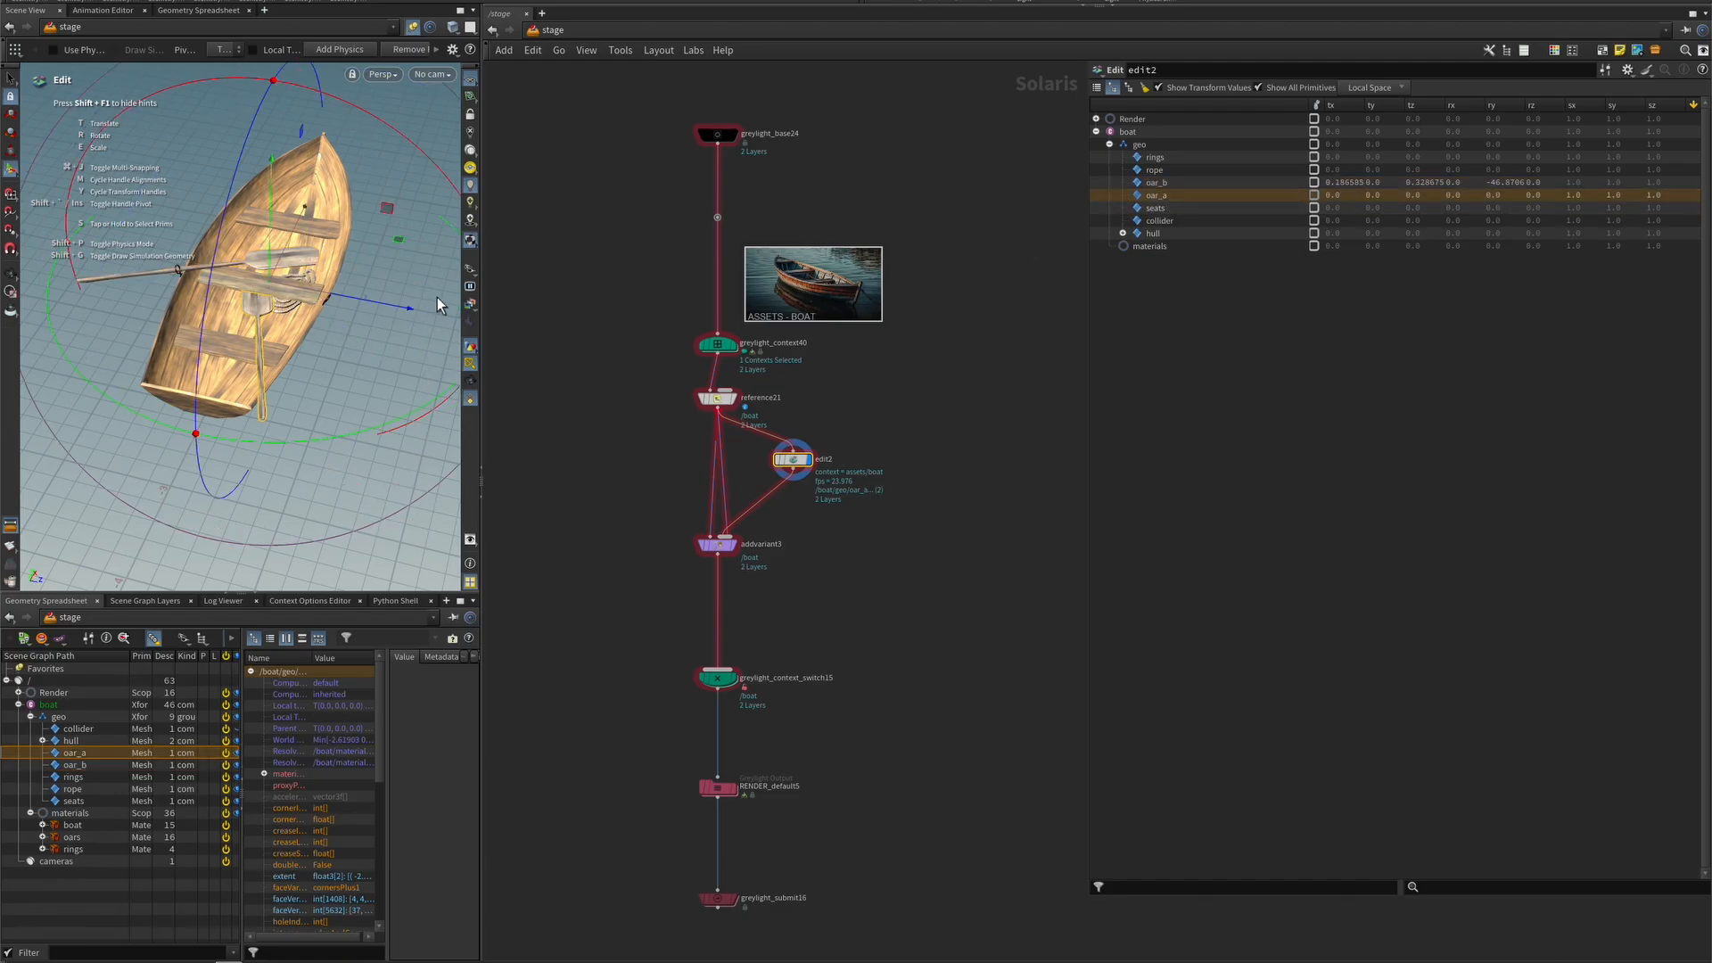
pyautogui.moveTo(352, 435); pyautogui.dragTo(255, 427)
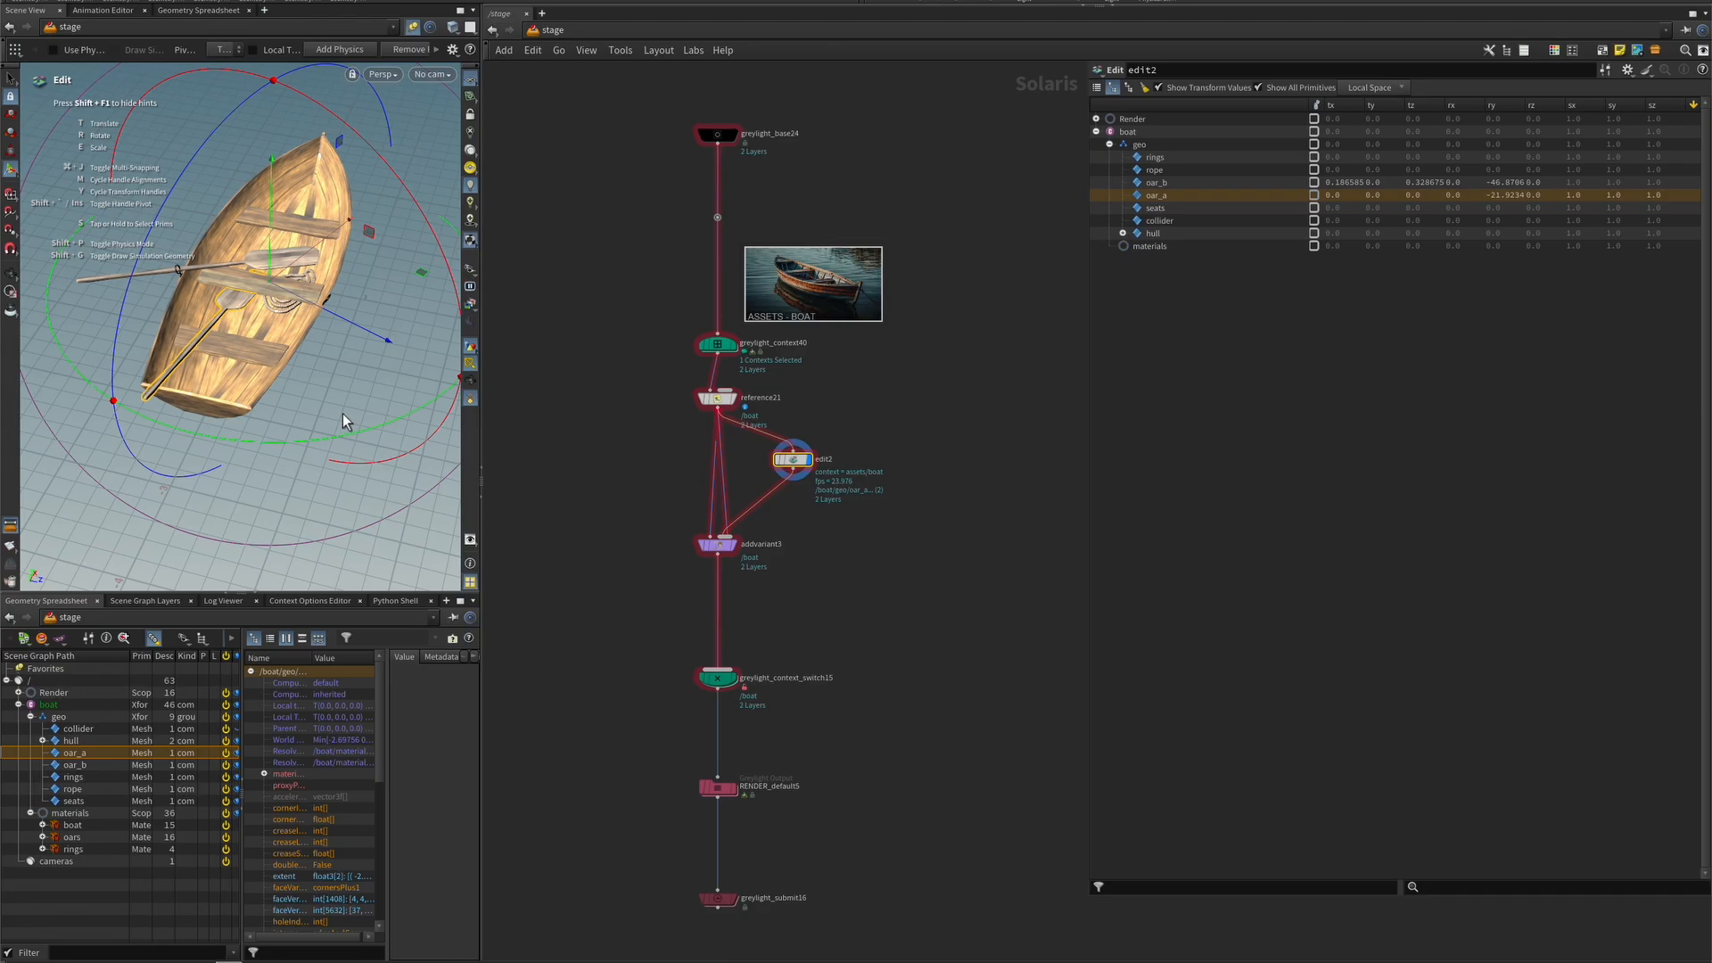
pyautogui.click(718, 543)
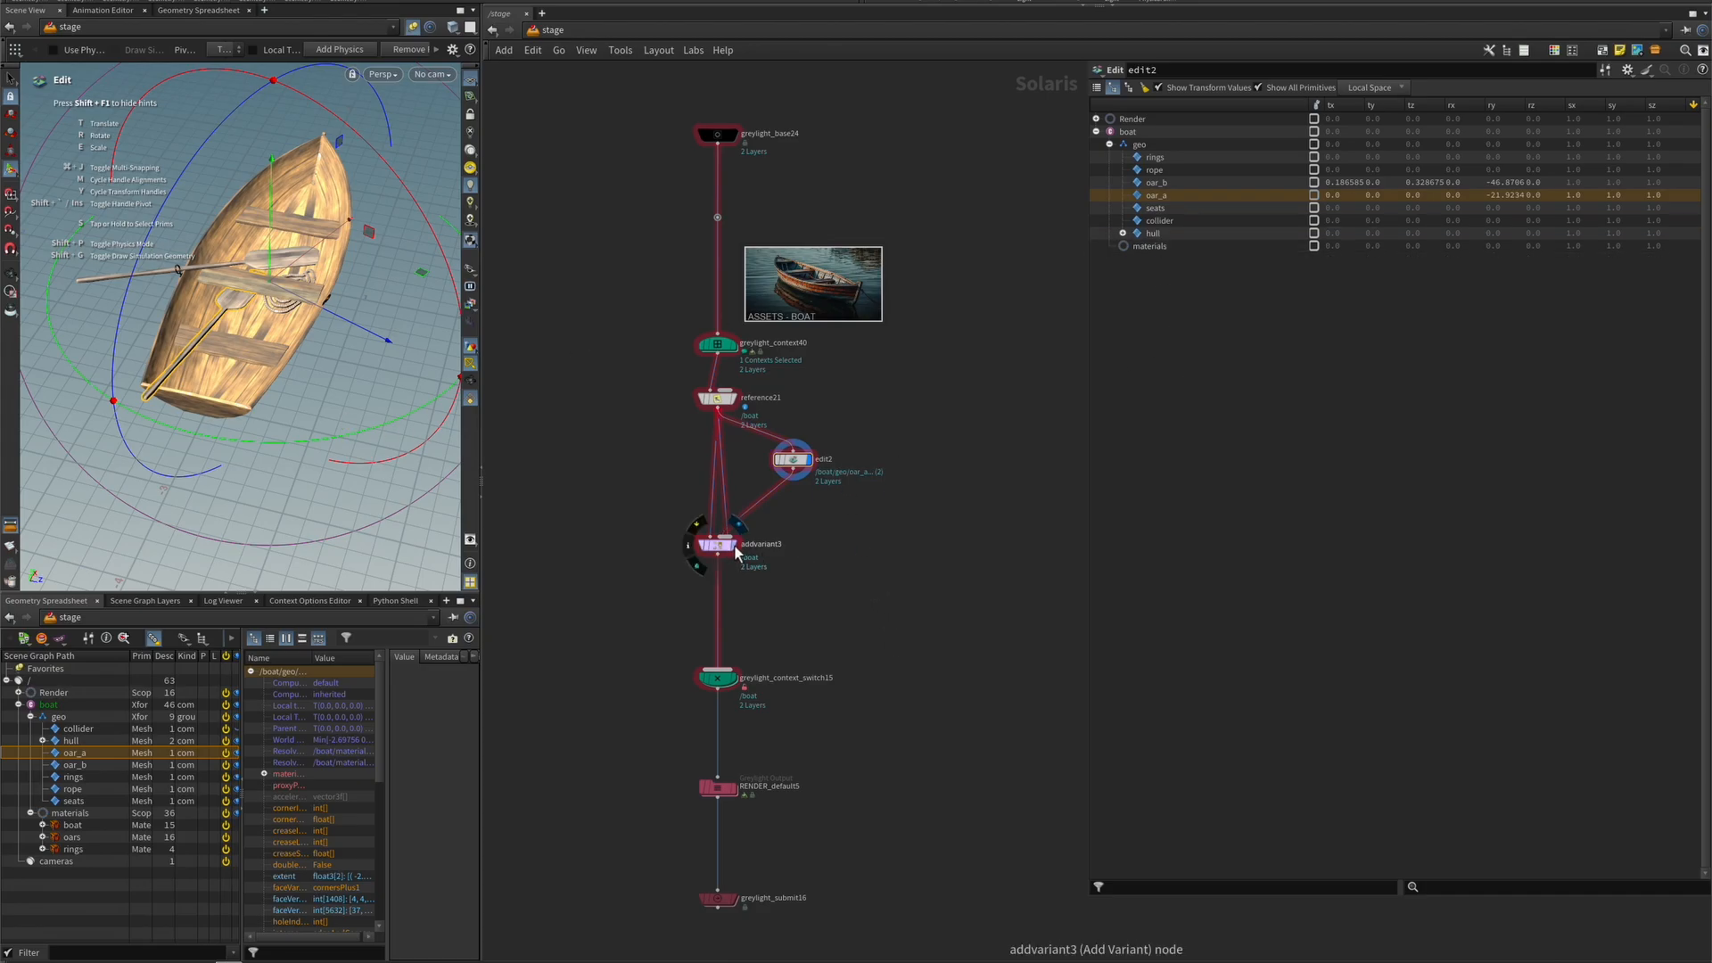
pyautogui.moveTo(1143, 306); pyautogui.dragTo(1145, 297)
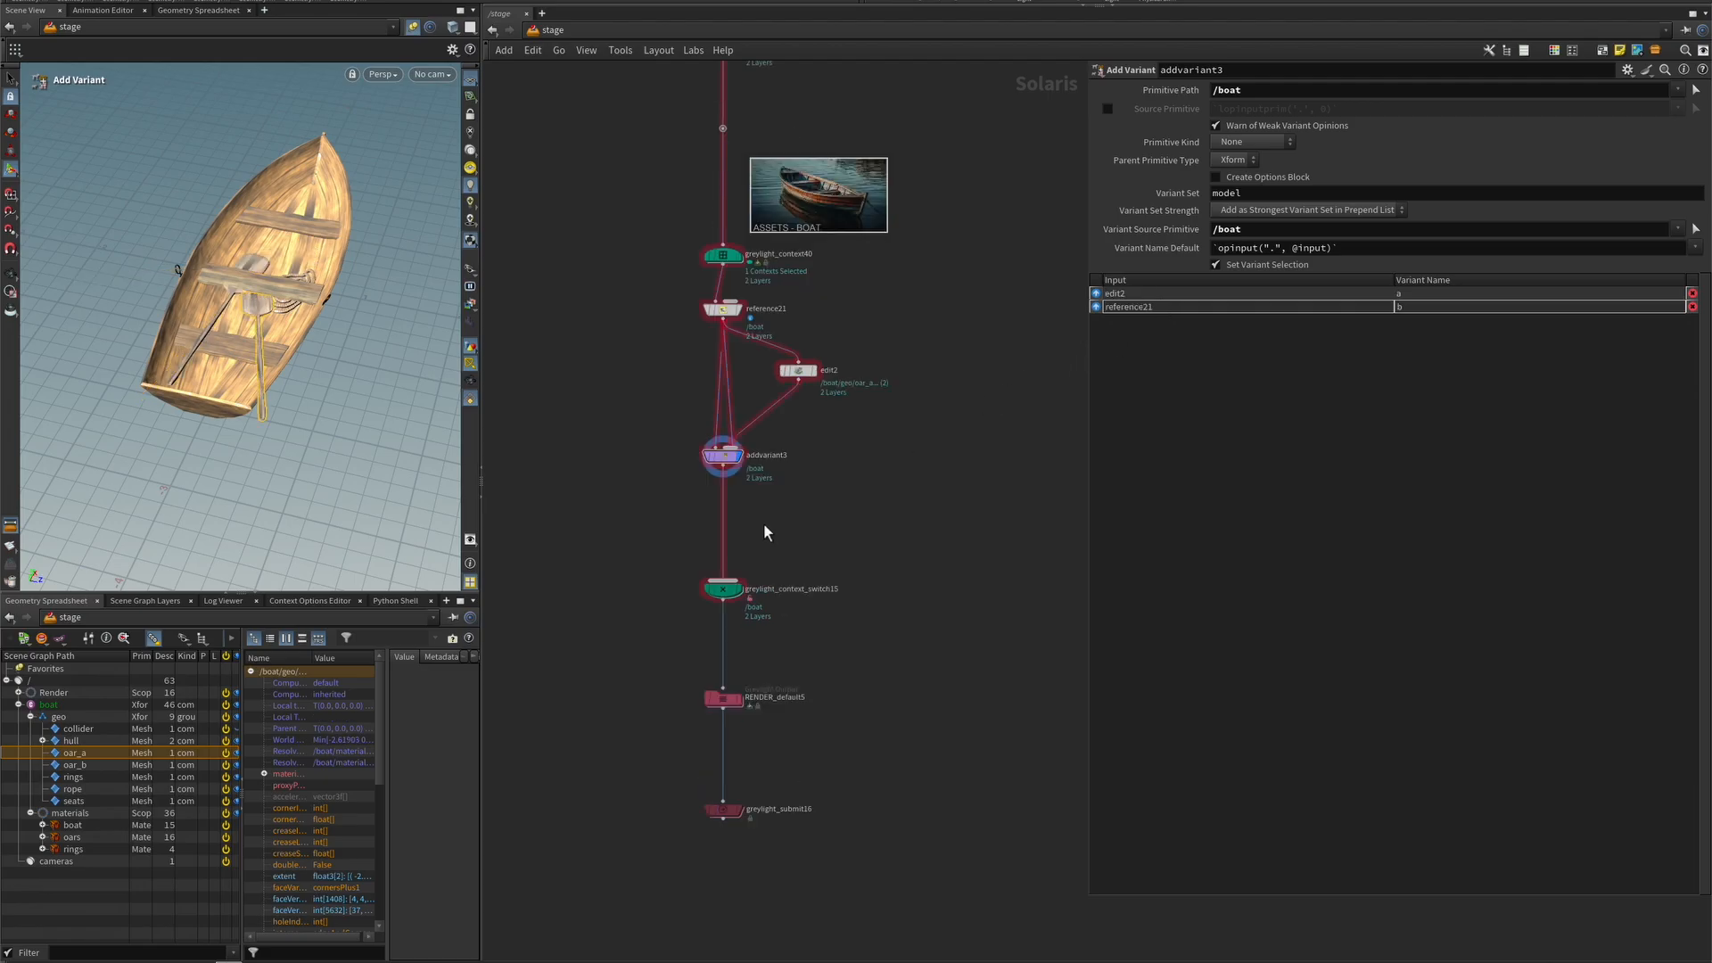
# - Make room above the context switch and insert an Add Variants to New Primitive node there, with two wires from addvariant3
pyautogui.moveTo(648, 537); pyautogui.dragTo(824, 956)
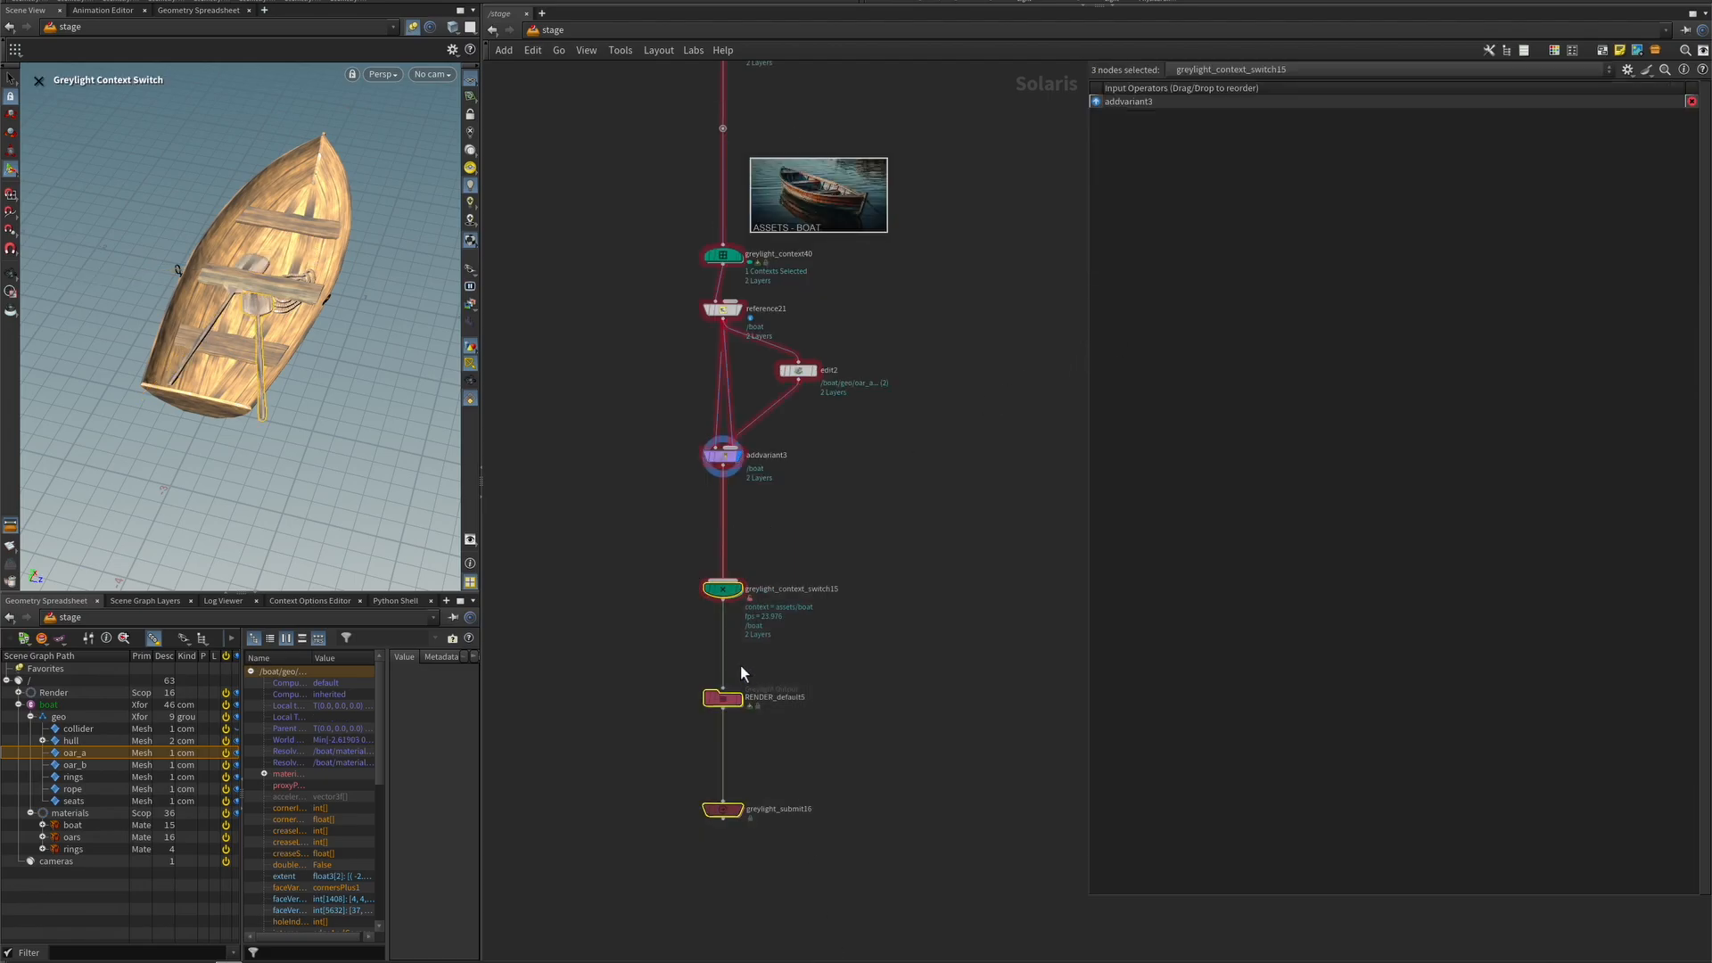
pyautogui.moveTo(728, 603); pyautogui.dragTo(728, 720)
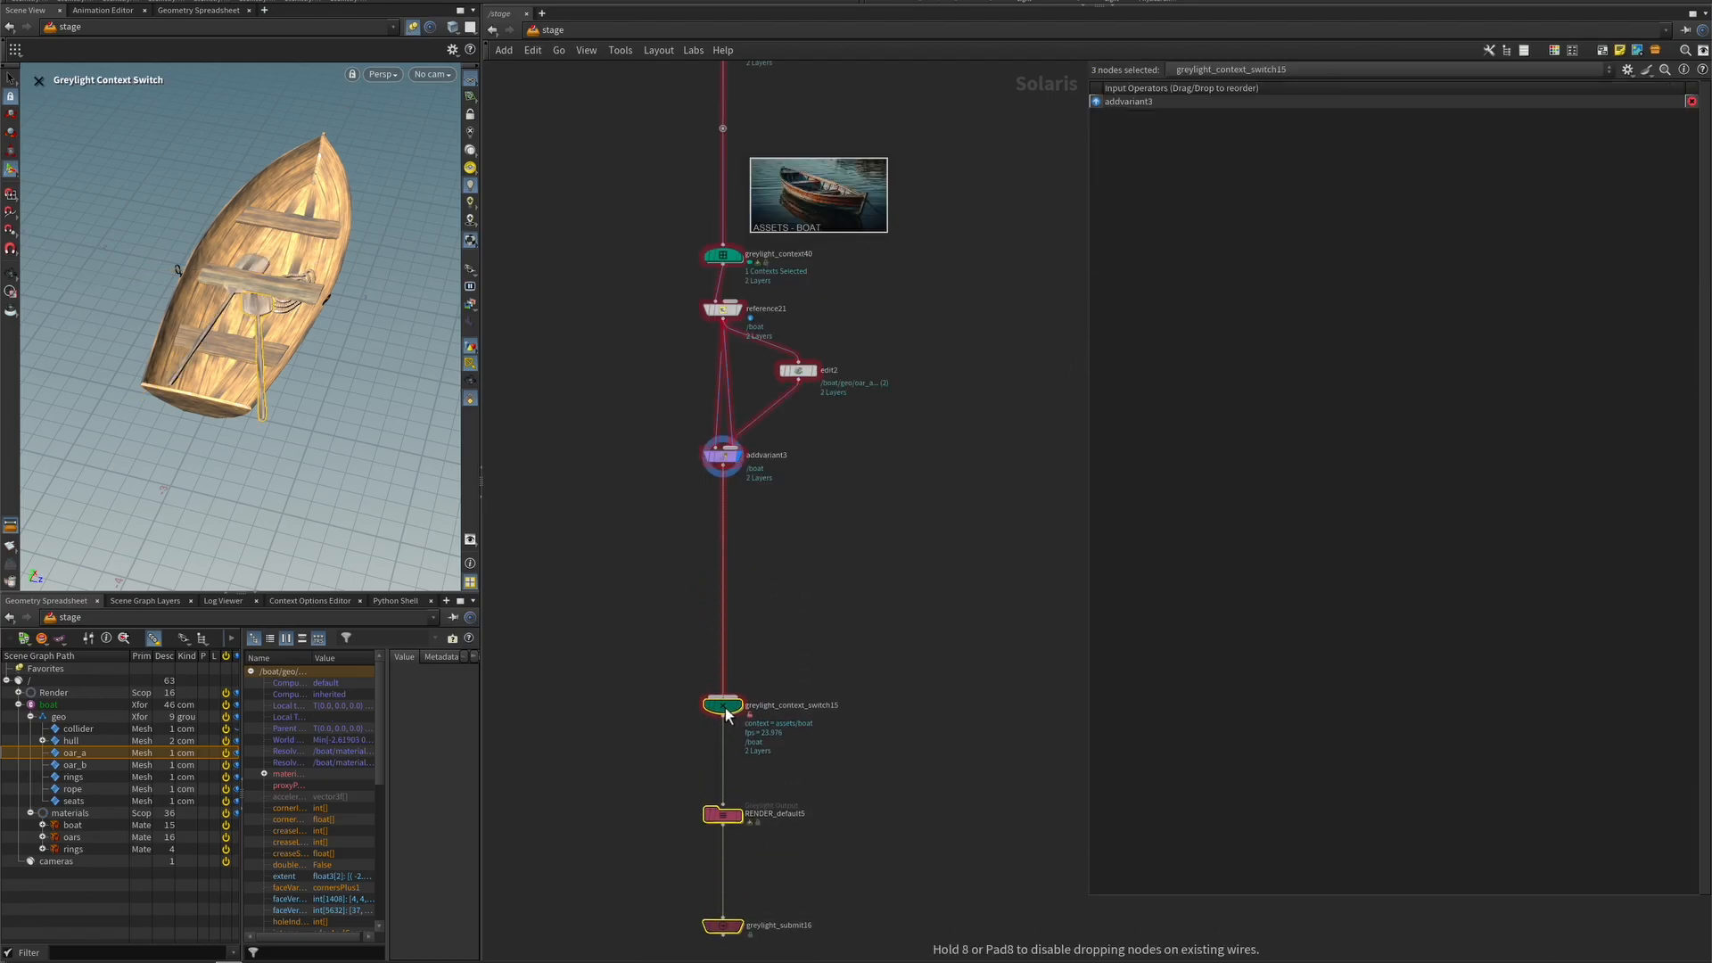
pyautogui.click(789, 533)
pyautogui.press('Tab')
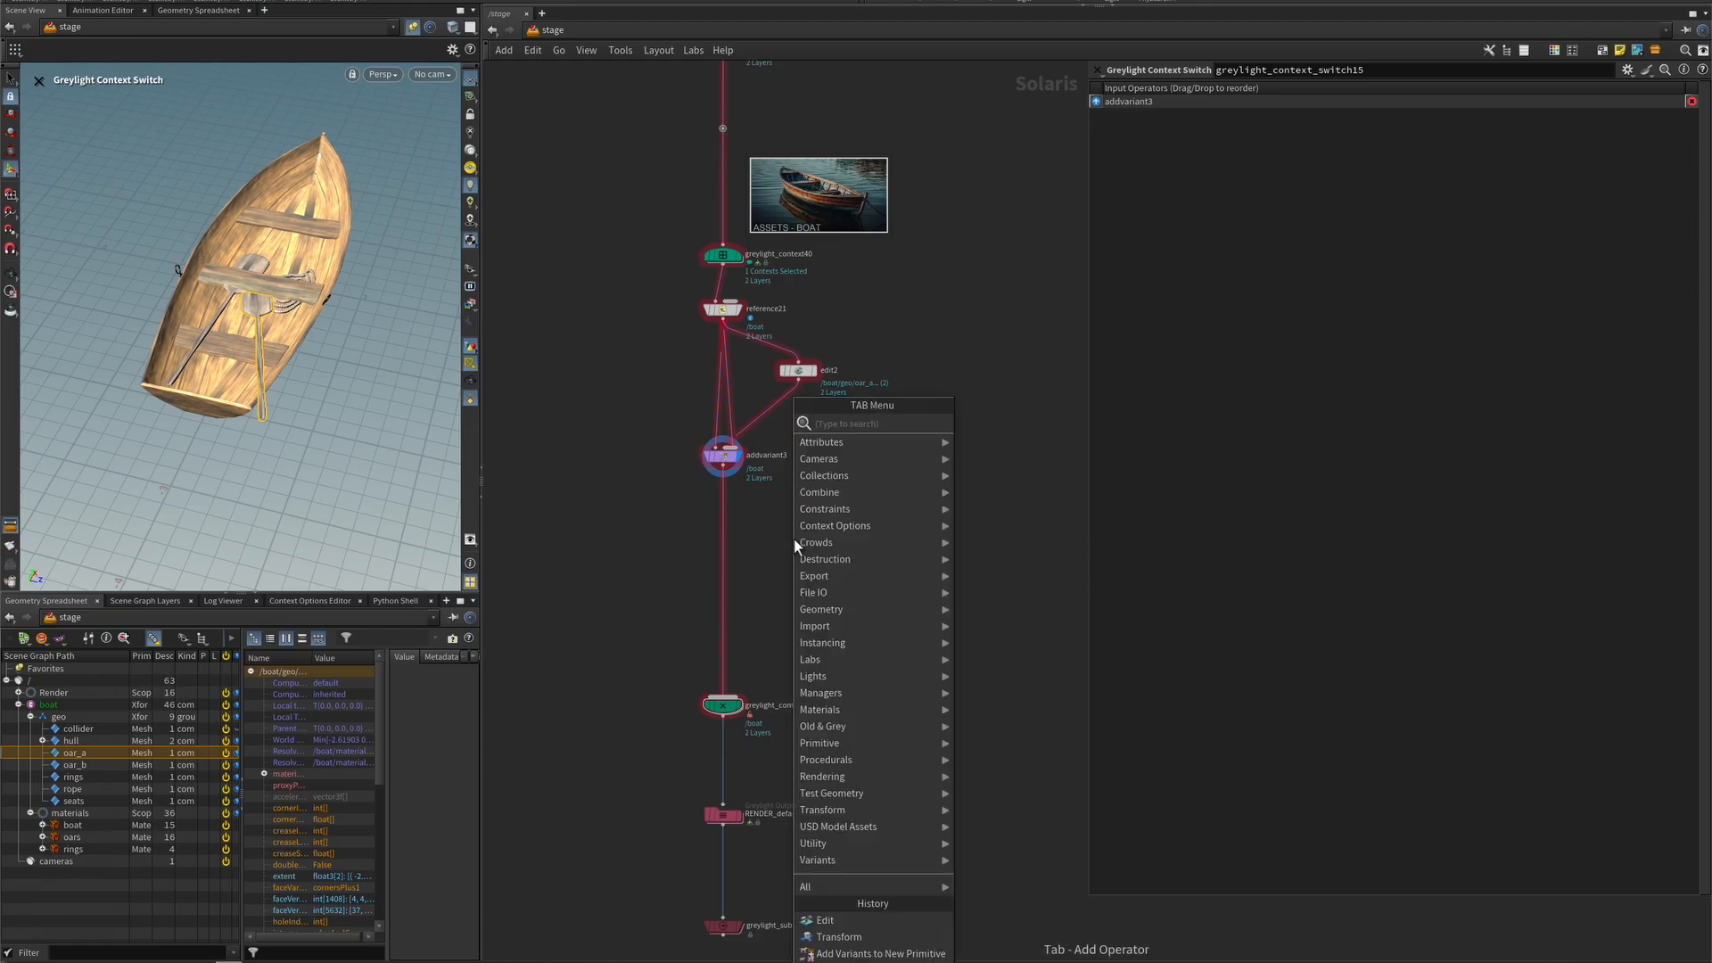
pyautogui.write('ad')
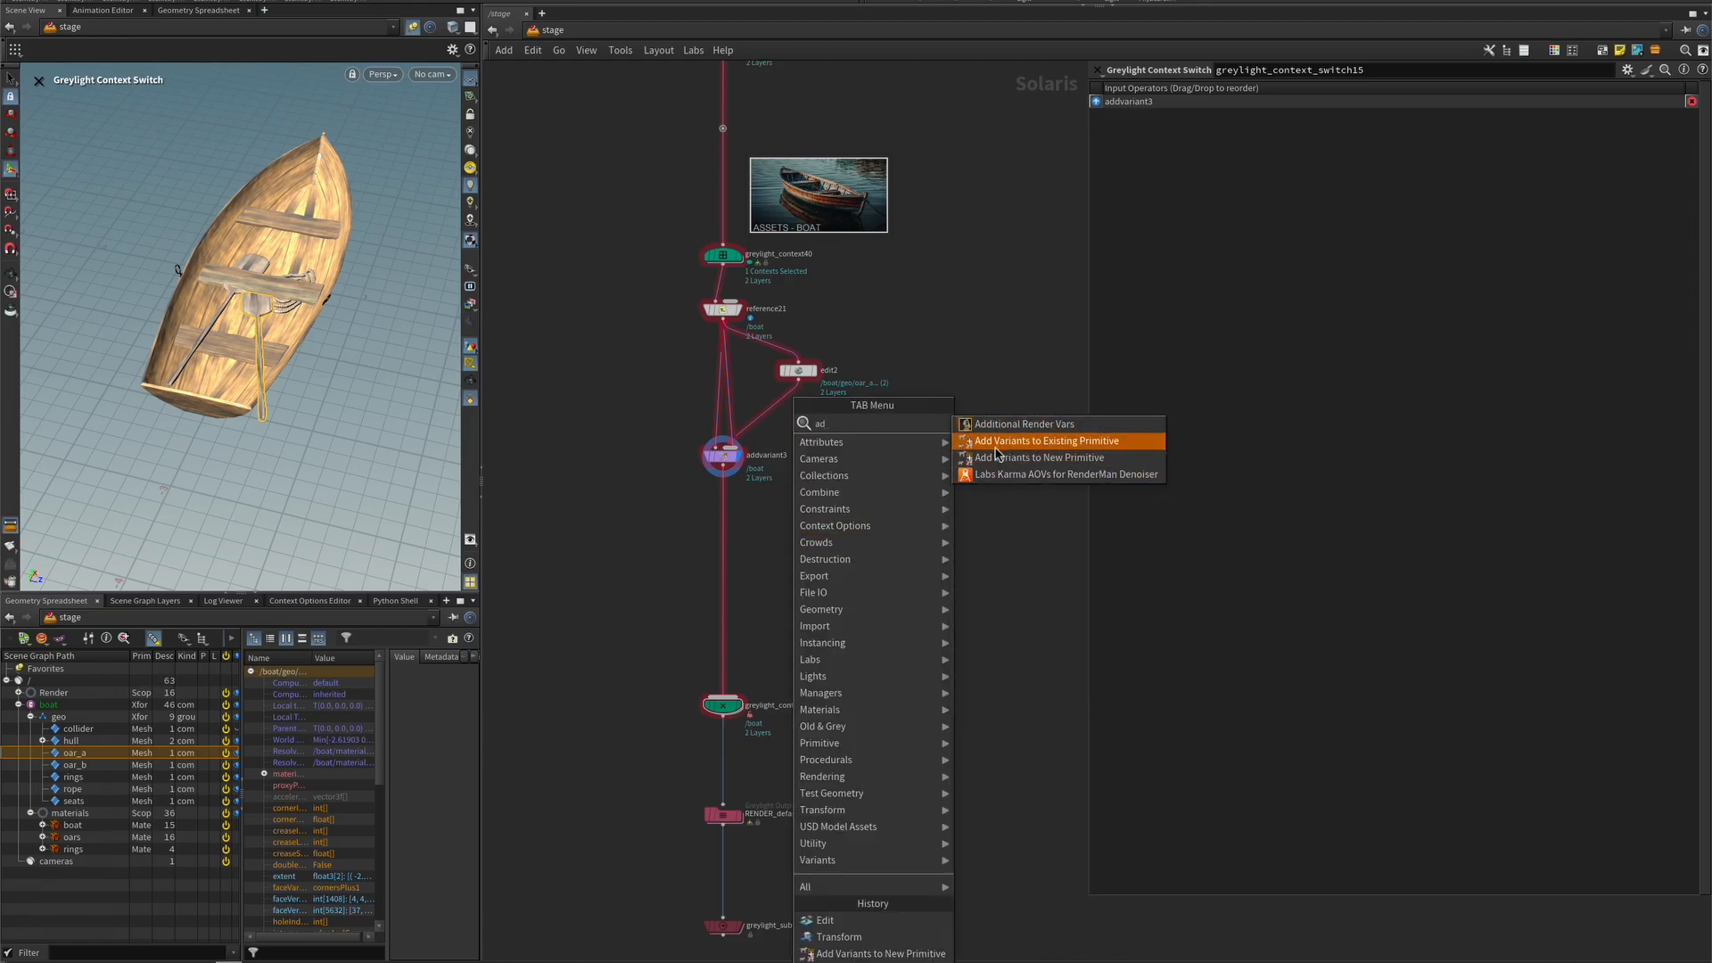
pyautogui.click(1030, 458)
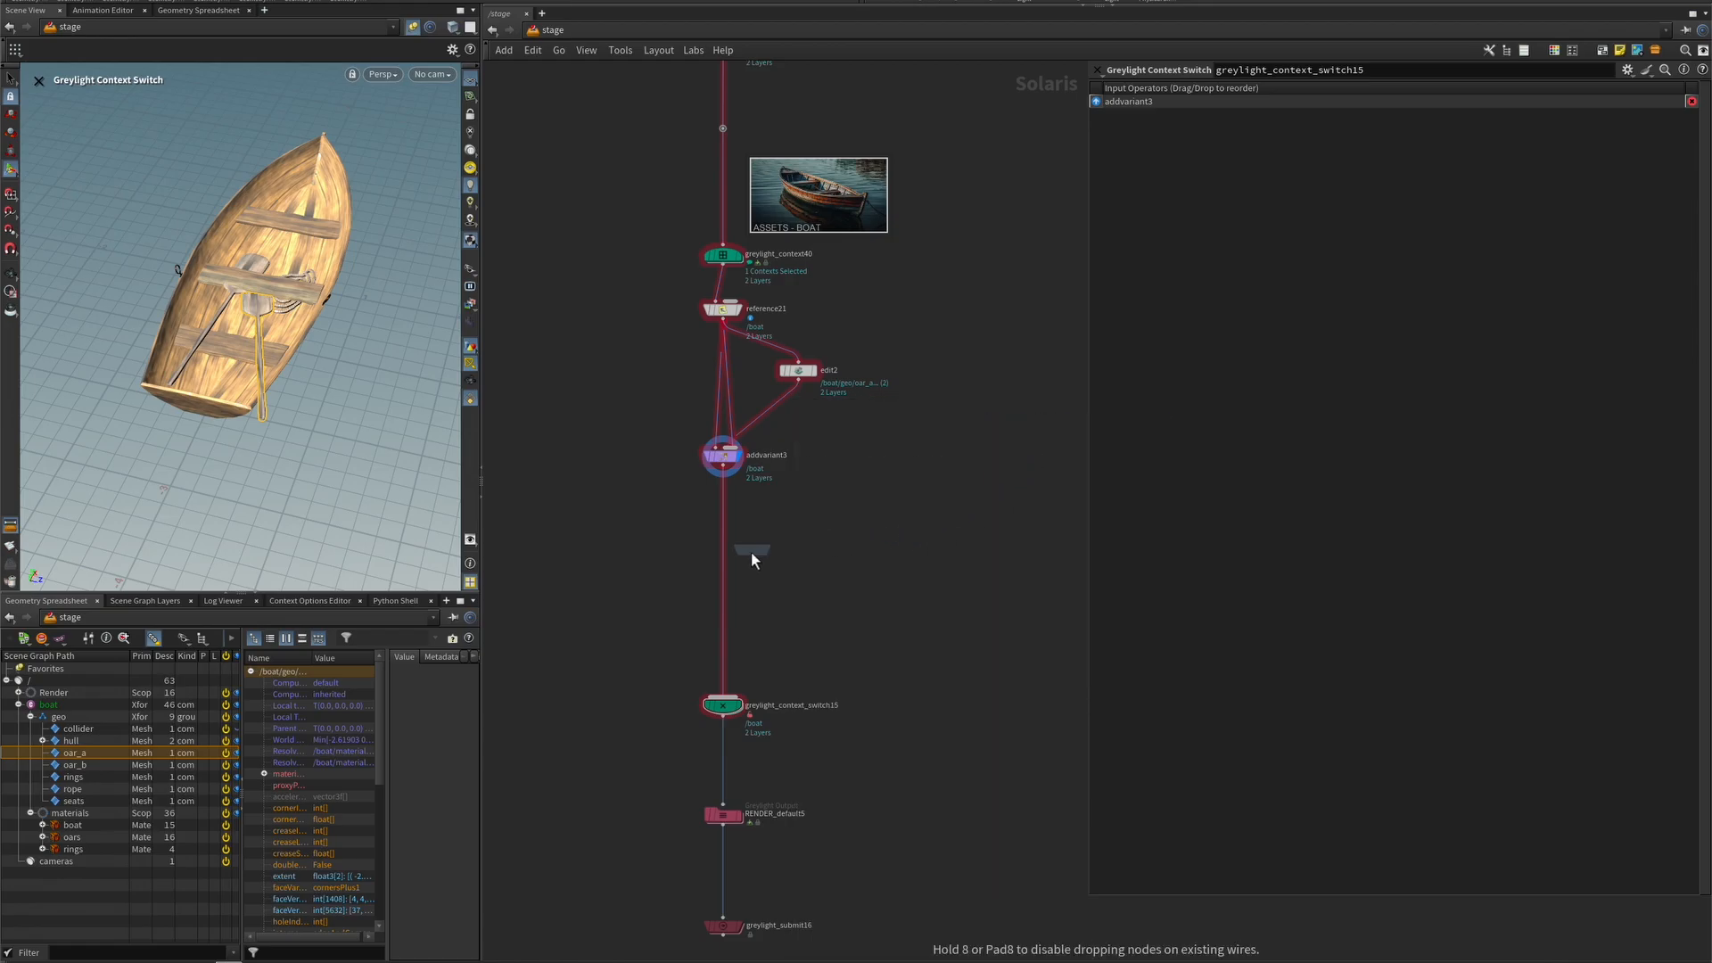
pyautogui.click(753, 550)
pyautogui.moveTo(733, 625); pyautogui.dragTo(724, 471)
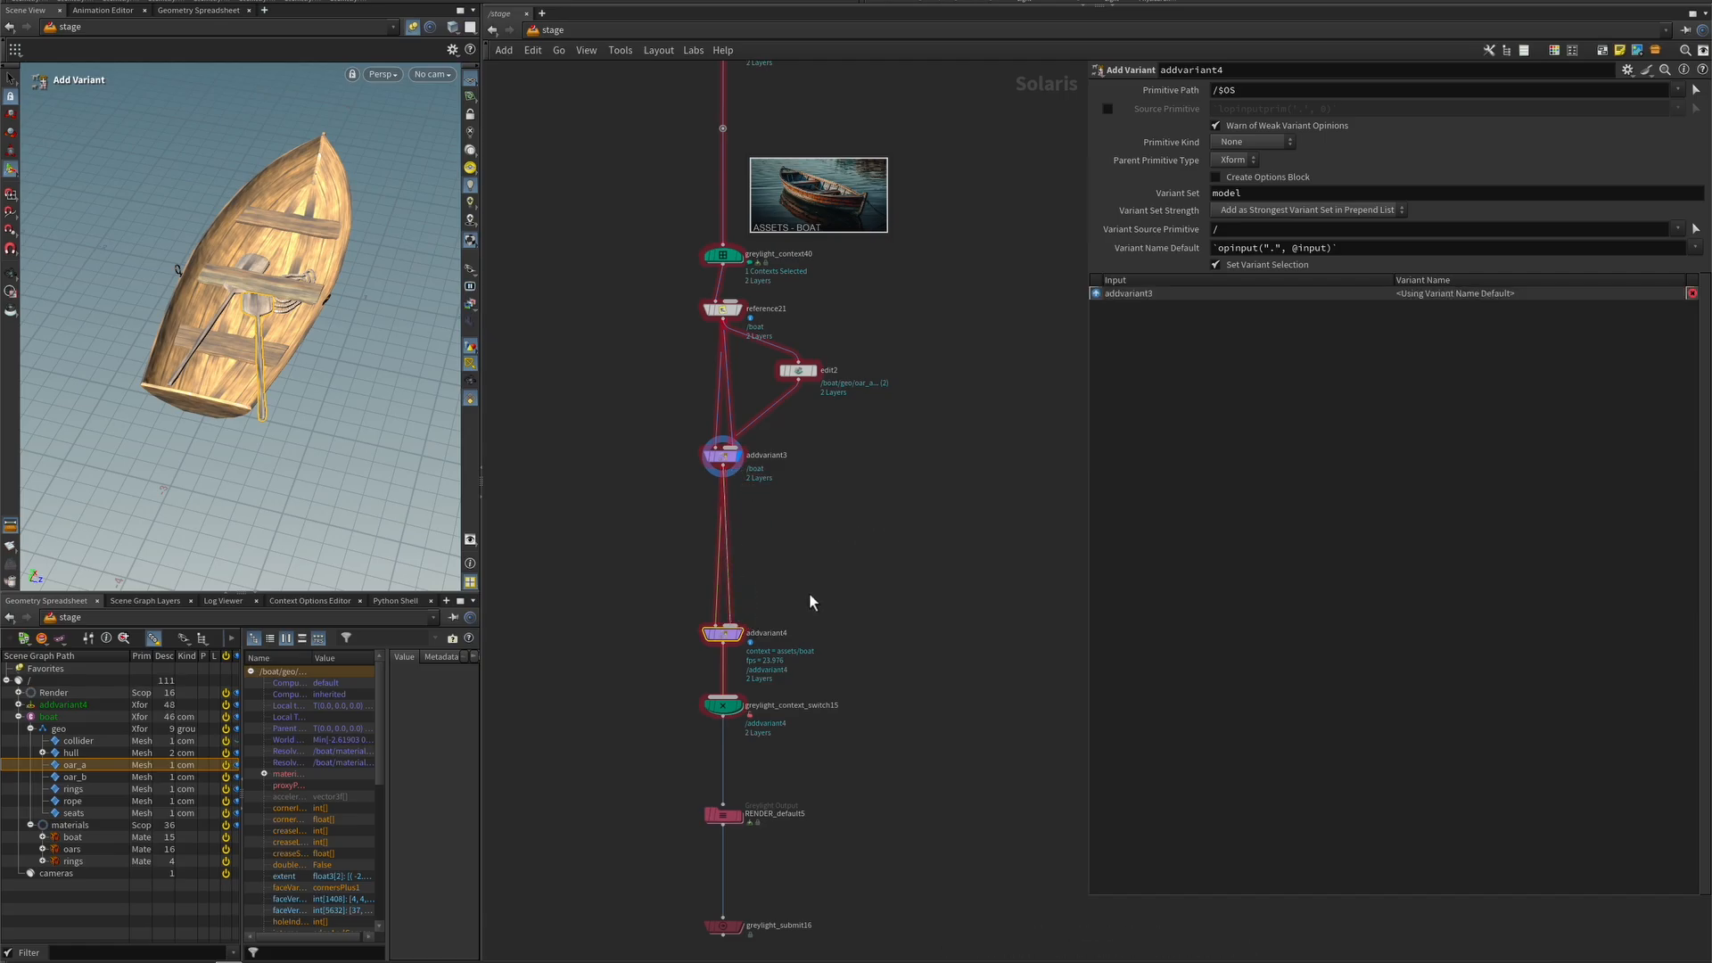
# - Set both the primitive path and the variant source primitive of addvariant4 to /boat
pyautogui.click(1695, 89)
pyautogui.click(1356, 21)
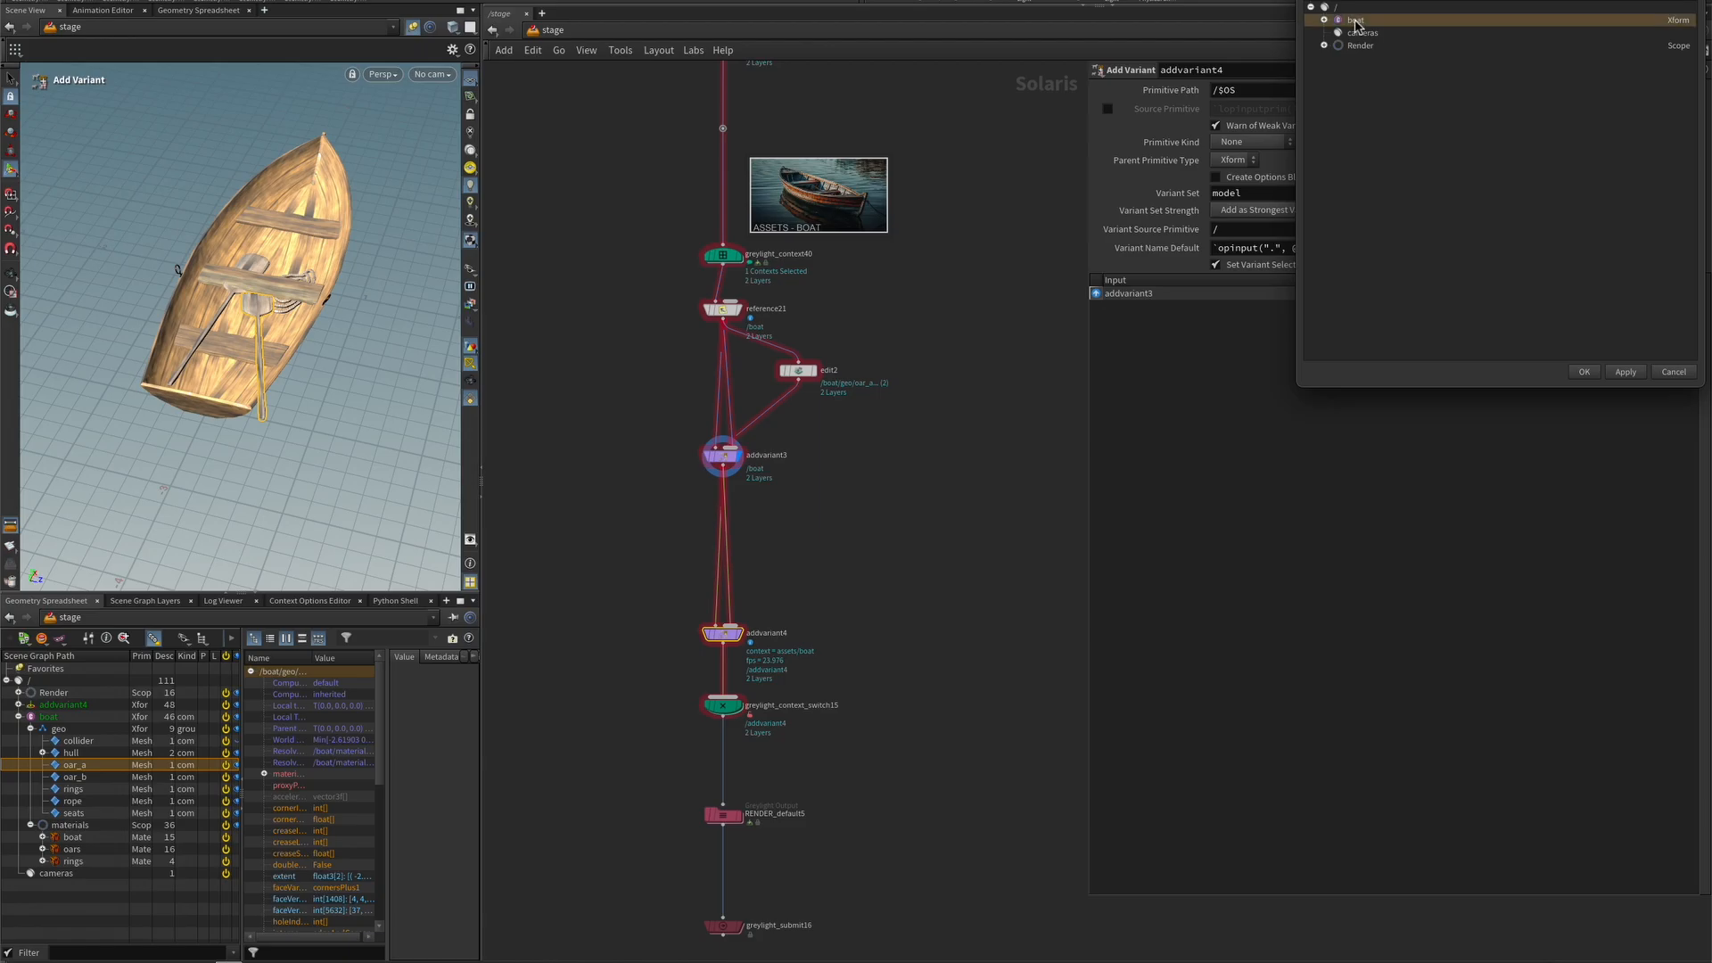
pyautogui.click(1584, 371)
pyautogui.moveTo(1258, 93); pyautogui.dragTo(1133, 97)
pyautogui.hotkey('ctrl', 'c')
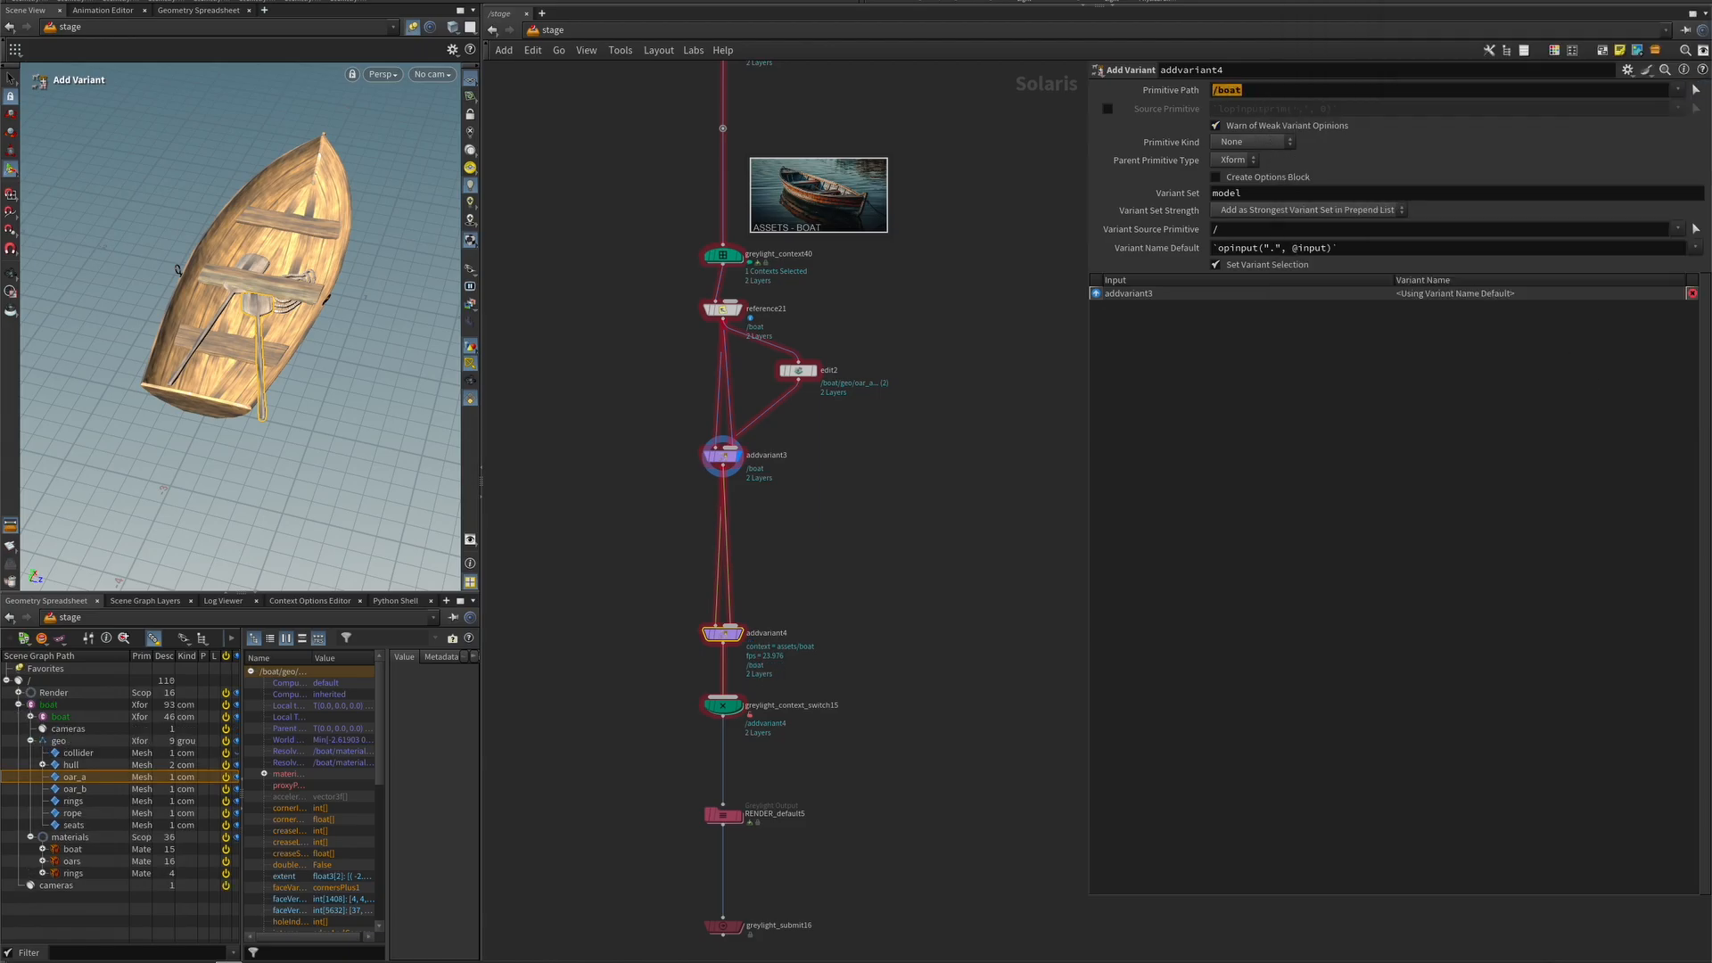
pyautogui.moveTo(1285, 230); pyautogui.dragTo(1150, 234)
pyautogui.hotkey('ctrl', 'v')
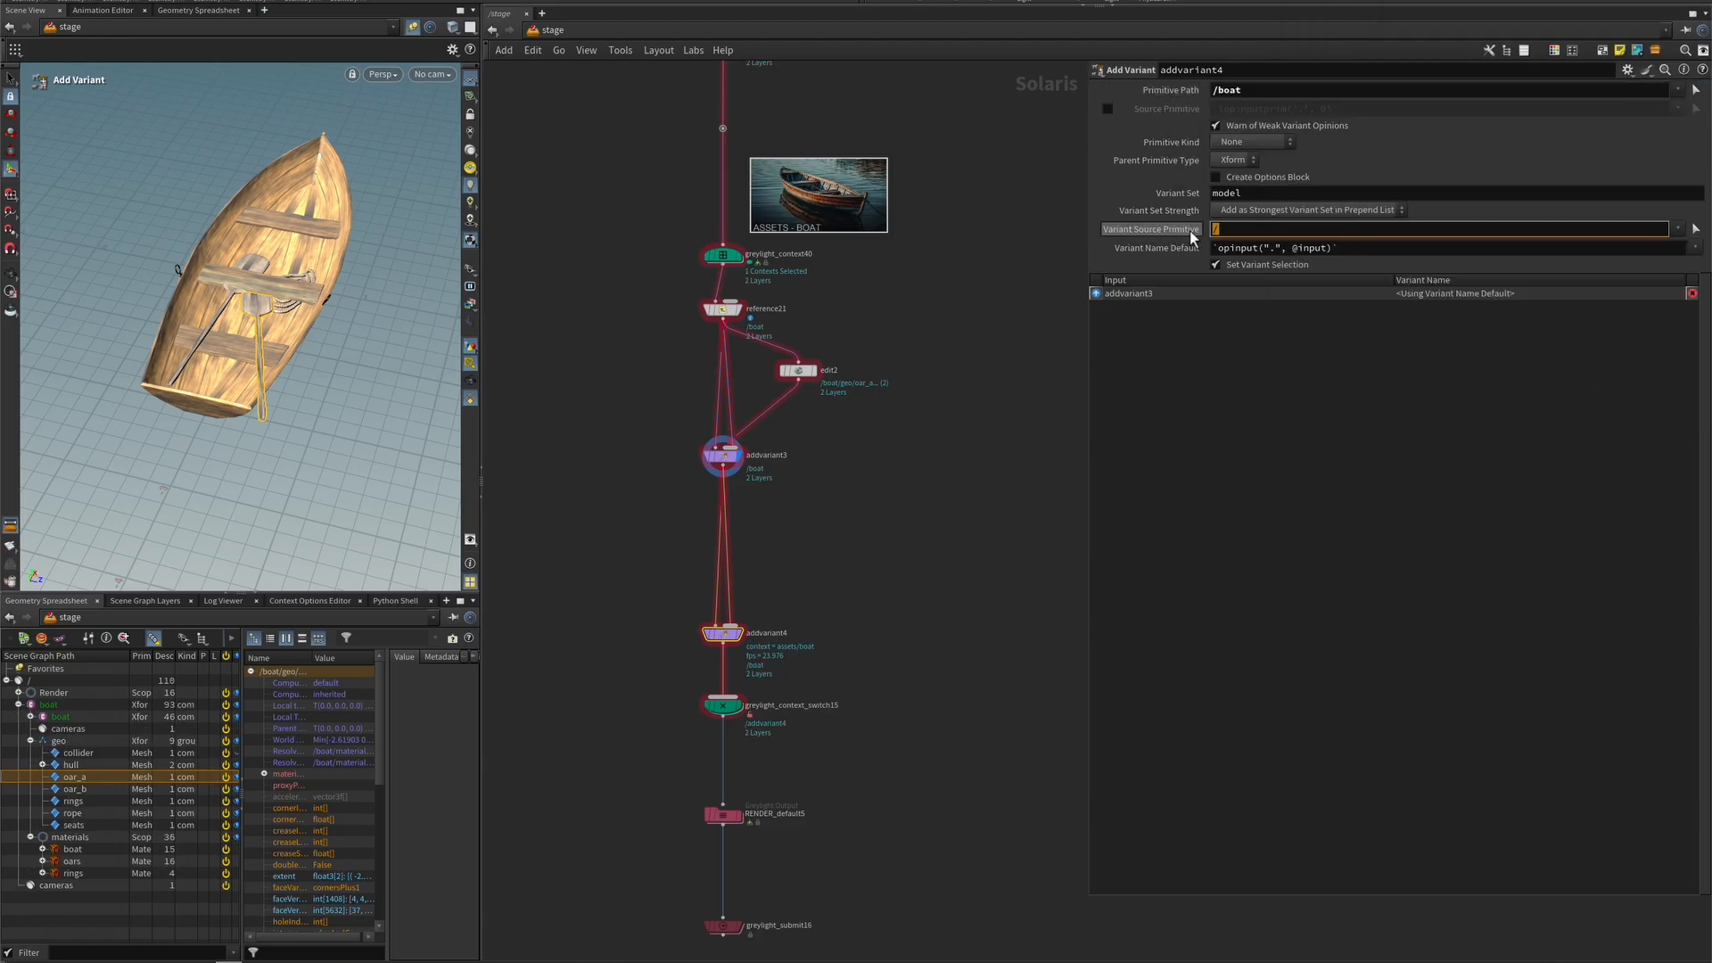
pyautogui.press('Return')
# - Name the variant set of addvariant4 material
pyautogui.click(1269, 197)
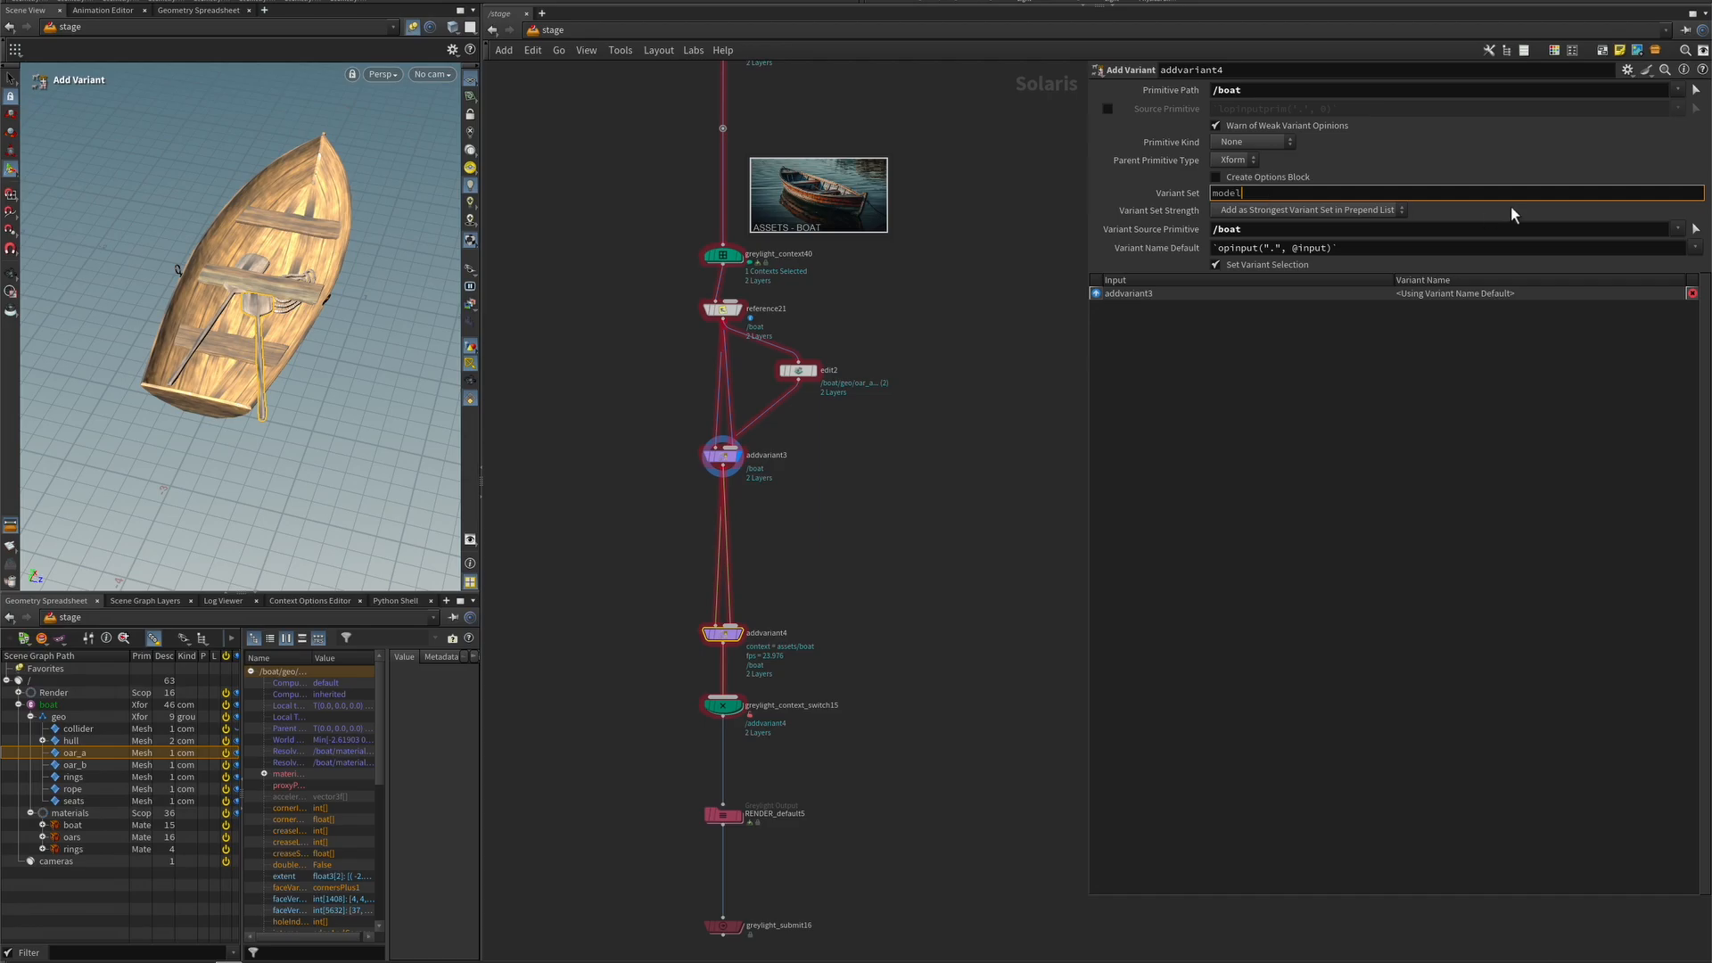
pyautogui.hotkey('ctrl', 'a')
pyautogui.write('material')
pyautogui.press('Return')
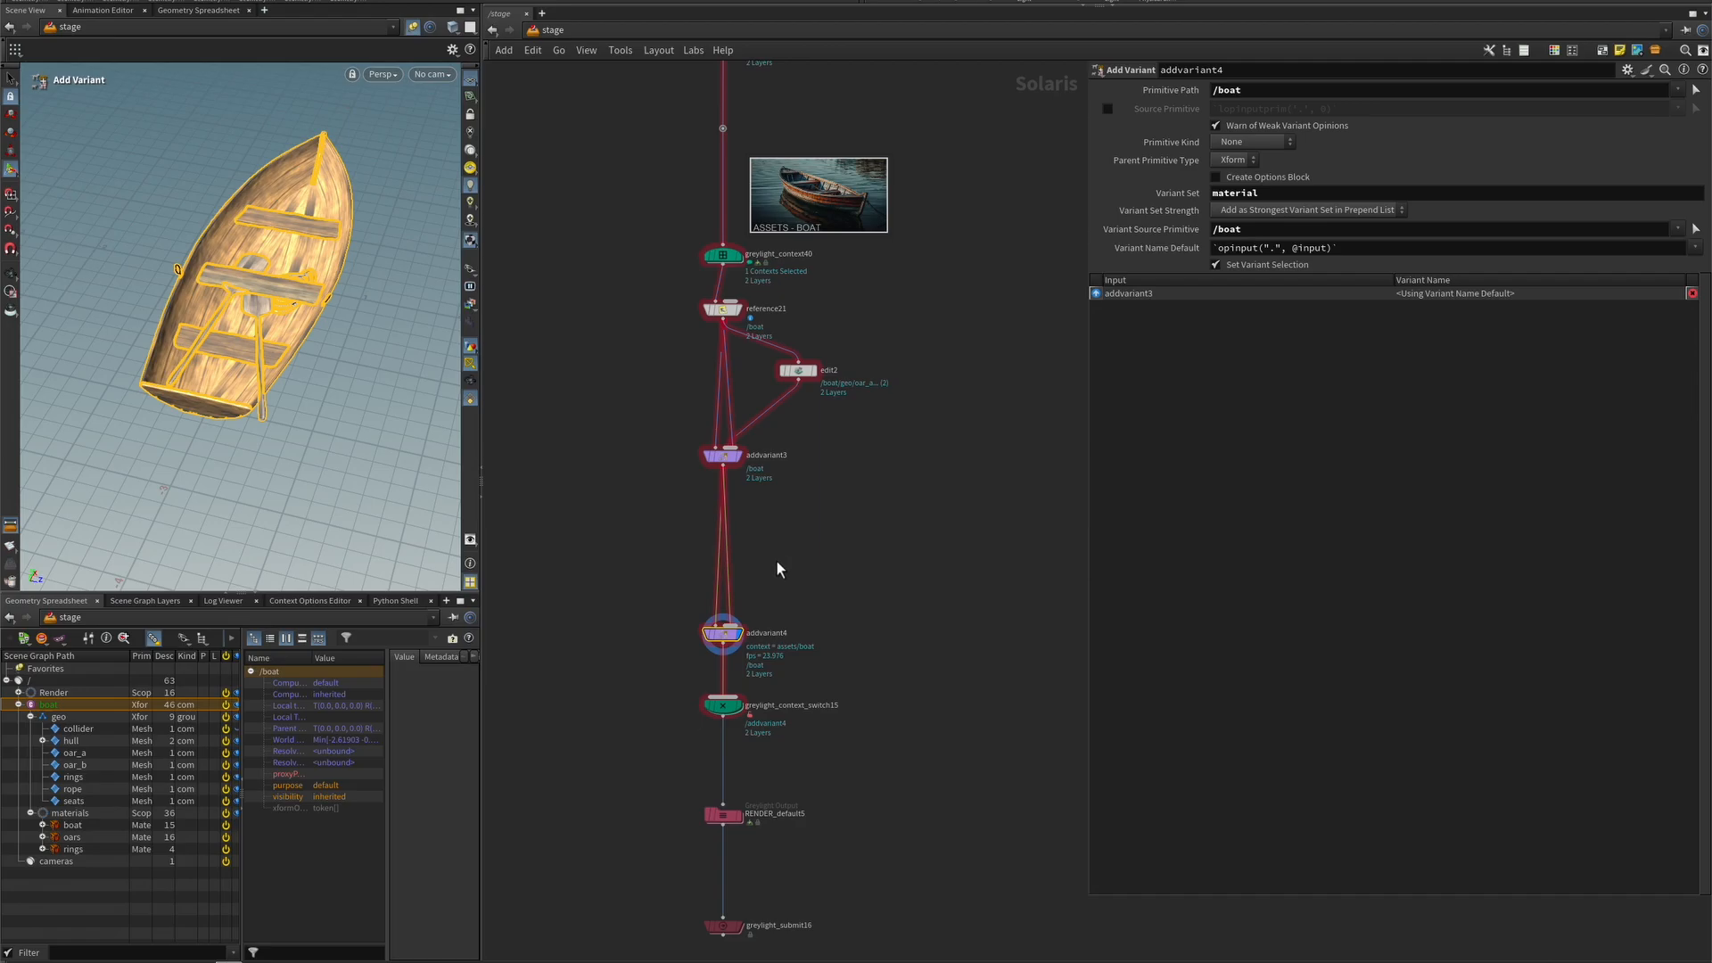
# - Add an Edit Material Network node and wire it on a side branch between addvariant3 and addvariant4
pyautogui.press('Tab')
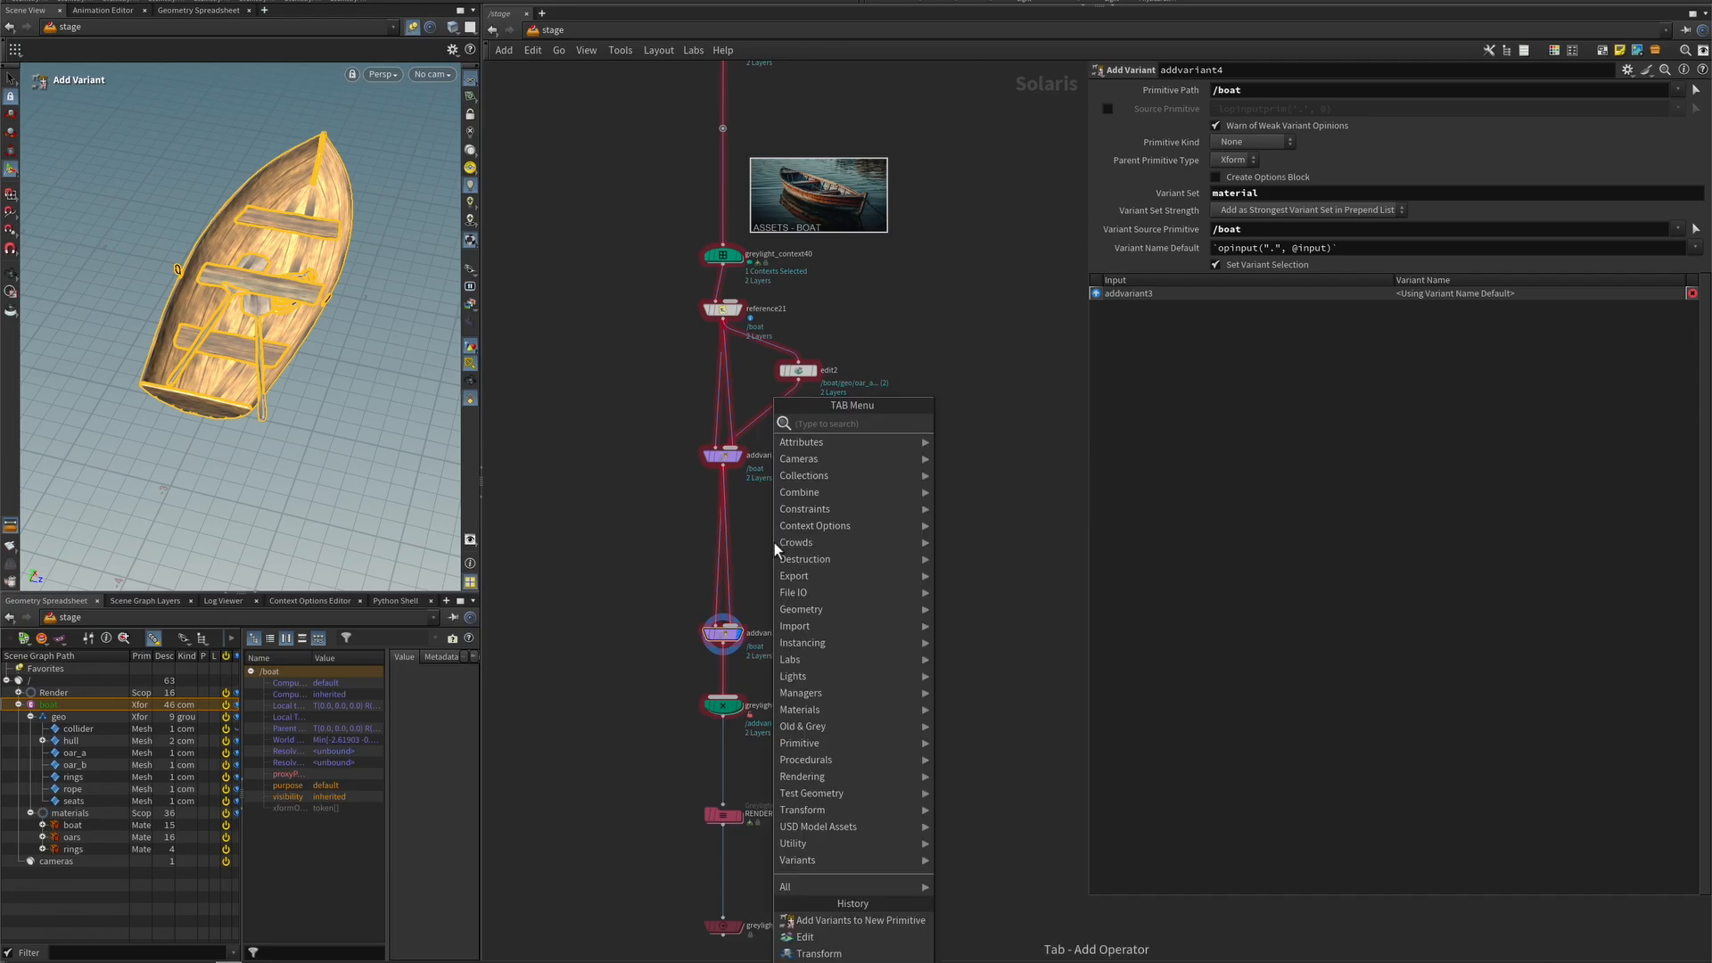
pyautogui.write('ed')
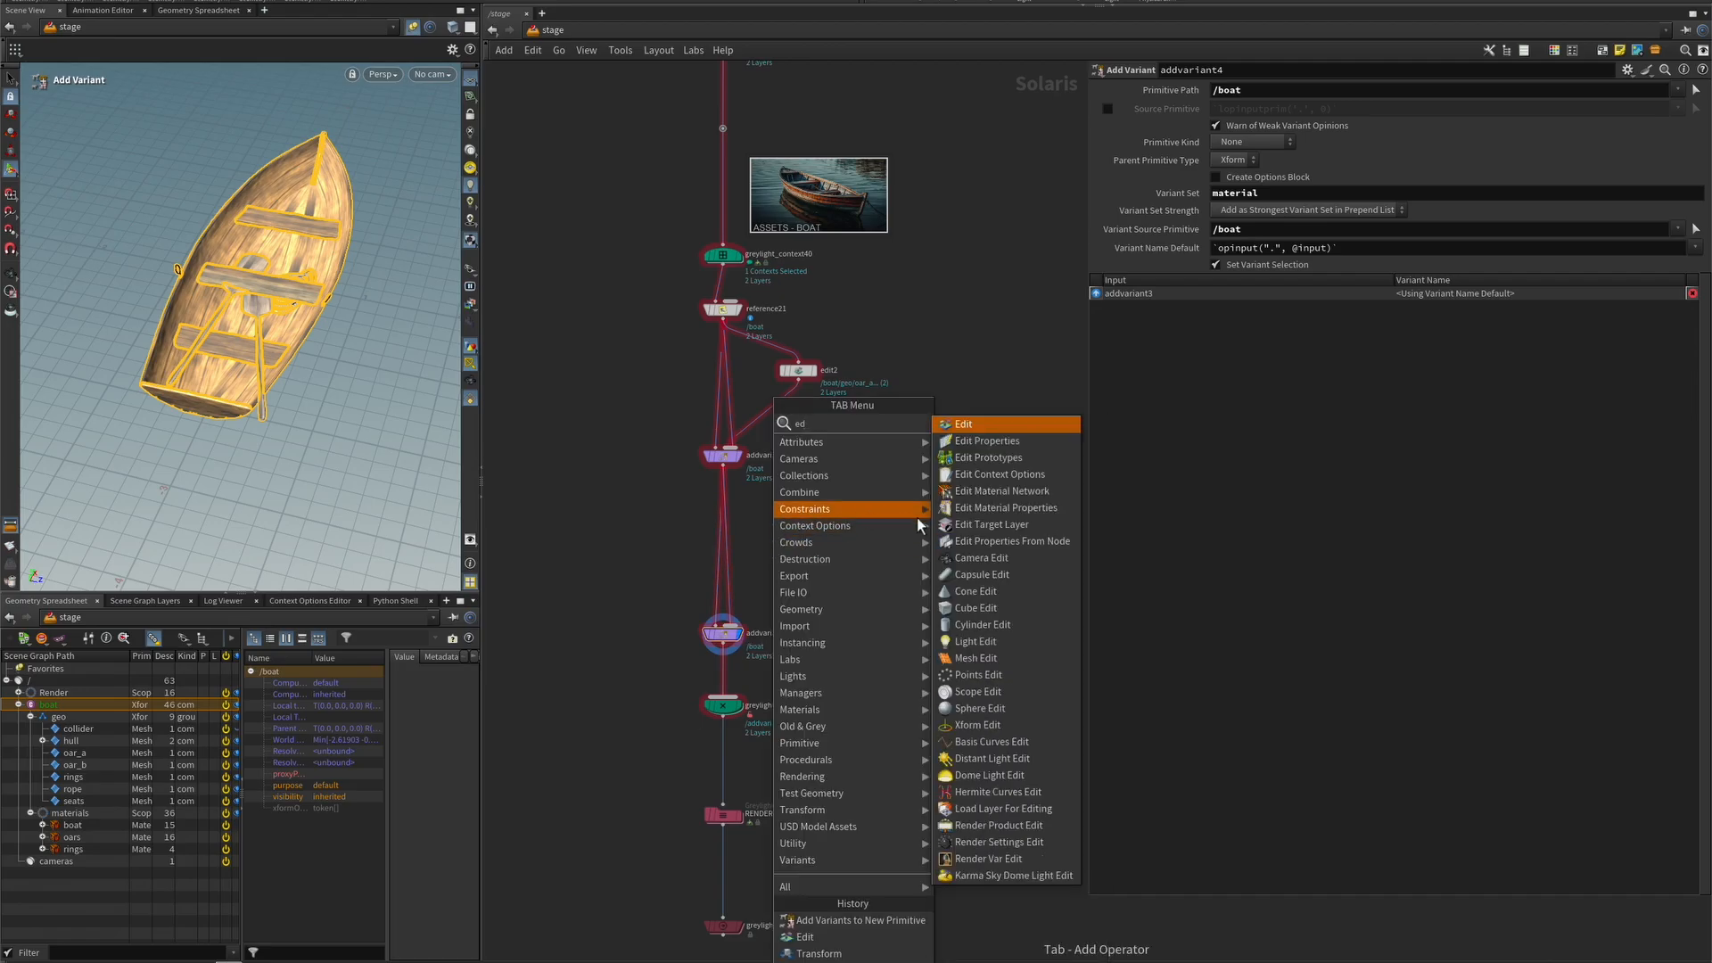
pyautogui.click(976, 491)
pyautogui.click(785, 560)
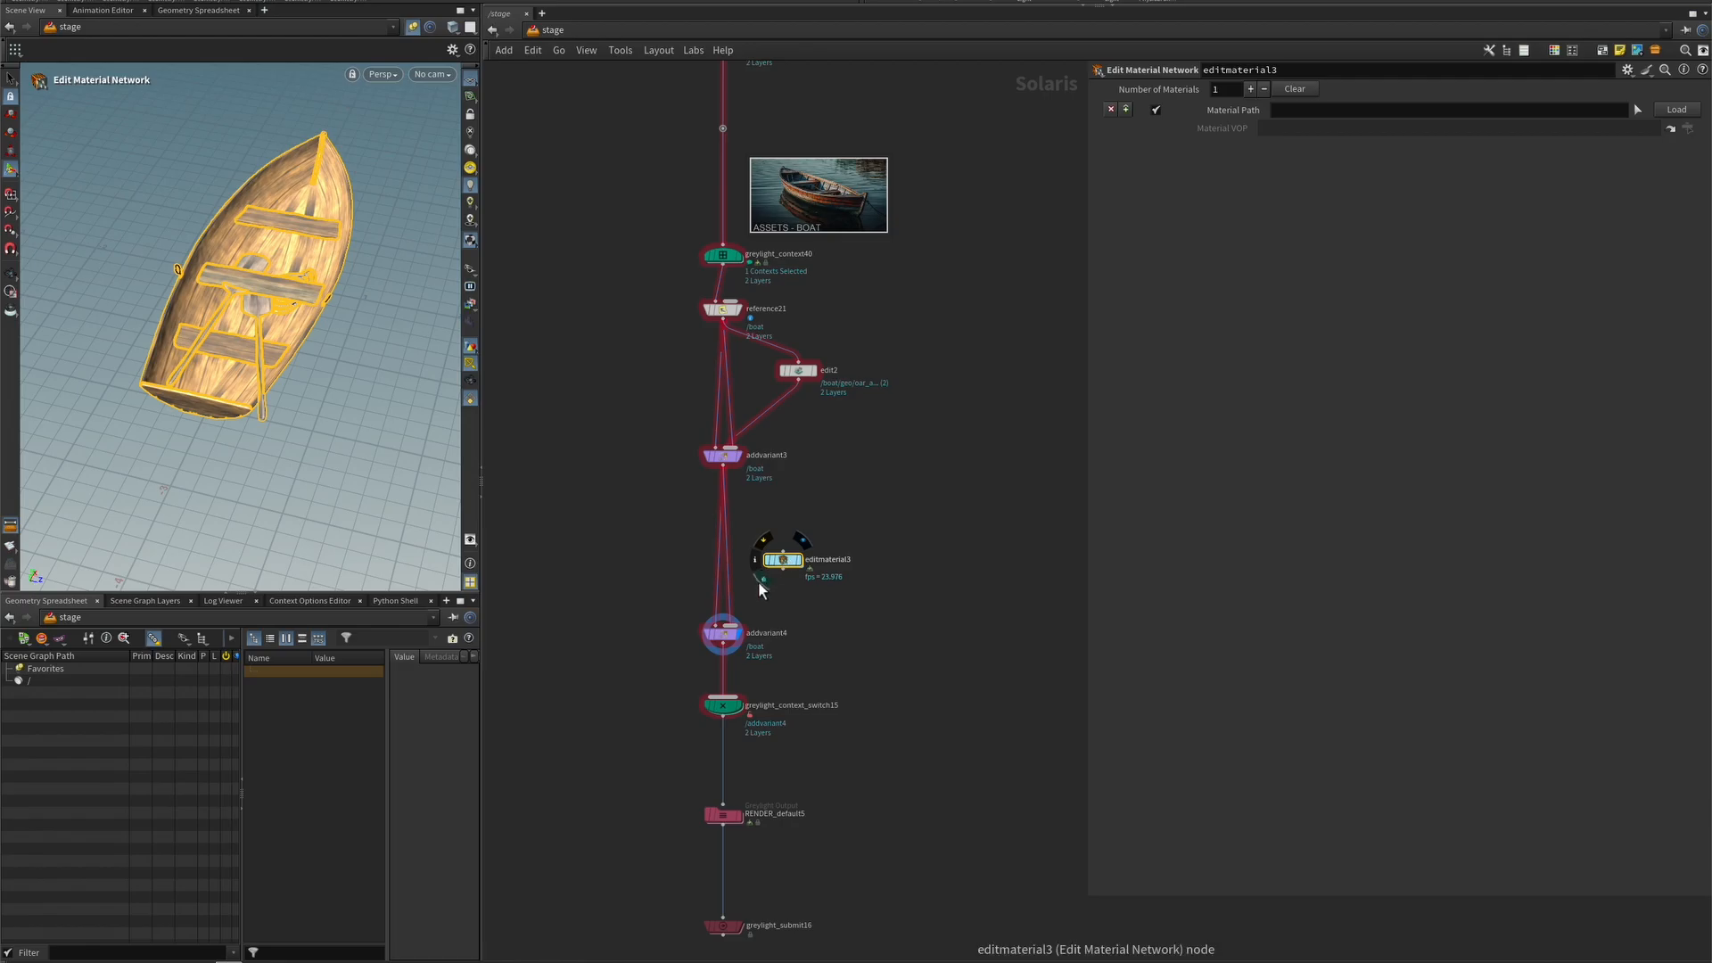
pyautogui.moveTo(790, 564); pyautogui.dragTo(723, 465)
pyautogui.moveTo(759, 566); pyautogui.dragTo(730, 626)
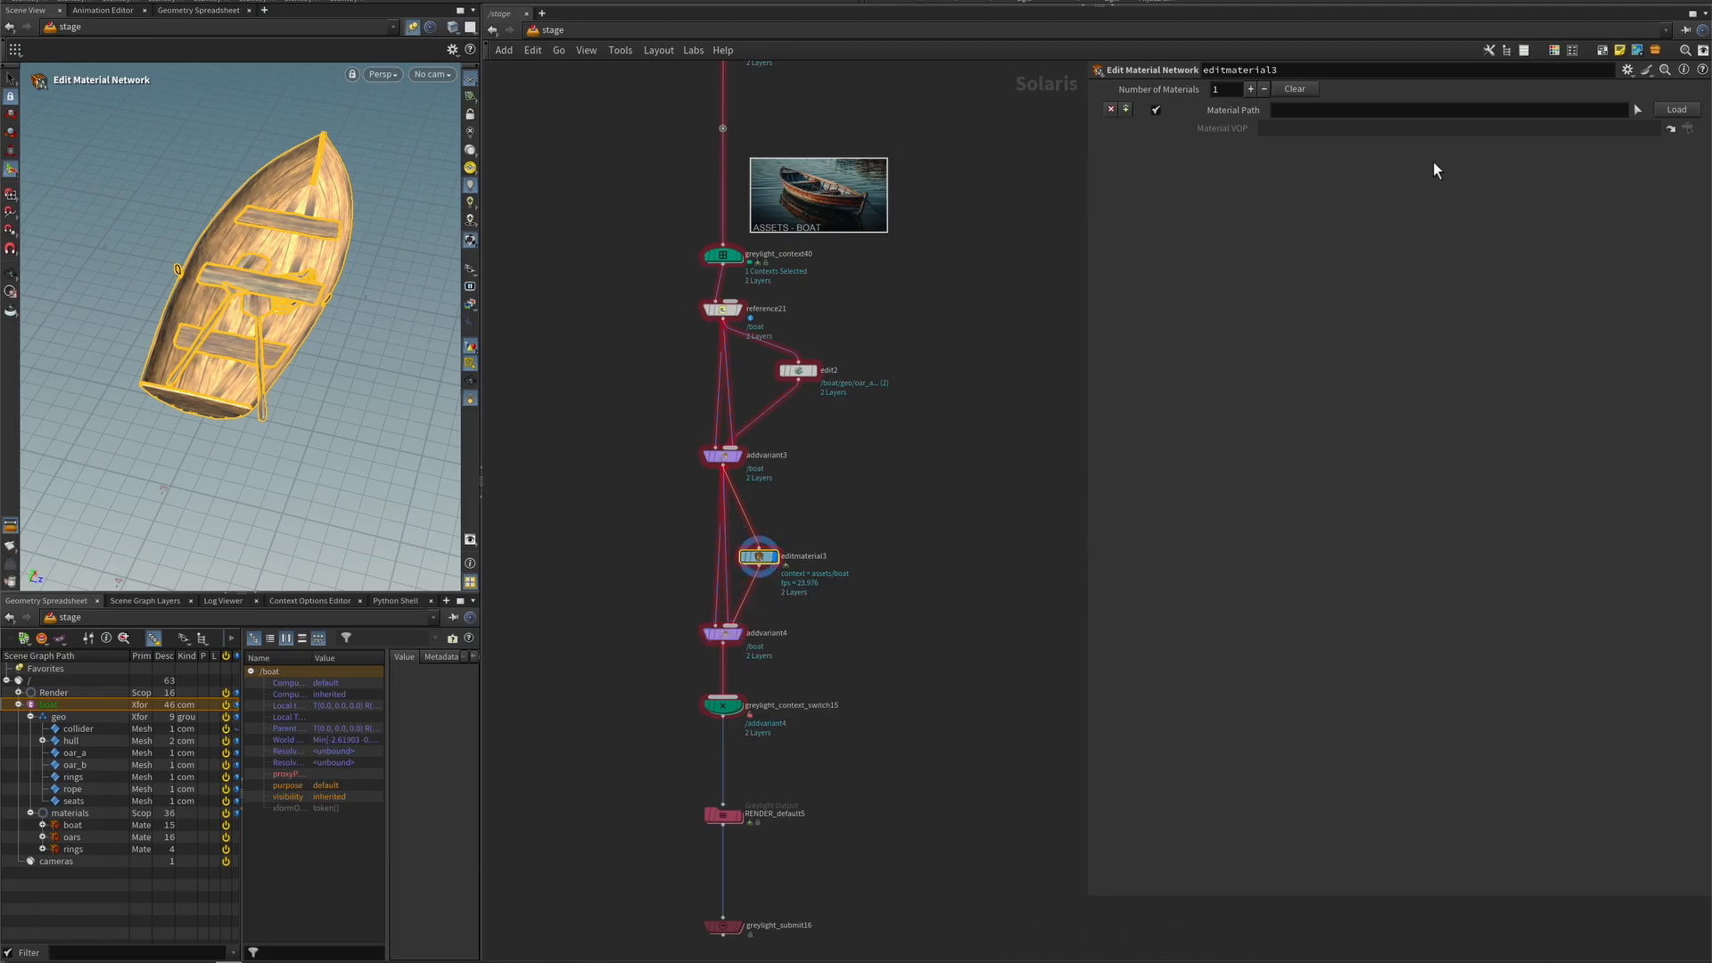
# - Set the Edit Material Network node's material path to /boat/materials/boat
pyautogui.click(1639, 109)
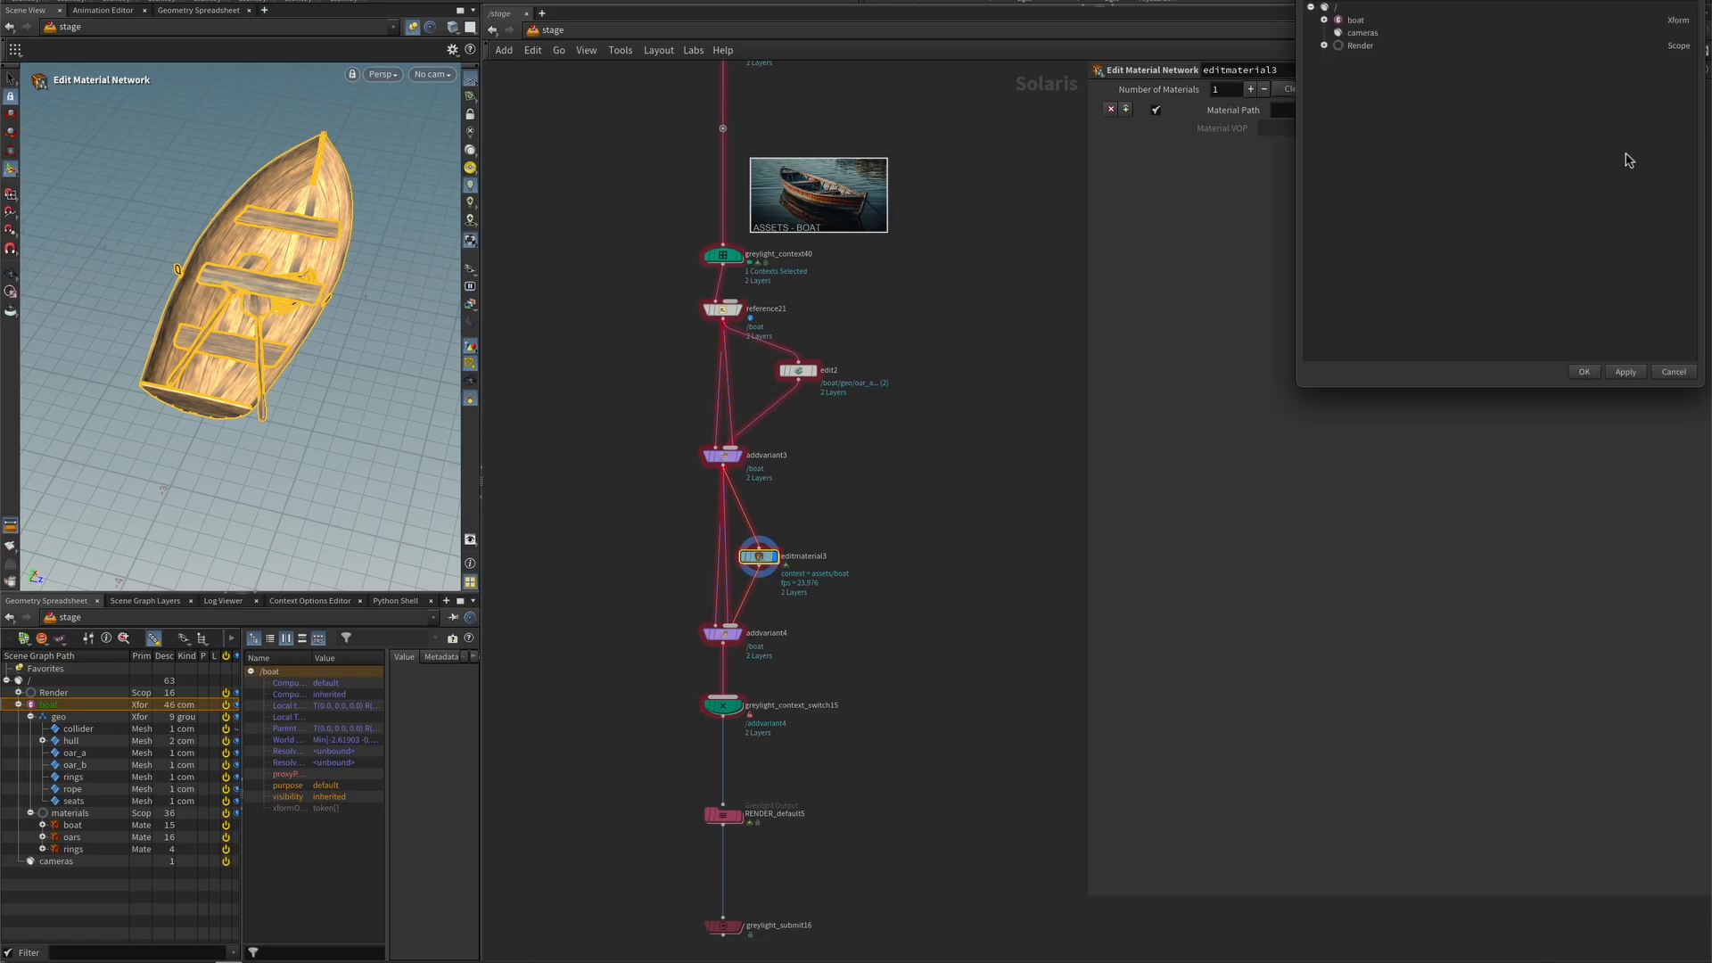
pyautogui.click(1324, 19)
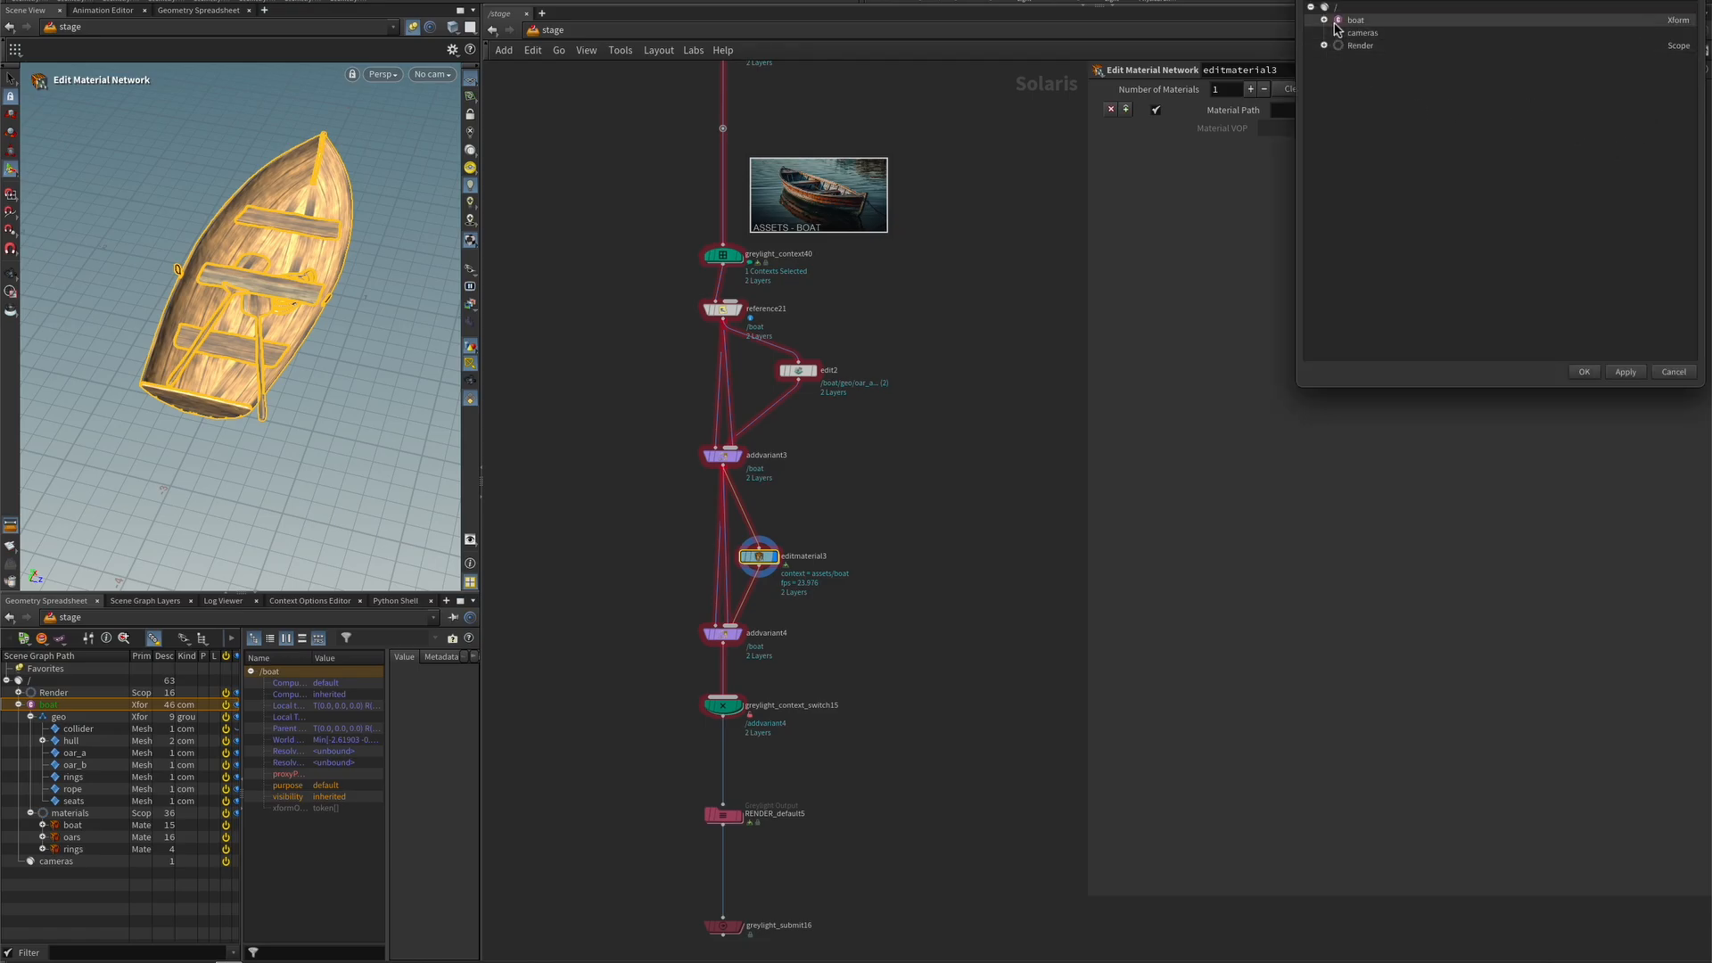
pyautogui.click(1337, 46)
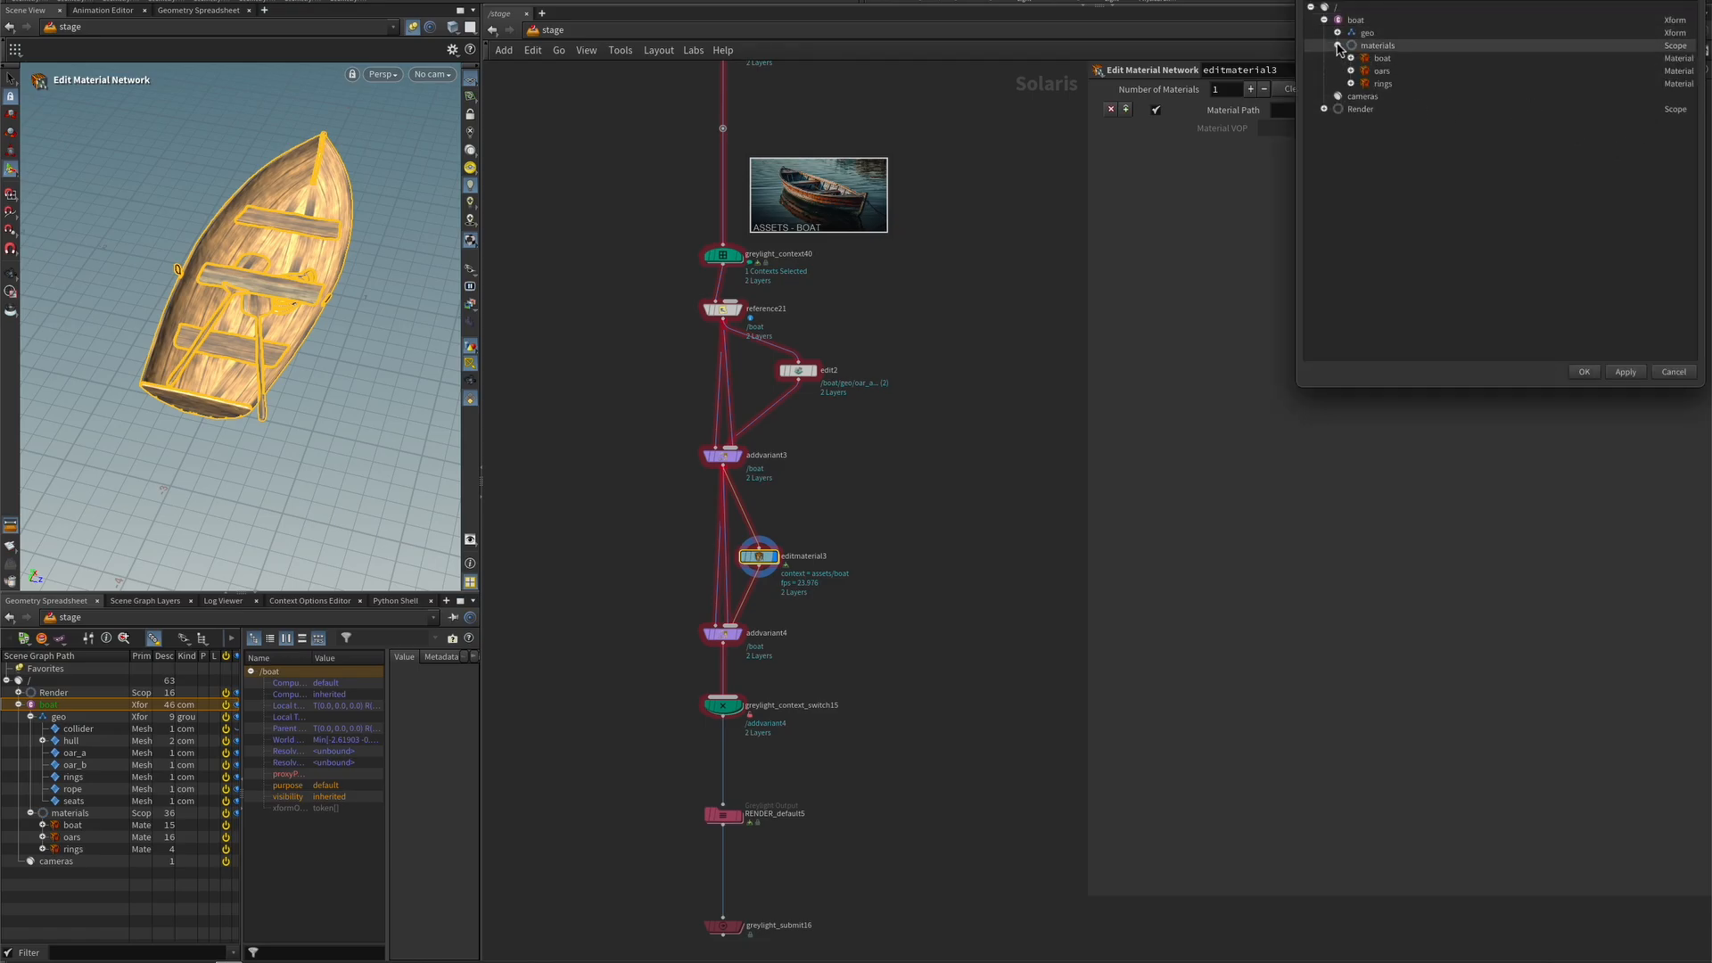
pyautogui.click(1381, 59)
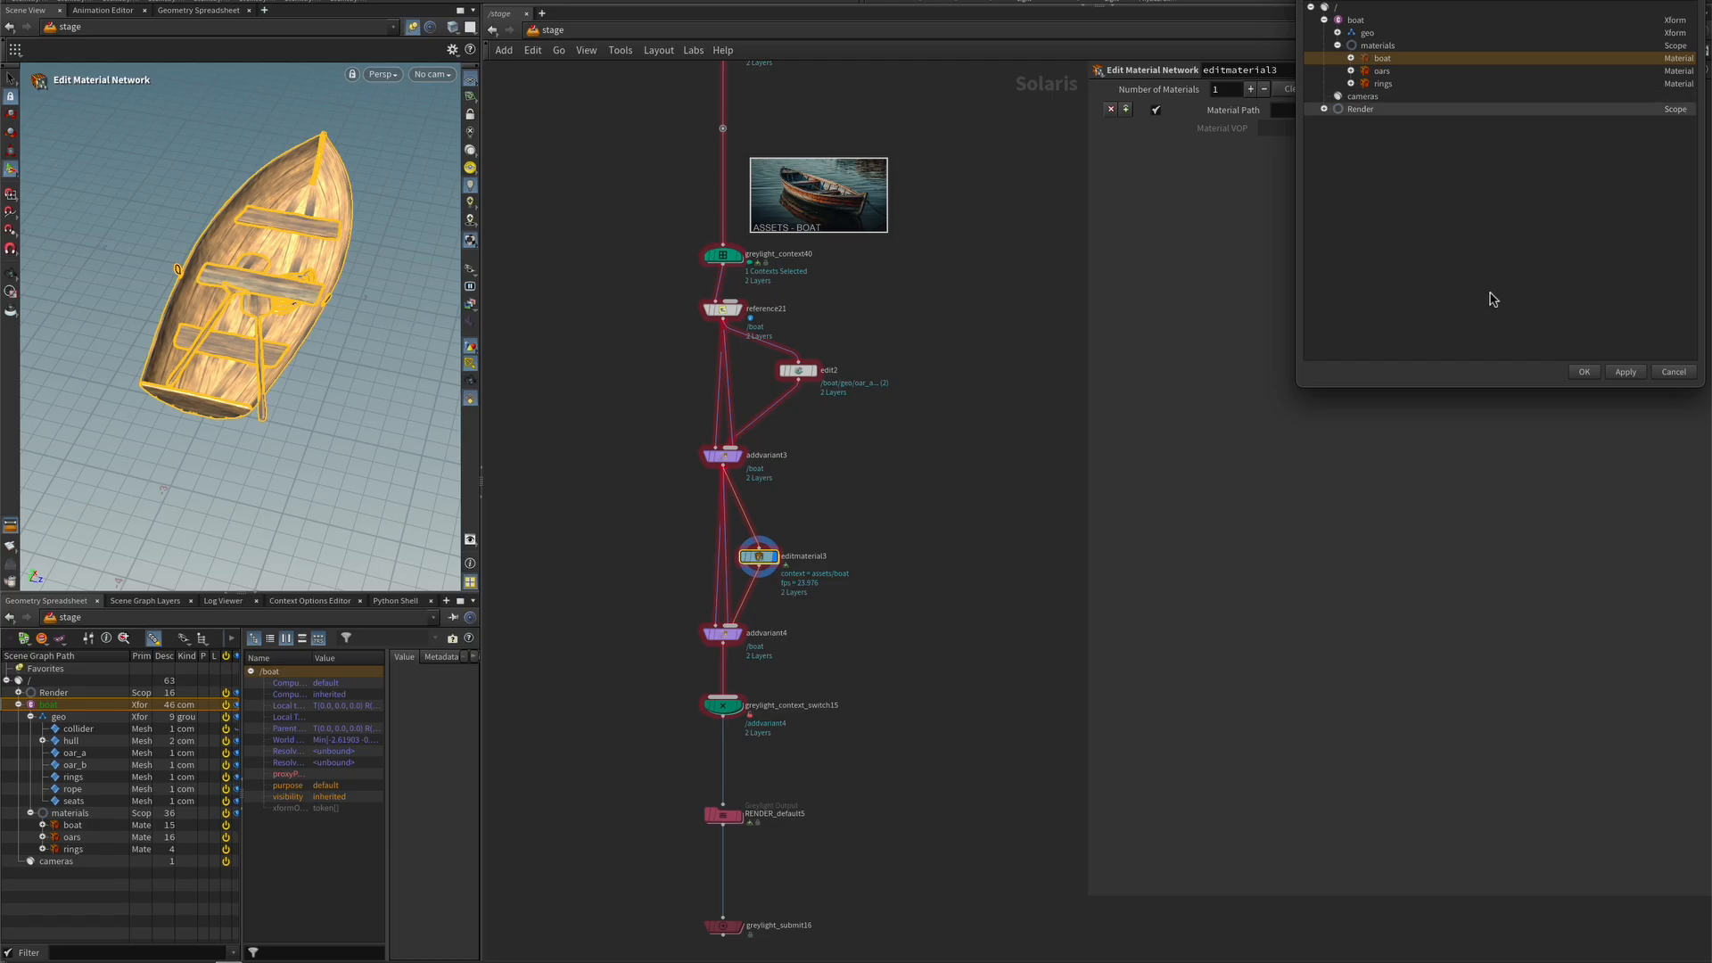
pyautogui.click(1584, 373)
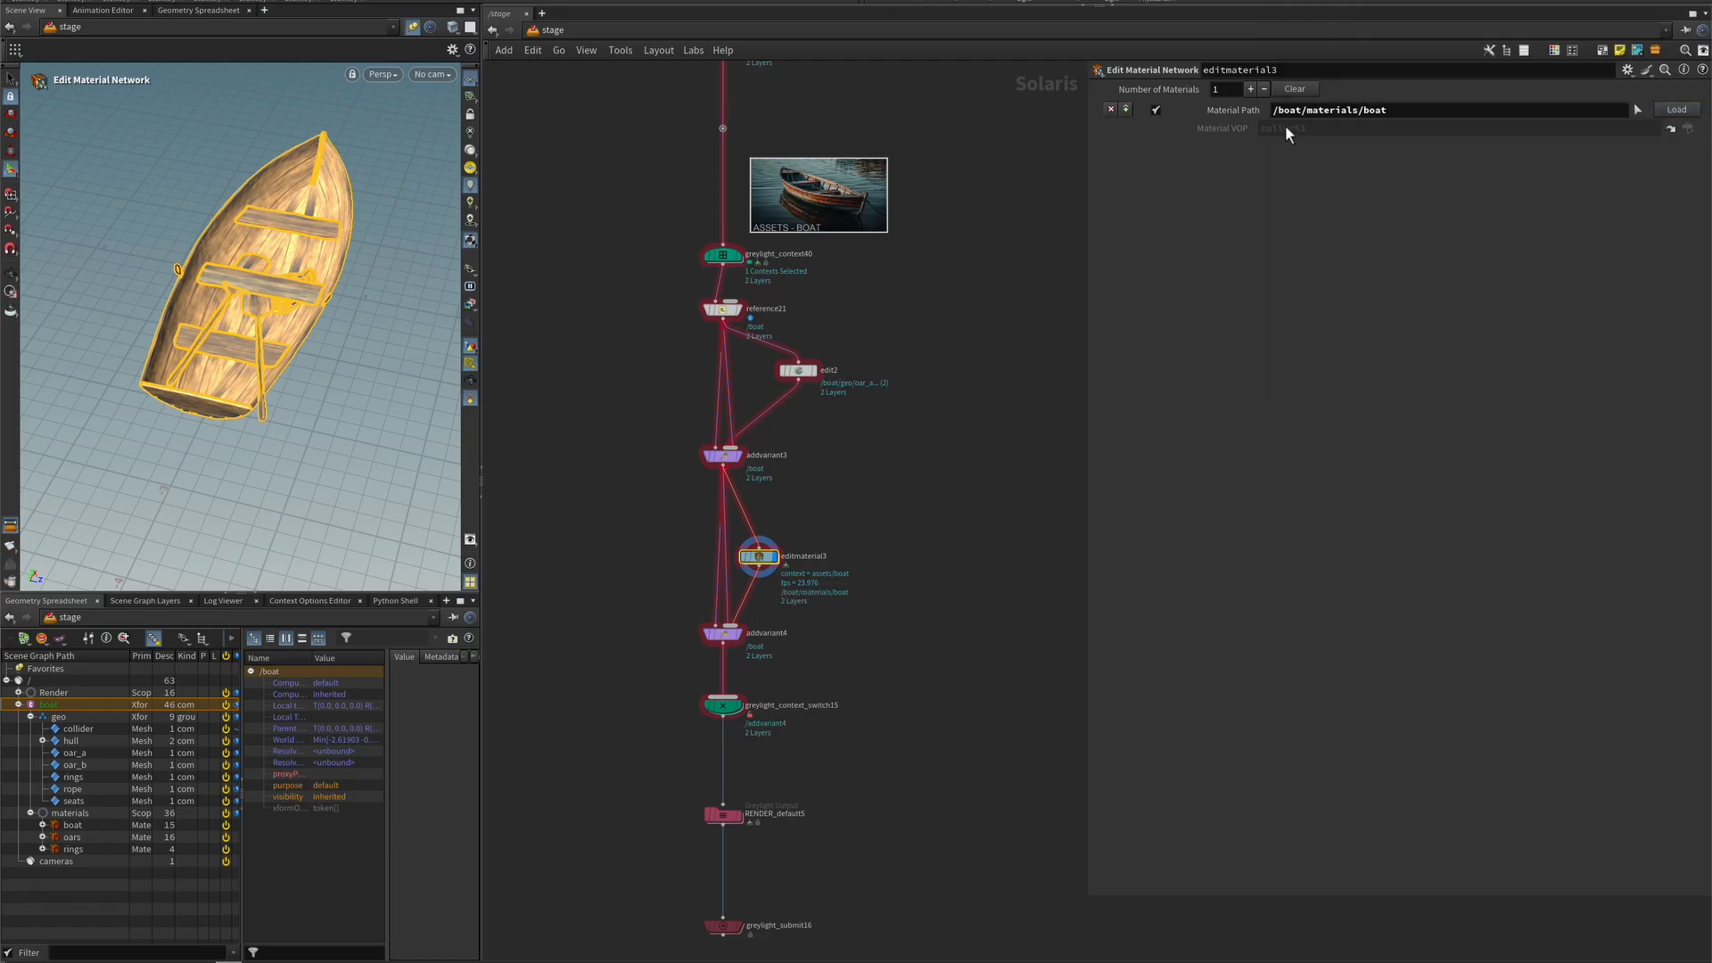
# - Load the boat material's network into the Edit Material Network node and override the Base value of mtlxstandard_surface with 0.522
pyautogui.click(1669, 129)
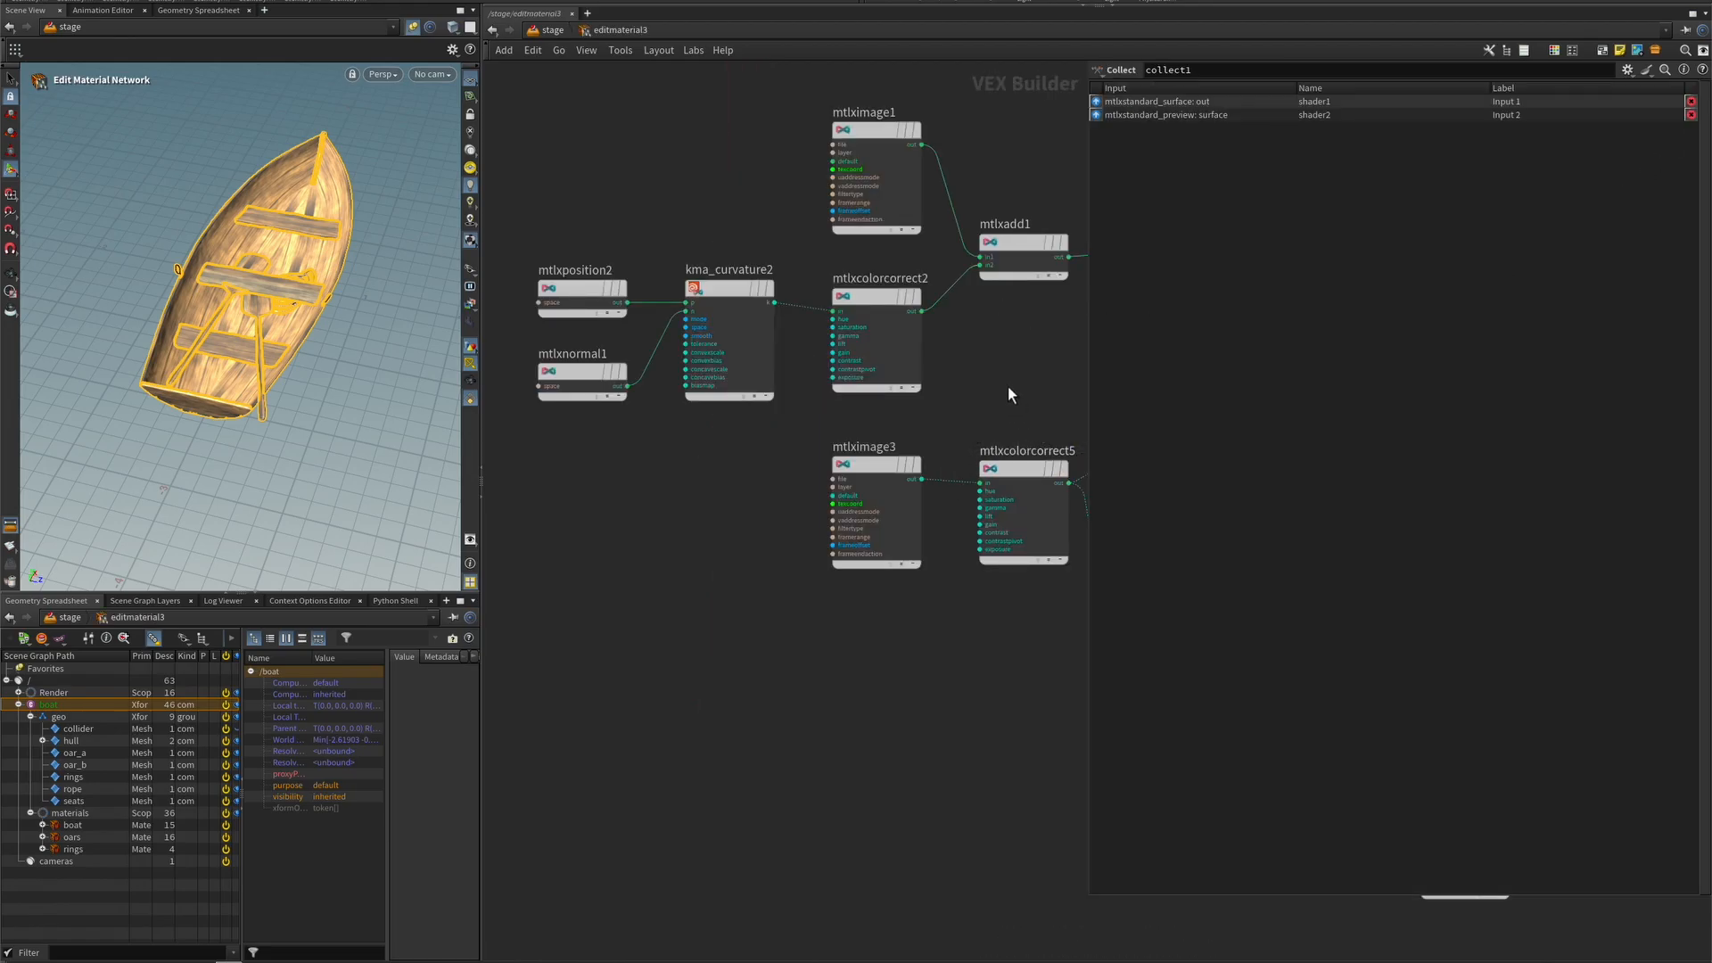
pyautogui.press('h')
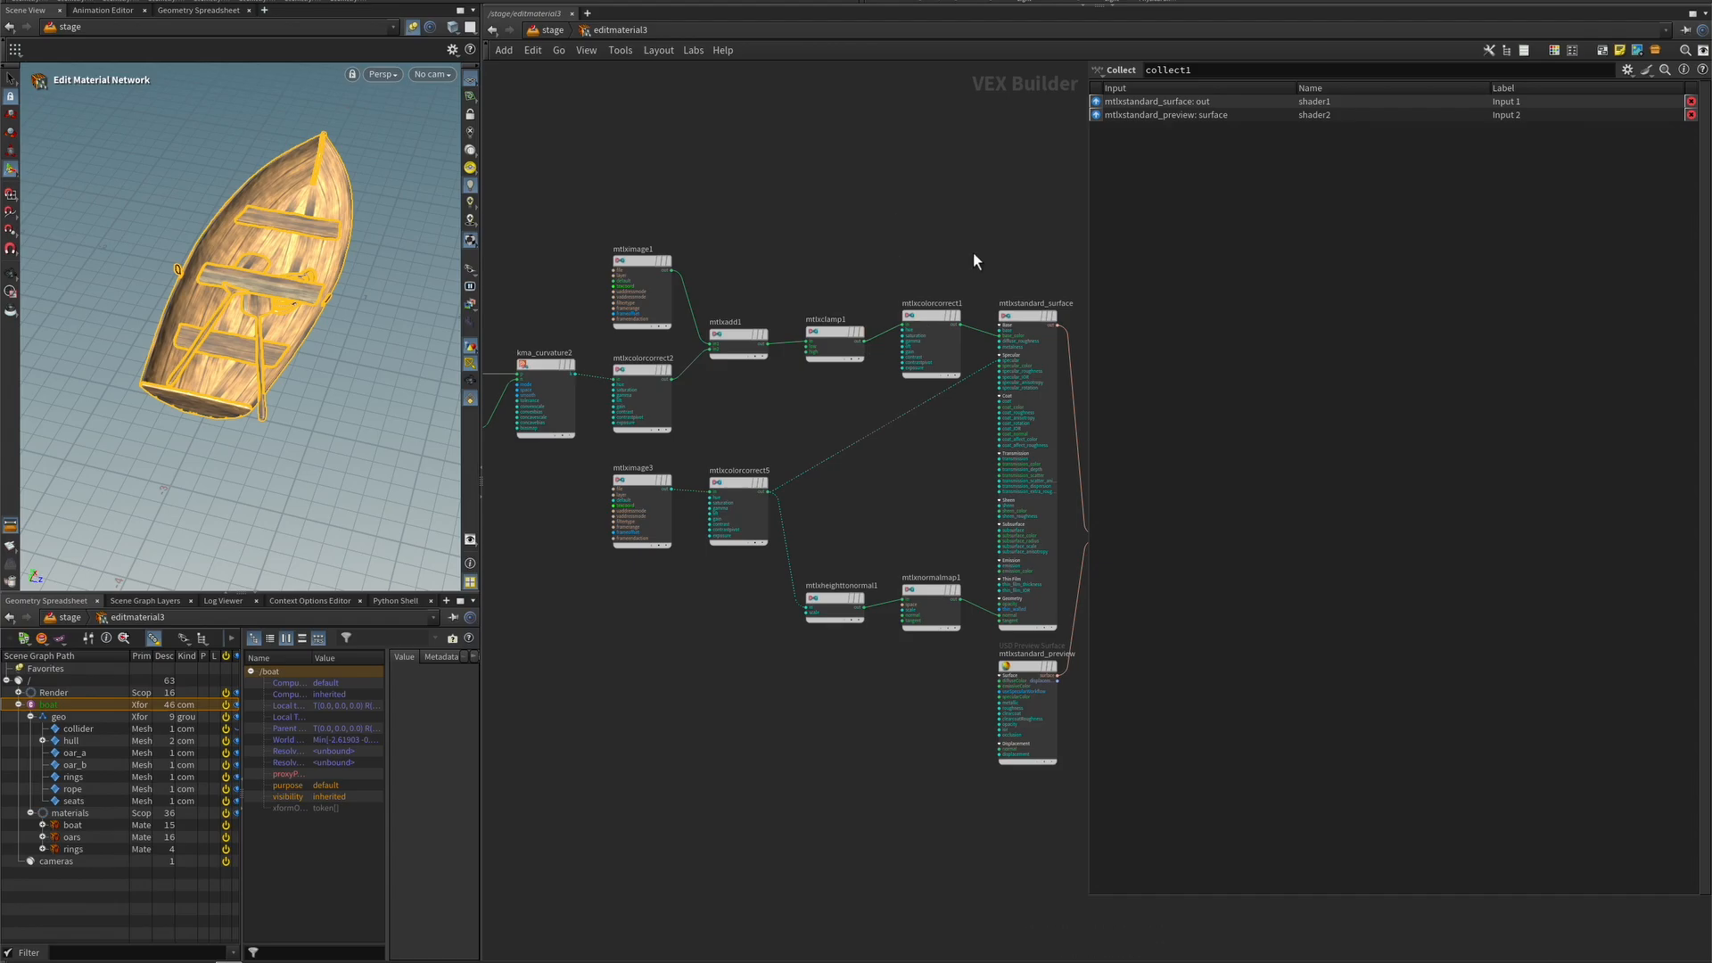
pyautogui.moveTo(973, 255); pyautogui.dragTo(887, 216, button='middle')
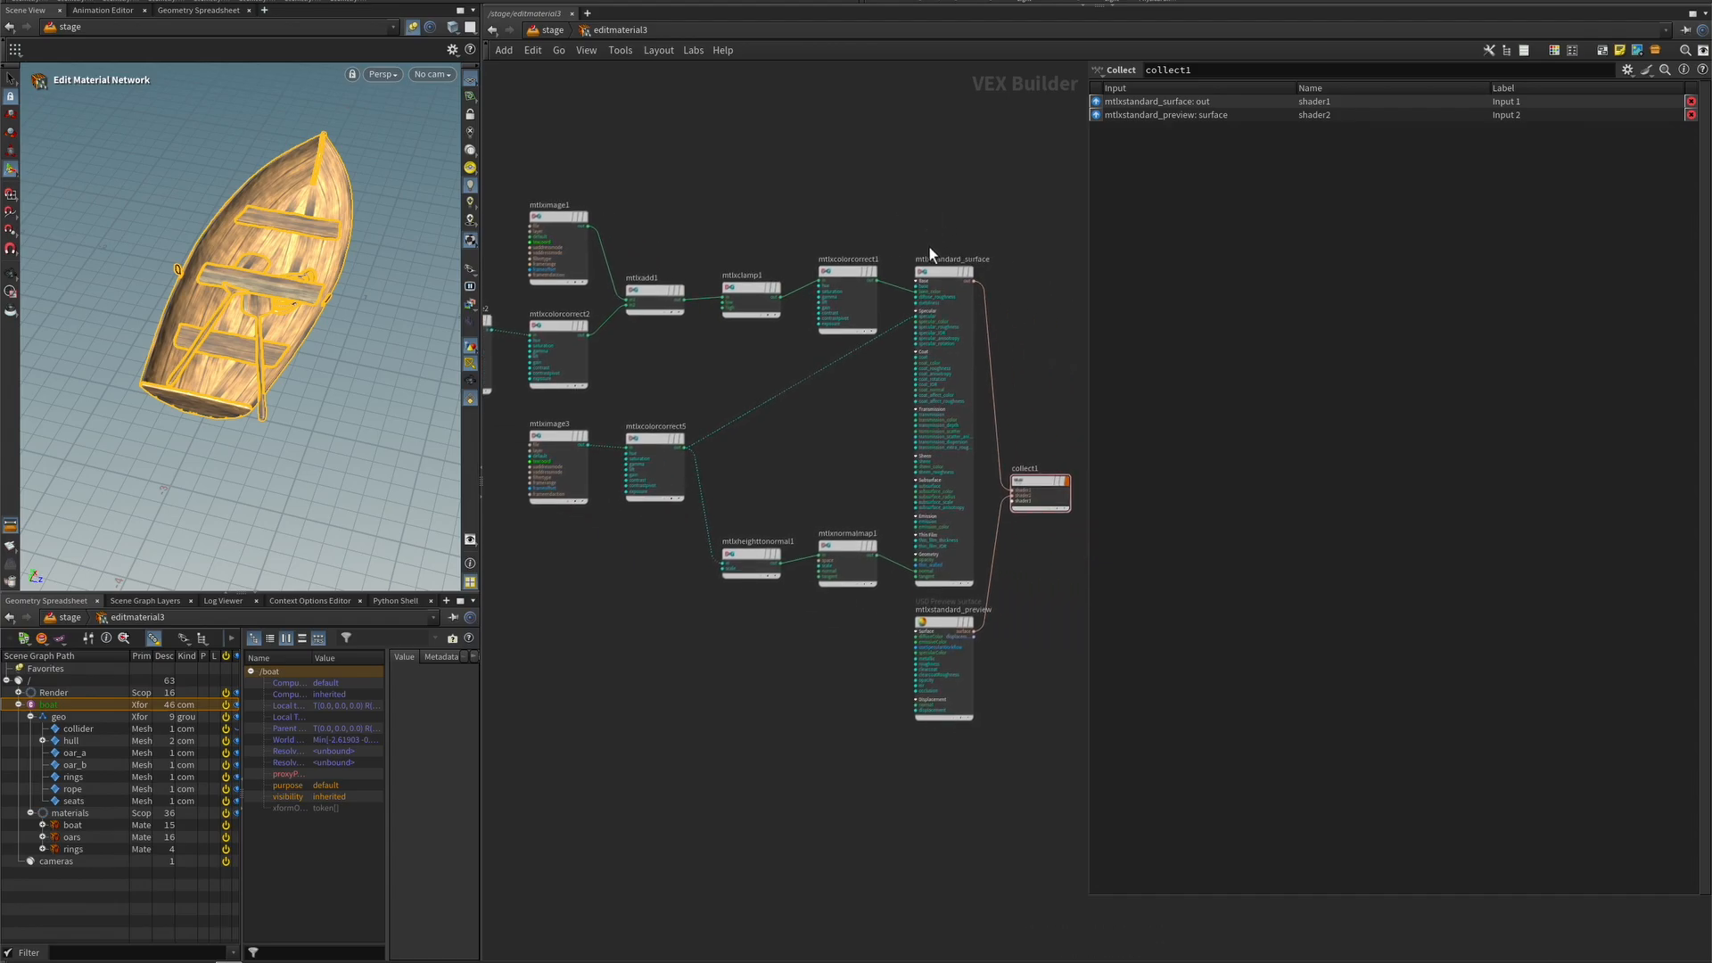
pyautogui.click(940, 276)
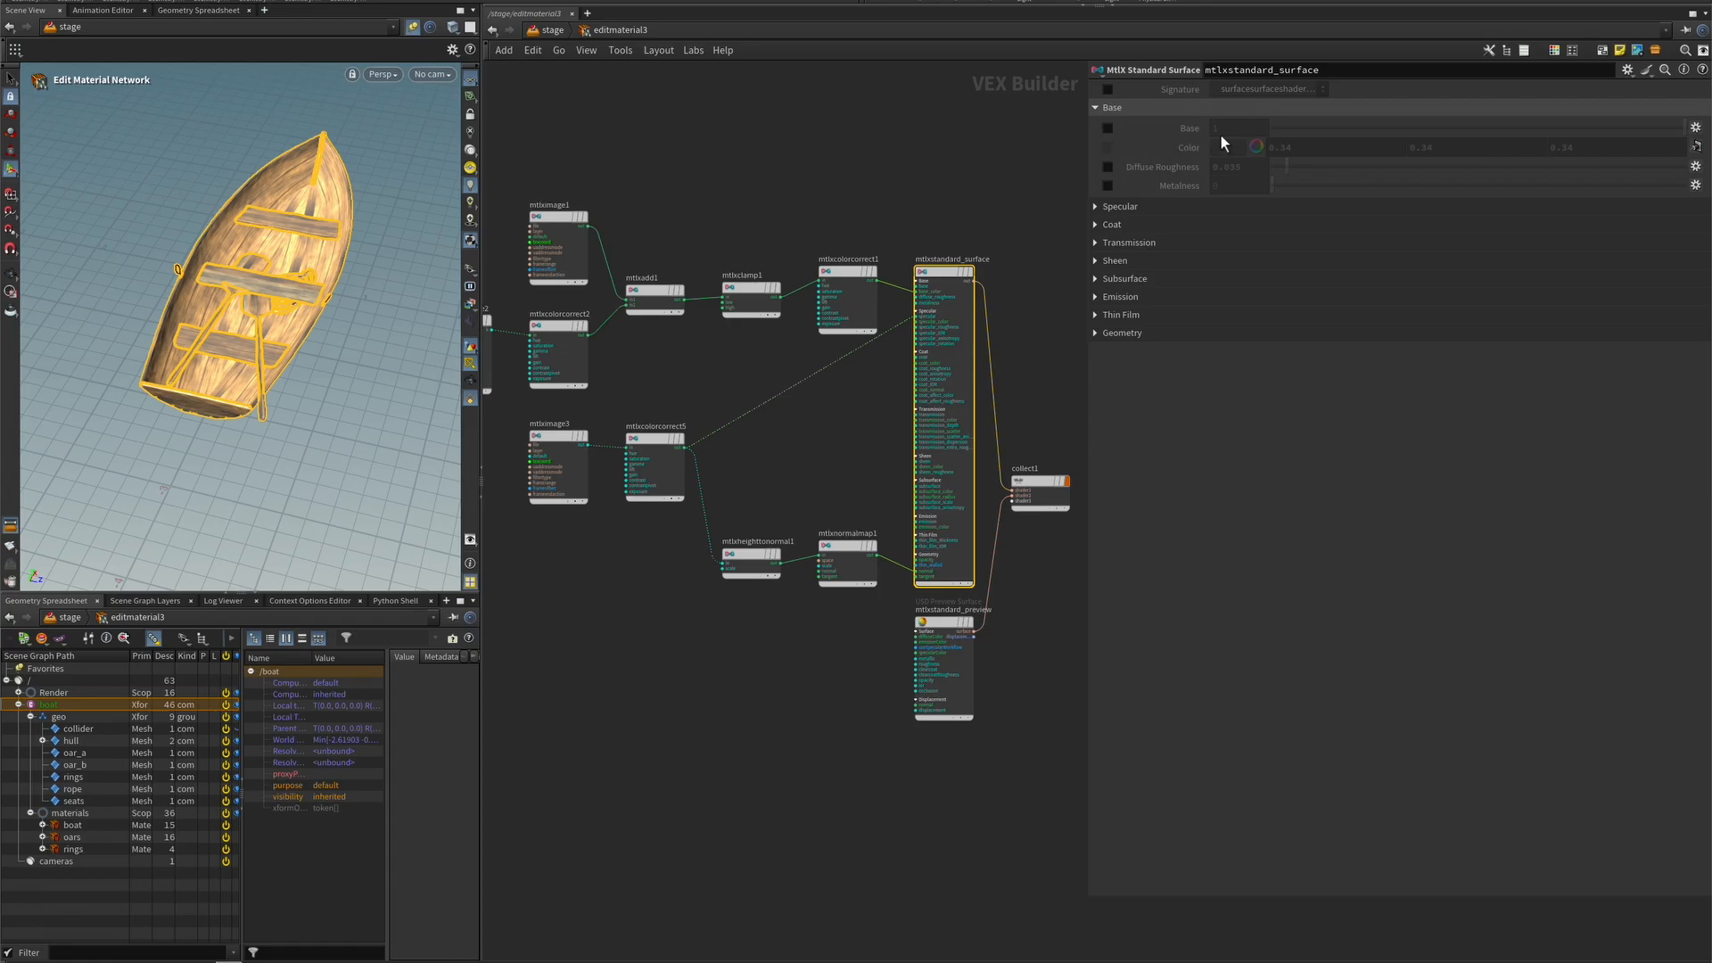
pyautogui.click(1108, 129)
pyautogui.click(1500, 132)
pyautogui.moveTo(1503, 131); pyautogui.dragTo(1489, 136)
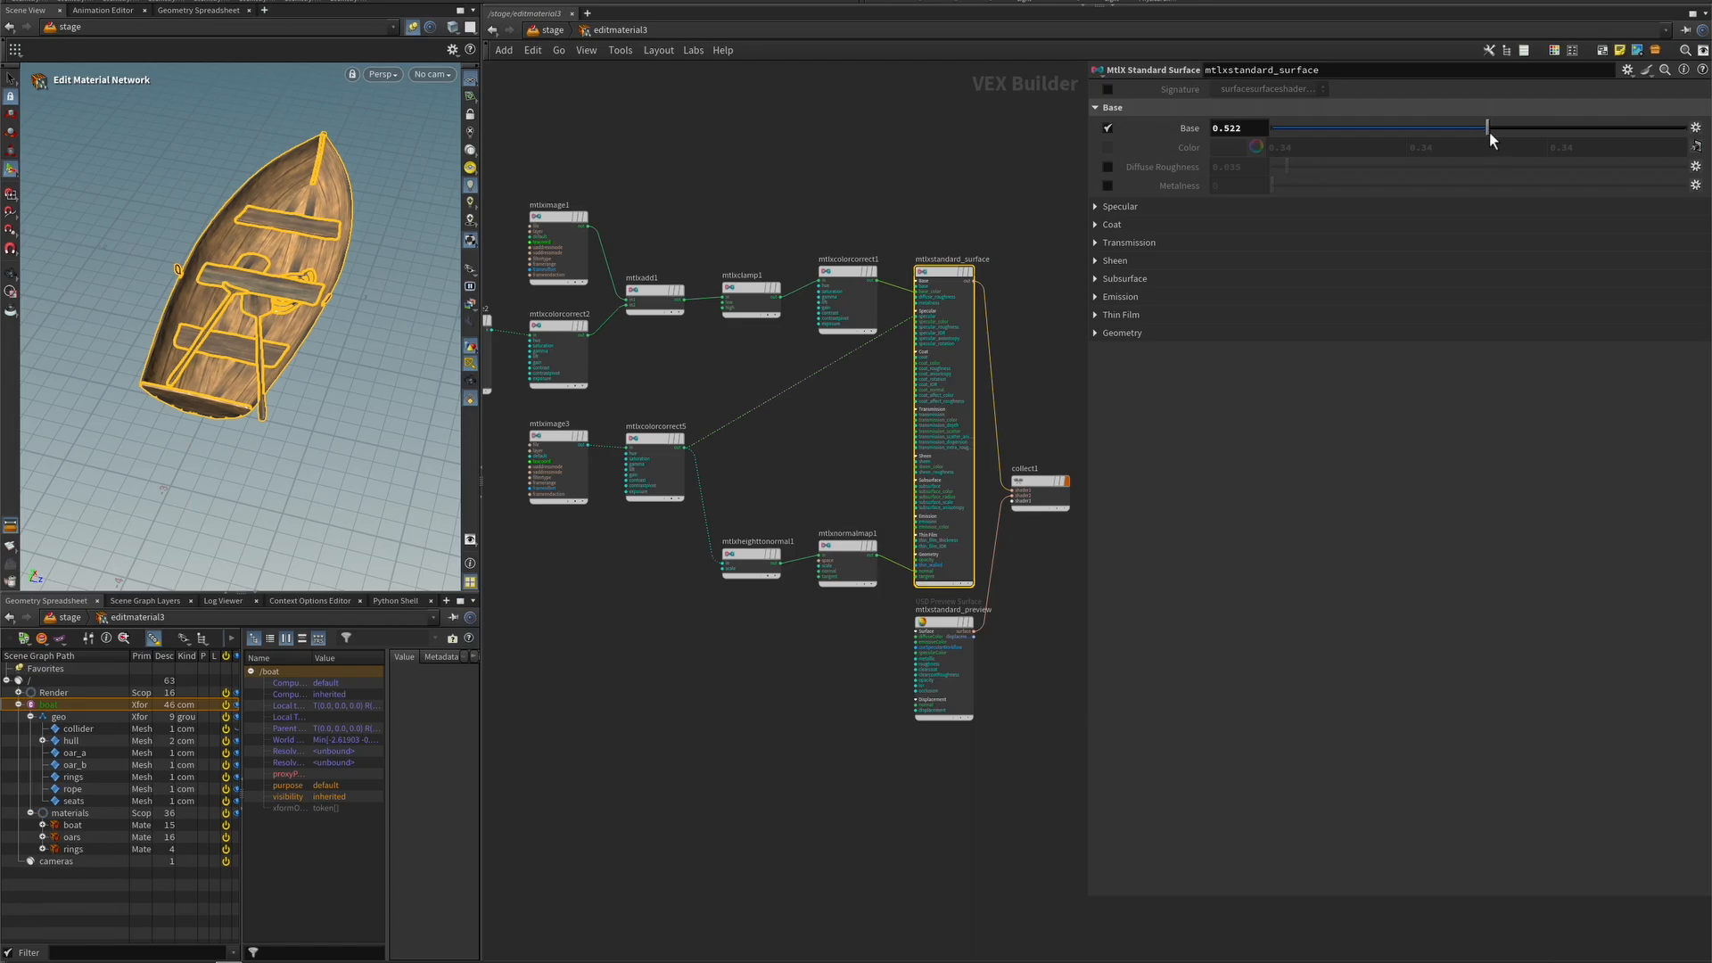
pyautogui.press('u')
# - Display addvariant4 and name its variants normal for the addvariant3 input and darker for the editmaterial3 input
pyautogui.click(729, 635)
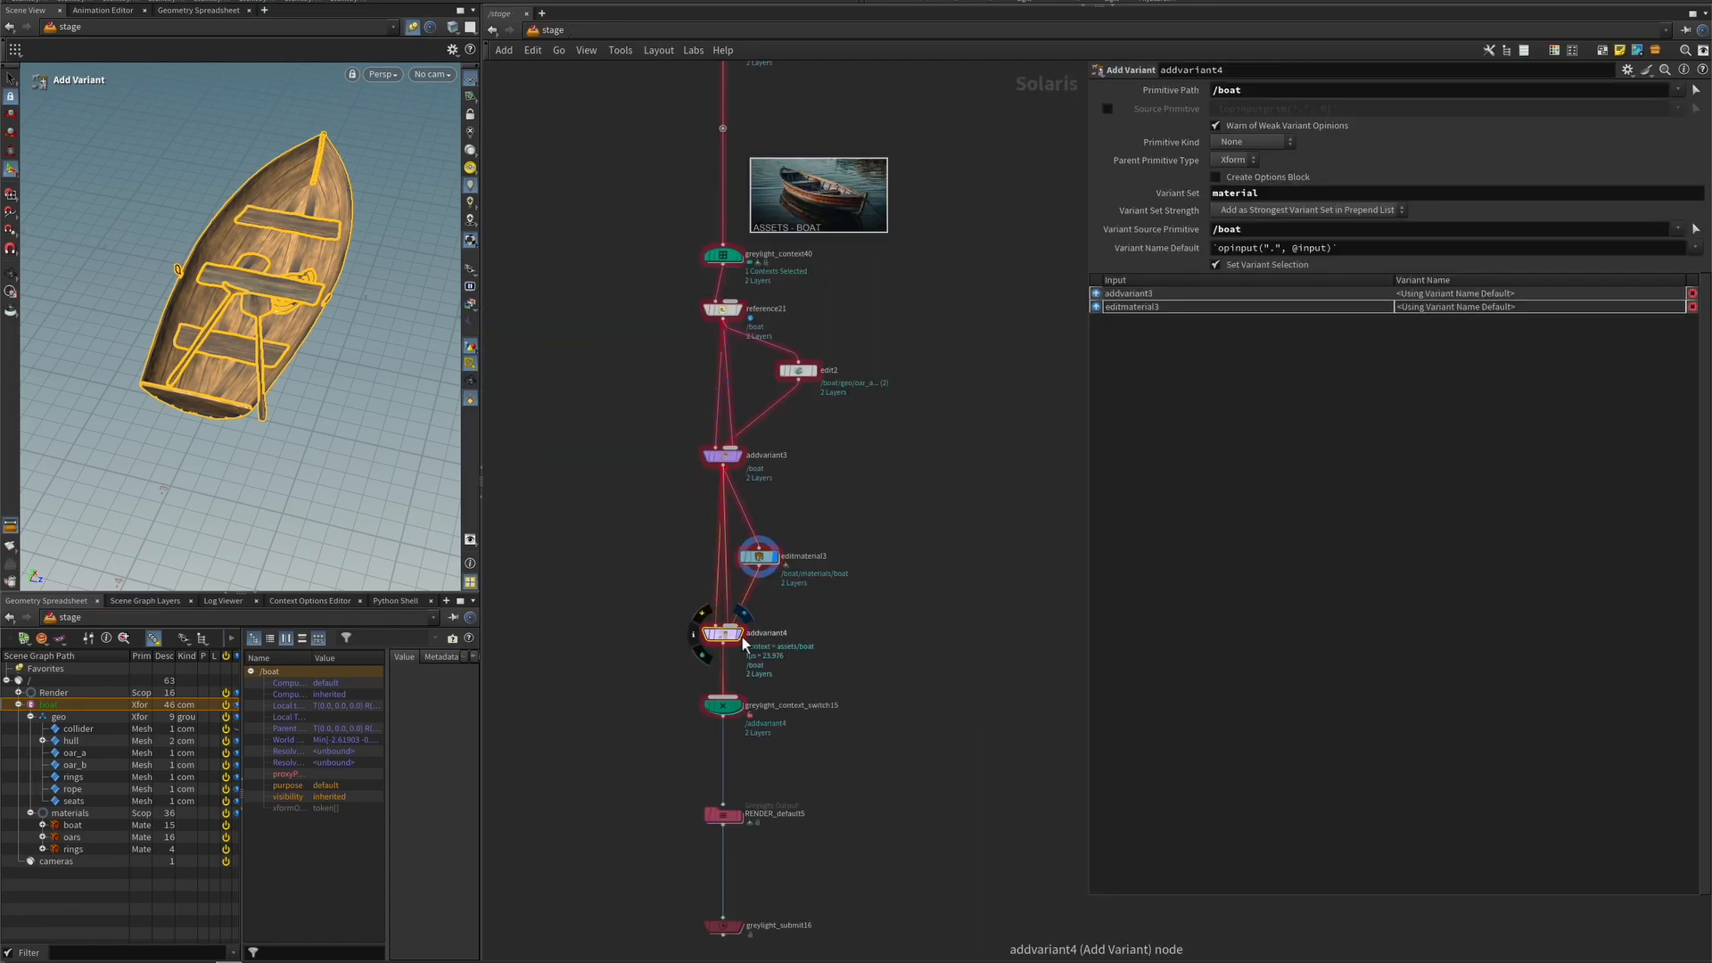
pyautogui.click(741, 637)
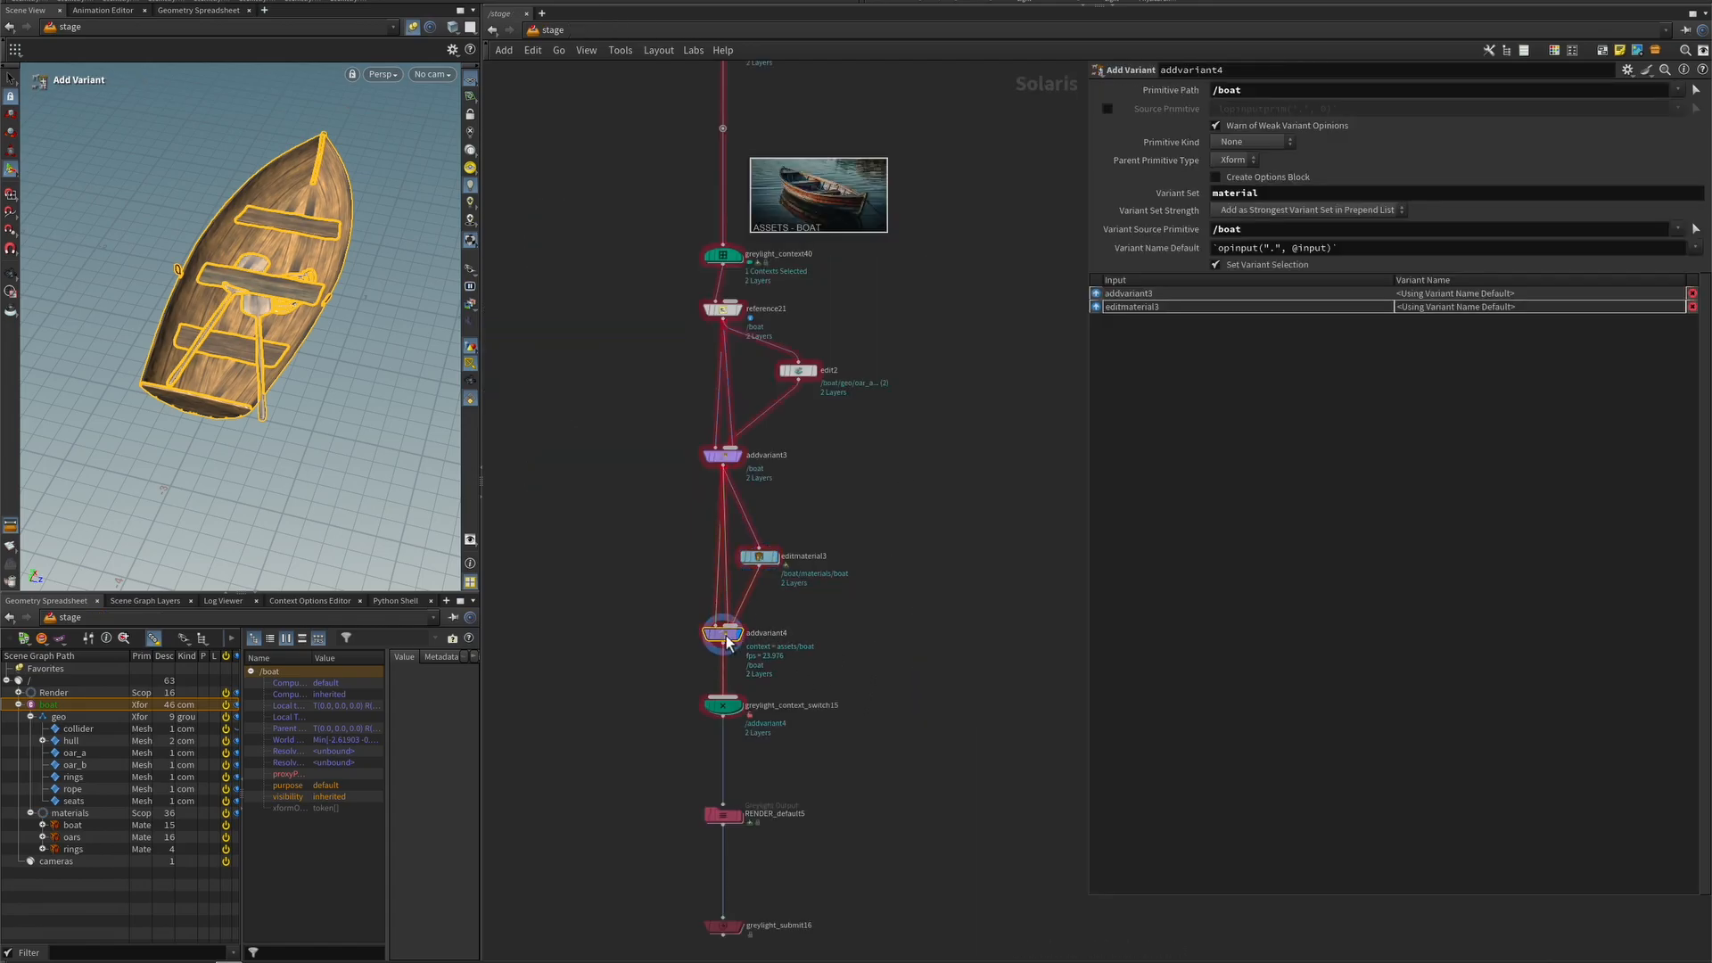
pyautogui.doubleClick(1455, 292)
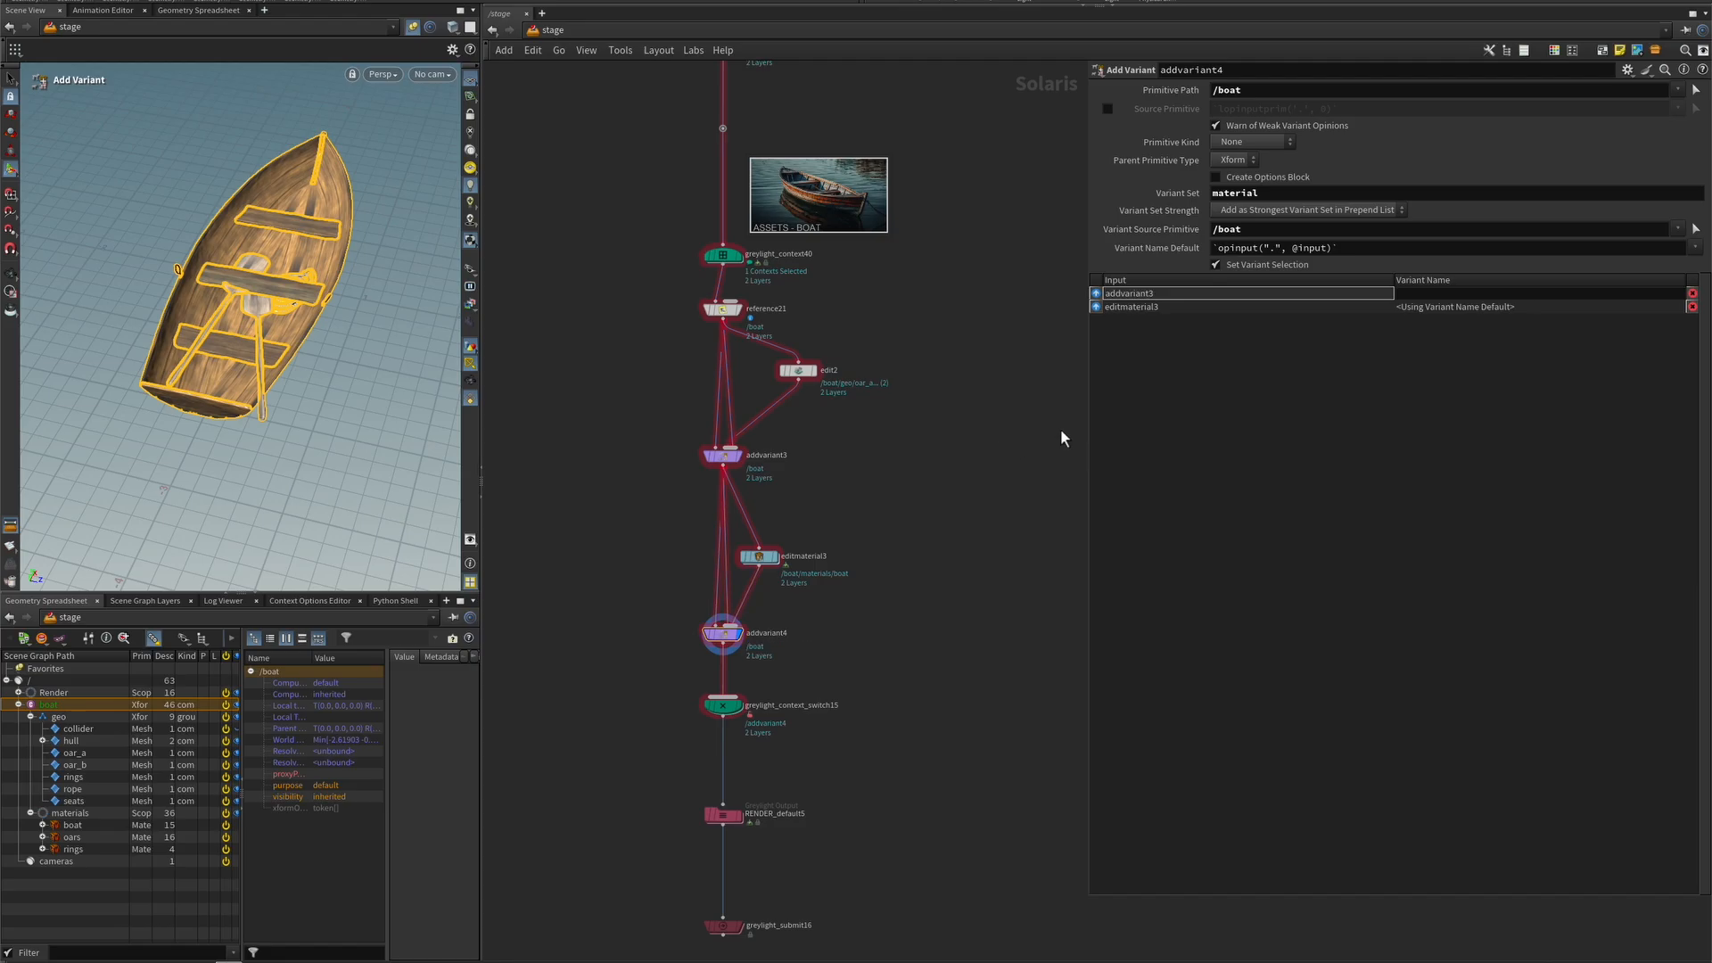
pyautogui.doubleClick(1435, 300)
pyautogui.write('normal')
pyautogui.press('Return')
pyautogui.doubleClick(1444, 307)
pyautogui.write('darker')
pyautogui.press('Return')
pyautogui.click(1251, 89)
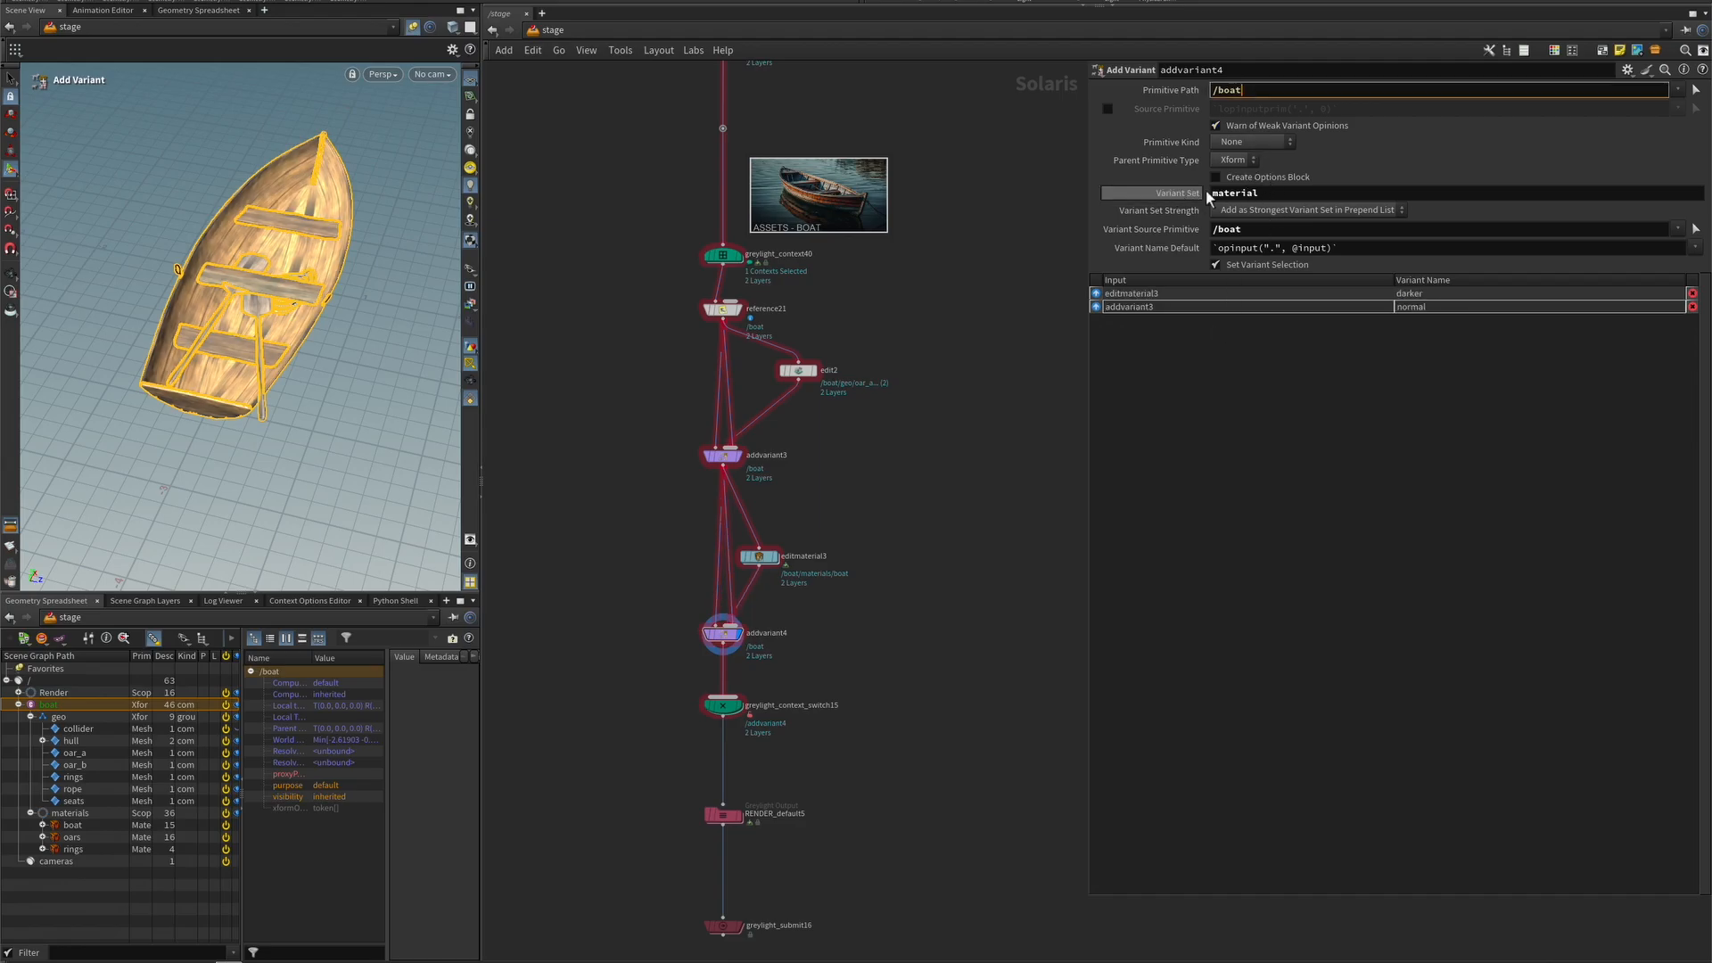
pyautogui.click(1283, 194)
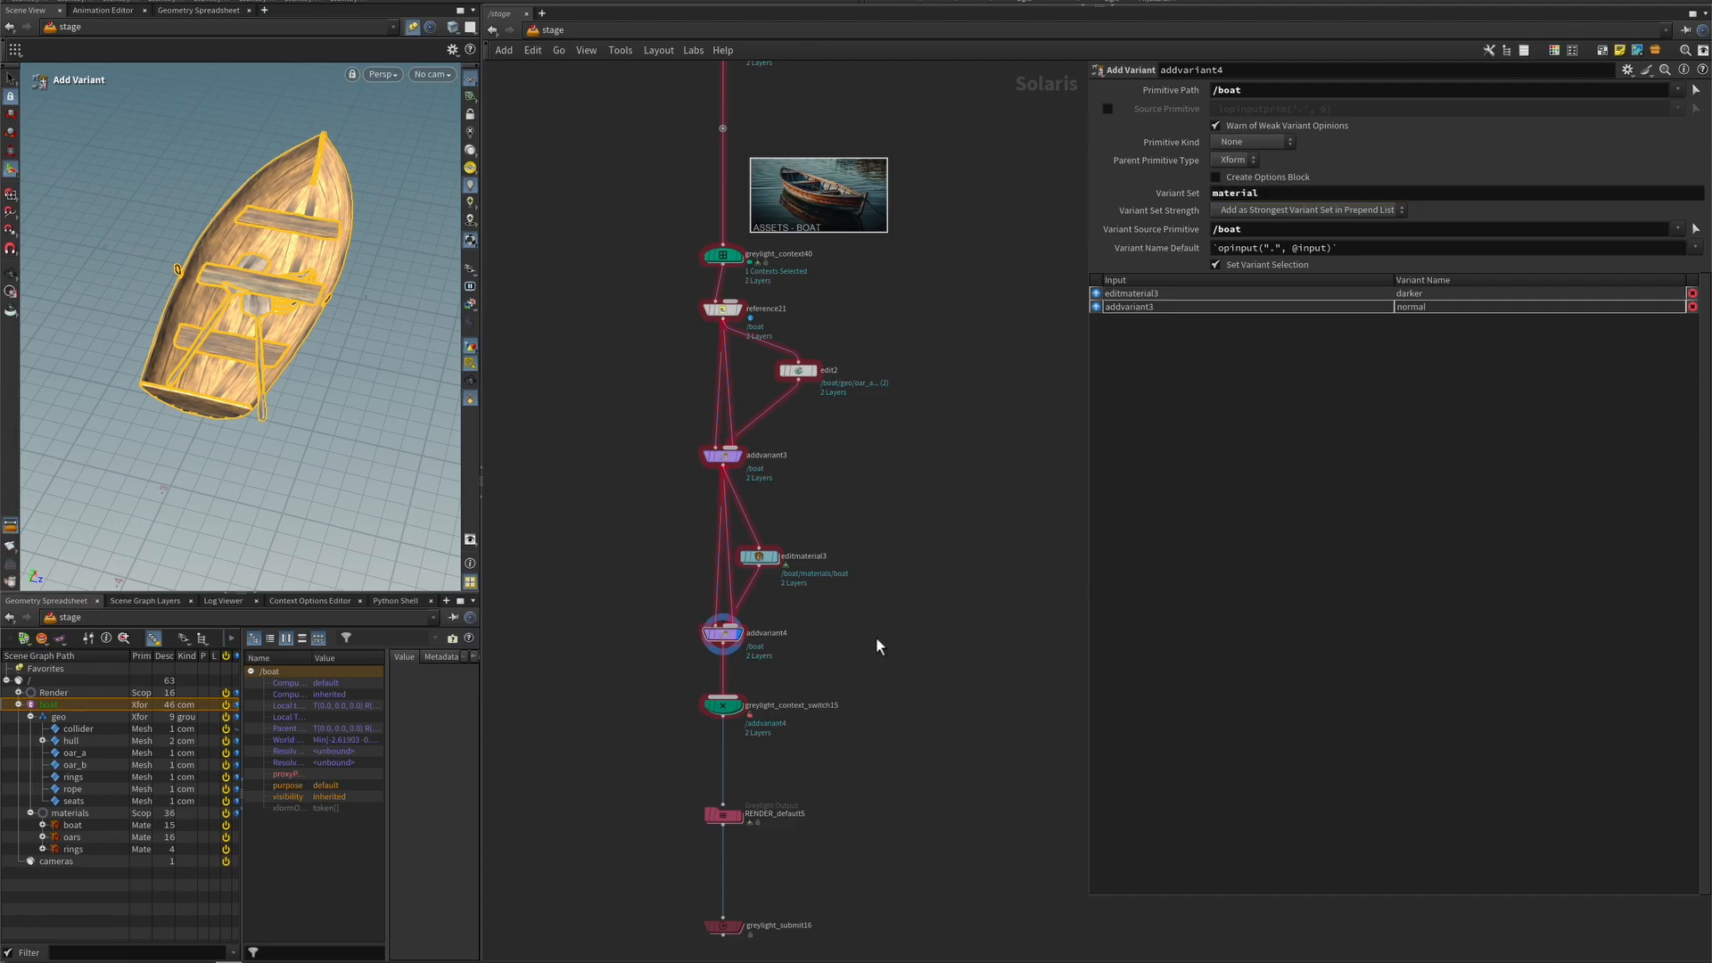
# - Move greylight_context_switch15 slightly lower in the boat network, between addvariant4 and the output node
pyautogui.scroll(3, 876, 638)
pyautogui.scroll(3, 838, 562)
pyautogui.scroll(-3, 858, 564)
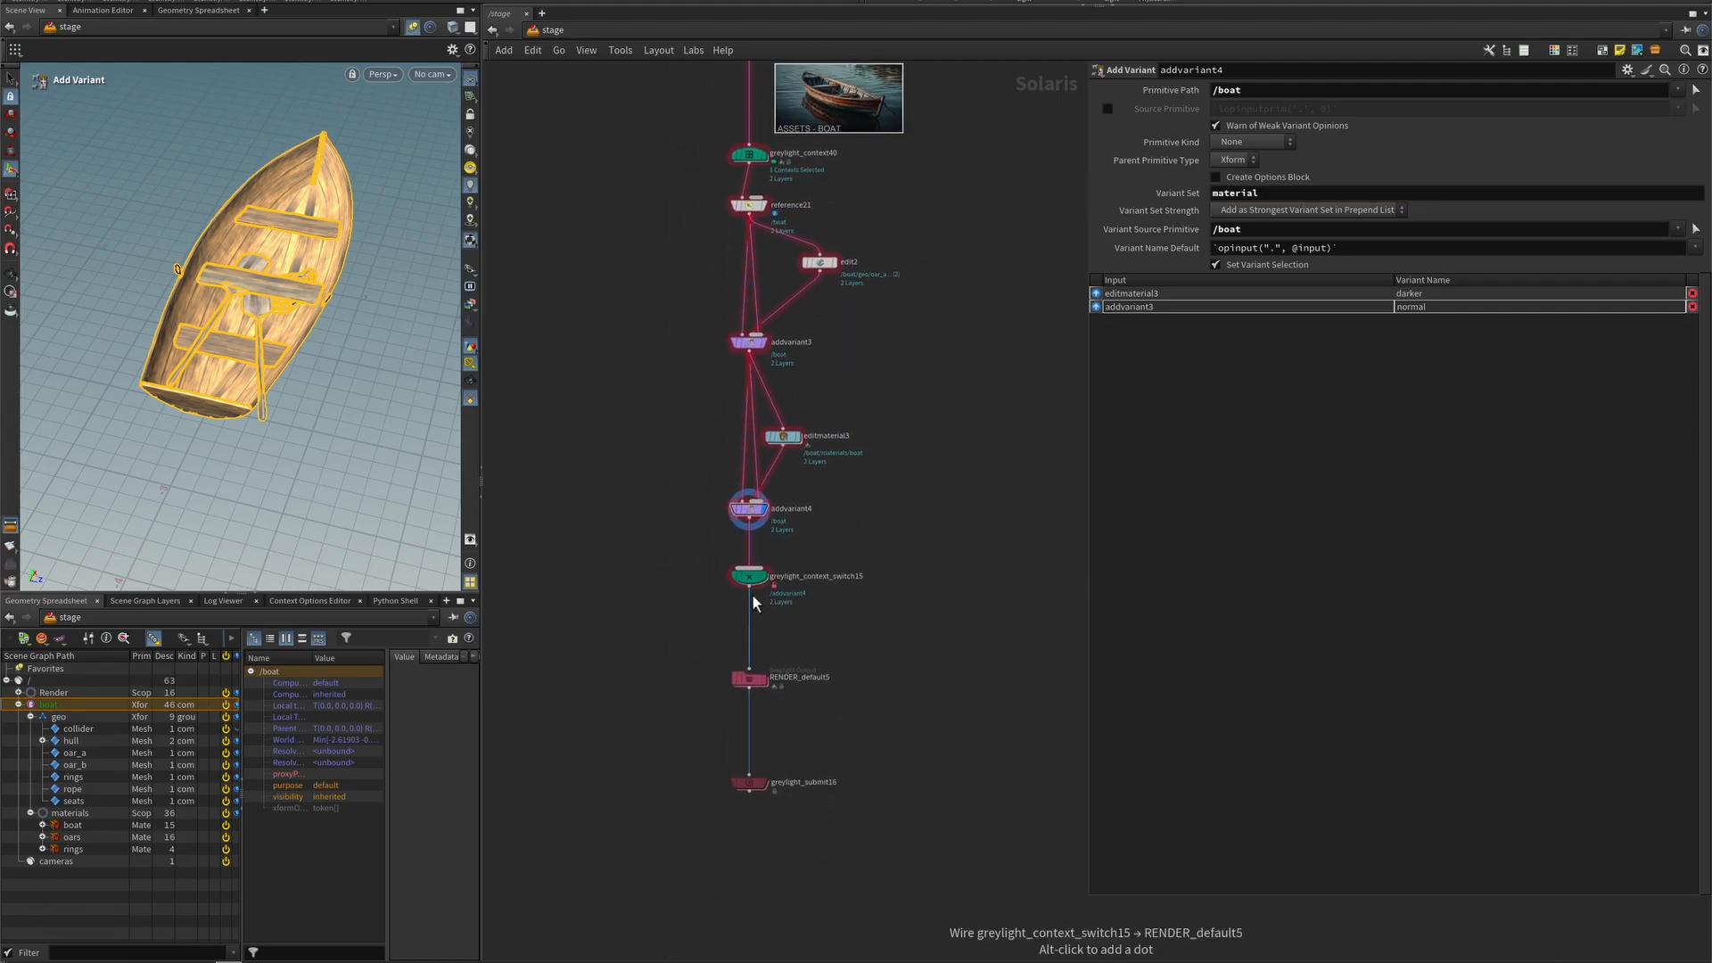
pyautogui.moveTo(755, 581); pyautogui.dragTo(754, 603)
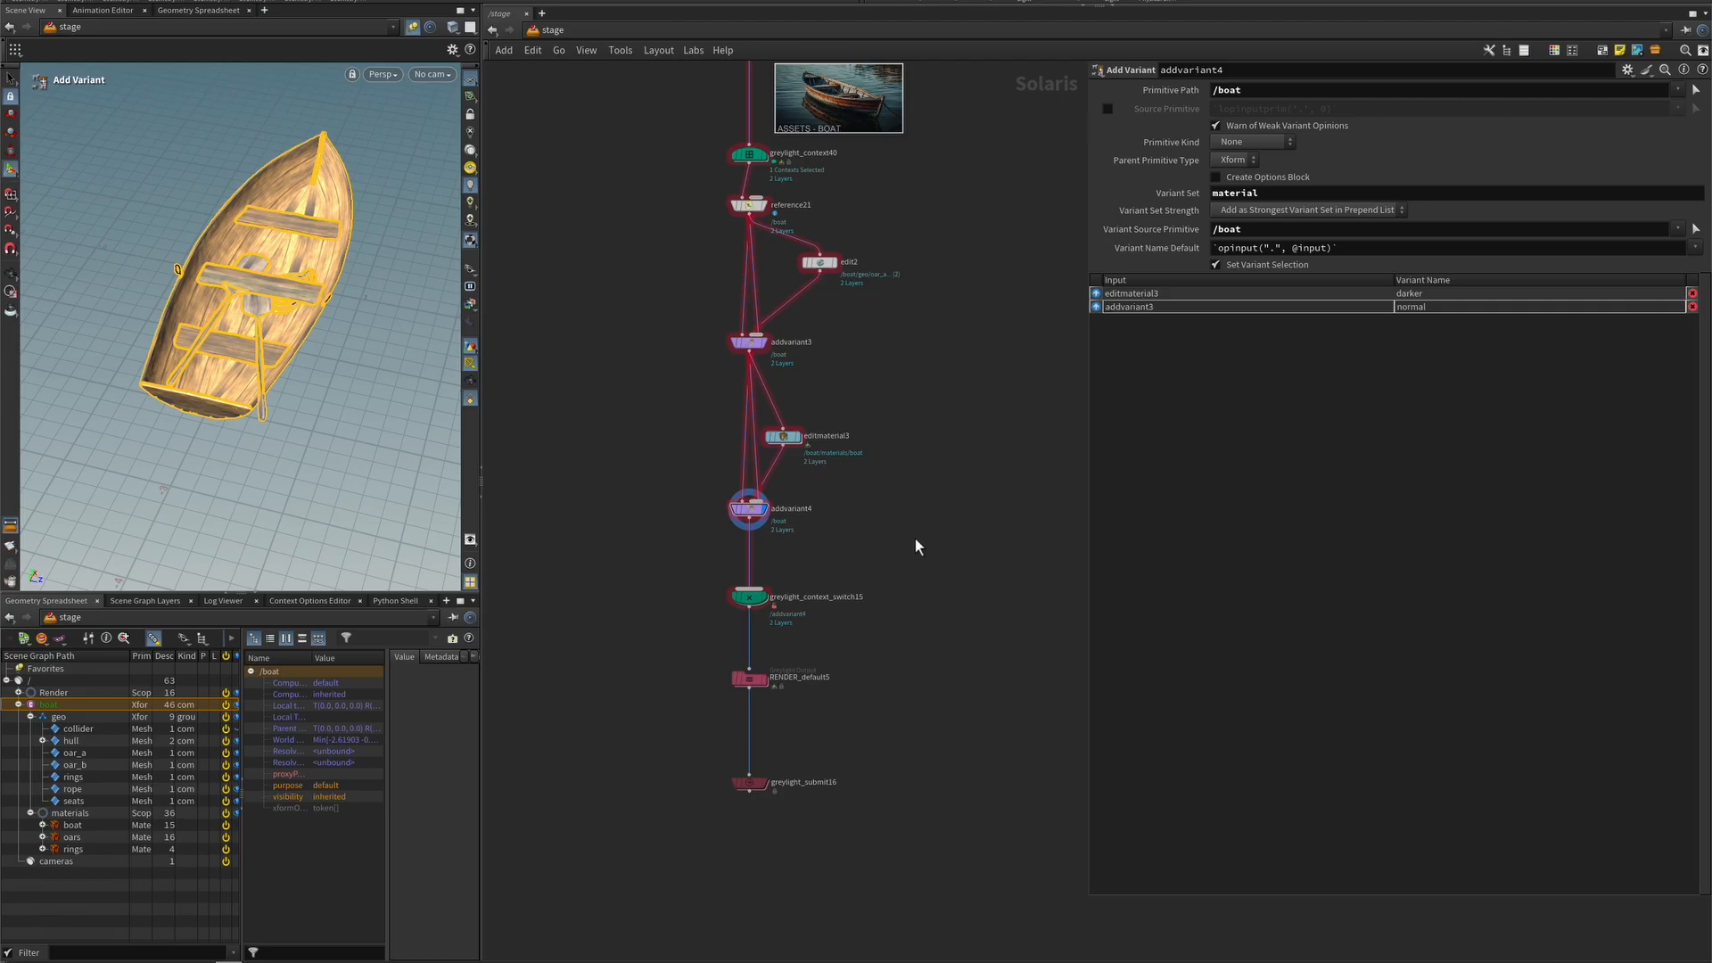
pyautogui.moveTo(916, 542); pyautogui.dragTo(916, 629, button='middle')
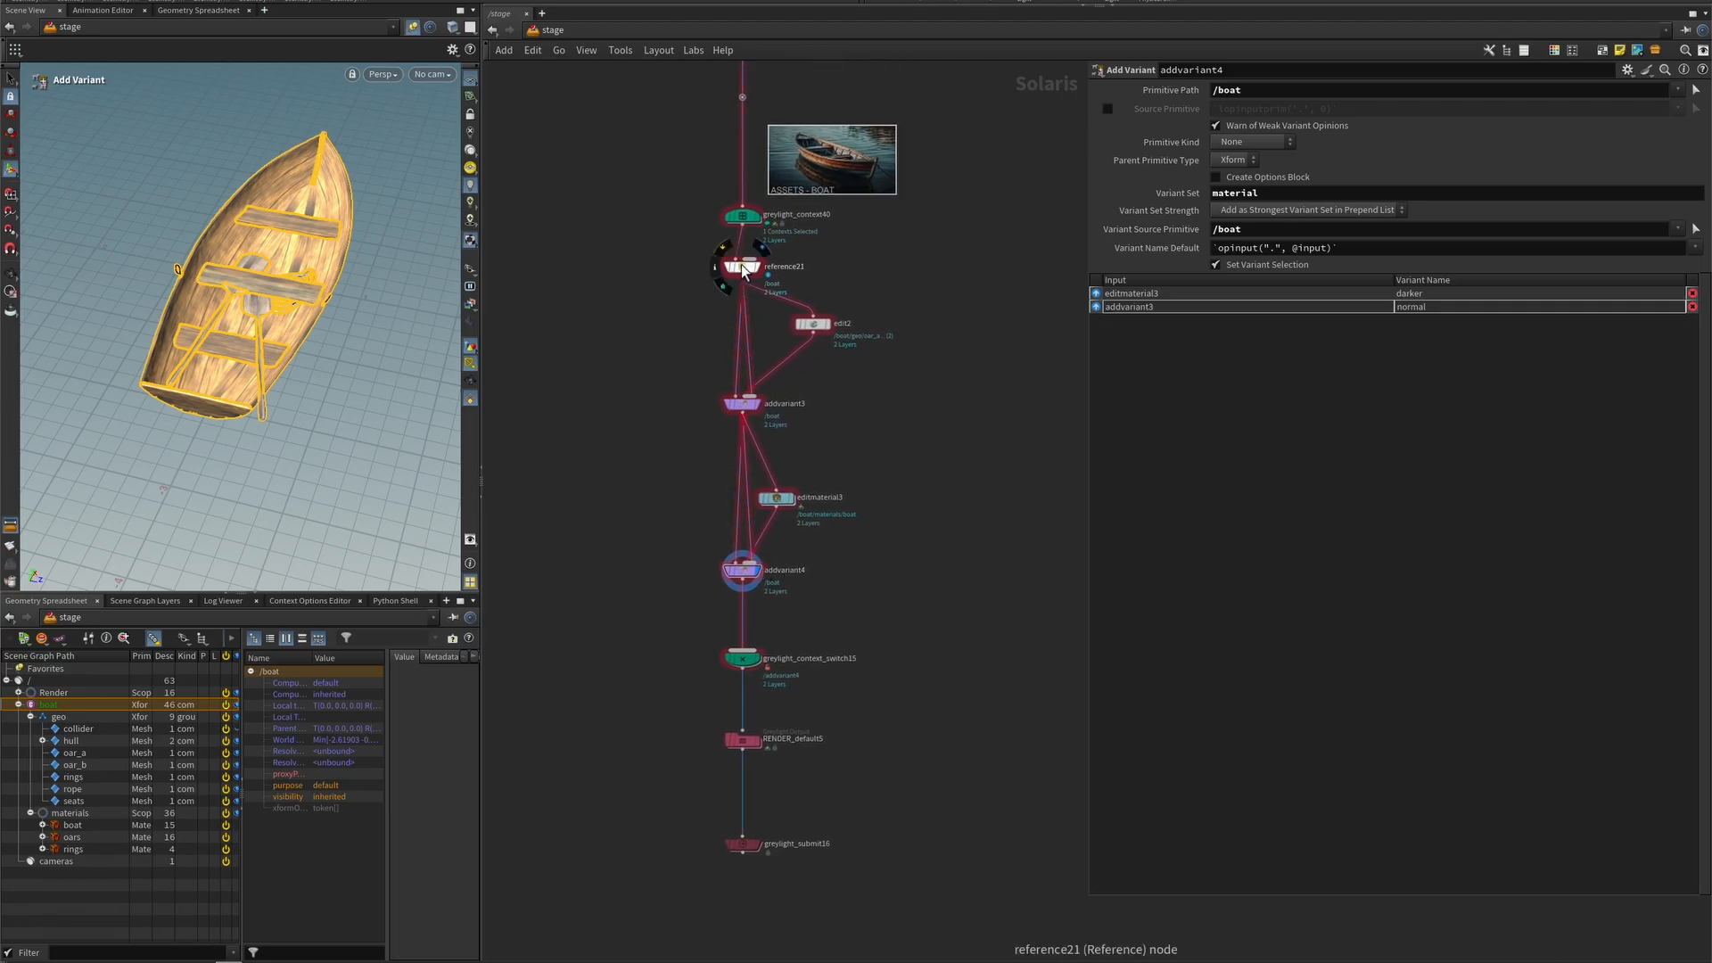
pyautogui.moveTo(682, 239); pyautogui.dragTo(714, 337)
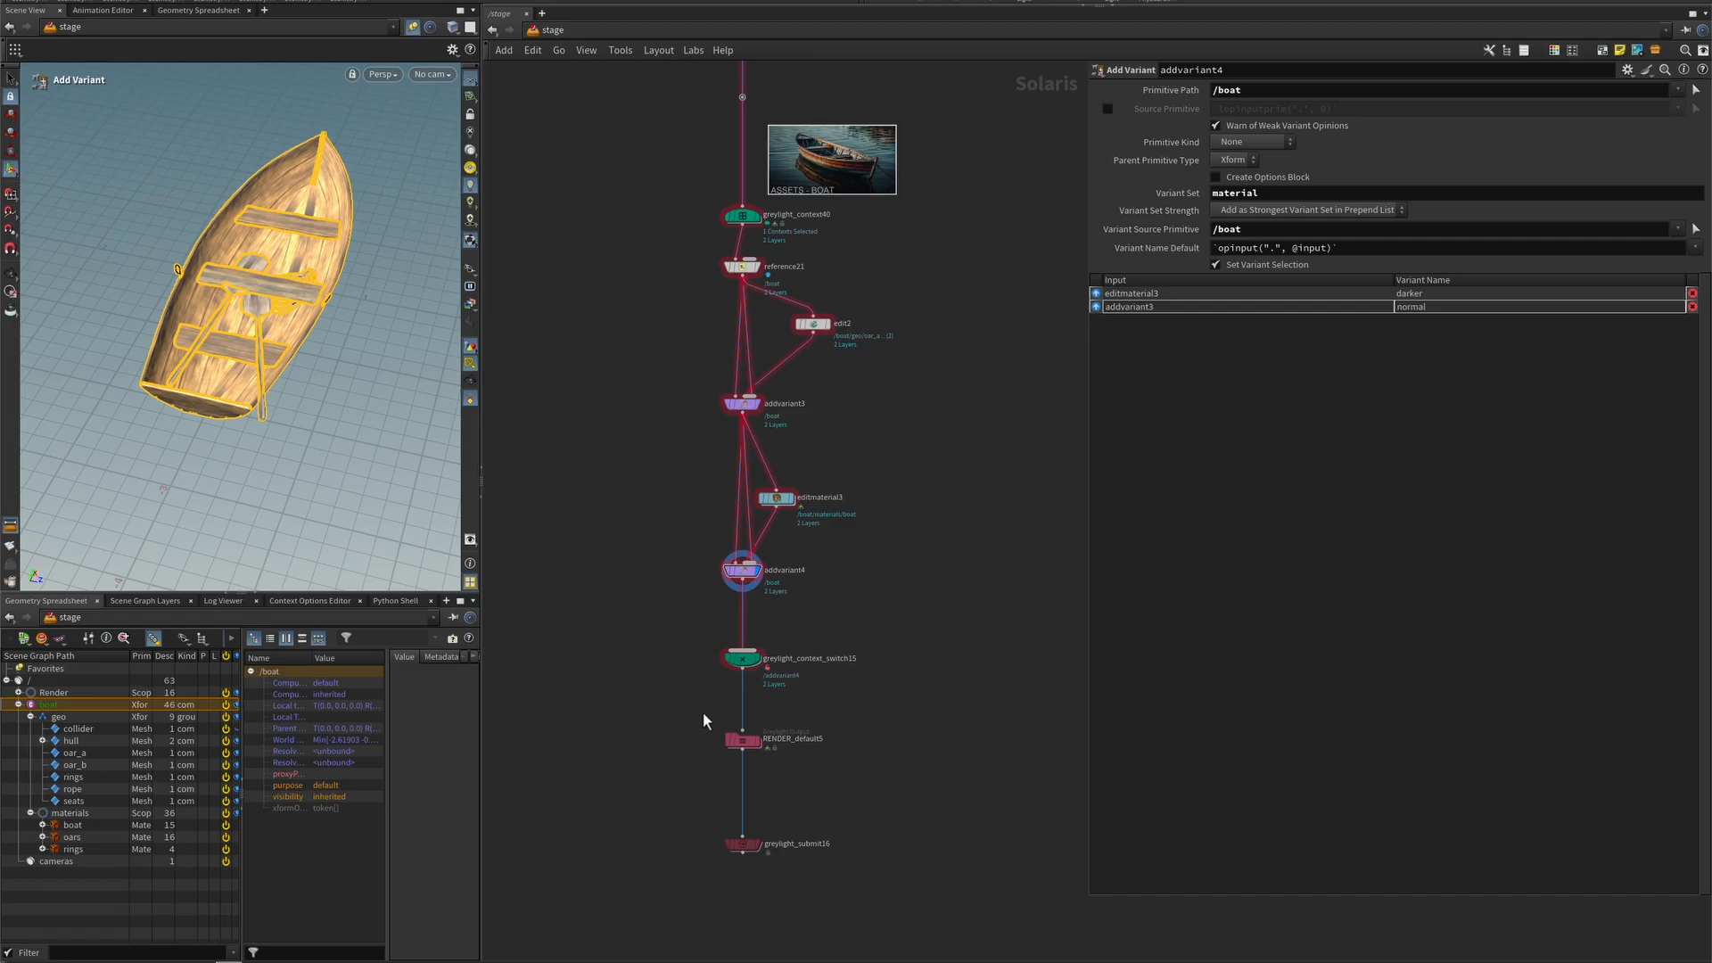
# - Change the boat network's output node to the USD Export type and limit it to the current frame
pyautogui.click(746, 746)
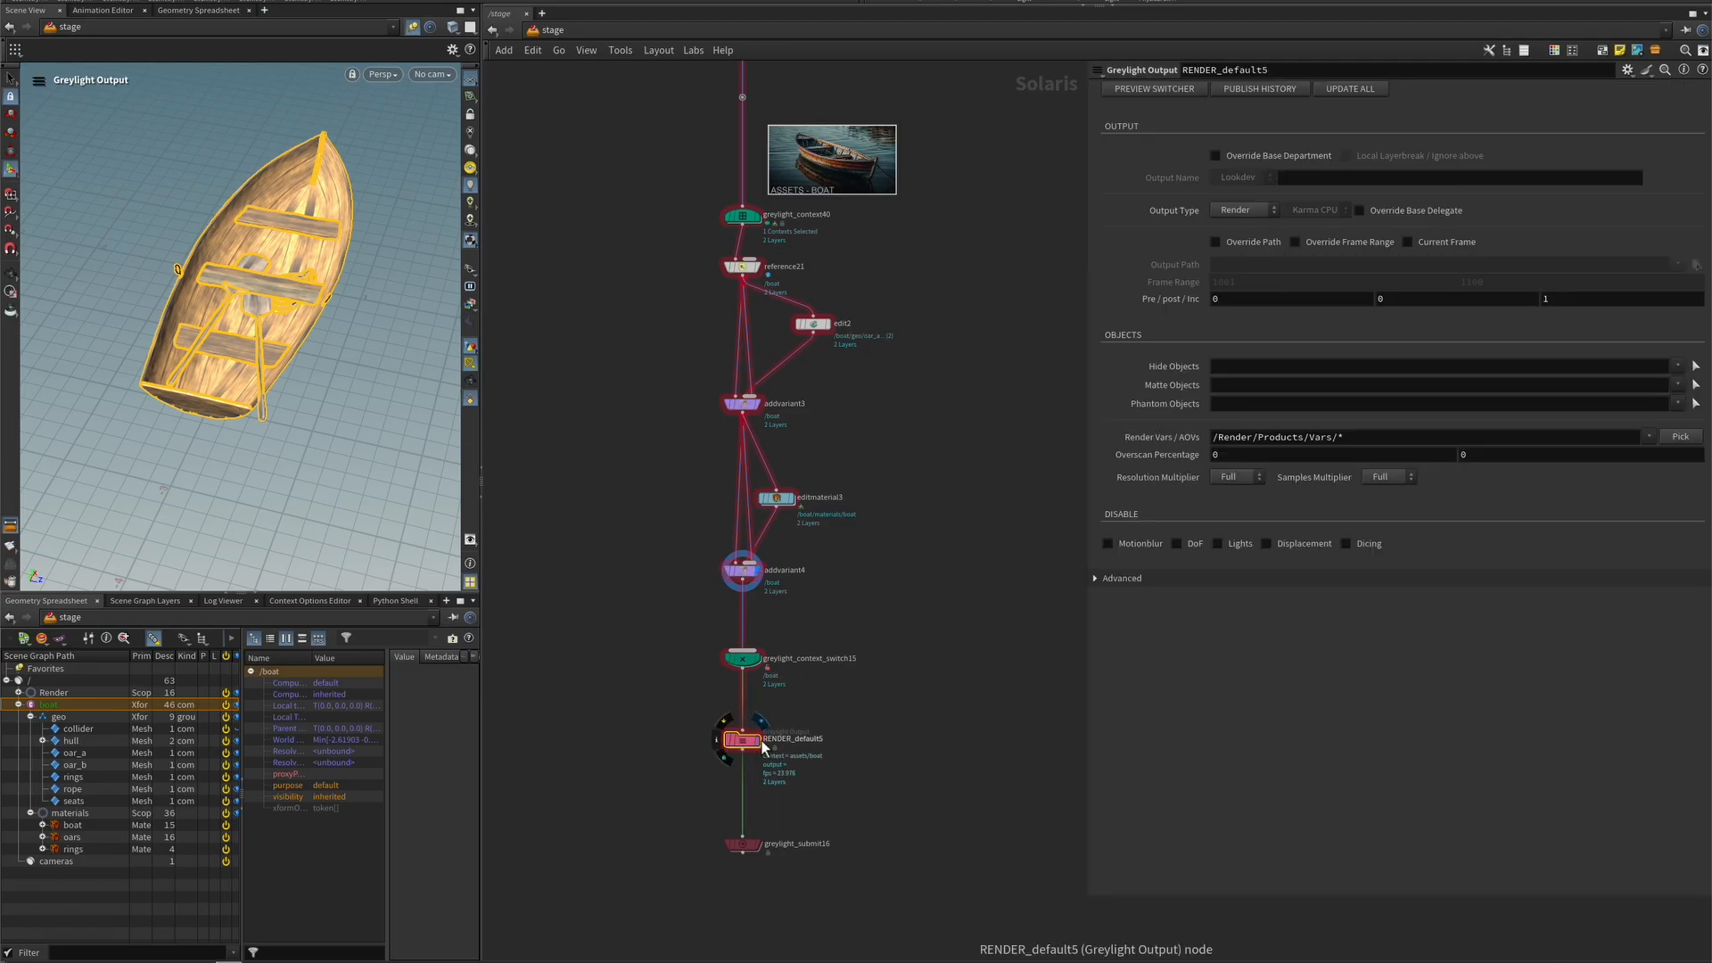
pyautogui.click(1251, 210)
pyautogui.click(1254, 240)
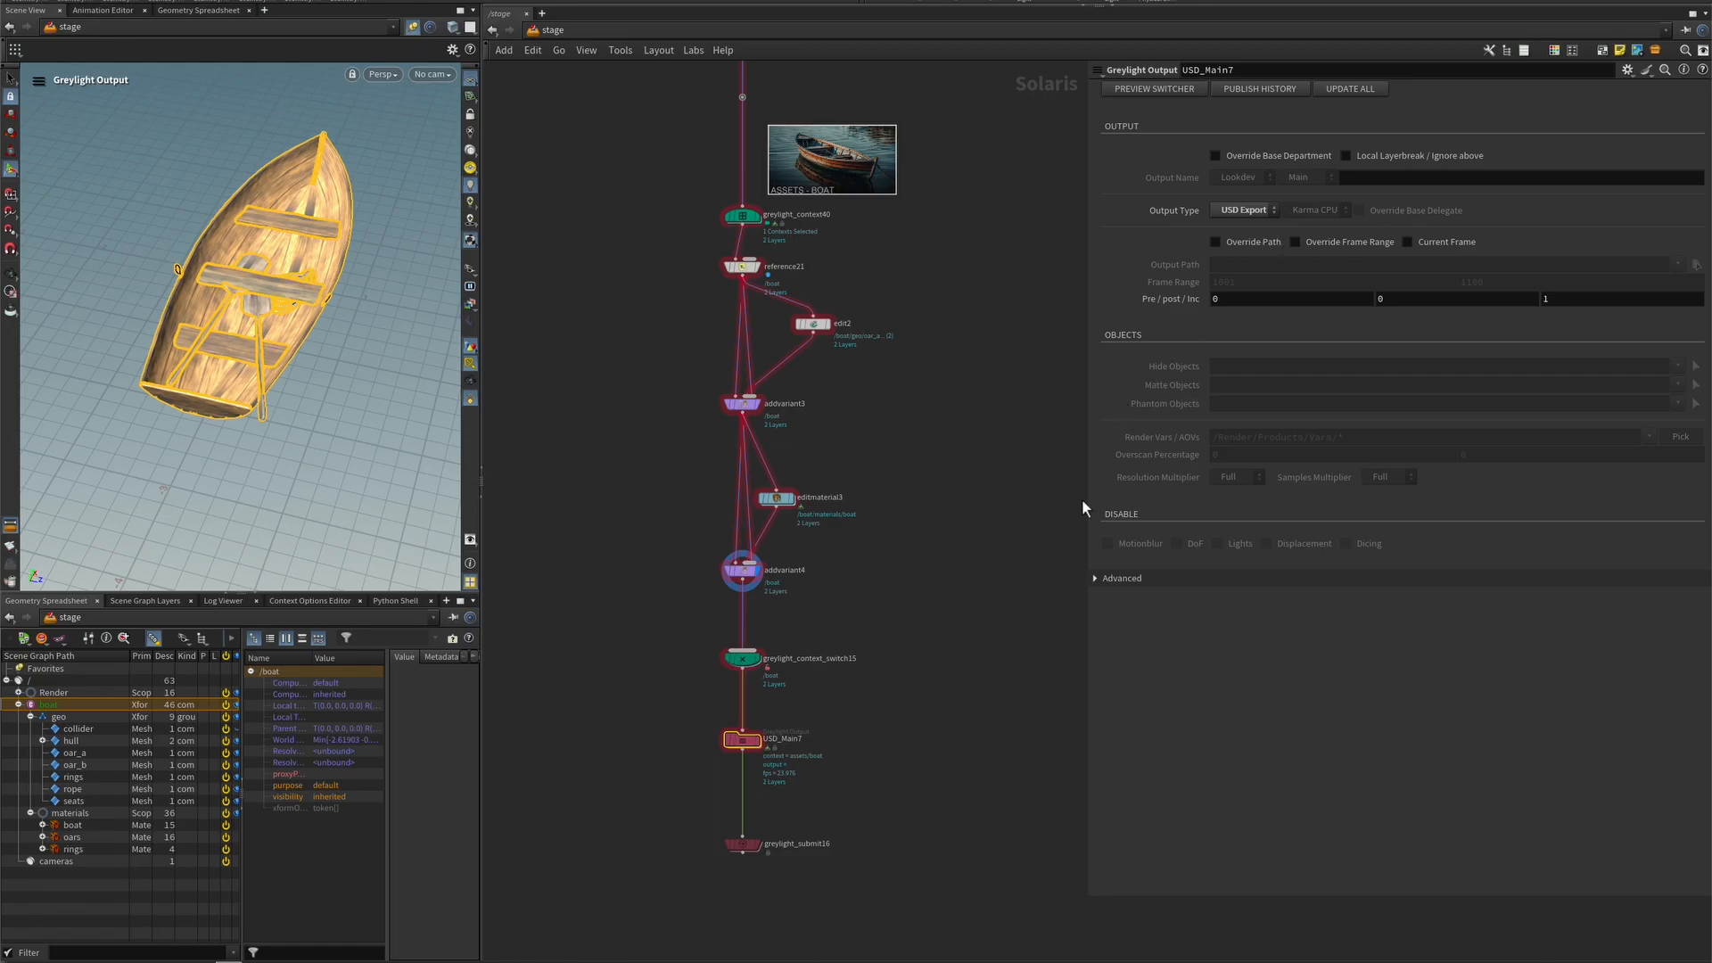
pyautogui.click(1438, 241)
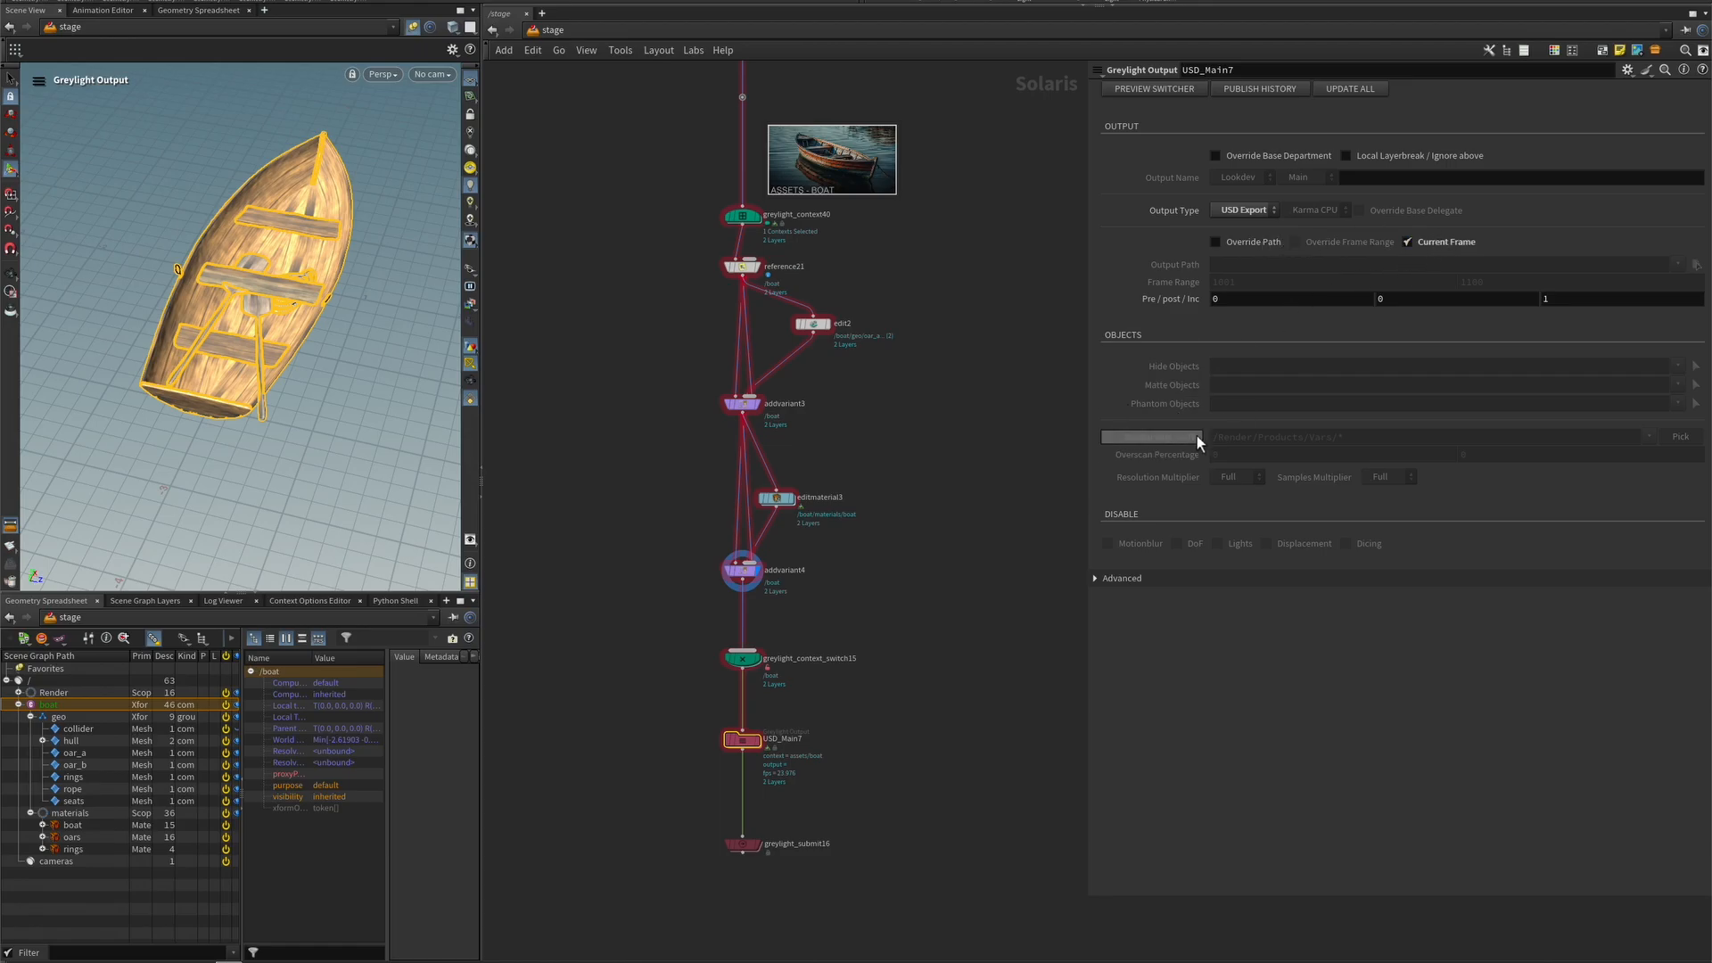
# - Preview the selection group of greylight_submit16 and submit the boat's USD export
pyautogui.click(745, 844)
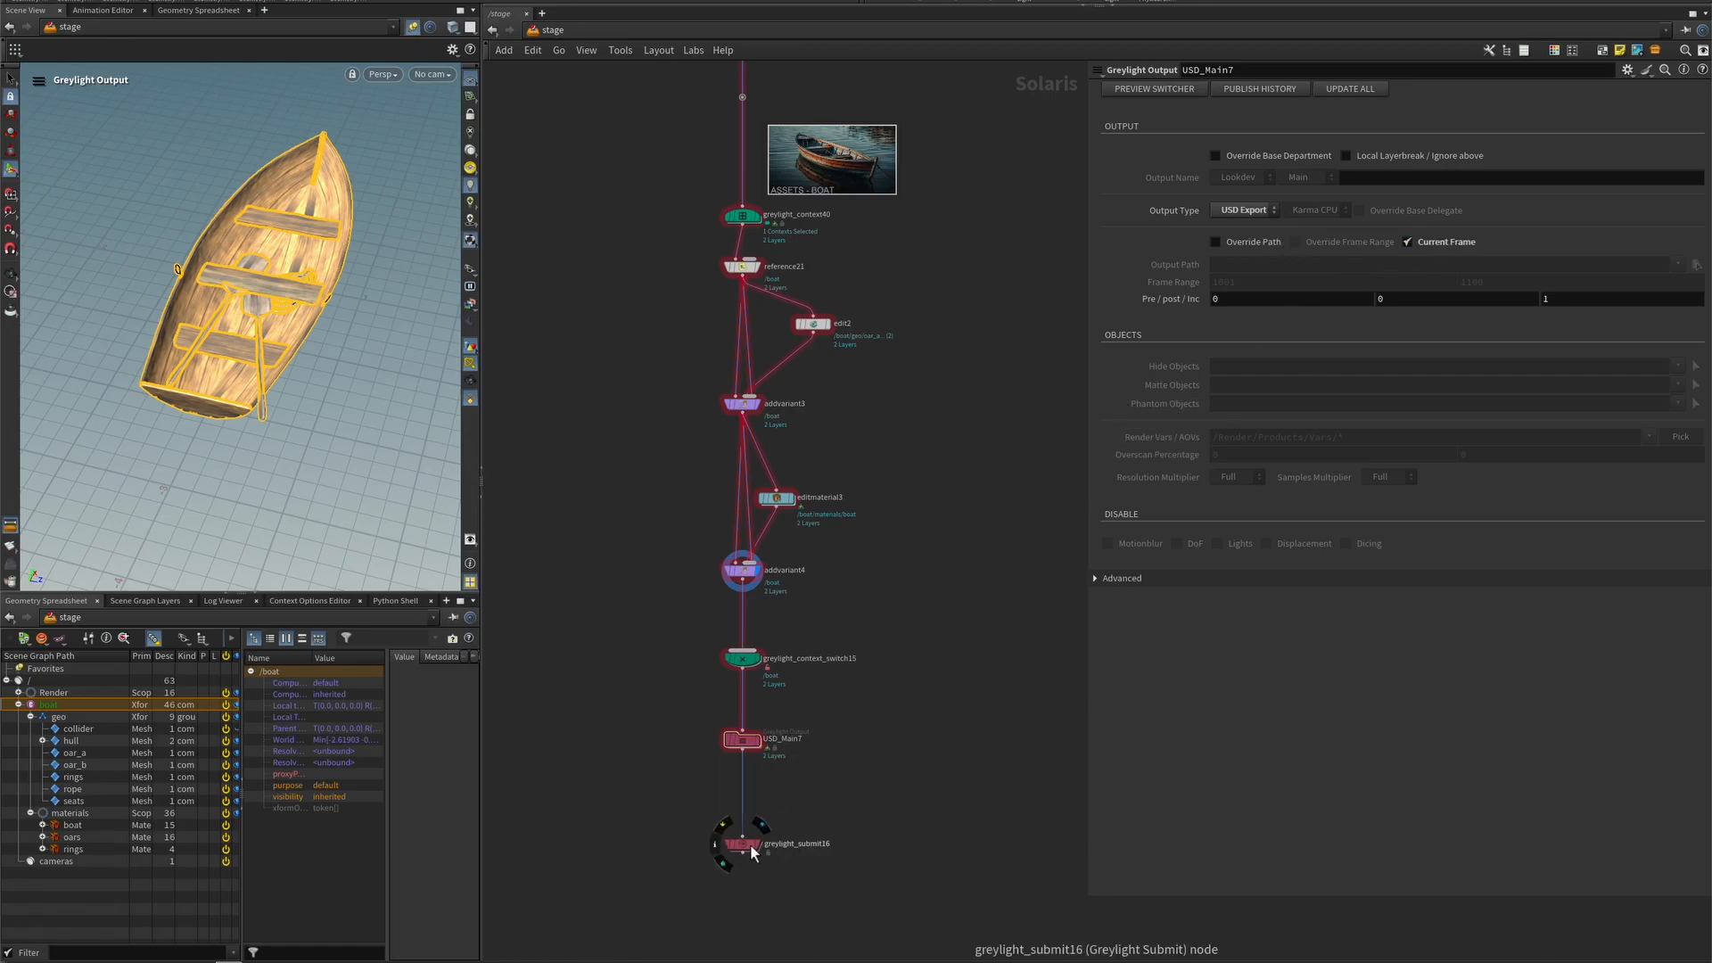
pyautogui.click(1672, 295)
pyautogui.click(1193, 571)
pyautogui.scroll(4, 770, 414)
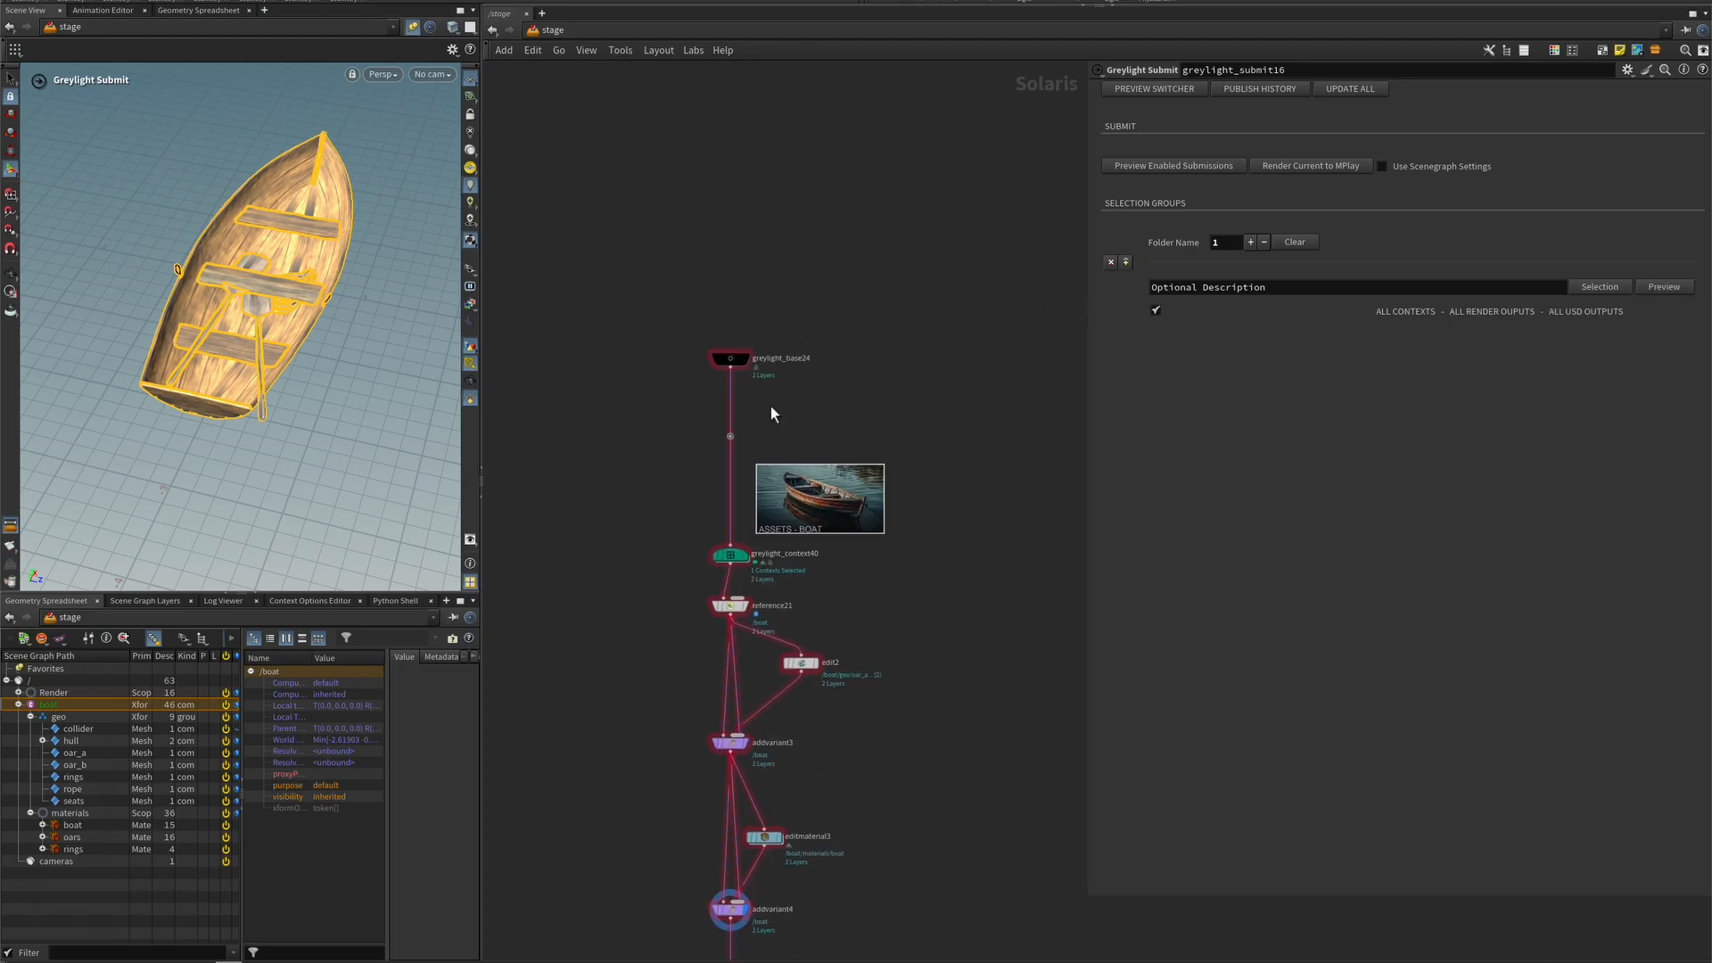
# - Examine the boat lookdev entry in the publish history from the boat network's base node, and close the history
pyautogui.click(737, 357)
pyautogui.scroll(-4, 924, 606)
pyautogui.press('h')
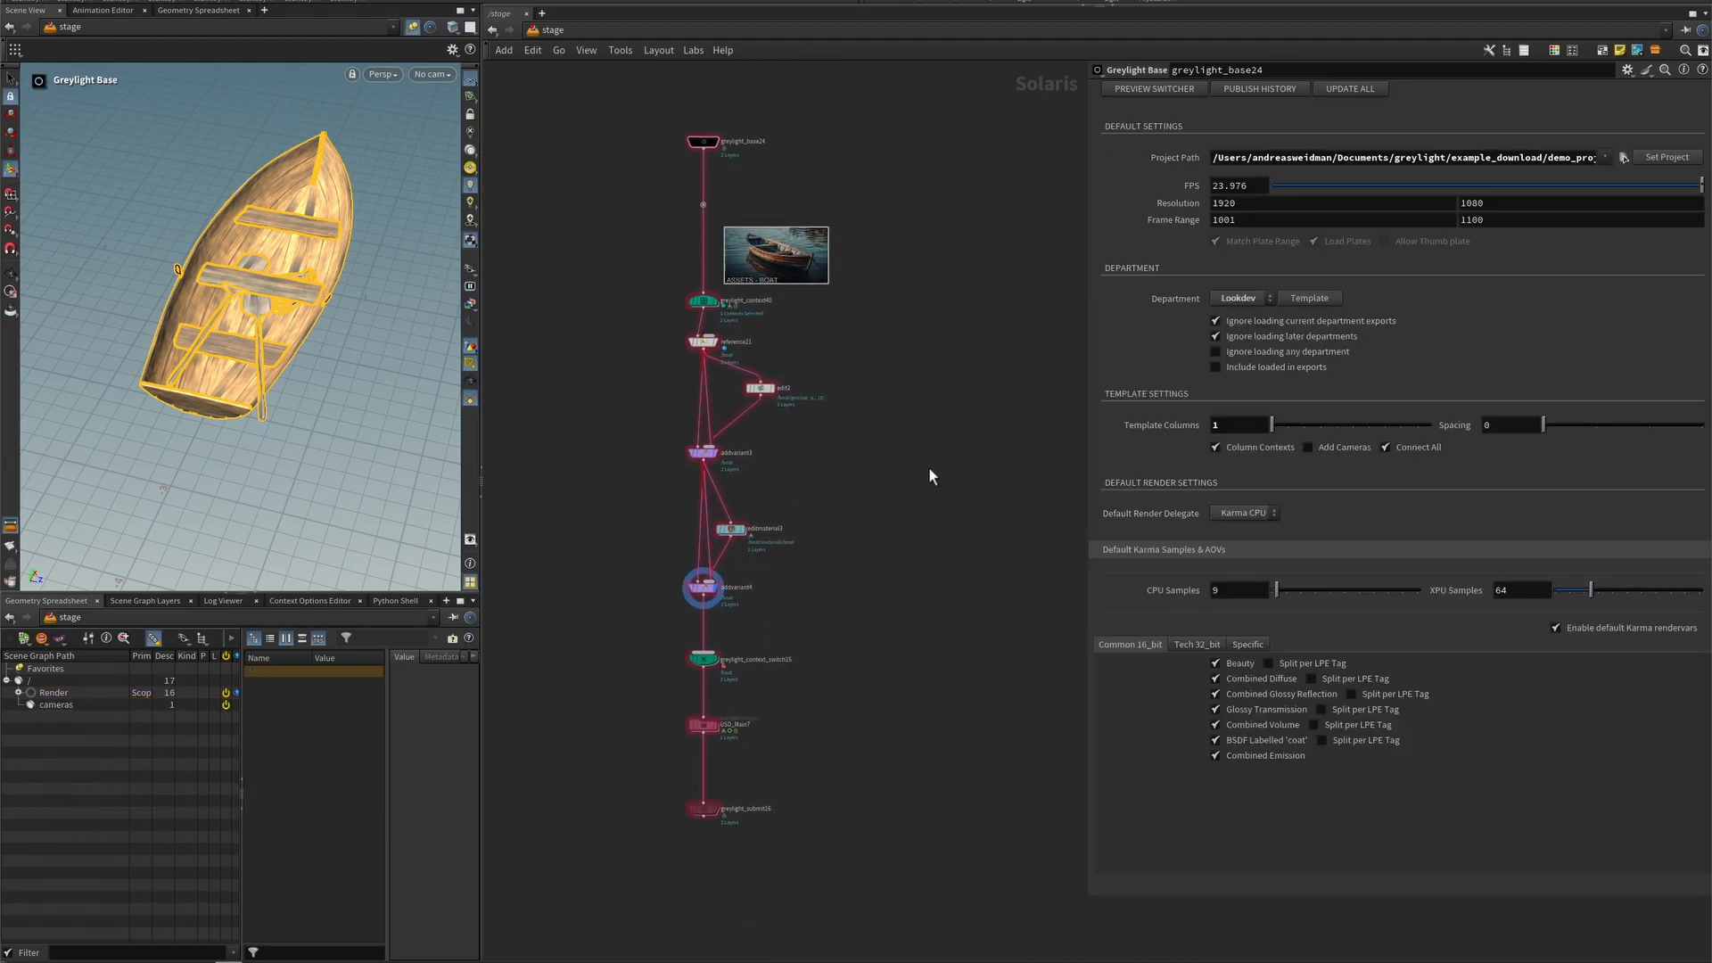
pyautogui.click(1259, 89)
pyautogui.click(751, 354)
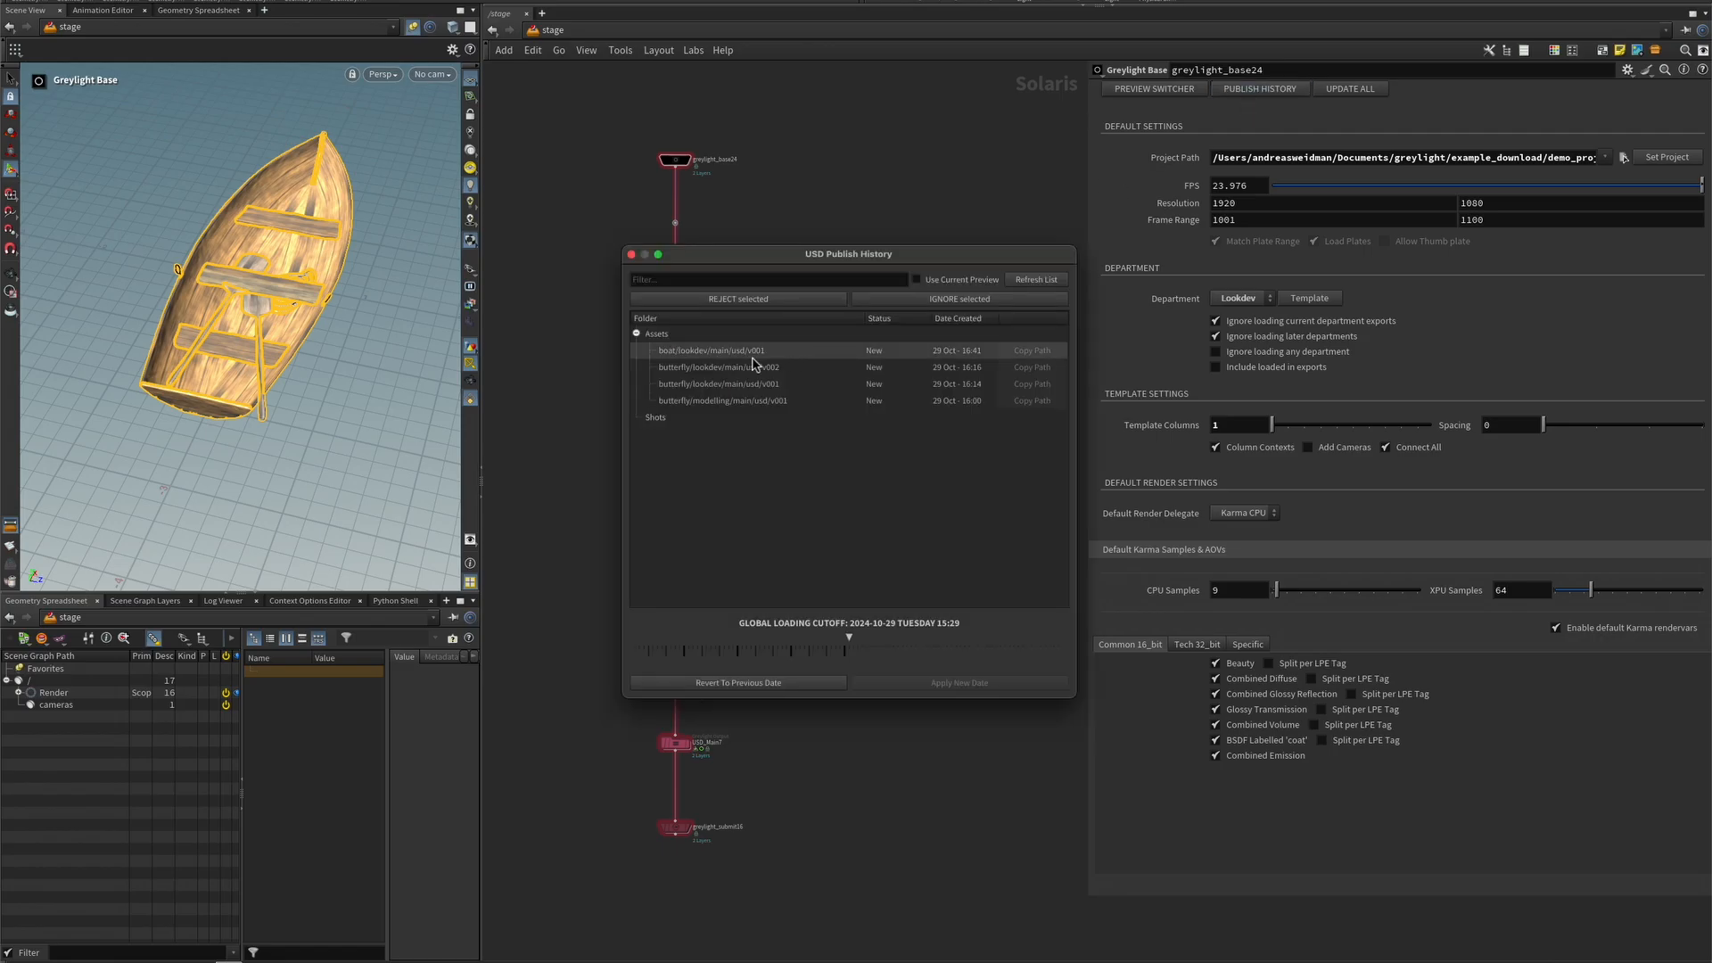
pyautogui.click(631, 254)
# - Try overriding the base department with Modelling on the output node of the butterfly lookdev network
pyautogui.moveTo(858, 584); pyautogui.dragTo(869, 528, button='middle')
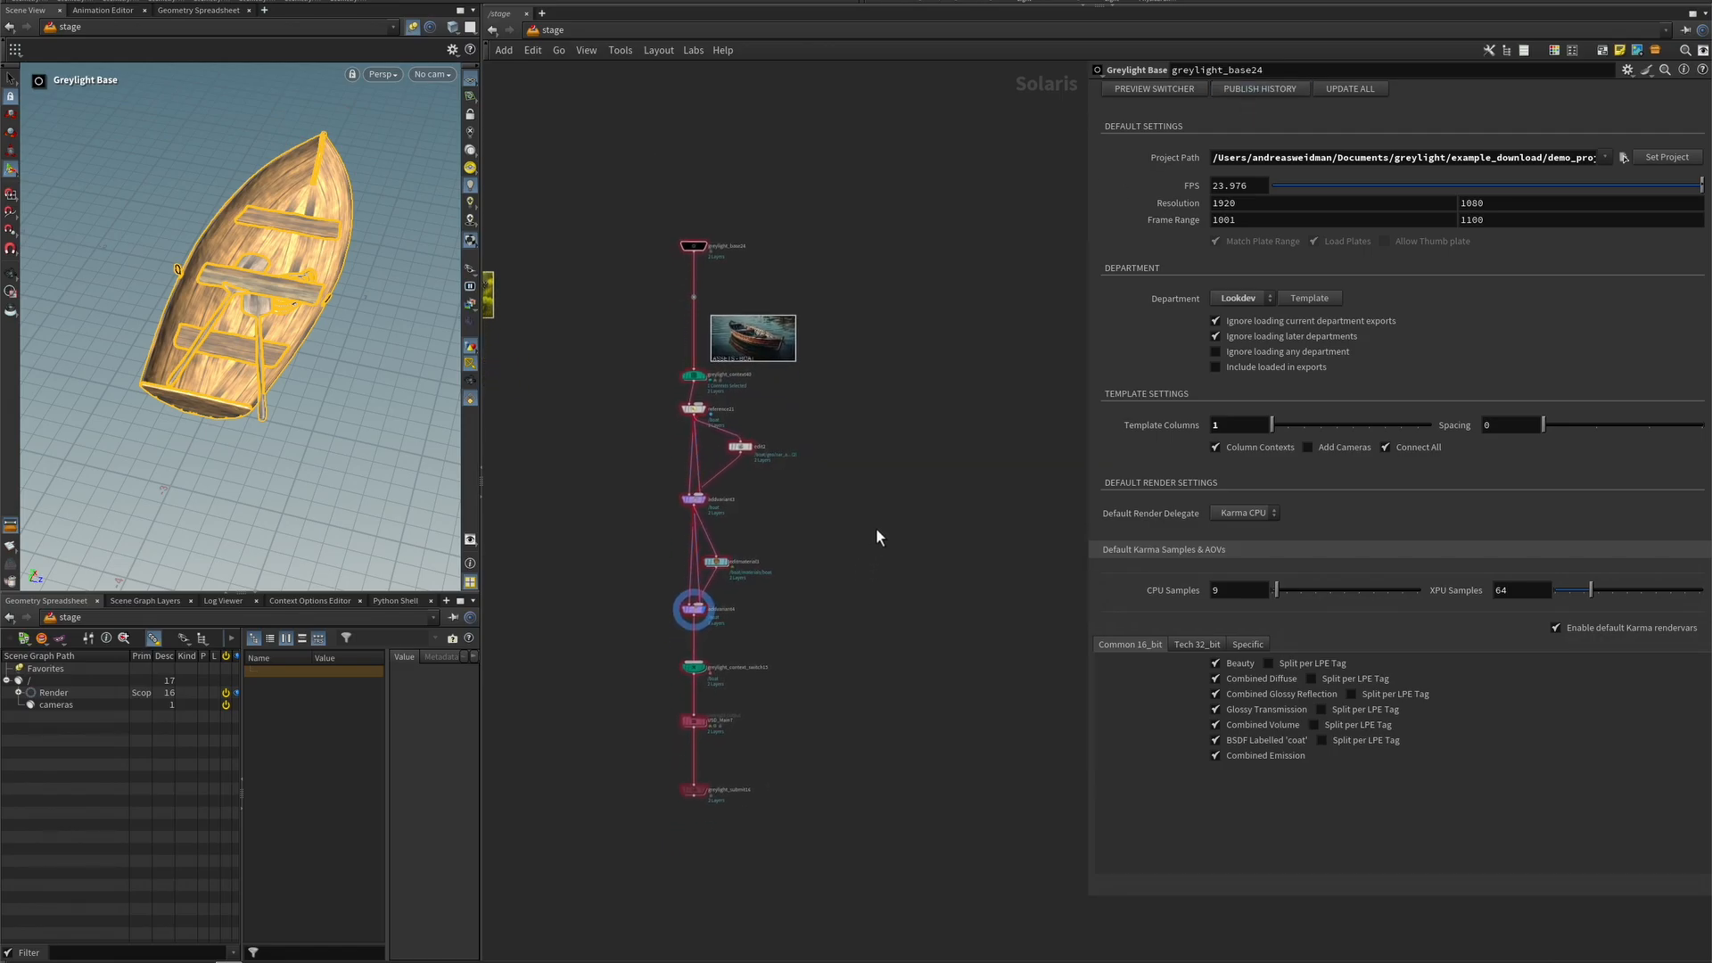
pyautogui.scroll(2, 874, 528)
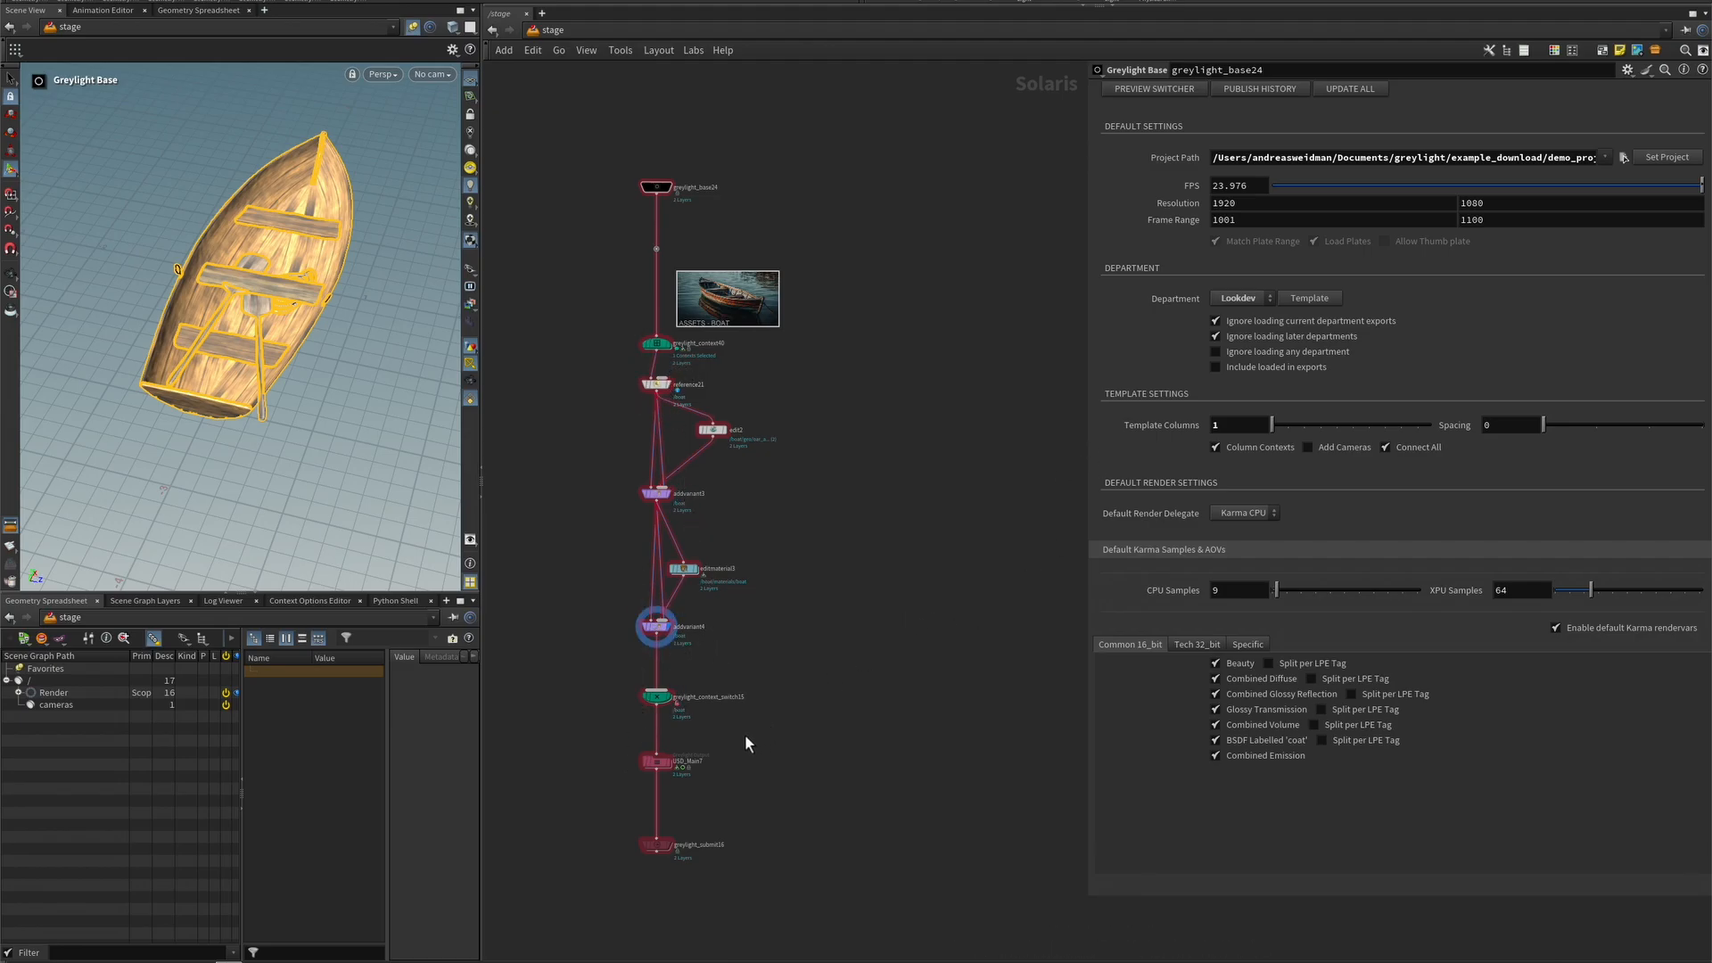
pyautogui.scroll(-3, 928, 508)
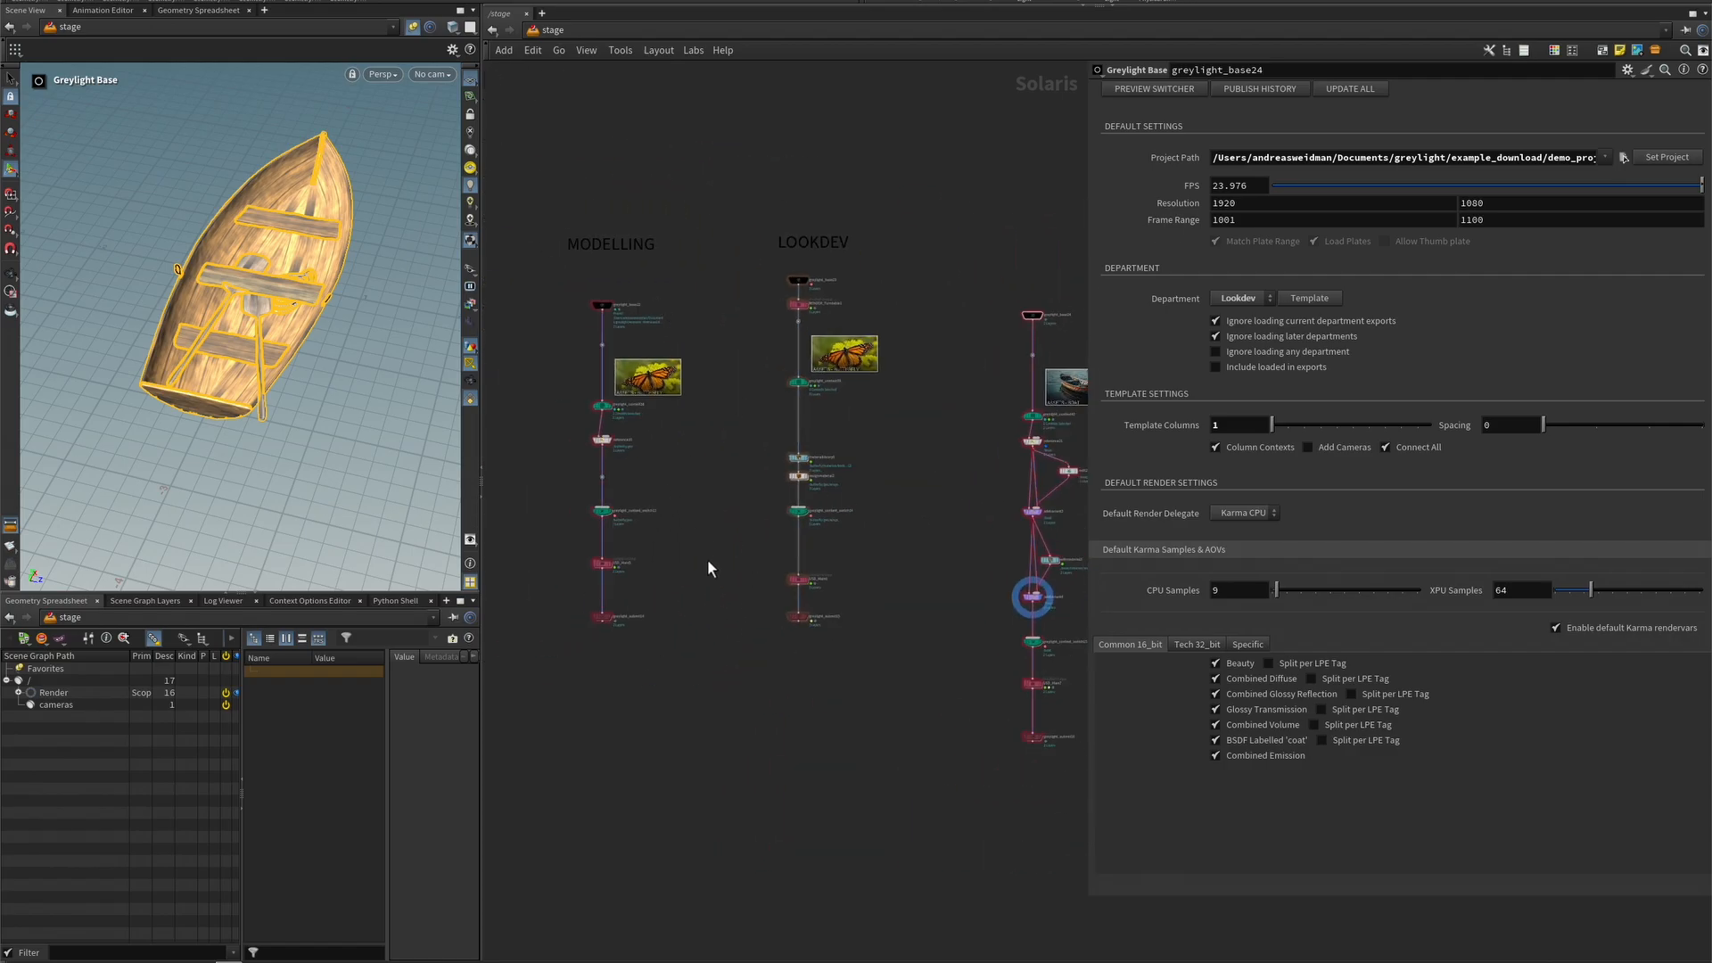
pyautogui.click(801, 587)
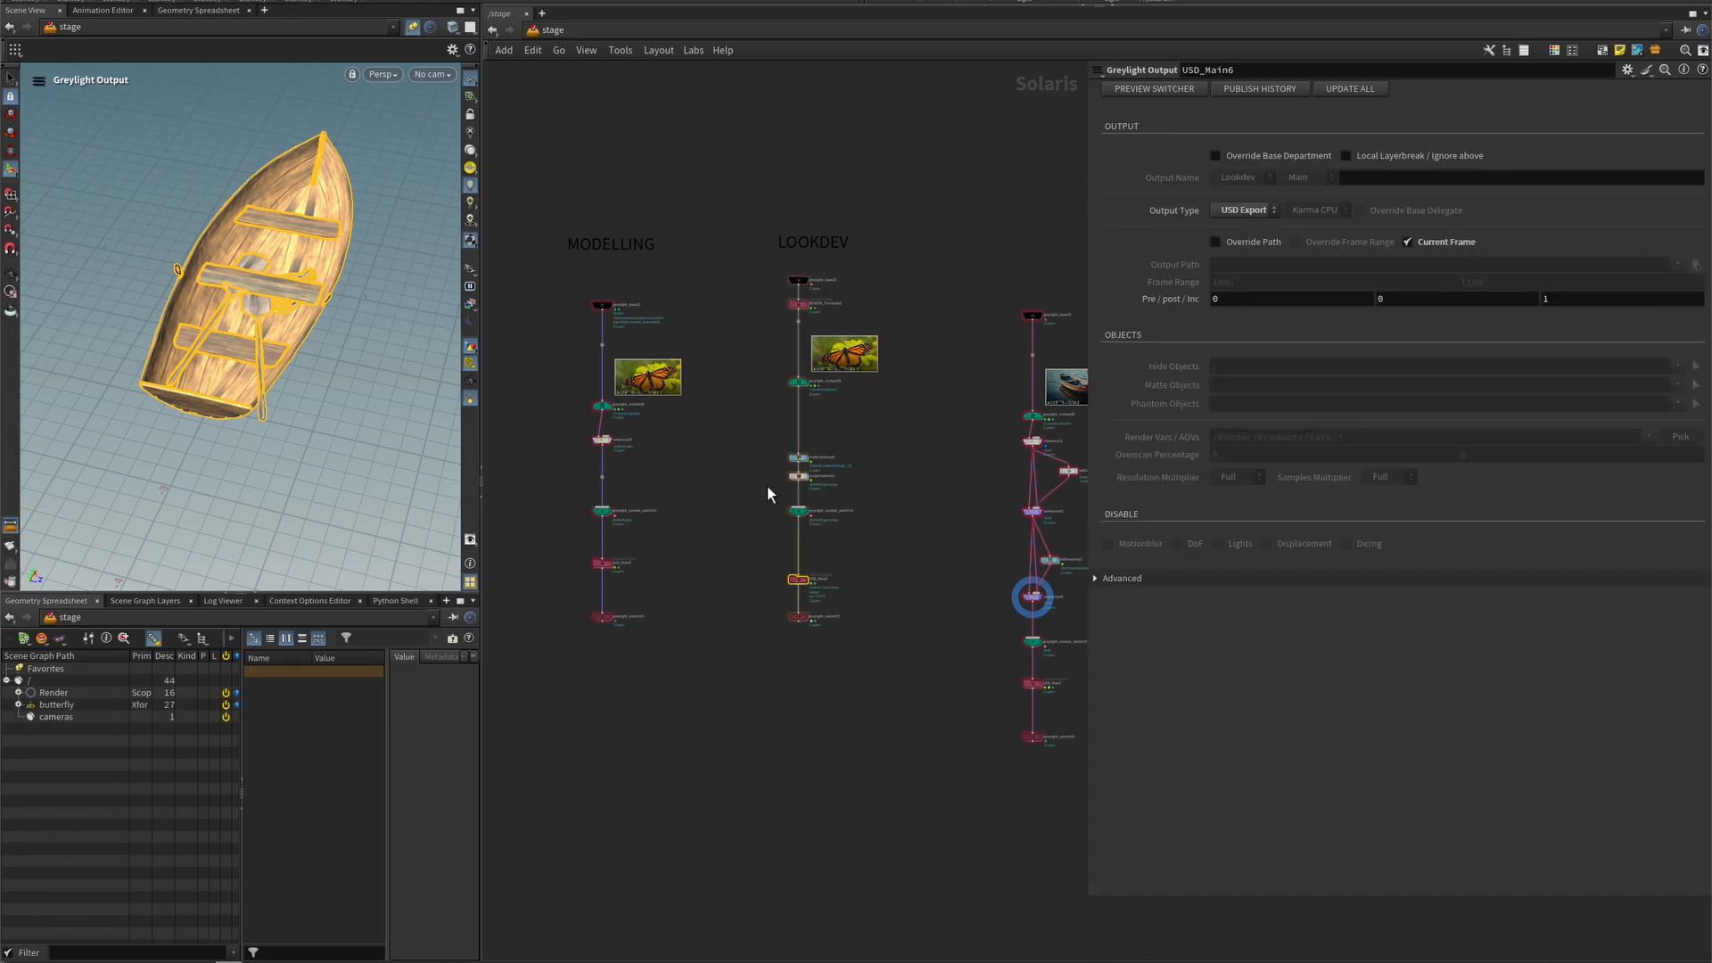
pyautogui.click(1241, 159)
pyautogui.click(1232, 178)
pyautogui.click(1256, 195)
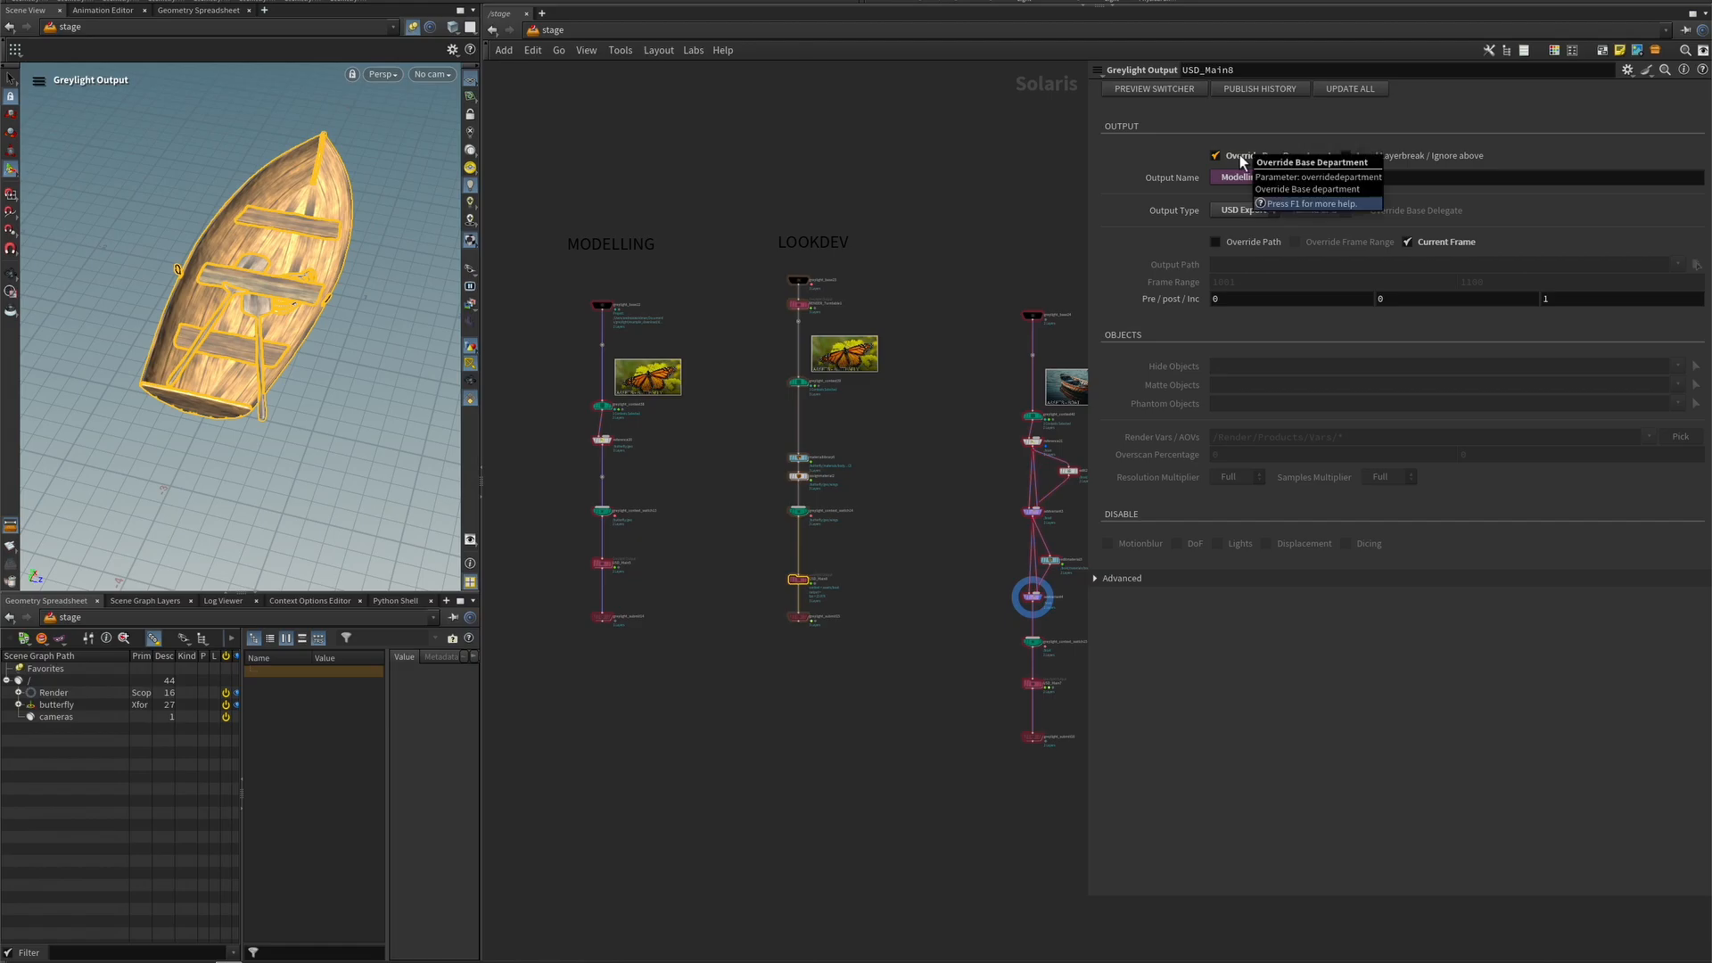
pyautogui.click(1239, 155)
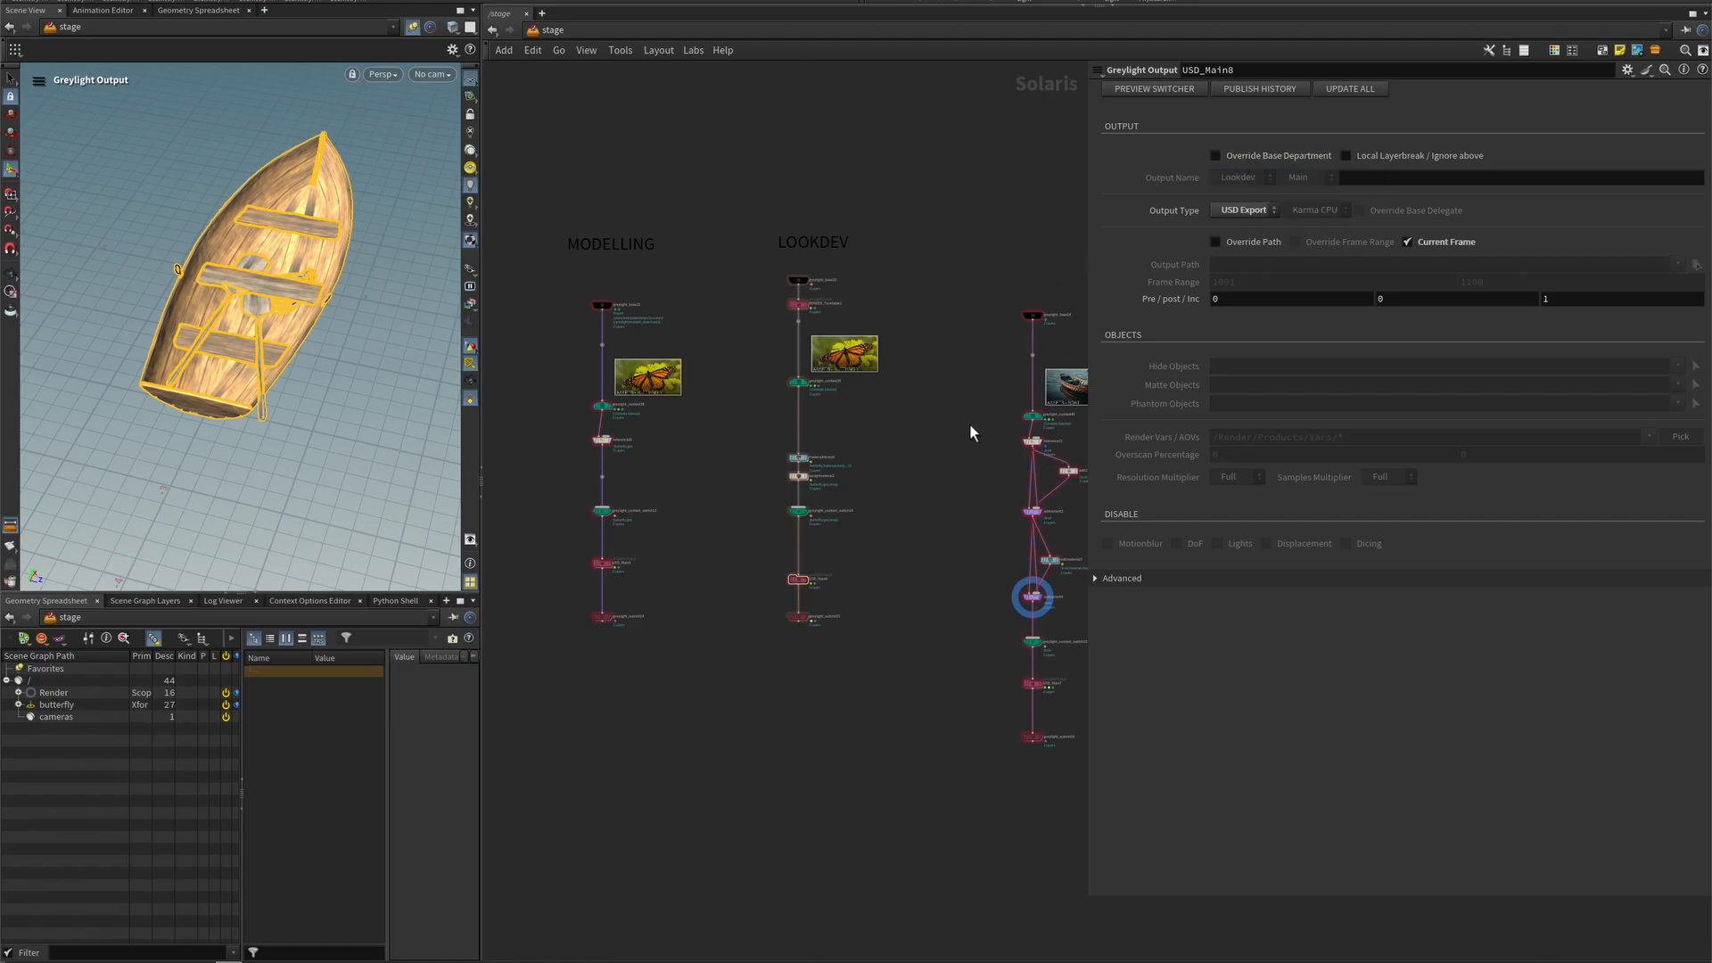
pyautogui.moveTo(970, 428); pyautogui.dragTo(672, 420, button='middle')
pyautogui.scroll(3, 860, 472)
pyautogui.moveTo(859, 493); pyautogui.dragTo(854, 464, button='middle')
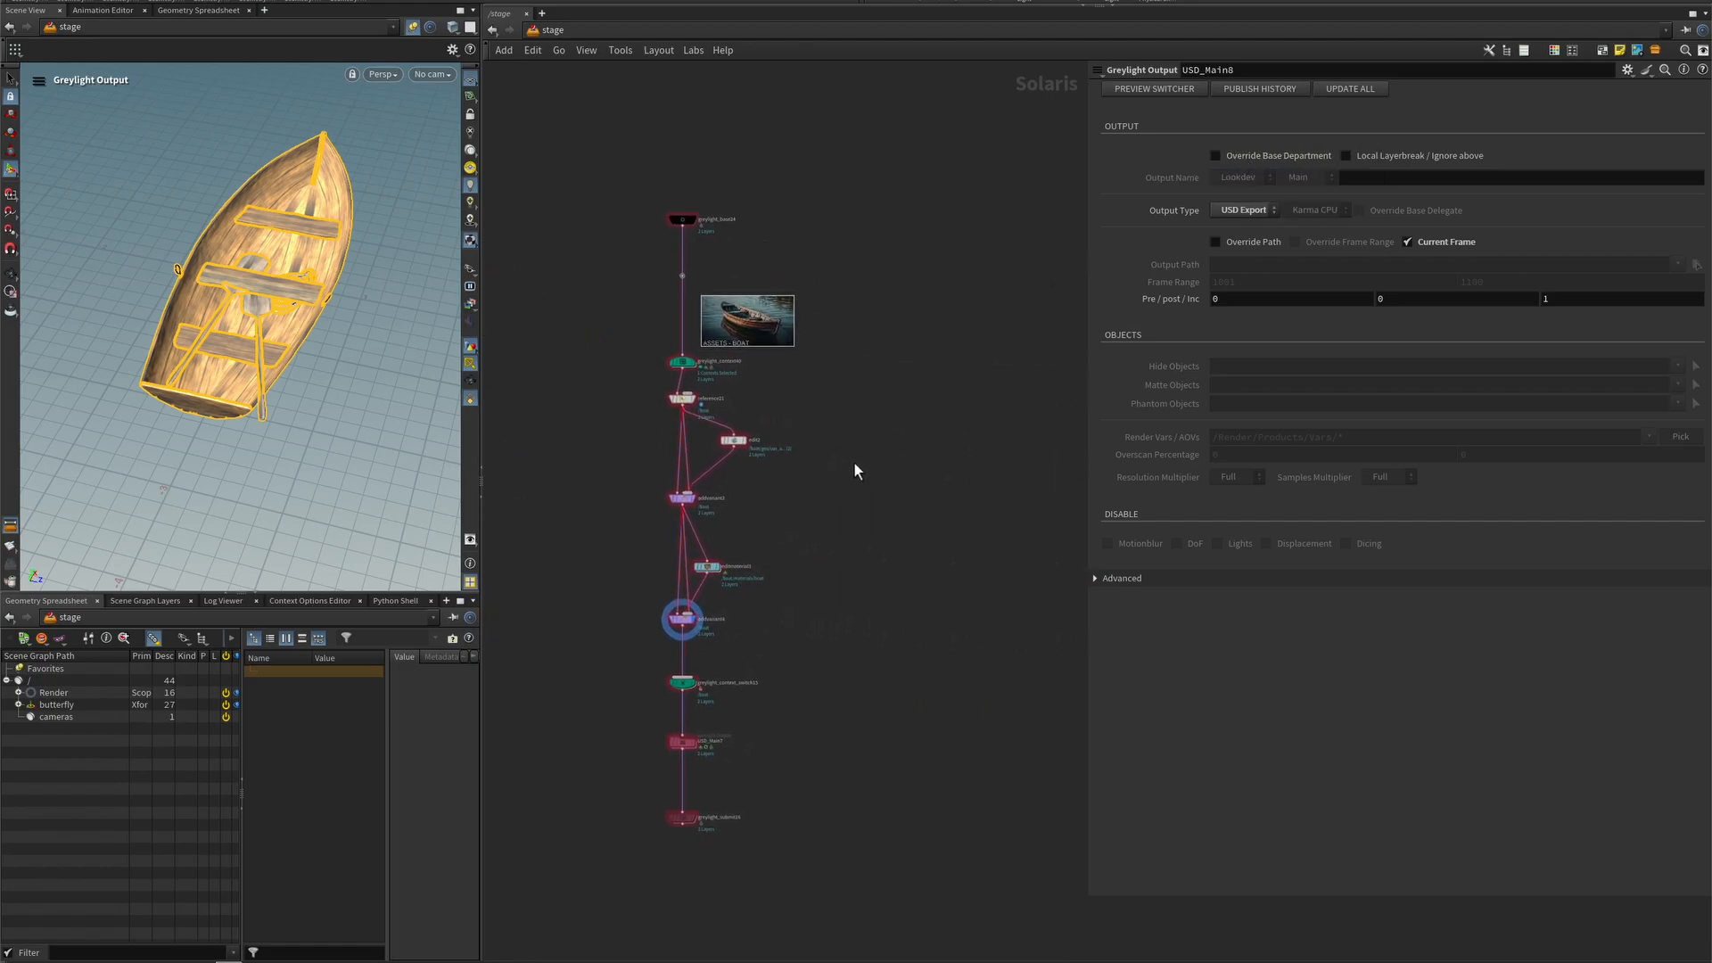